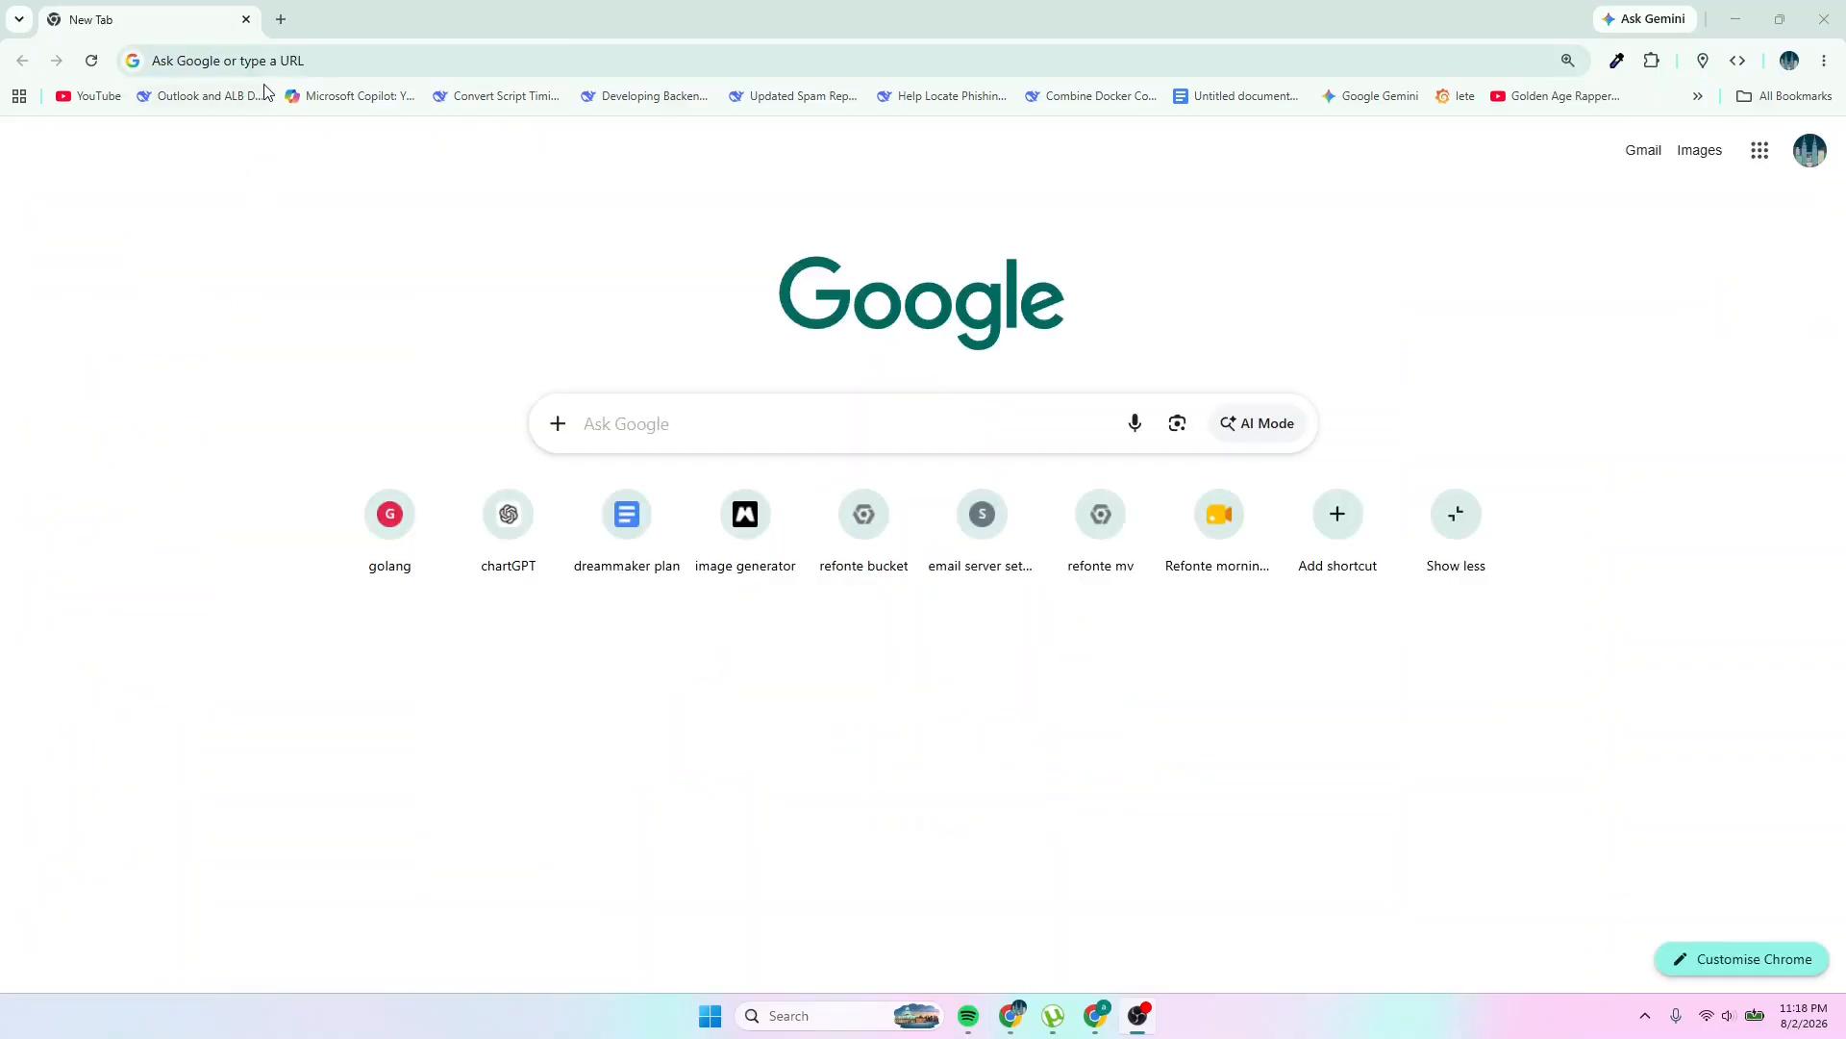
# Open gridov.com, continue to the dashboard and create a new design in the YouTube Thumbnail size, 1280 × 720
pyautogui.click(272, 57)
pyautogui.write('gr')
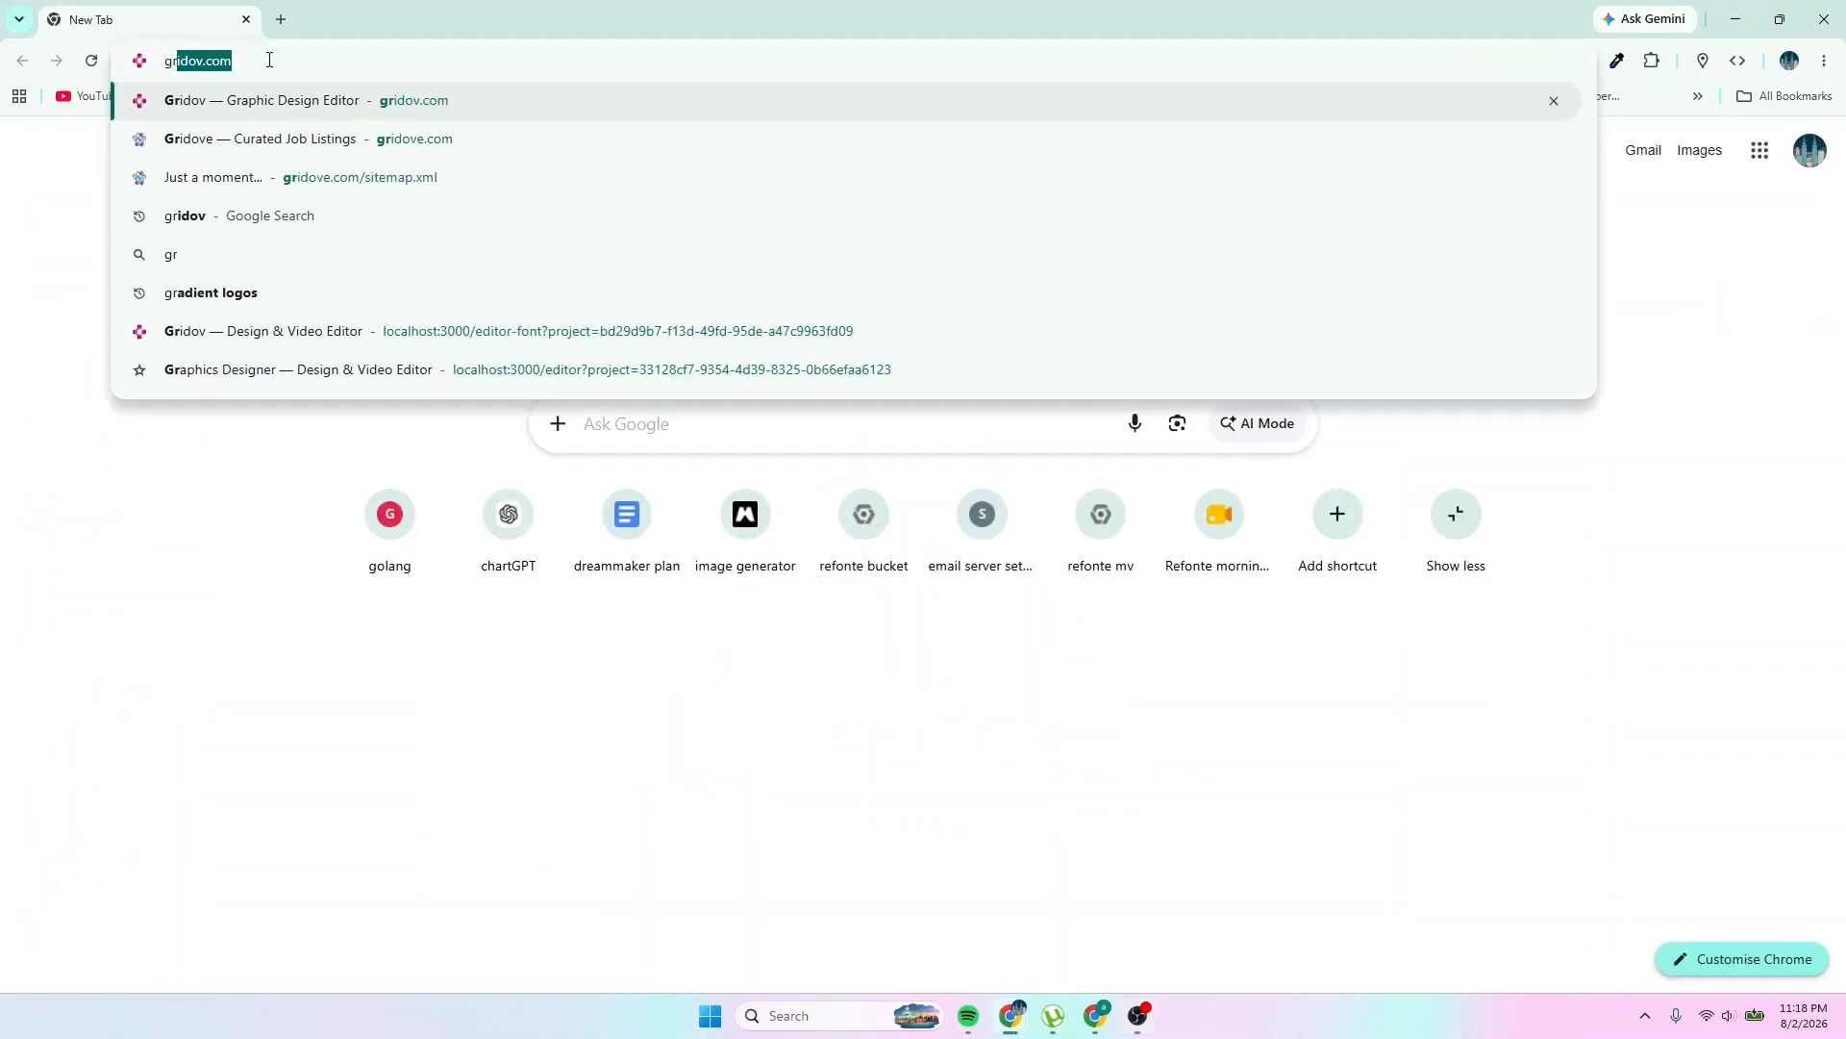
pyautogui.press('Return')
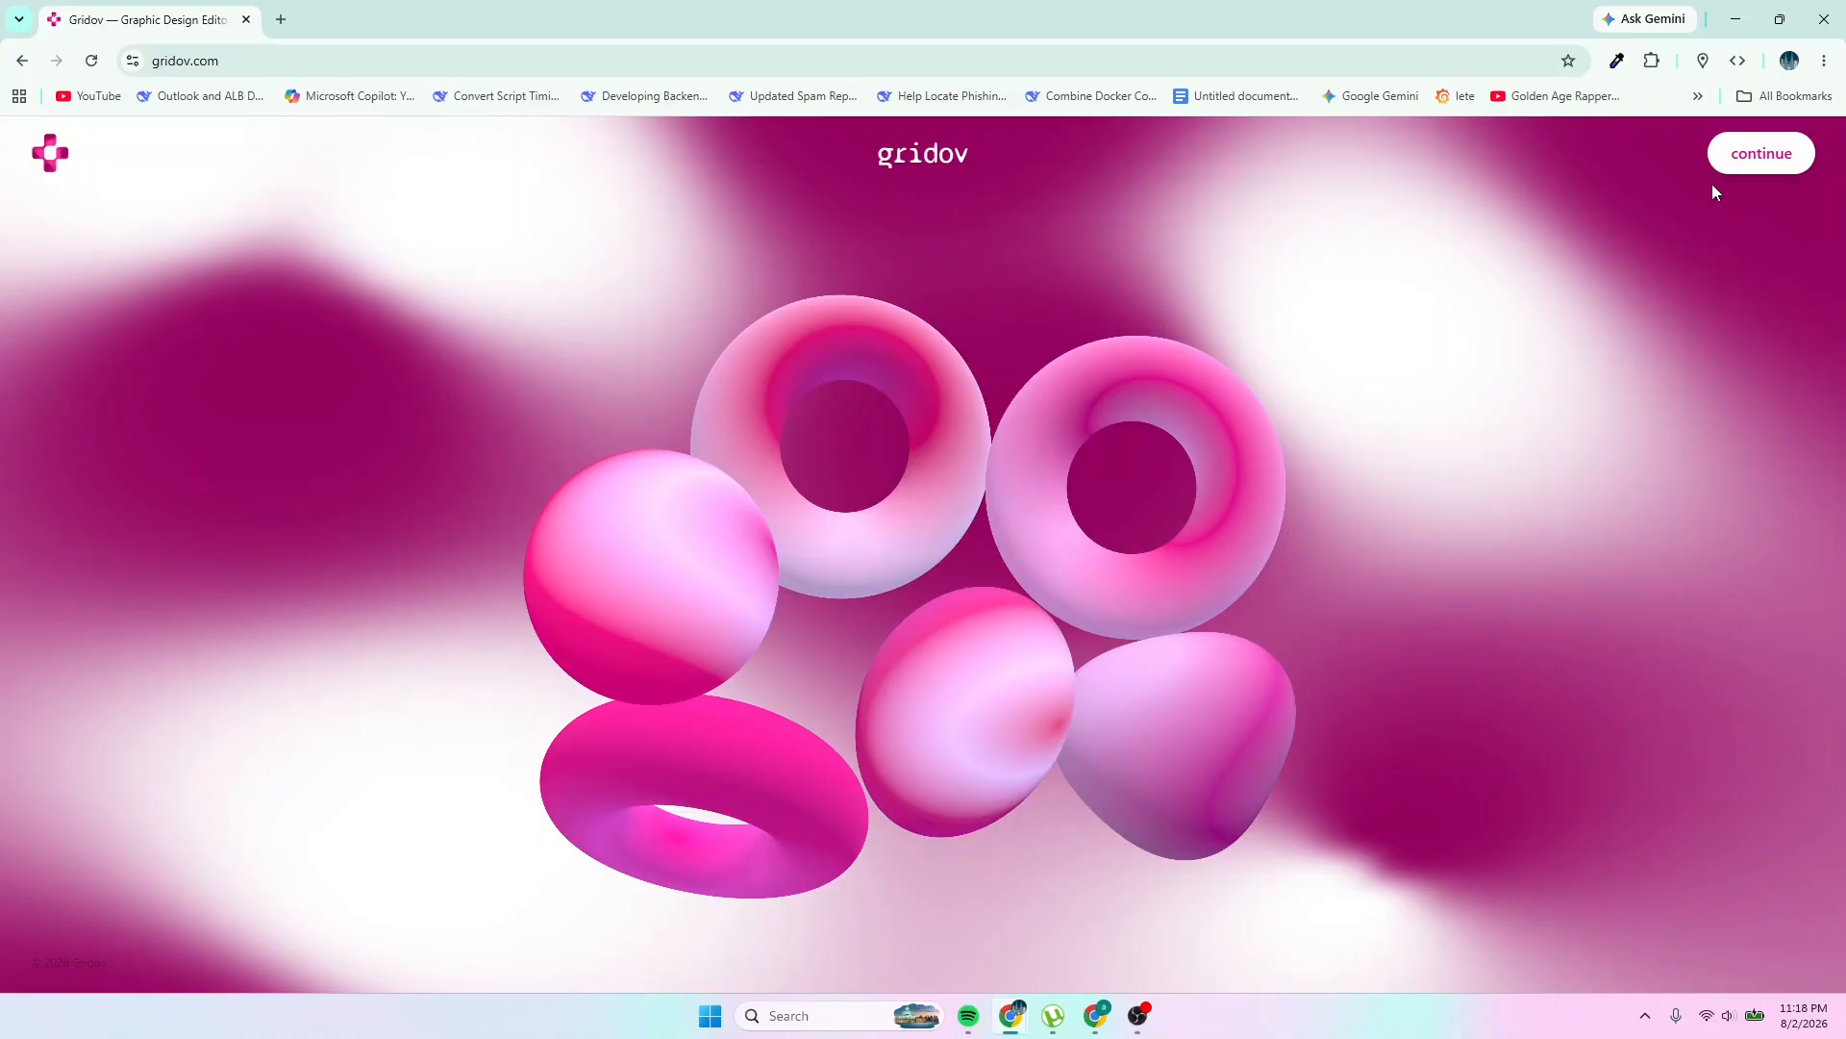
pyautogui.click(1769, 163)
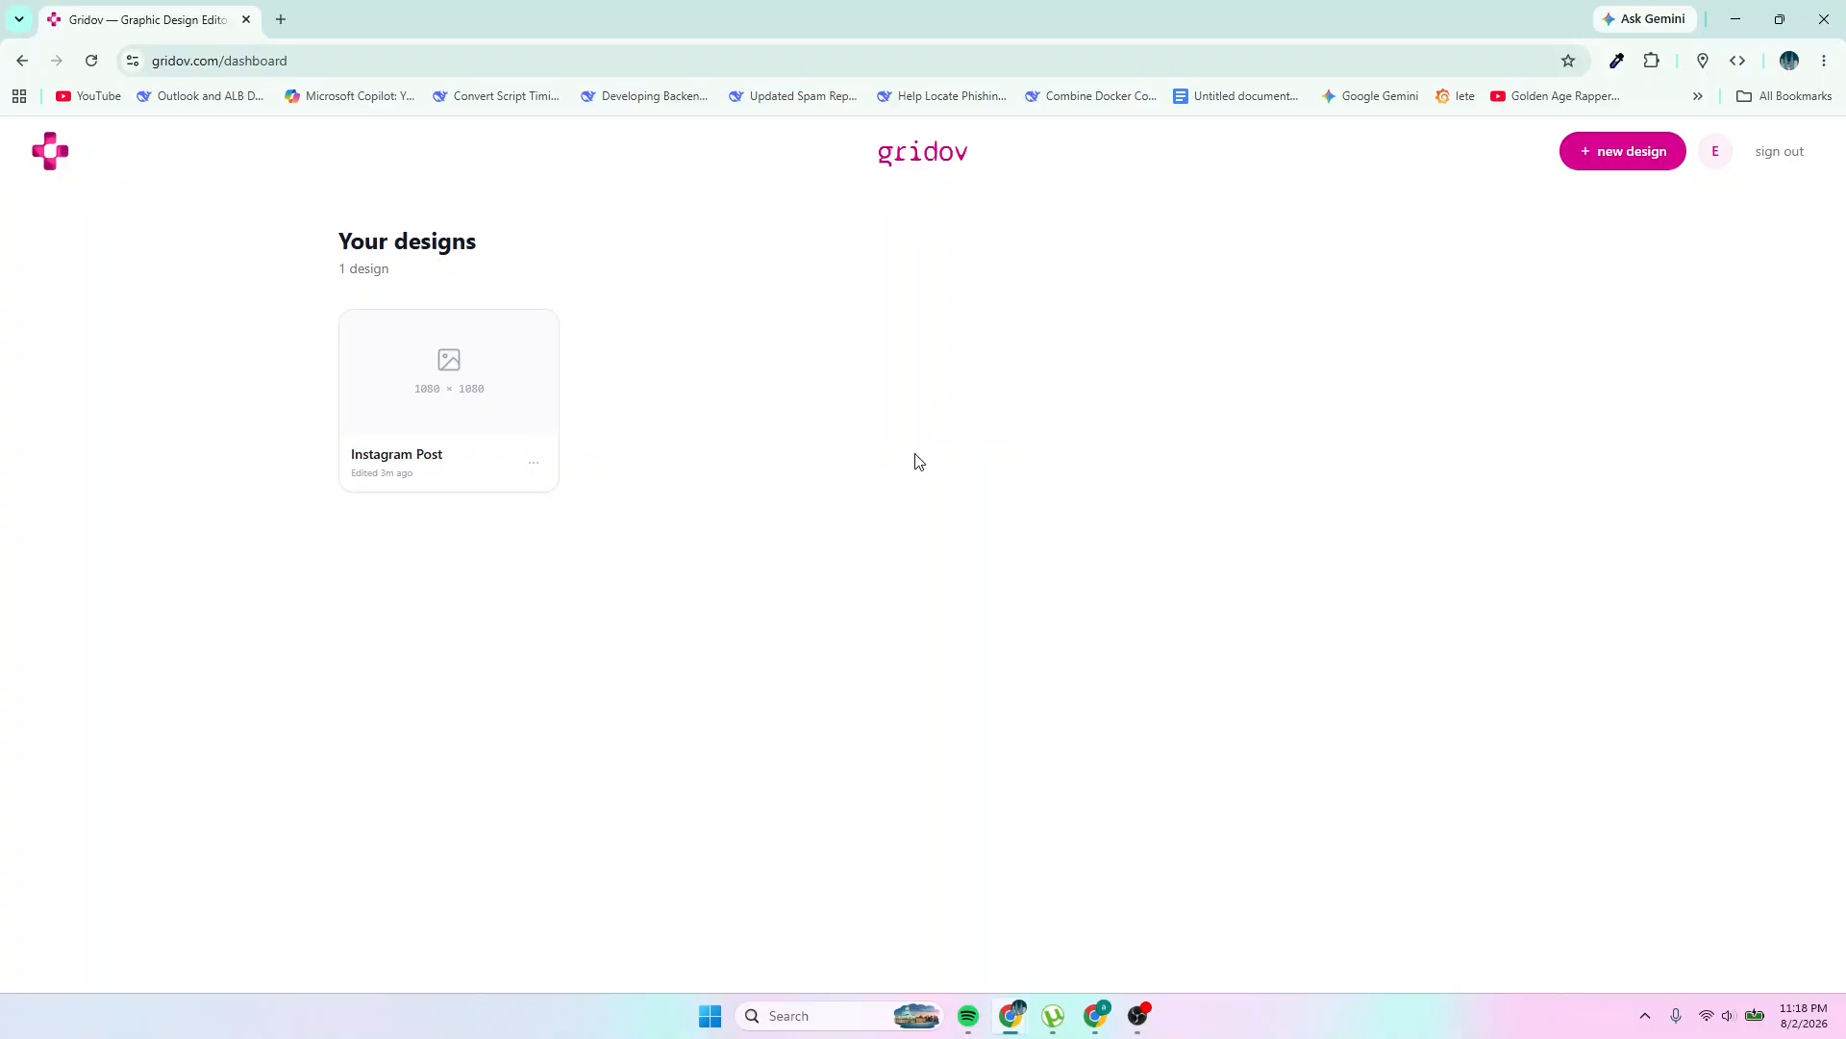
pyautogui.click(1601, 152)
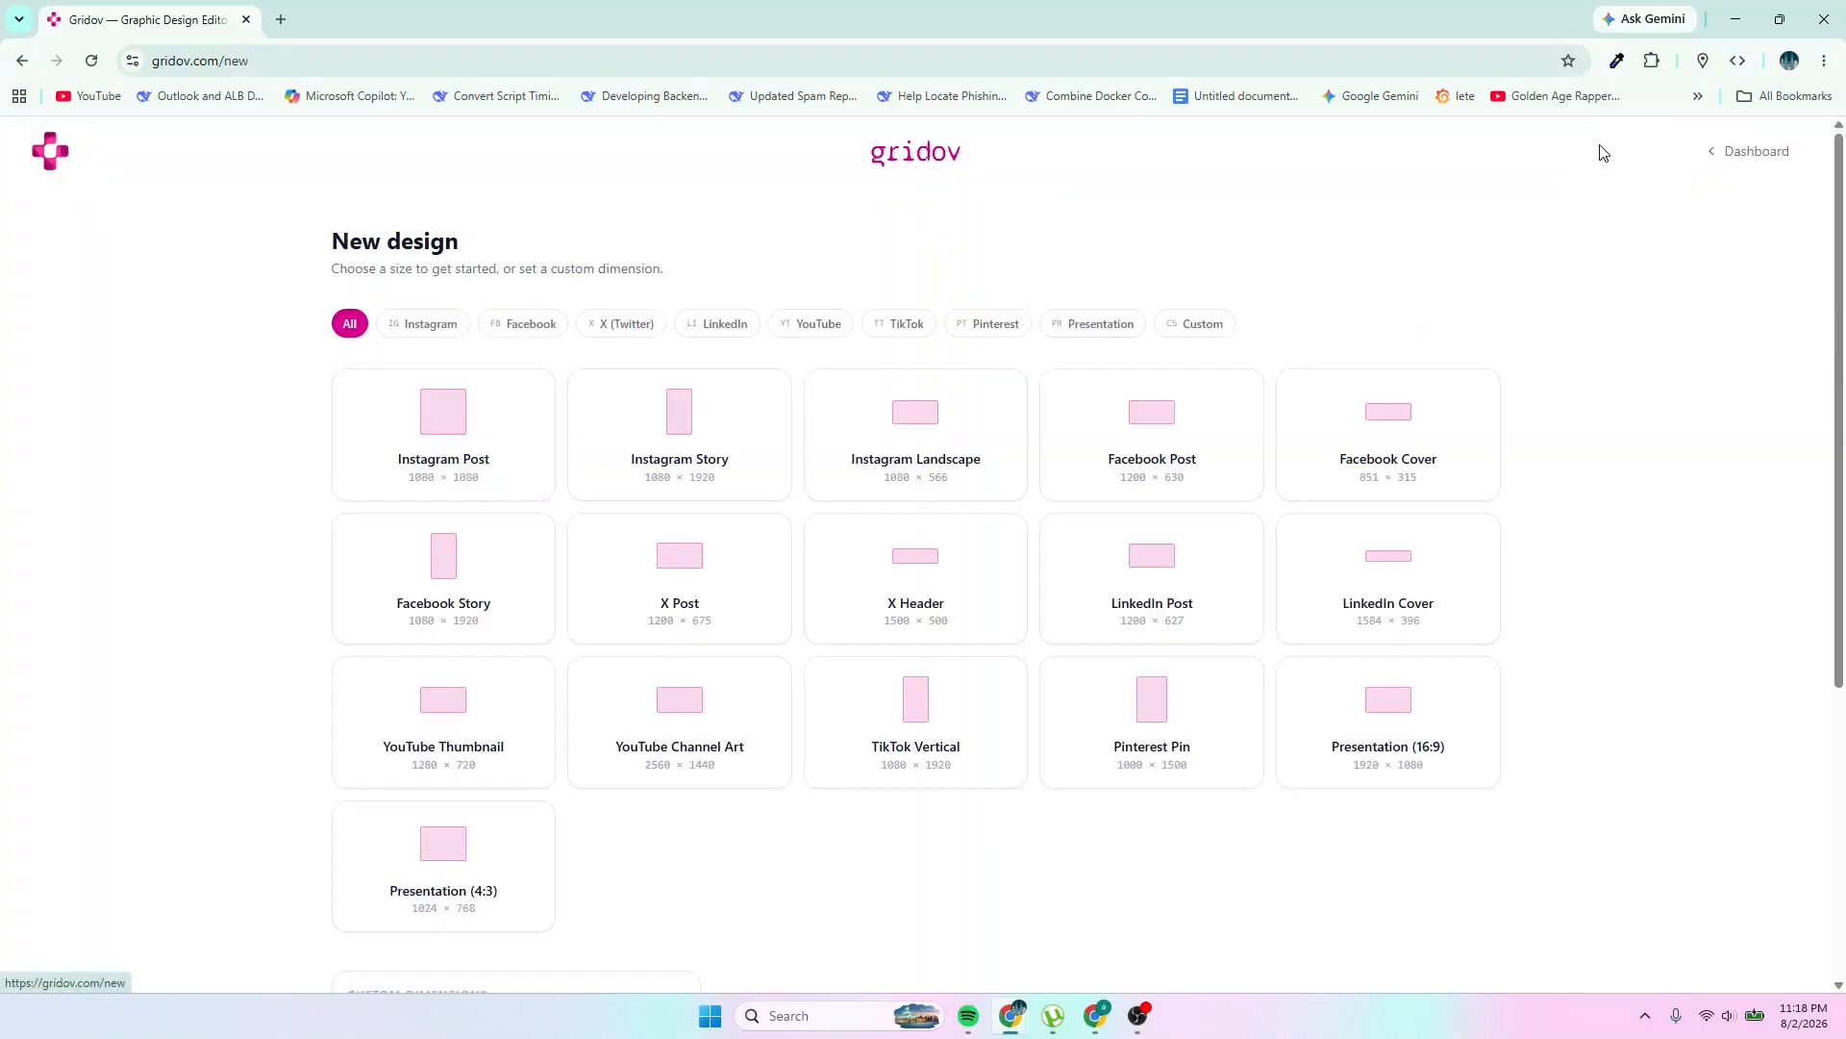
pyautogui.click(469, 717)
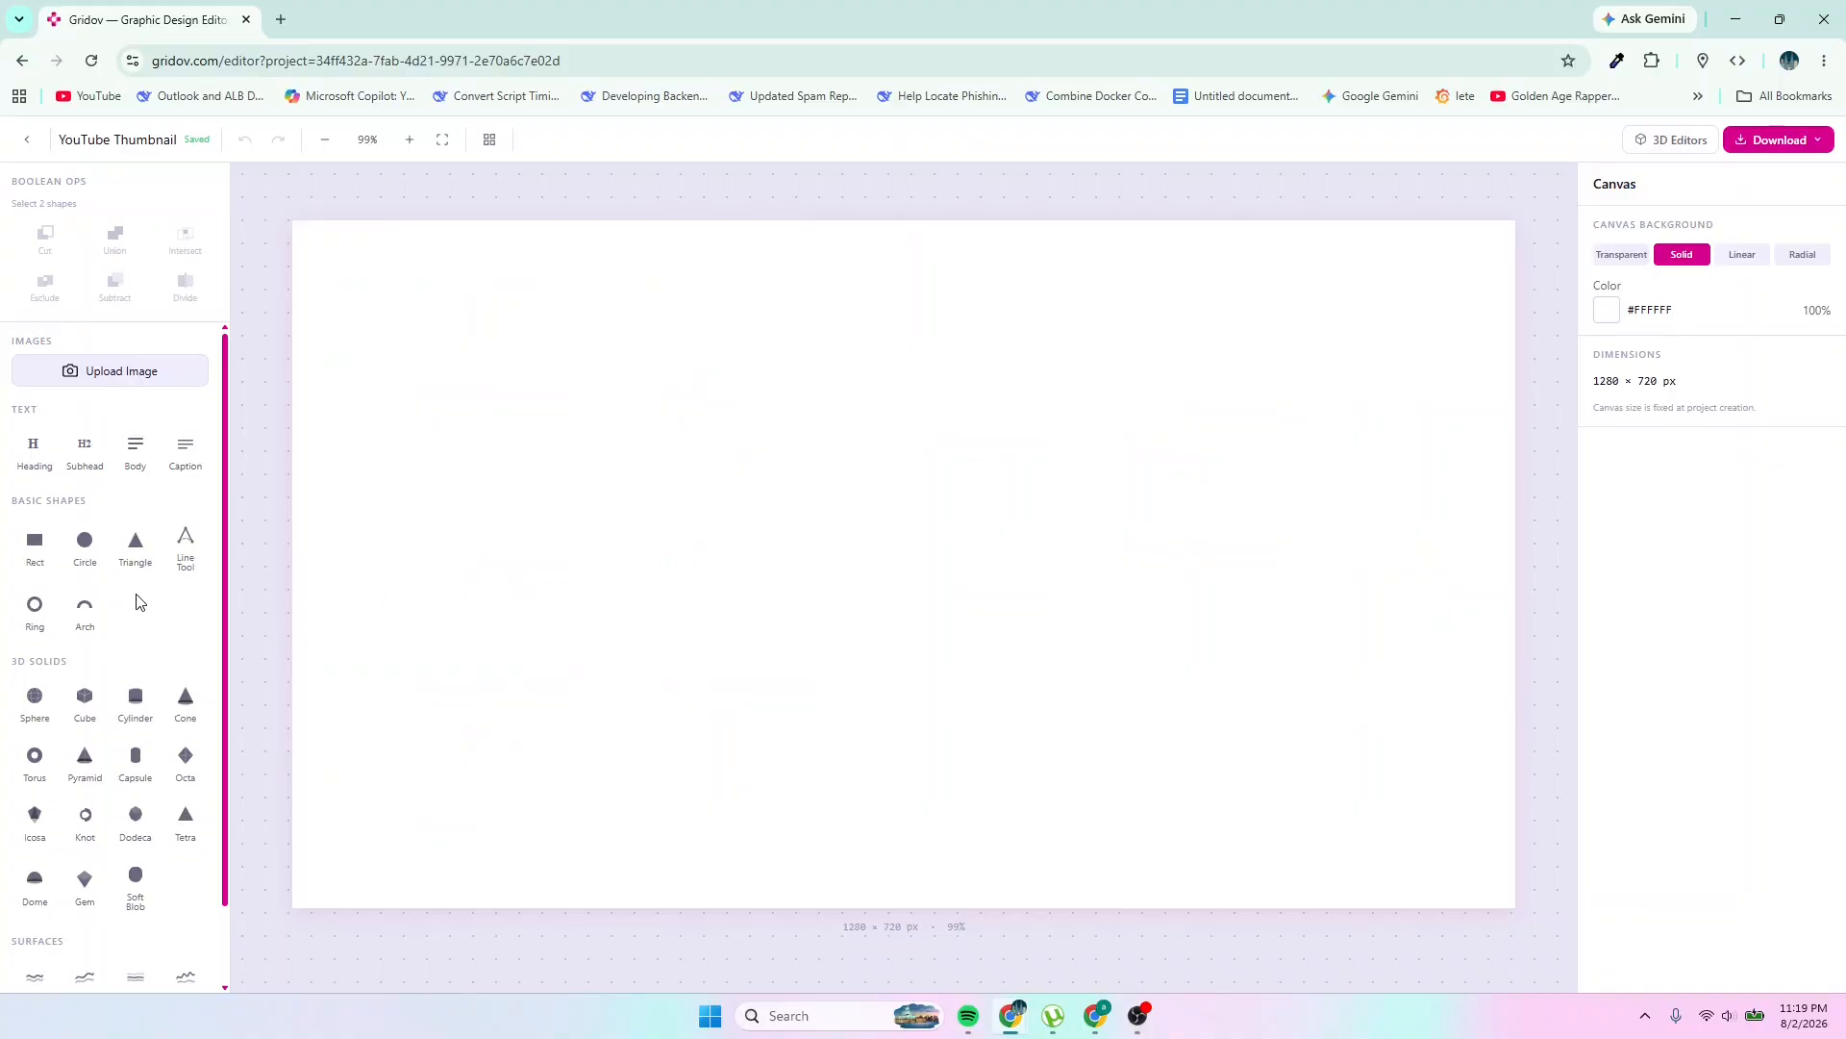
# Add a triangle, enlarge it to about 650 × 563 px and centre it on the canvas
pyautogui.click(135, 544)
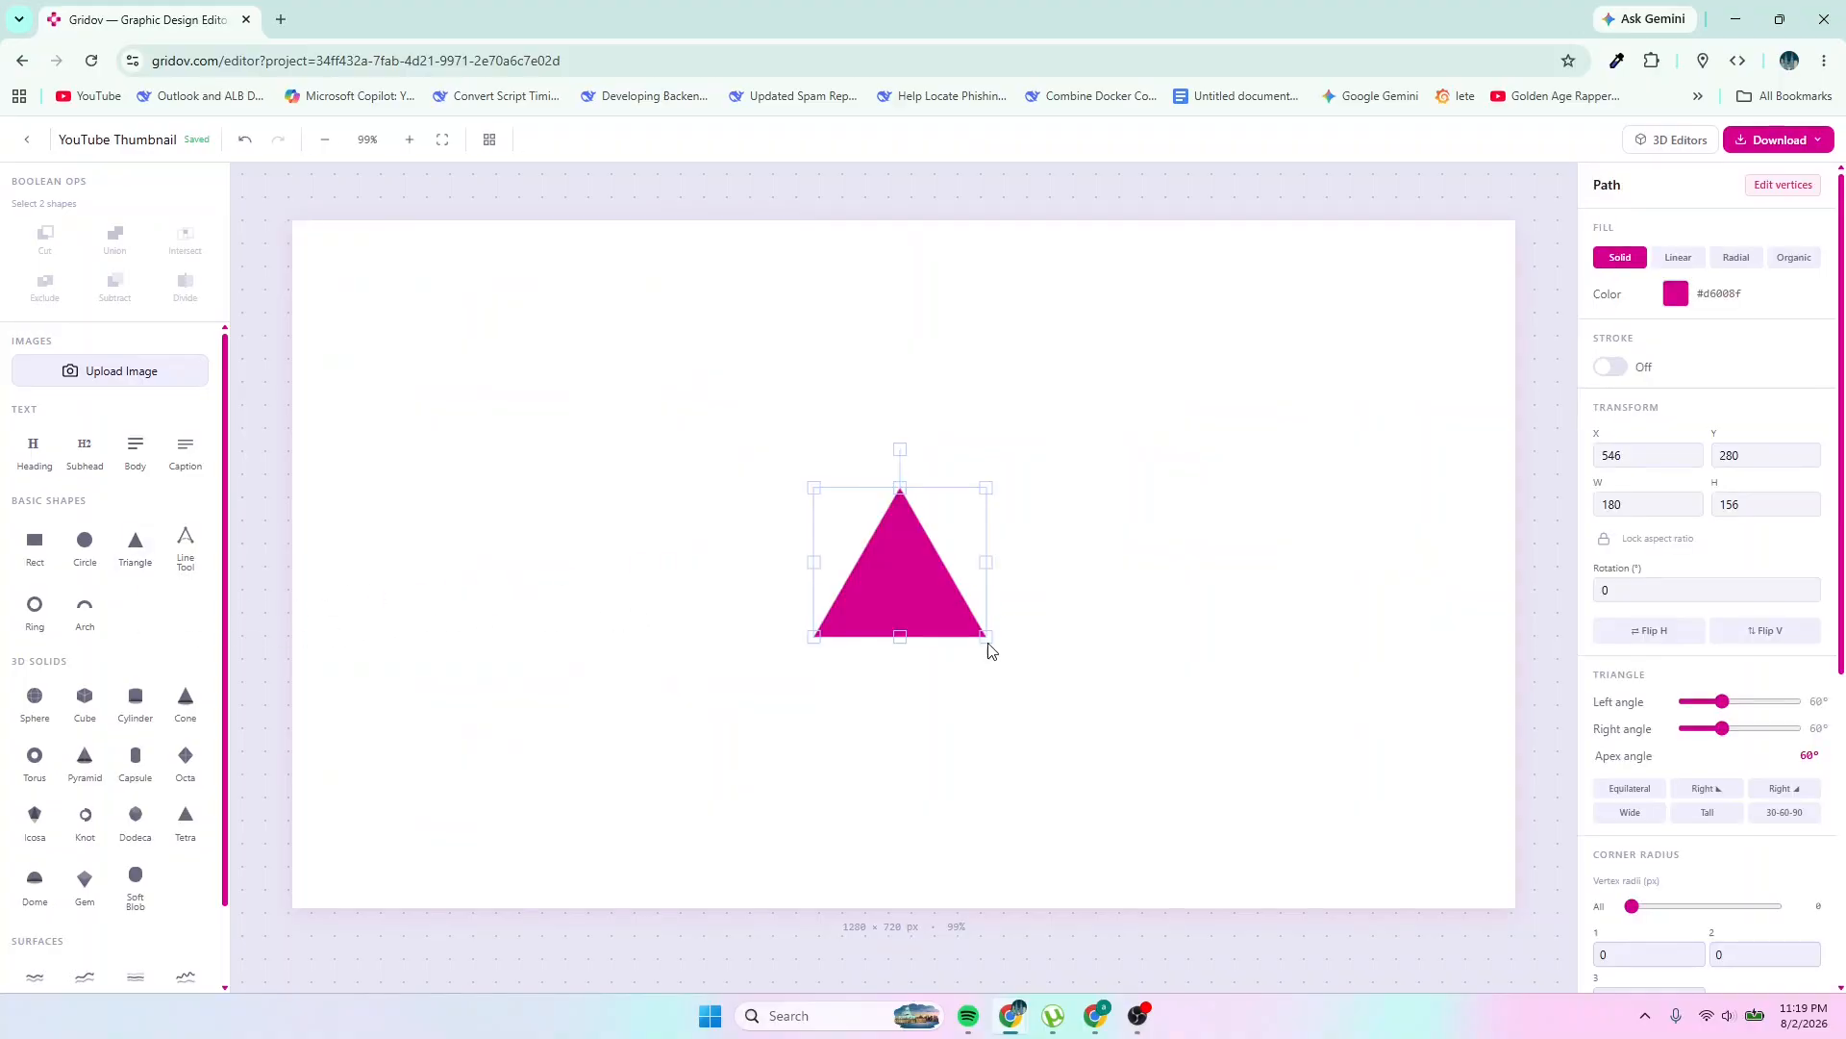
pyautogui.moveTo(989, 646); pyautogui.dragTo(1227, 902)
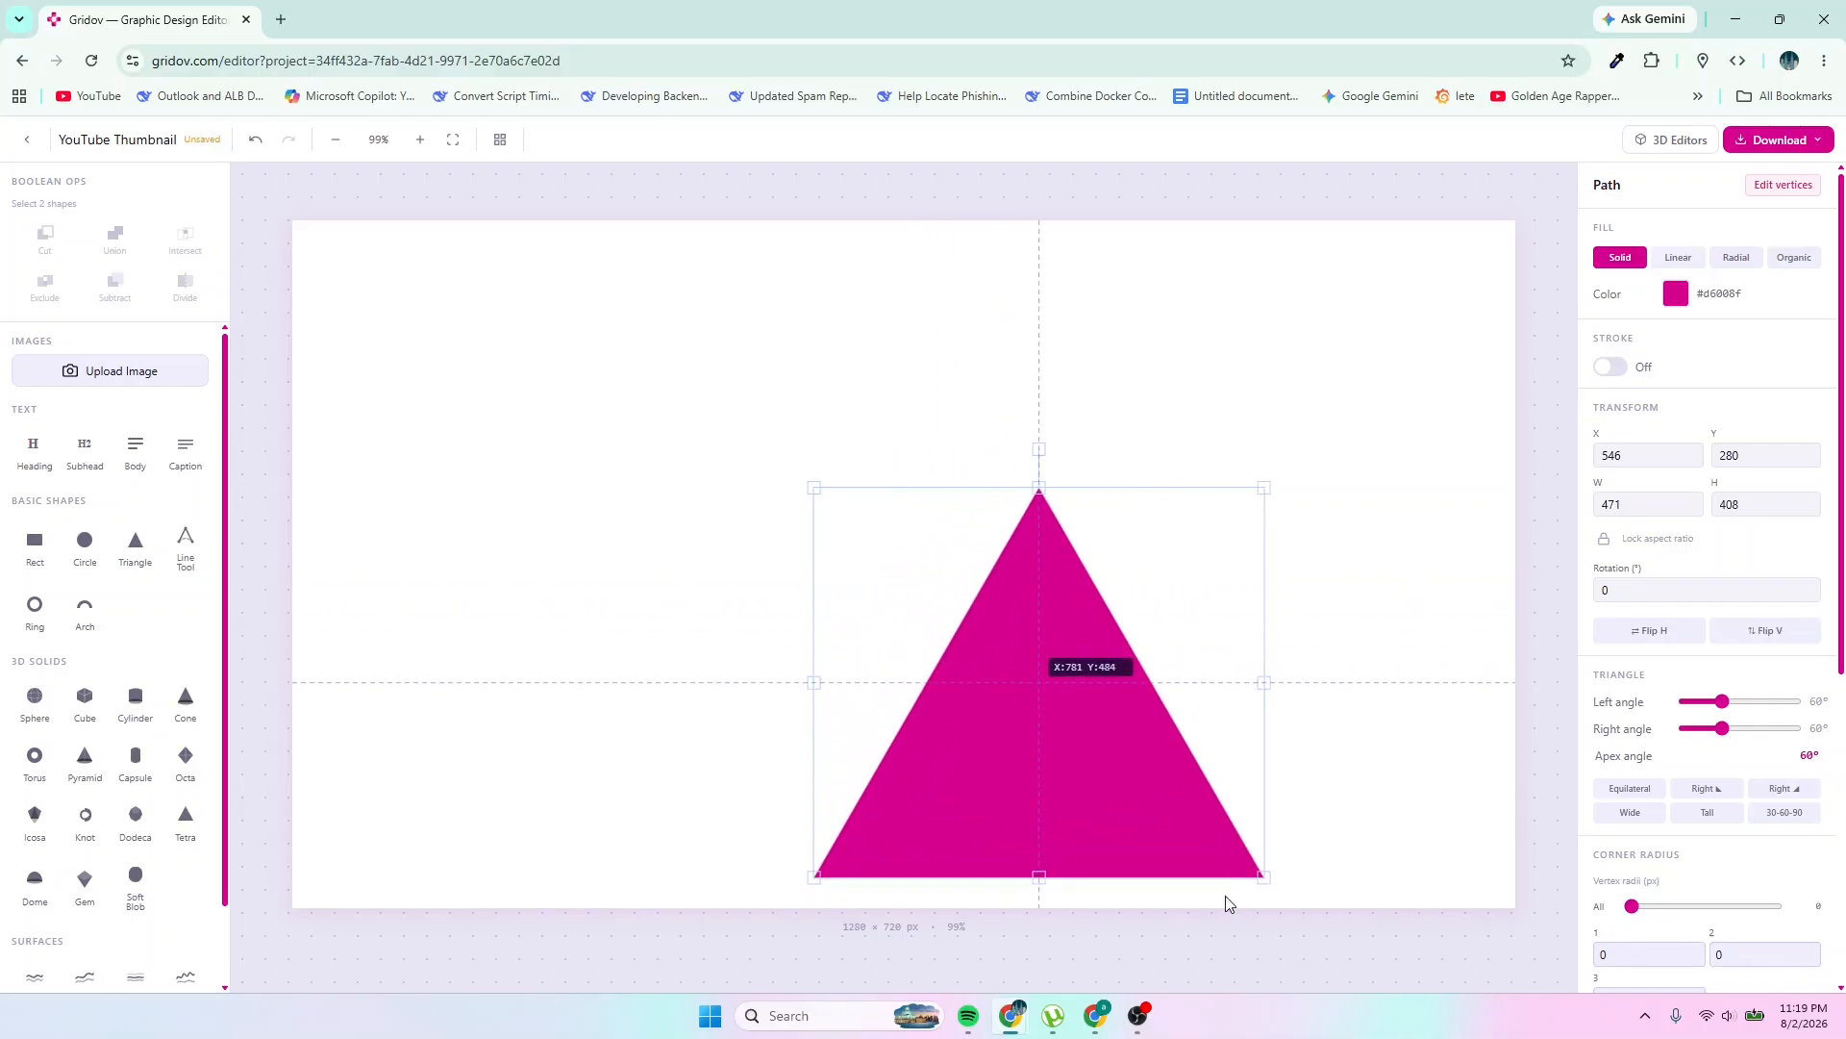
pyautogui.moveTo(1145, 804); pyautogui.dragTo(1010, 607)
pyautogui.moveTo(1124, 680); pyautogui.dragTo(1273, 862)
pyautogui.moveTo(1192, 740); pyautogui.dragTo(1106, 731)
pyautogui.click(1313, 700)
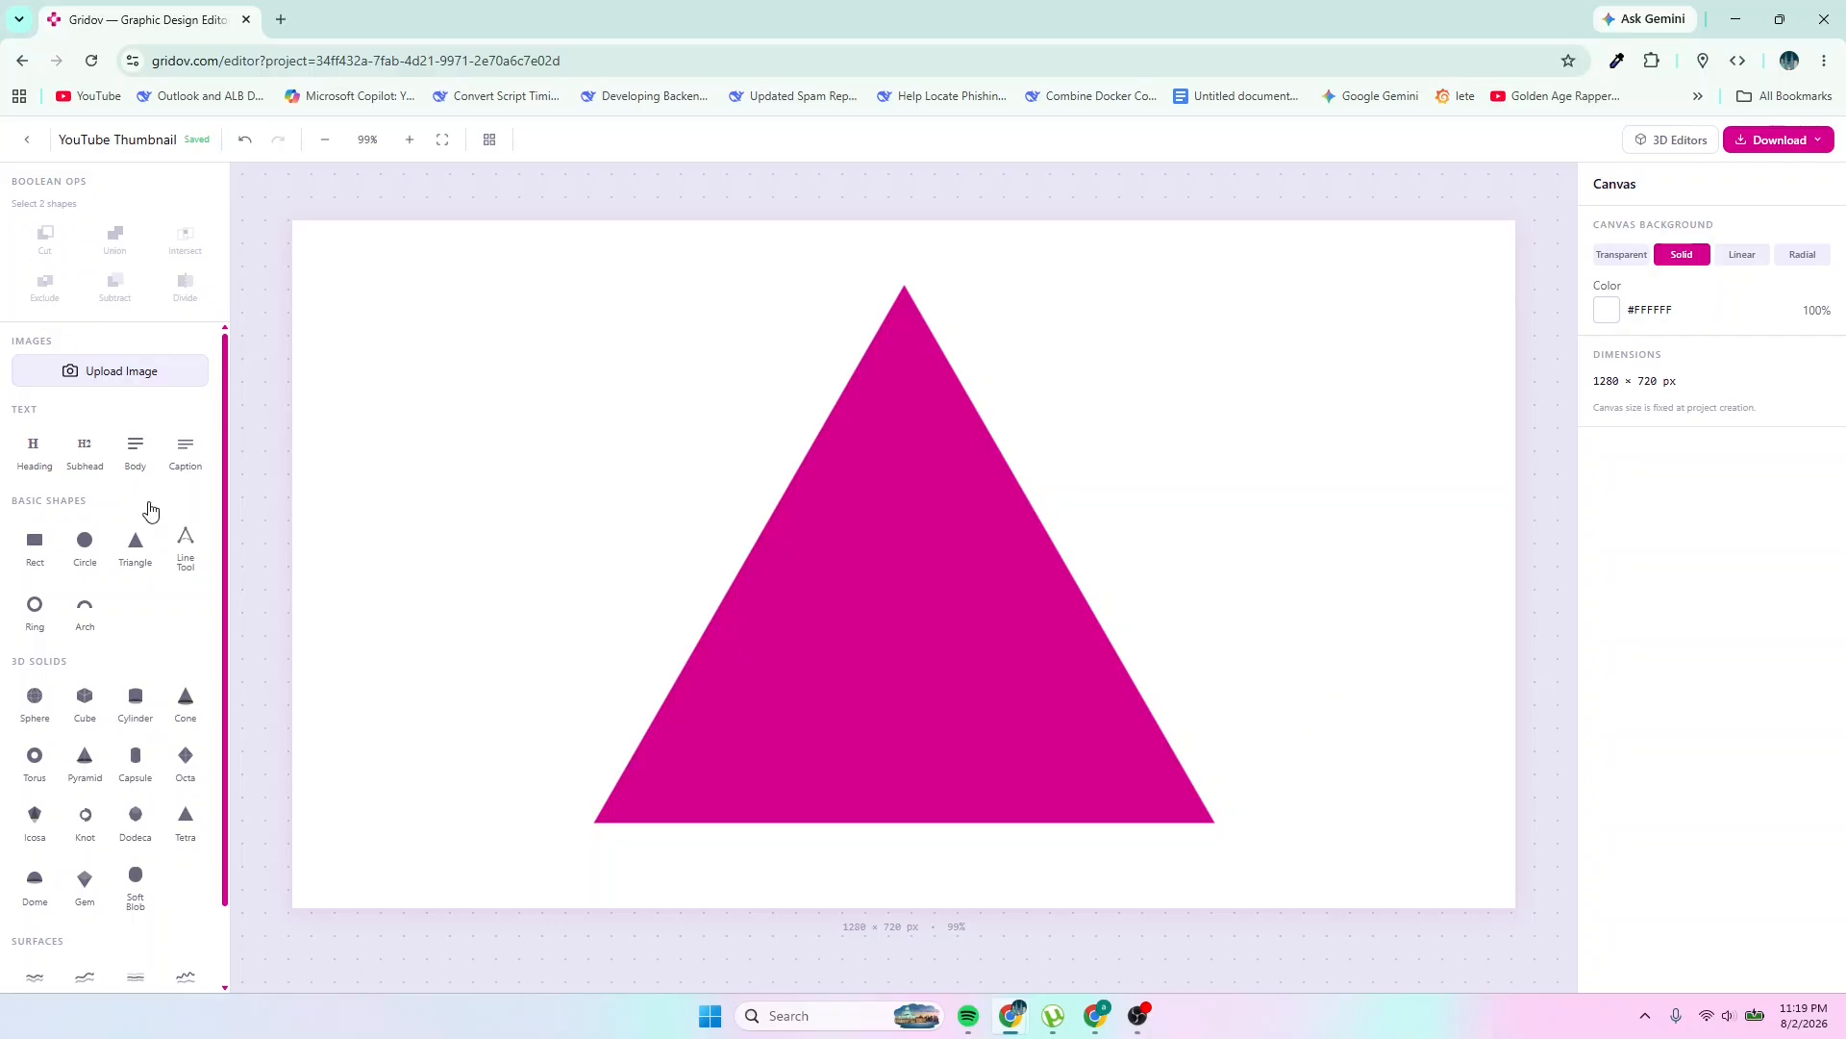
# Add a rectangle over the triangle and set its solid fill to blue #0400d6
pyautogui.click(37, 562)
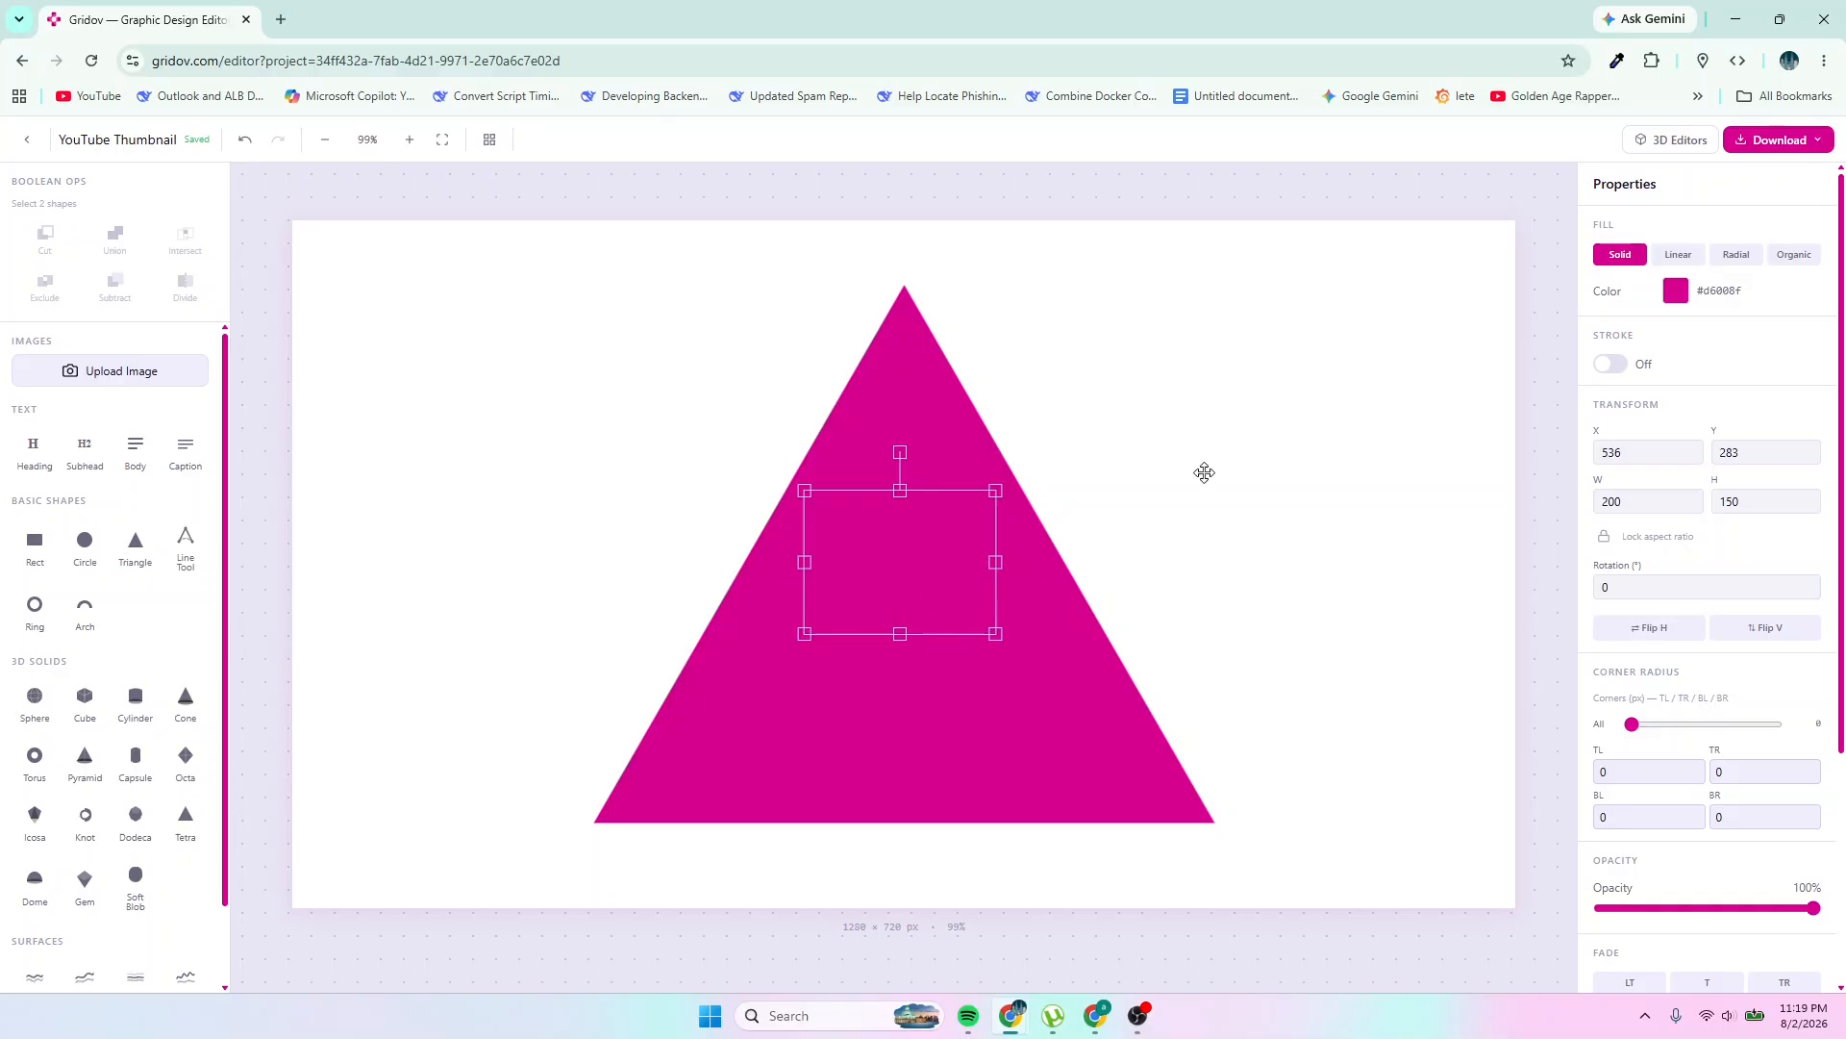
pyautogui.click(1686, 294)
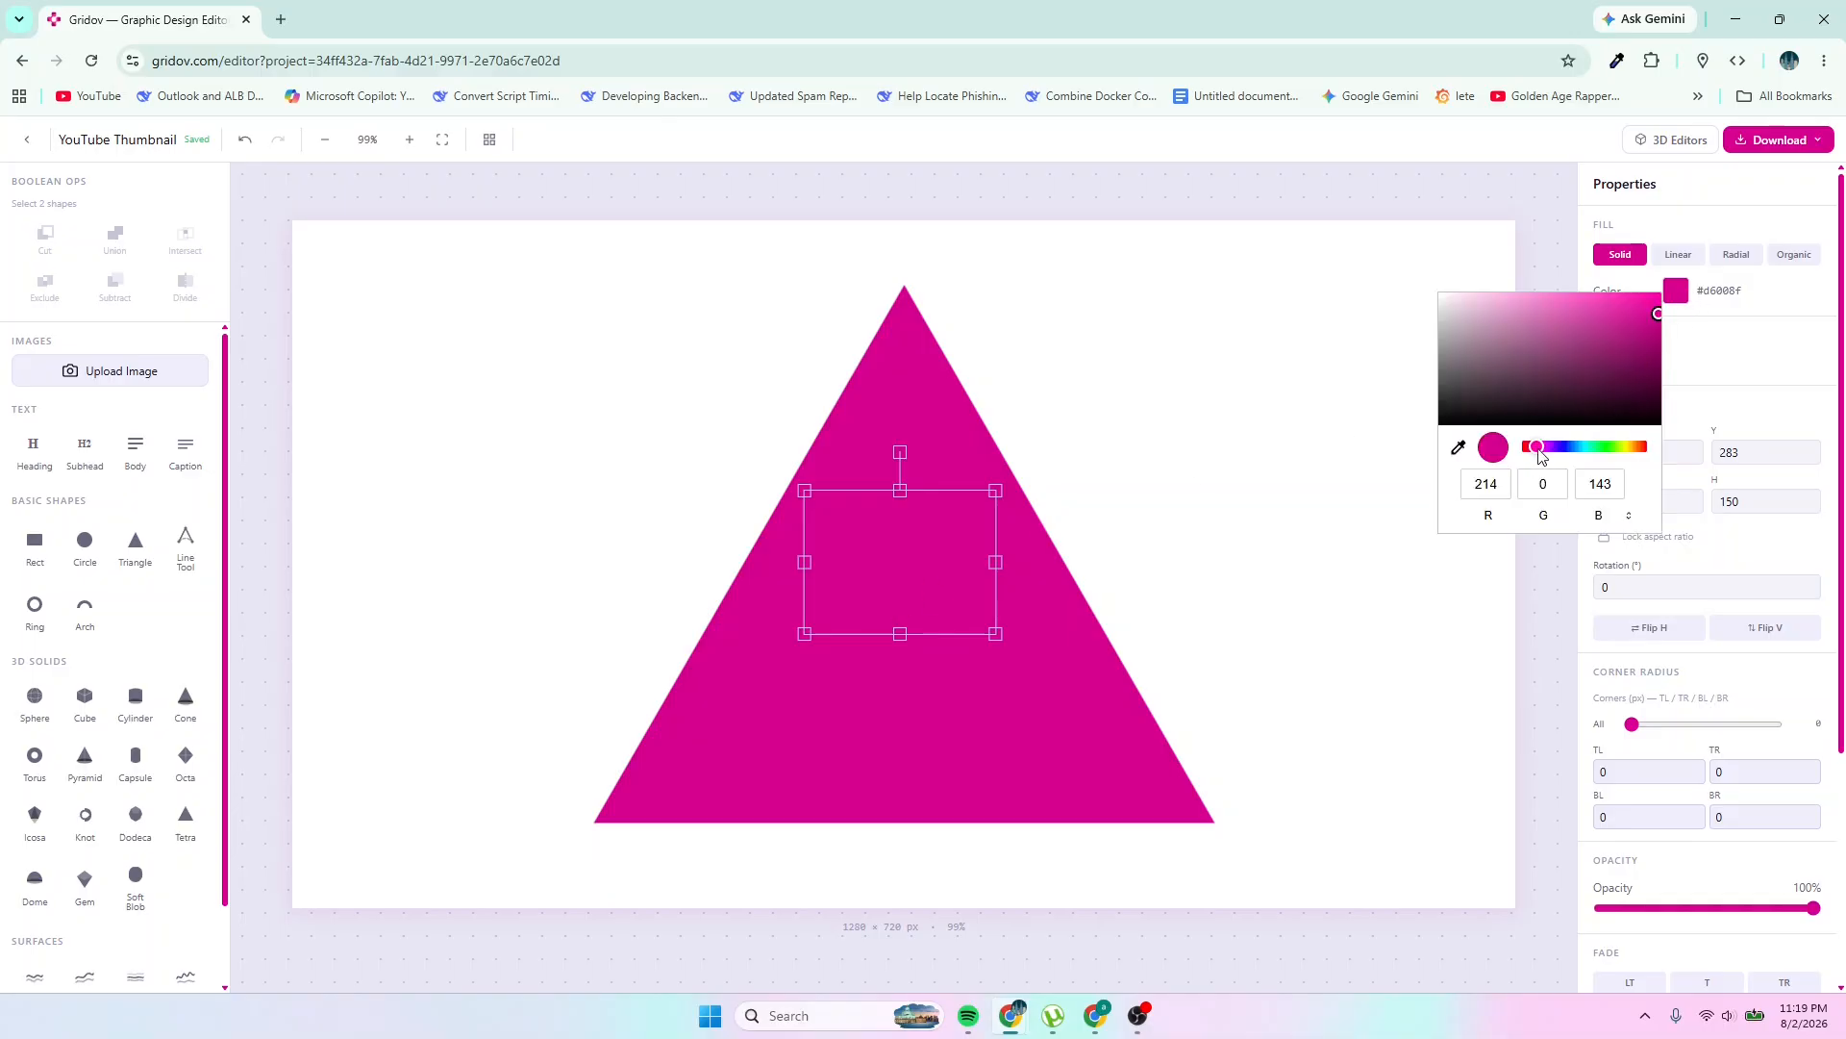
pyautogui.moveTo(1541, 456); pyautogui.dragTo(1561, 454)
pyautogui.click(1196, 542)
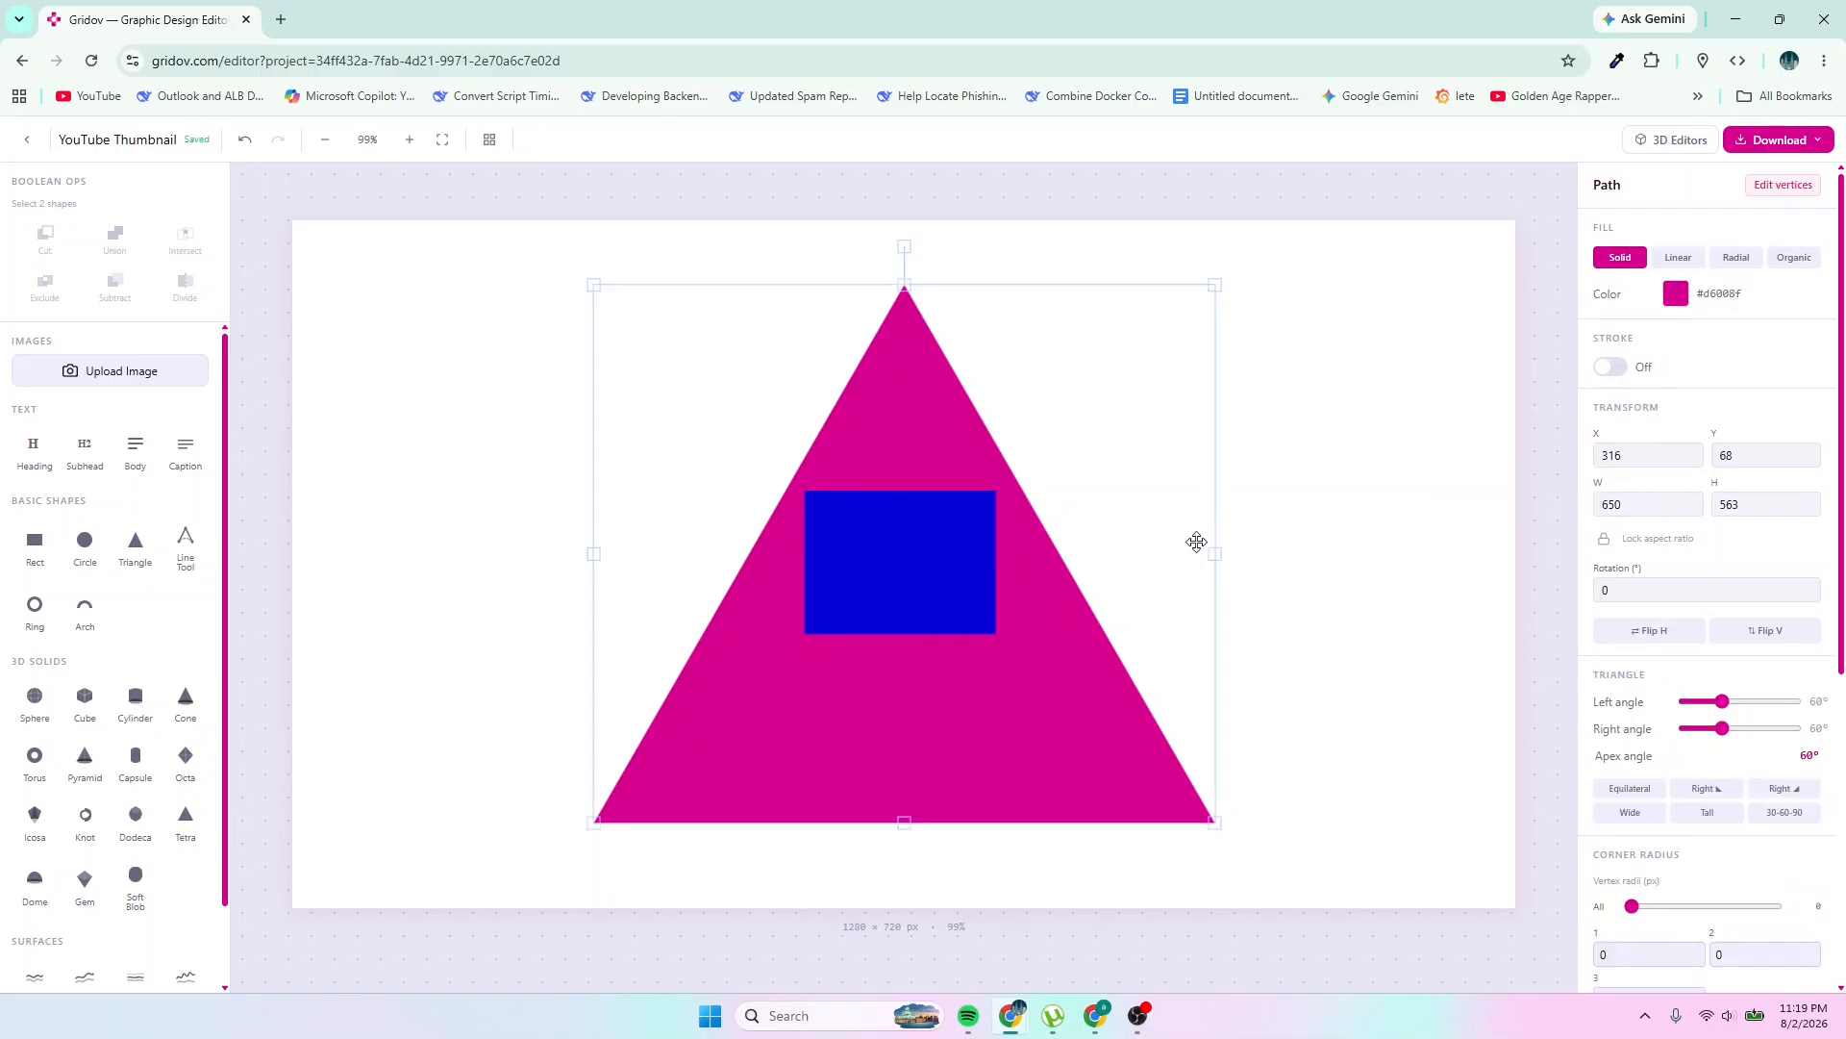
# Reshape the blue rectangle into a thin horizontal bar about 476 px wide and 5 px high
pyautogui.click(964, 606)
pyautogui.moveTo(898, 637); pyautogui.dragTo(912, 495)
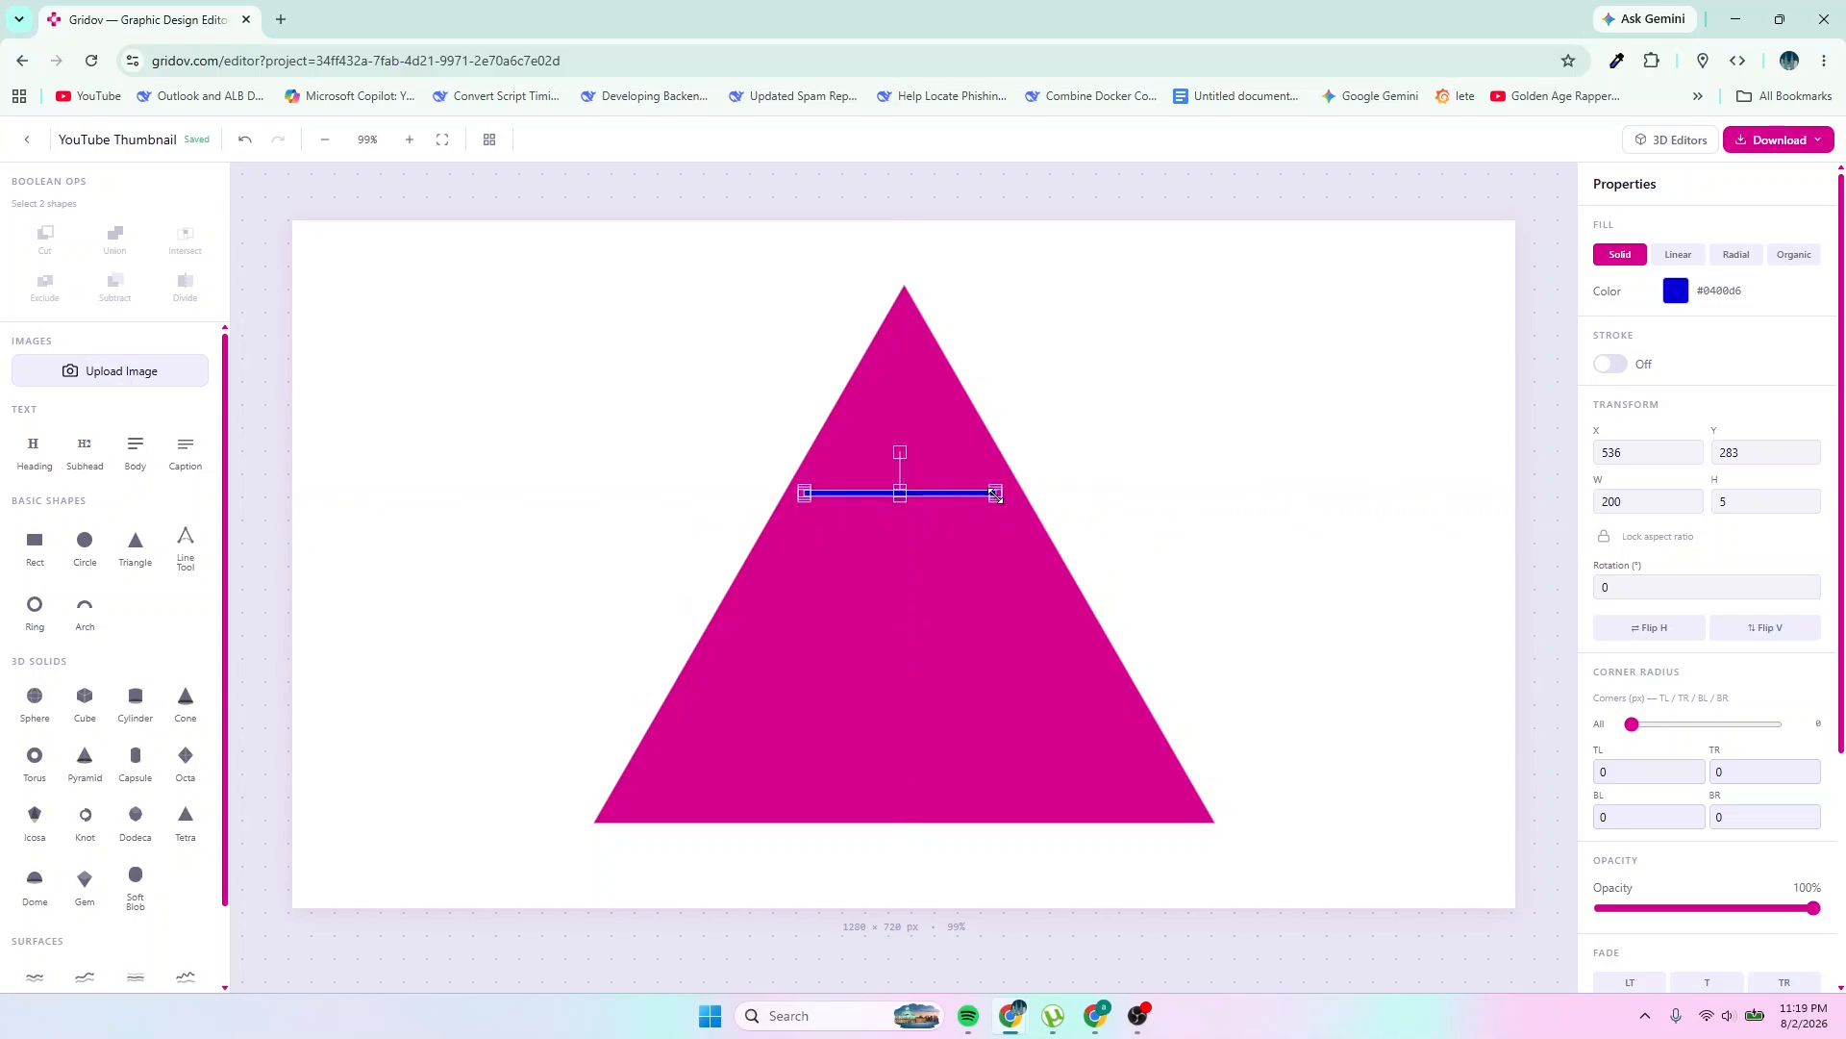
pyautogui.moveTo(897, 492); pyautogui.dragTo(1259, 486)
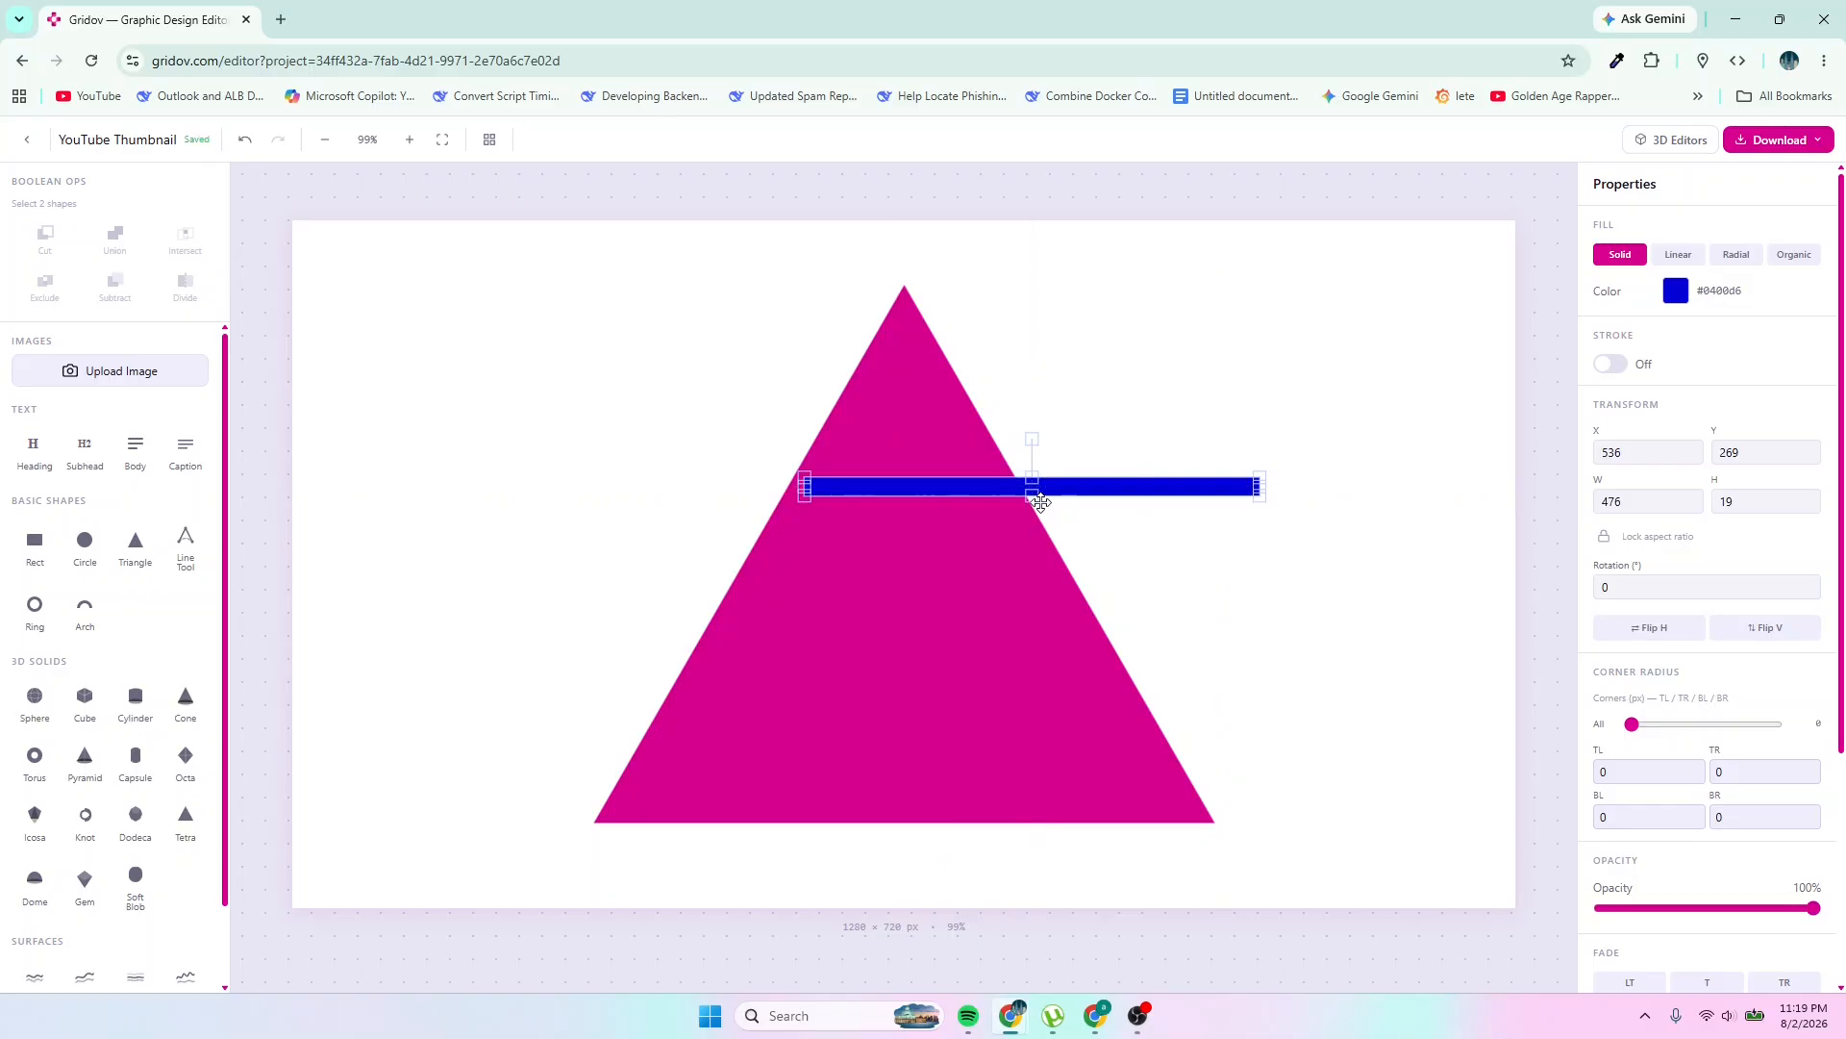
pyautogui.moveTo(1033, 496); pyautogui.dragTo(1176, 474)
pyautogui.click(1180, 475)
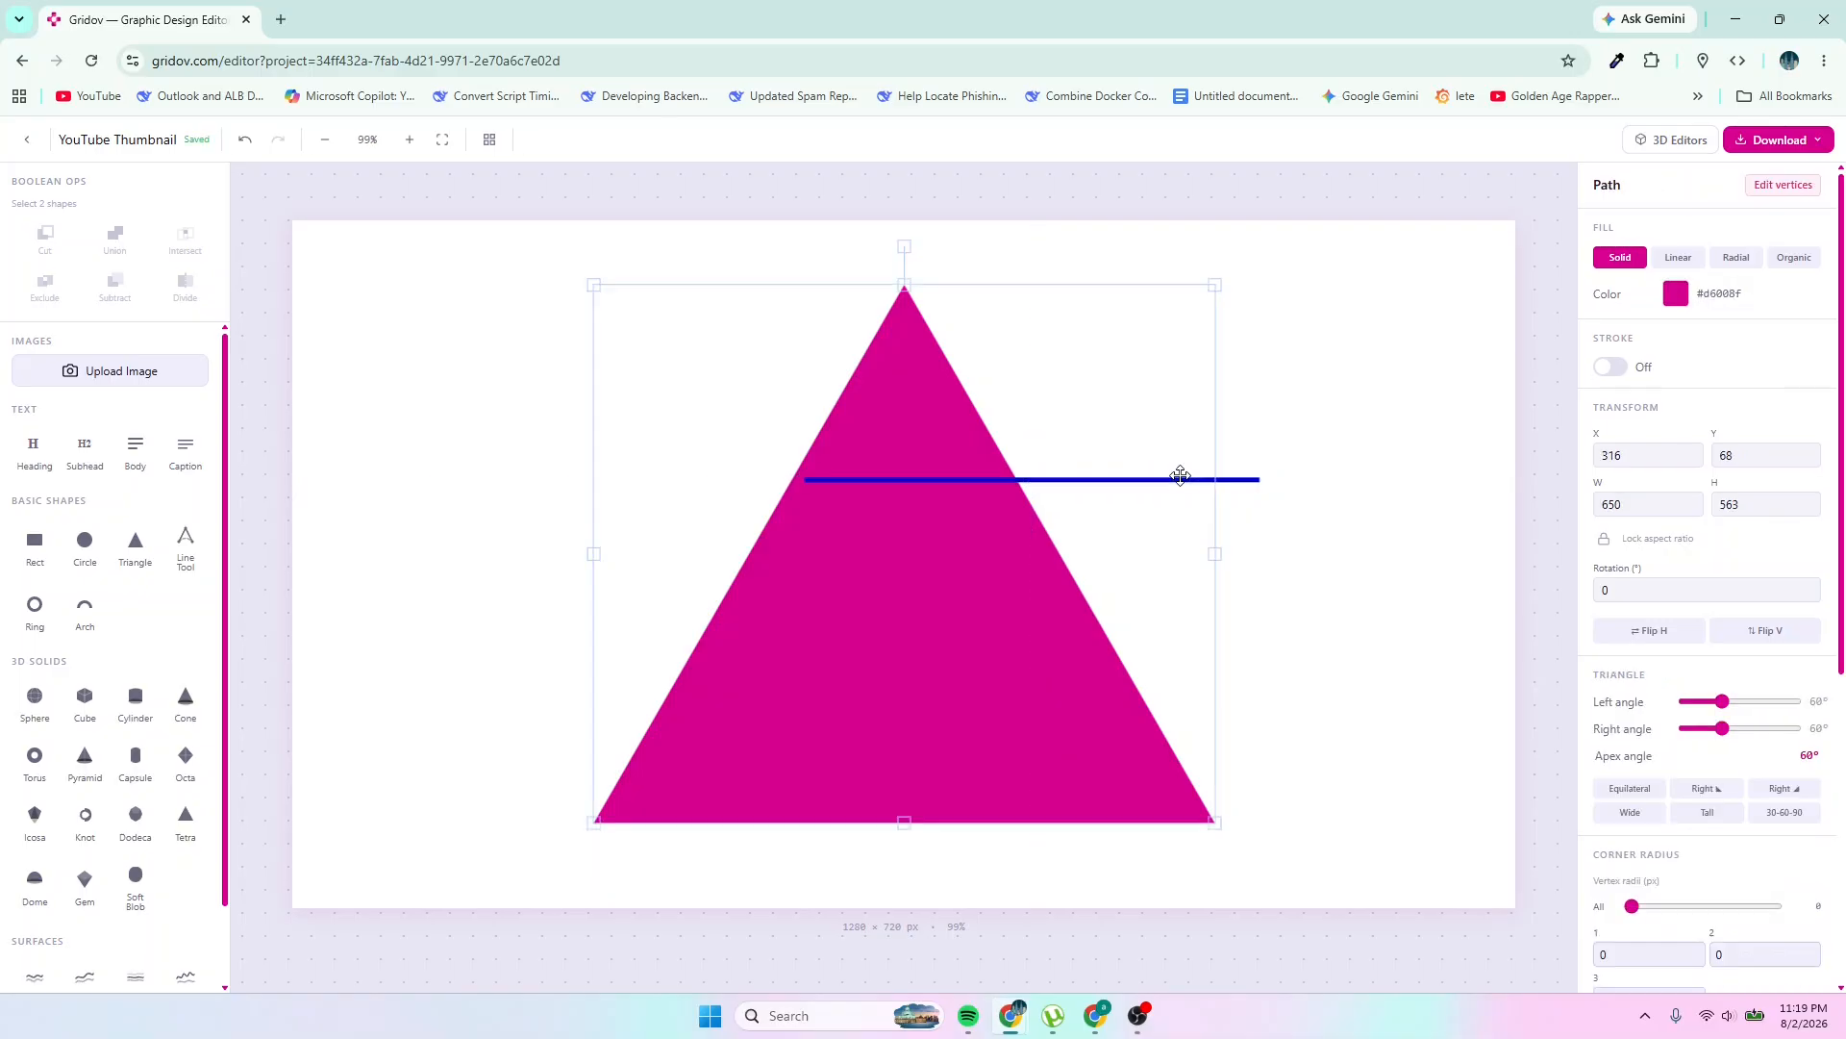
# Duplicate the blue bar and place the copy across the lower part of the triangle at about X 390, Y 451
pyautogui.click(1242, 479)
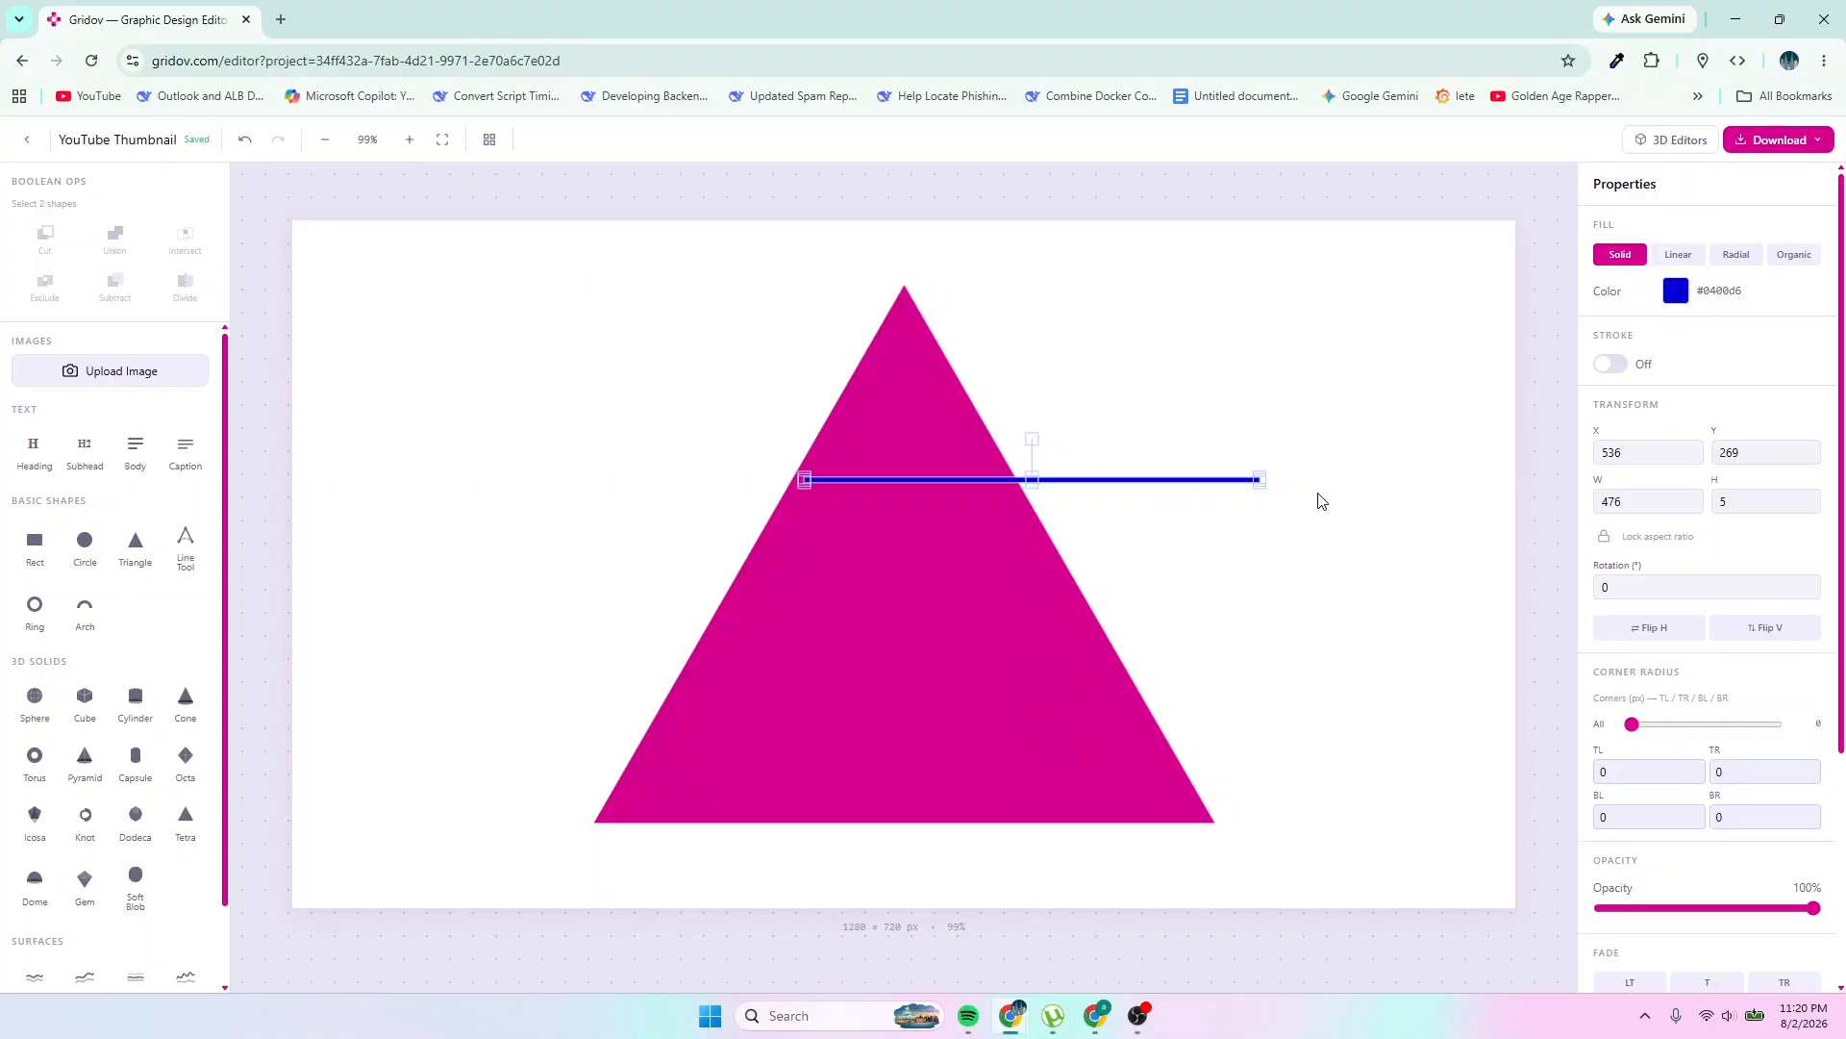
pyautogui.hotkey('ctrl', 'd')
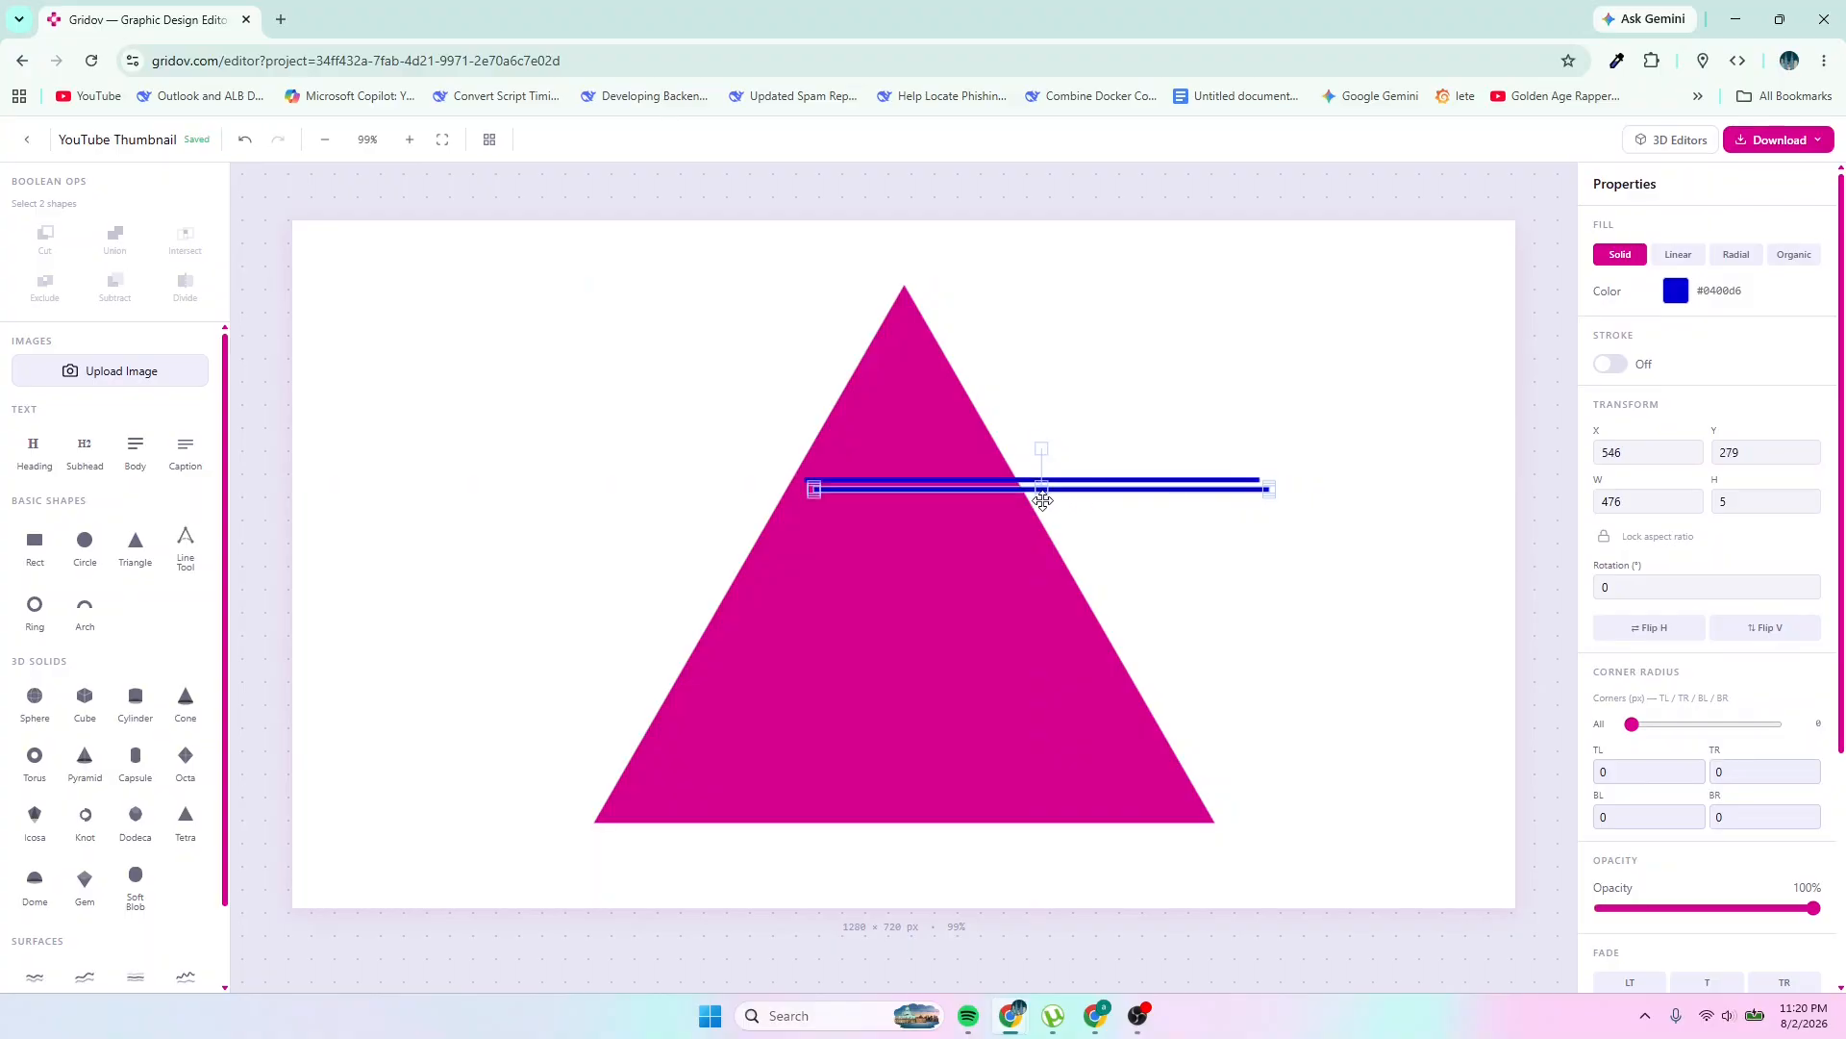
pyautogui.moveTo(1055, 491); pyautogui.dragTo(1055, 491)
pyautogui.click(1257, 488)
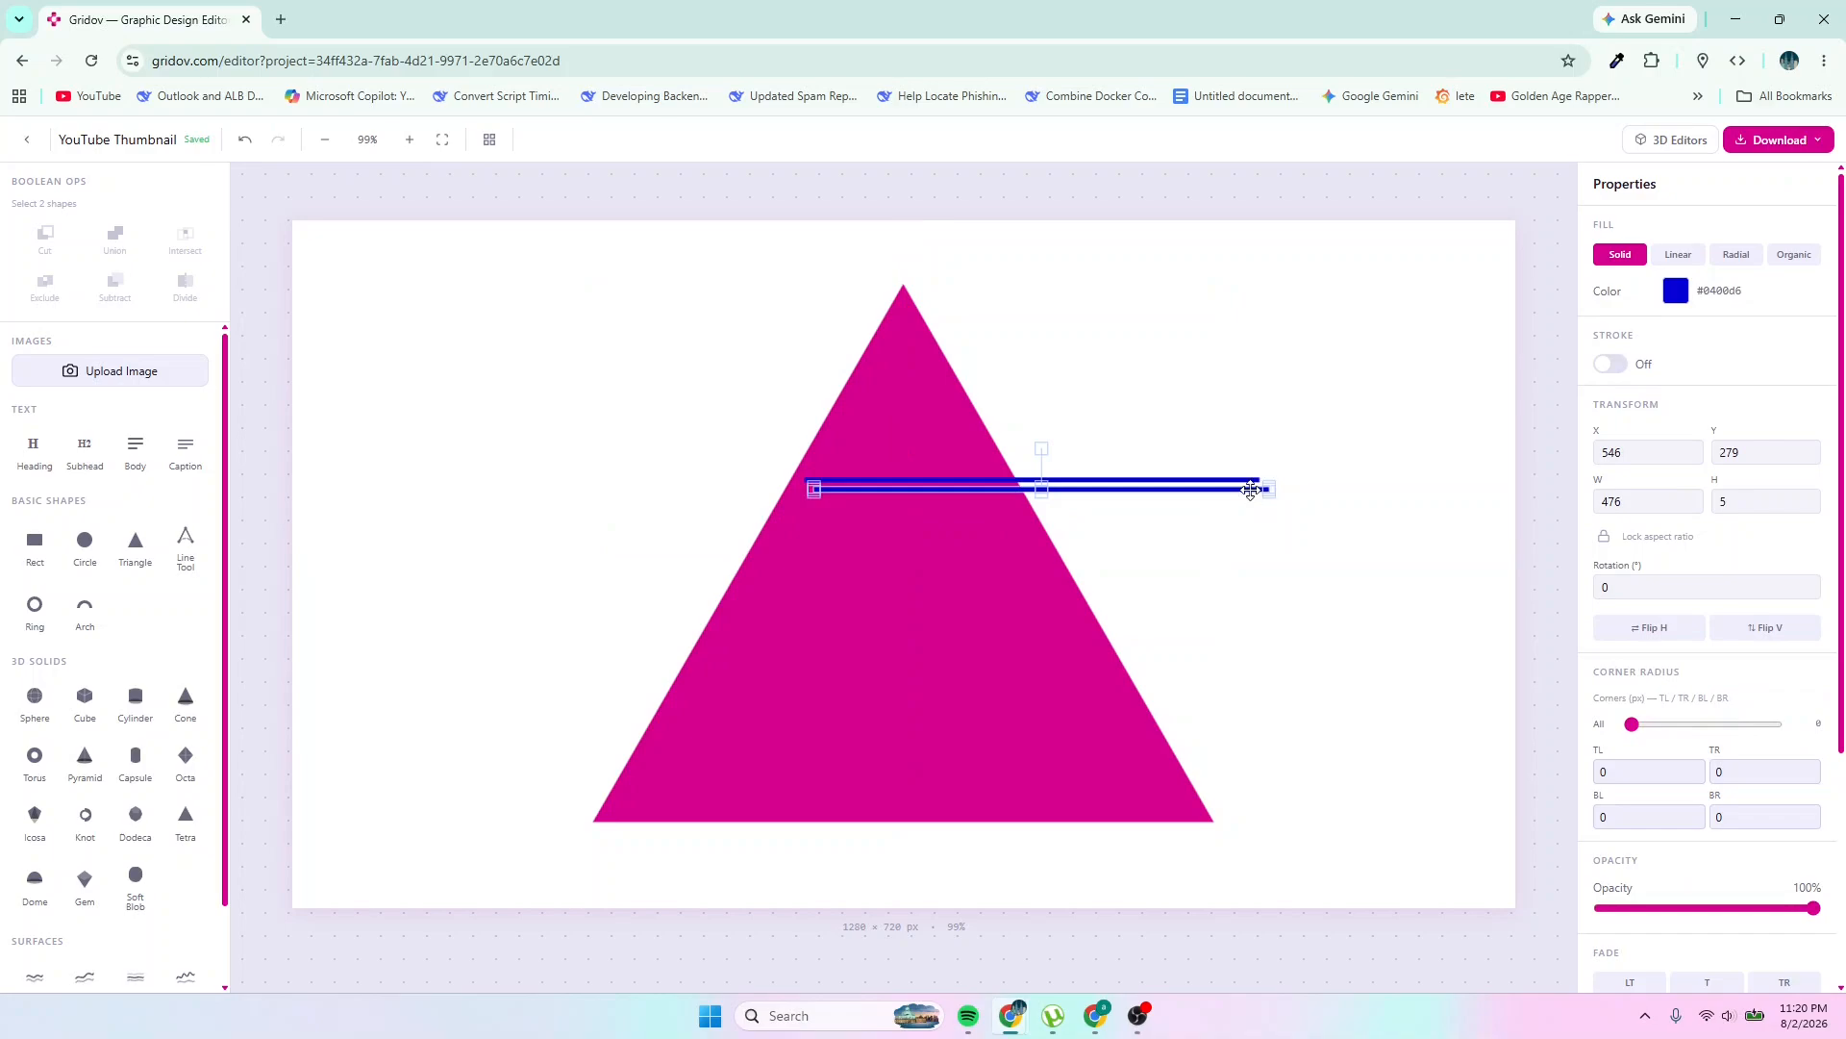
pyautogui.moveTo(1250, 488); pyautogui.dragTo(1101, 652)
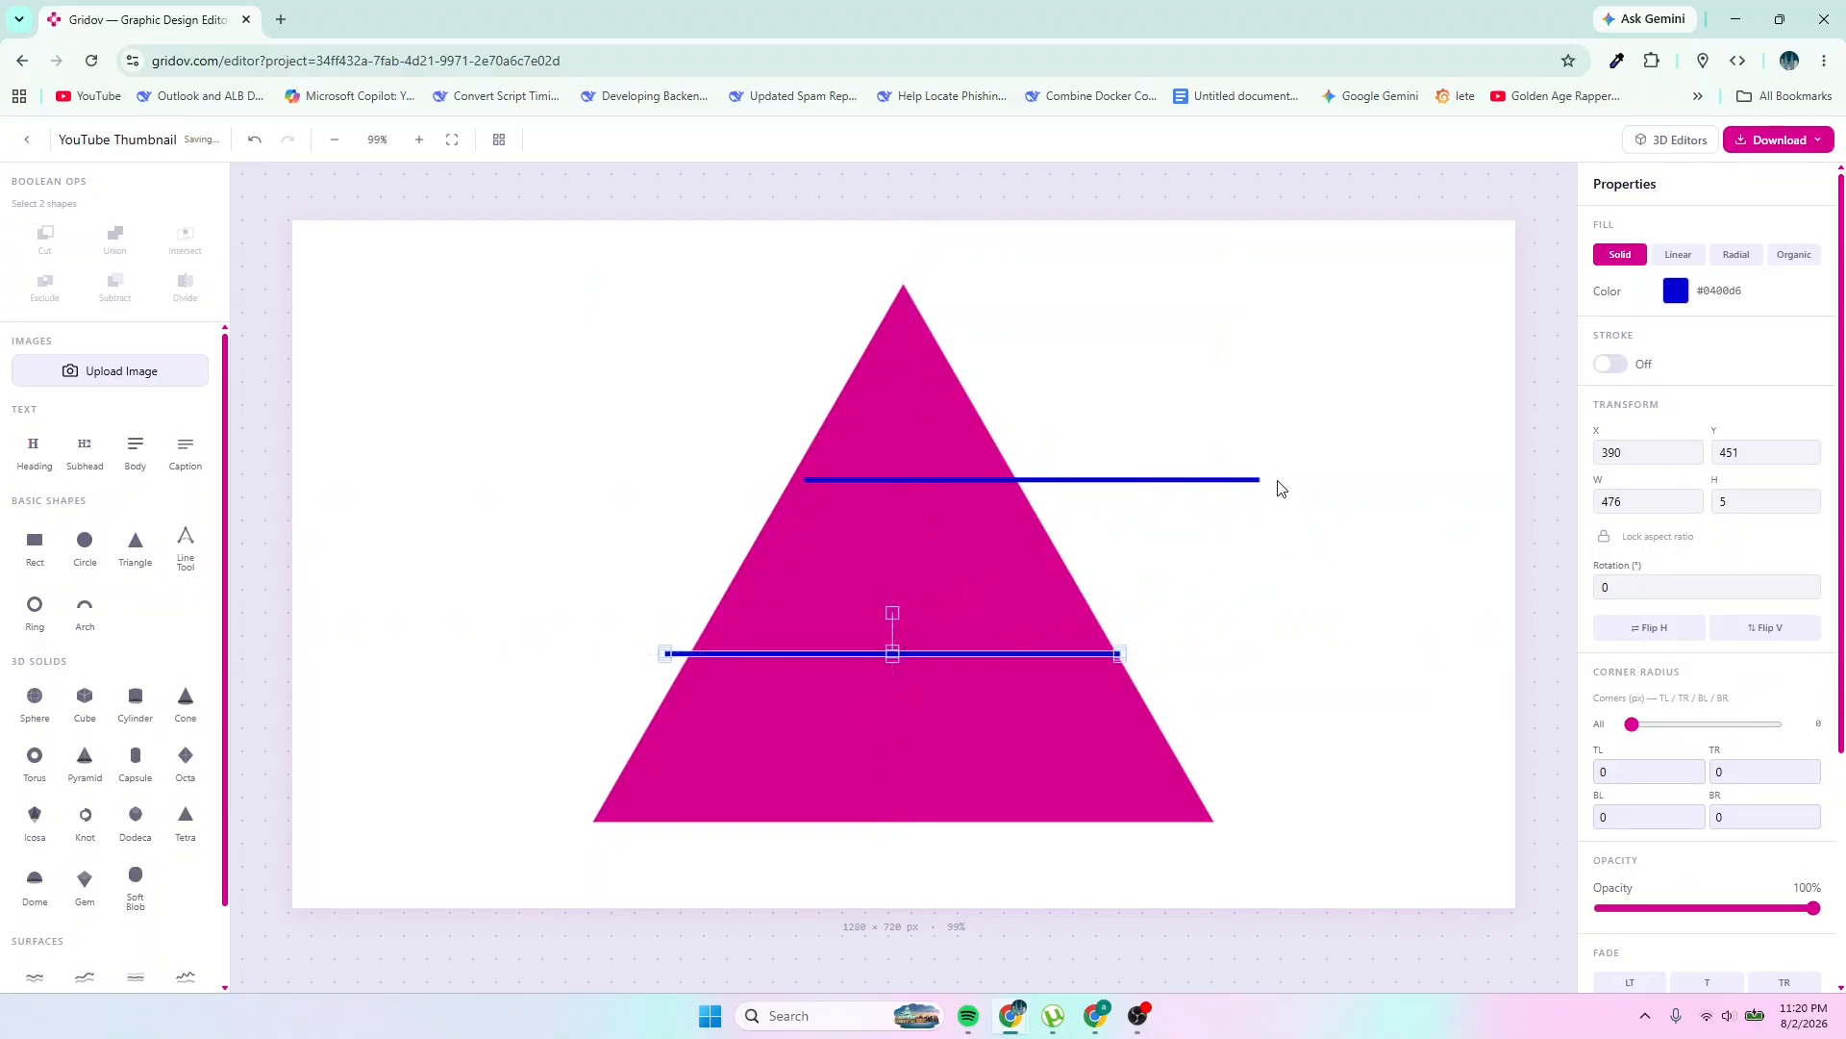
# Move the upper blue bar fully across the triangle at about X 412, Y 306
pyautogui.click(1259, 484)
pyautogui.click(1250, 484)
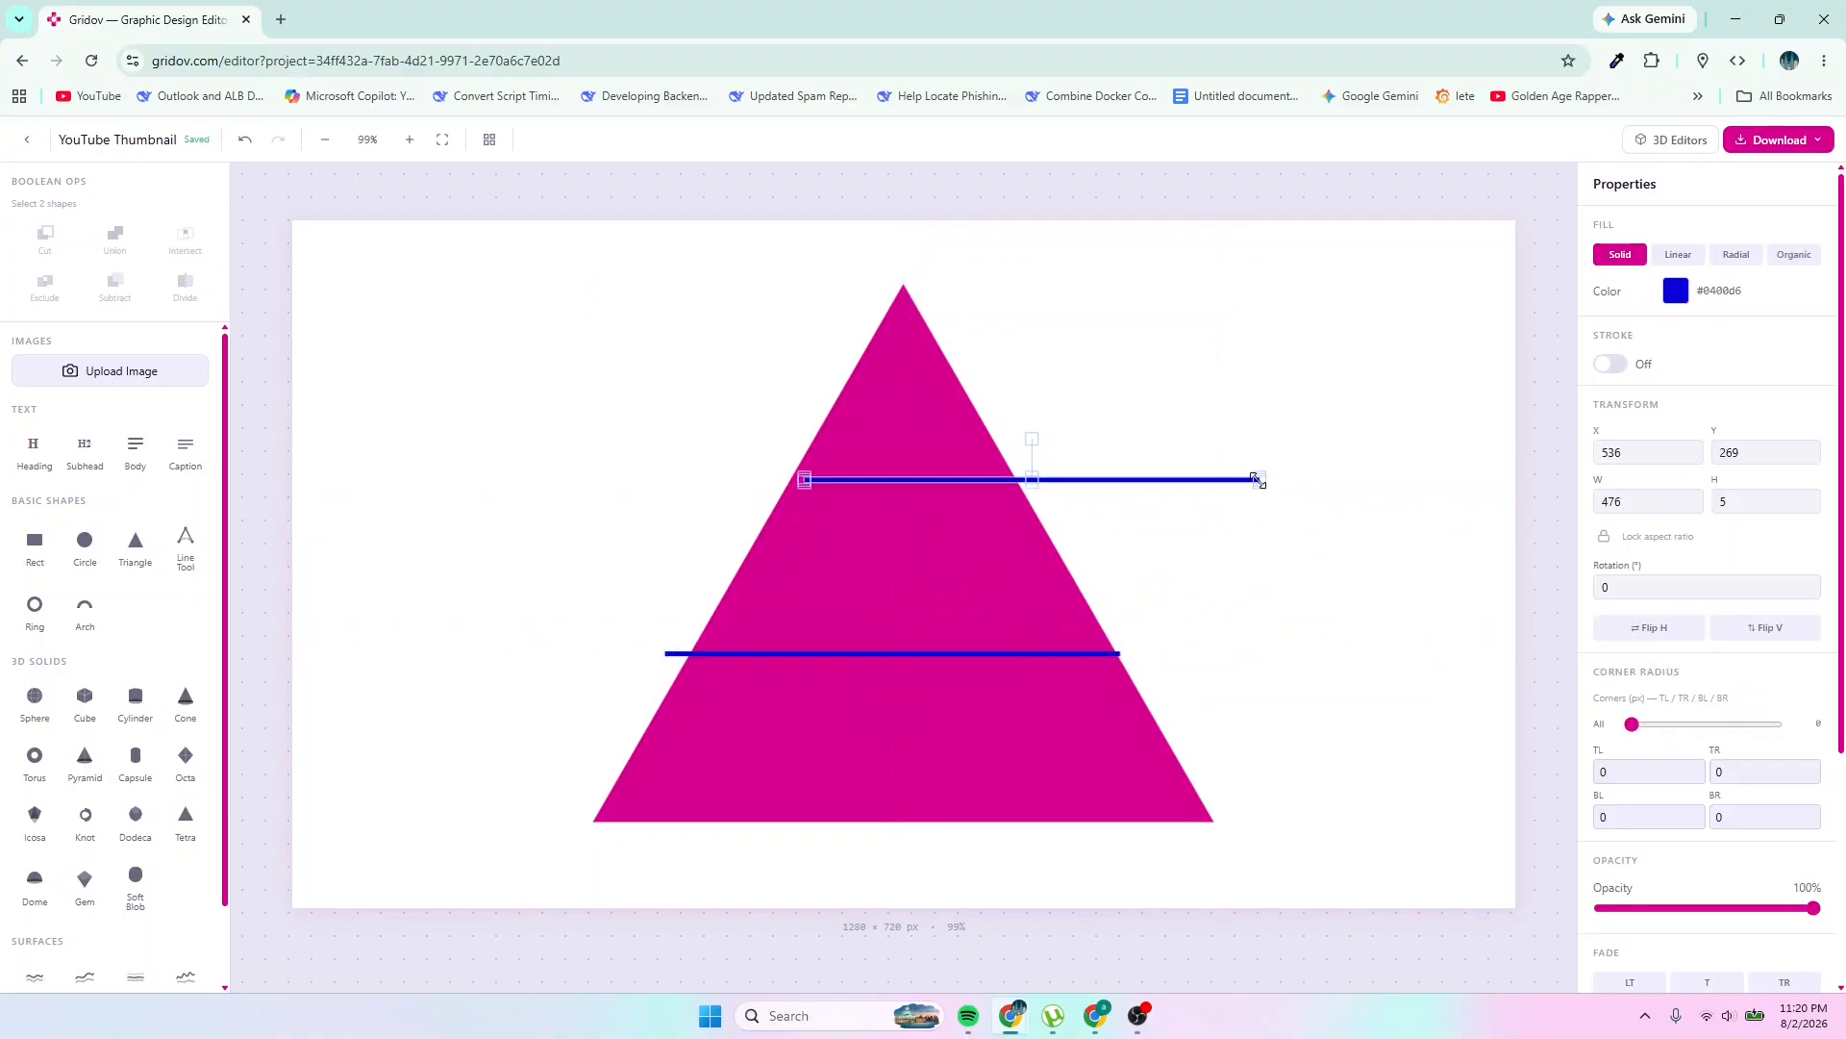
pyautogui.moveTo(1248, 480); pyautogui.dragTo(1126, 515)
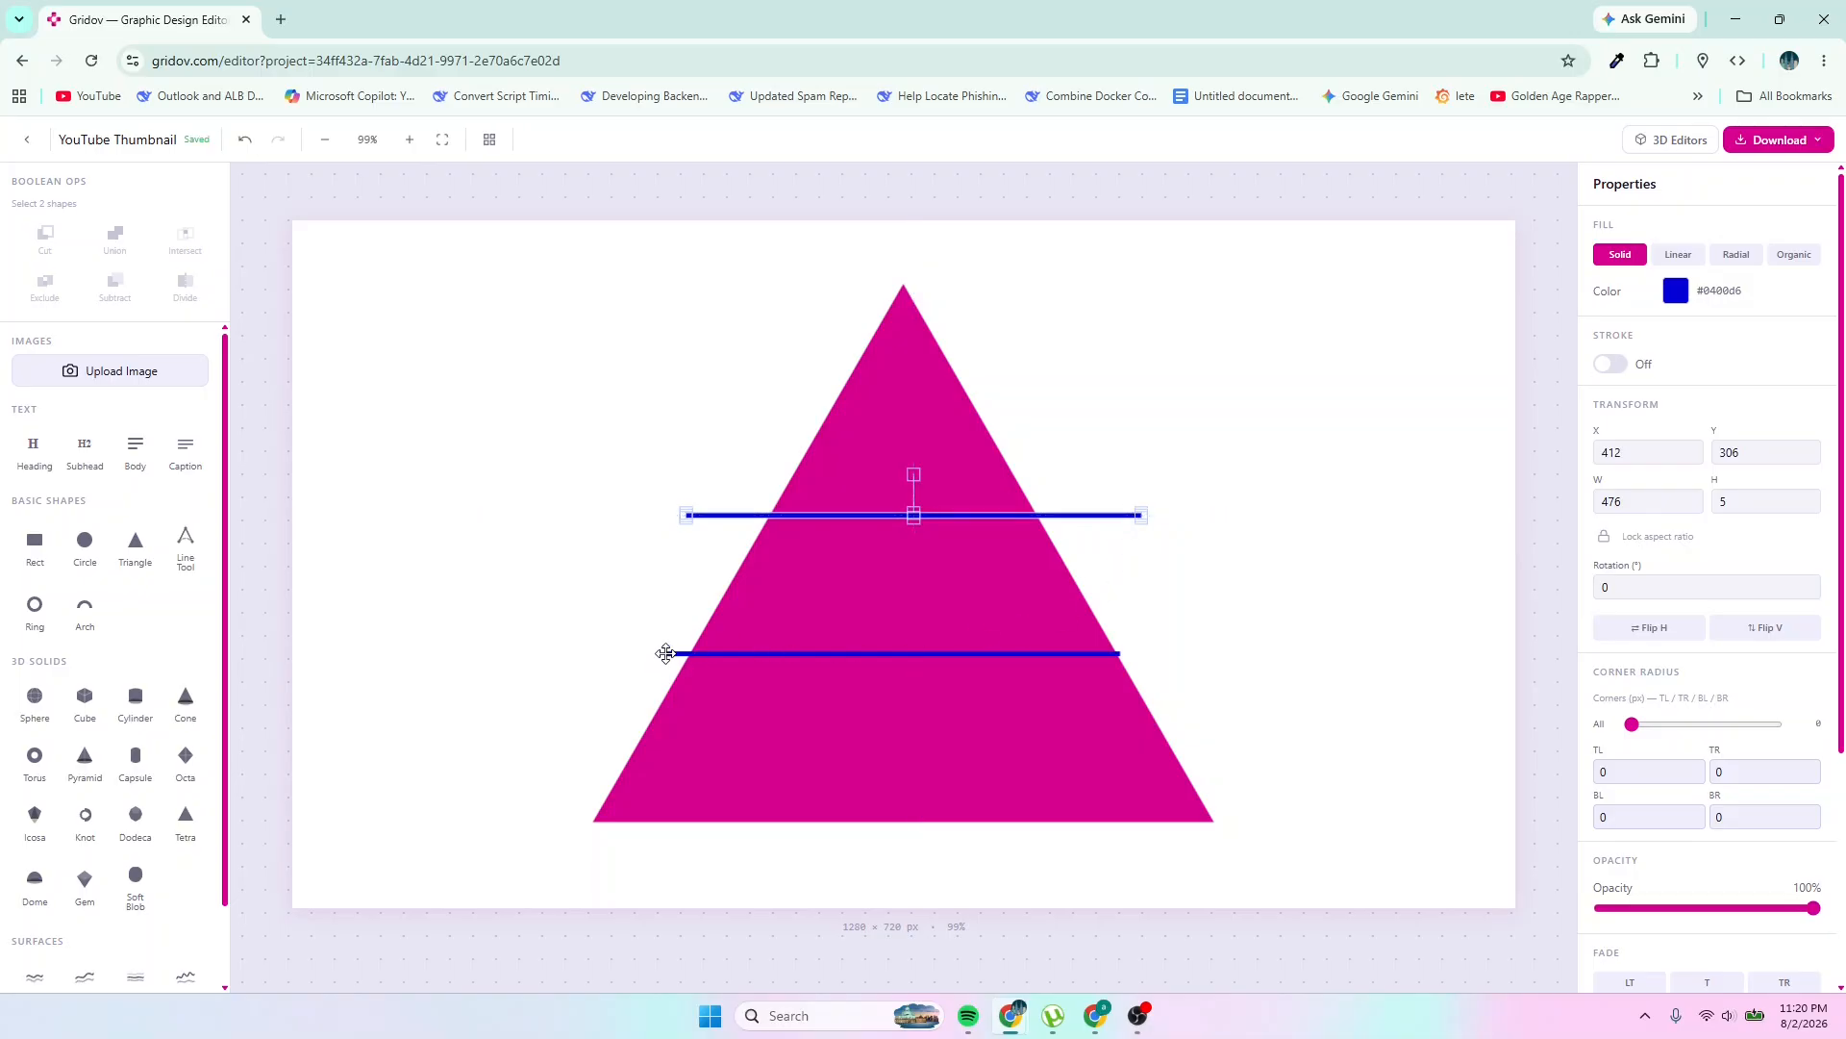
# Nudge the lower blue bar to about X 386, Y 454 and shift the triangle to about X 304, Y 61
pyautogui.moveTo(665, 652); pyautogui.dragTo(662, 656)
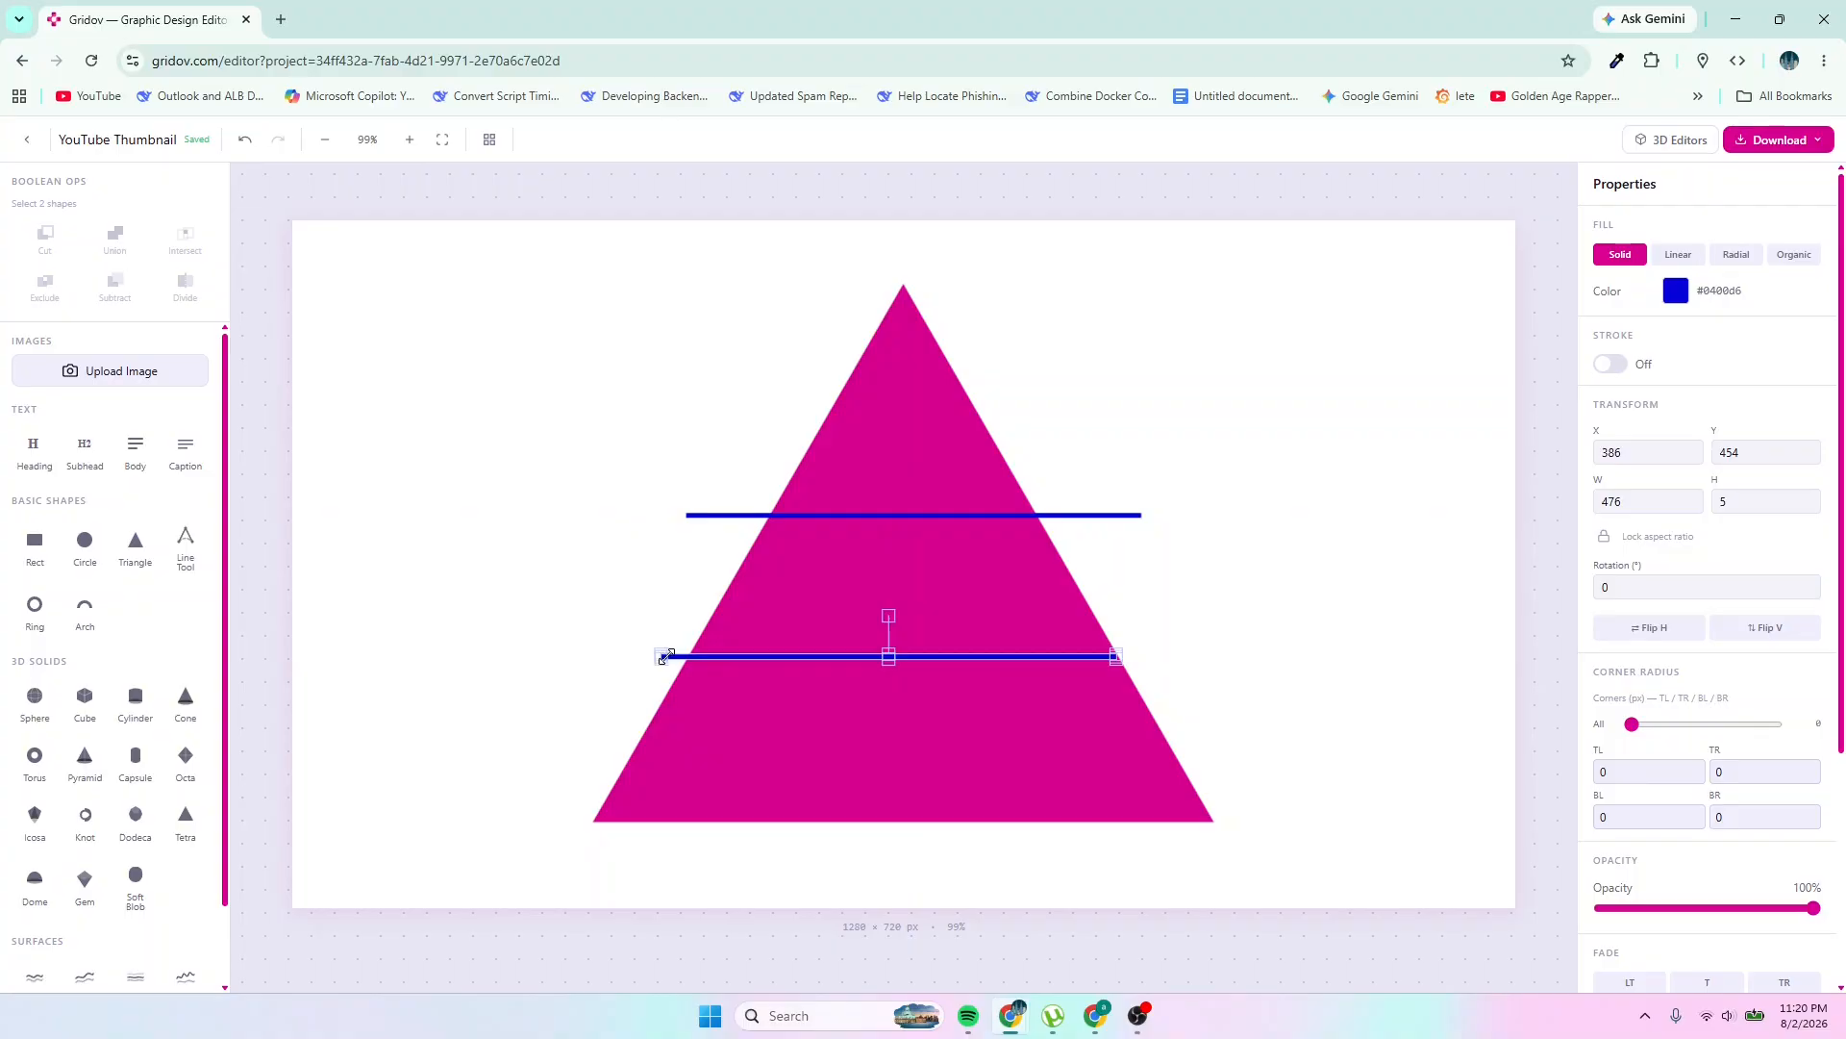
pyautogui.moveTo(674, 657); pyautogui.dragTo(664, 652)
pyautogui.click(1368, 672)
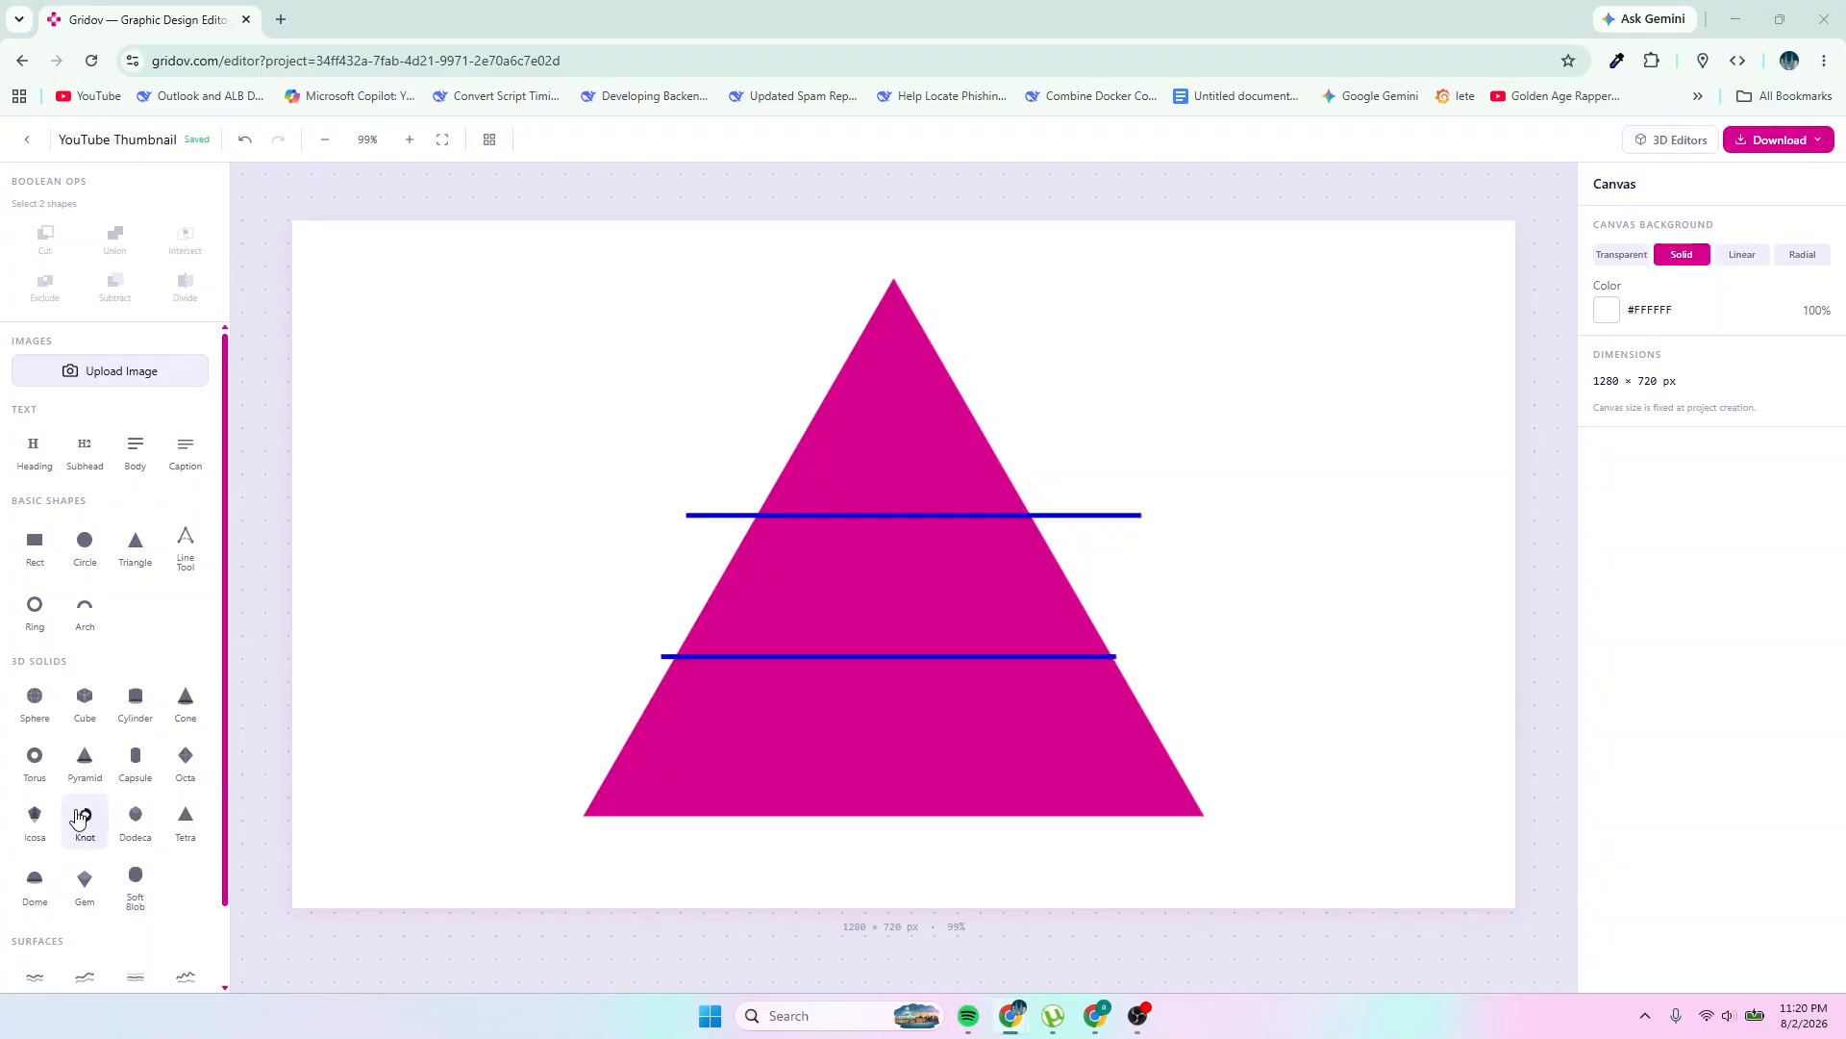
# Divide the triangle along the upper blue bar with the Divide boolean operation
pyautogui.click(1150, 517)
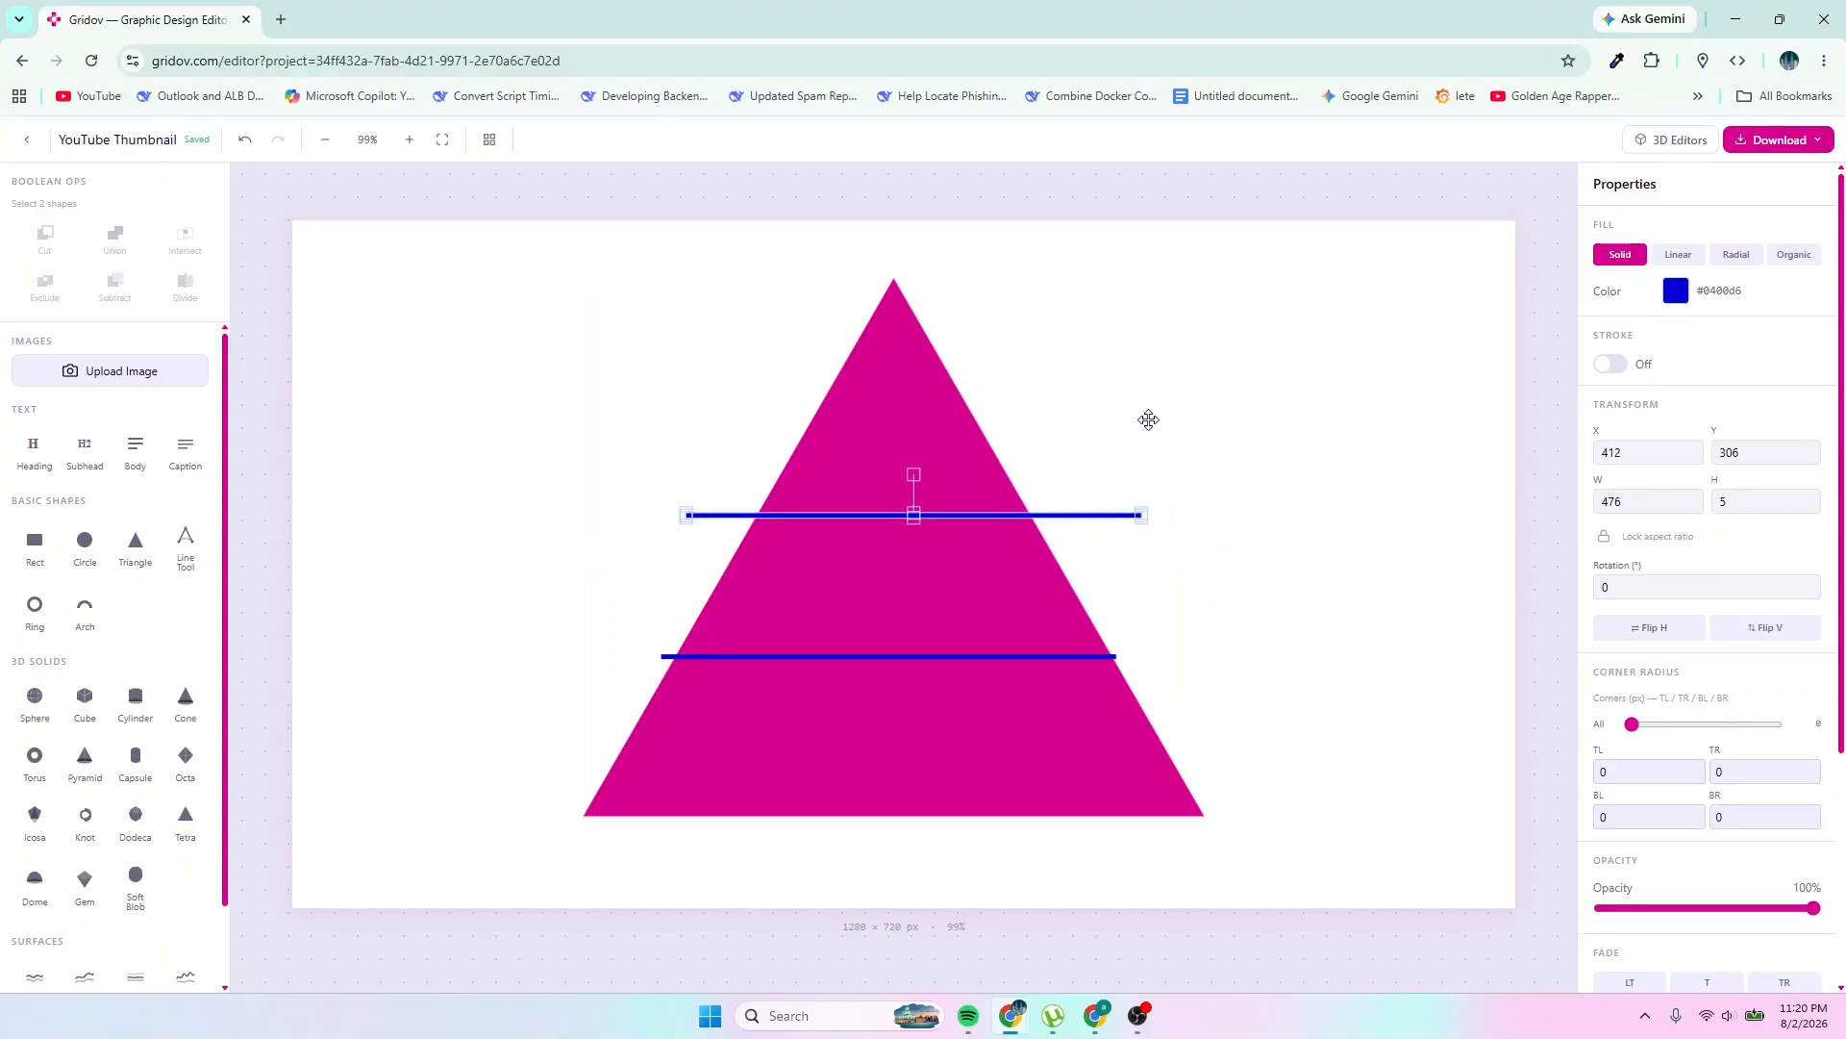
pyautogui.click(918, 326)
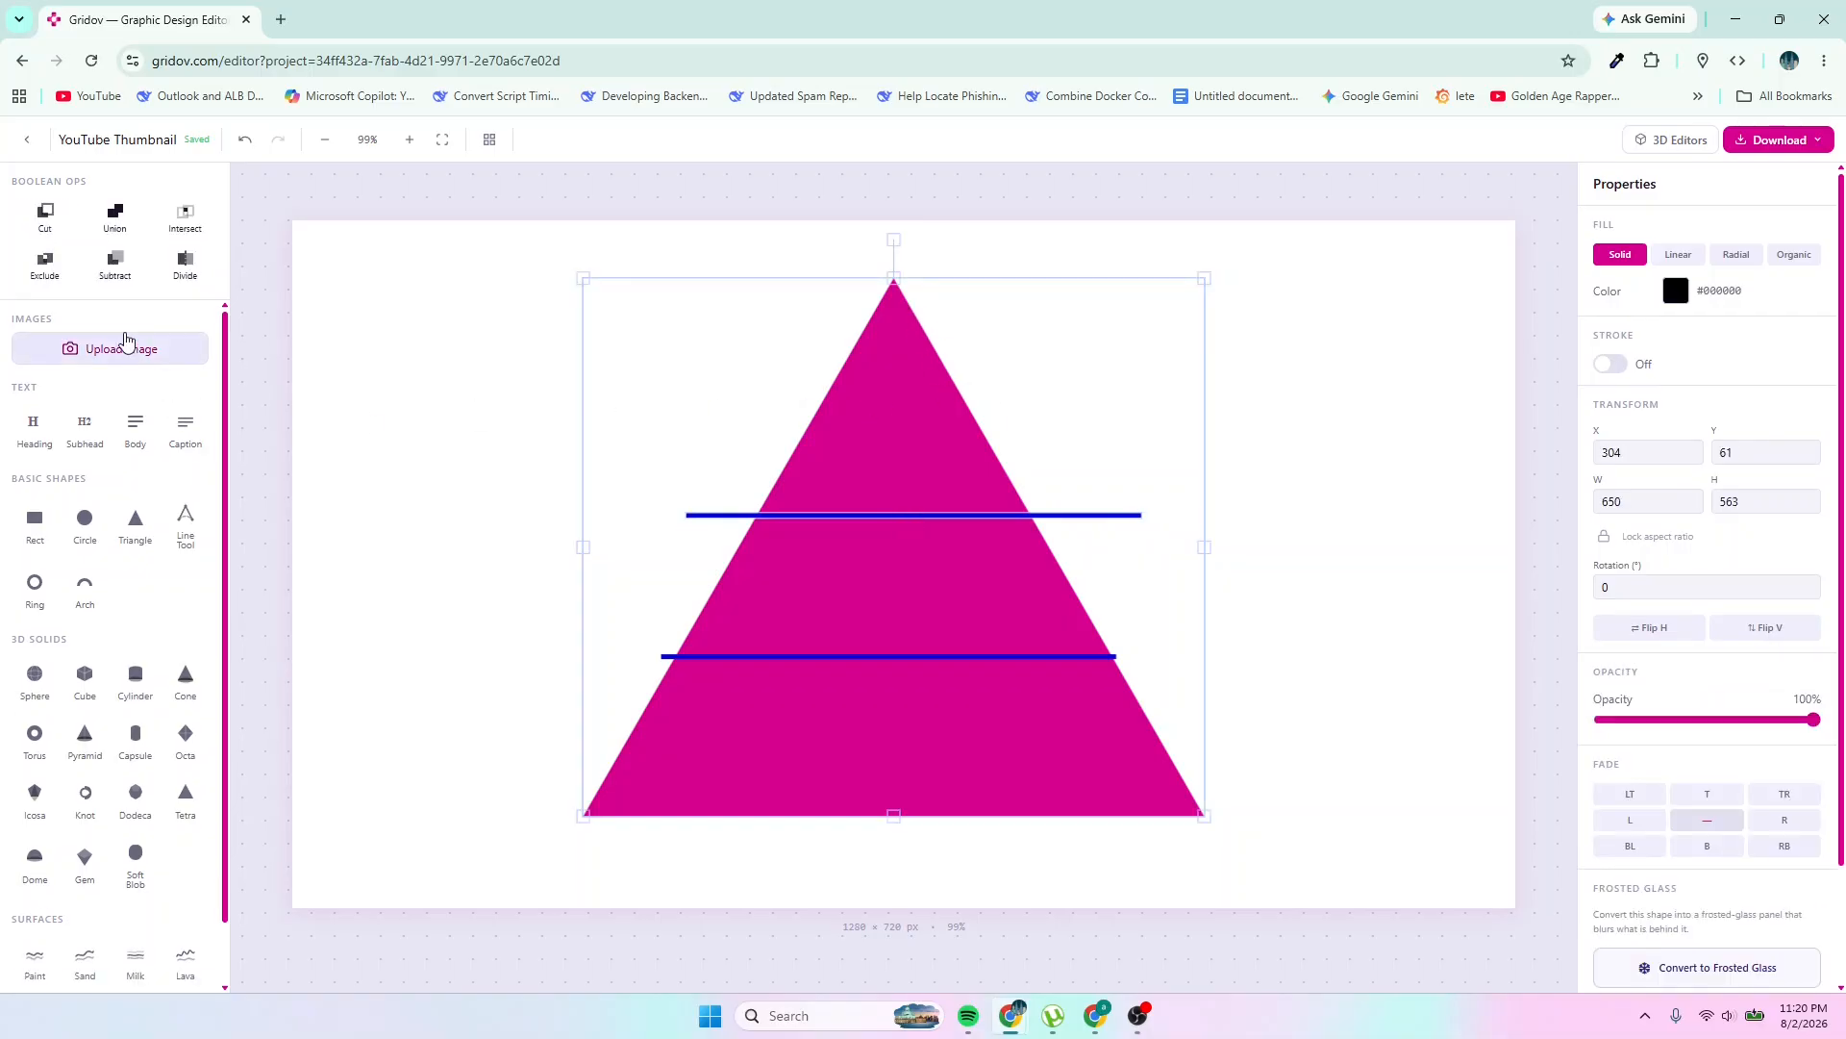
pyautogui.click(174, 279)
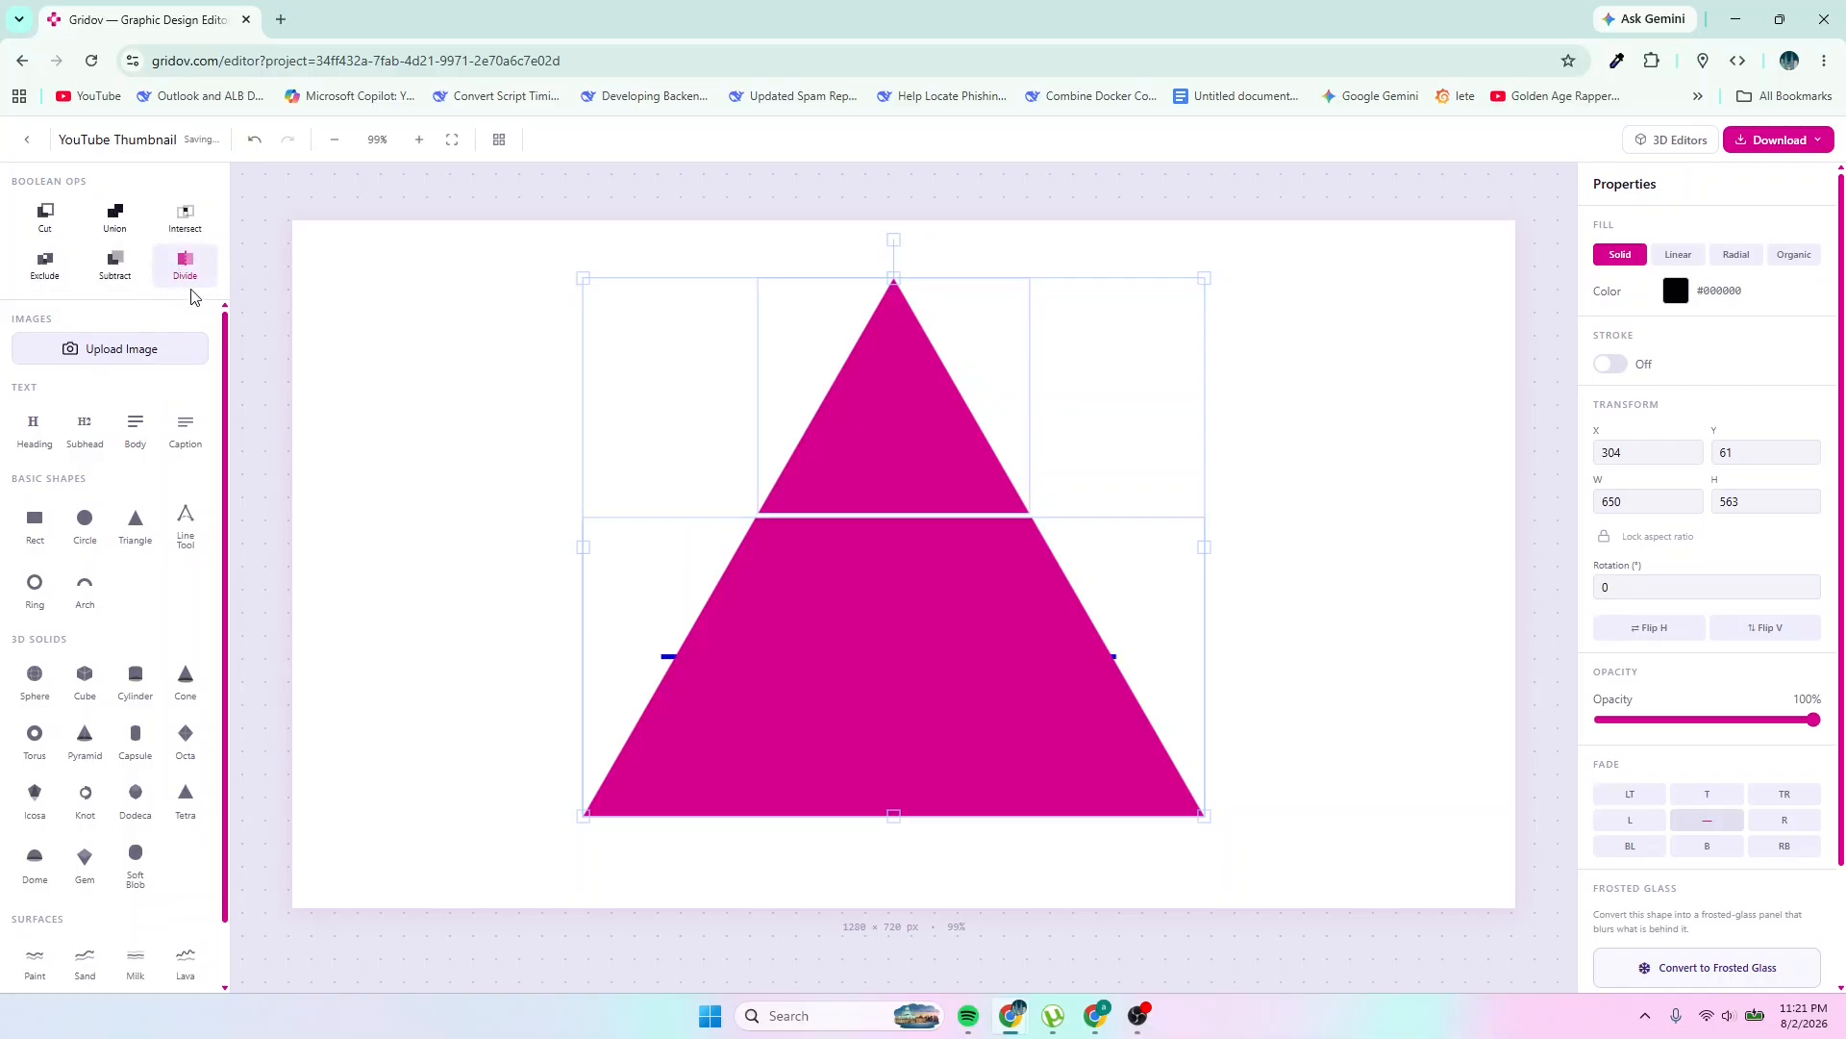
pyautogui.click(1373, 524)
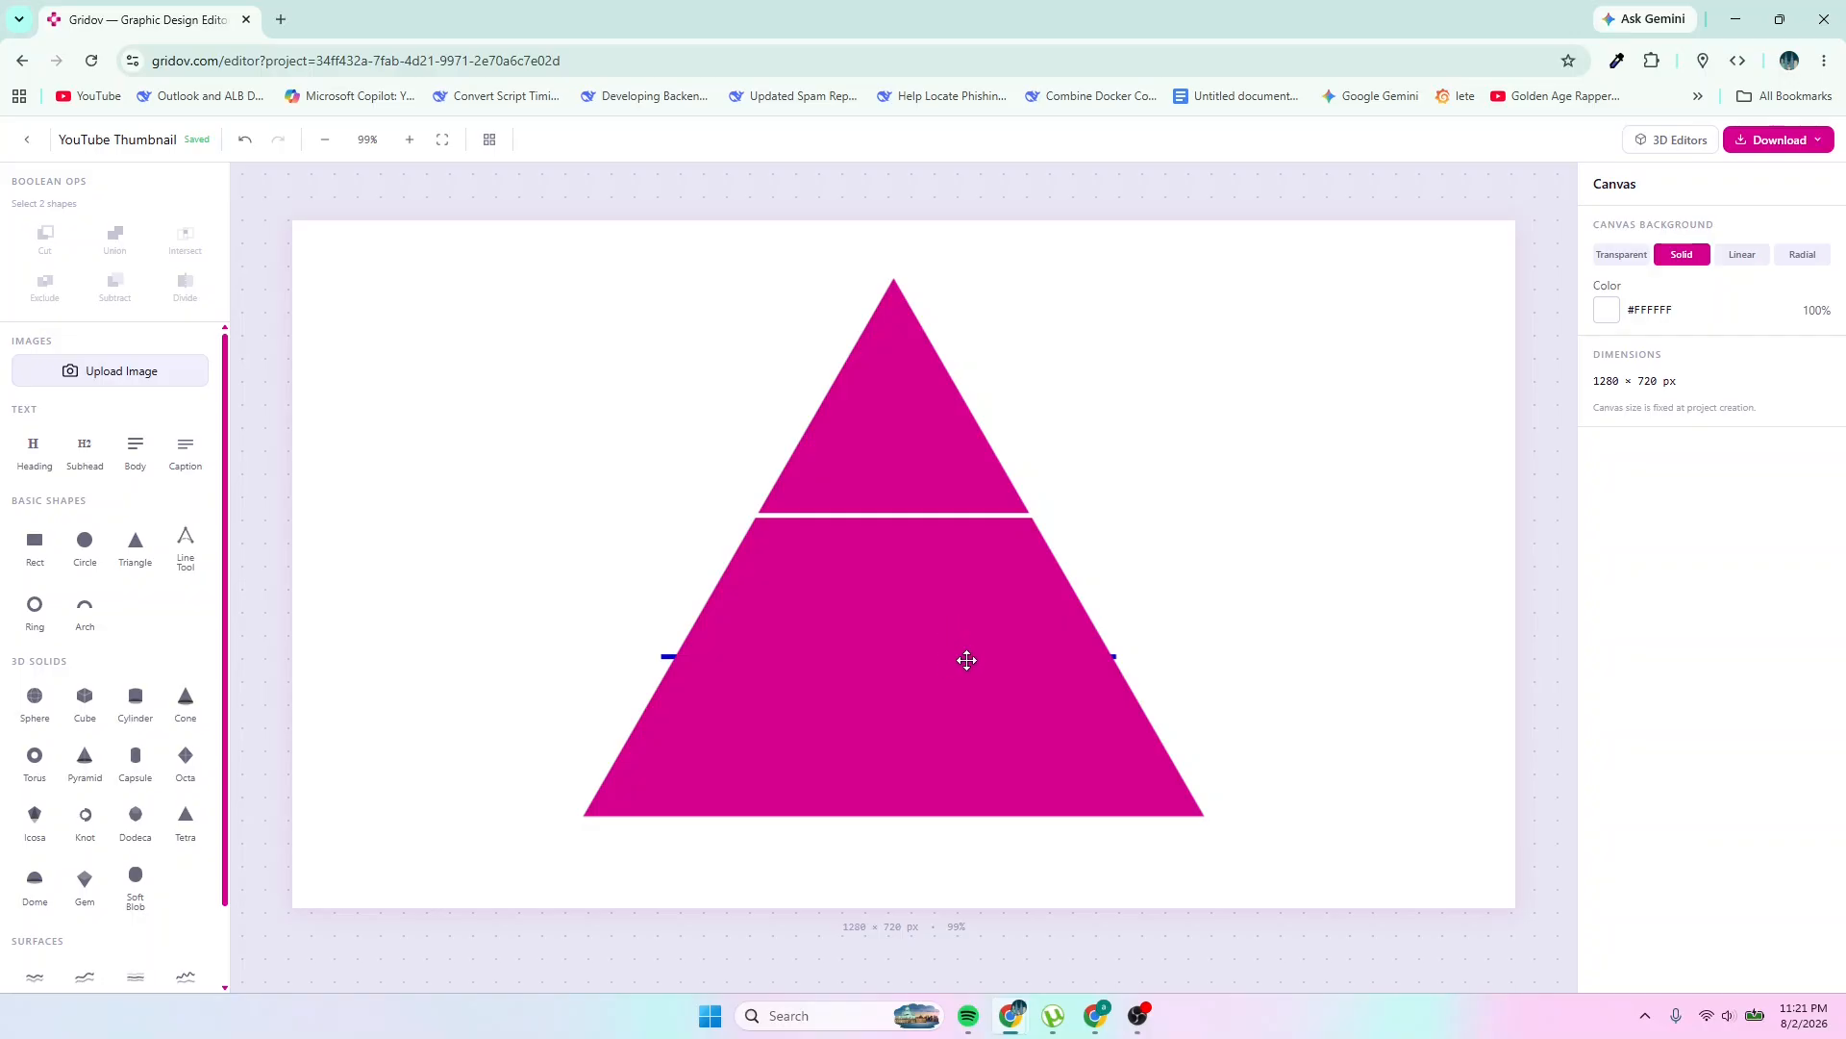
# Send the lower piece of the divided triangle backward until it lies behind the remaining blue bar
pyautogui.rightClick(940, 688)
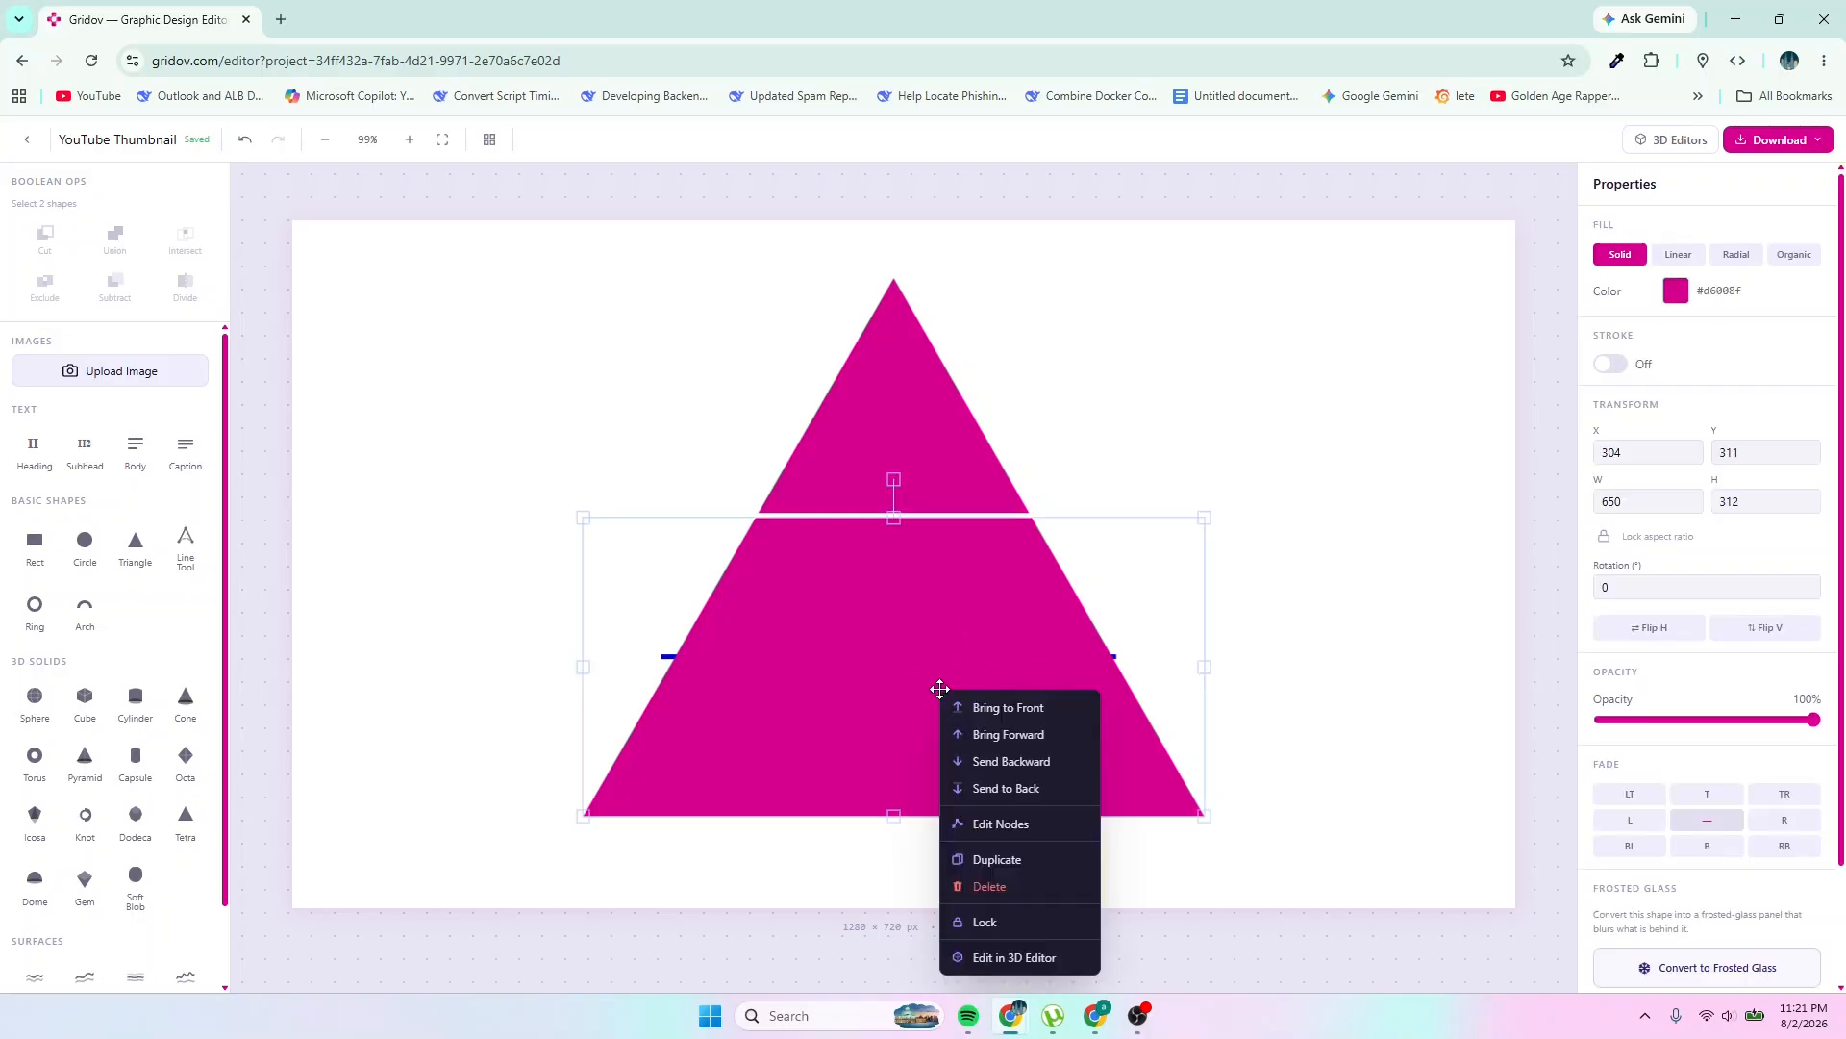
pyautogui.click(1029, 772)
pyautogui.rightClick(950, 723)
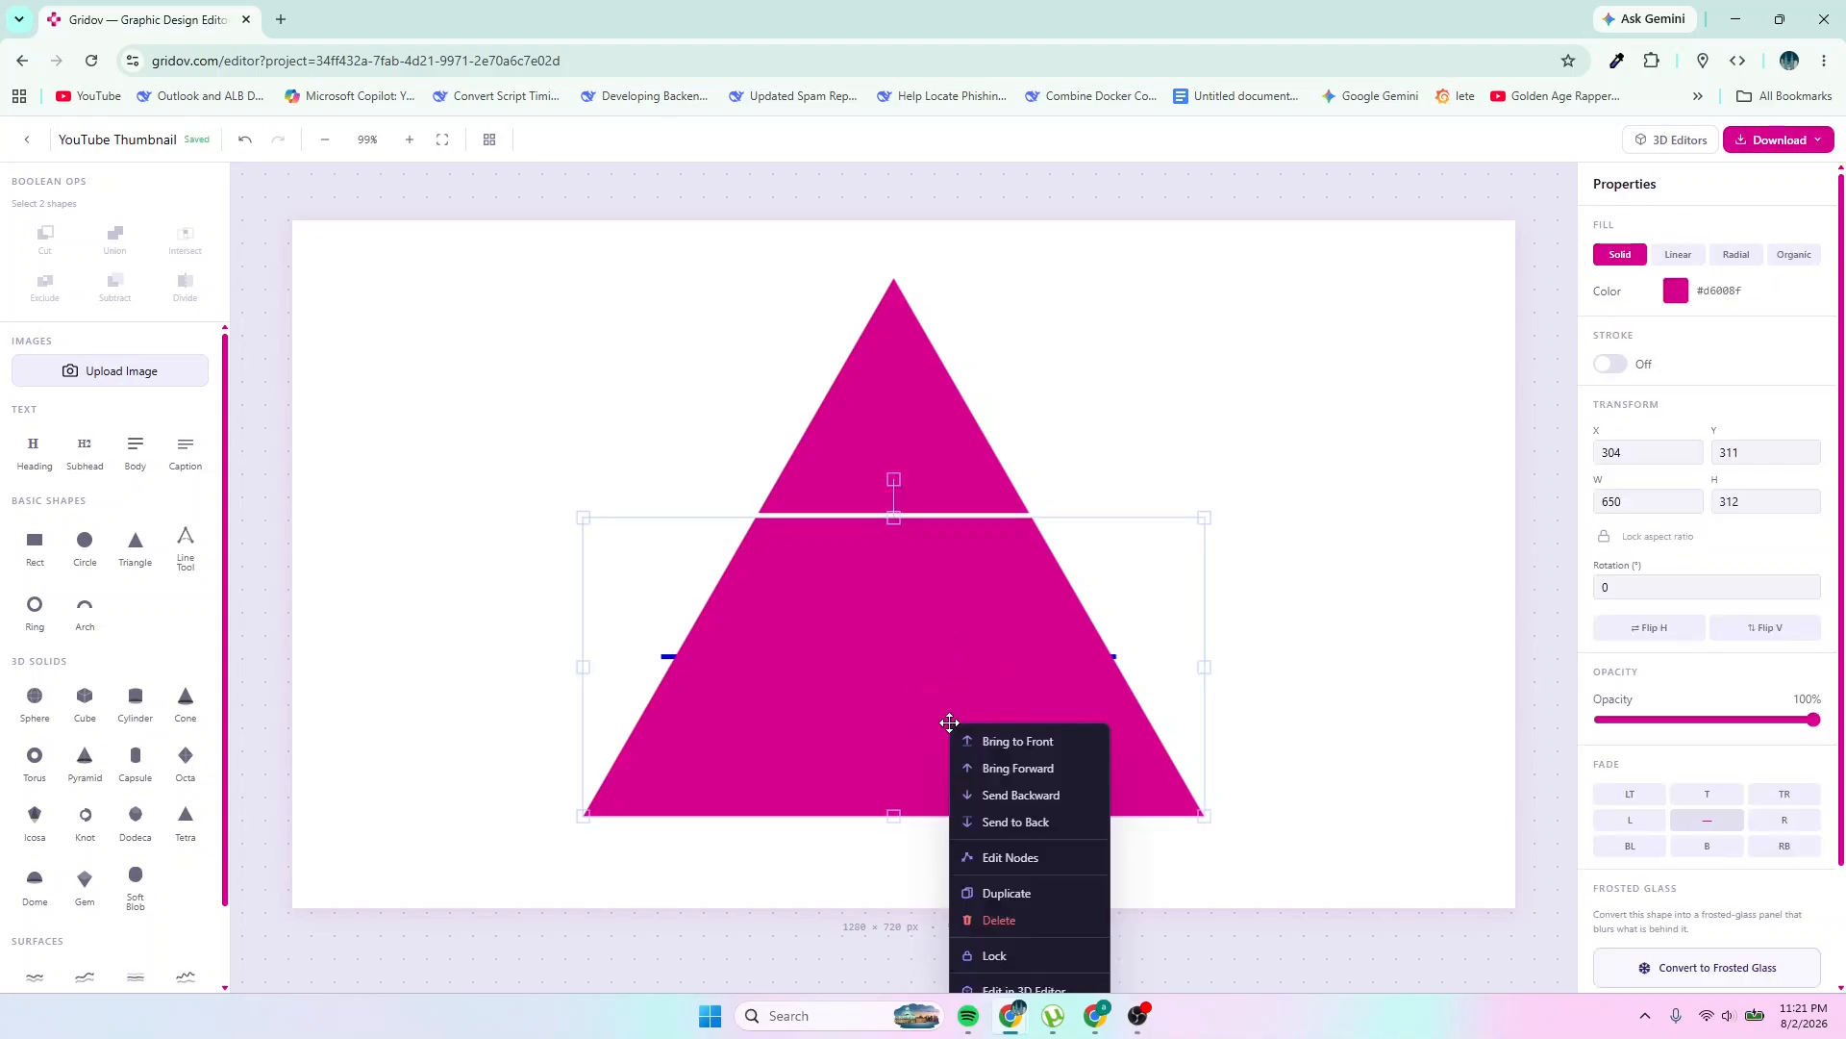
pyautogui.click(1021, 797)
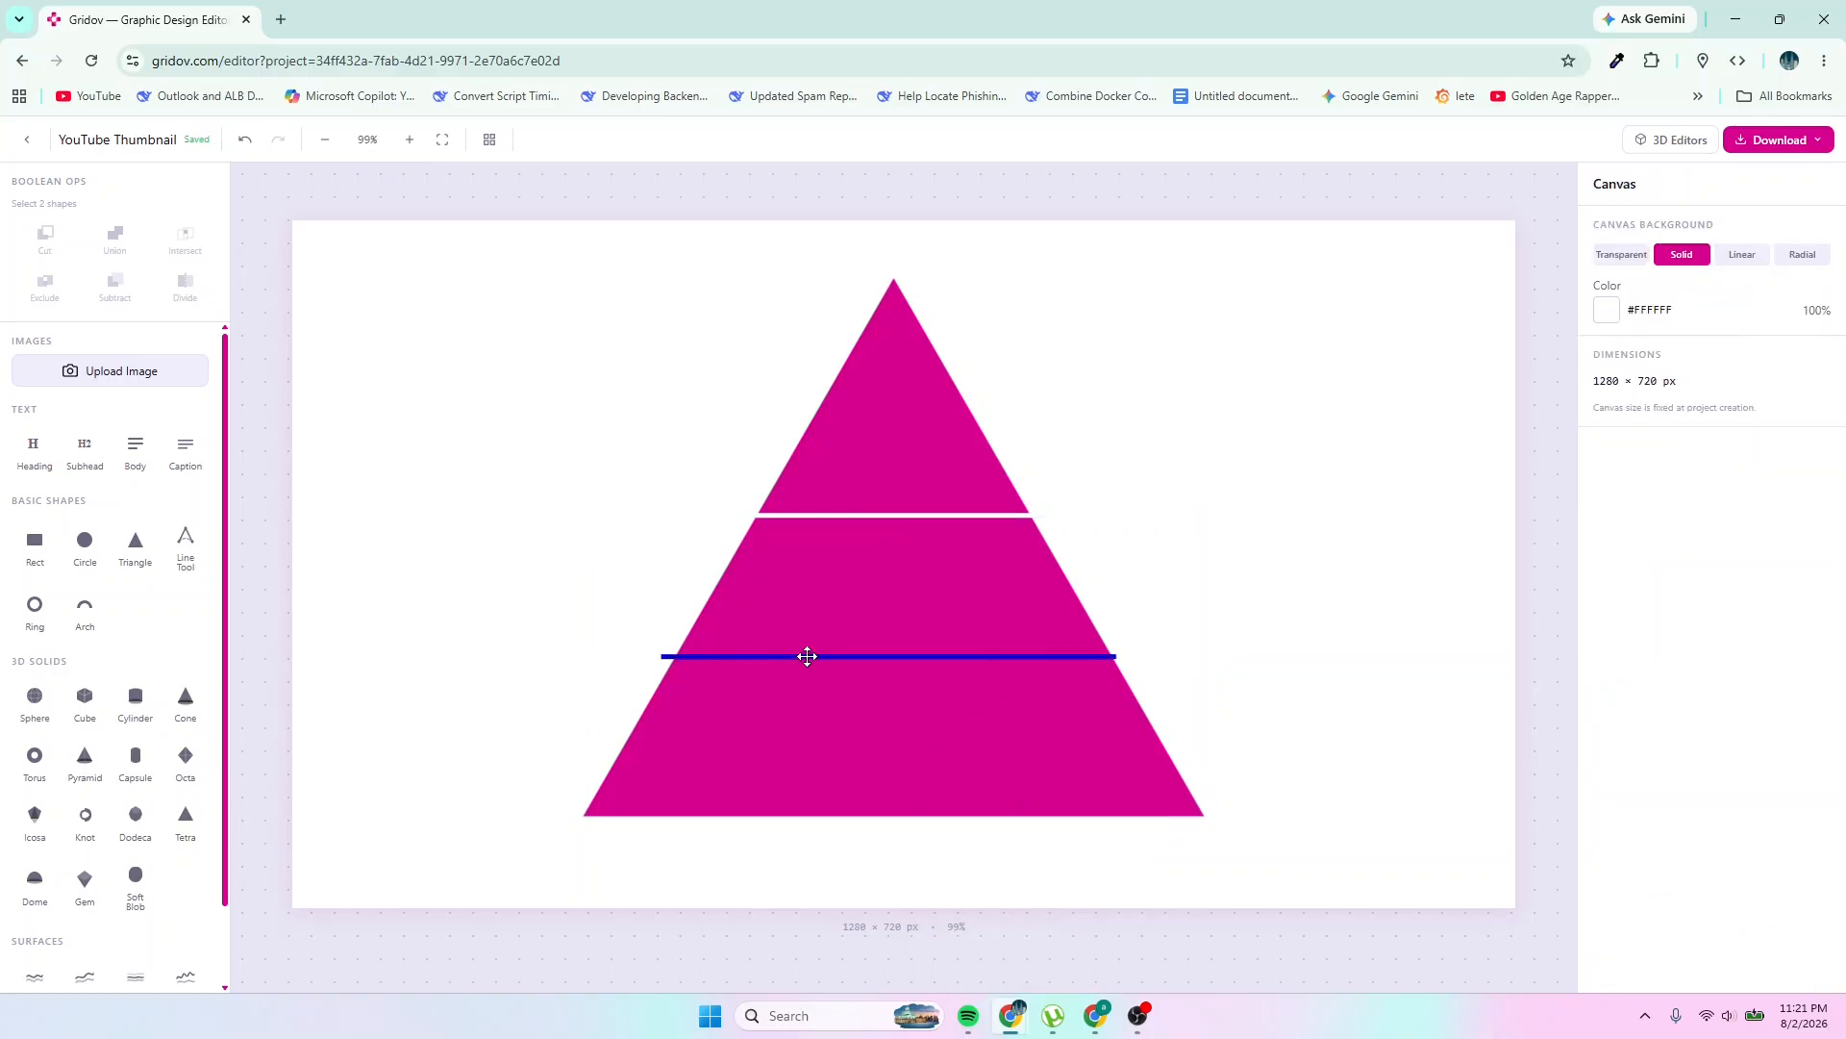
# Divide the lower piece along the remaining blue bar so the triangle is split into three tiers
pyautogui.click(807, 656)
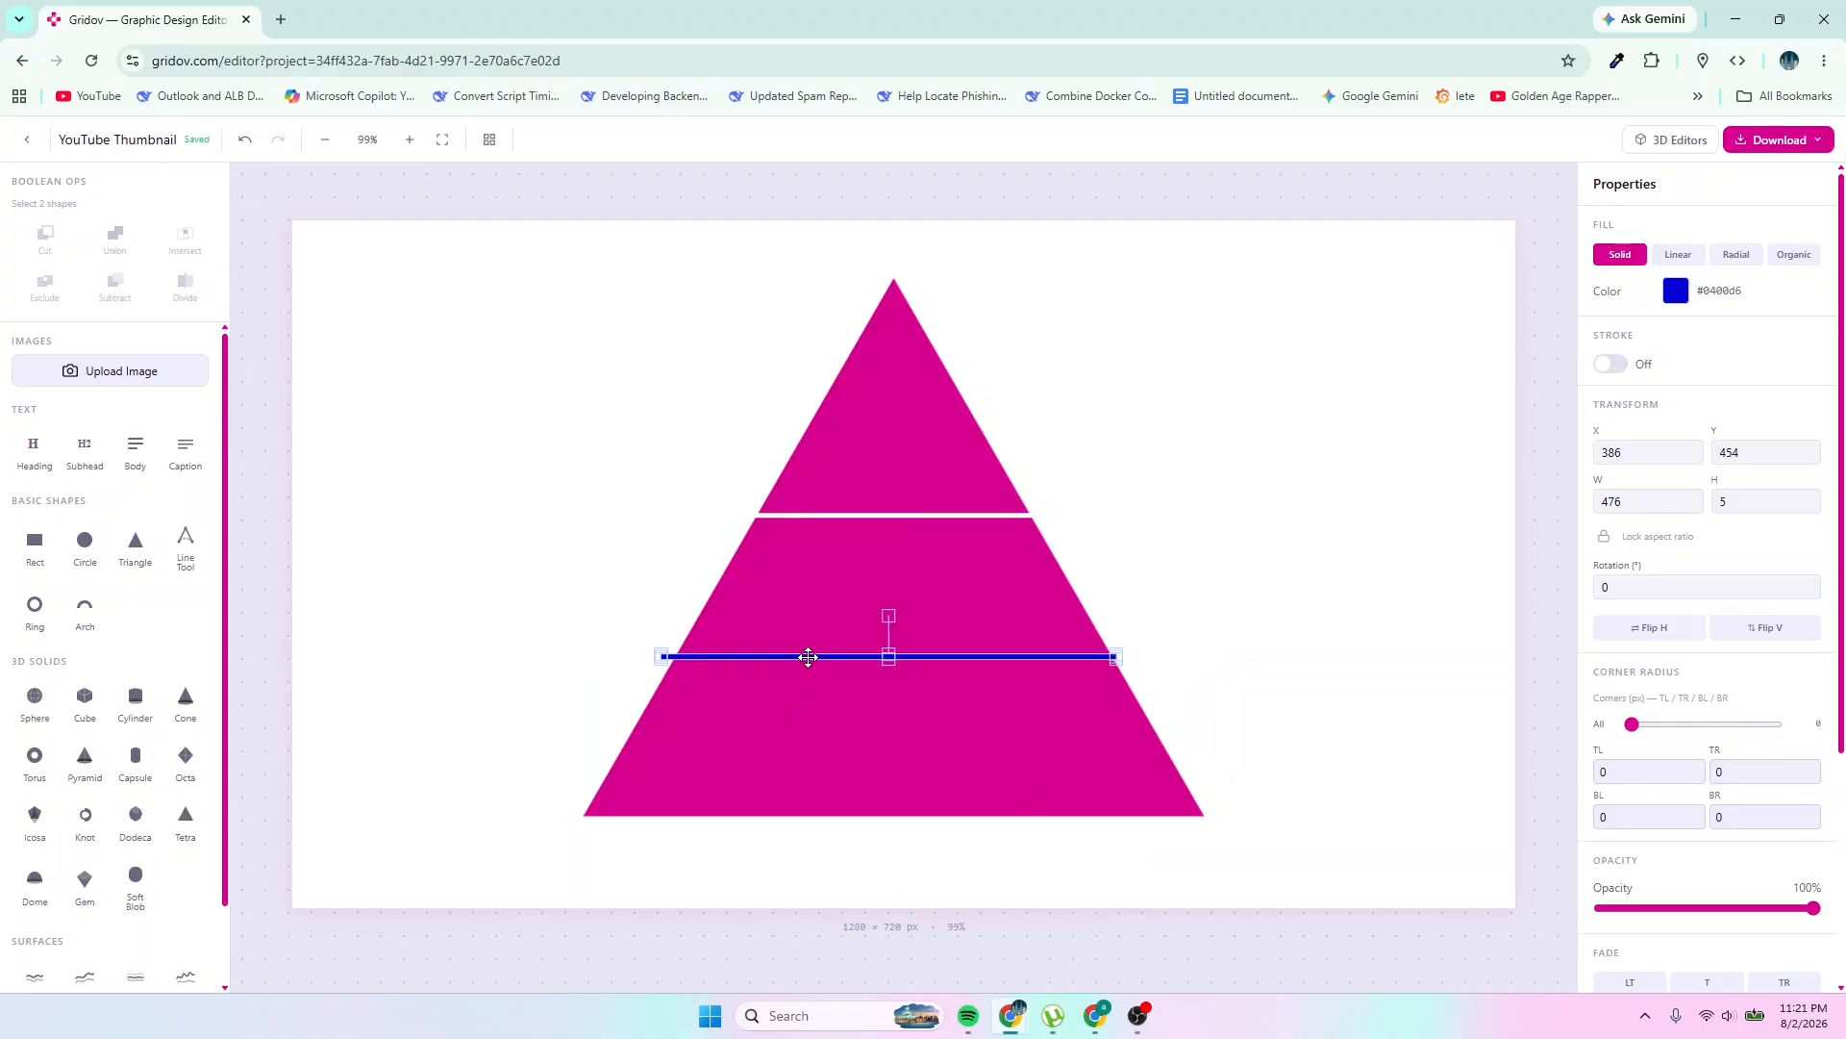
pyautogui.keyDown('shift'); pyautogui.click(1178, 800); pyautogui.keyUp('shift')
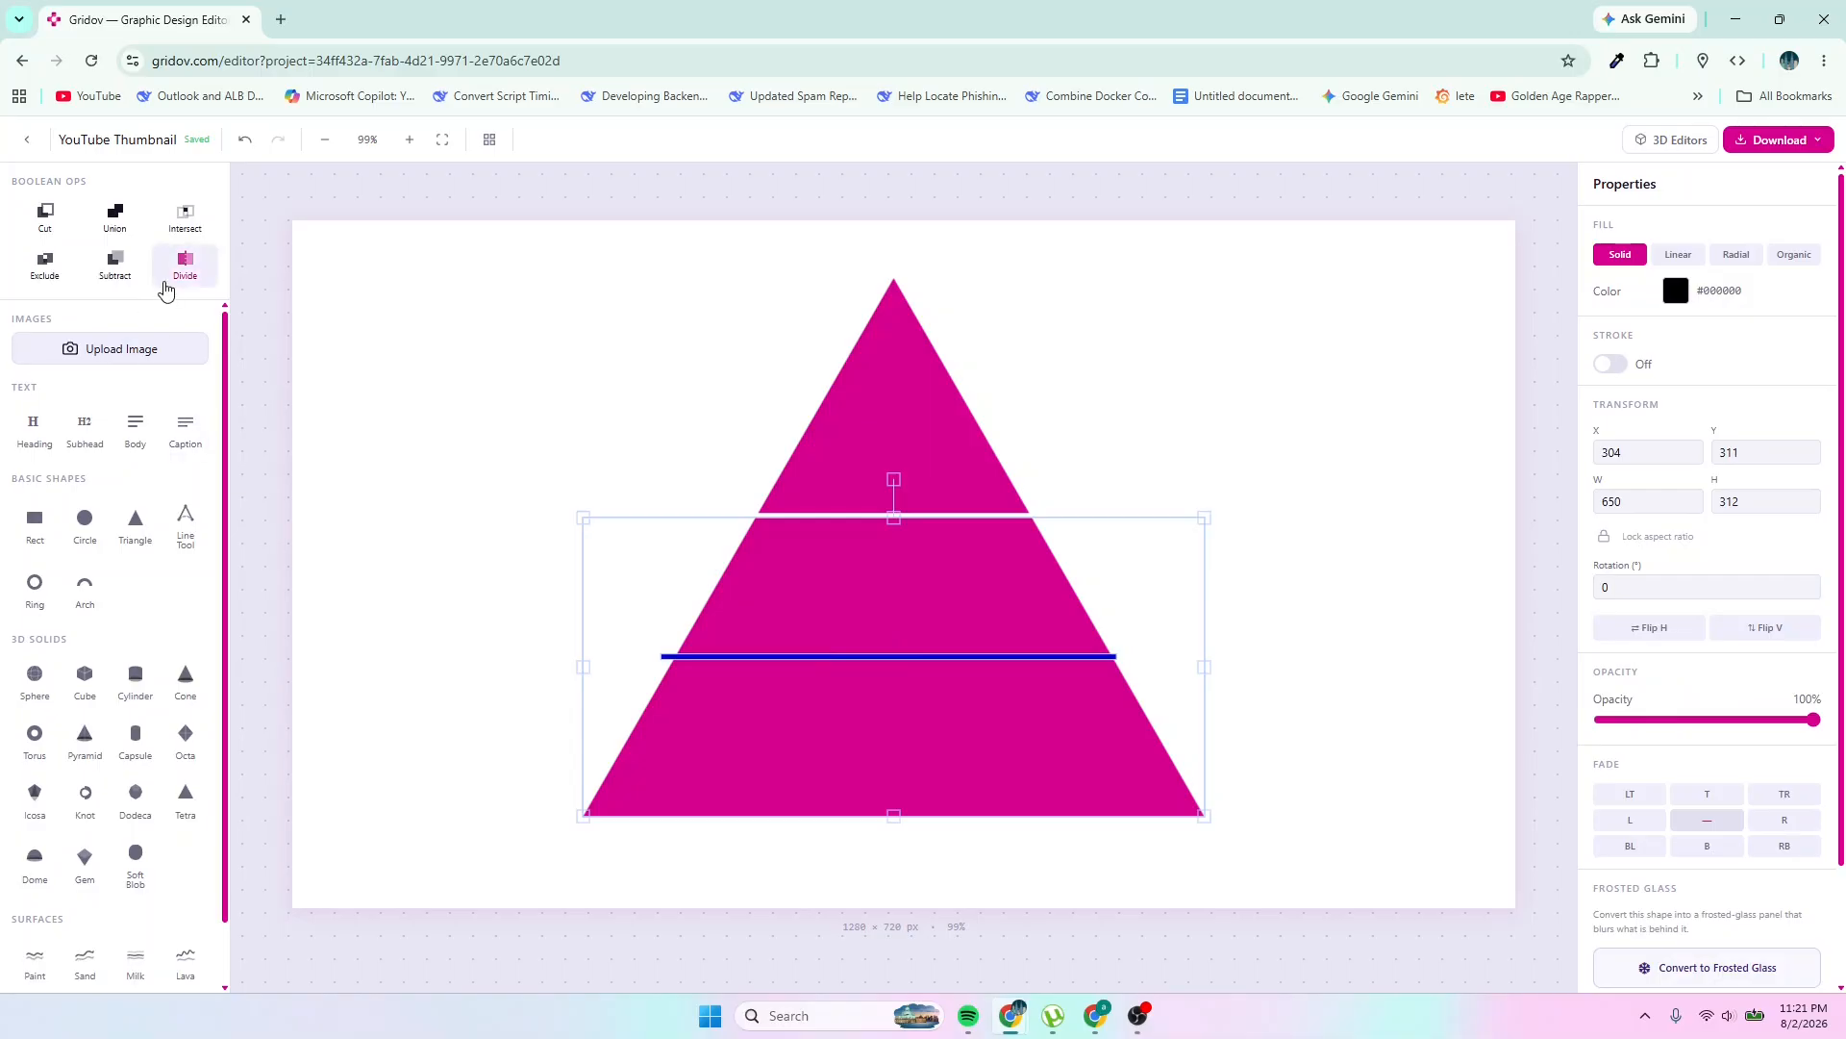
pyautogui.click(184, 269)
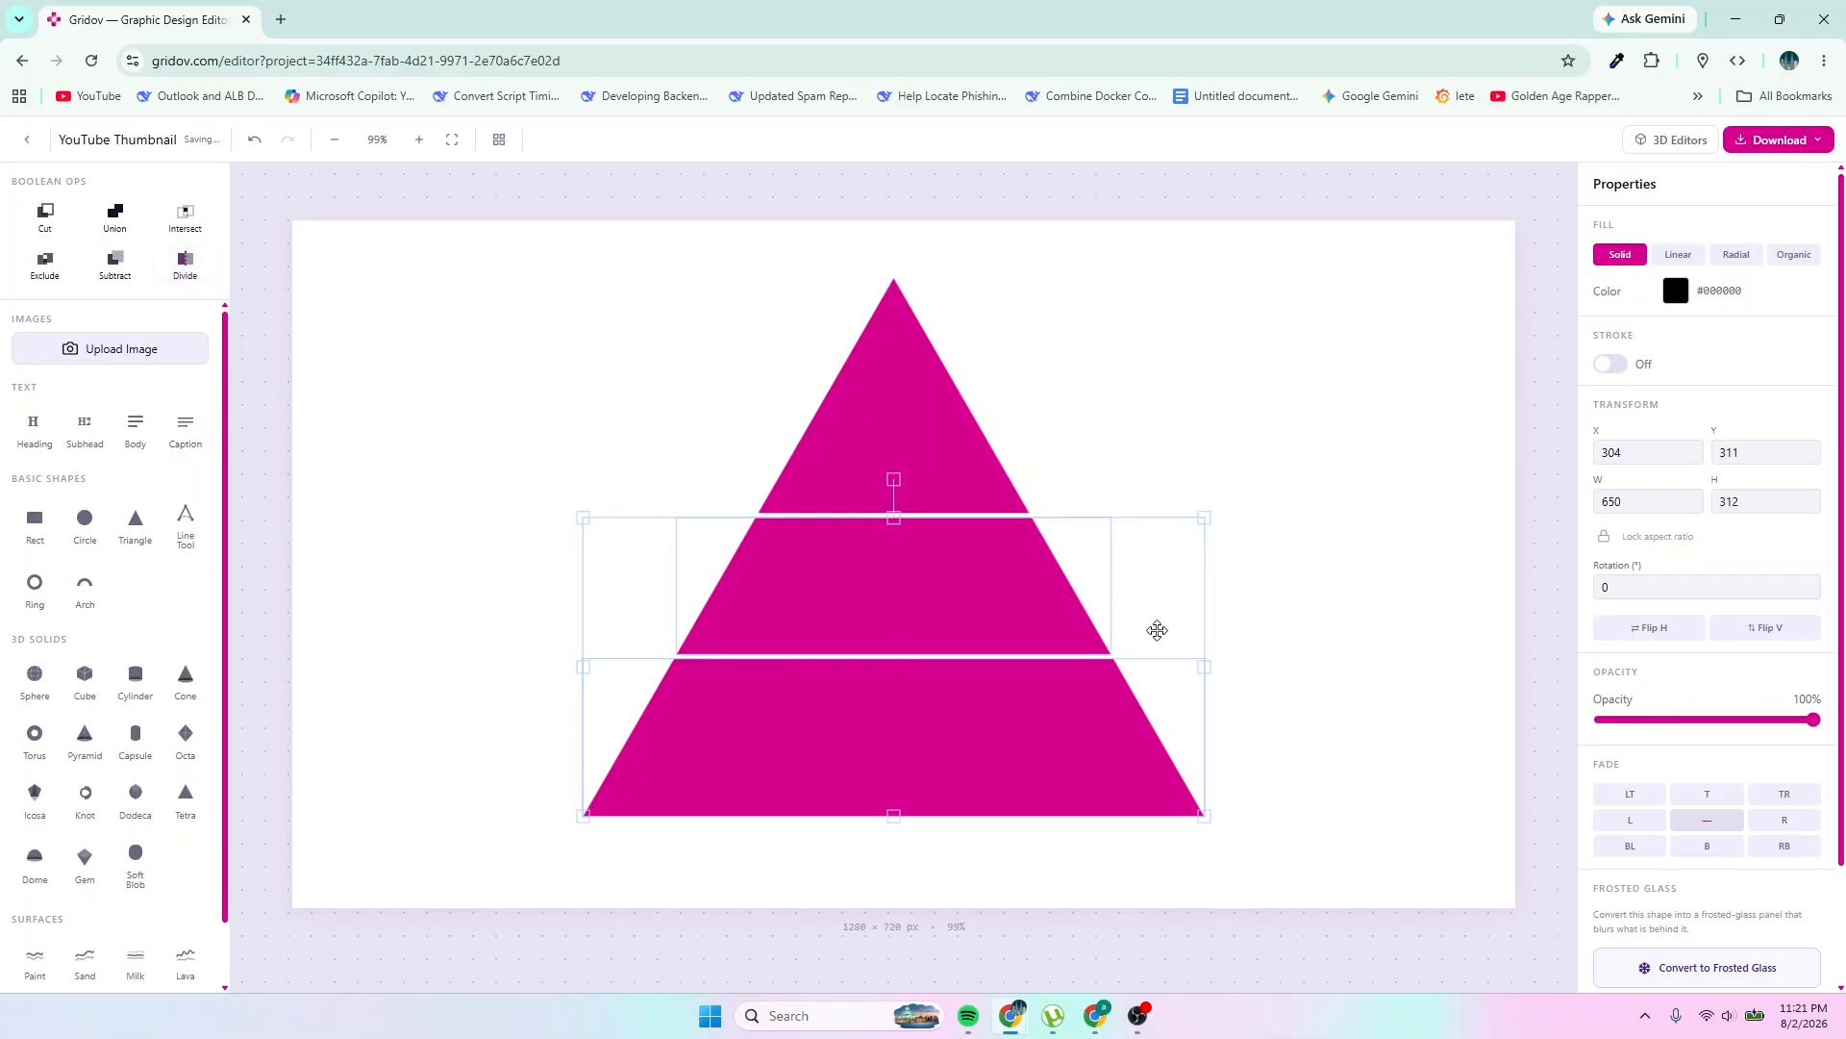
pyautogui.click(1342, 639)
pyautogui.click(1013, 618)
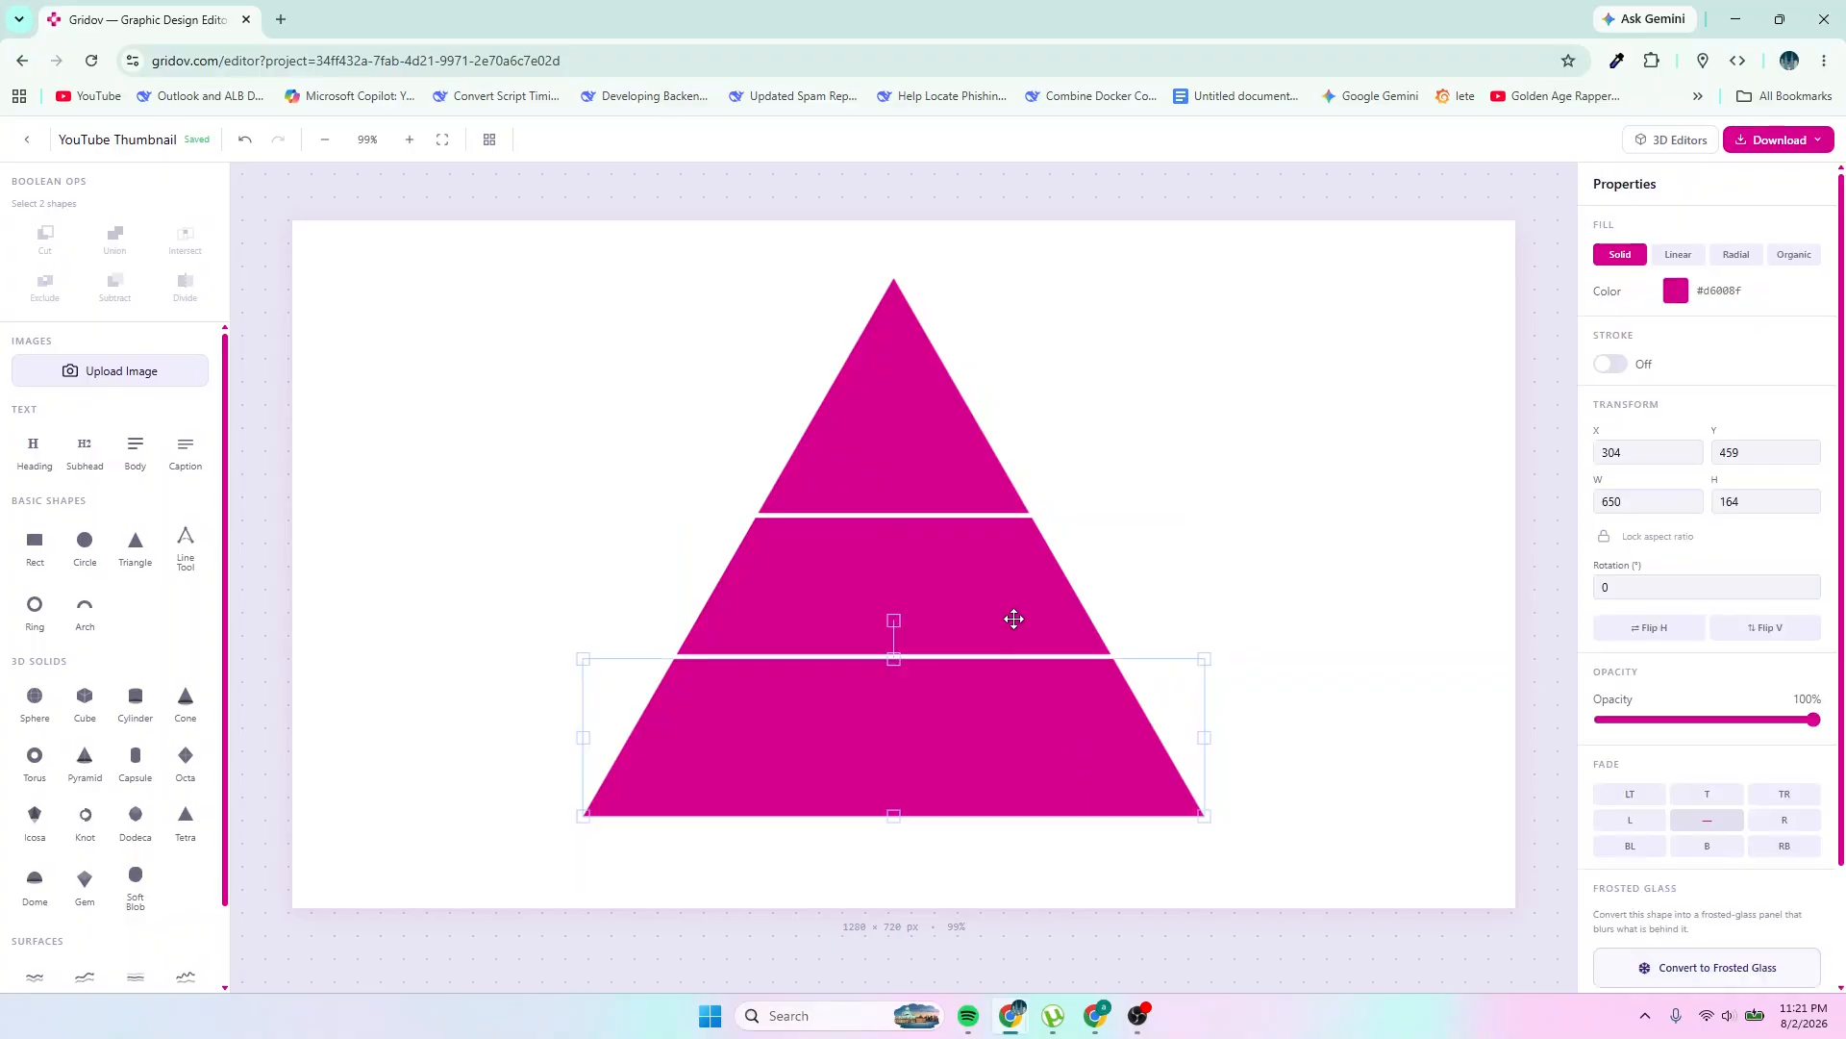
pyautogui.click(1169, 539)
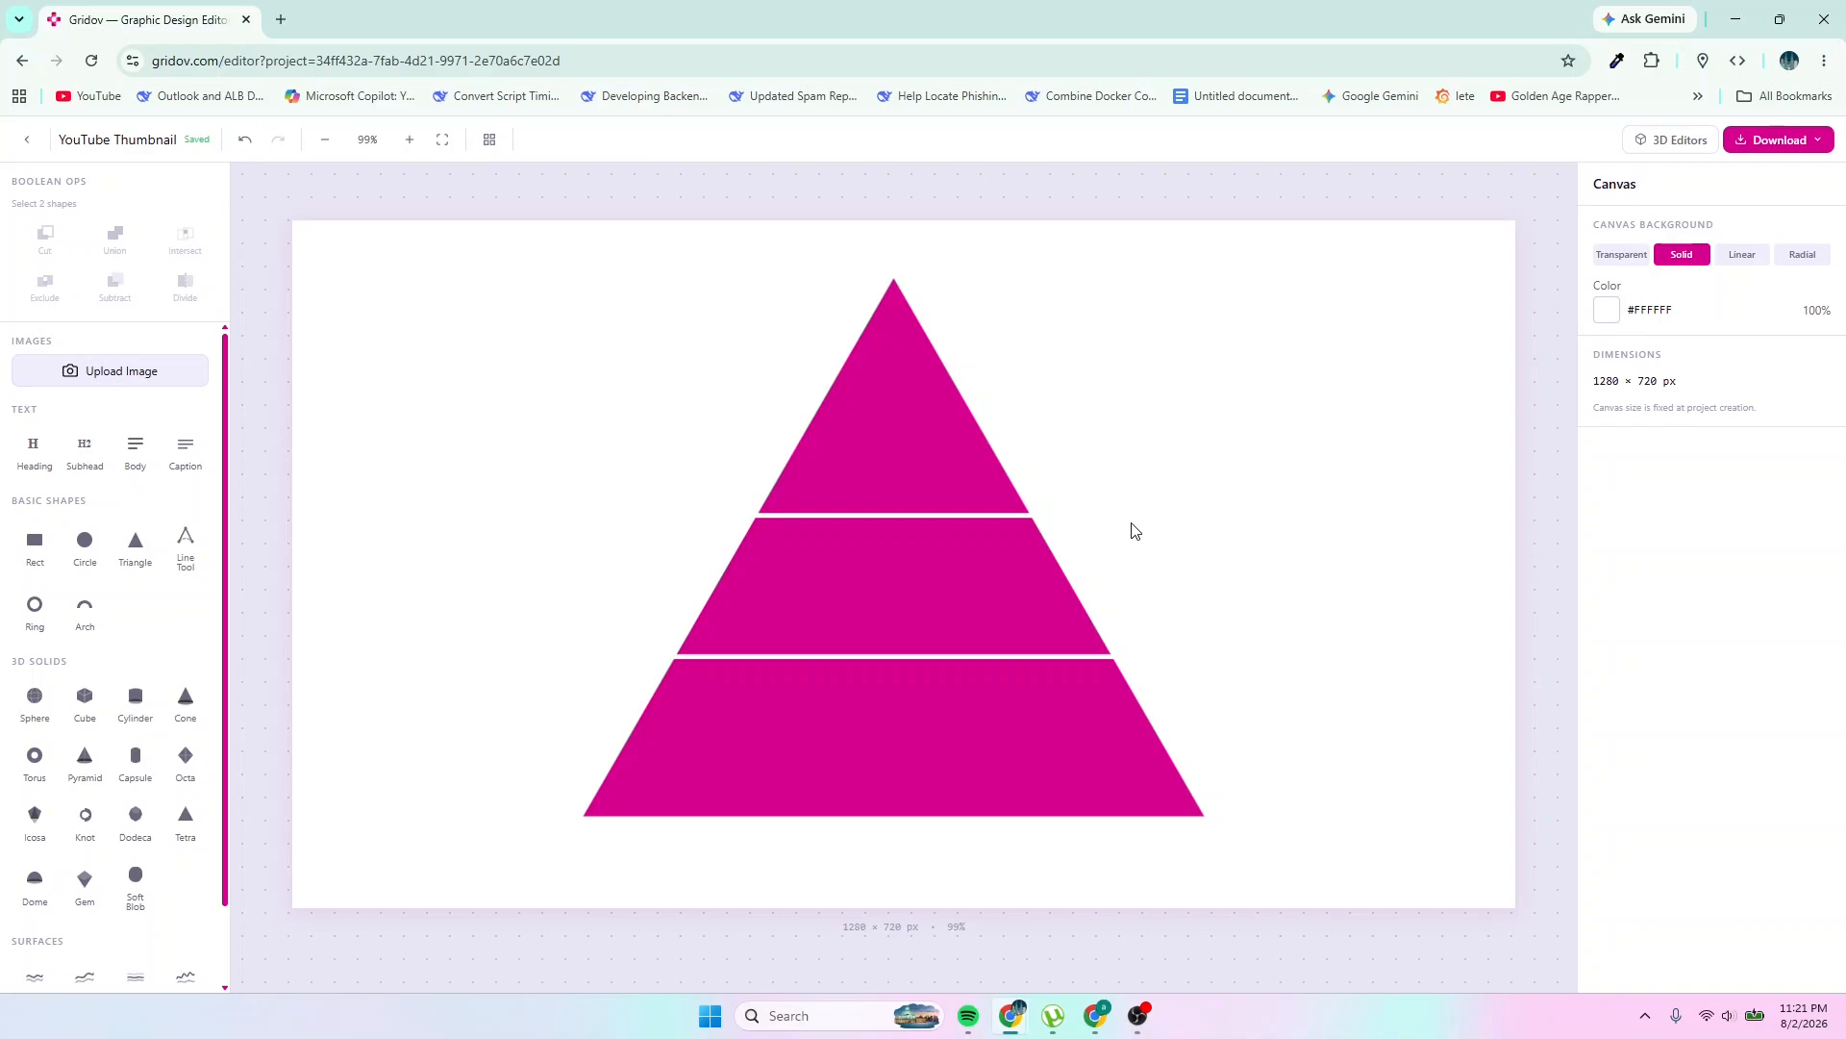
# Edit the top tier's nodes: add a point on its lower edge and extend the lower-left corner down the pyramid's slope
pyautogui.click(820, 385)
pyautogui.rightClick(881, 389)
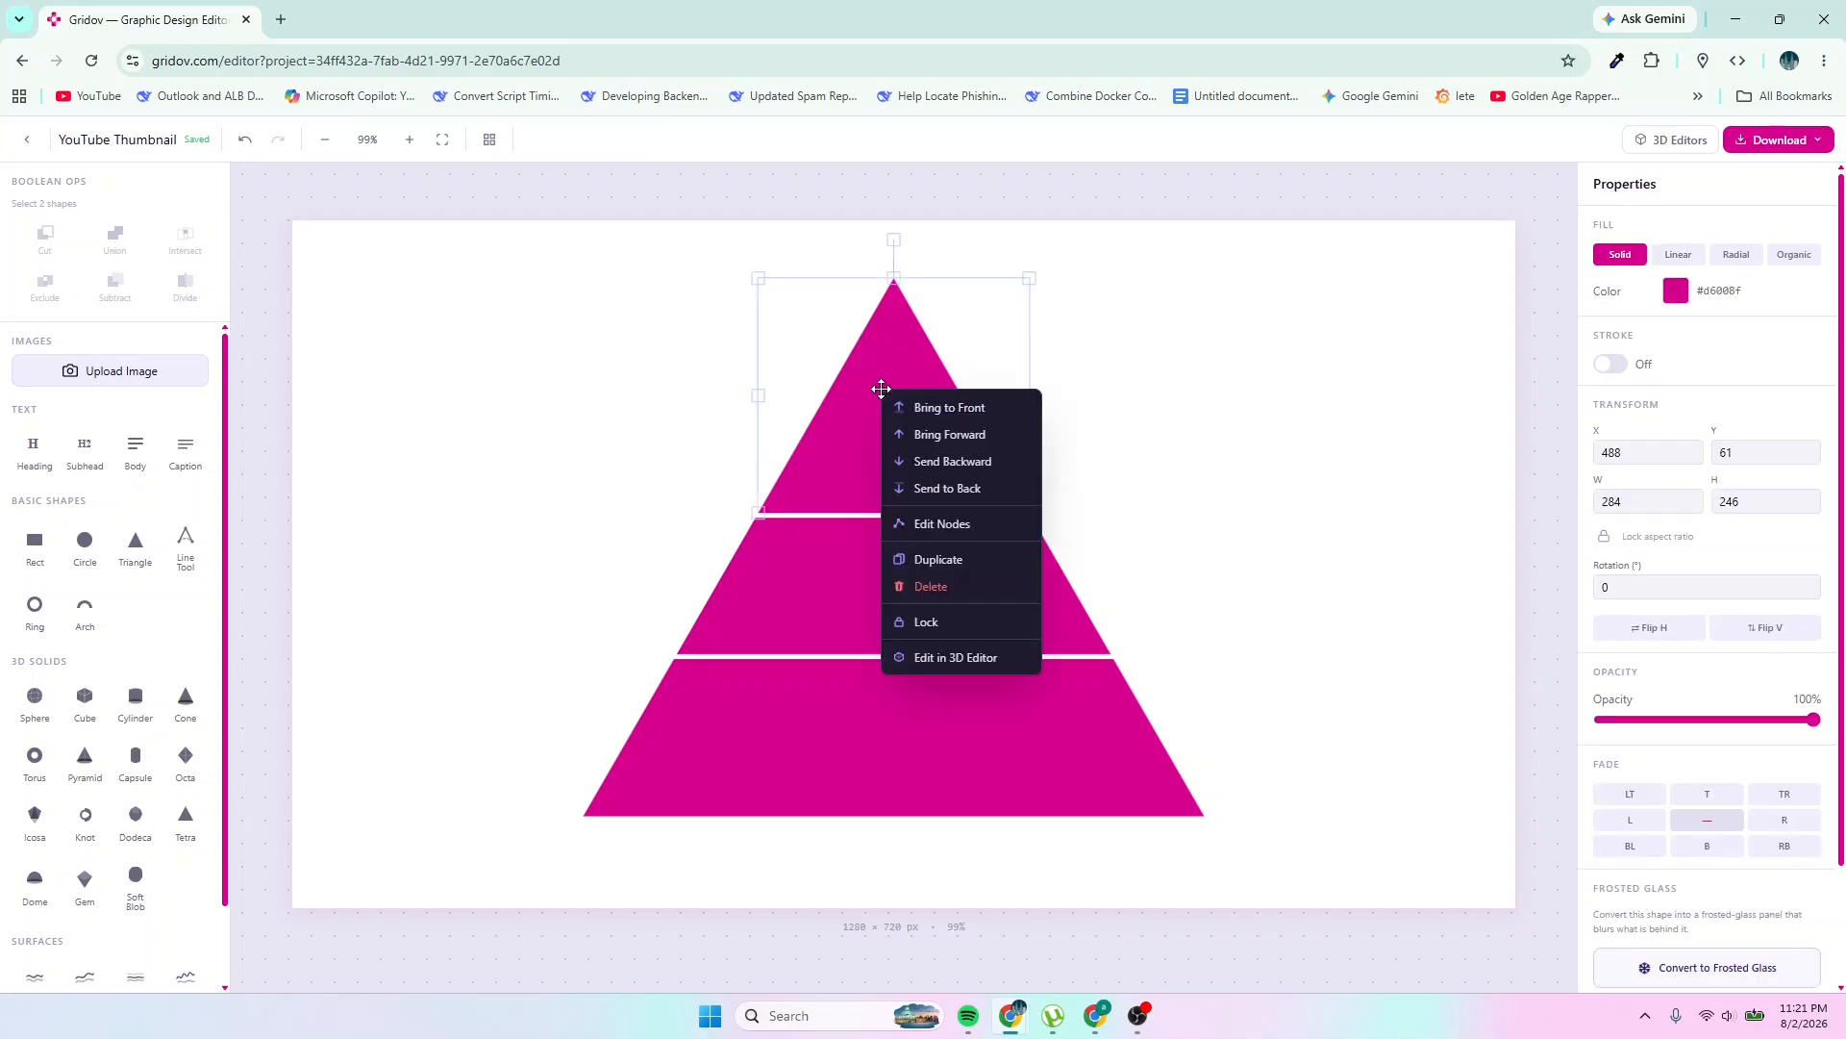
pyautogui.click(944, 524)
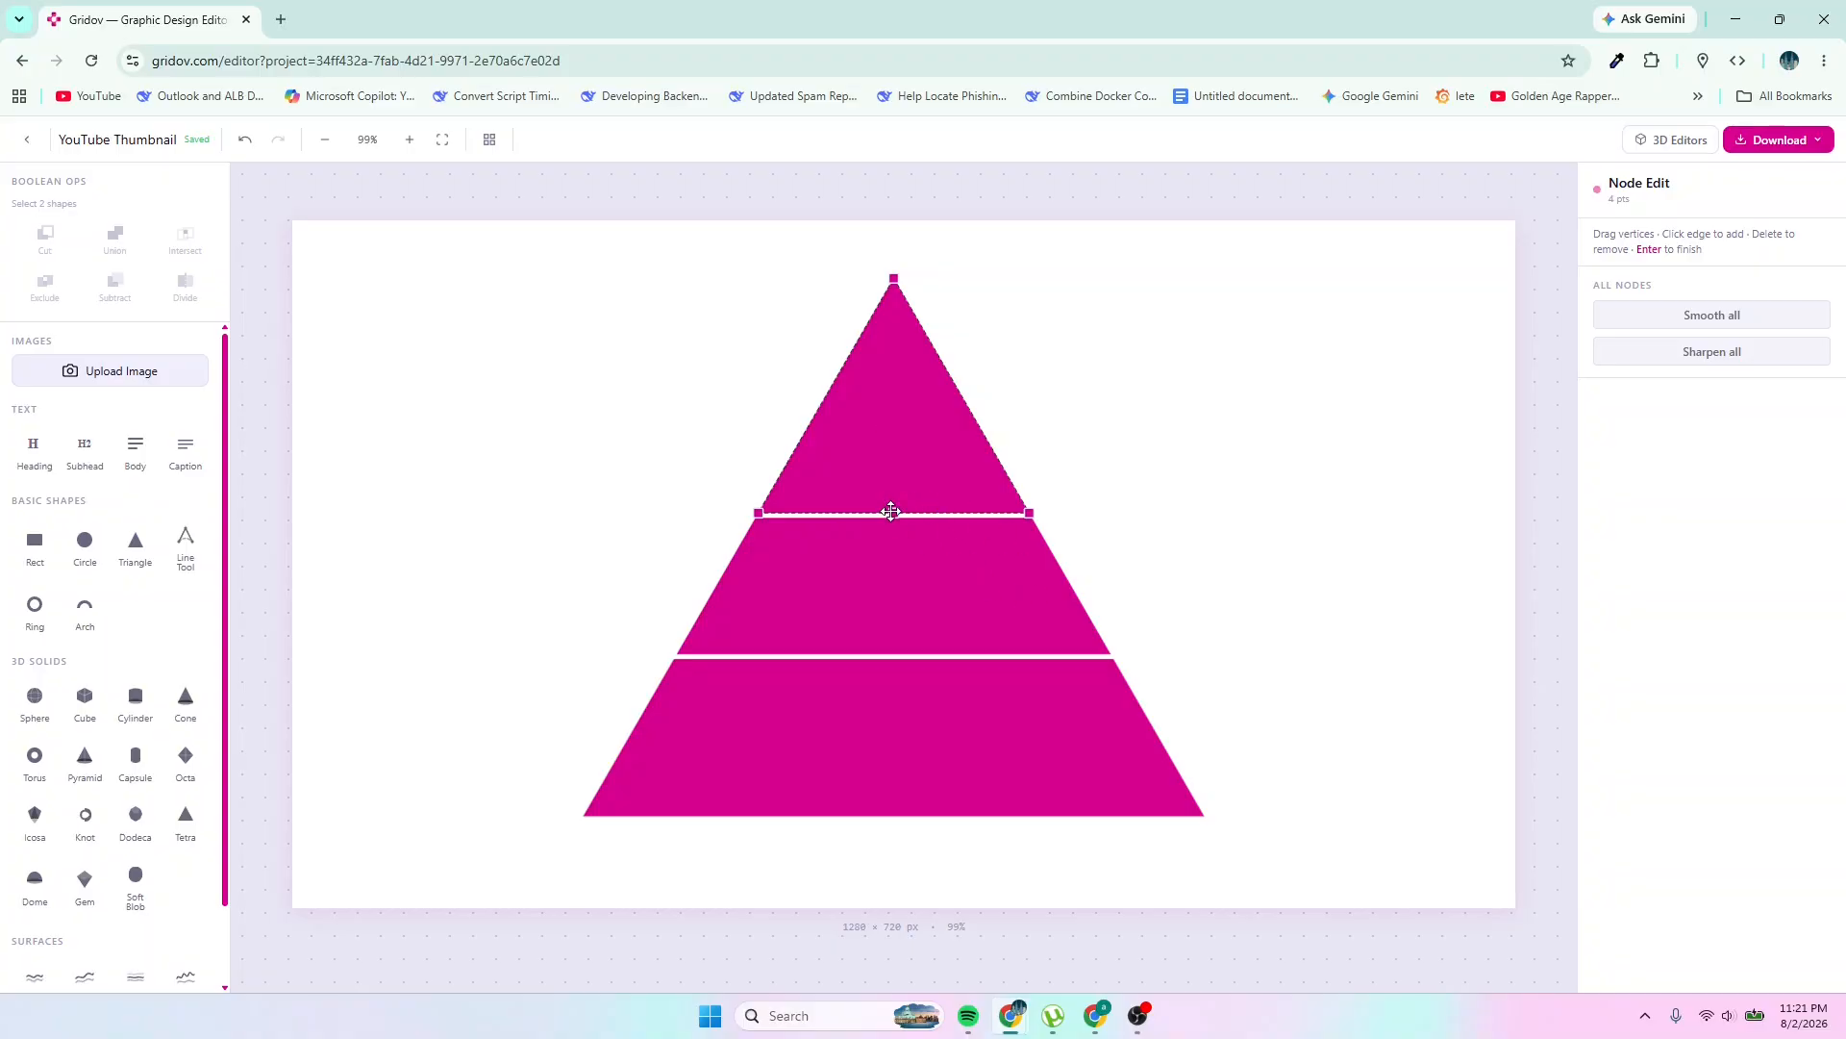
pyautogui.moveTo(891, 512); pyautogui.dragTo(964, 509)
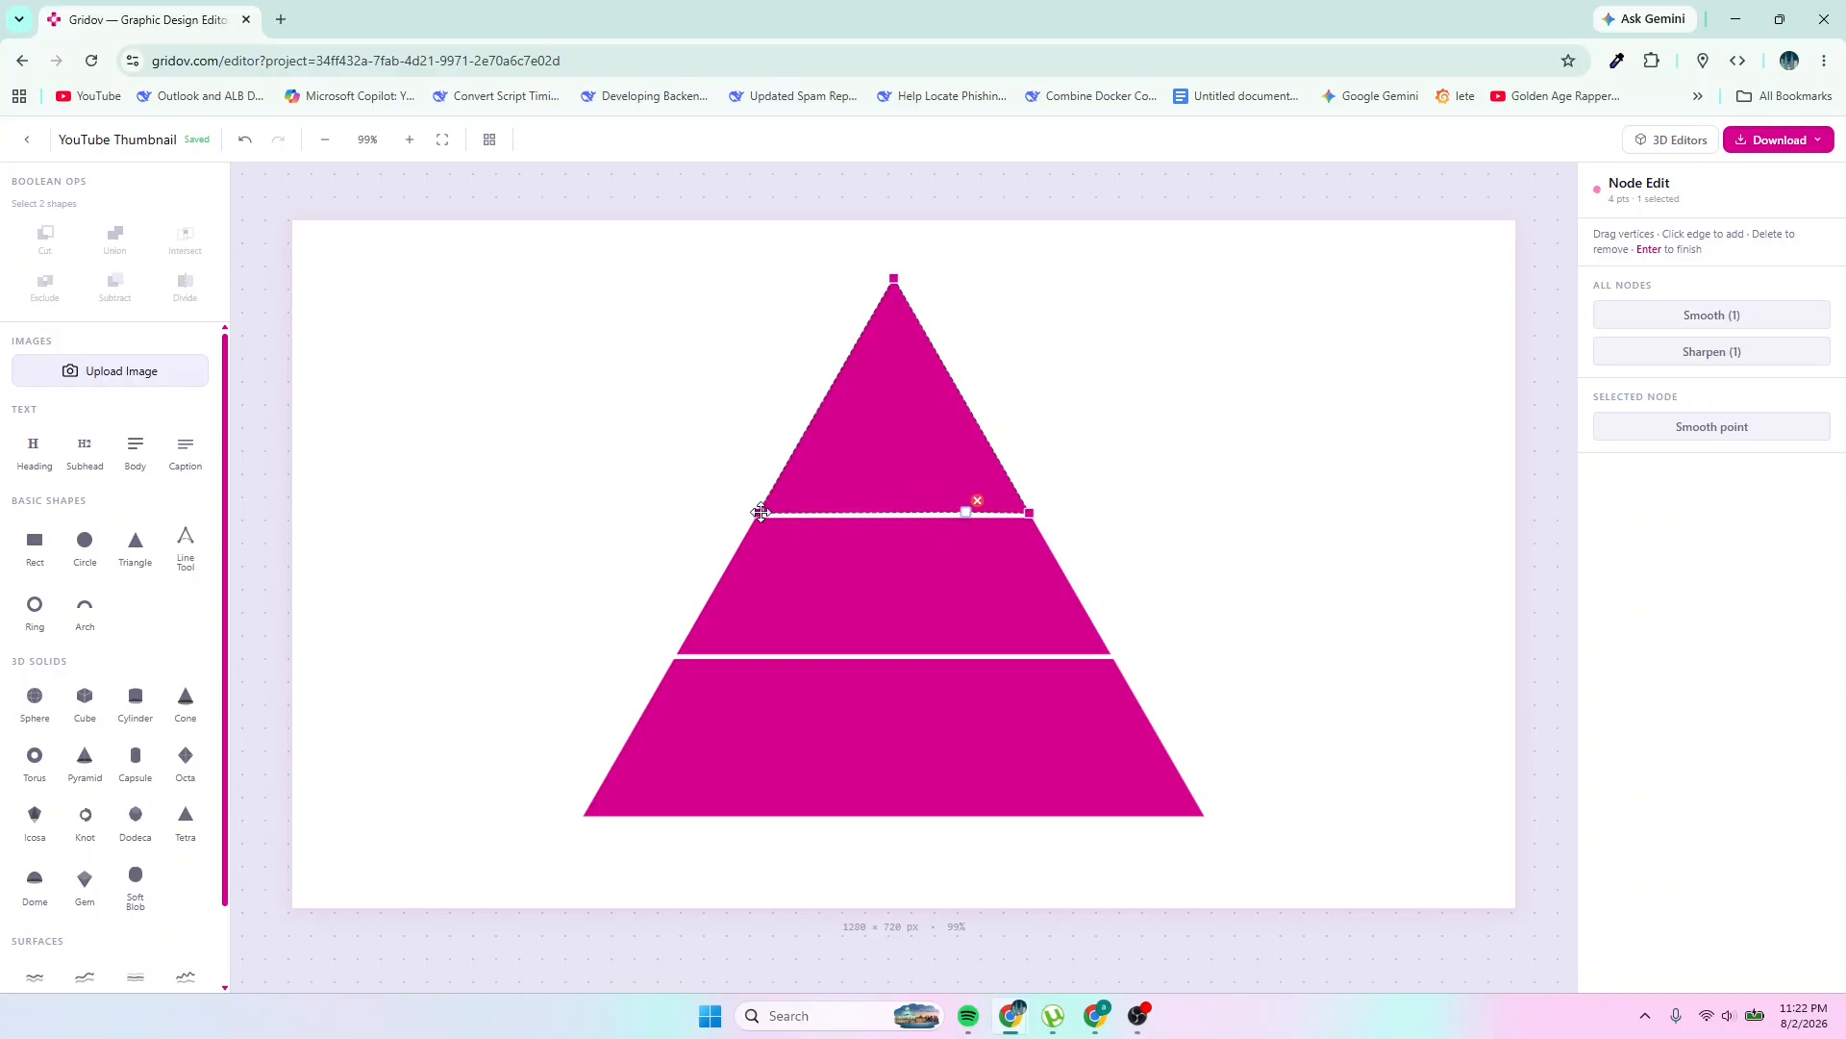
pyautogui.moveTo(759, 512)
pyautogui.mouseDown()
pyautogui.moveTo(706, 607)
pyautogui.moveTo(741, 542)
pyautogui.mouseUp()
pyautogui.moveTo(966, 509); pyautogui.dragTo(923, 507)
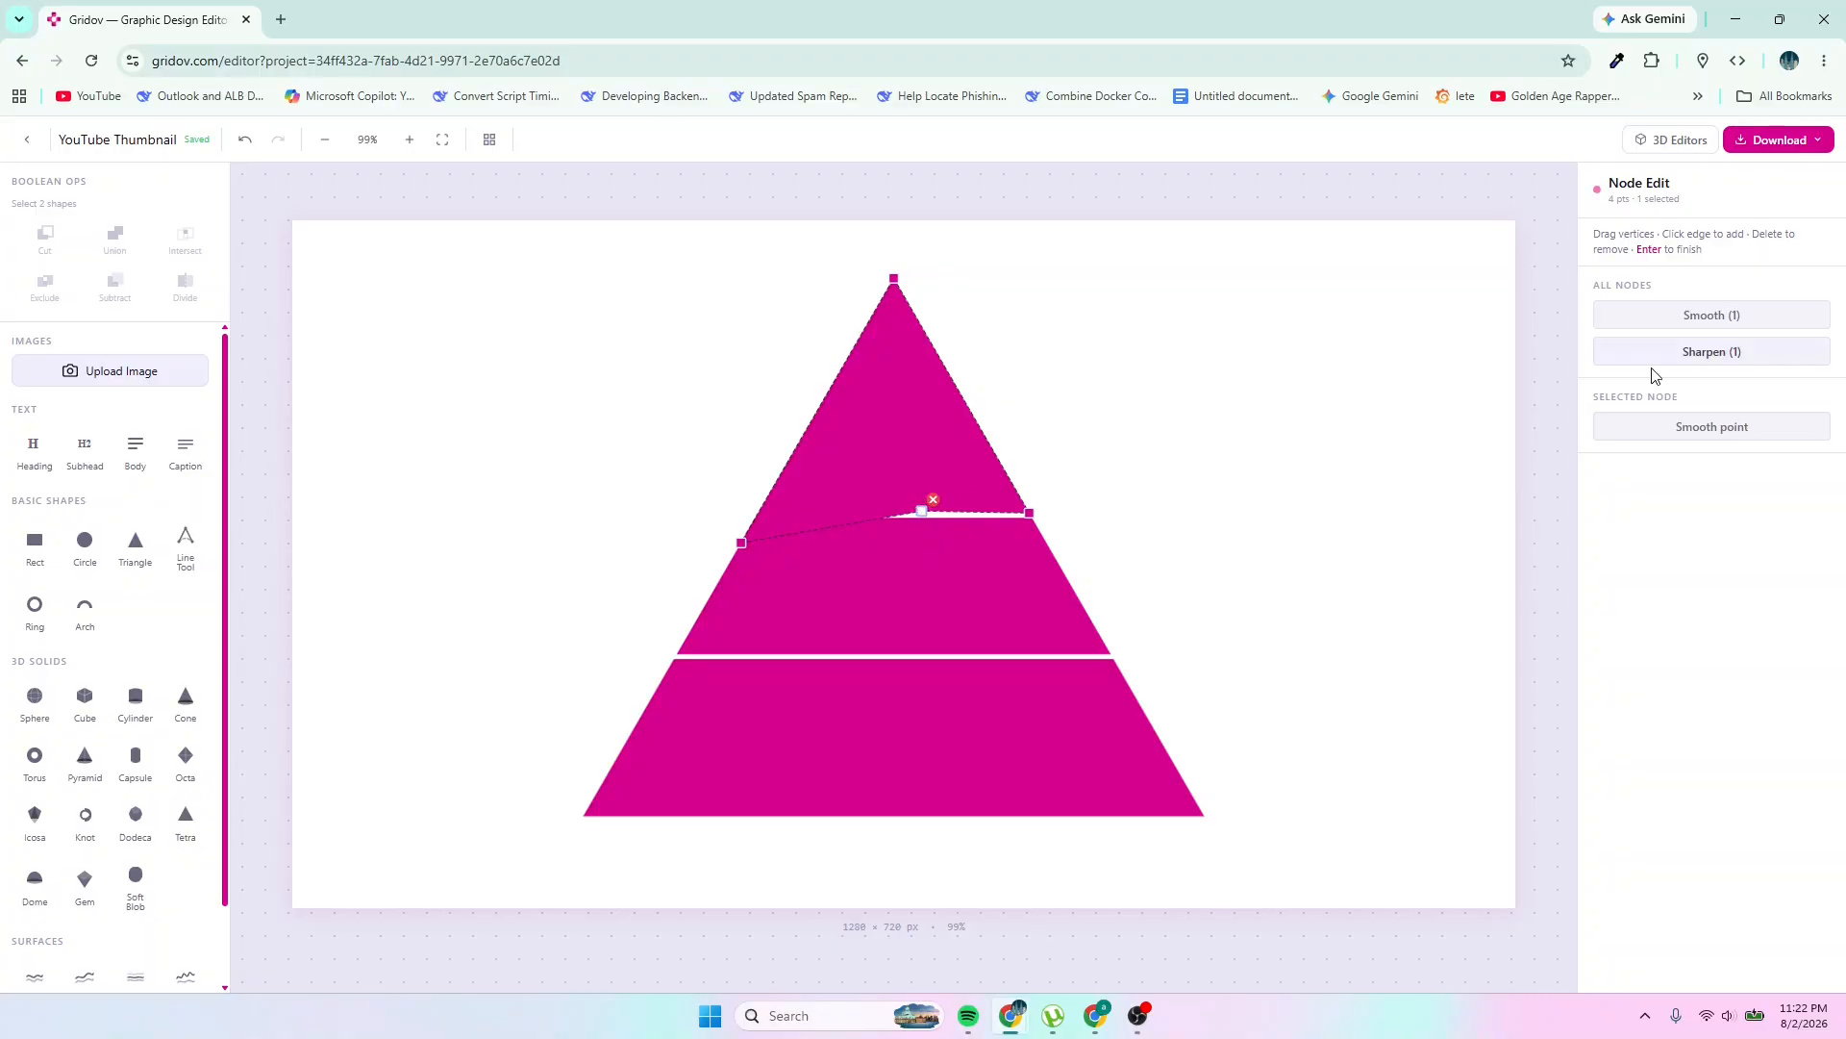
# Smooth the added point into an arched lower edge on the top tier and extend the lower-left corner further down the slope
pyautogui.click(1702, 318)
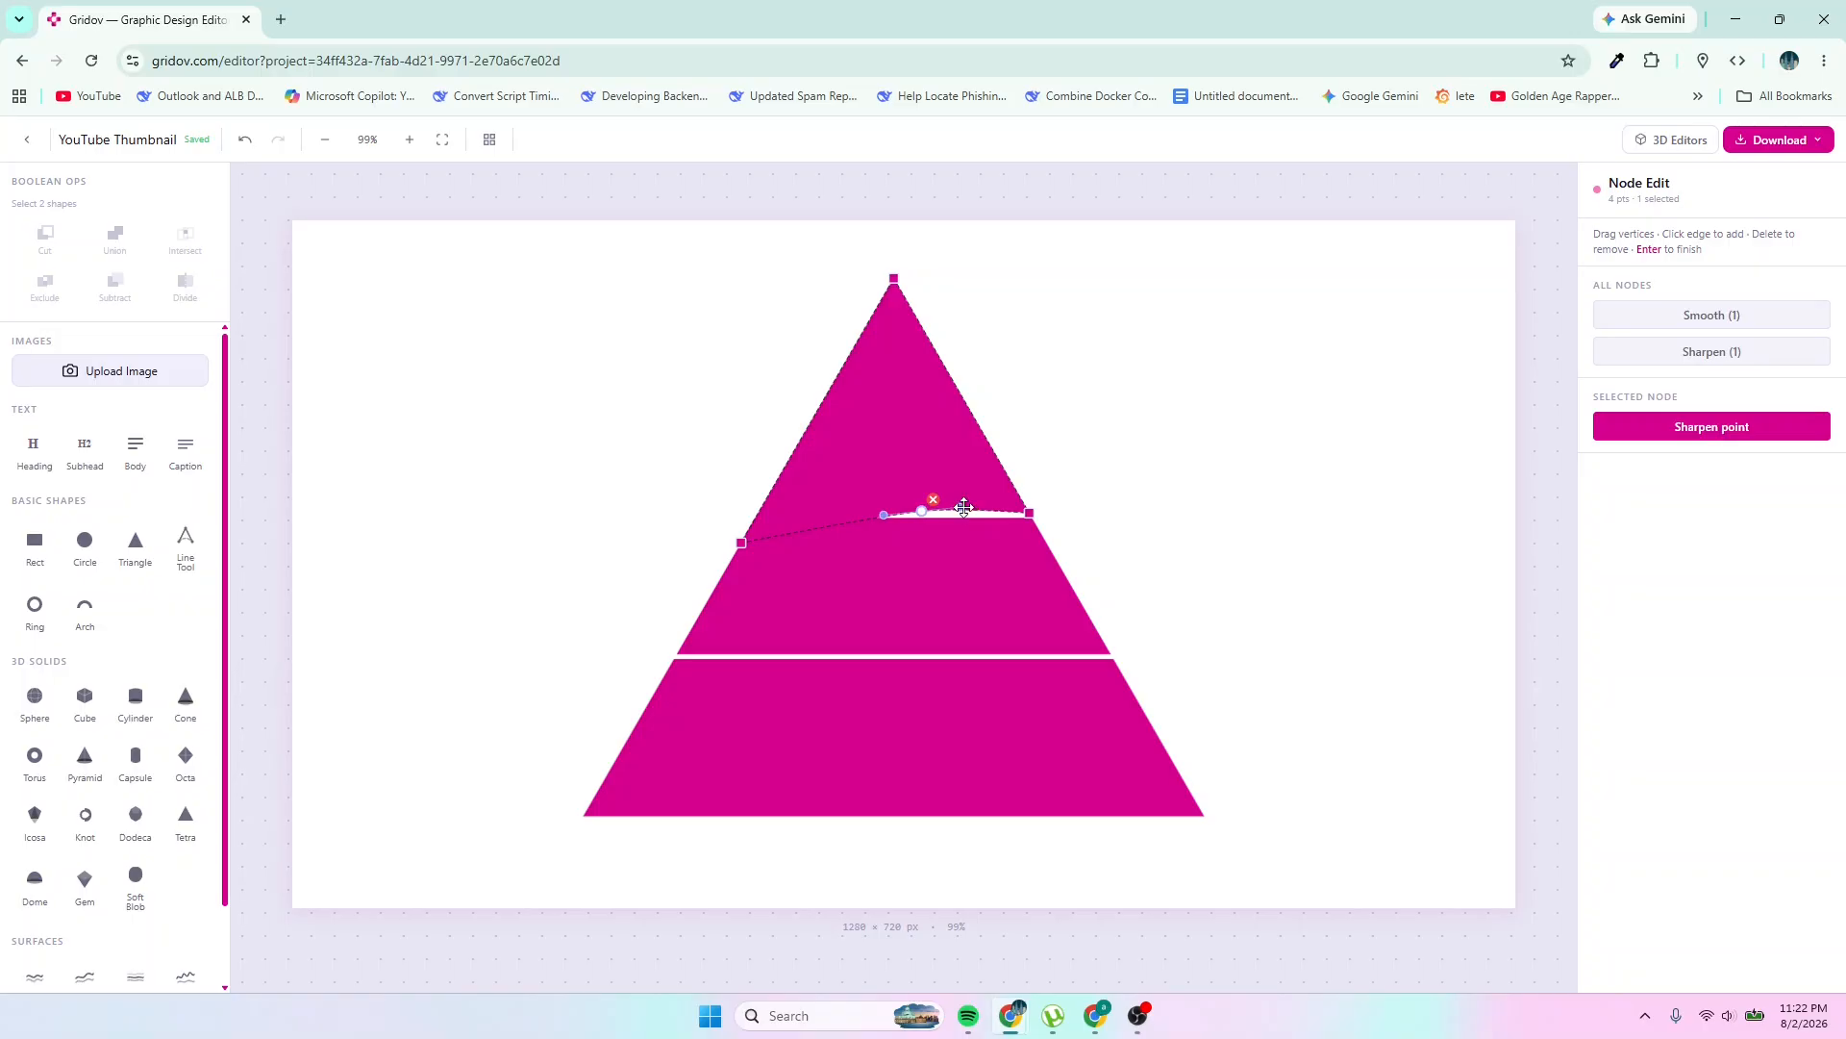
pyautogui.moveTo(964, 507); pyautogui.dragTo(888, 499)
pyautogui.moveTo(742, 542); pyautogui.dragTo(730, 567)
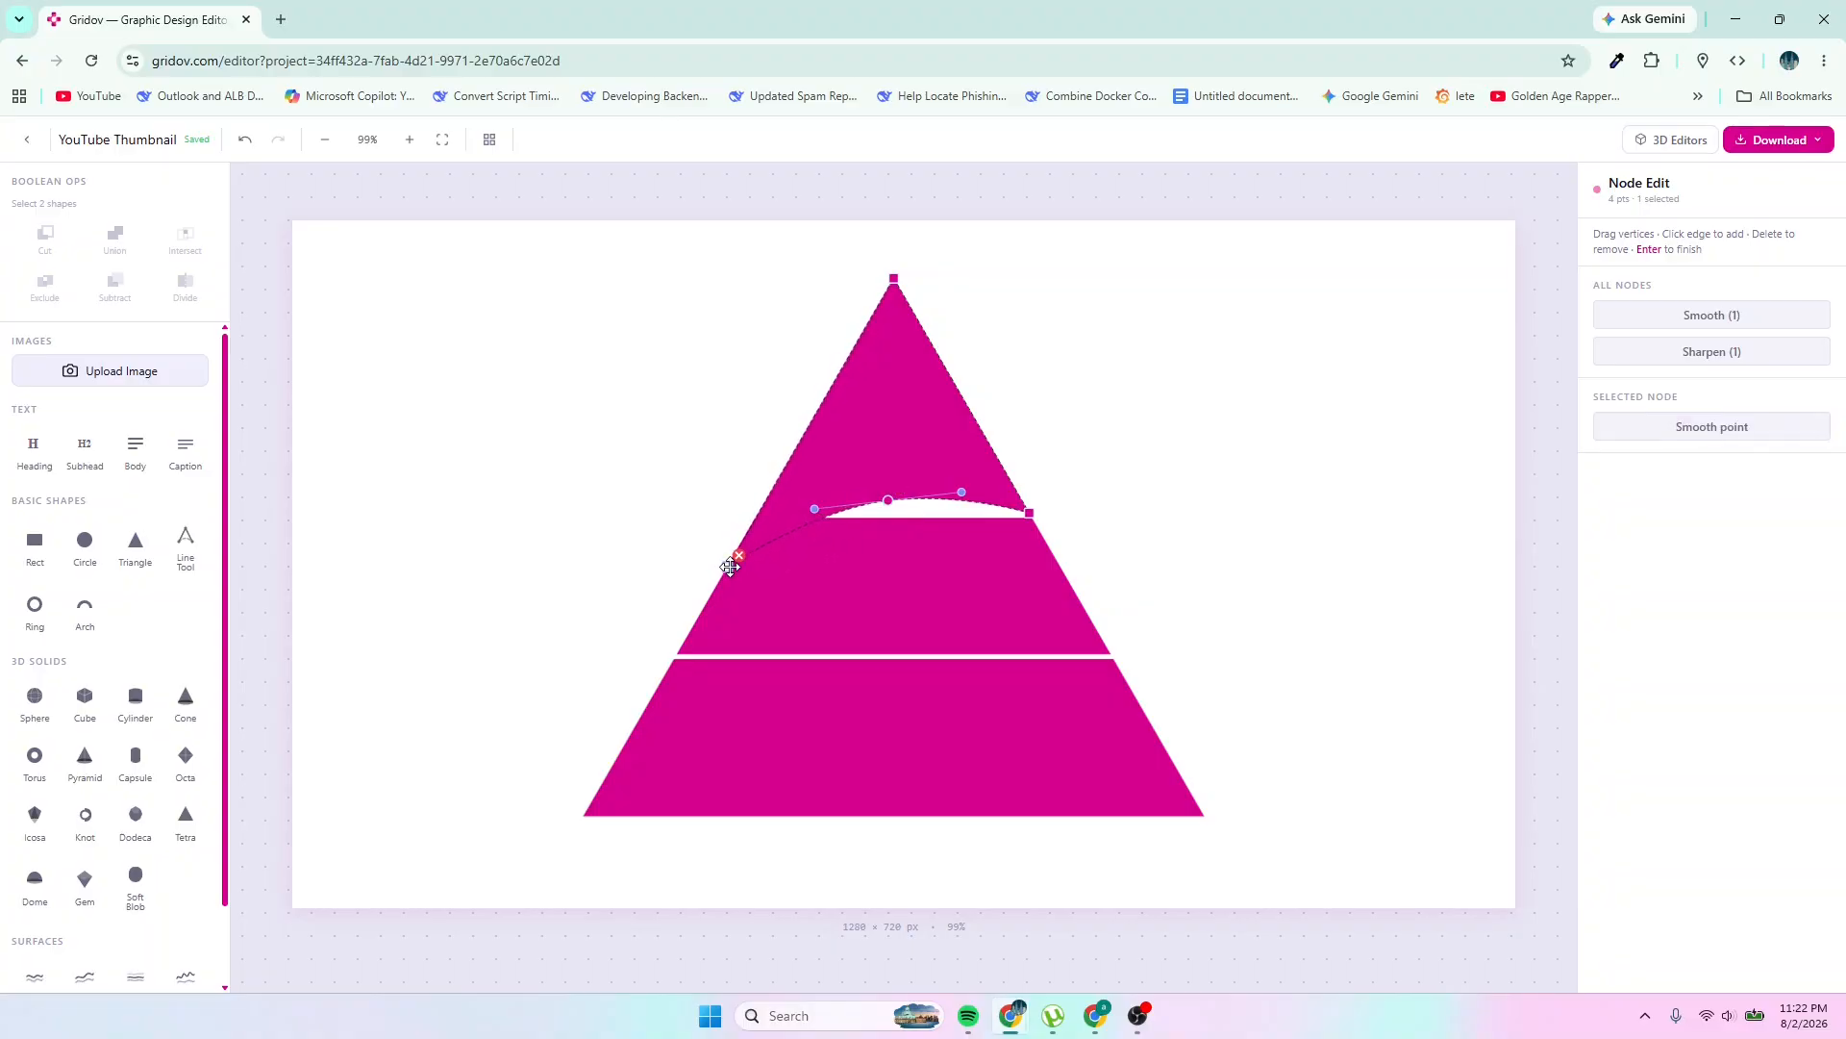
pyautogui.click(1206, 521)
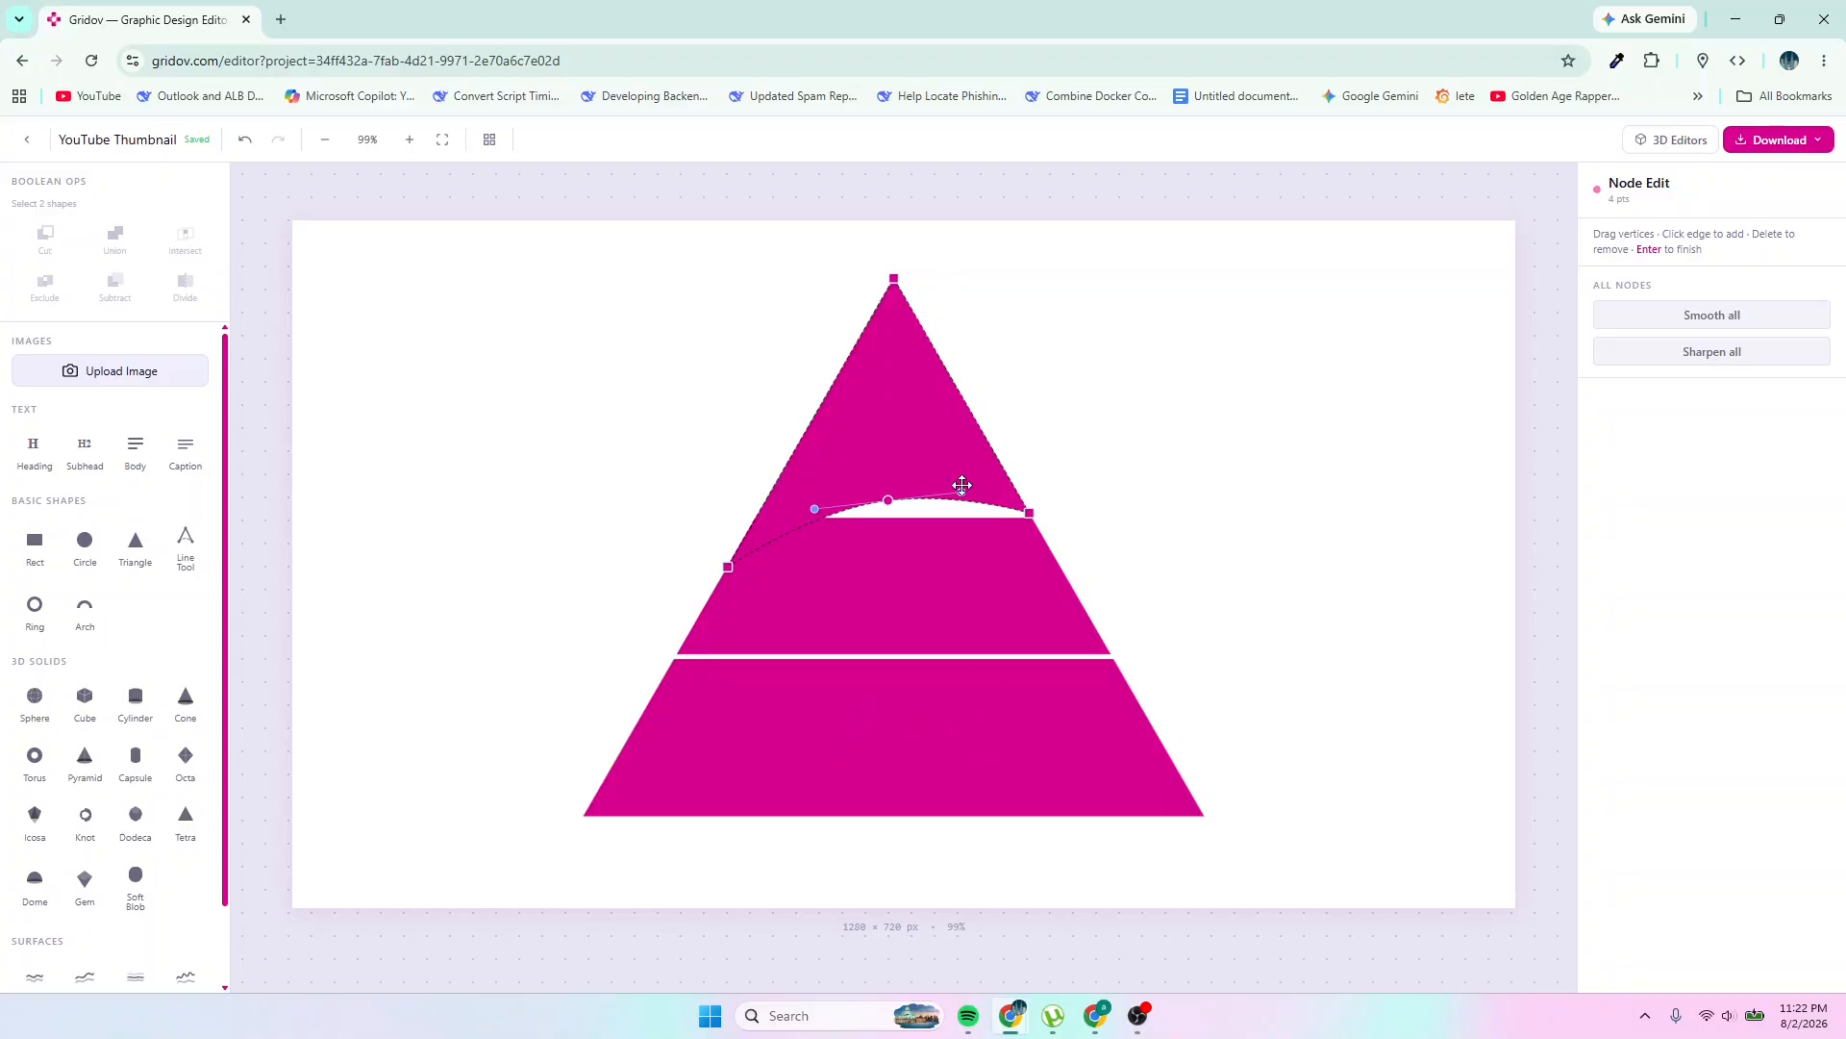
# Bring the top tier to the front and change its solid fill to #a6307f
pyautogui.rightClick(881, 435)
pyautogui.click(964, 456)
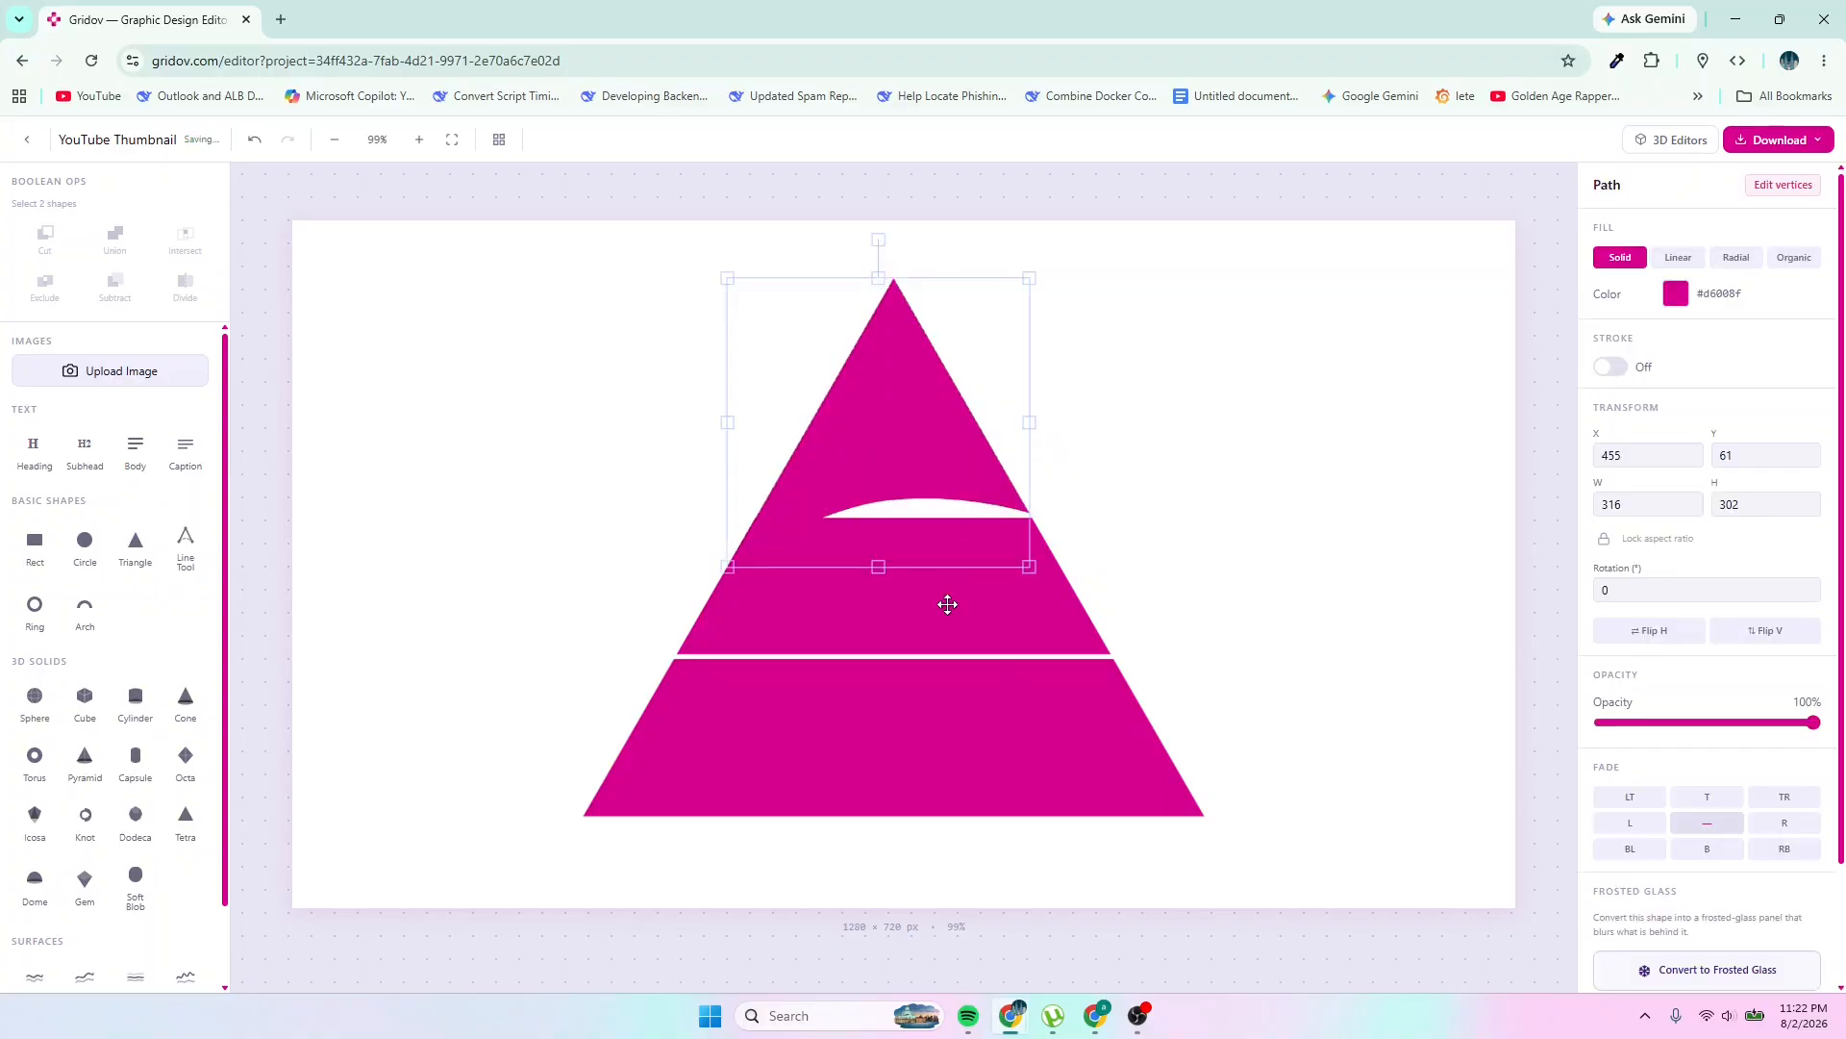
pyautogui.click(916, 714)
pyautogui.click(914, 406)
pyautogui.click(1674, 296)
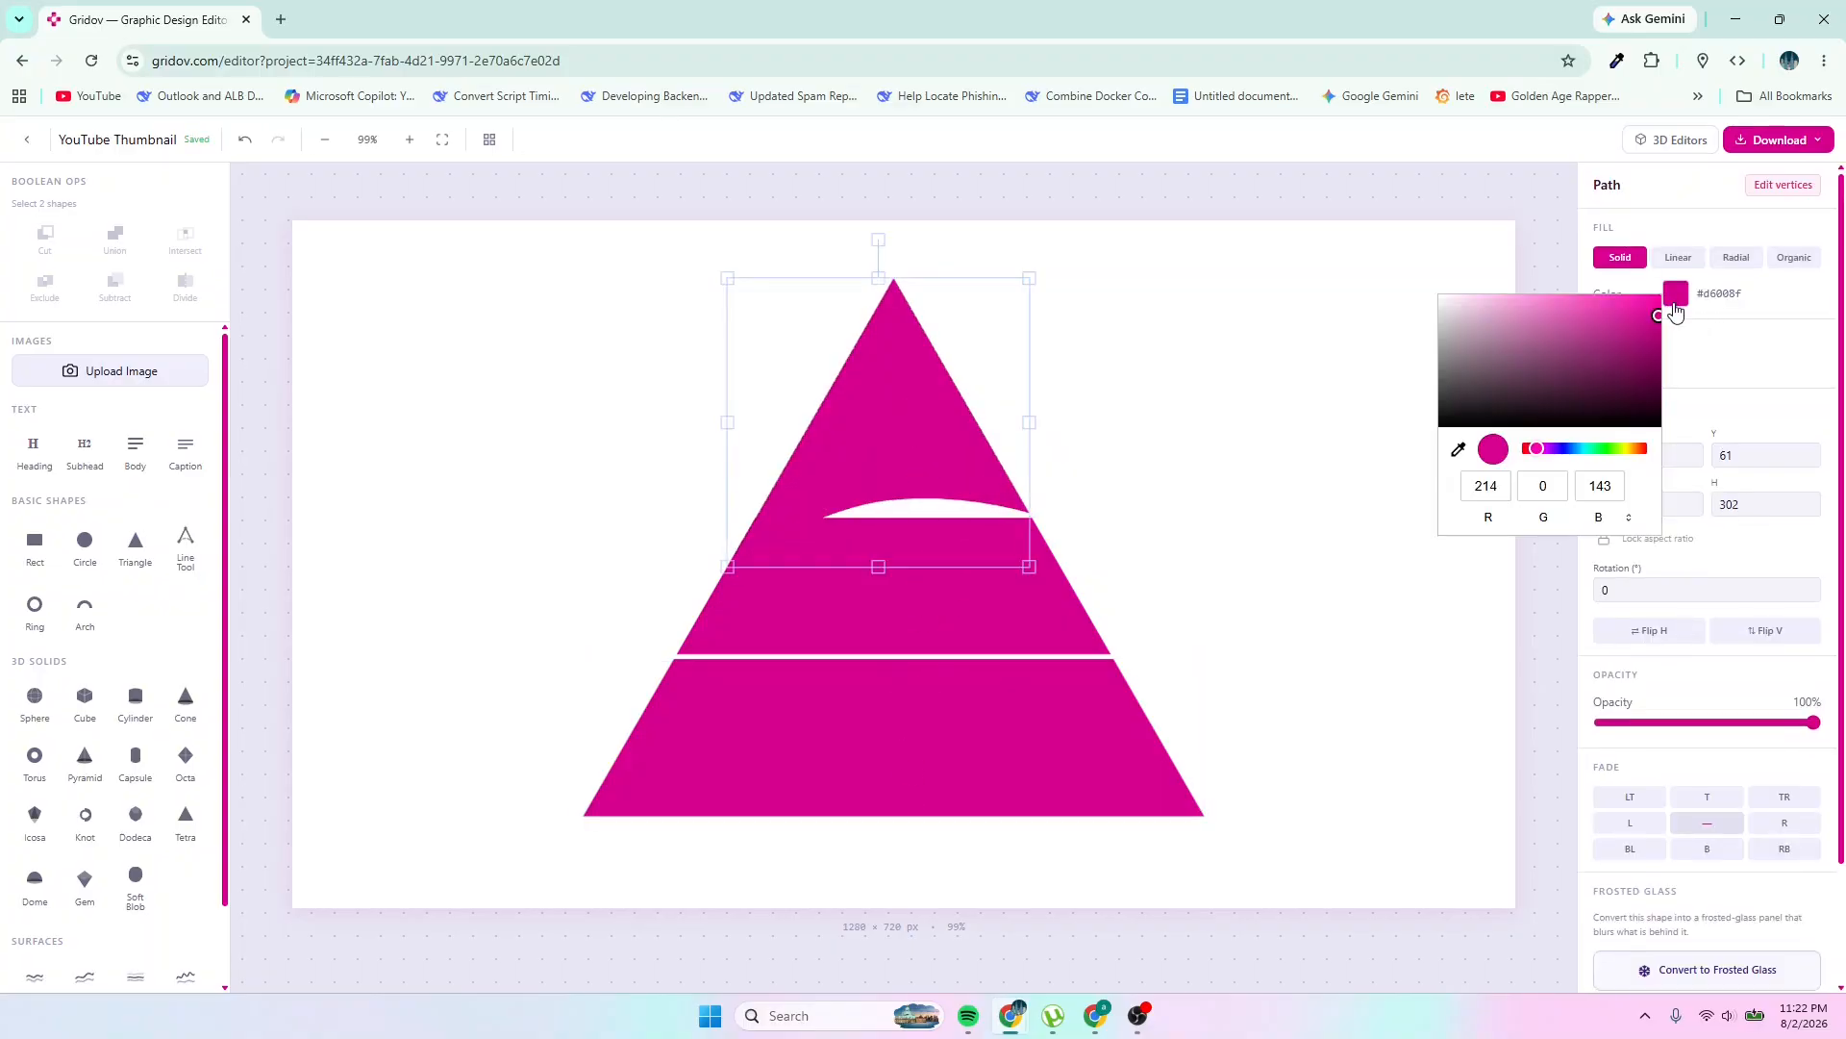
pyautogui.moveTo(1617, 385); pyautogui.dragTo(1601, 342)
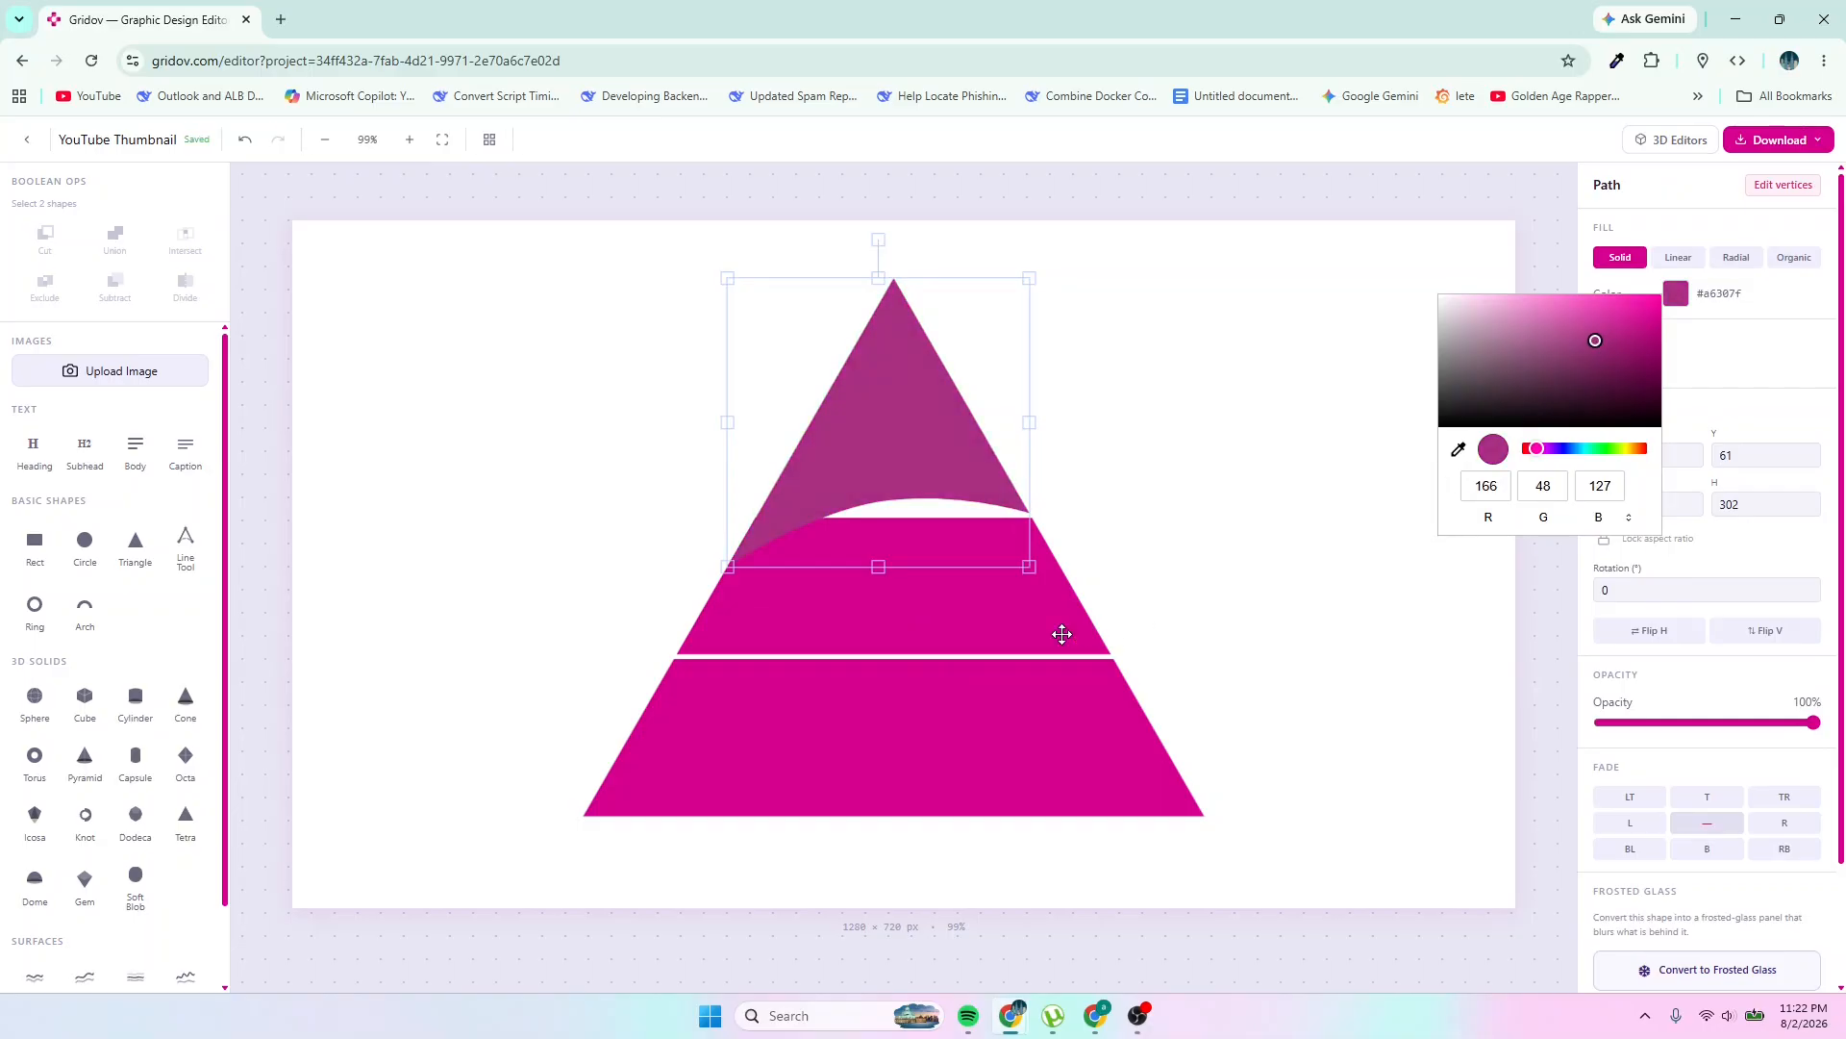
# Change the middle tier's solid fill to the dark purple #751053
pyautogui.click(1016, 611)
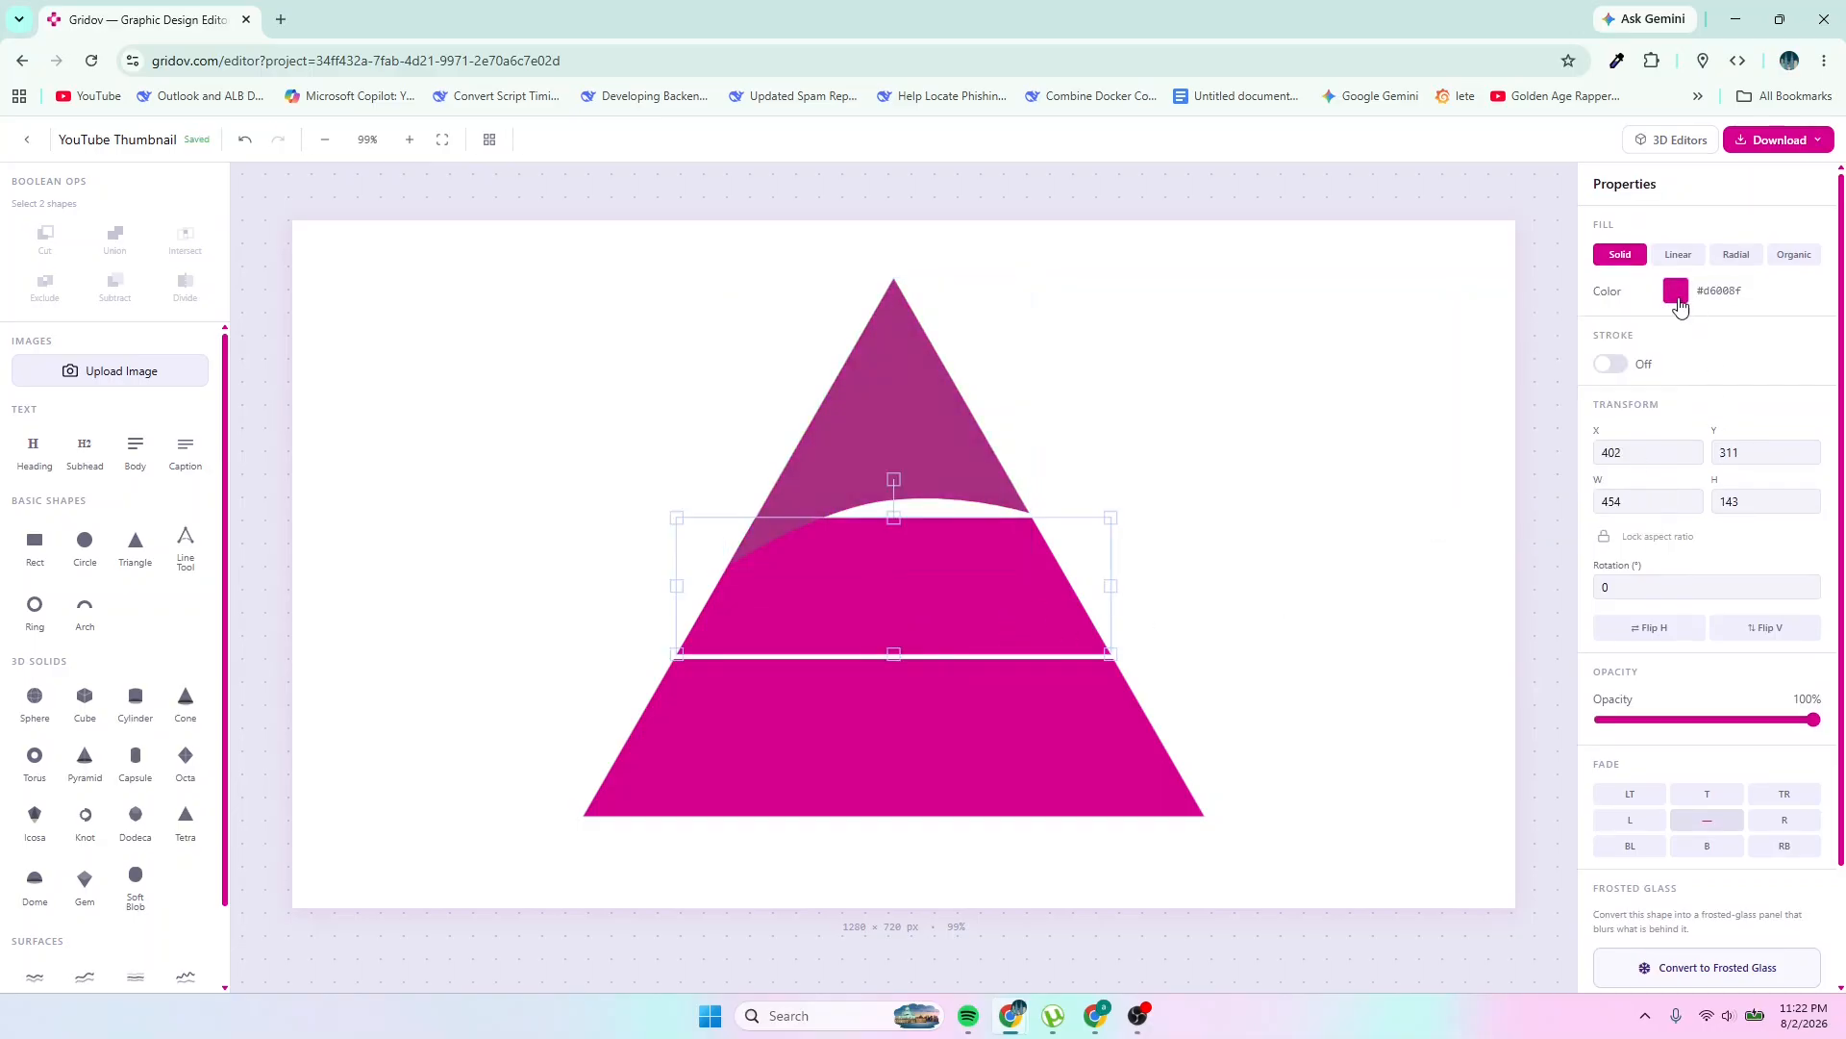
pyautogui.click(1675, 294)
pyautogui.moveTo(1616, 409); pyautogui.dragTo(1628, 365)
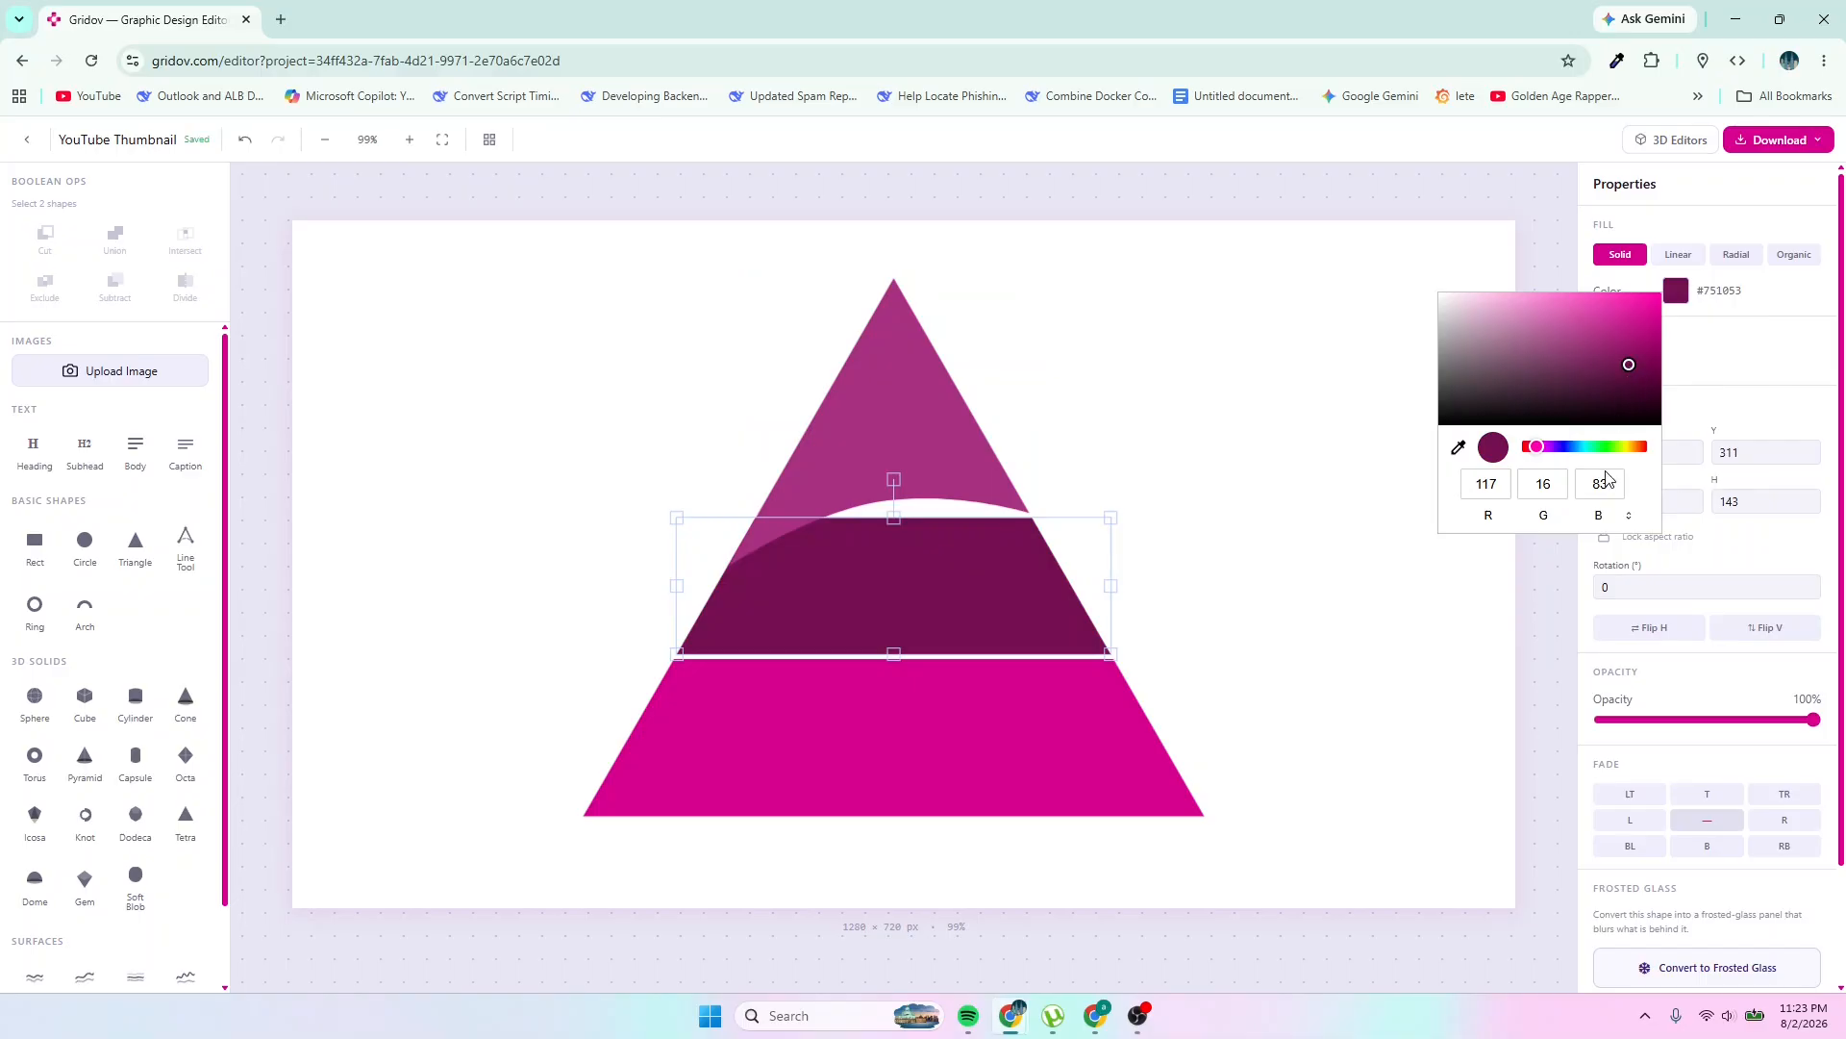
pyautogui.click(1014, 737)
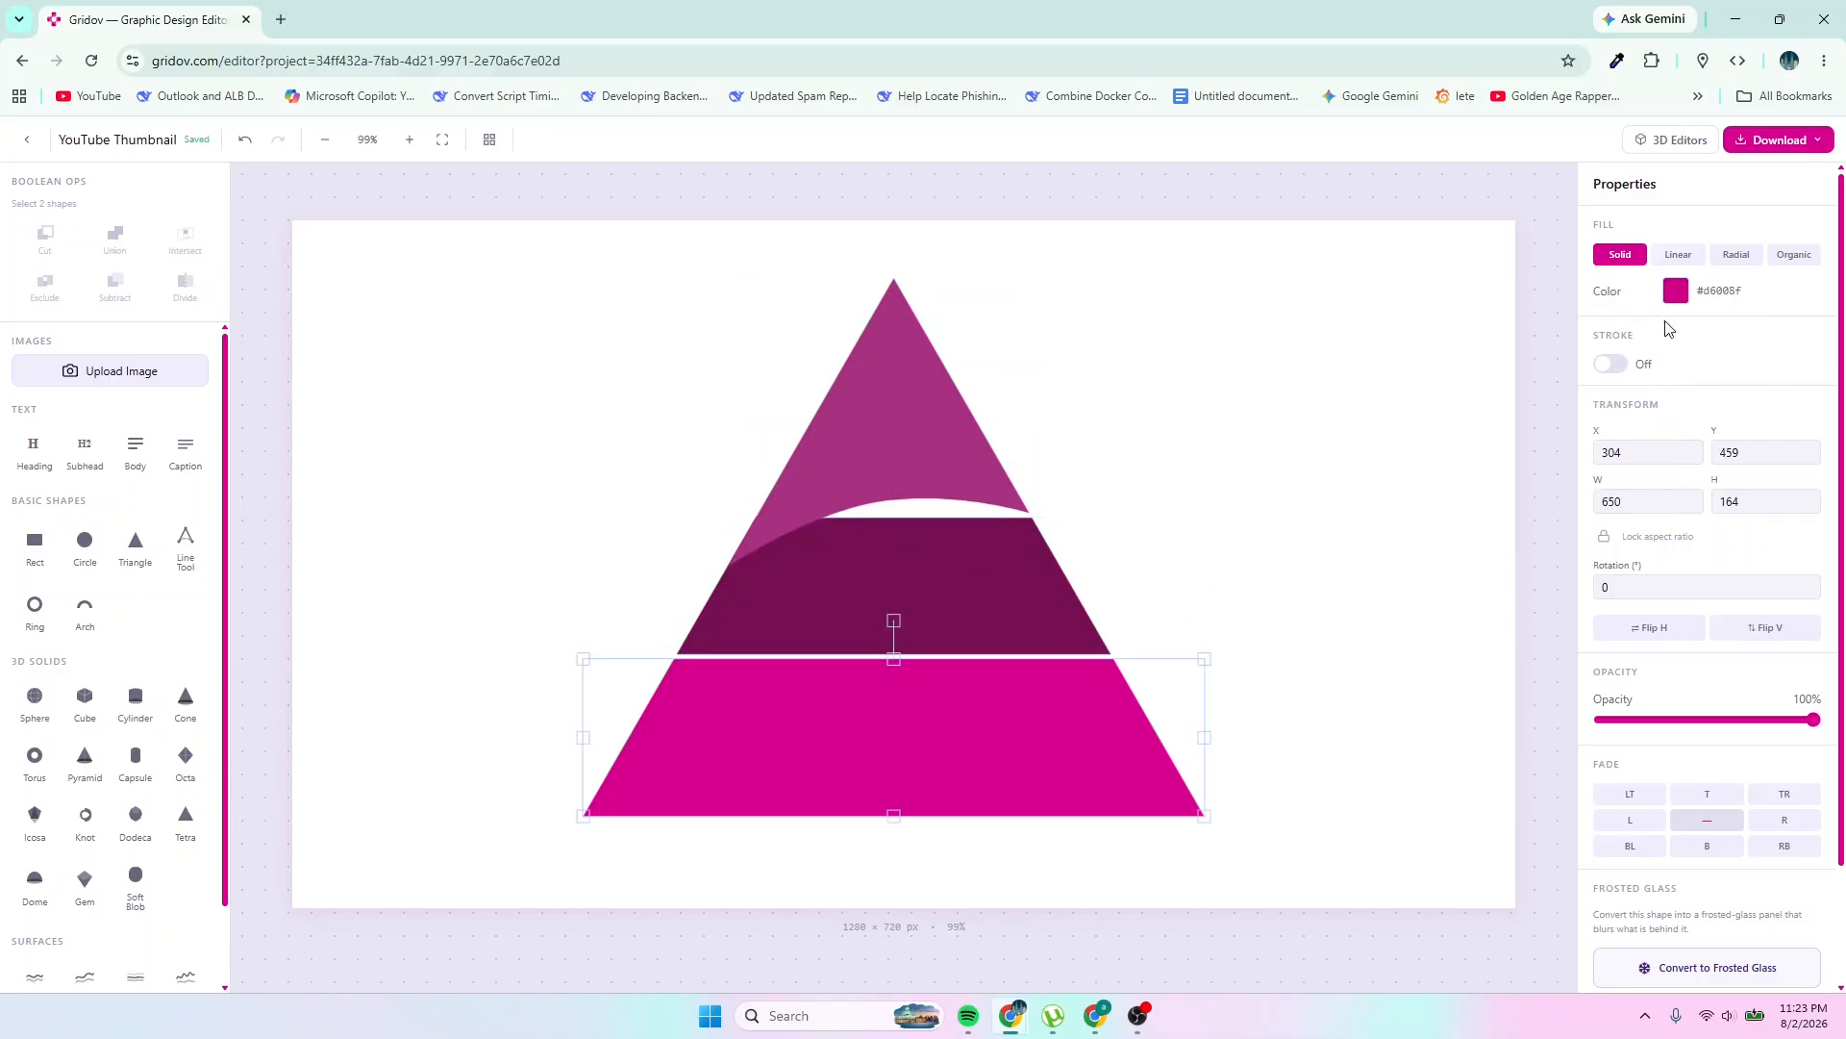
# Edit the middle tier's nodes and extend its lower-left corner to the pyramid's bottom-left corner
pyautogui.click(961, 591)
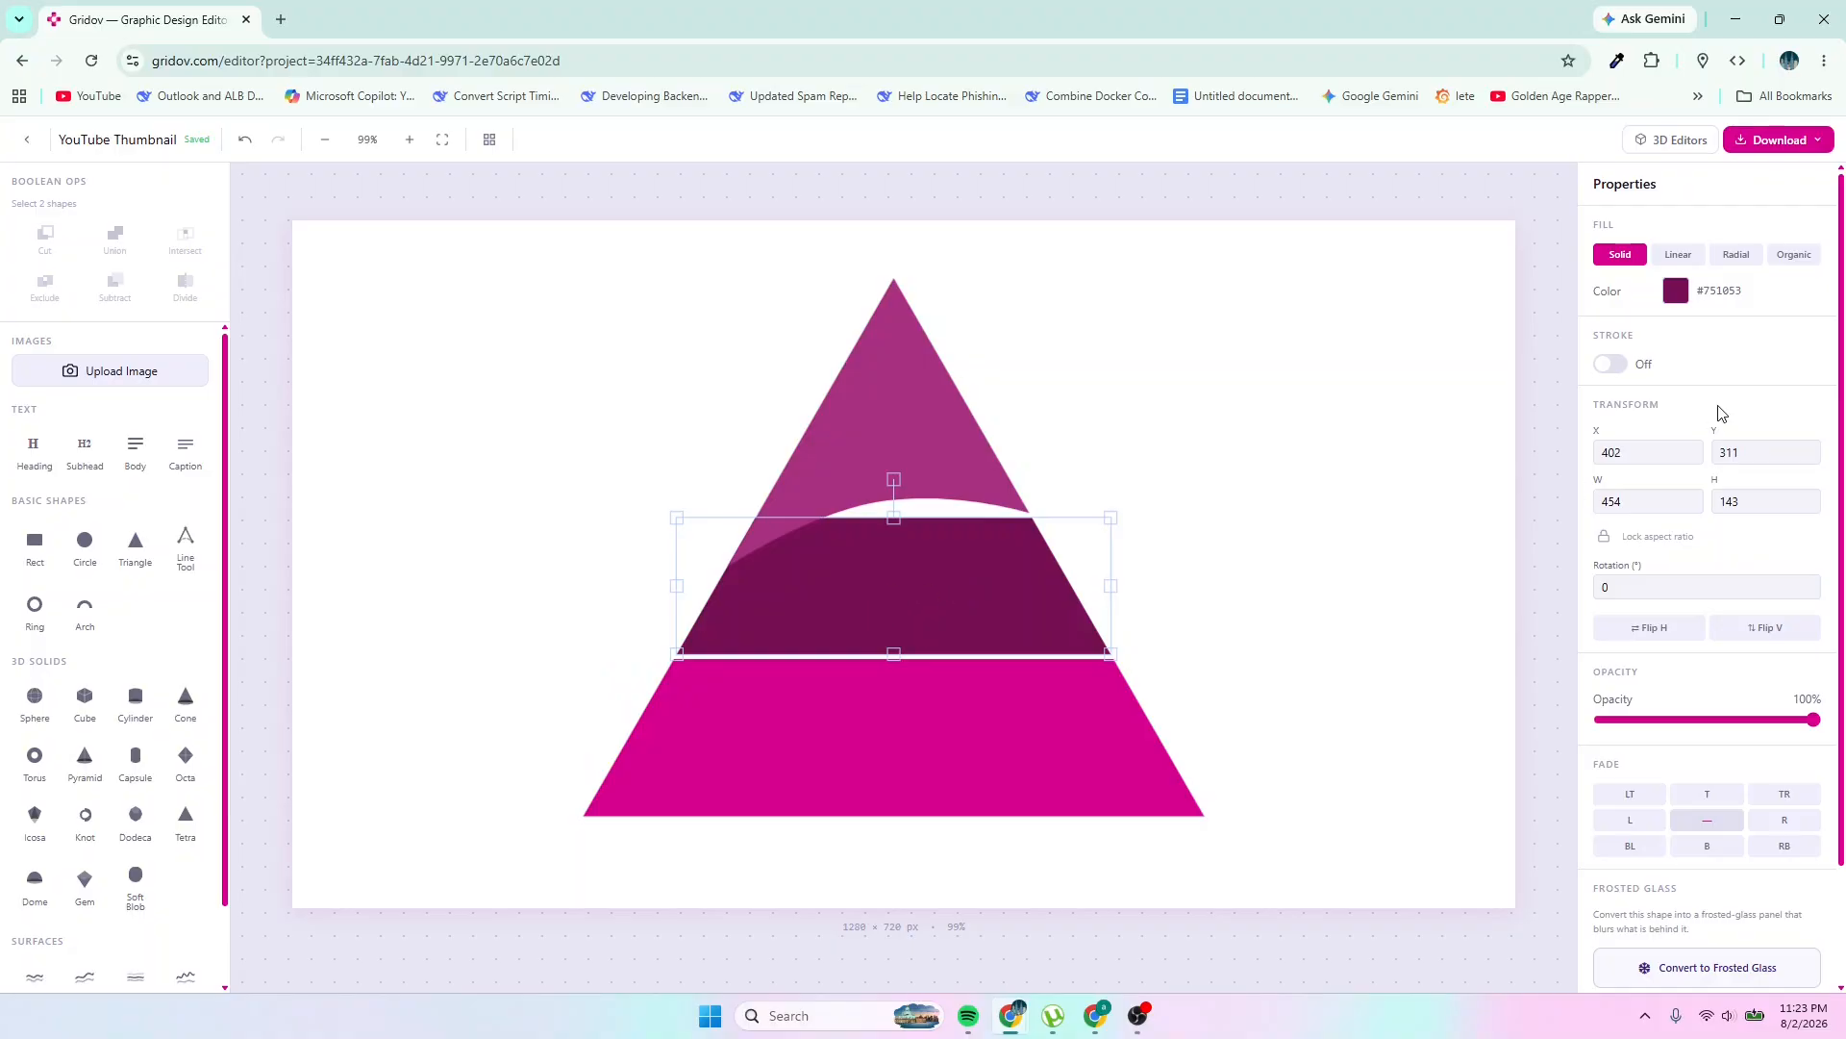
pyautogui.rightClick(987, 598)
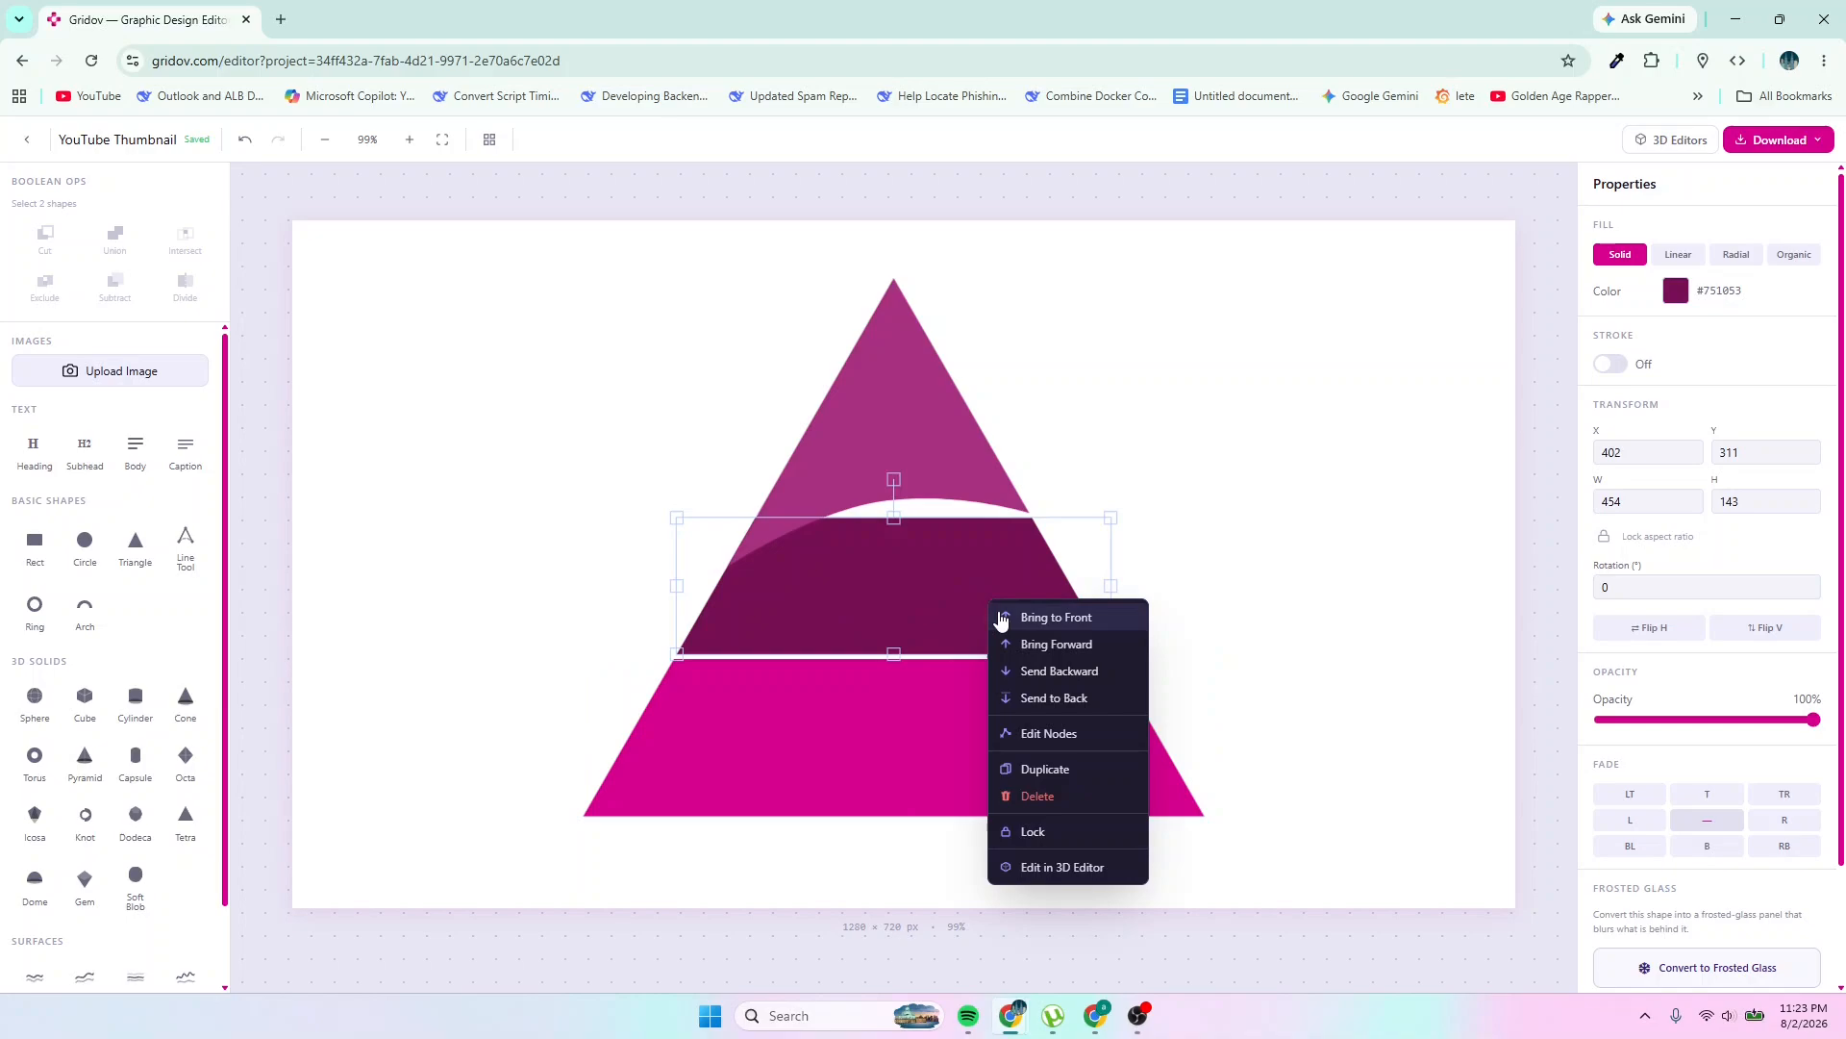
pyautogui.click(1048, 735)
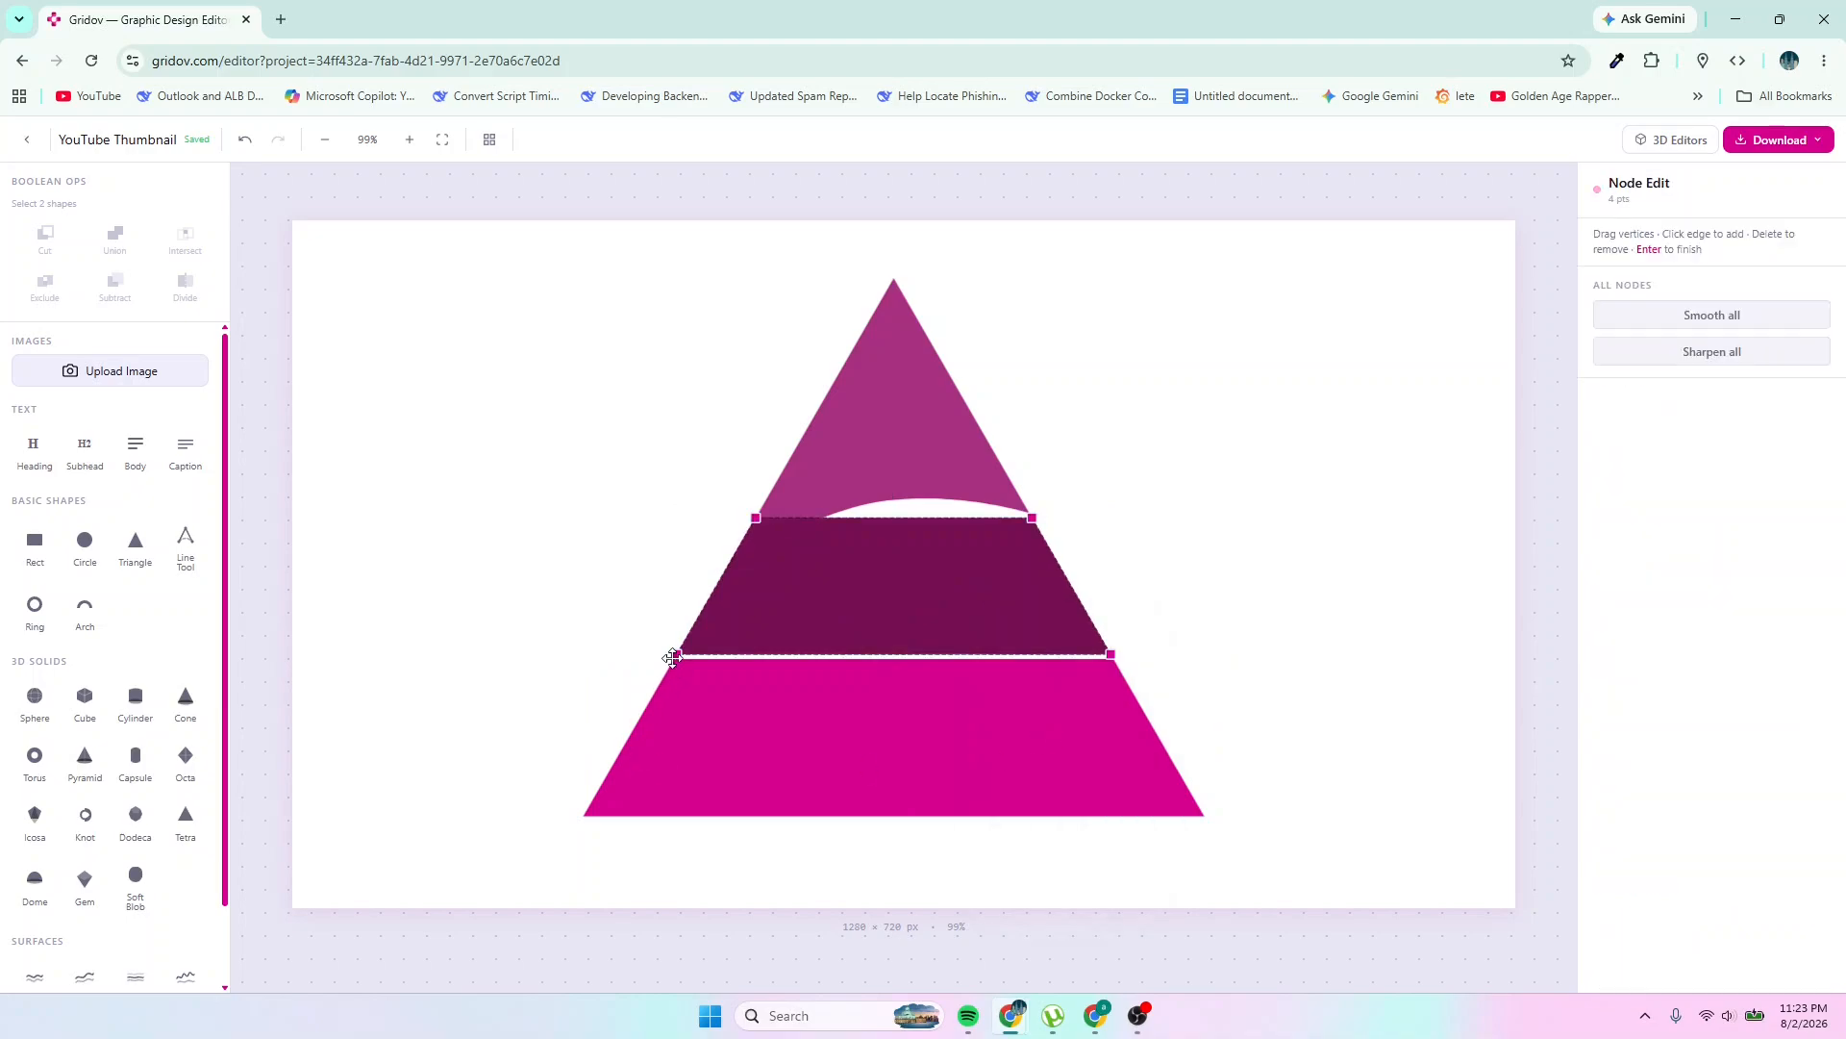
pyautogui.moveTo(676, 654); pyautogui.dragTo(575, 822)
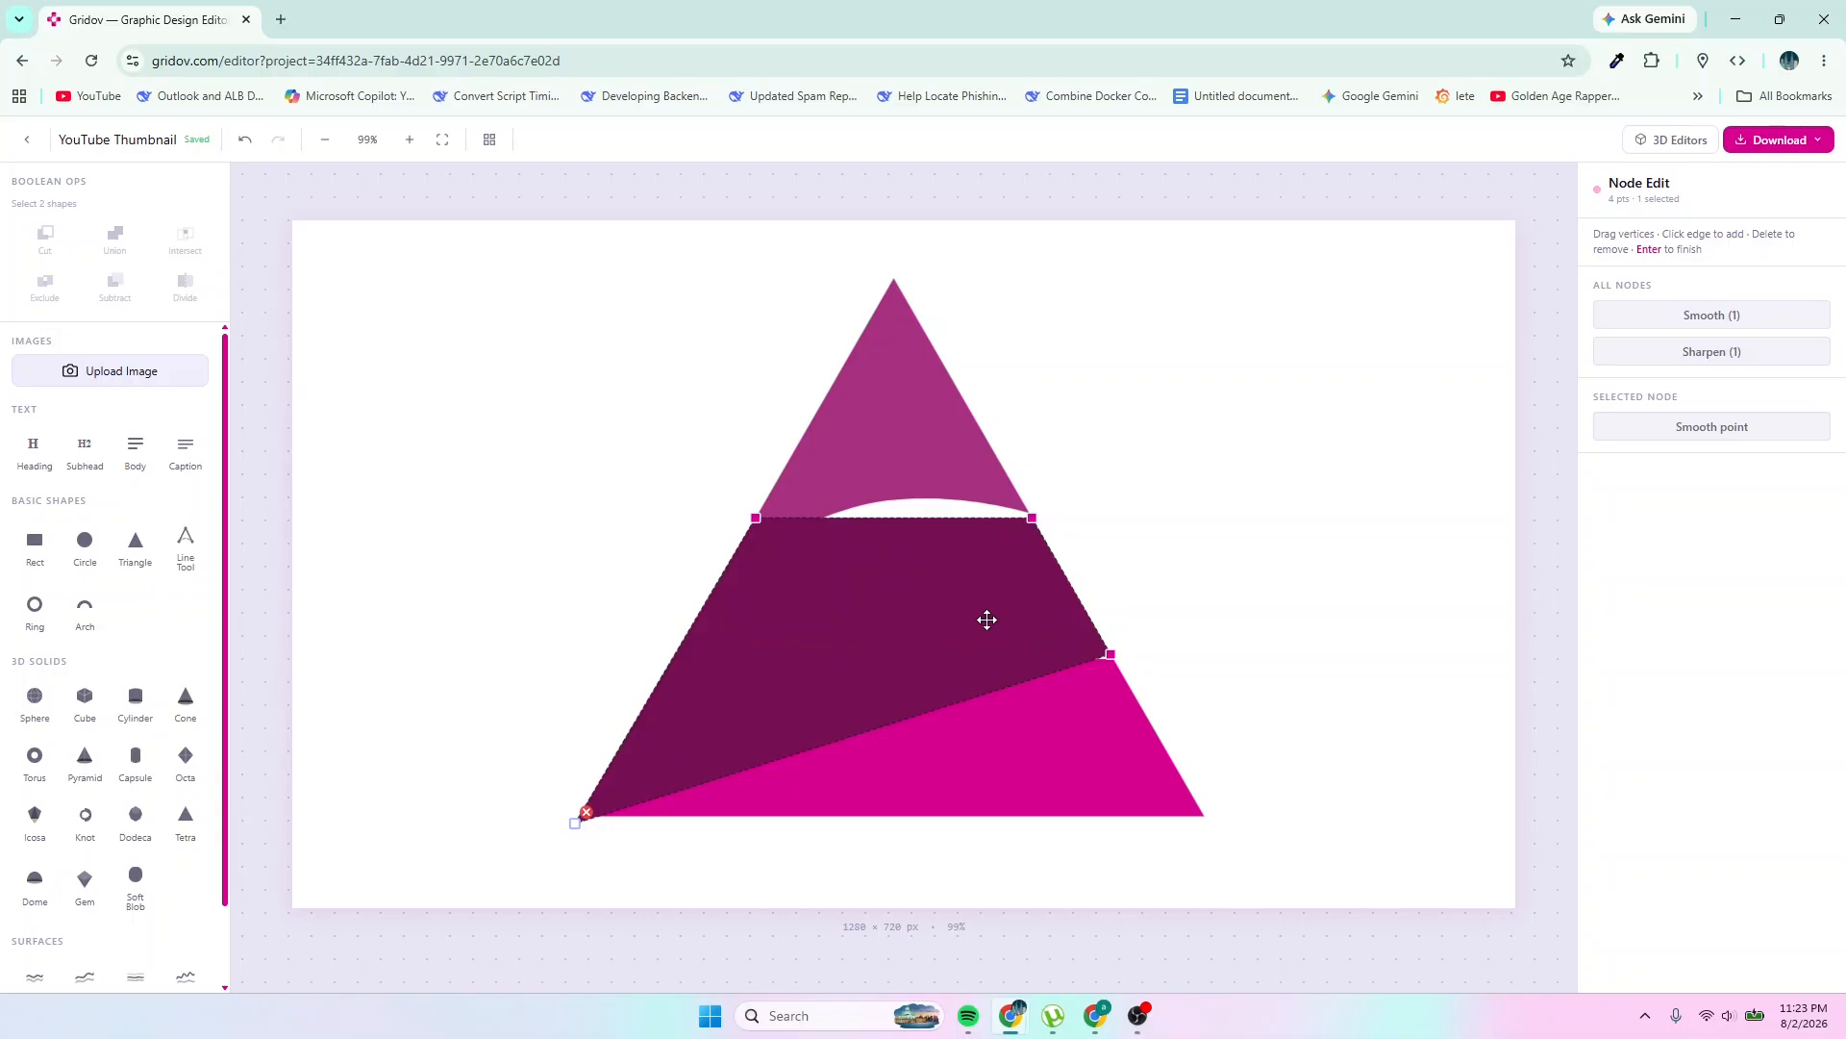
# Add a point midway along the middle tier's slanted lower edge and make it a smooth node
pyautogui.click(883, 727)
pyautogui.moveTo(881, 726)
pyautogui.mouseDown()
pyautogui.moveTo(873, 689)
pyautogui.moveTo(885, 723)
pyautogui.mouseUp()
pyautogui.click(1634, 318)
pyautogui.moveTo(923, 714); pyautogui.dragTo(886, 716)
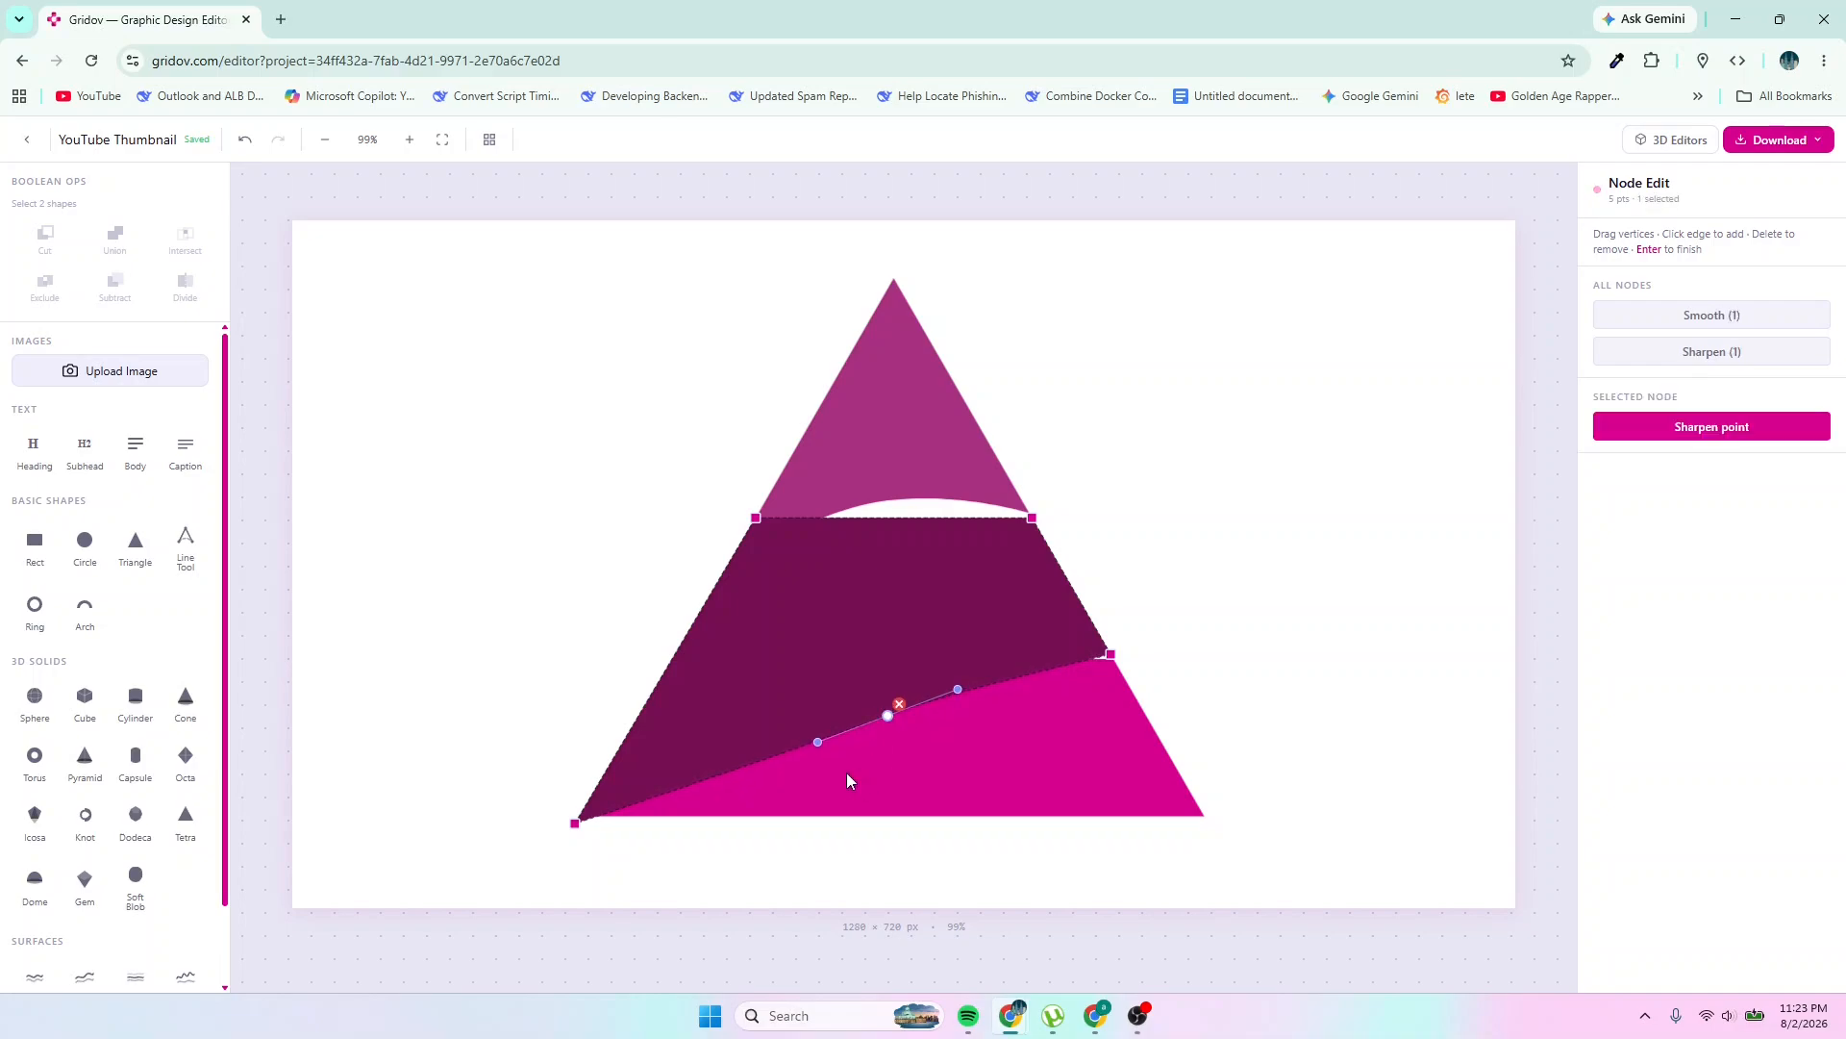
# Stretch the smooth node's handles to bend the middle tier's lower edge into an S-curve, and bring the tier to the front
pyautogui.moveTo(814, 743); pyautogui.dragTo(743, 795)
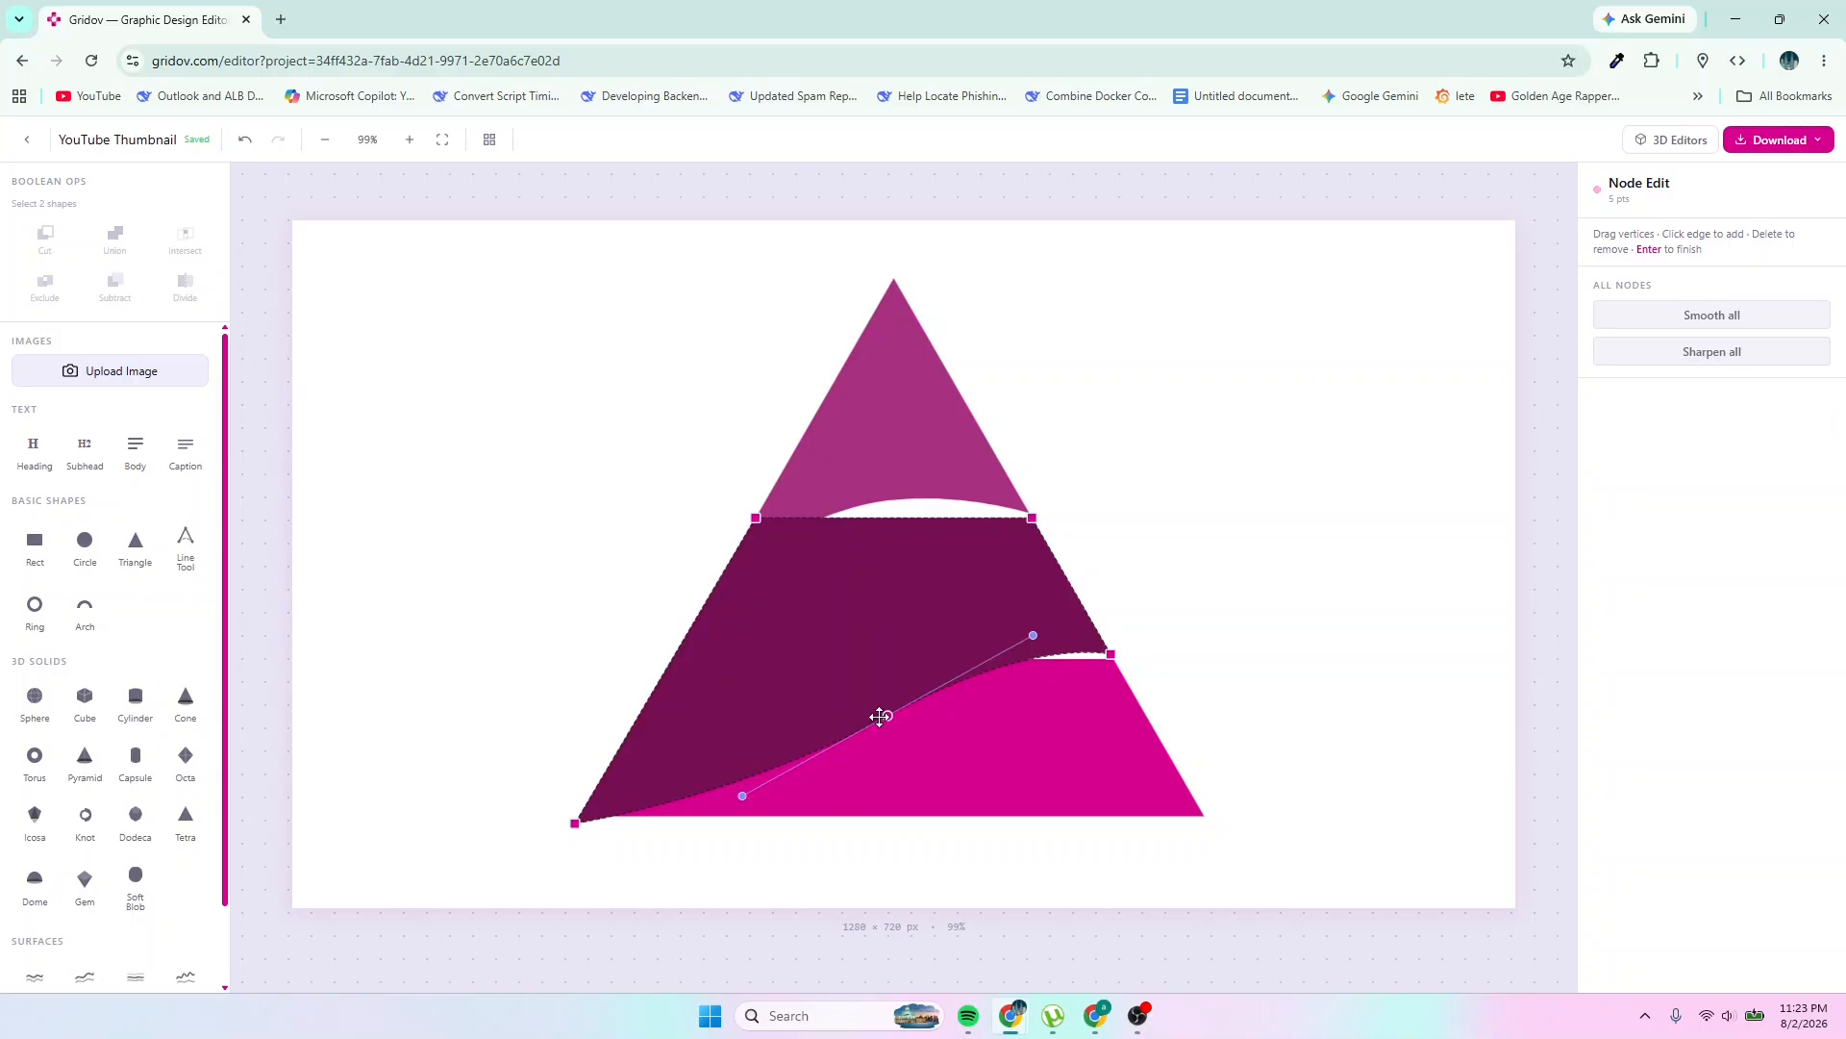
pyautogui.moveTo(889, 718); pyautogui.dragTo(887, 710)
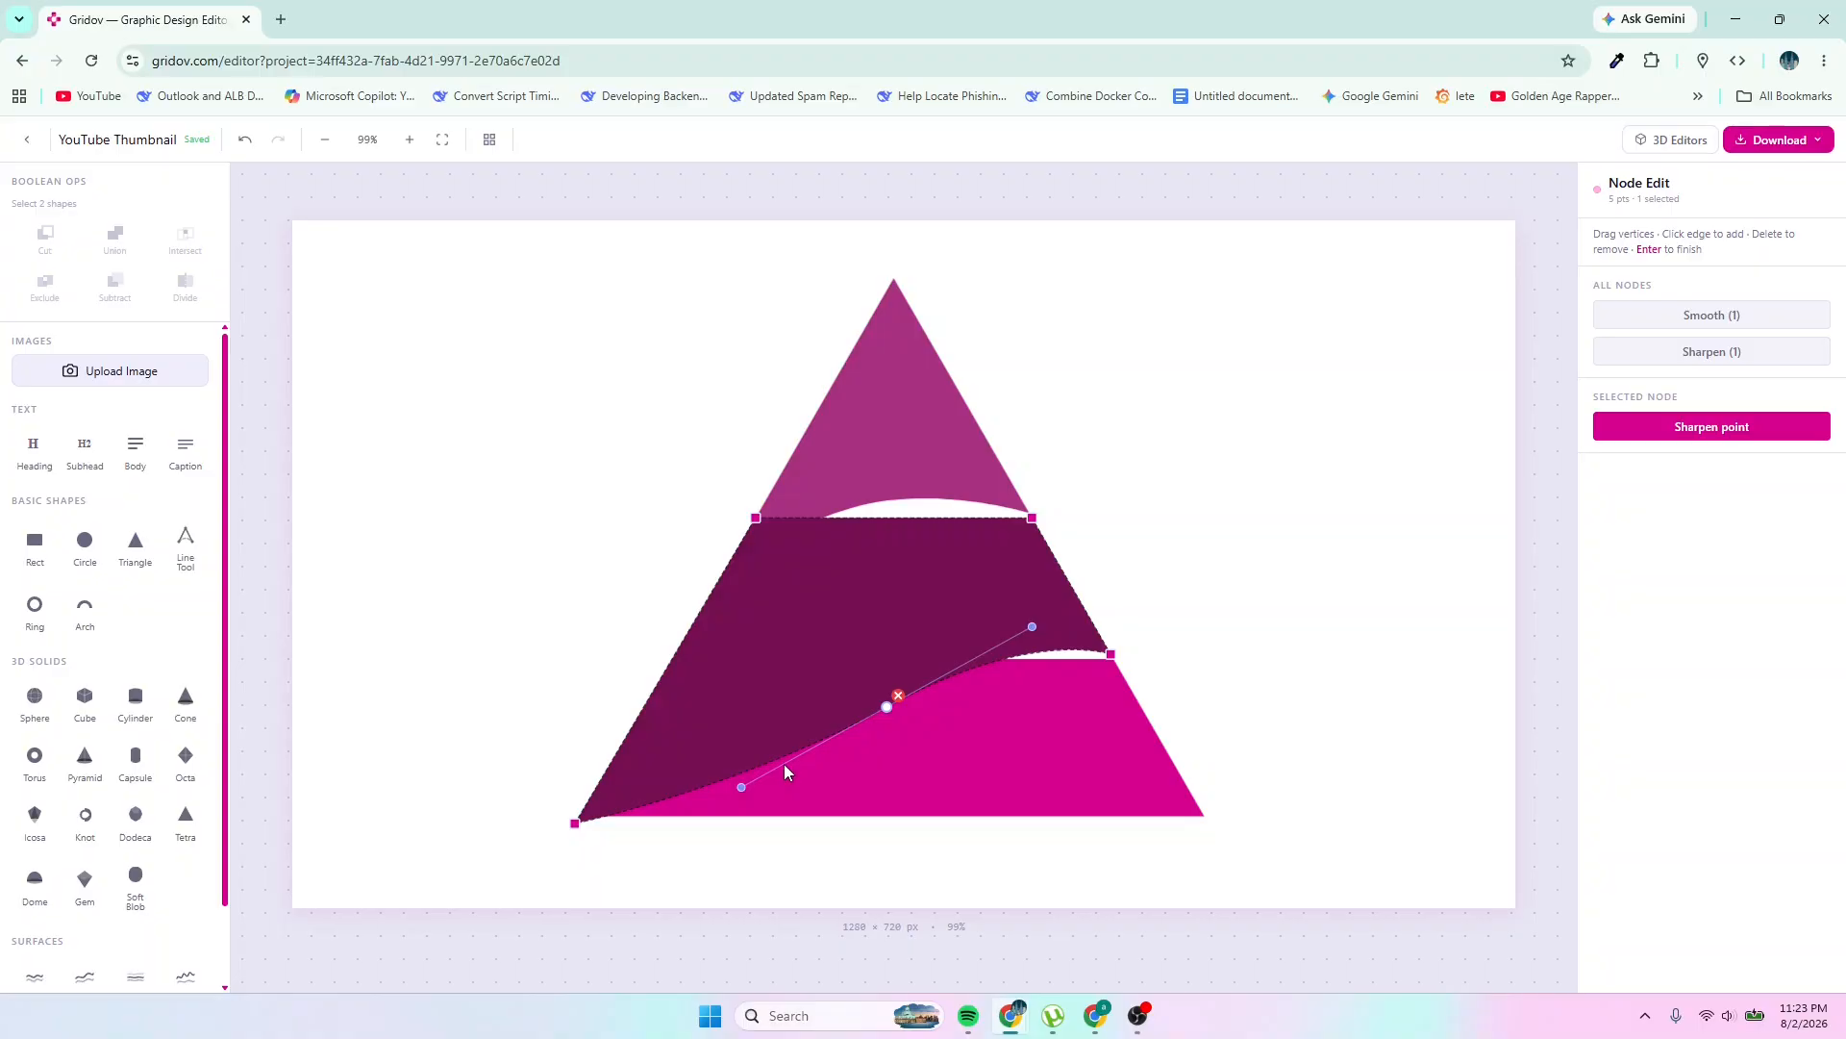
pyautogui.click(1149, 771)
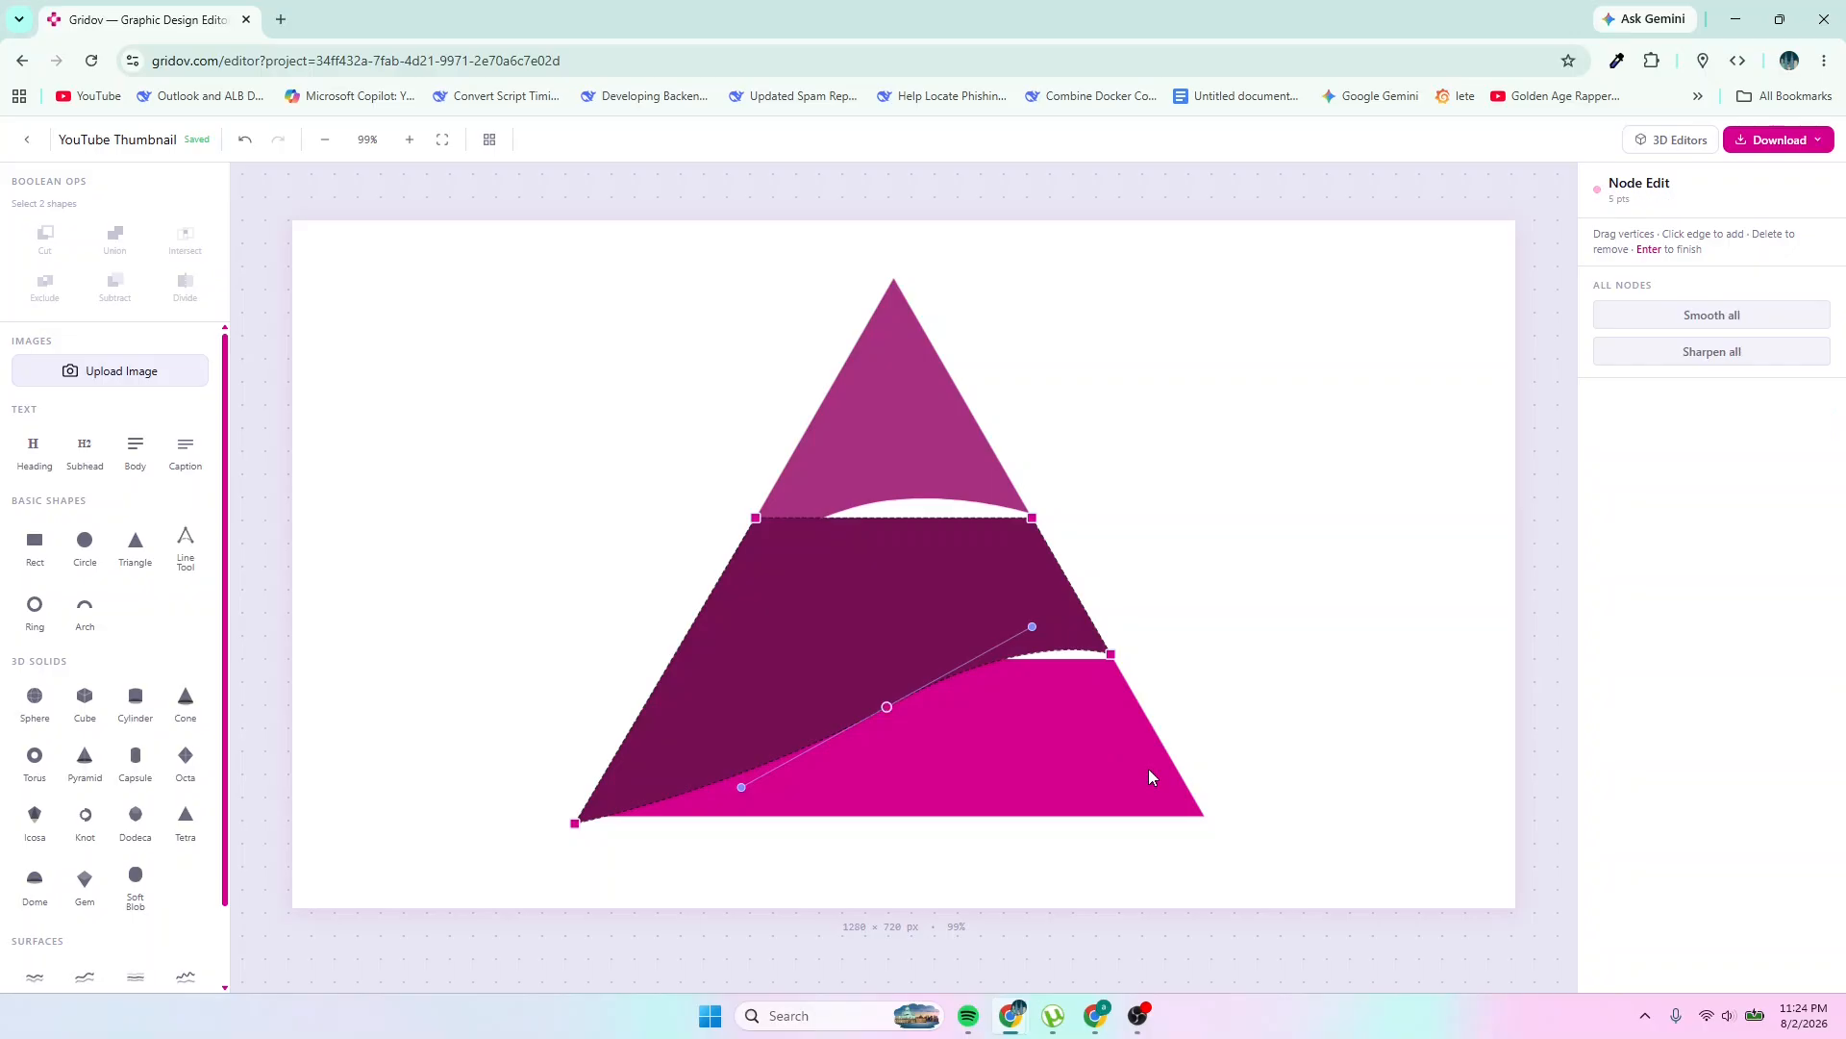
pyautogui.rightClick(903, 649)
pyautogui.click(983, 665)
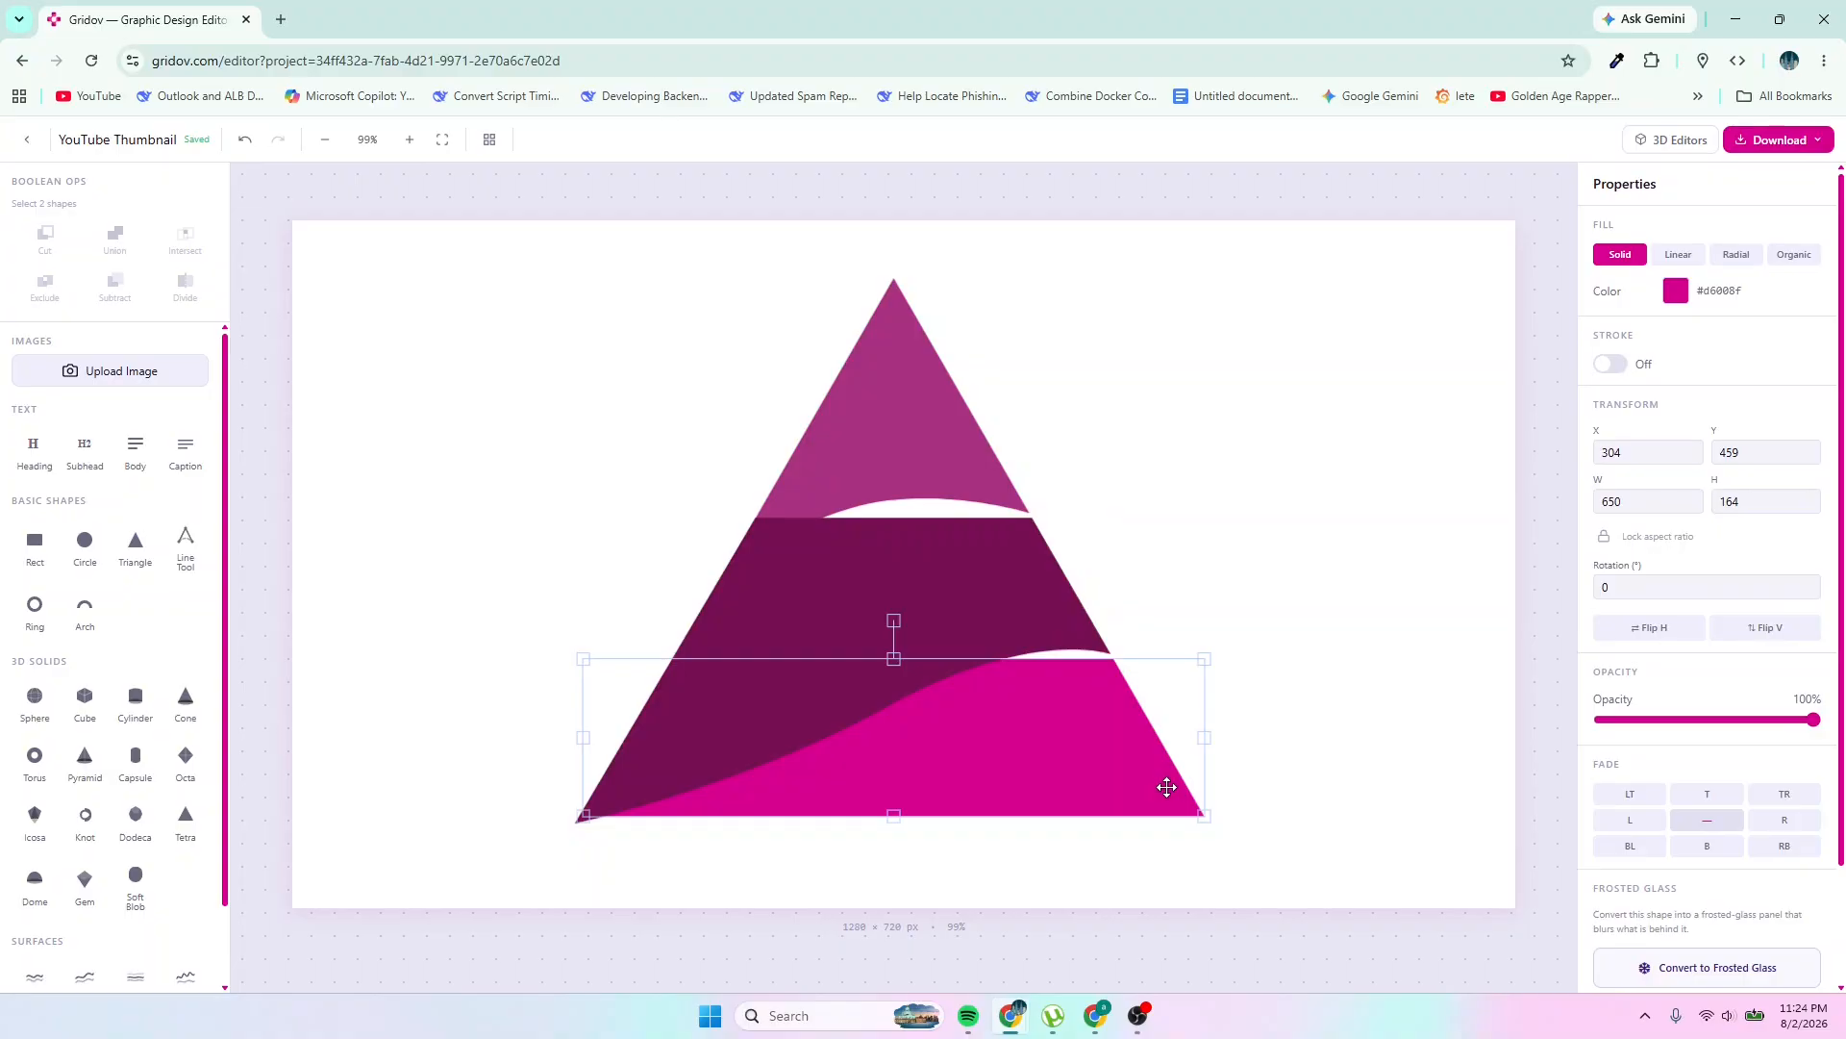
# Move the bottom tier's two left corners inward along the middle tier's curve and smooth the upper one into a curved top edge
pyautogui.rightClick(1166, 787)
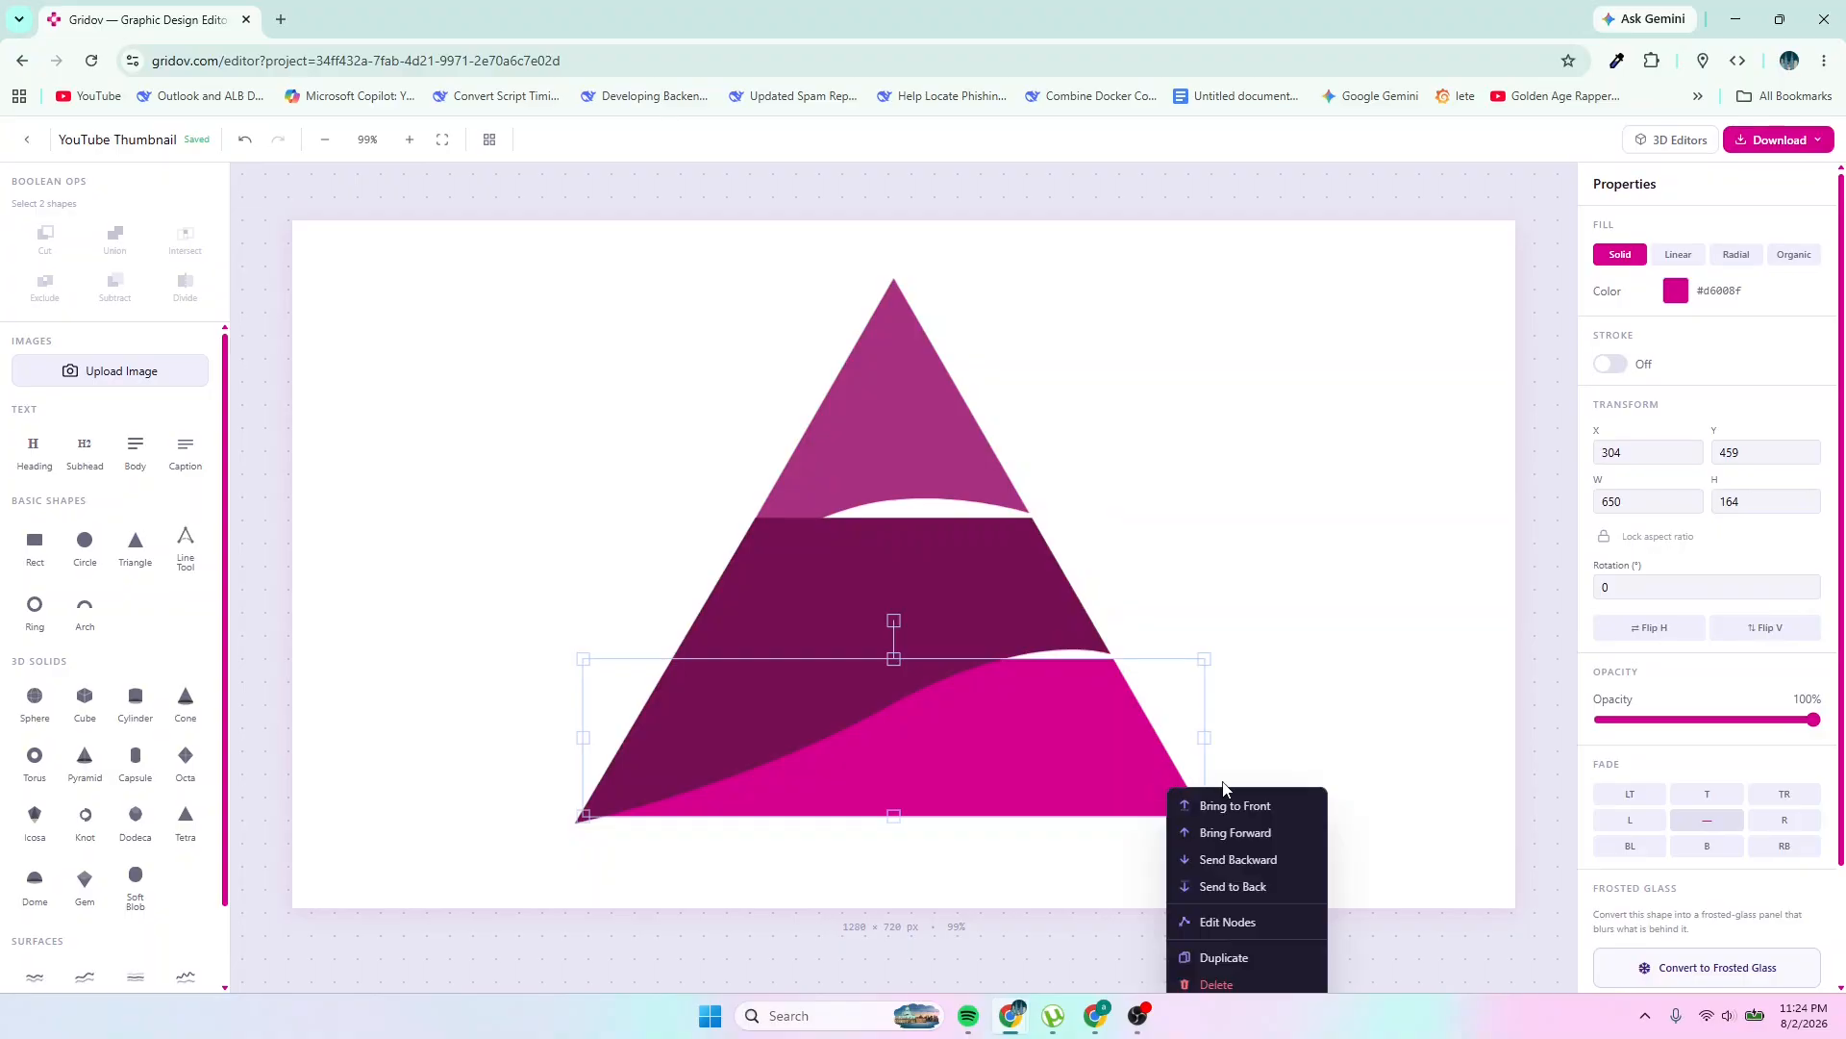
pyautogui.click(1235, 921)
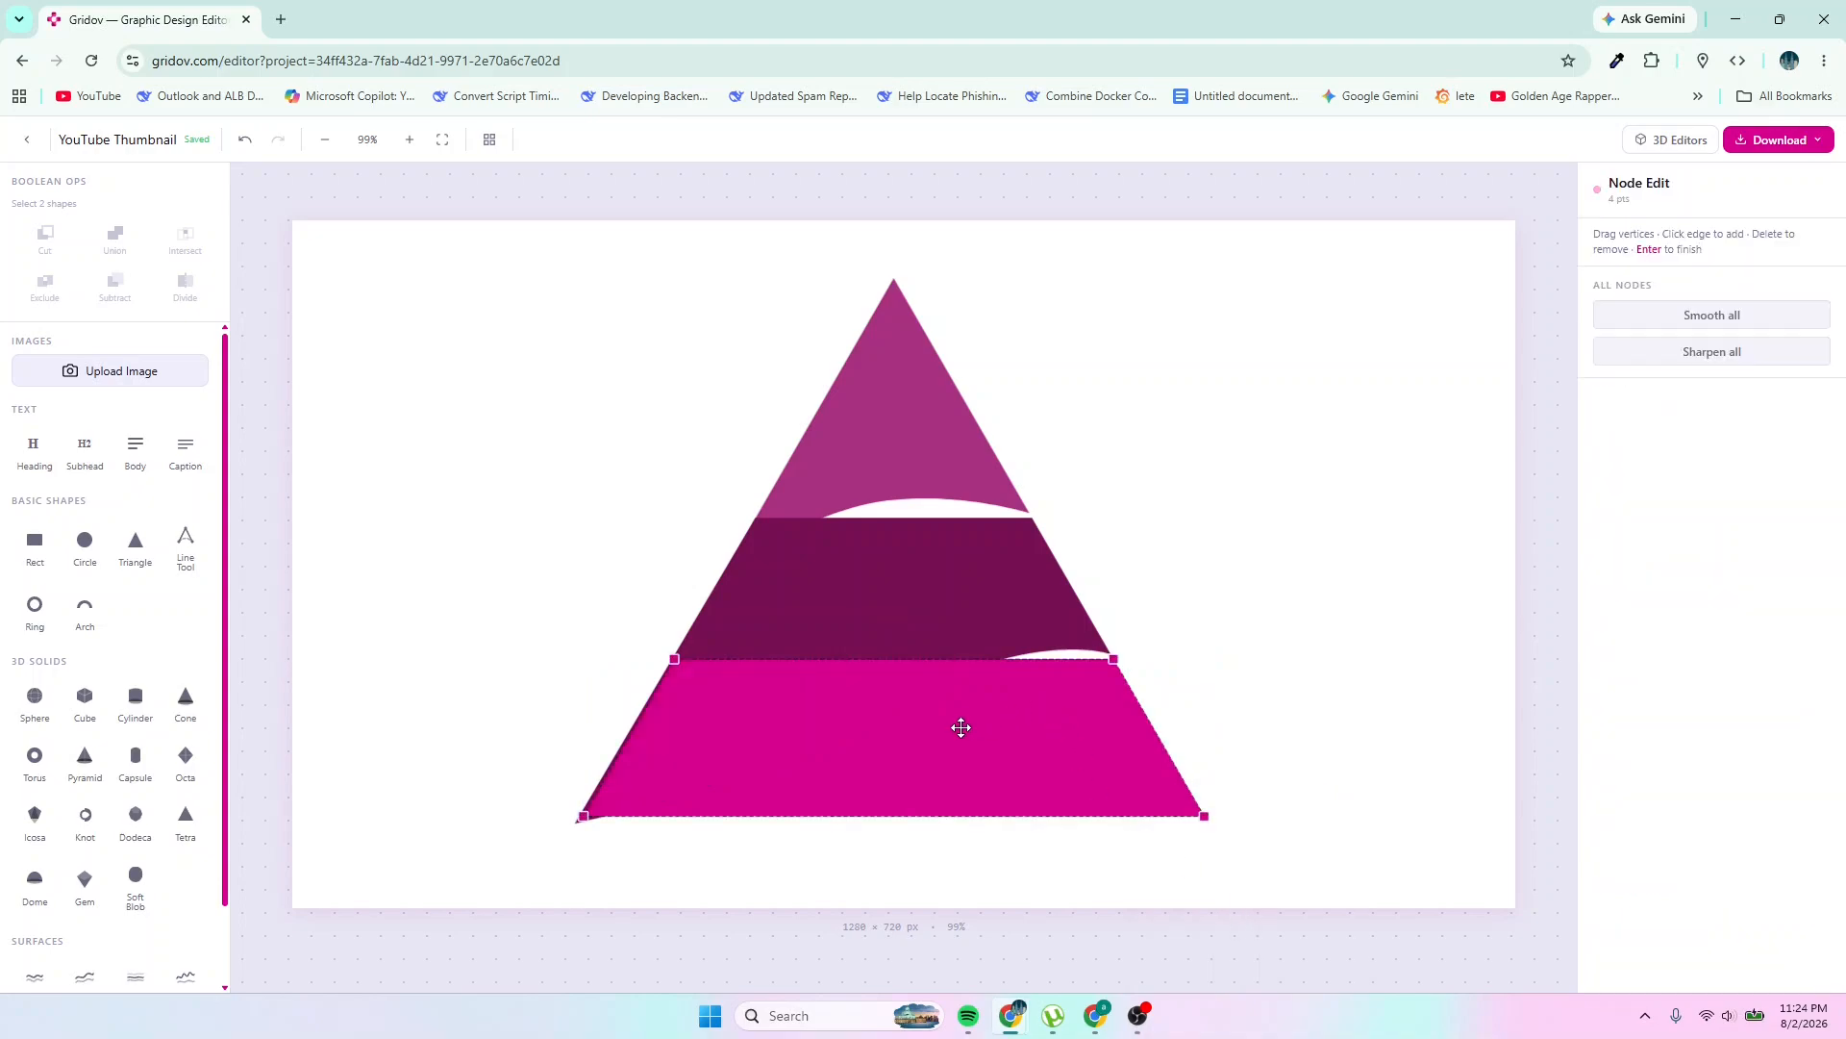
pyautogui.moveTo(587, 817); pyautogui.dragTo(695, 789)
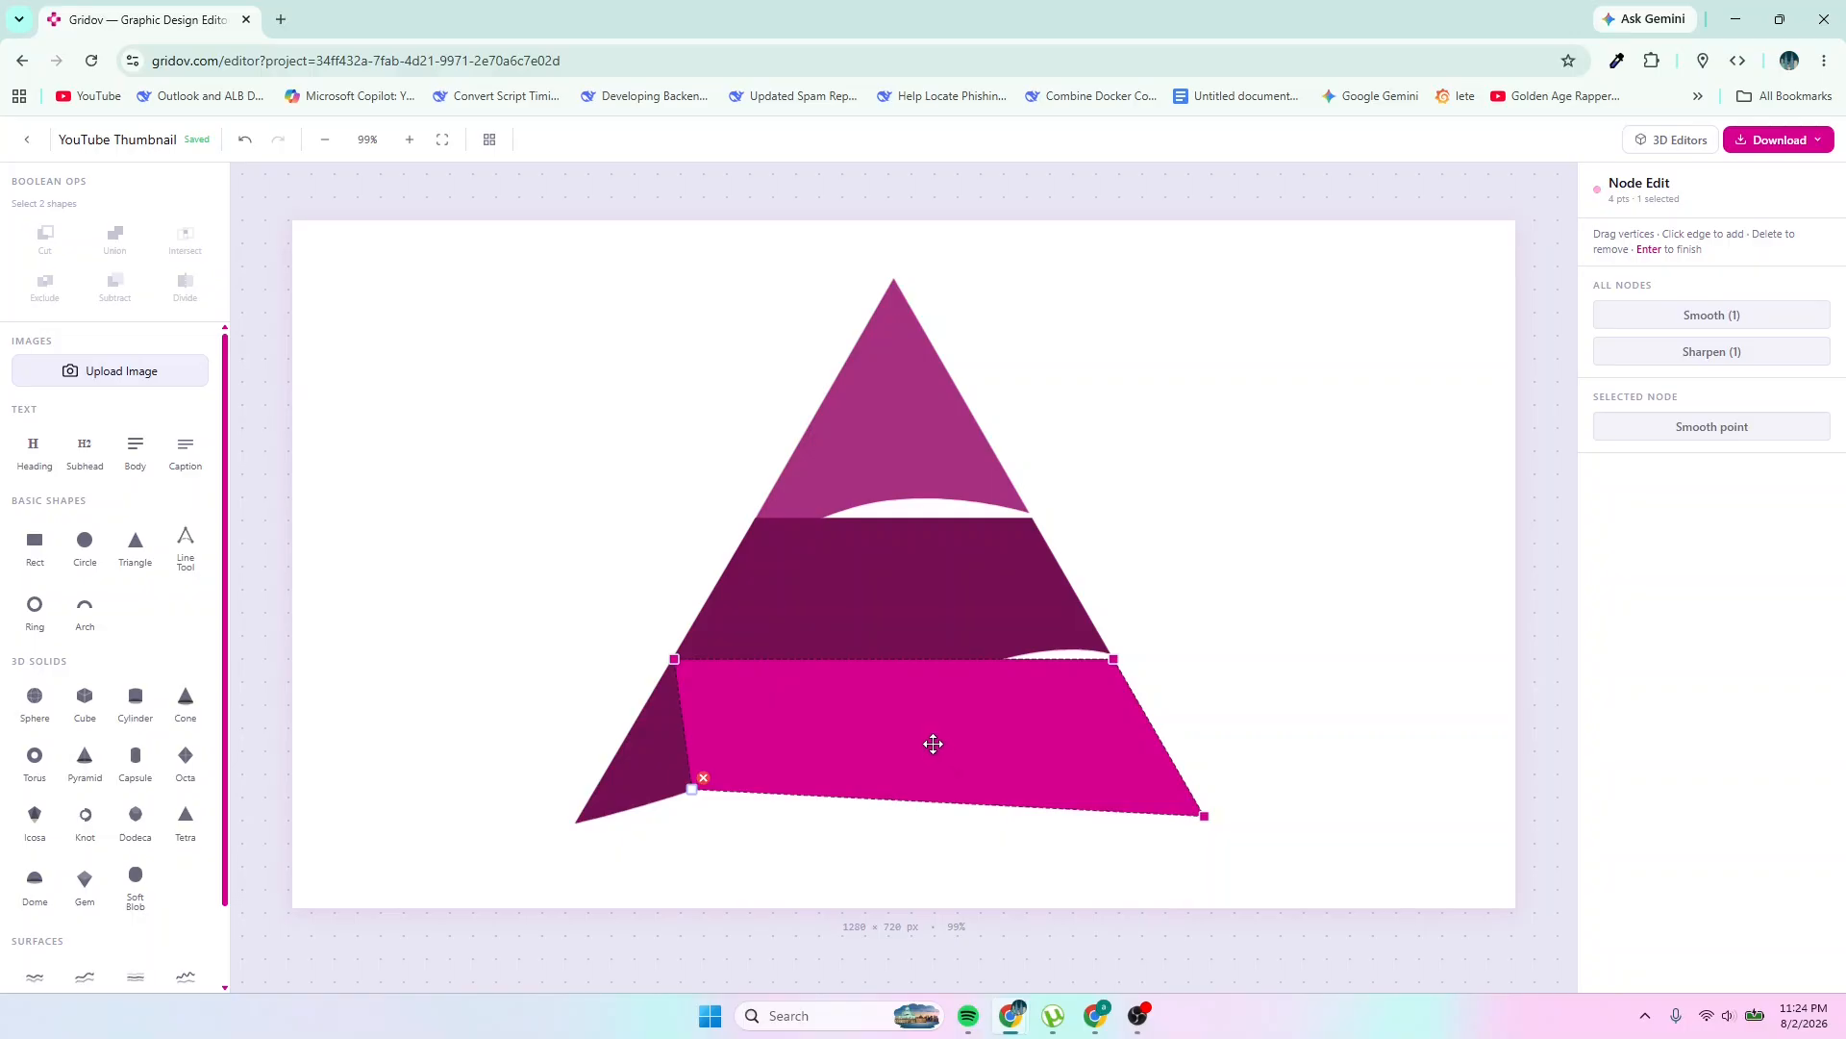
pyautogui.moveTo(674, 658); pyautogui.dragTo(895, 686)
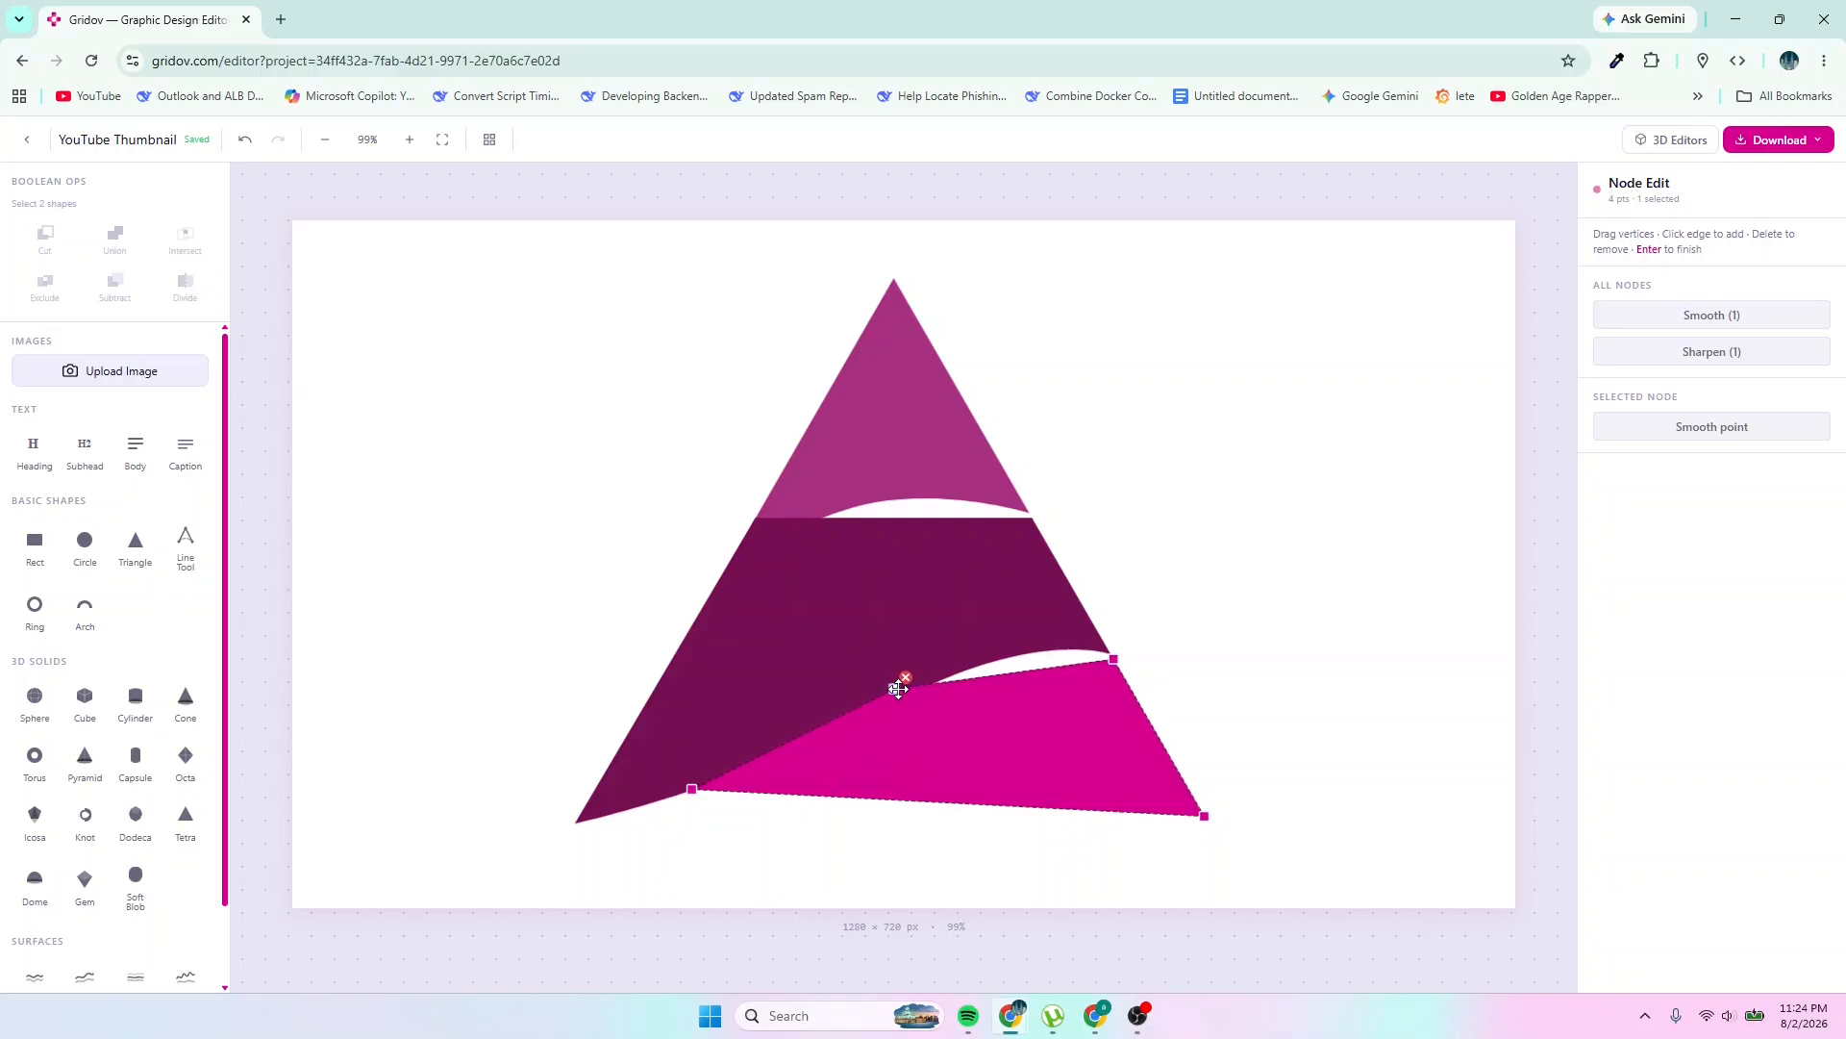
pyautogui.click(1712, 323)
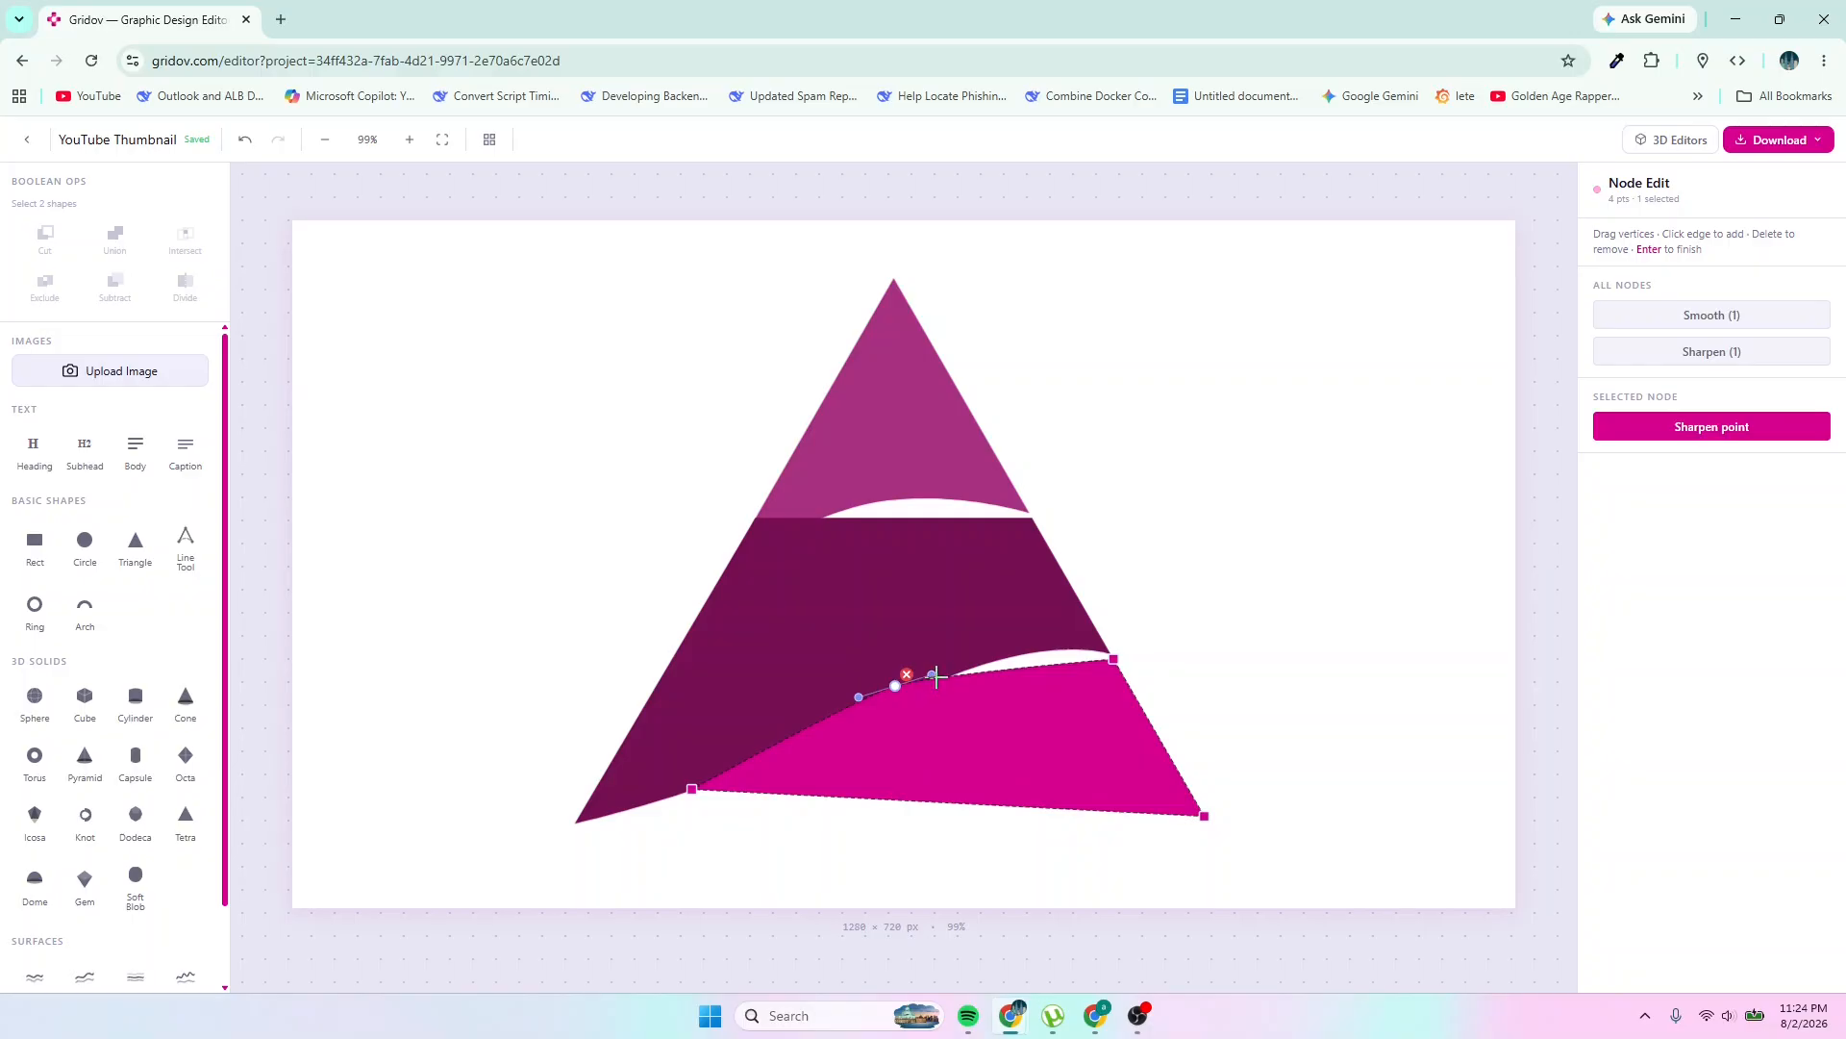
pyautogui.moveTo(935, 674); pyautogui.dragTo(1045, 602)
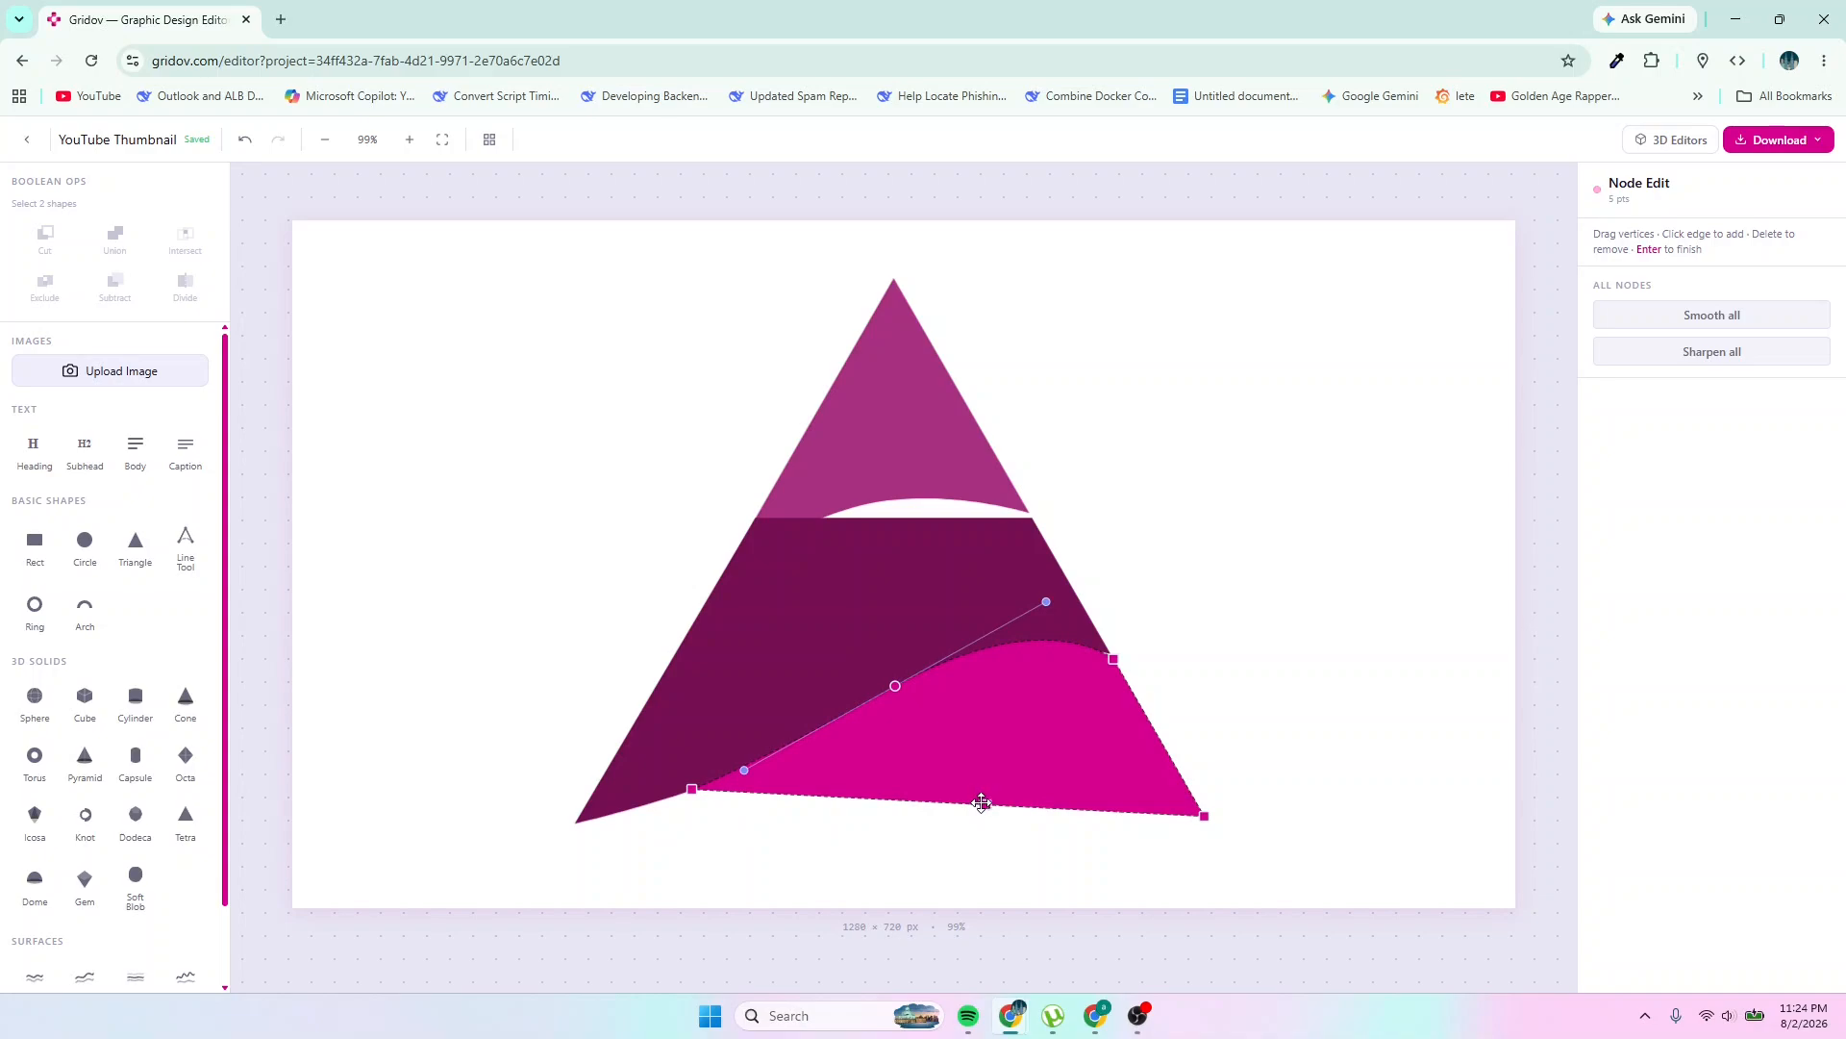
# Add a point on the bottom tier's lower edge, pull it upward and smooth it into a wide arch
pyautogui.moveTo(981, 802); pyautogui.dragTo(910, 715)
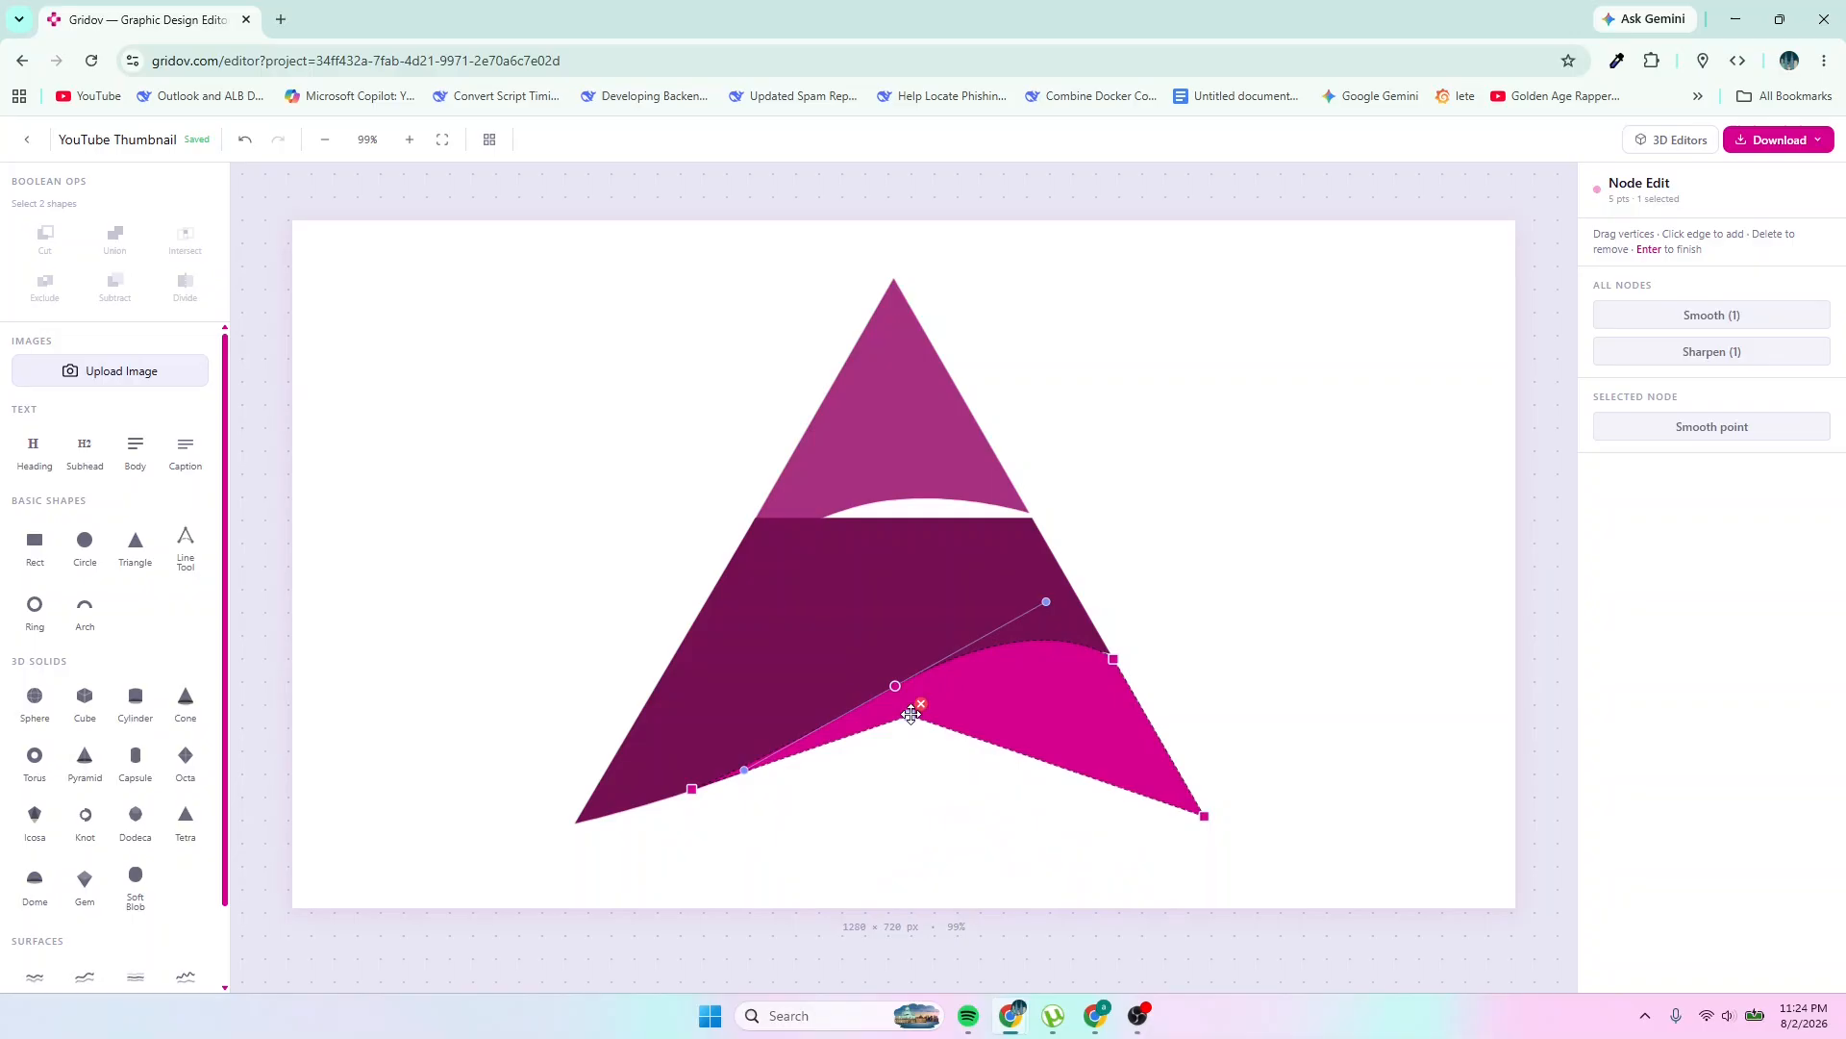
pyautogui.click(1716, 320)
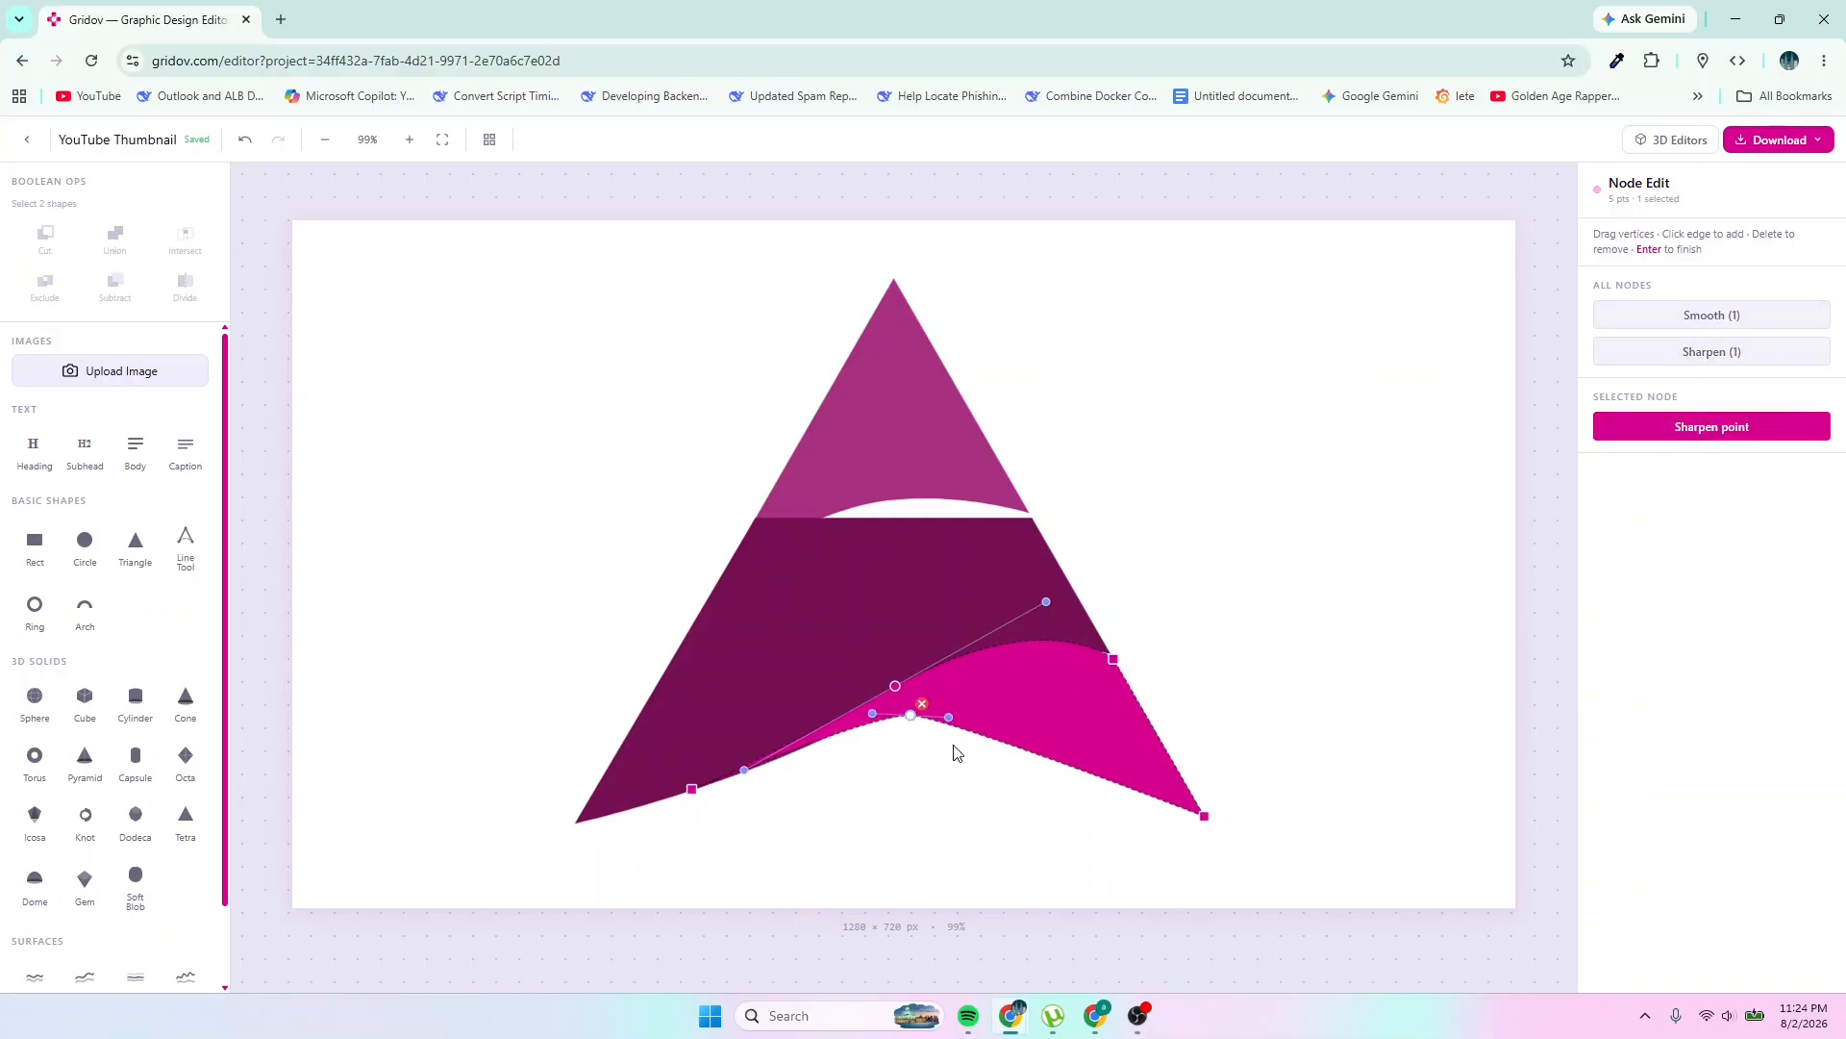
pyautogui.moveTo(949, 717); pyautogui.dragTo(1000, 698)
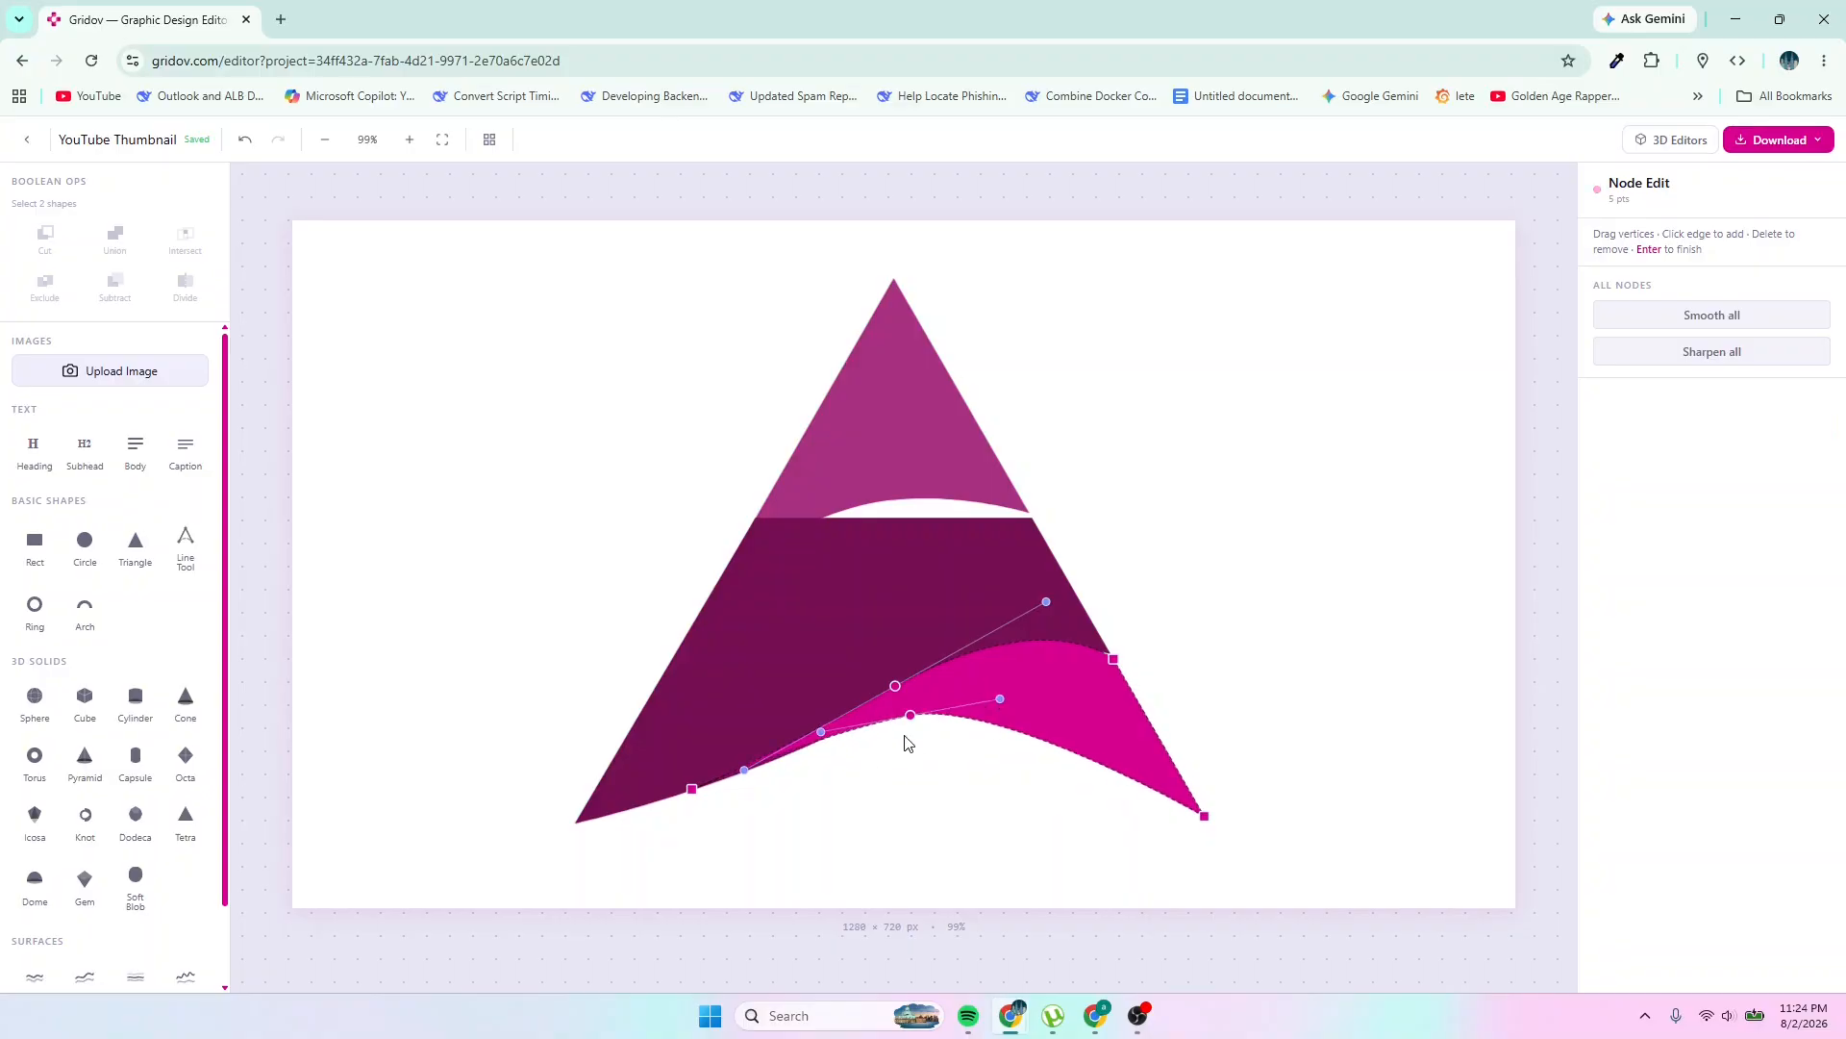
pyautogui.moveTo(896, 726); pyautogui.dragTo(858, 740)
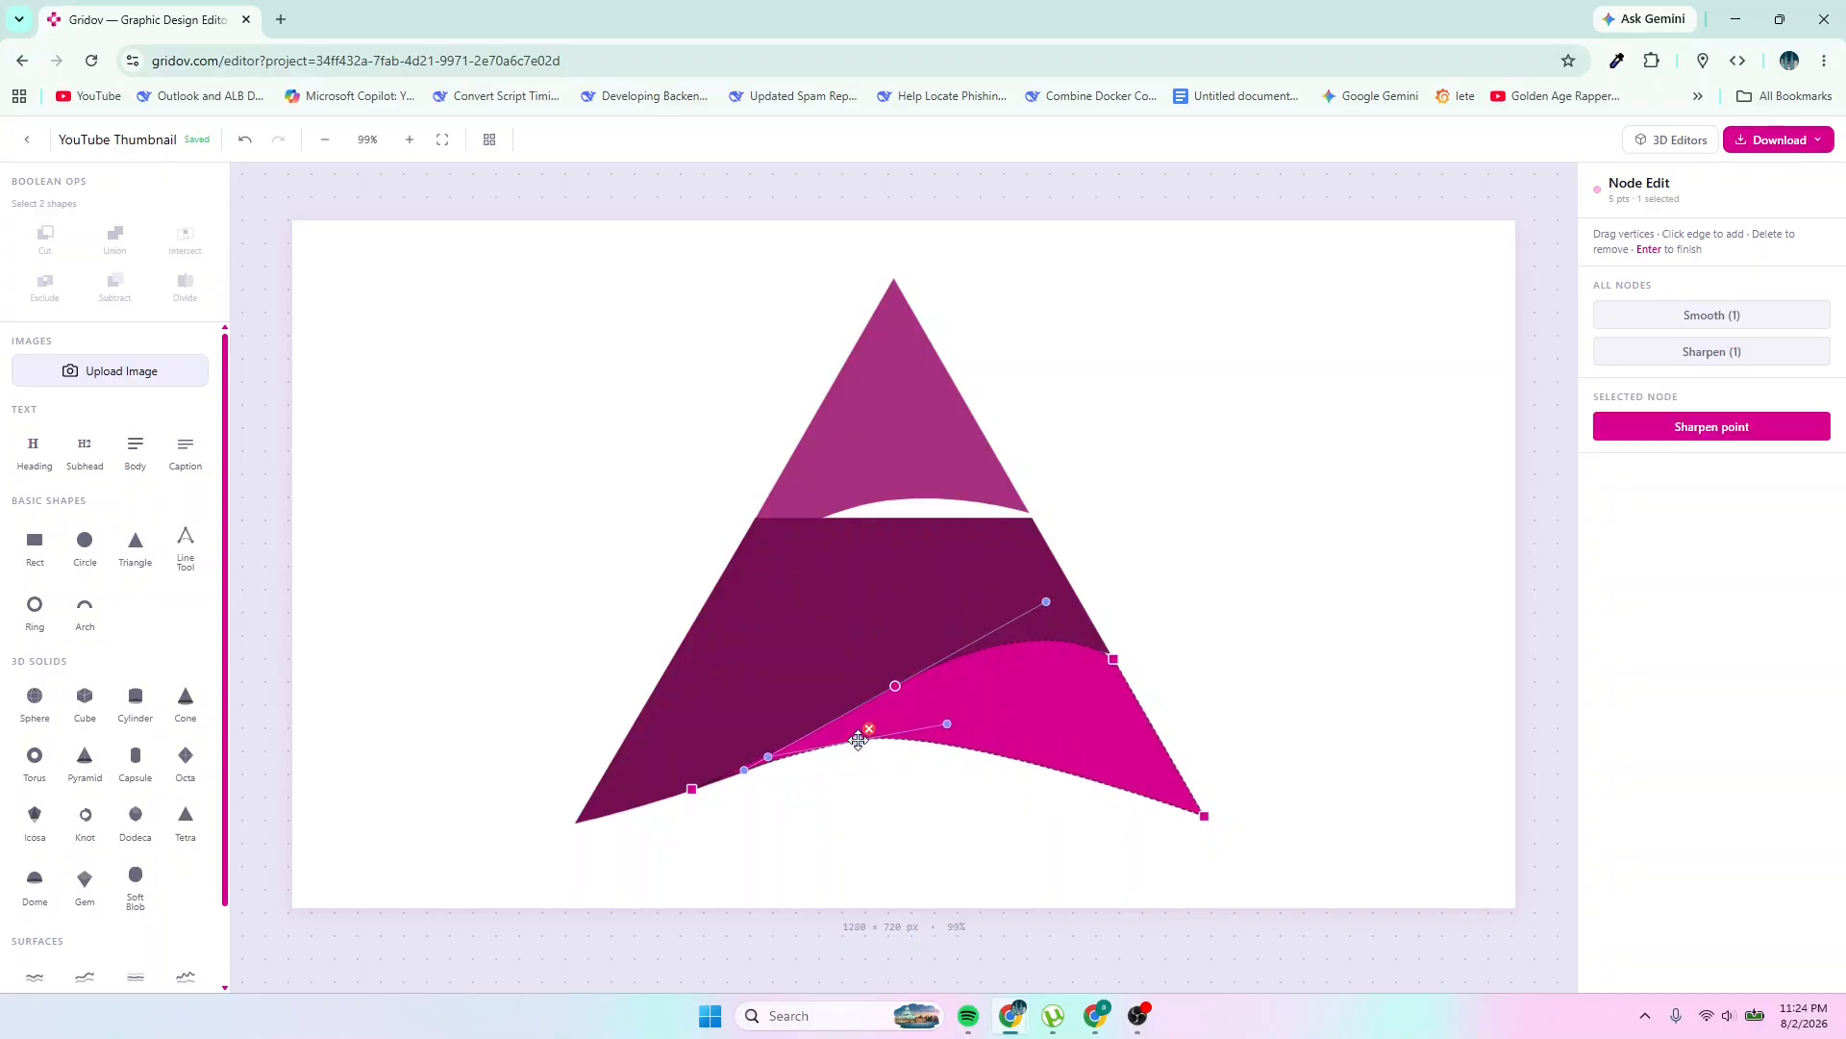
# Nudge the bottom tier's left end node slightly and add a smooth node on the right half of its arched lower edge
pyautogui.click(696, 787)
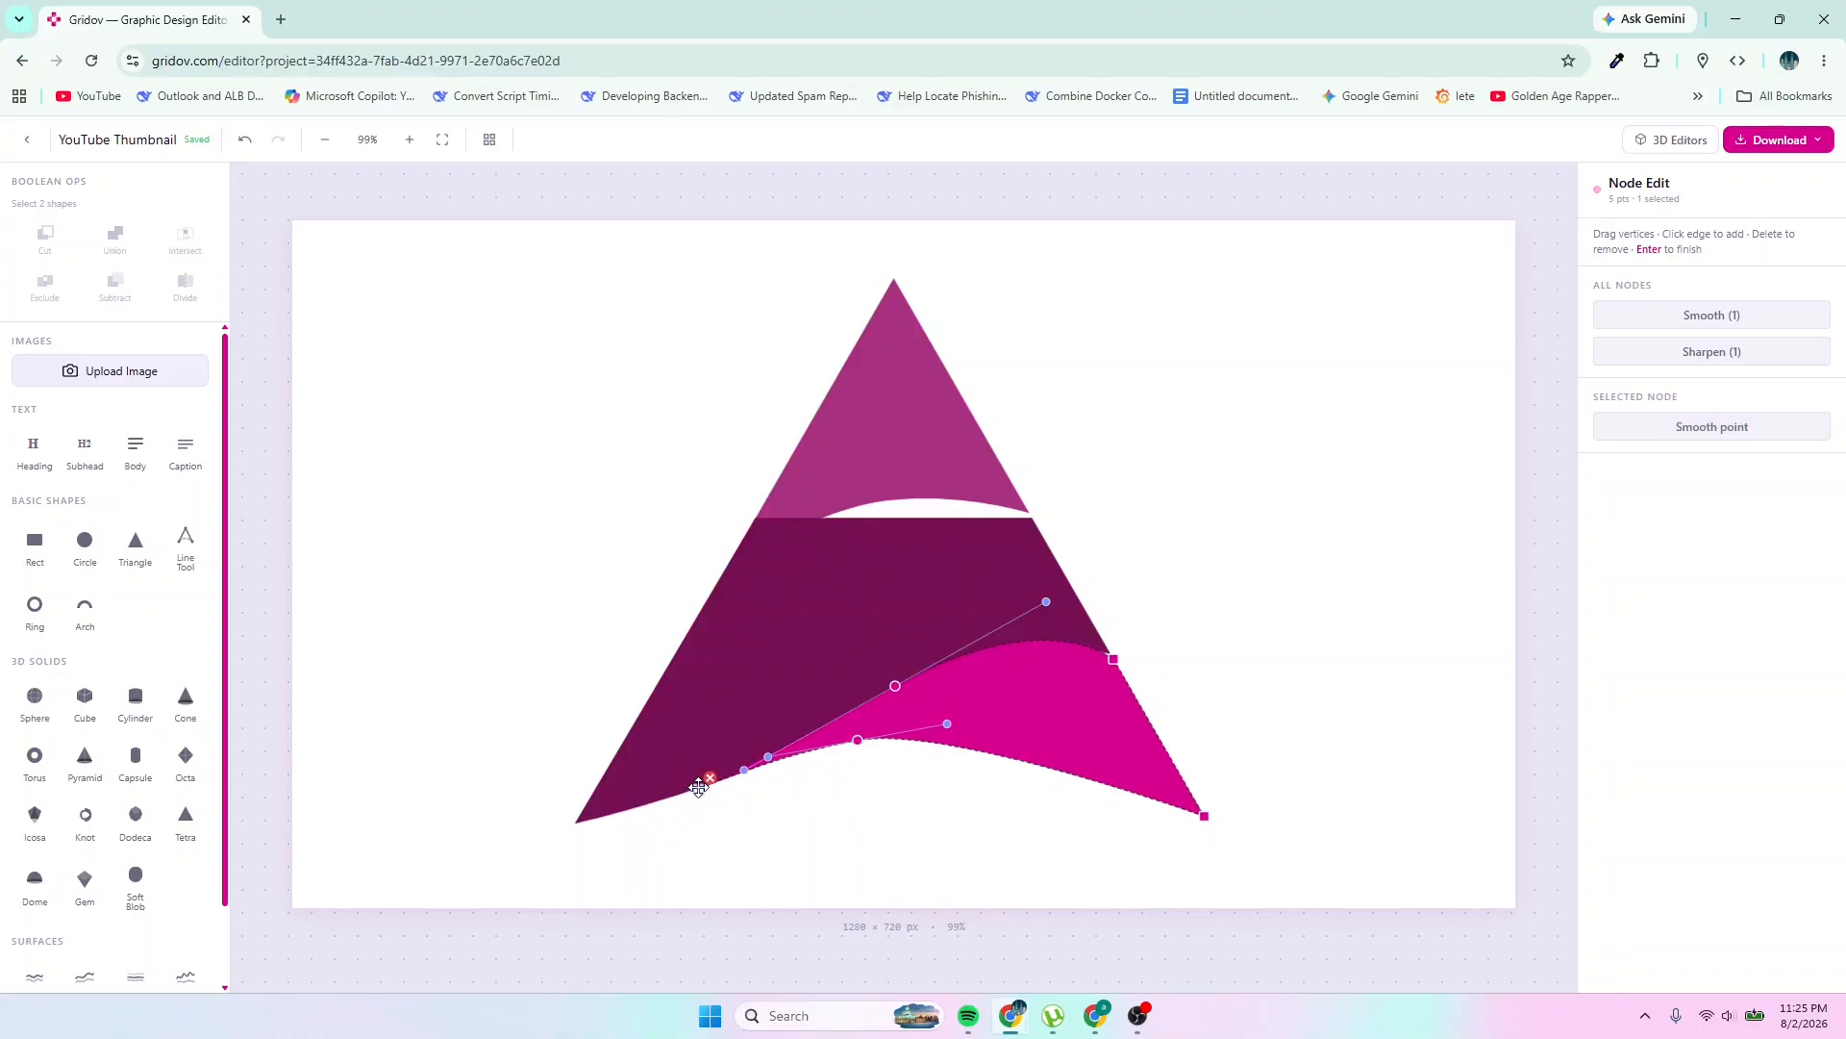
pyautogui.click(796, 822)
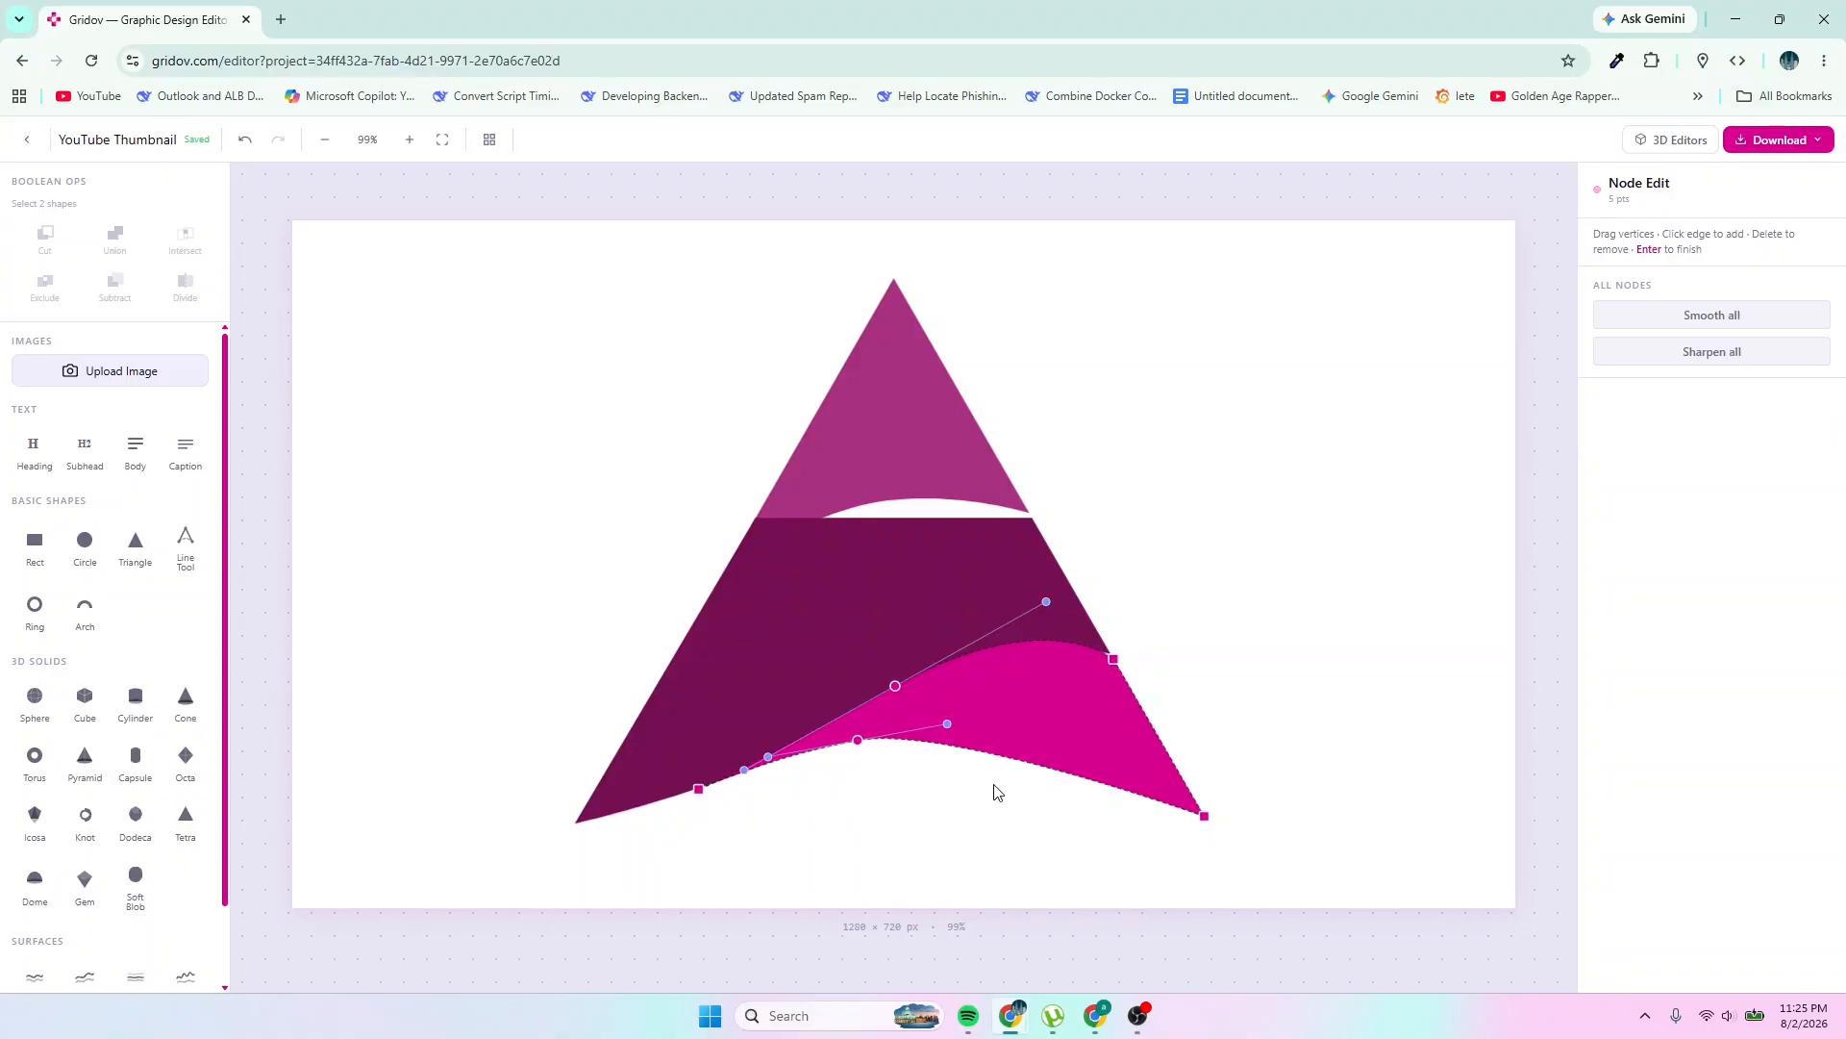
pyautogui.click(1084, 781)
pyautogui.click(1087, 778)
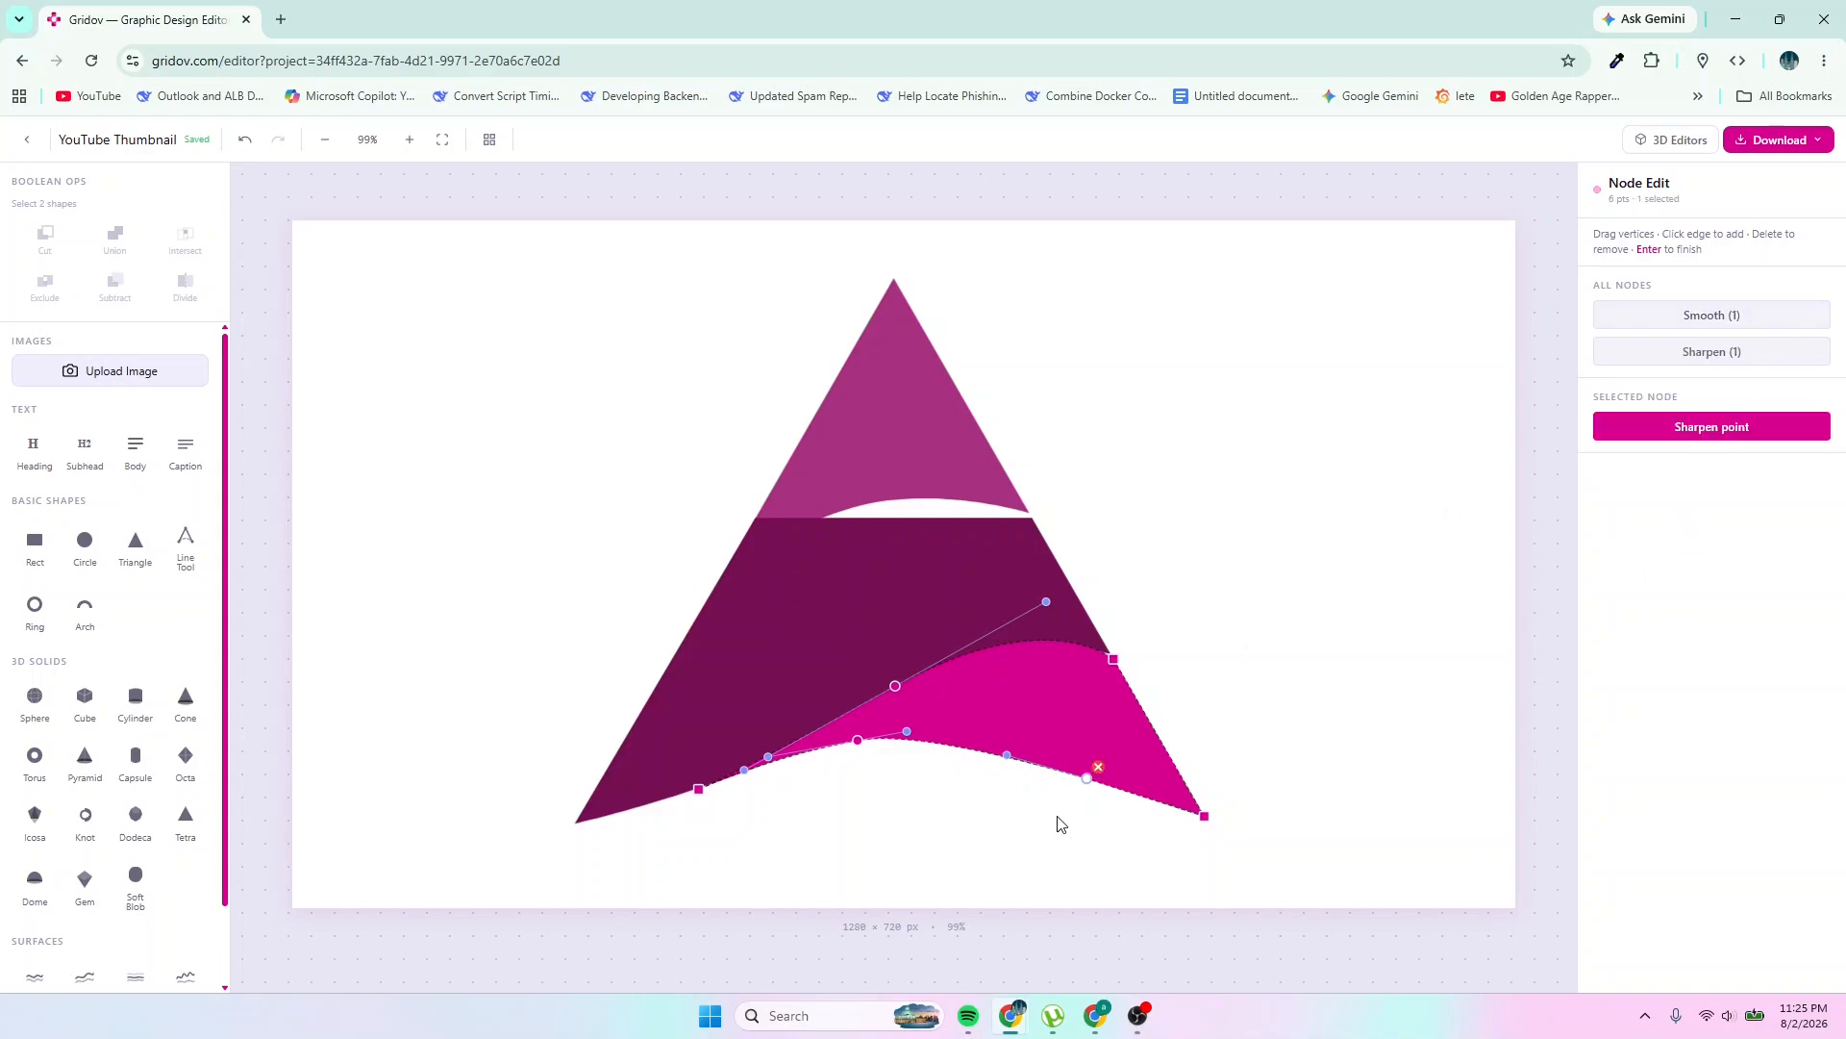
# Reset and re-smooth the node on the right half of the bottom tier's lower edge, stretching its handles into an S-curve that dips near the right corner
pyautogui.click(1006, 760)
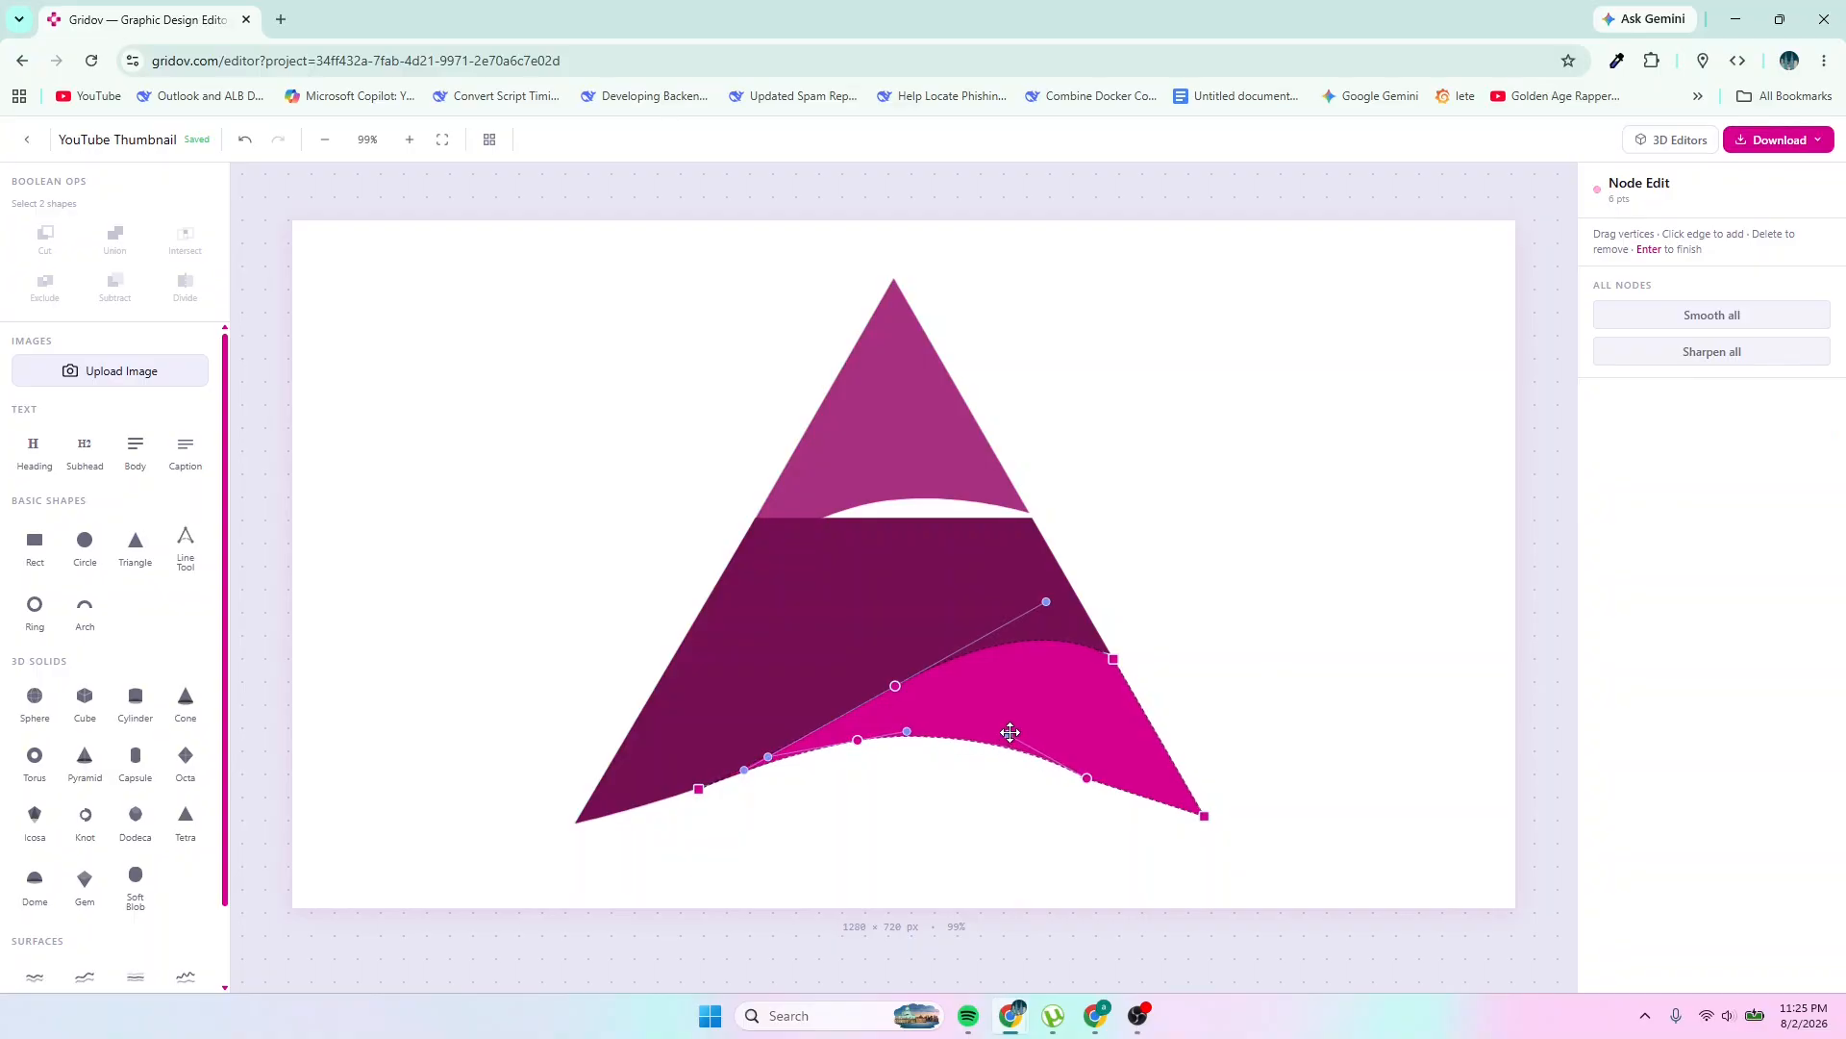
pyautogui.moveTo(1009, 733); pyautogui.dragTo(1016, 716)
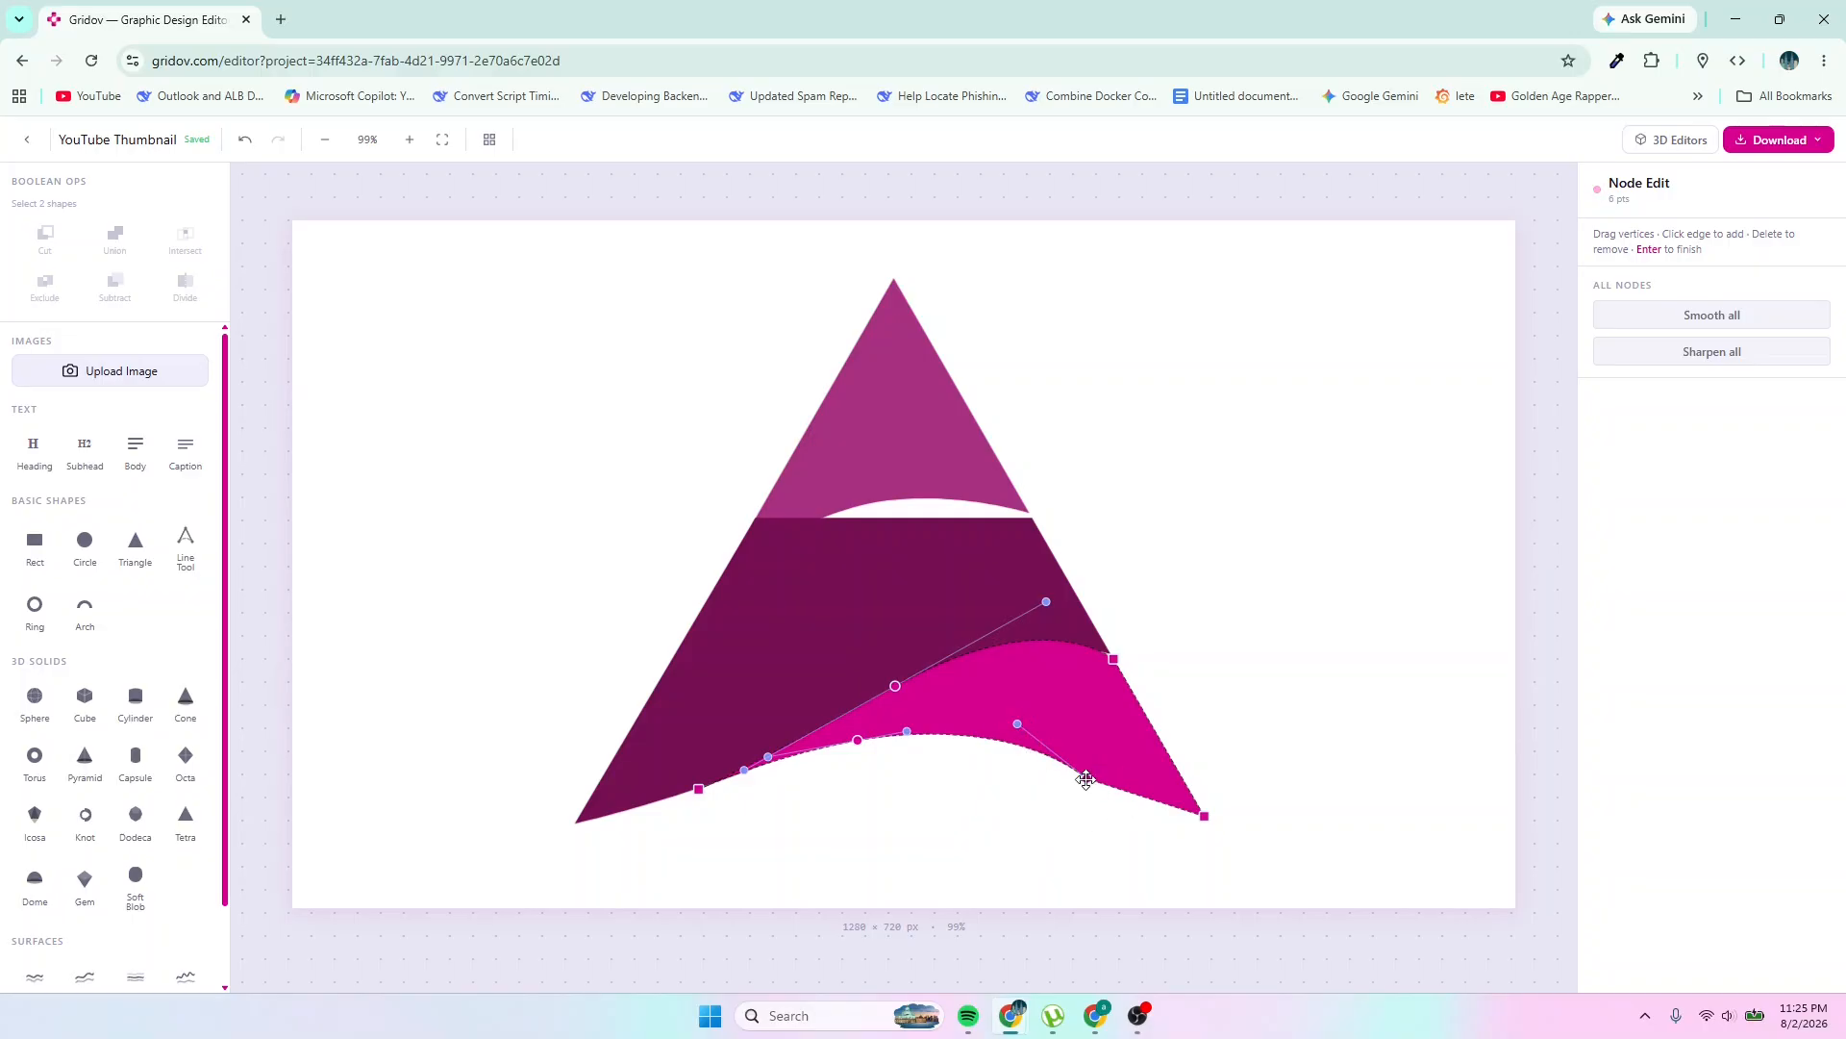
pyautogui.click(1097, 774)
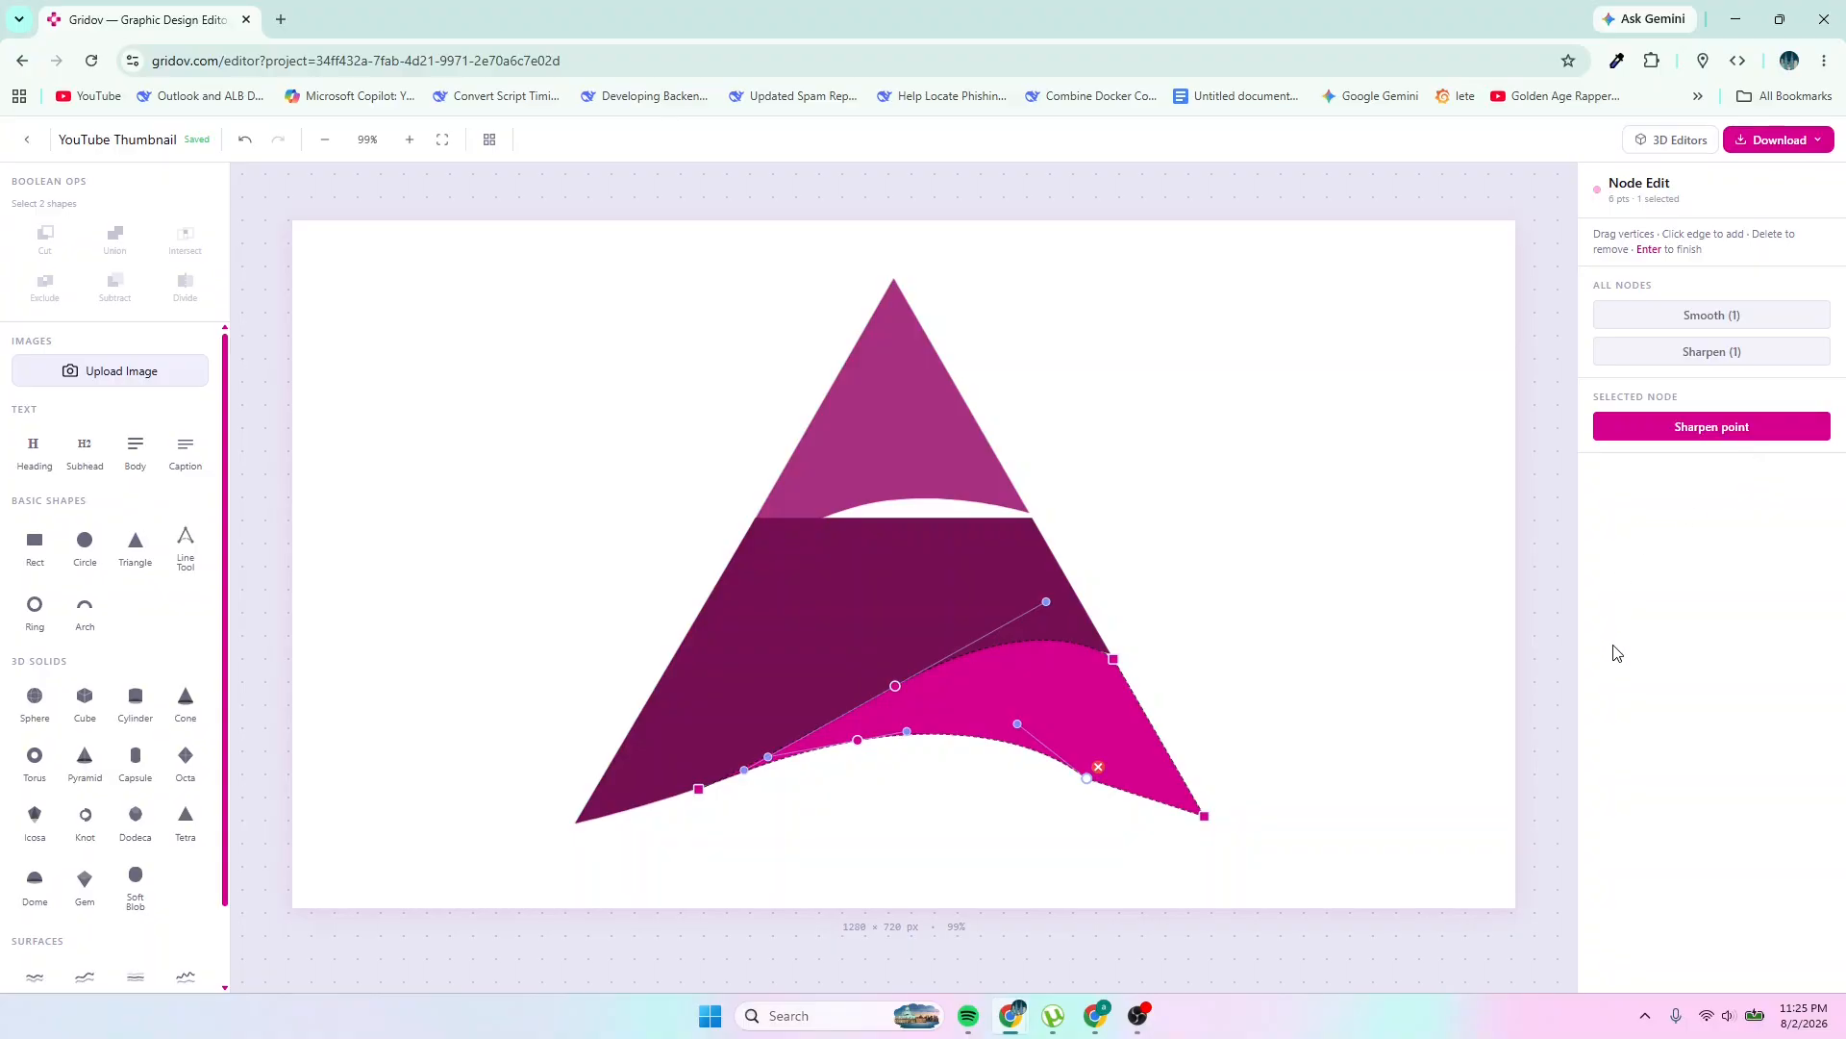
pyautogui.click(1712, 354)
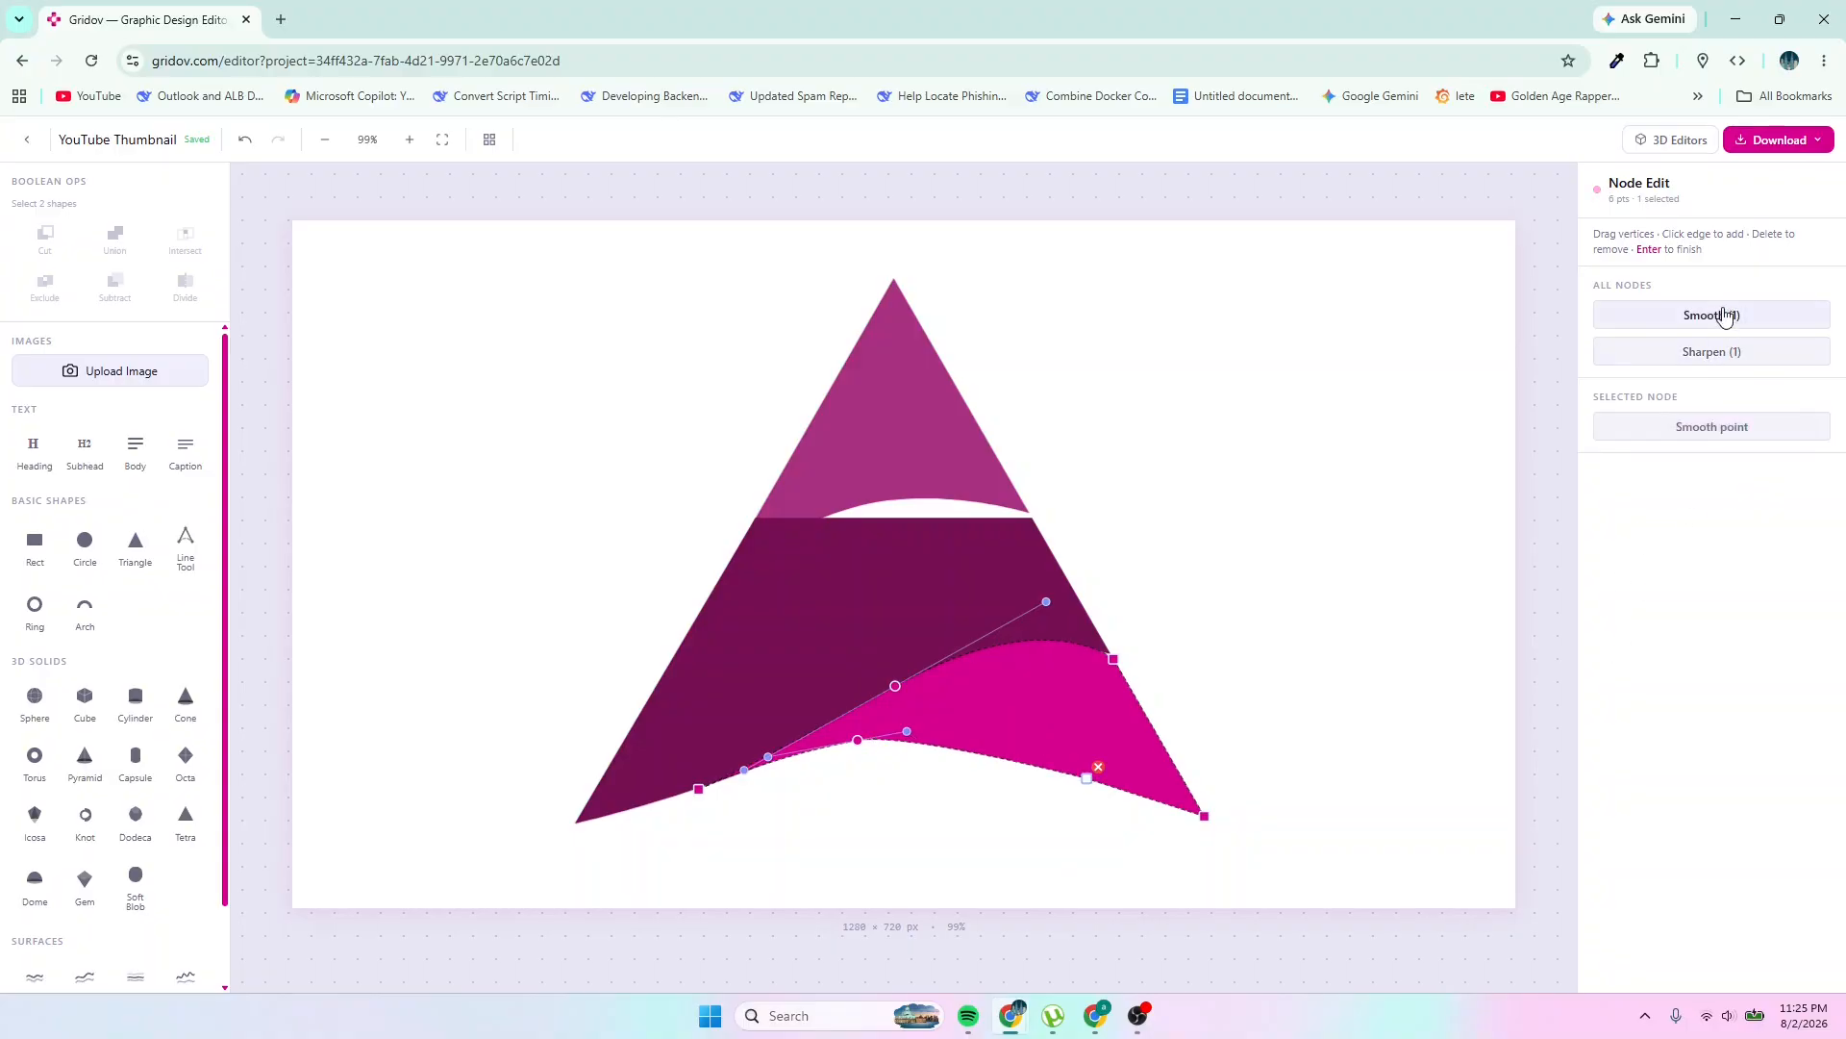
pyautogui.click(1721, 316)
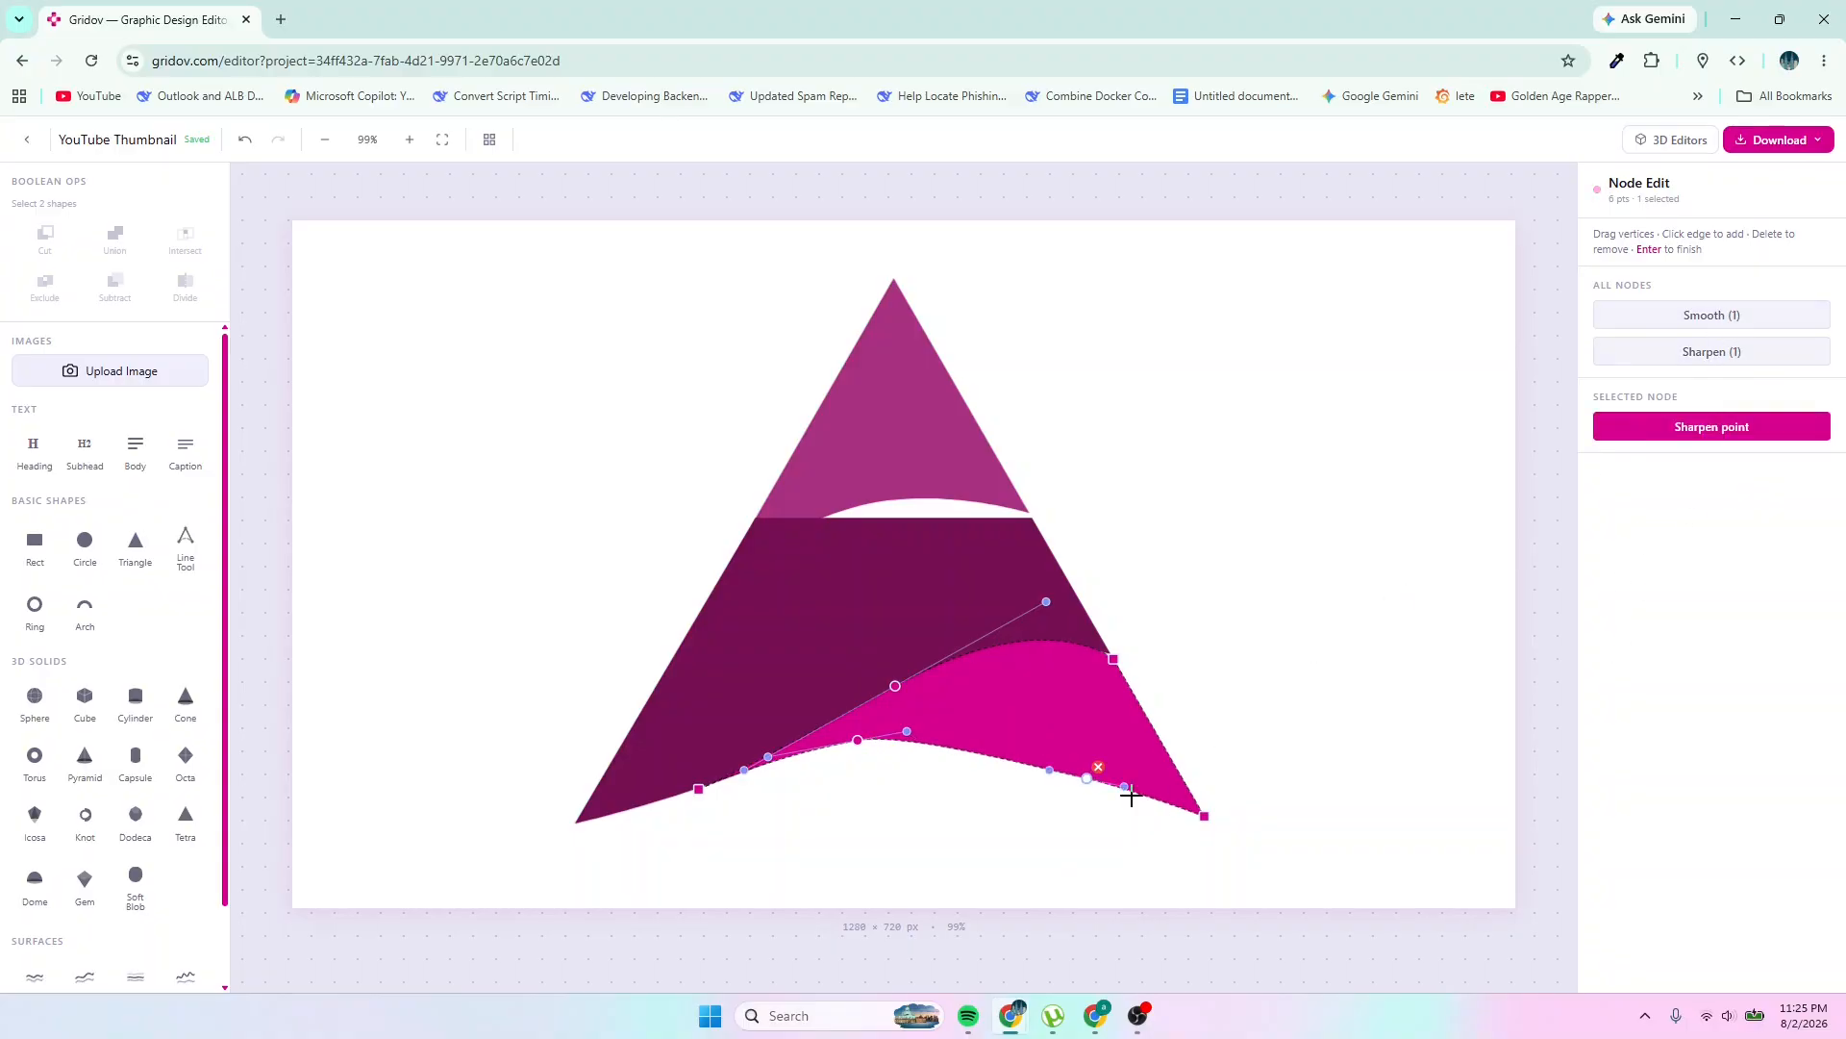
pyautogui.moveTo(1124, 787); pyautogui.dragTo(1175, 843)
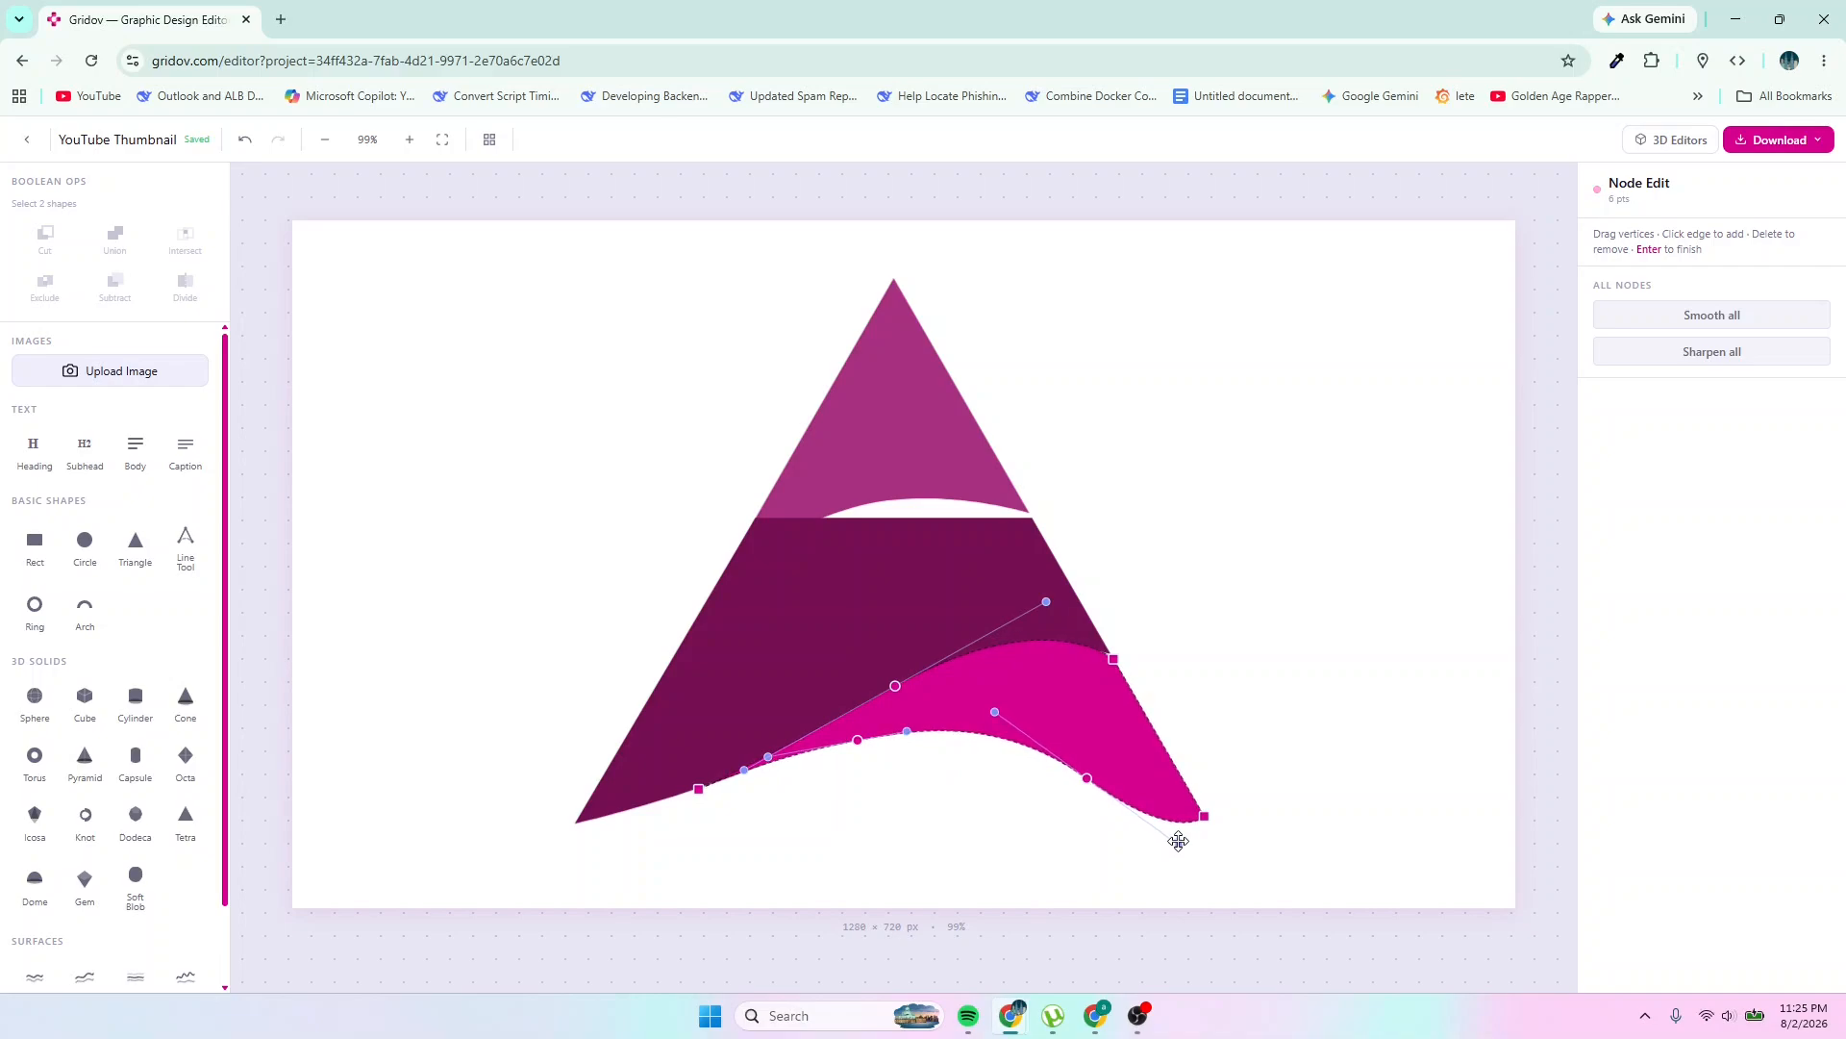
pyautogui.click(1086, 777)
pyautogui.moveTo(1084, 778); pyautogui.dragTo(1079, 779)
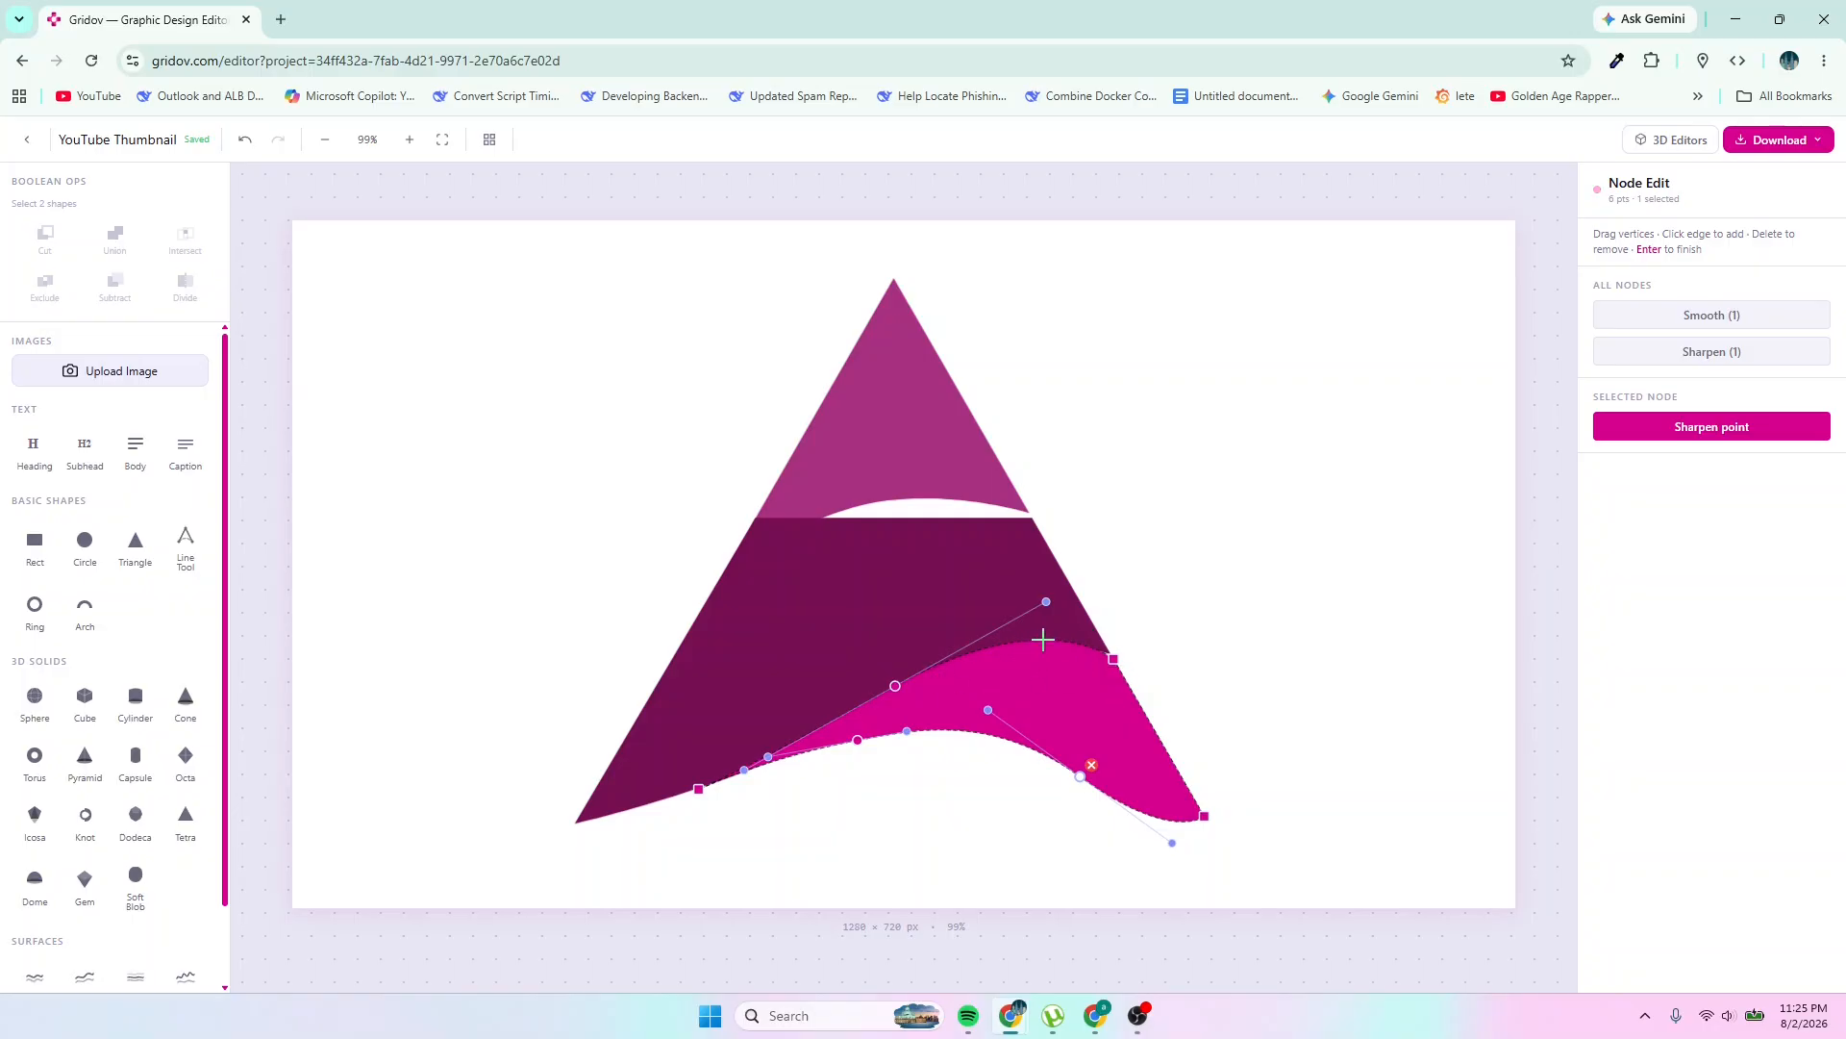
# Add a raised smooth node on the bottom tier's upper edge and adjust the neighbouring nodes and handles to form a tall rounded hump
pyautogui.moveTo(1046, 604)
pyautogui.mouseDown()
pyautogui.moveTo(1097, 576)
pyautogui.moveTo(1036, 627)
pyautogui.moveTo(1039, 587)
pyautogui.mouseUp()
pyautogui.click(1740, 356)
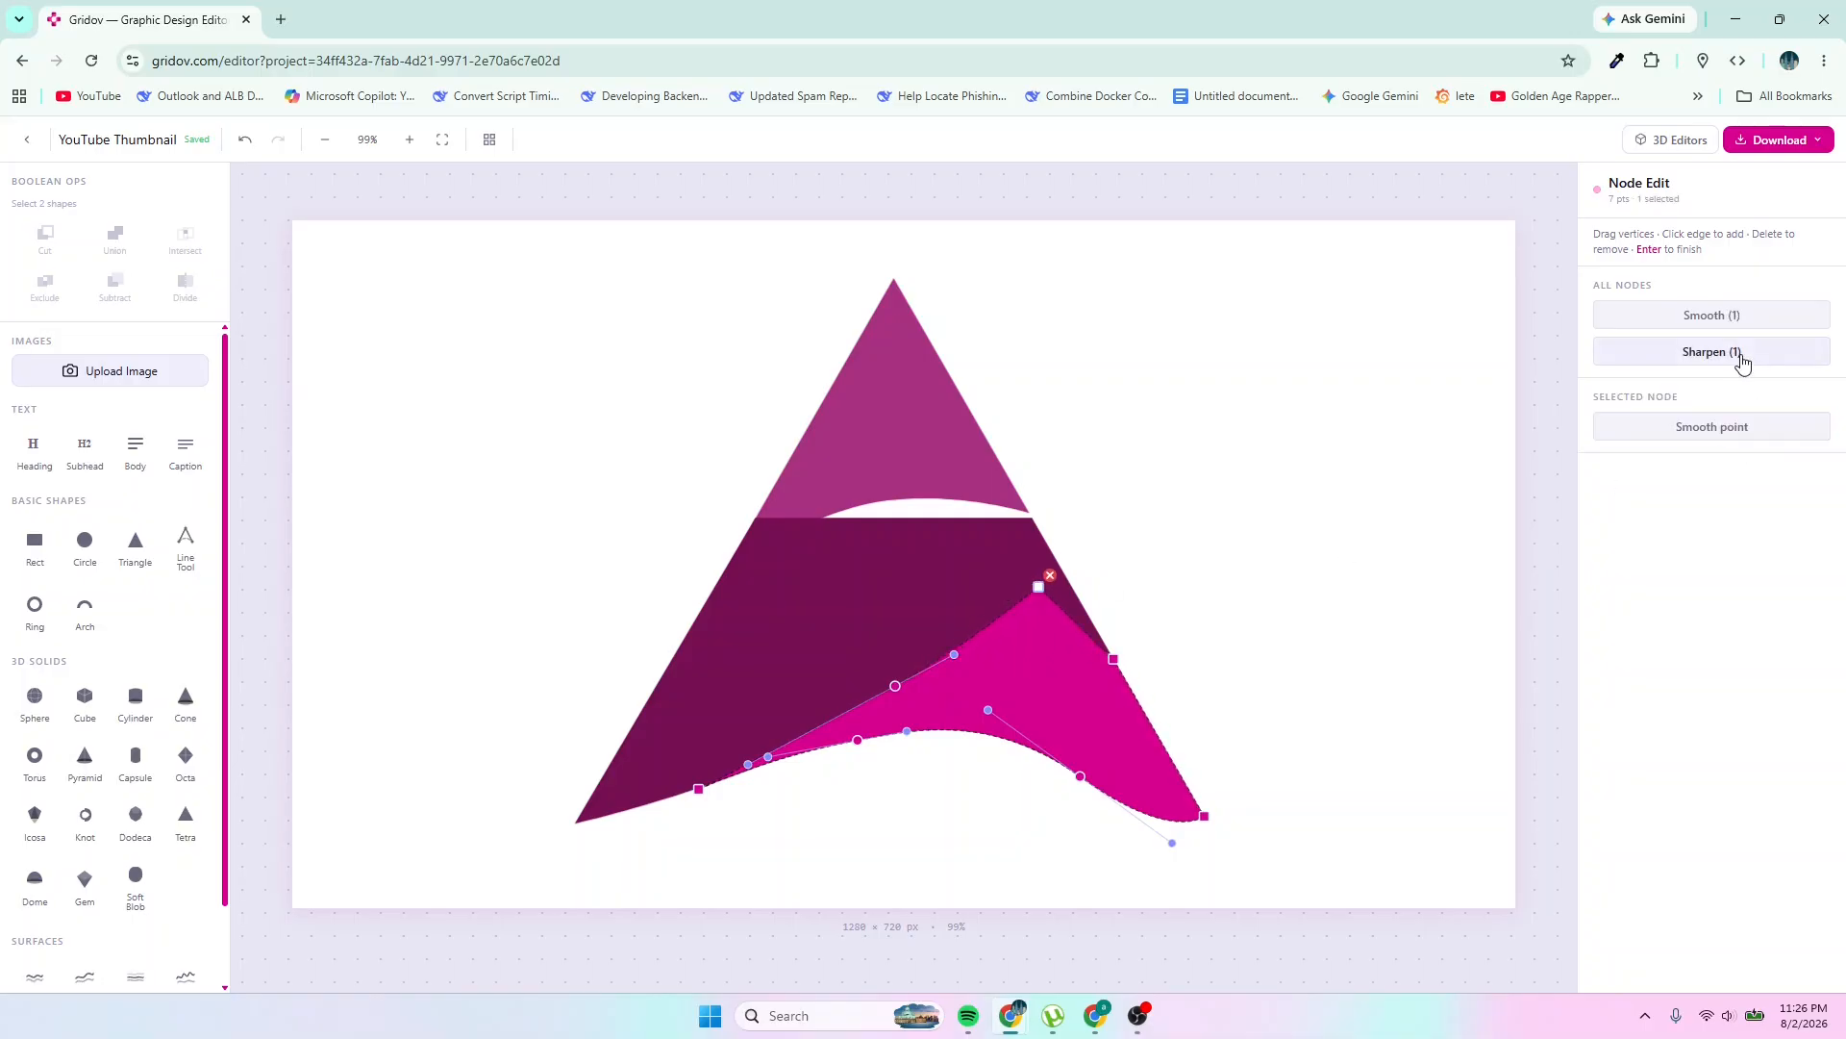
pyautogui.click(1731, 315)
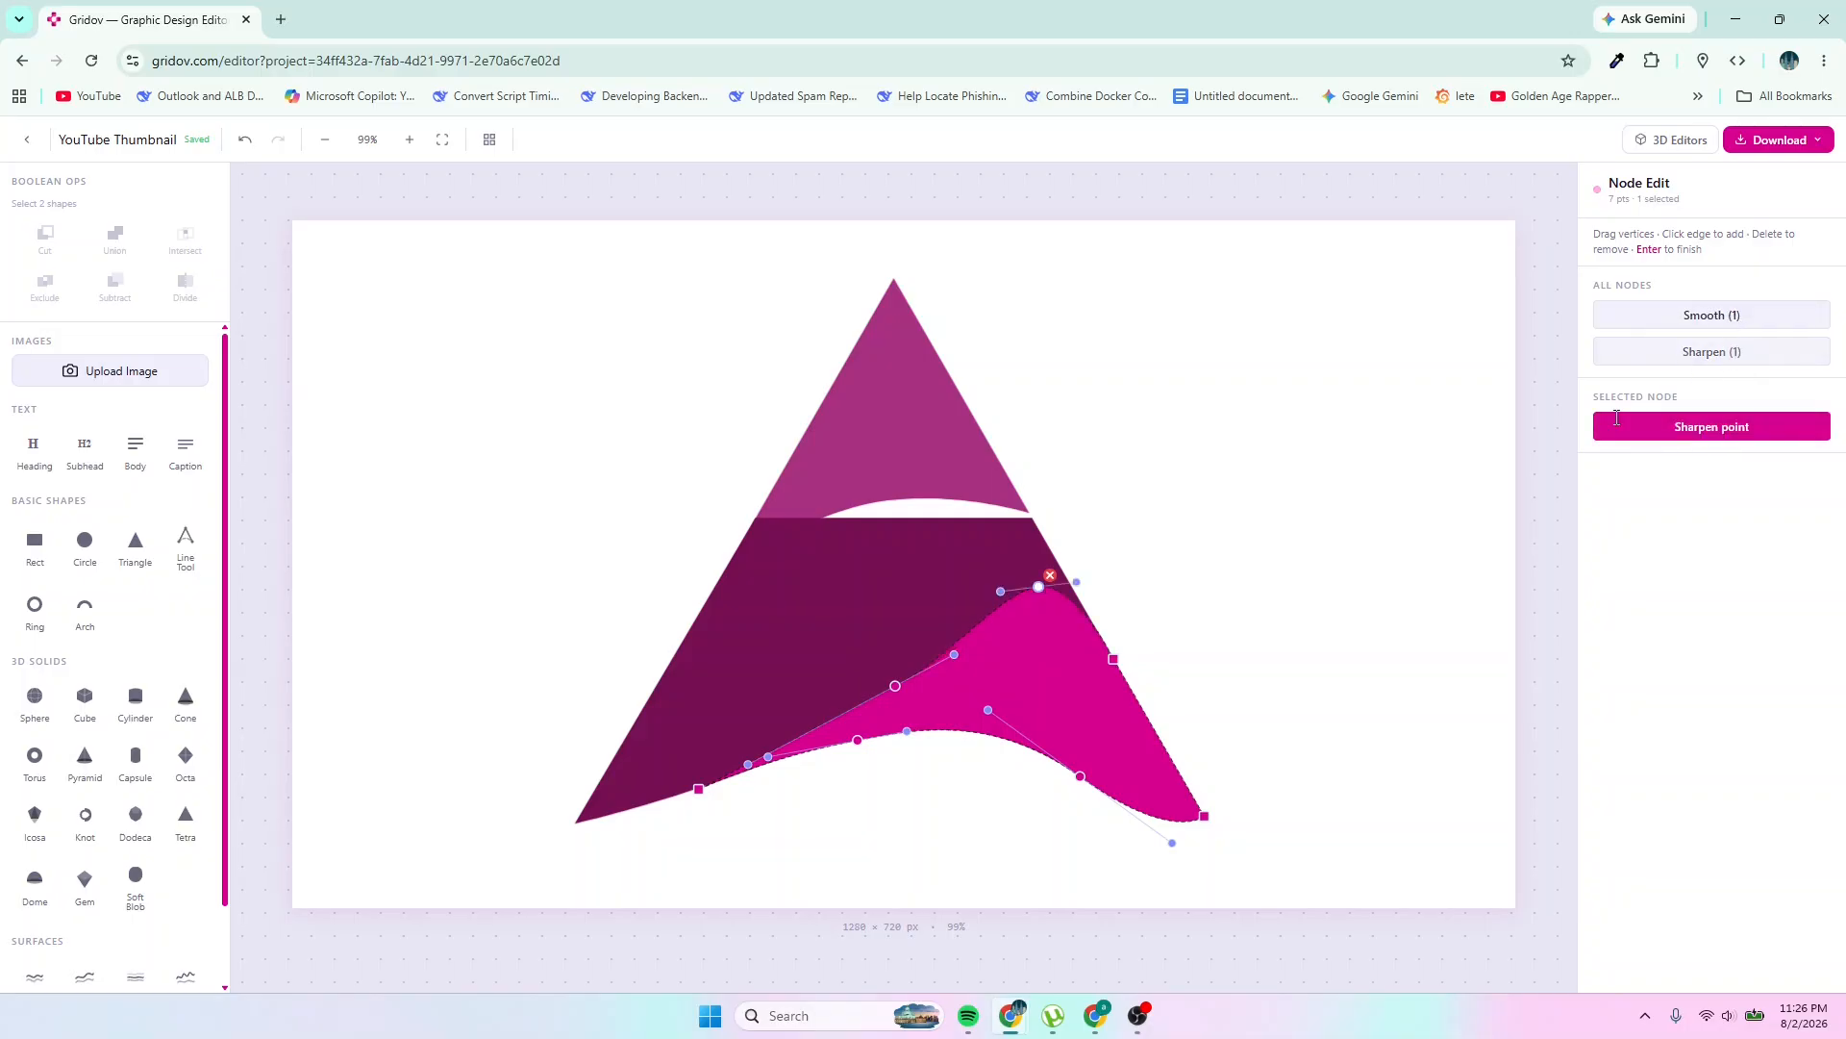
pyautogui.moveTo(1076, 581); pyautogui.dragTo(1034, 581)
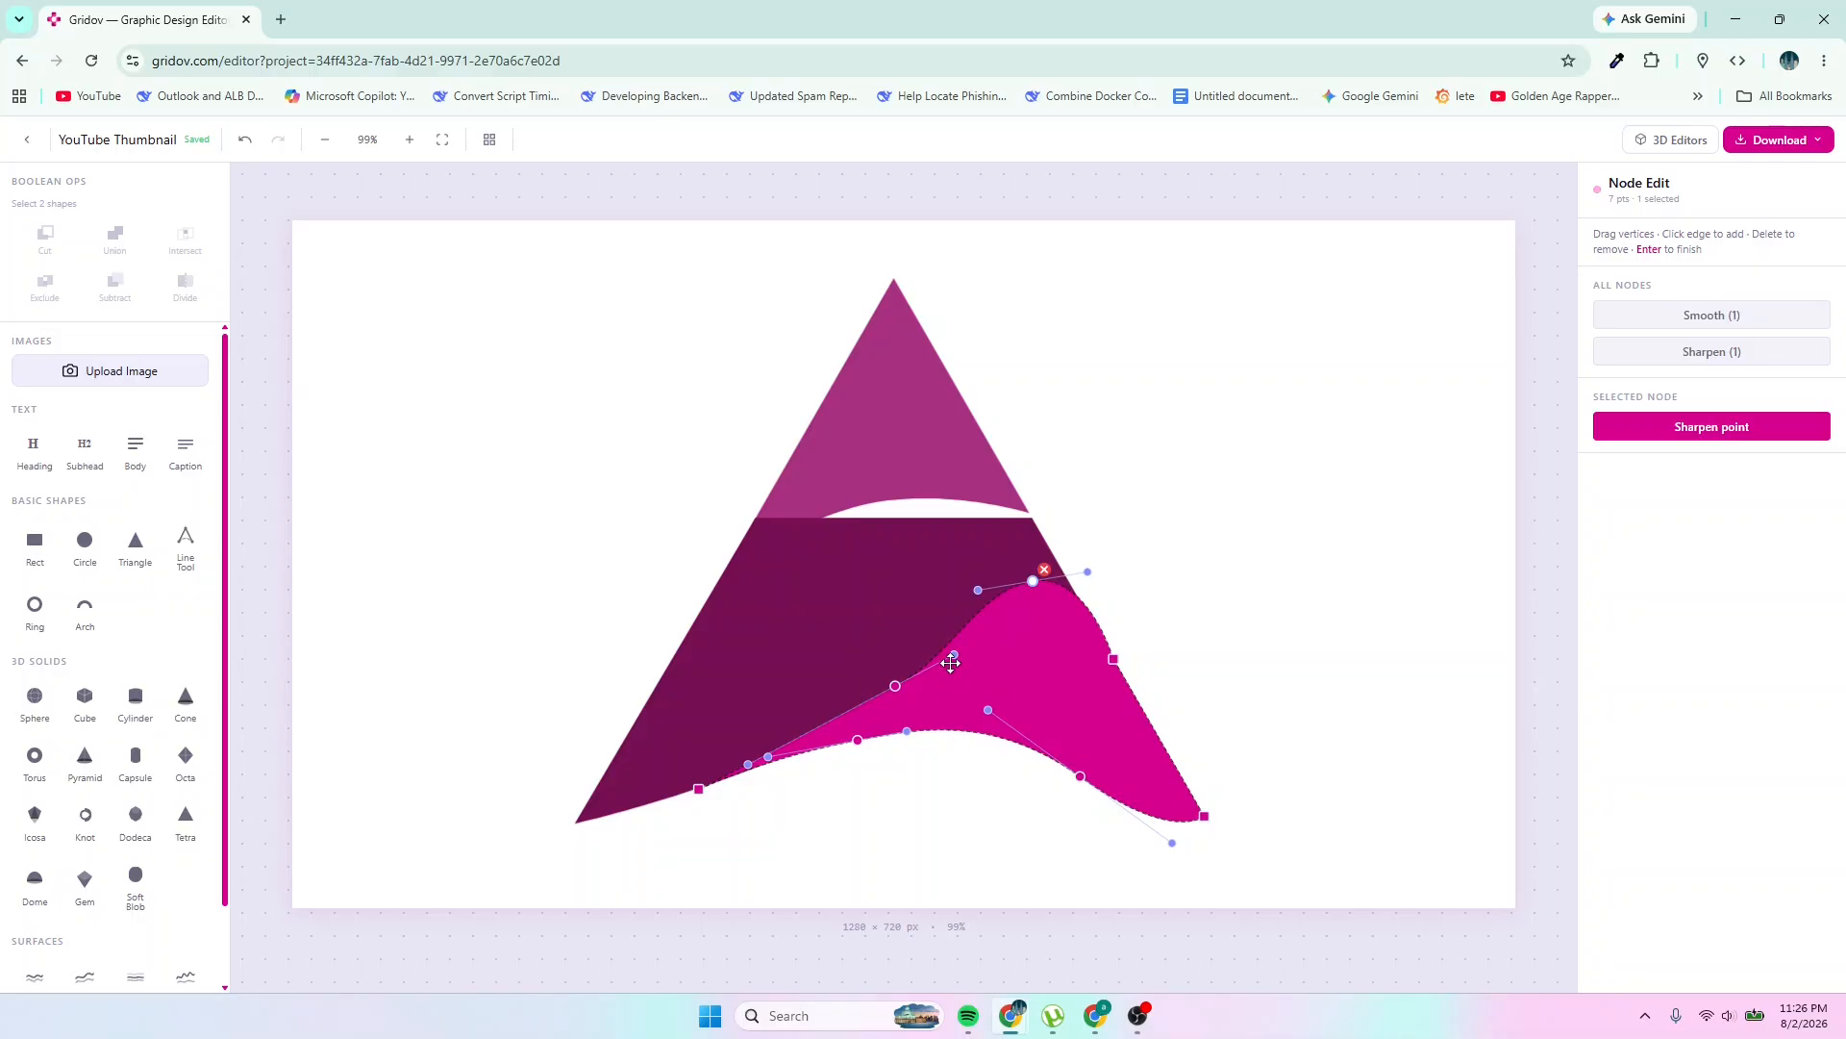
pyautogui.moveTo(951, 664)
pyautogui.mouseDown()
pyautogui.moveTo(942, 643)
pyautogui.moveTo(893, 694)
pyautogui.moveTo(935, 649)
pyautogui.mouseUp()
pyautogui.moveTo(977, 591)
pyautogui.mouseDown()
pyautogui.moveTo(939, 592)
pyautogui.moveTo(1031, 581)
pyautogui.moveTo(913, 582)
pyautogui.moveTo(1010, 587)
pyautogui.mouseUp()
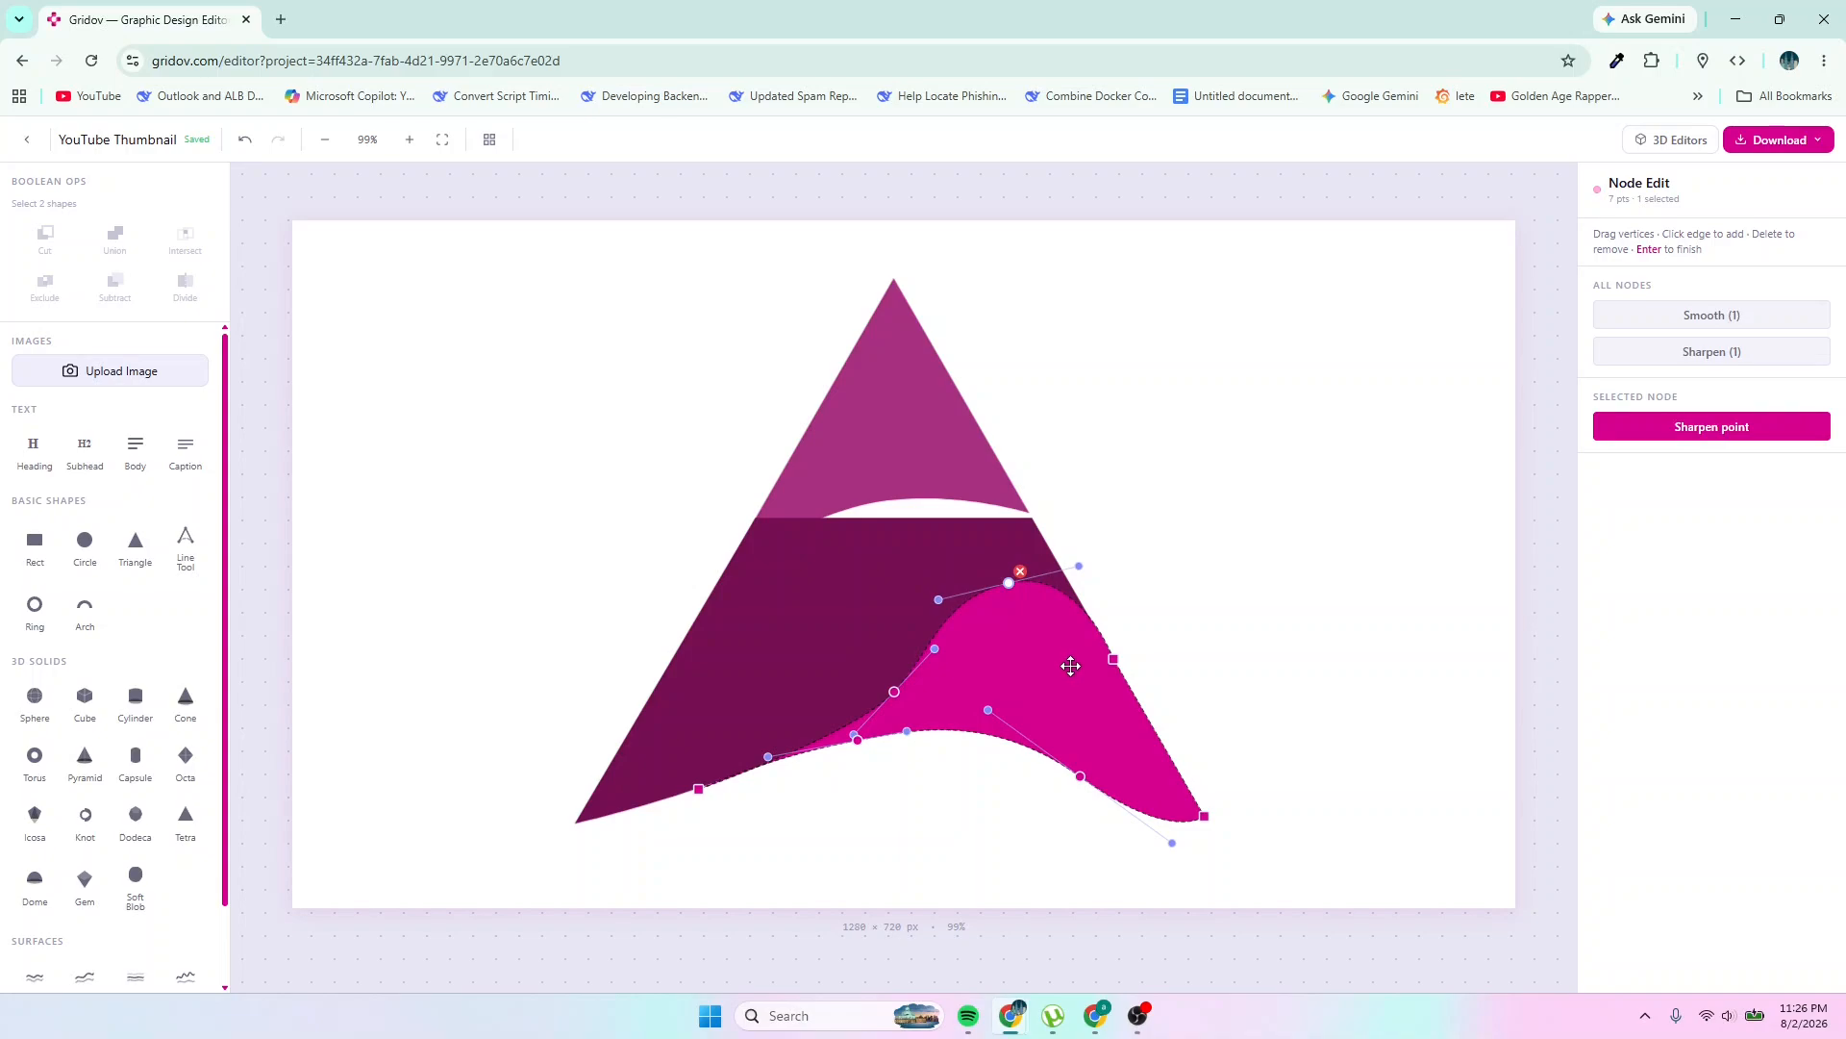
pyautogui.click(1087, 685)
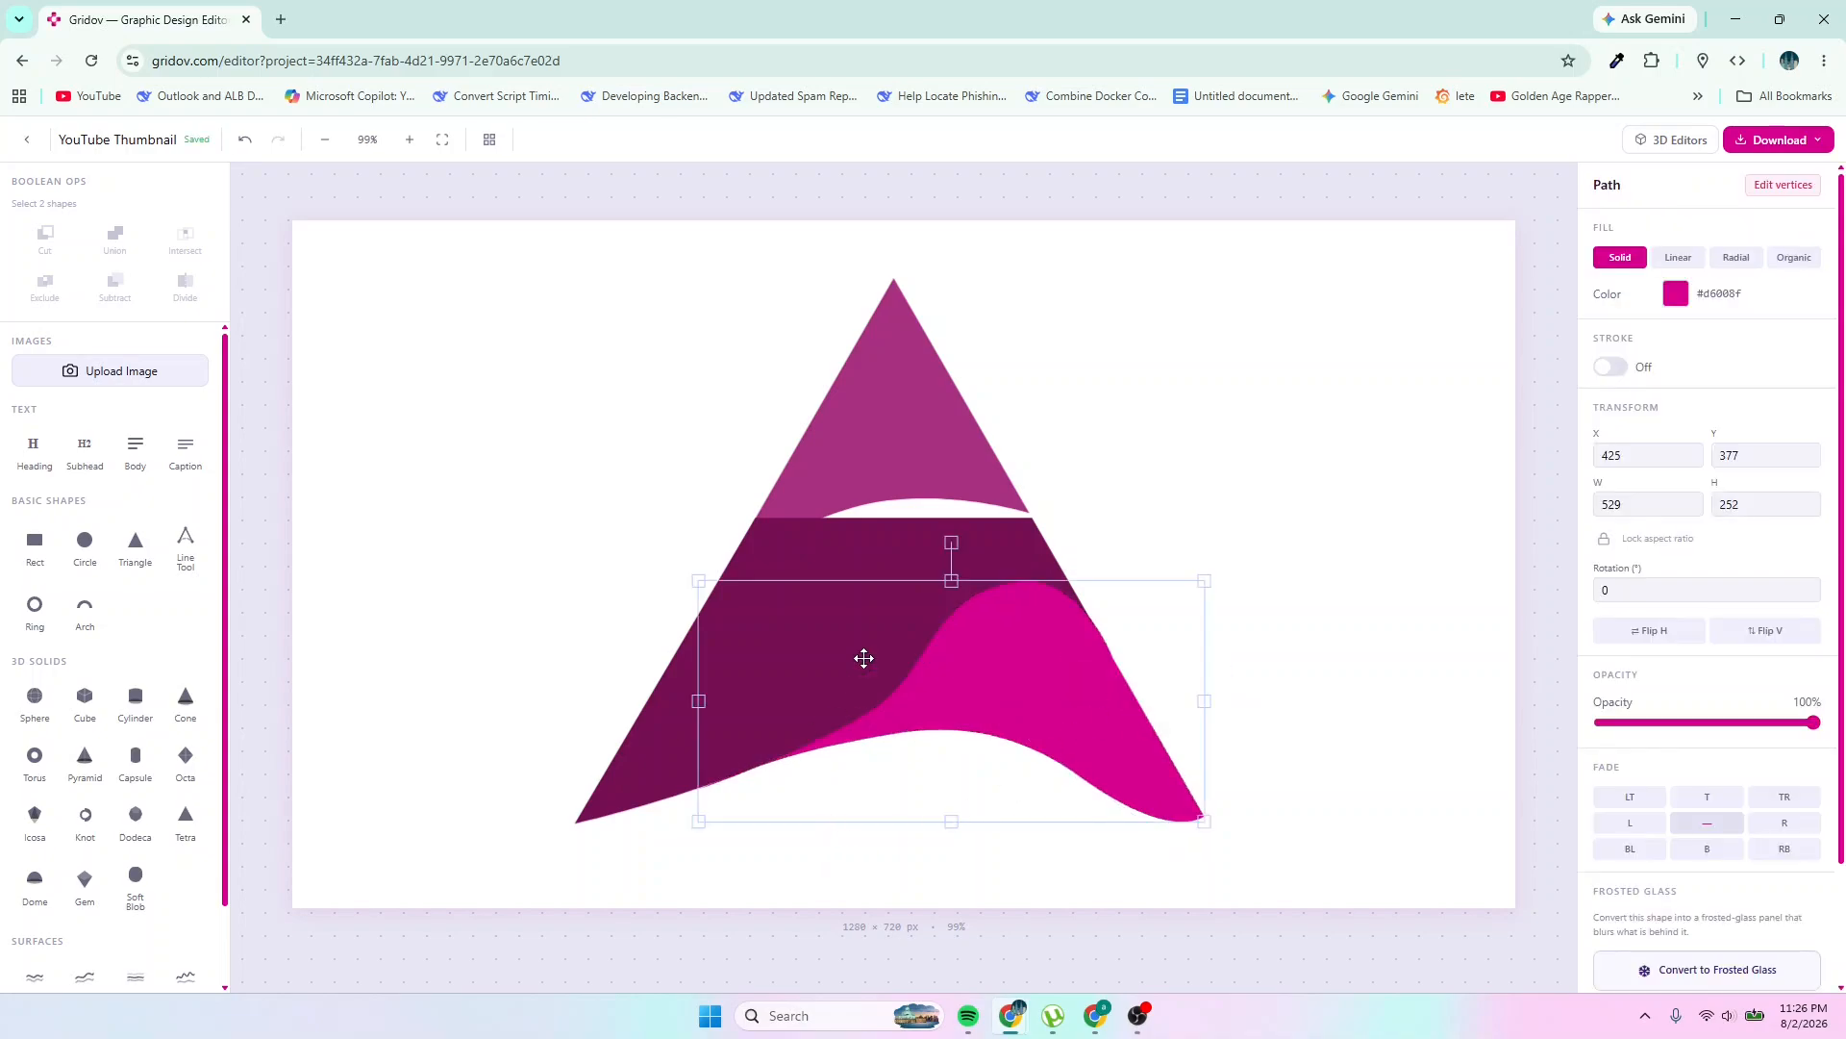
# Edit the middle tier's nodes, raising its upper right corner along the top tier's slanted side and adding a node on its right edge
pyautogui.click(812, 556)
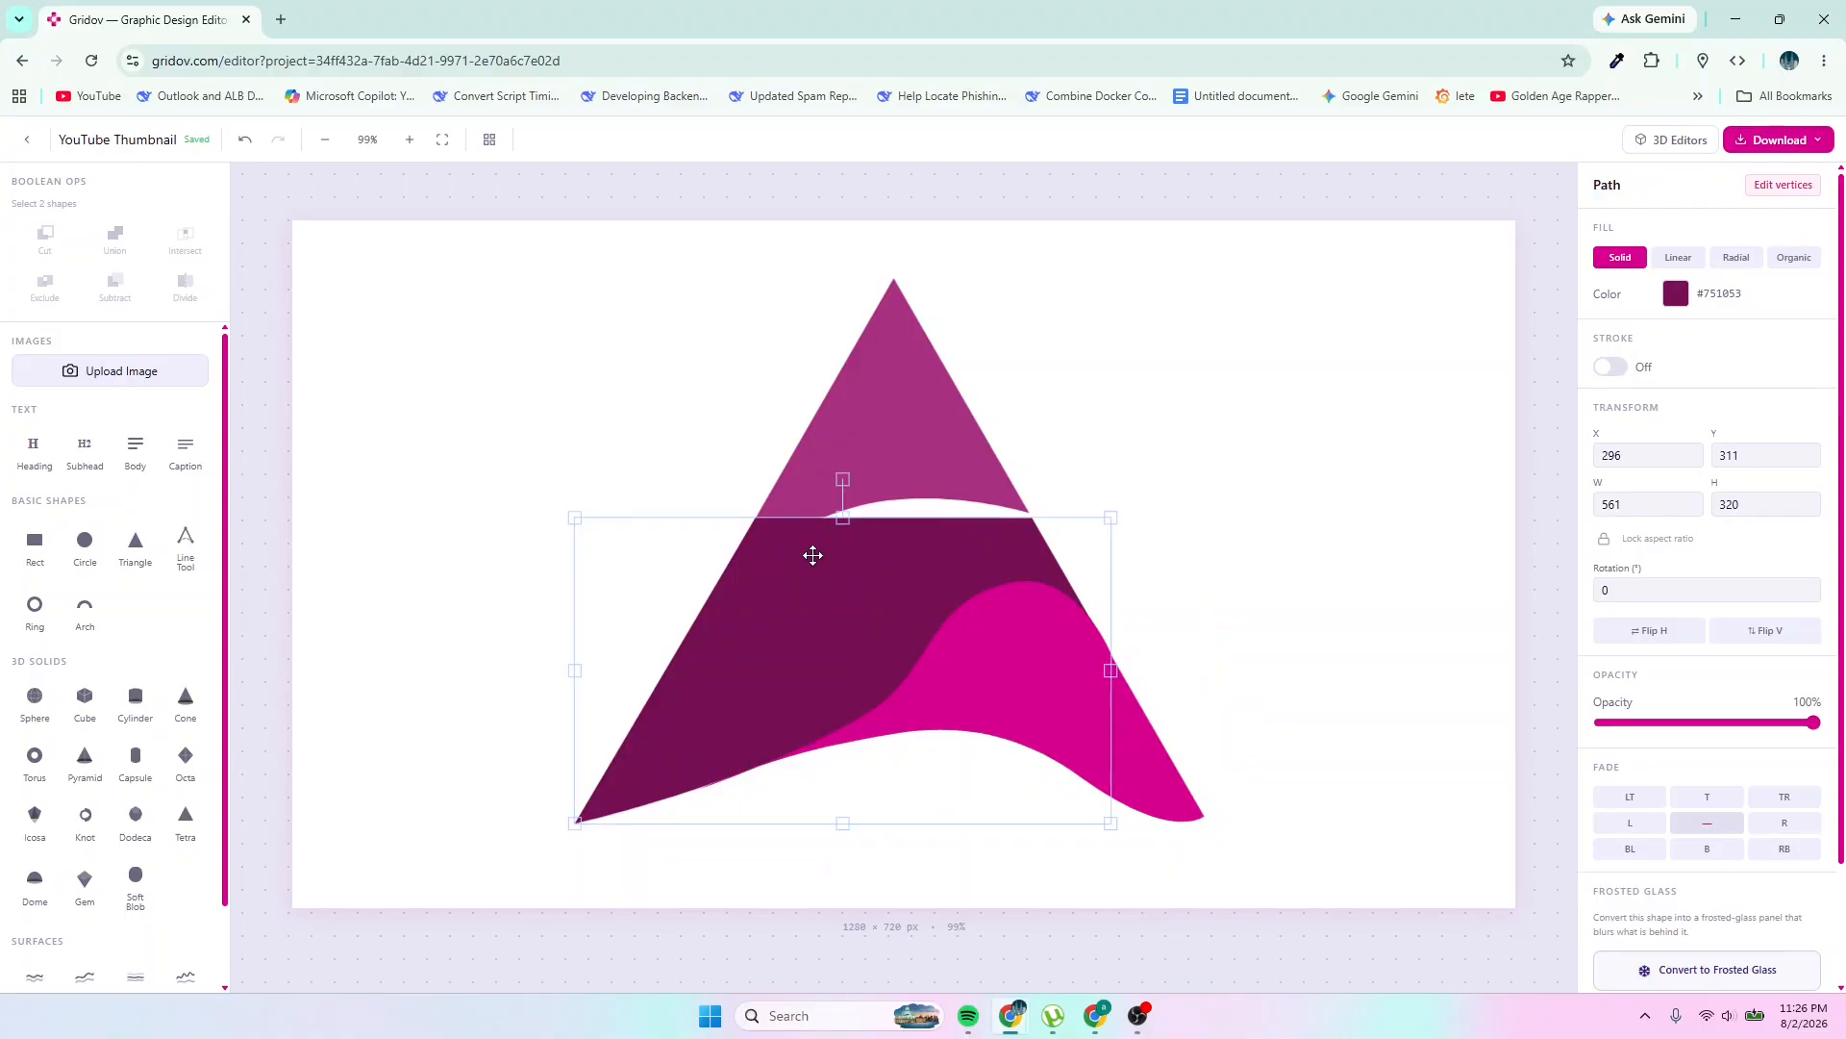
pyautogui.rightClick(813, 556)
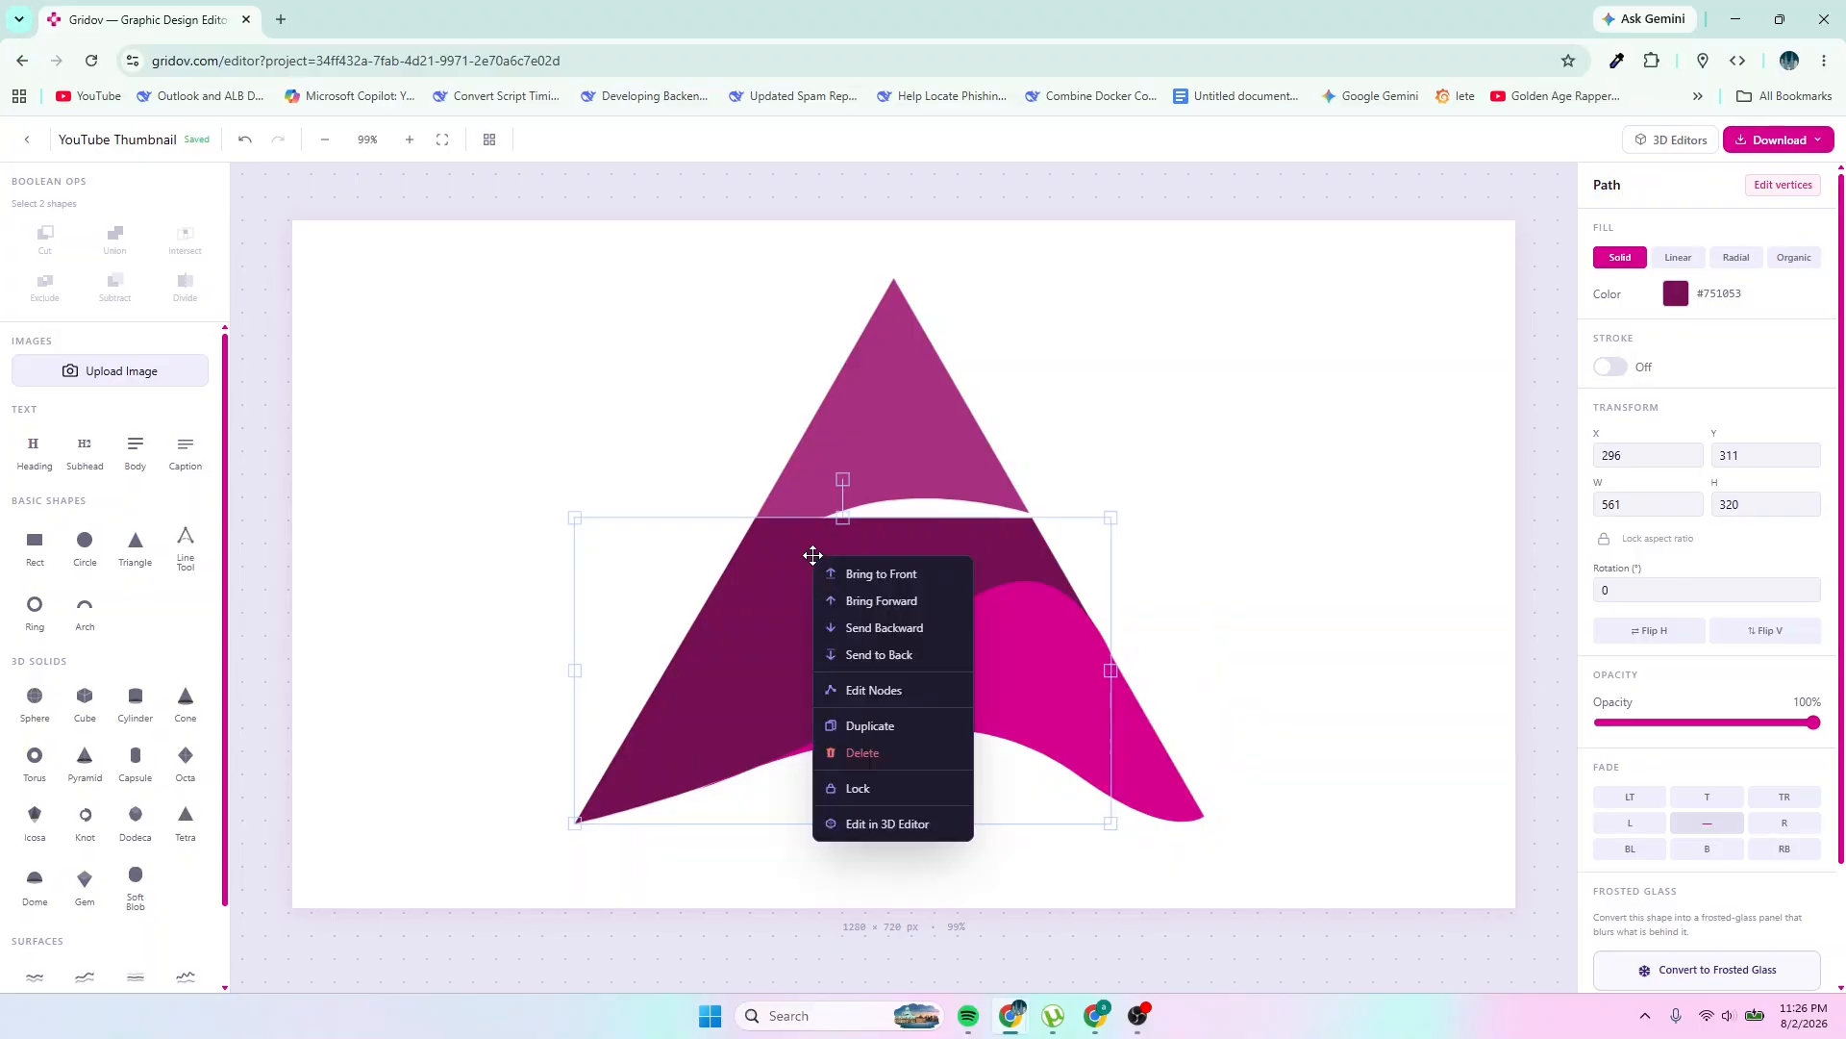
pyautogui.click(877, 690)
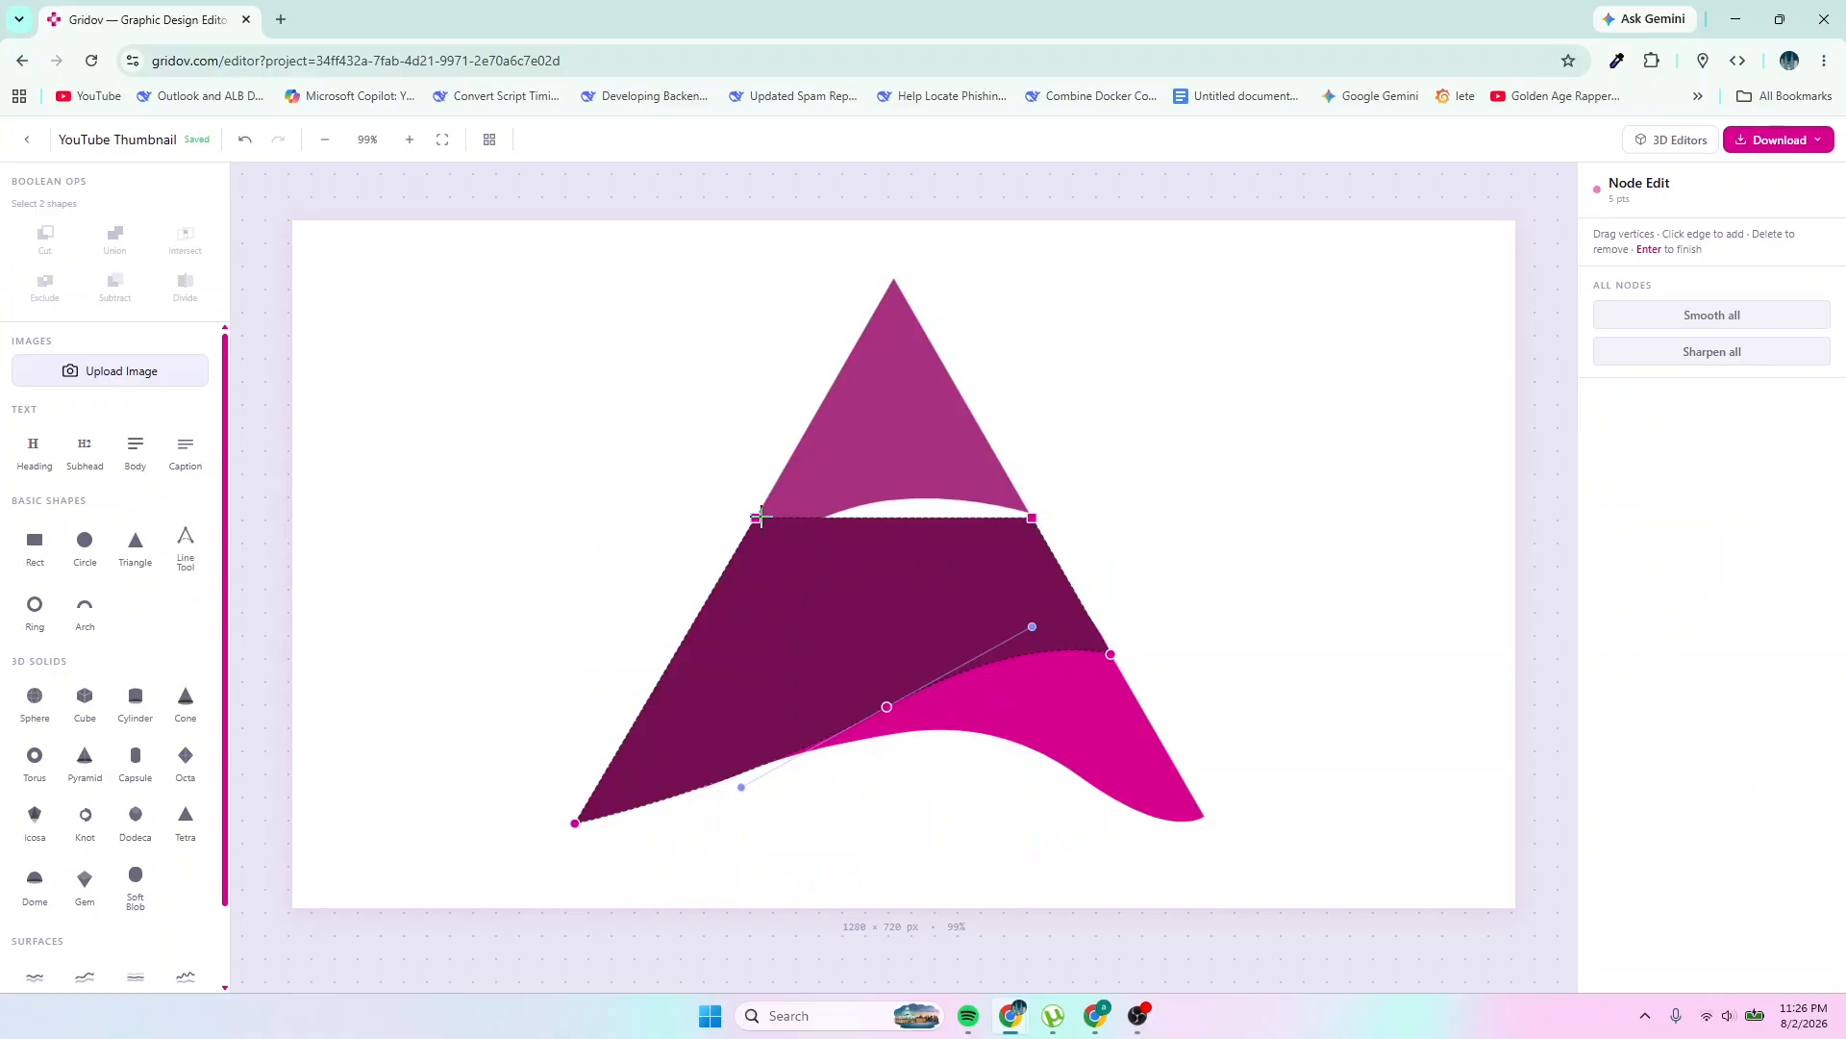
pyautogui.click(757, 517)
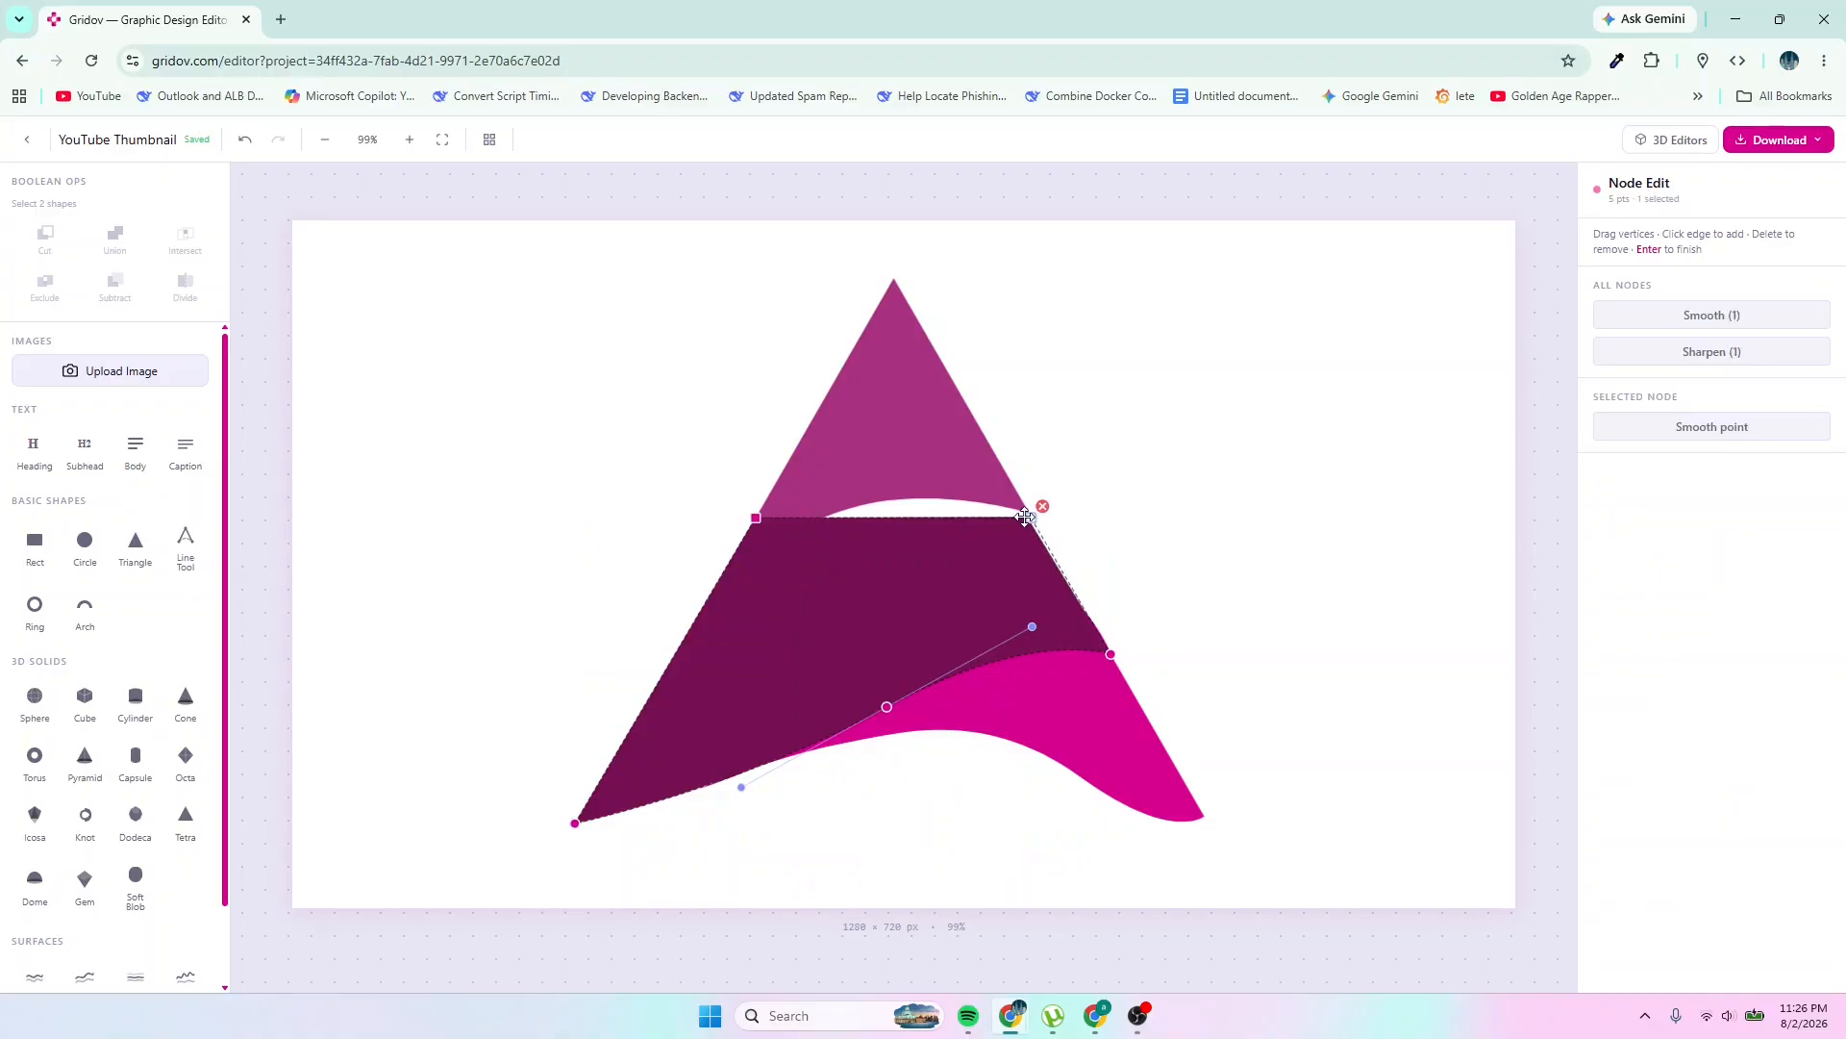
pyautogui.moveTo(1031, 517); pyautogui.dragTo(998, 456)
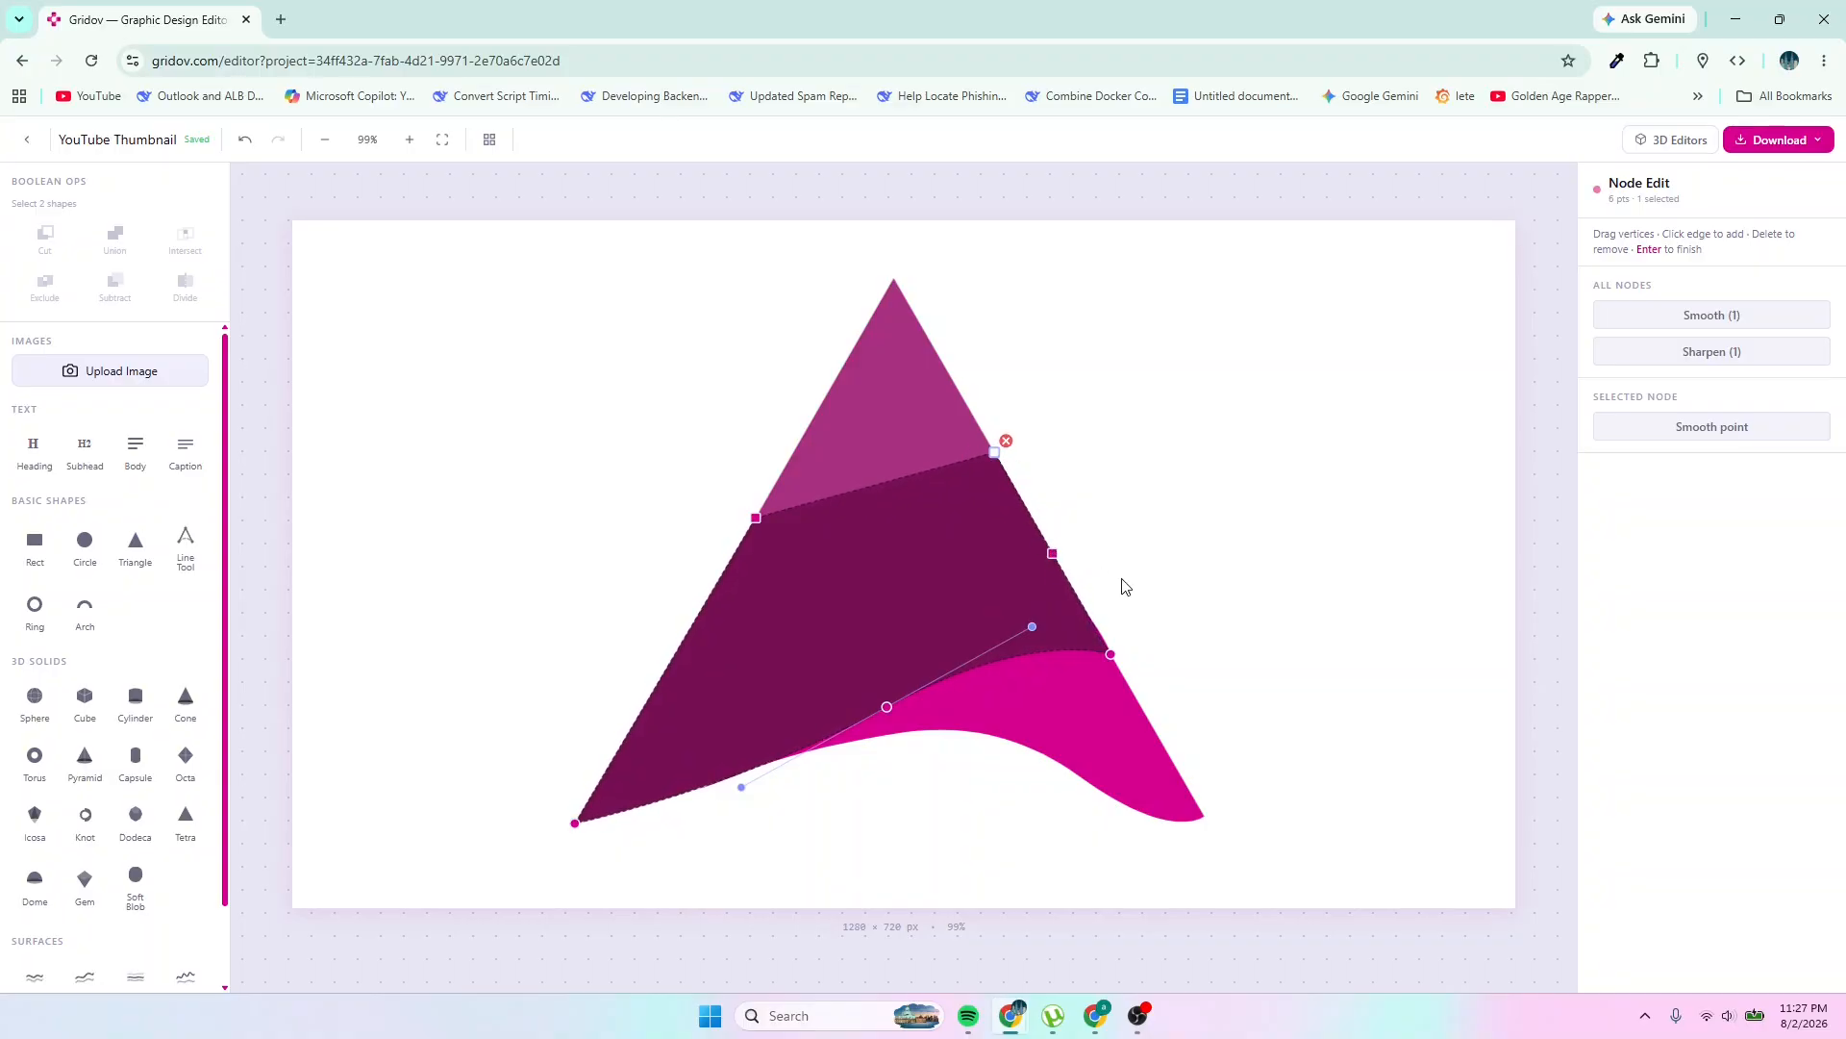
# Pull the middle tier's right-edge node deep inward, smooth it and stretch its handles to carve a rounded C-shaped cutout
pyautogui.moveTo(1055, 554); pyautogui.dragTo(853, 581)
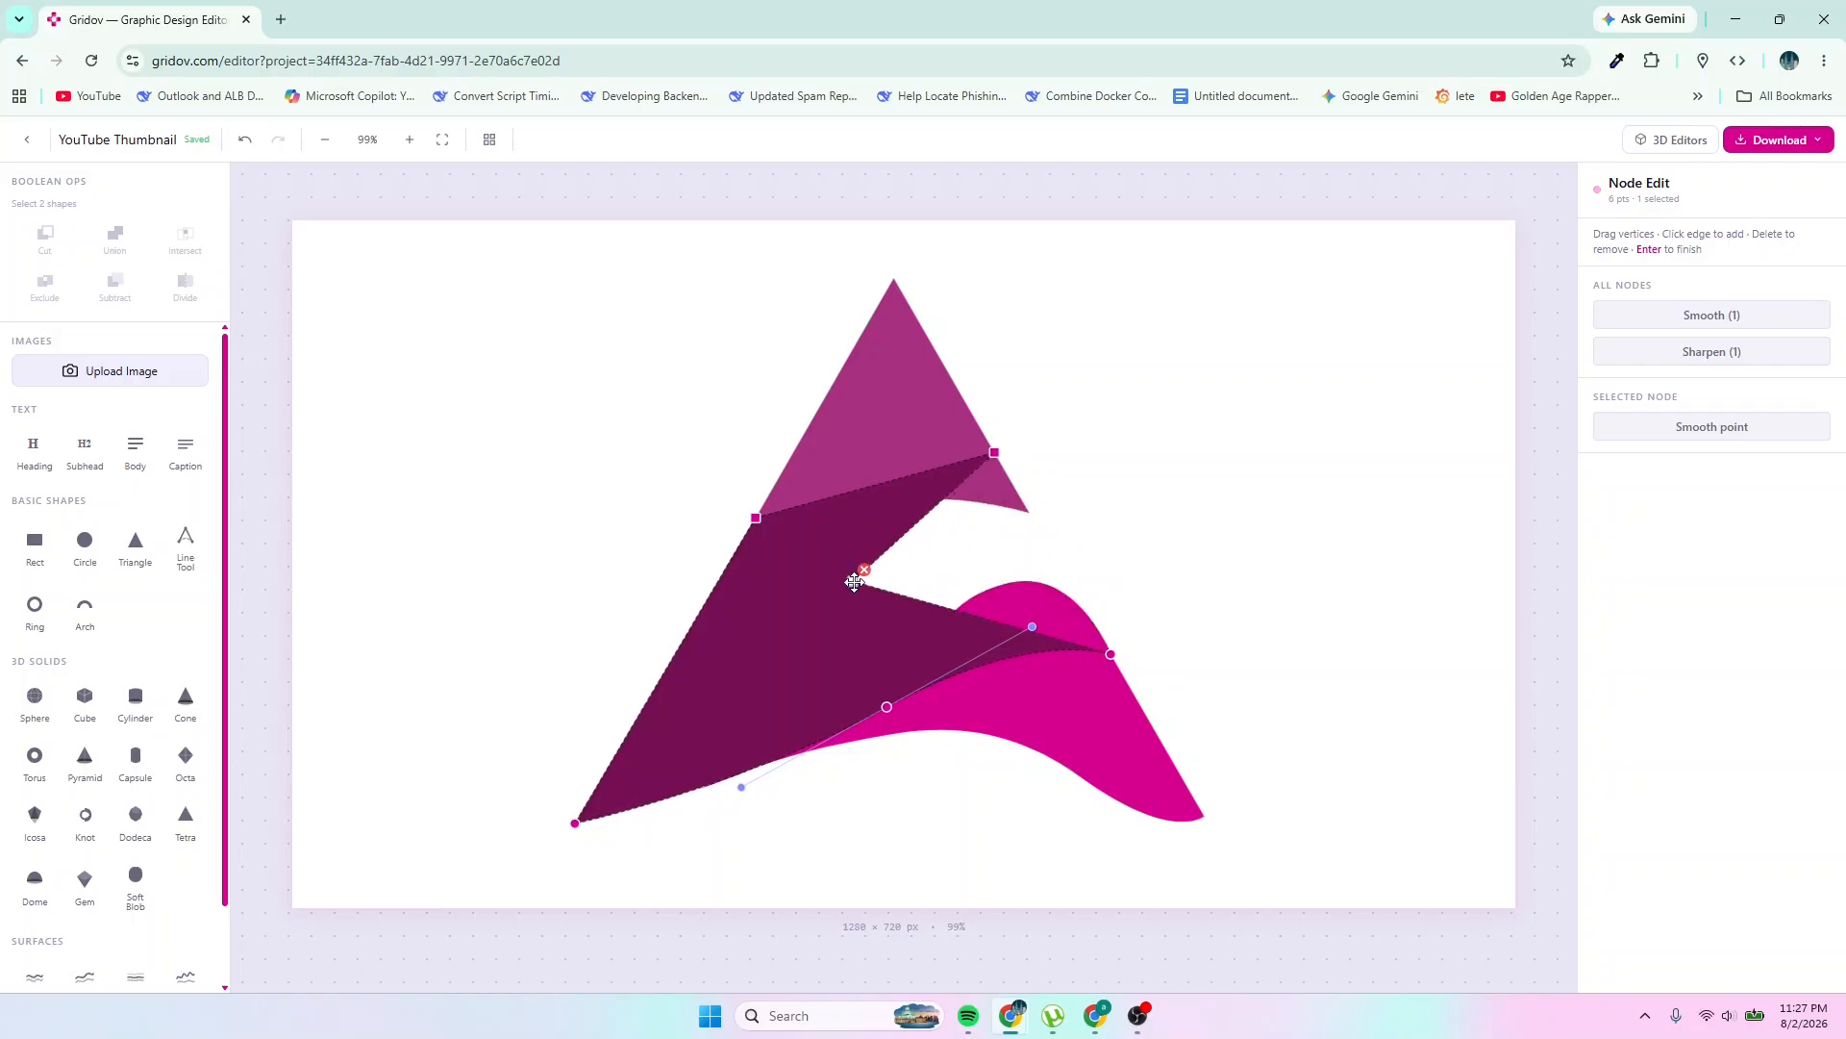
pyautogui.click(1712, 316)
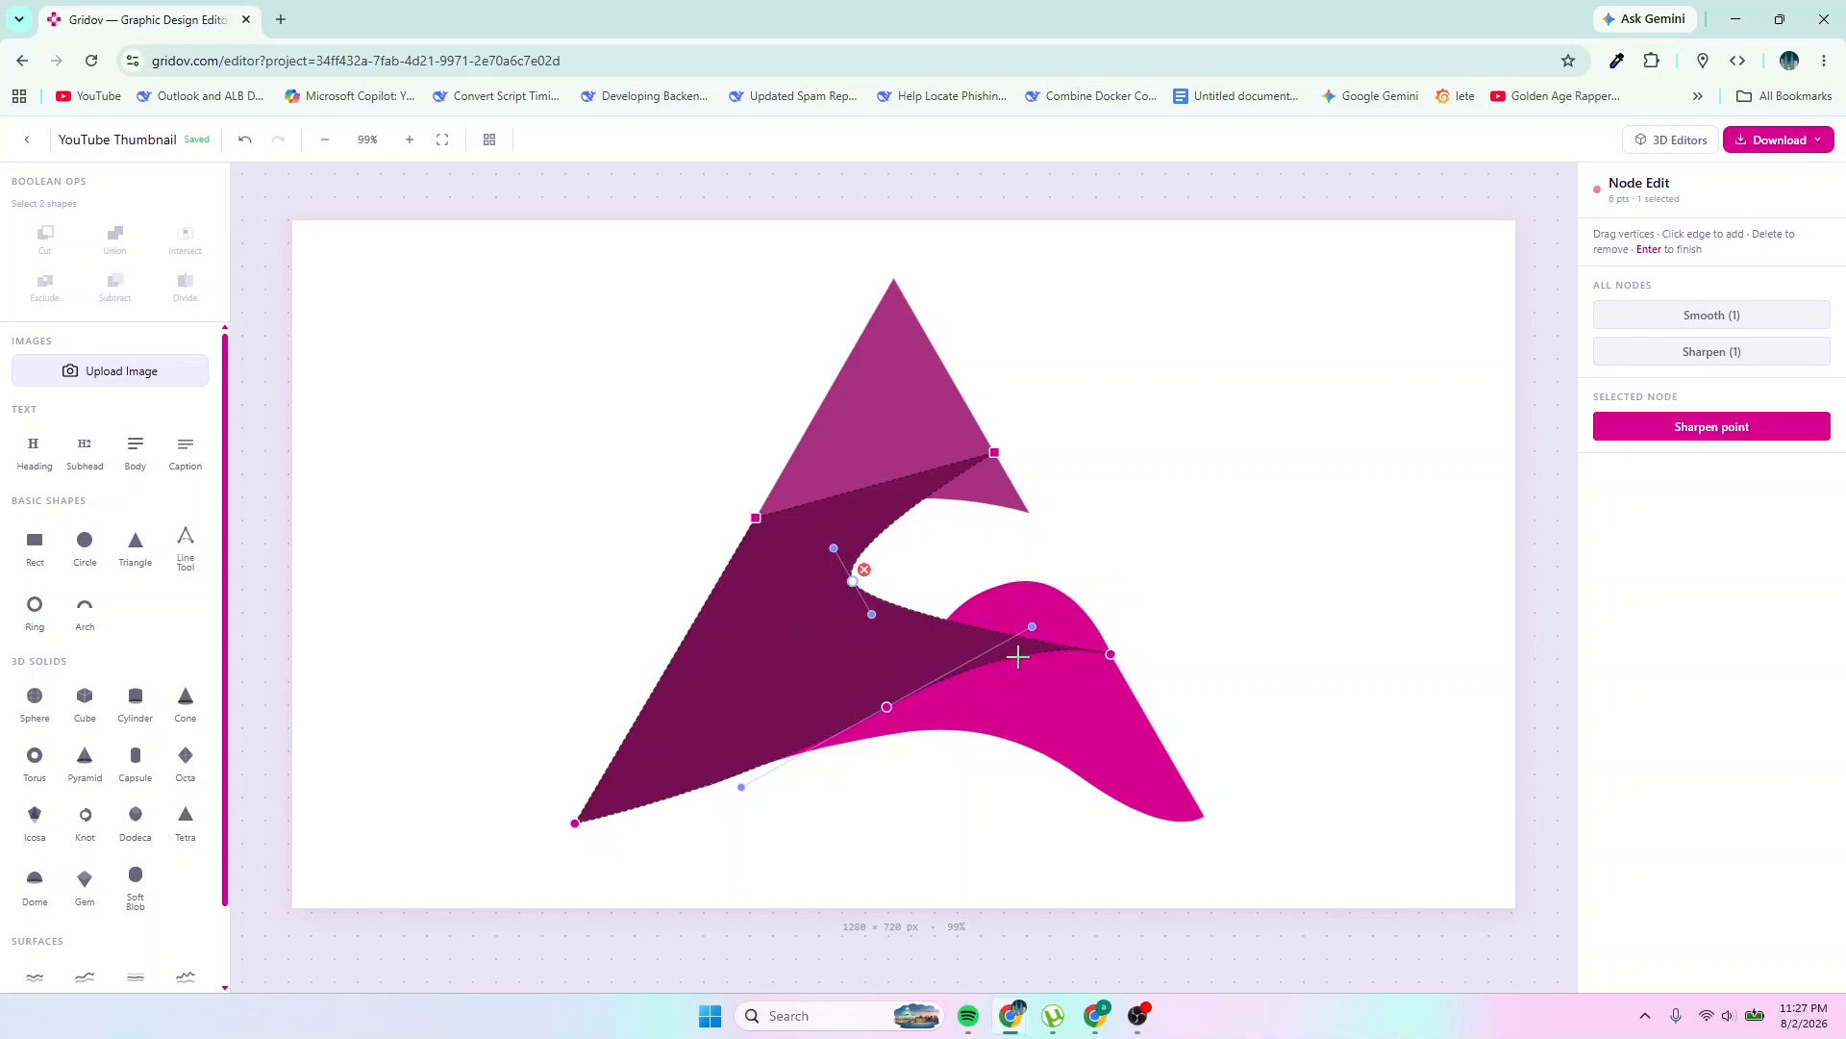
pyautogui.click(870, 616)
pyautogui.moveTo(870, 616); pyautogui.dragTo(878, 661)
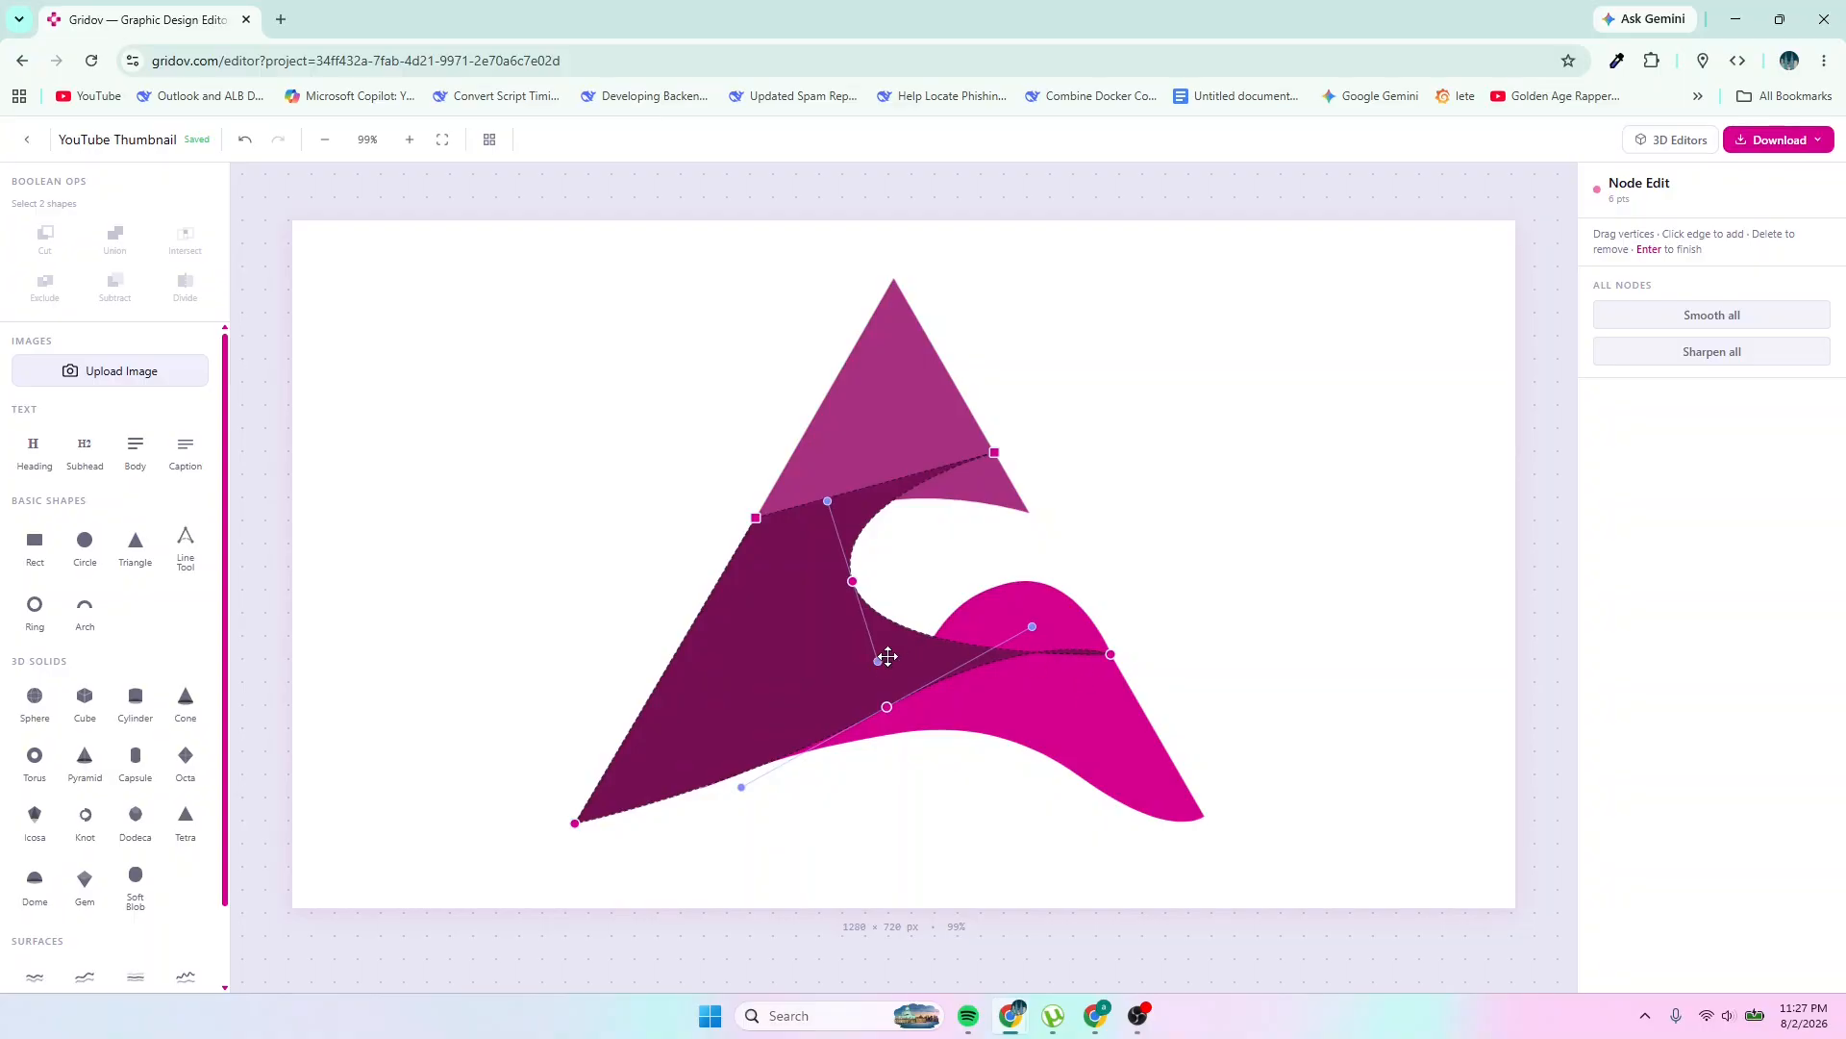
pyautogui.moveTo(878, 660); pyautogui.dragTo(873, 673)
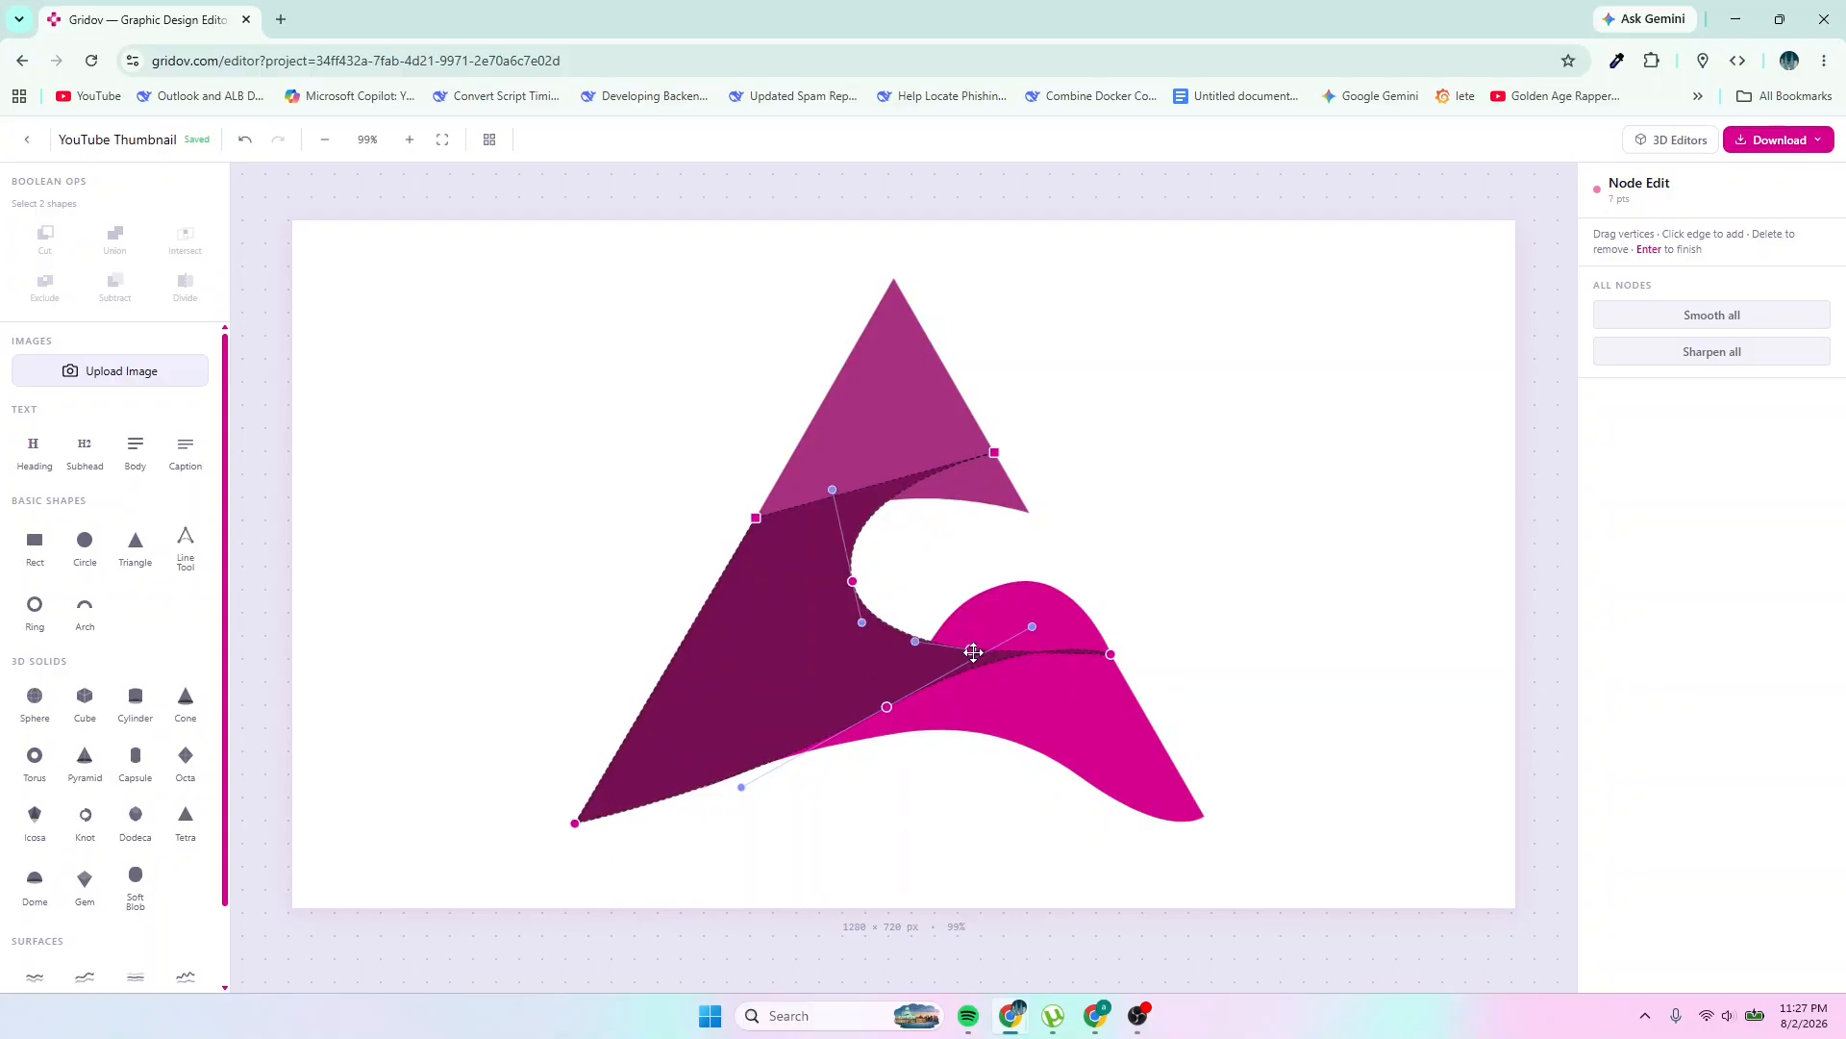
# Refine the middle tier's cutout by raising the node on its lower lip, rounding the inner curve and tucking the upper tip under the top tier
pyautogui.click(990, 644)
pyautogui.moveTo(990, 645); pyautogui.dragTo(1003, 618)
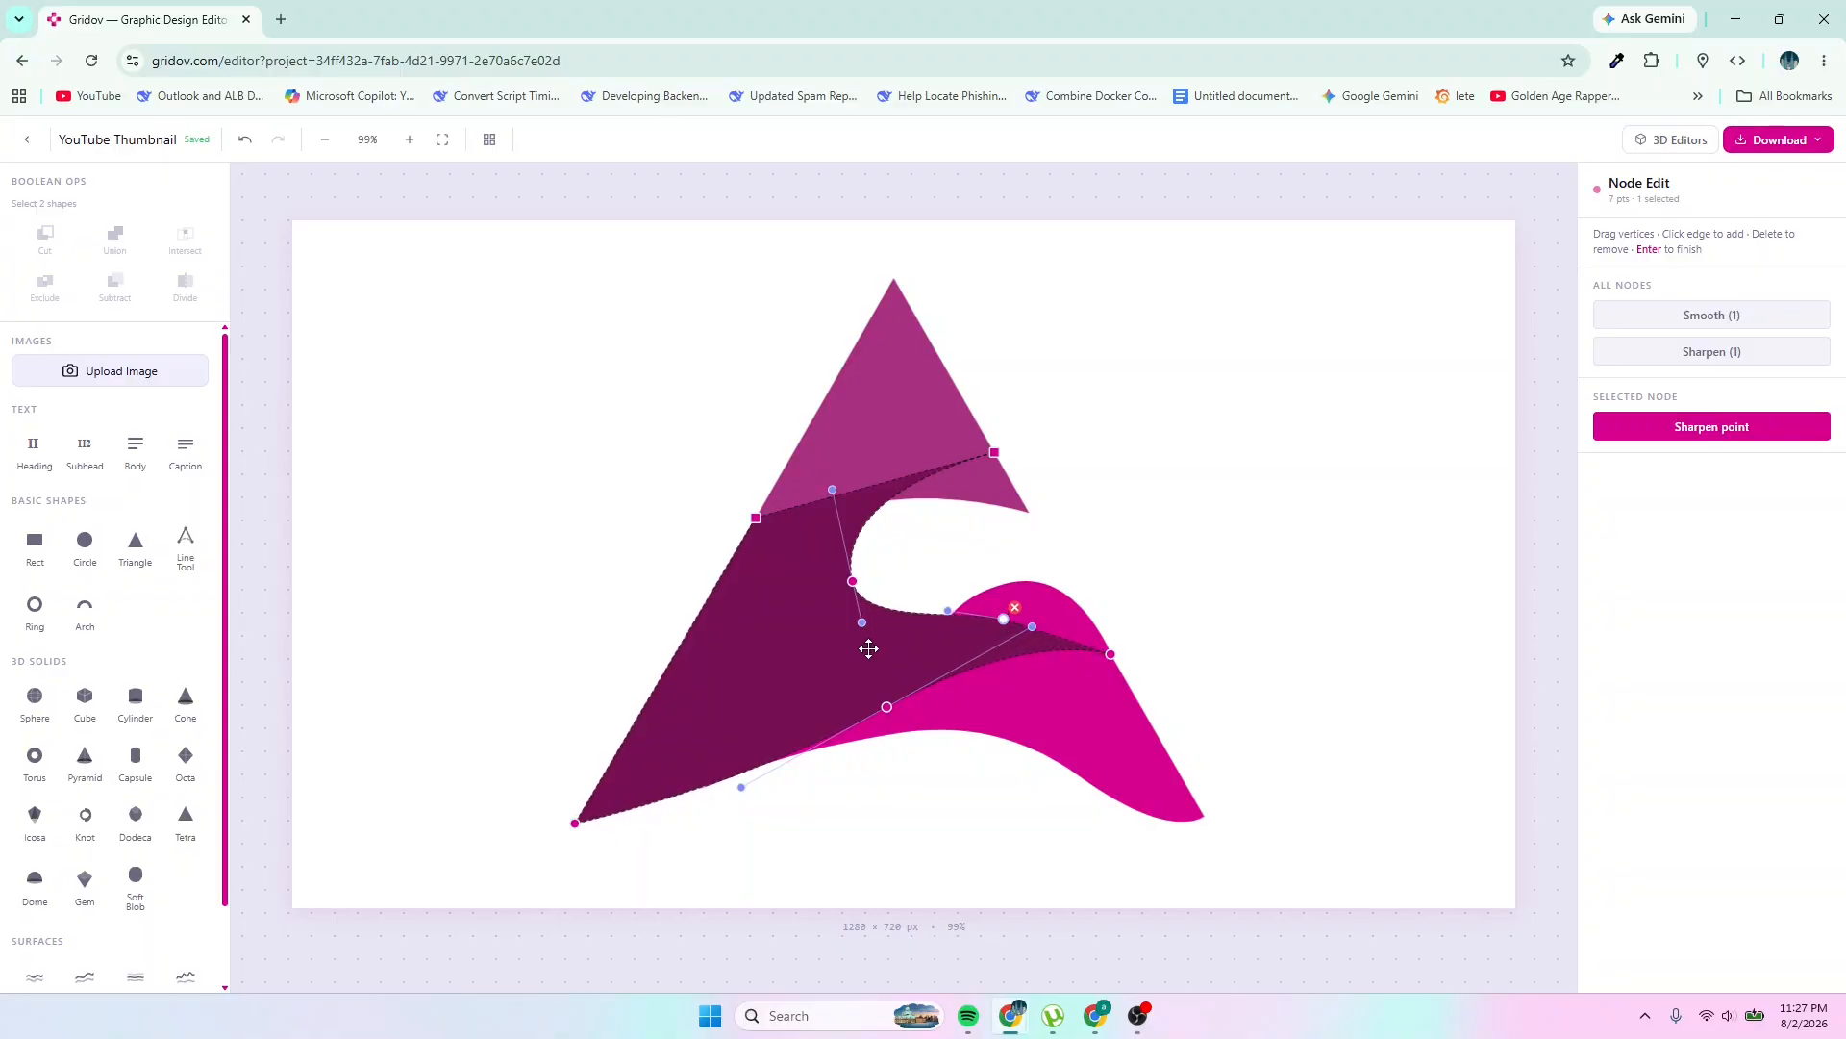
pyautogui.moveTo(863, 625); pyautogui.dragTo(863, 655)
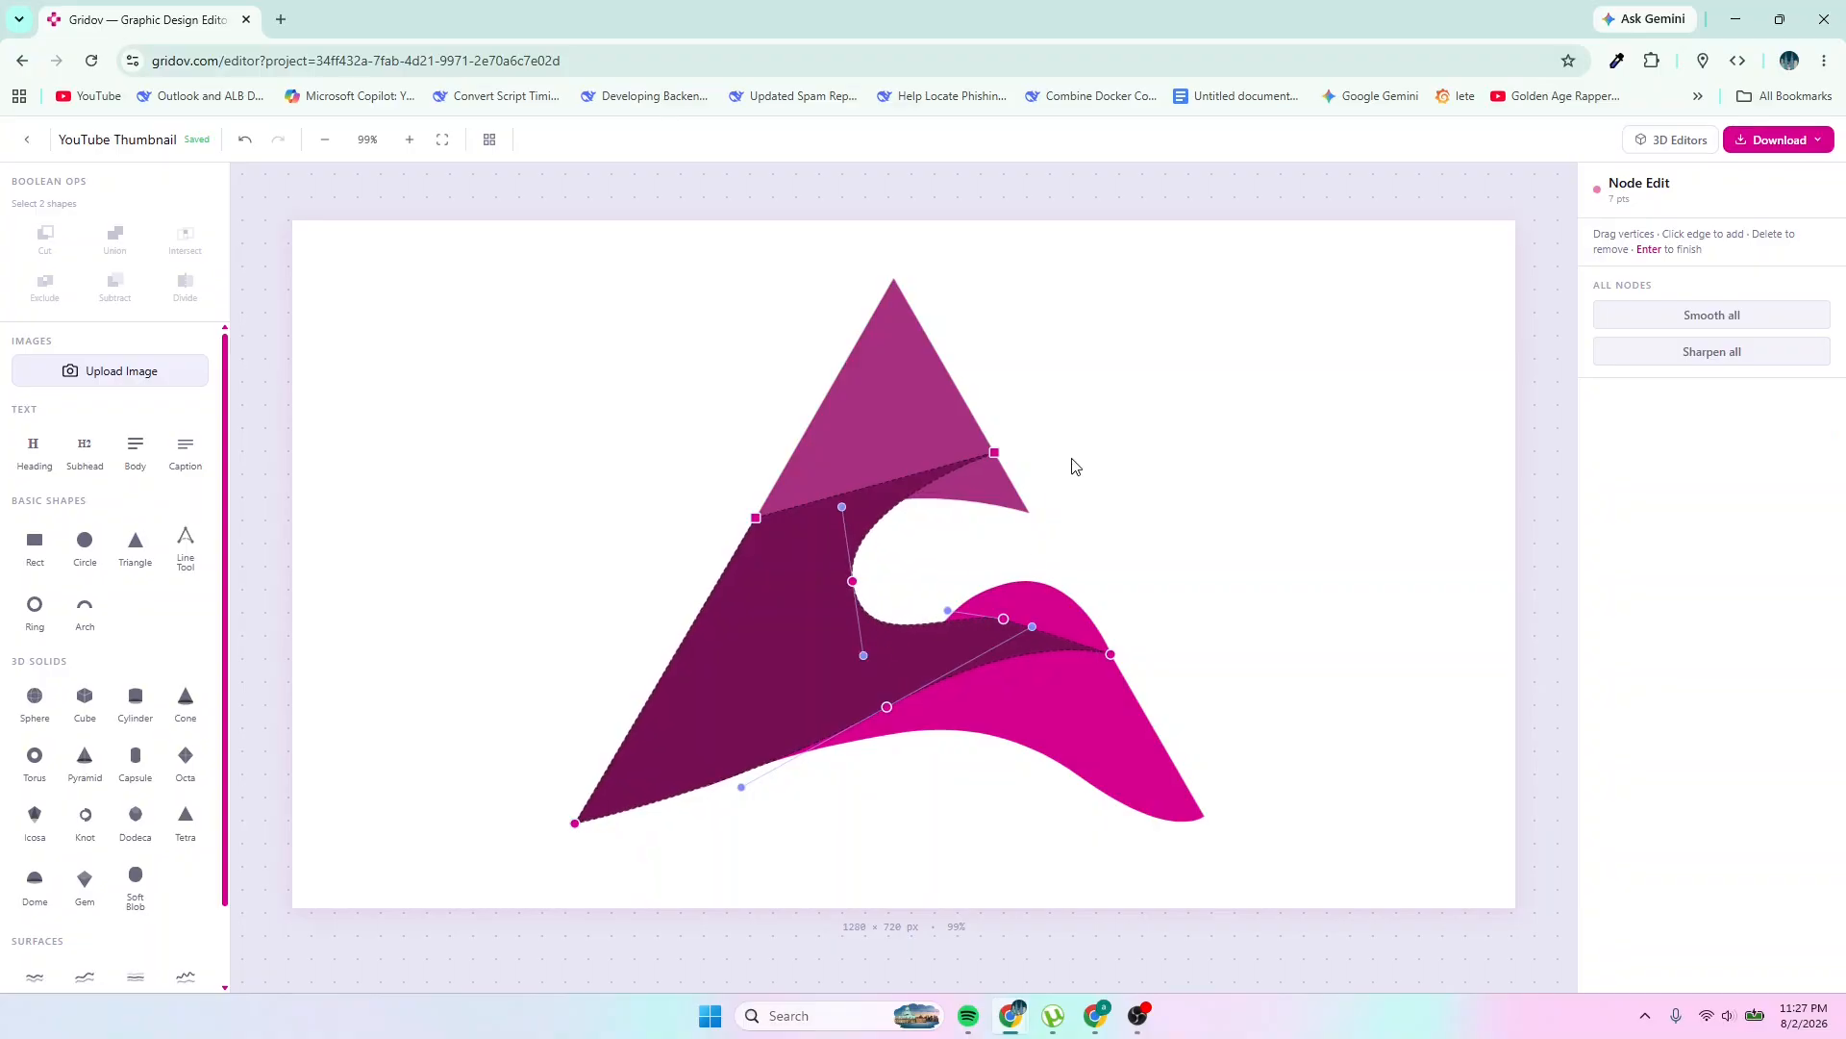
pyautogui.moveTo(994, 453); pyautogui.dragTo(965, 487)
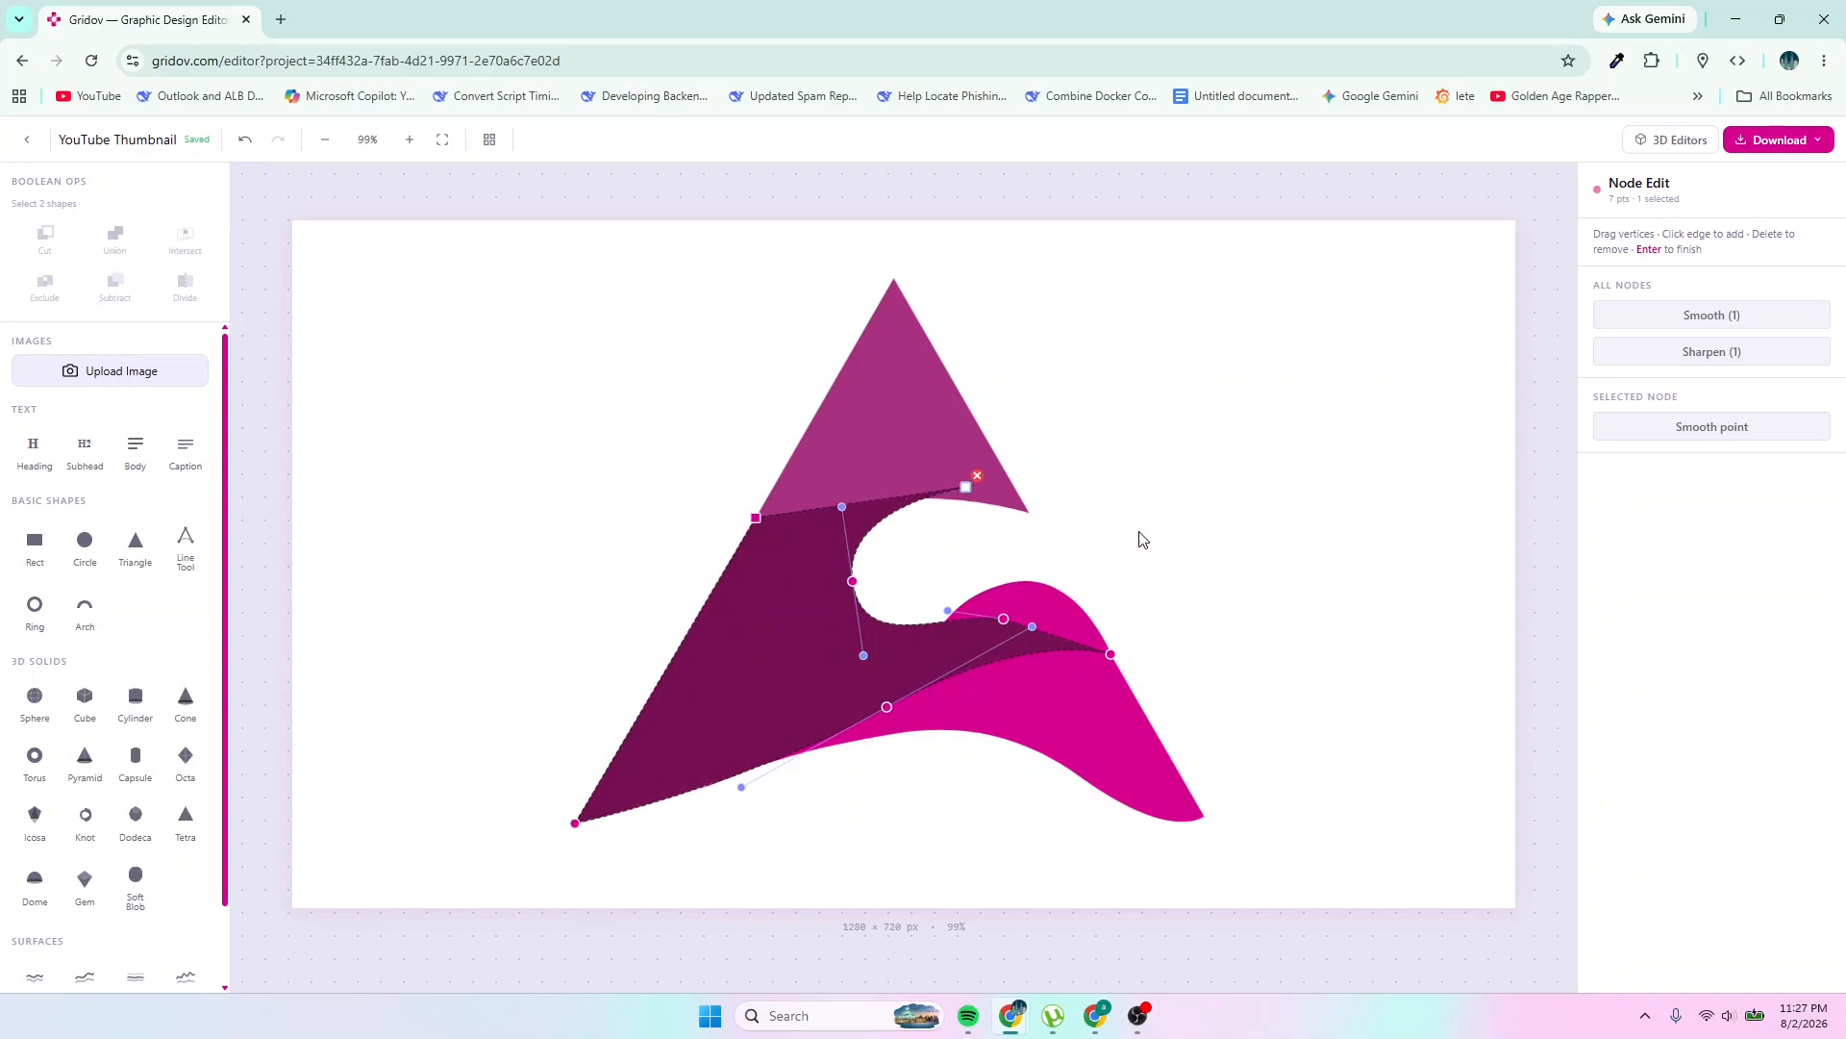
pyautogui.click(849, 665)
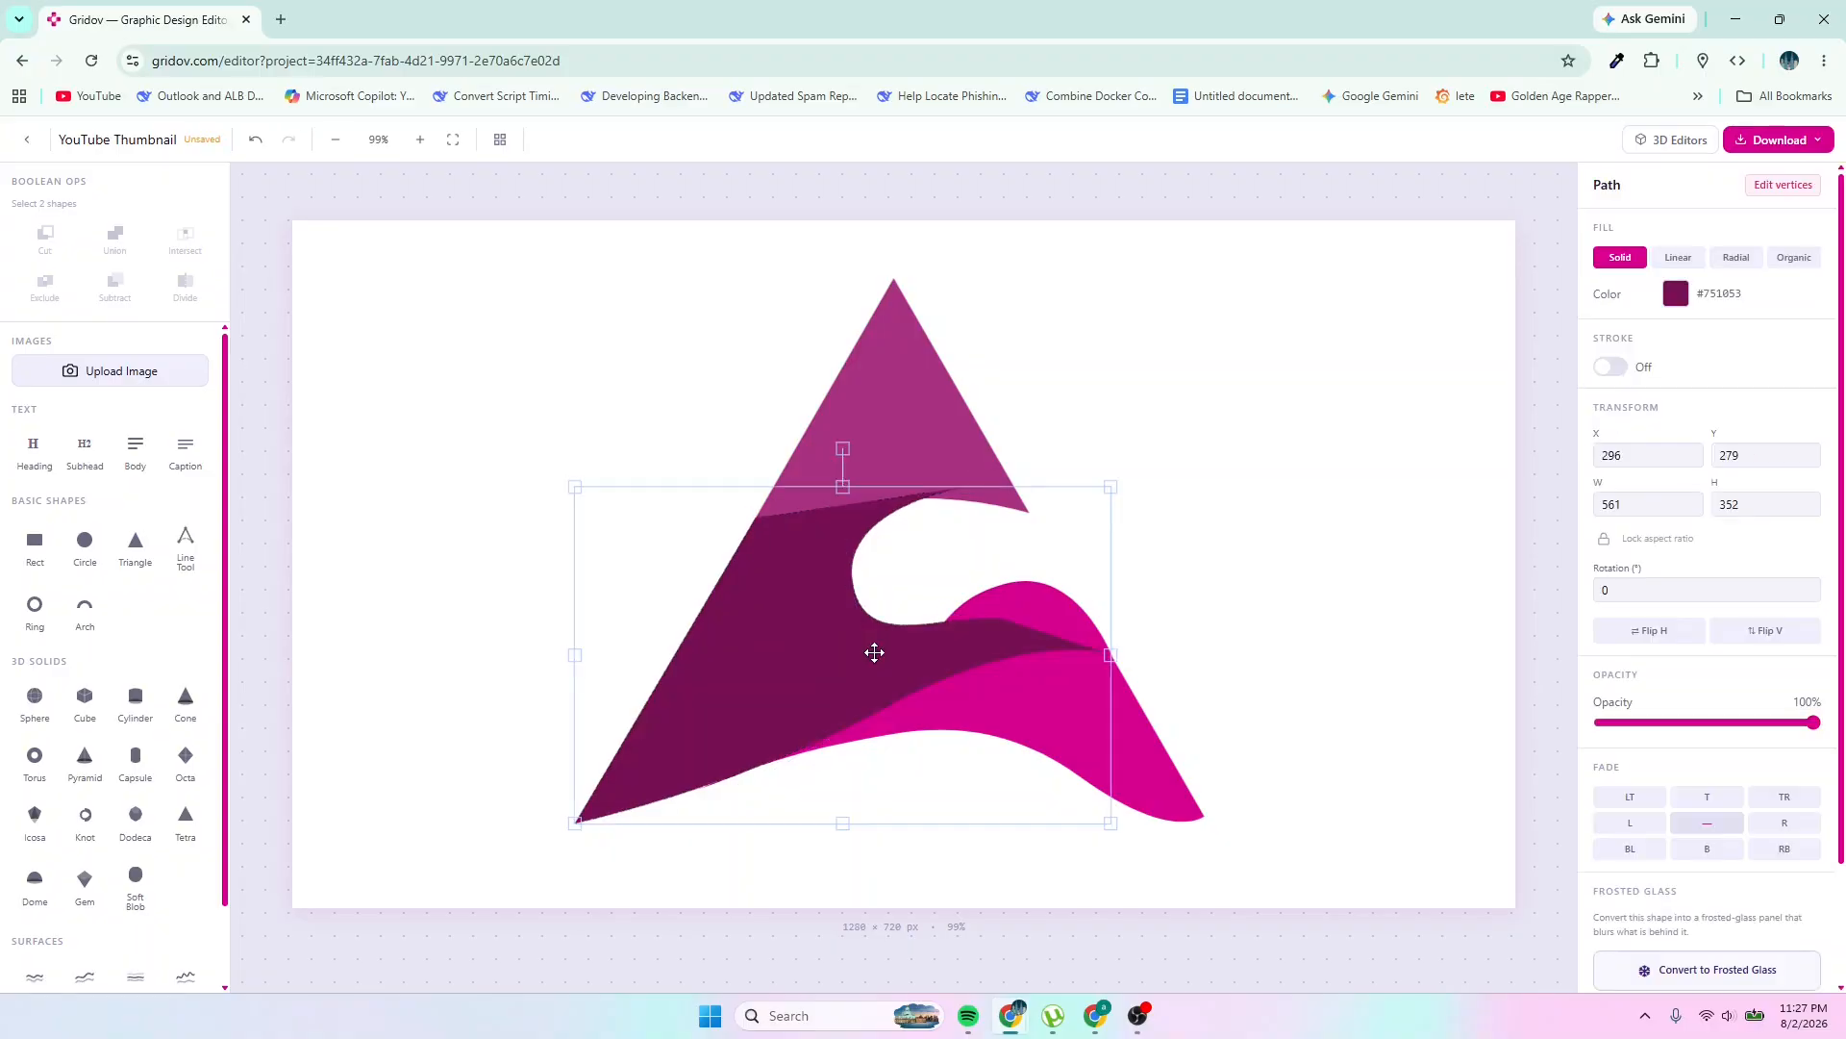
# Bring the top tier to the front so its curved lower edge overlaps the middle tier
pyautogui.click(921, 389)
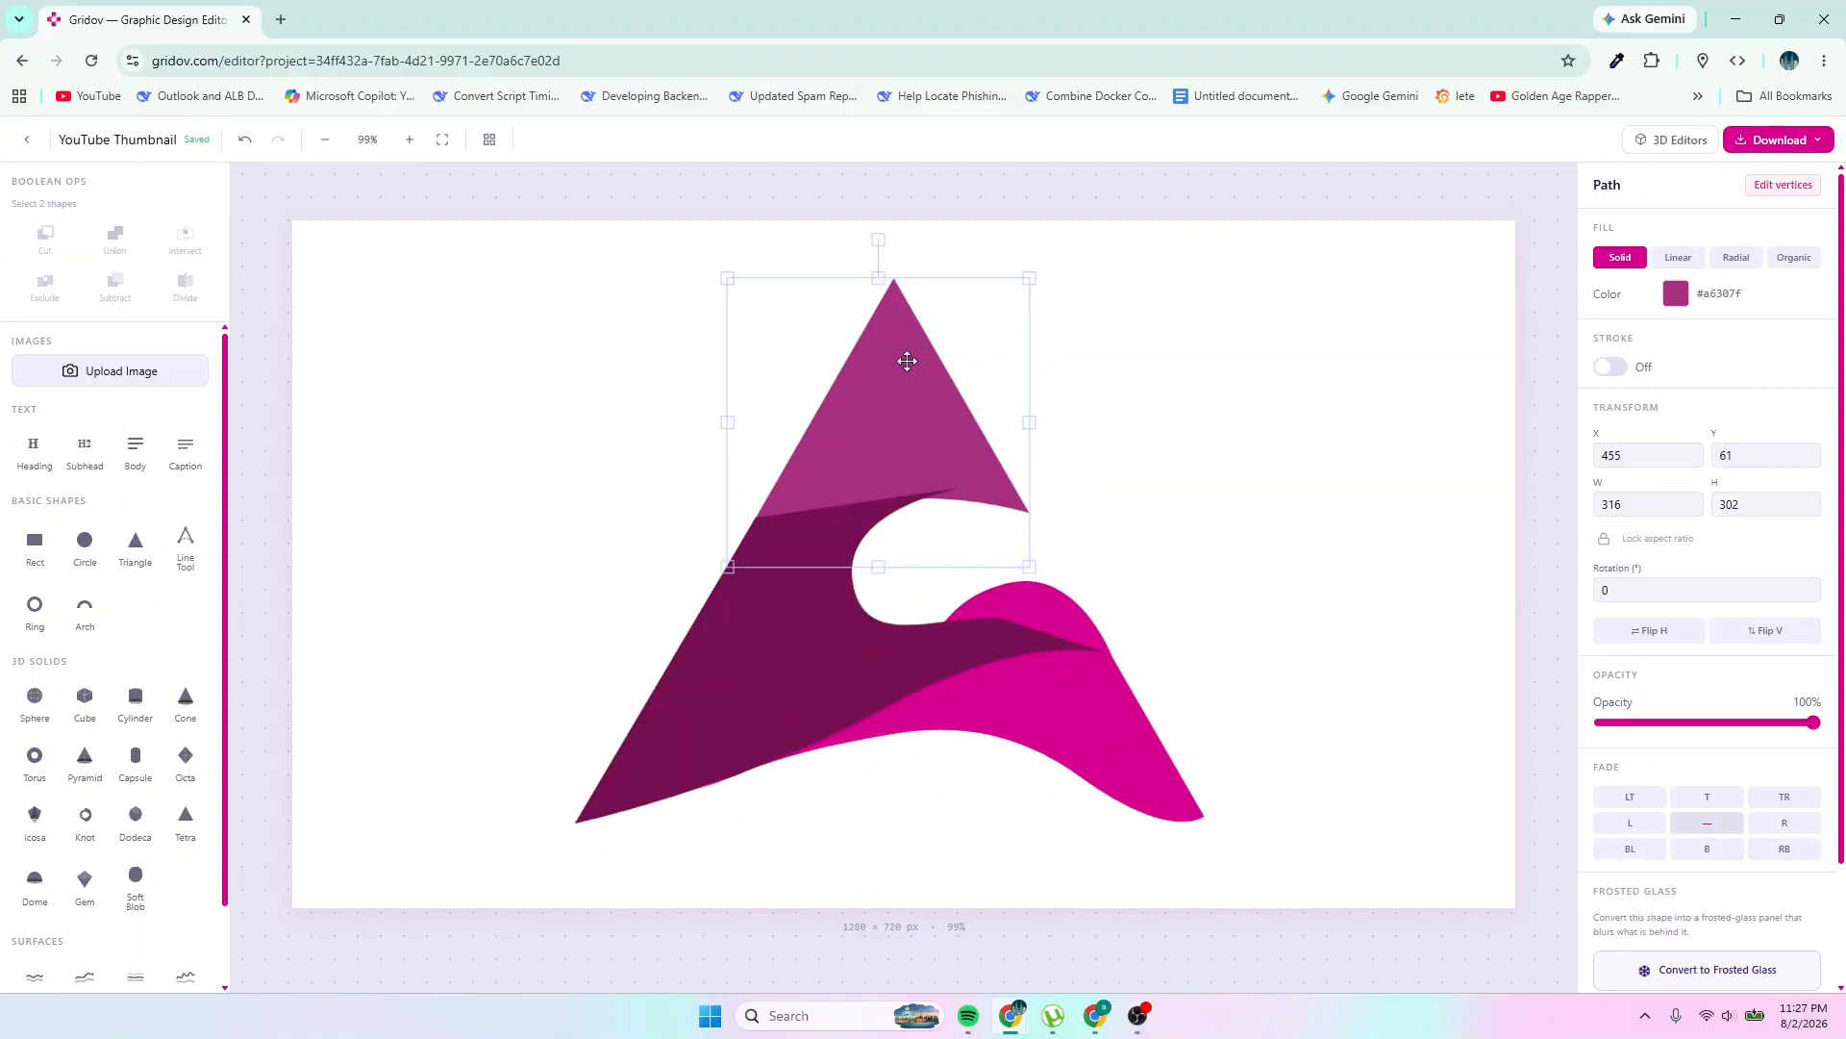
pyautogui.rightClick(908, 354)
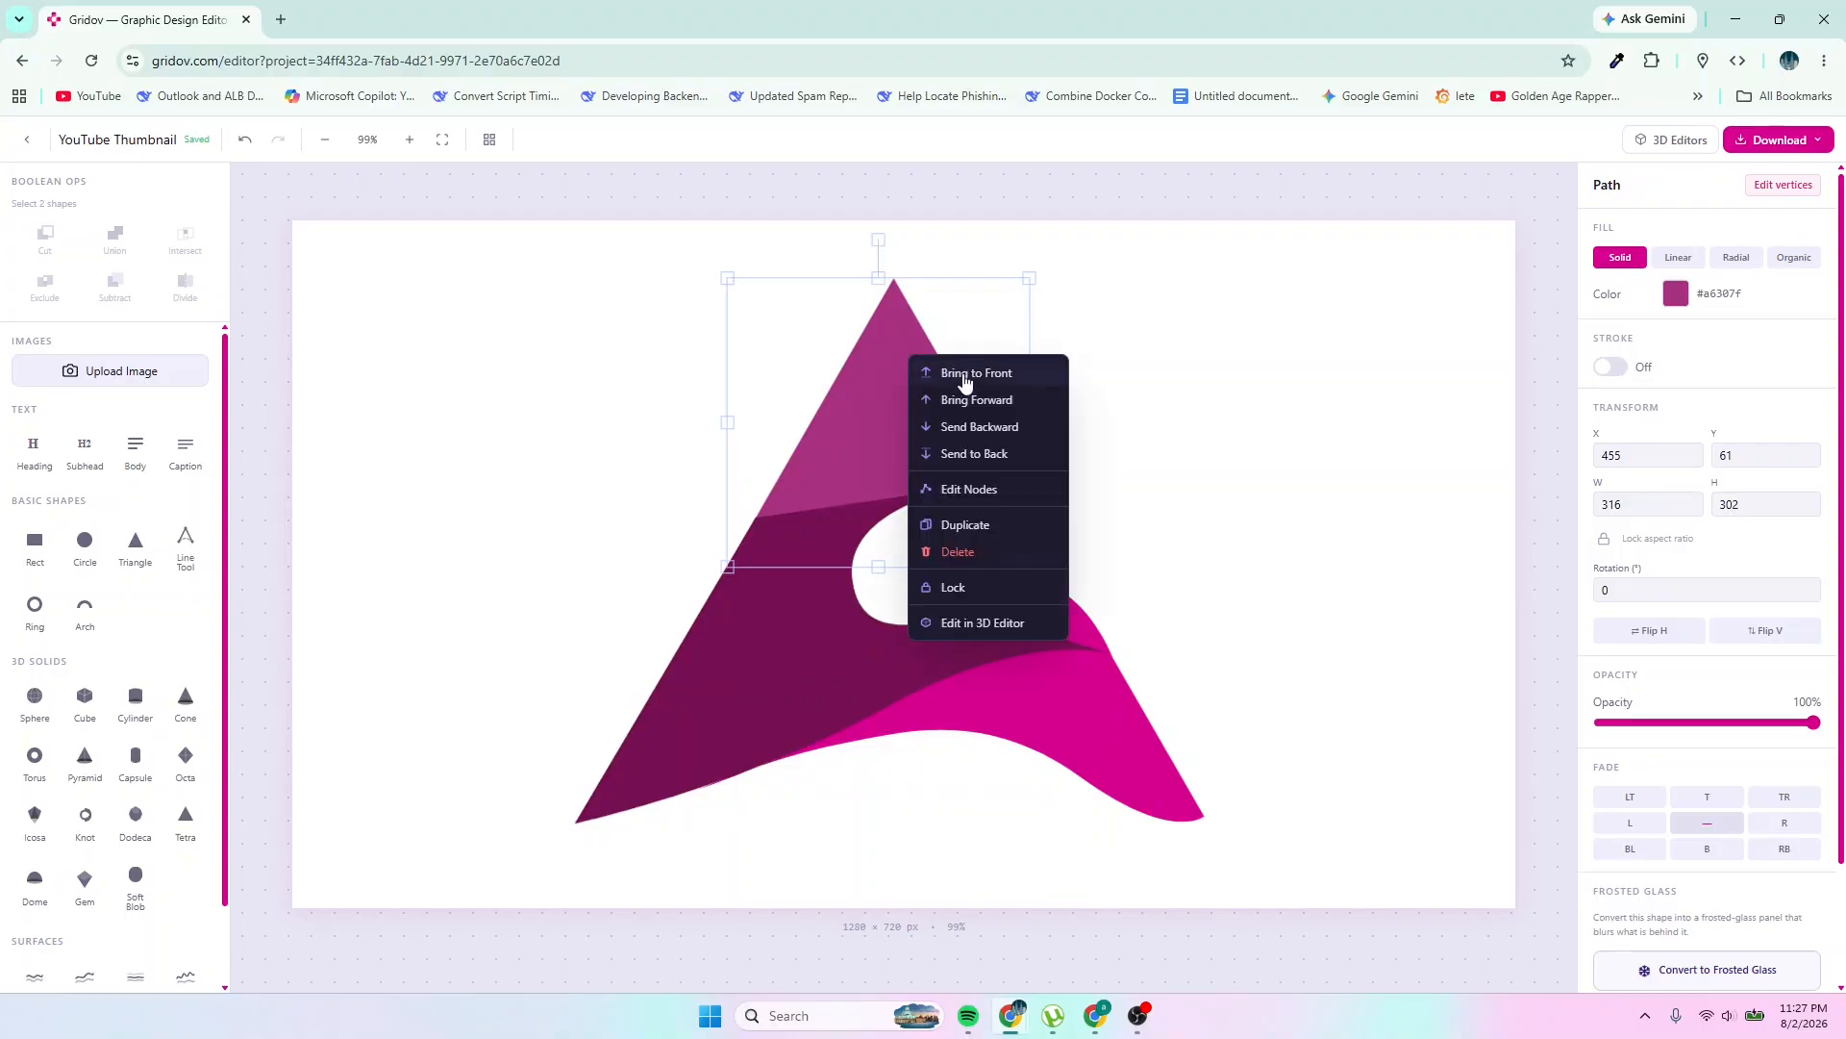
pyautogui.click(984, 368)
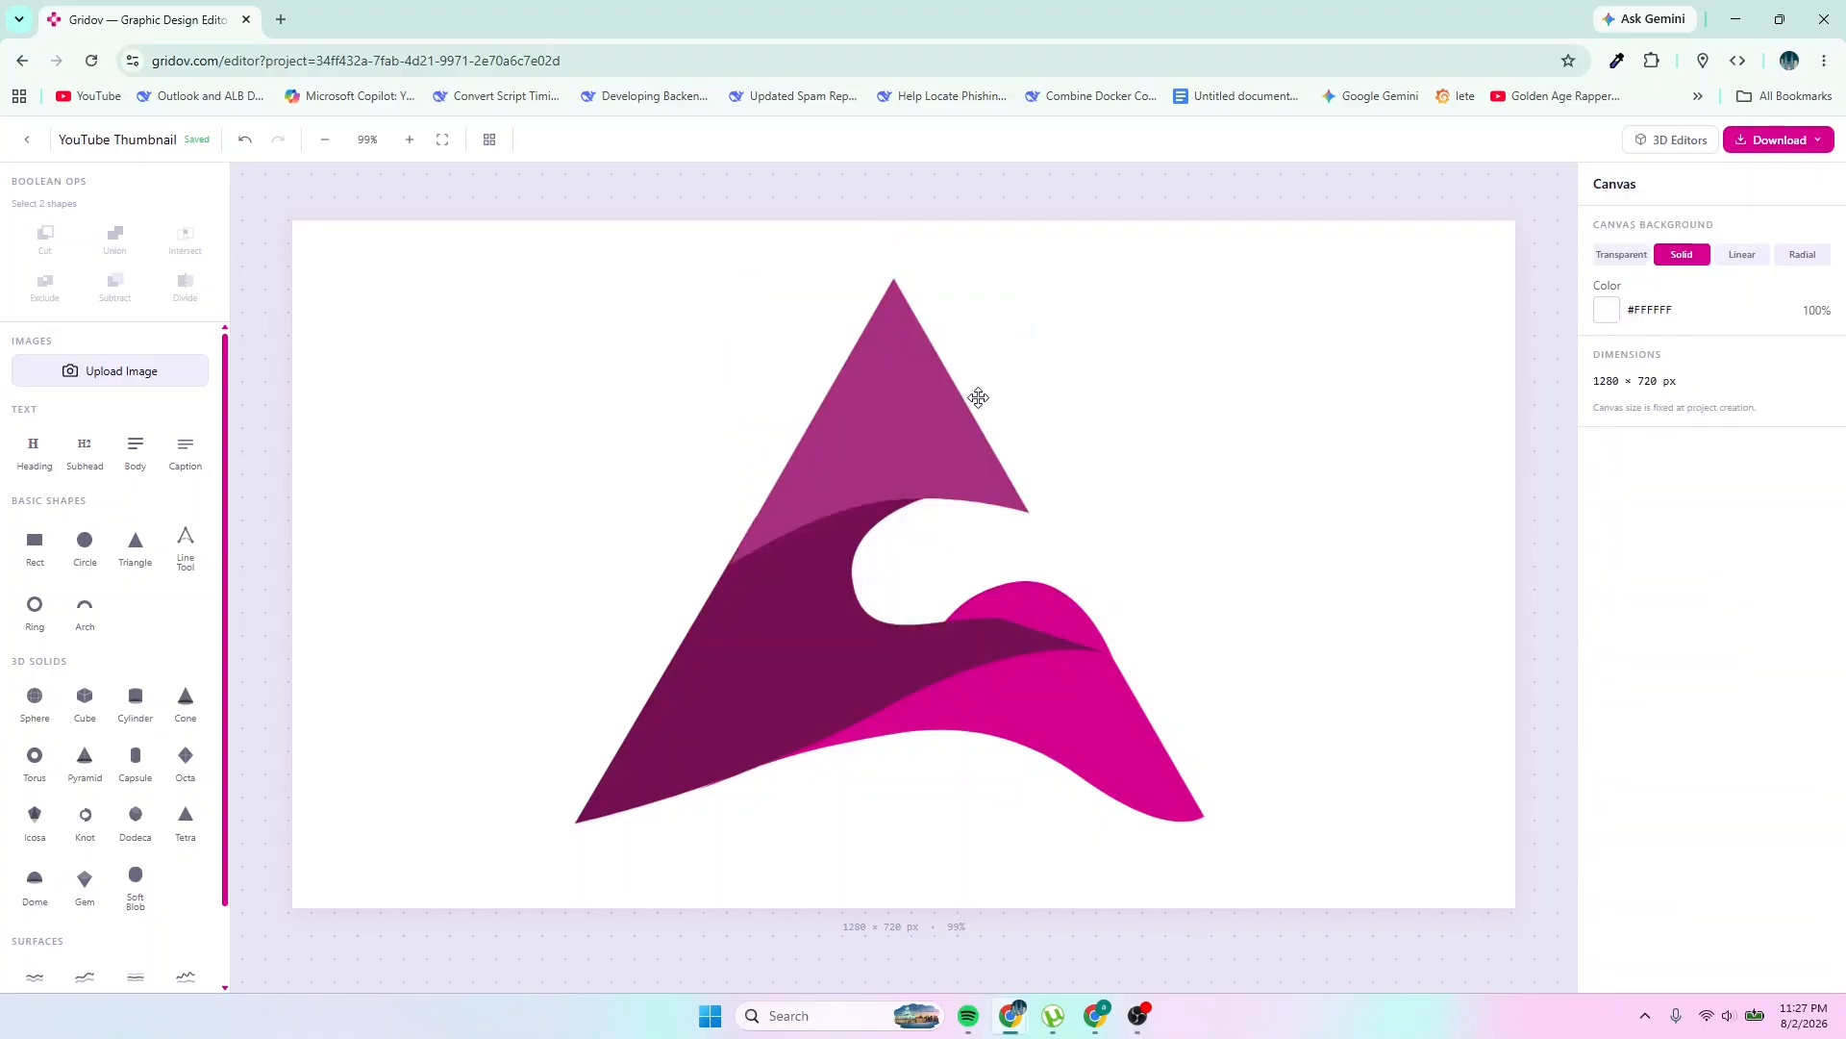
# Bring the pink bottom tier to the front so its hump covers the middle tier's right tip
pyautogui.click(1080, 746)
pyautogui.click(1174, 782)
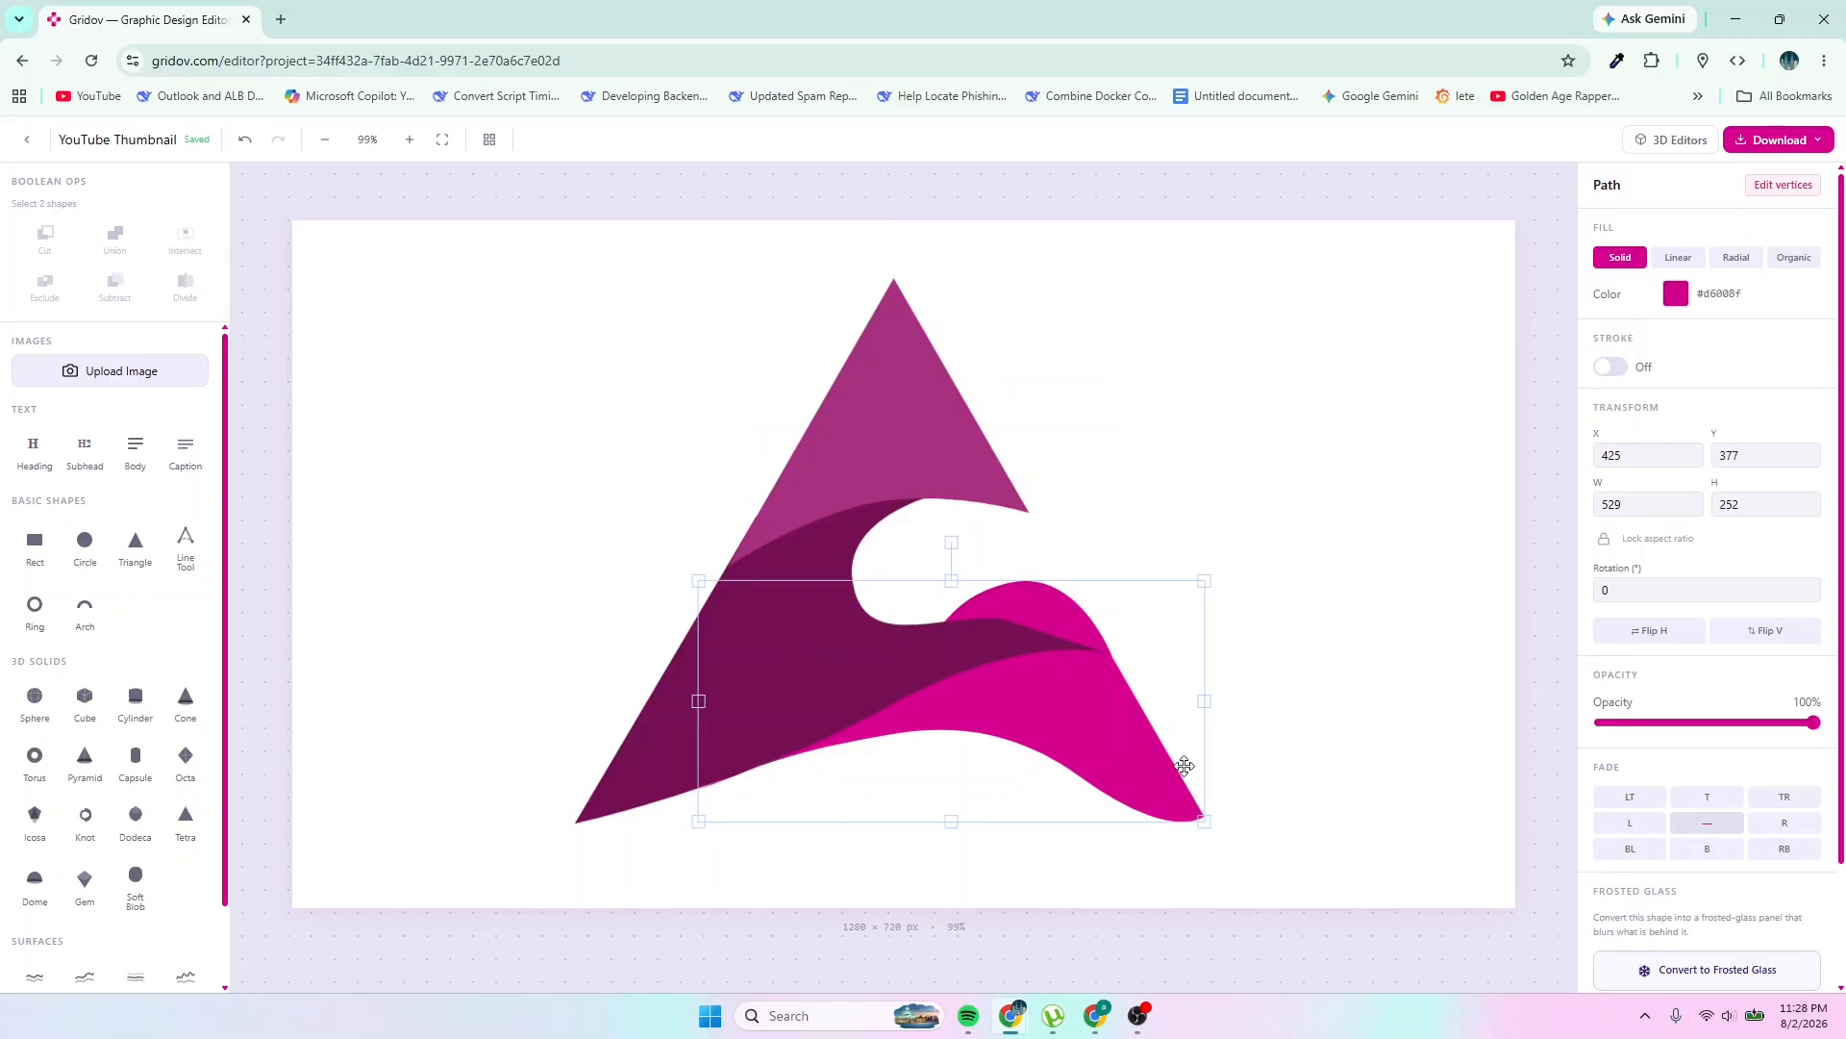
pyautogui.rightClick(1183, 717)
pyautogui.click(1250, 737)
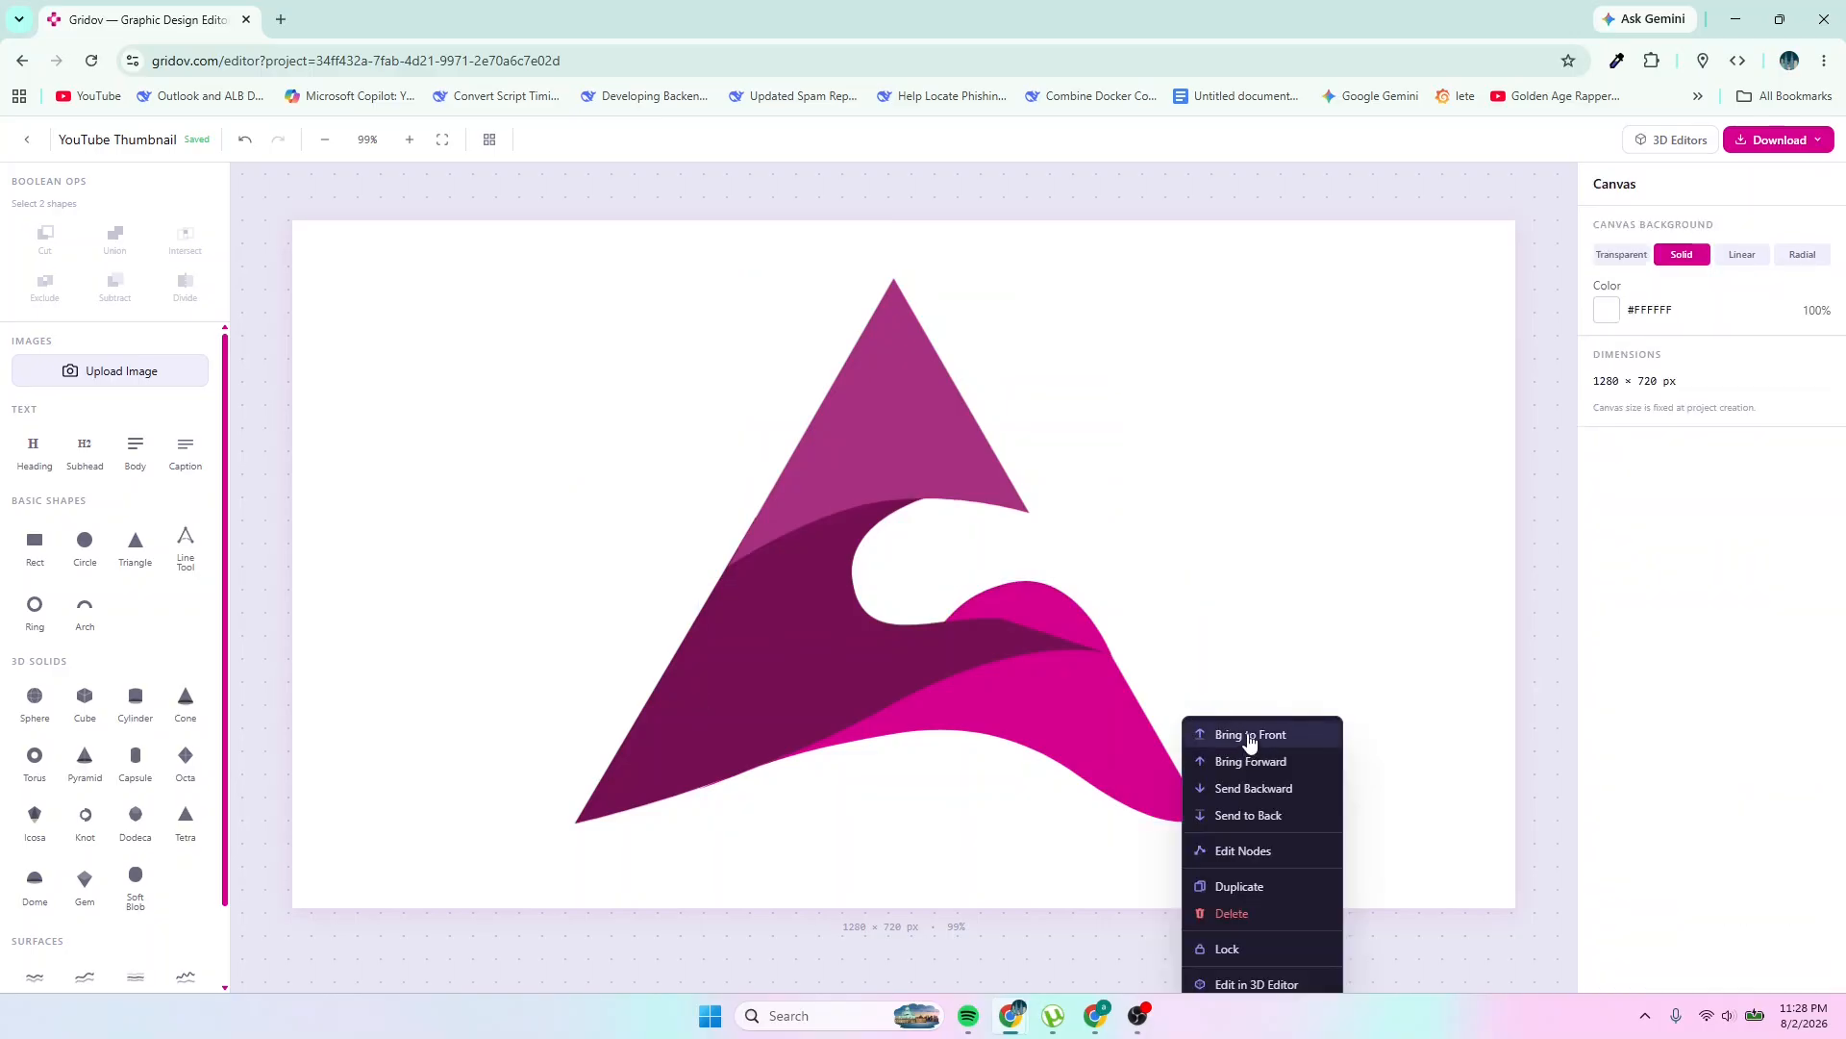
pyautogui.click(1250, 737)
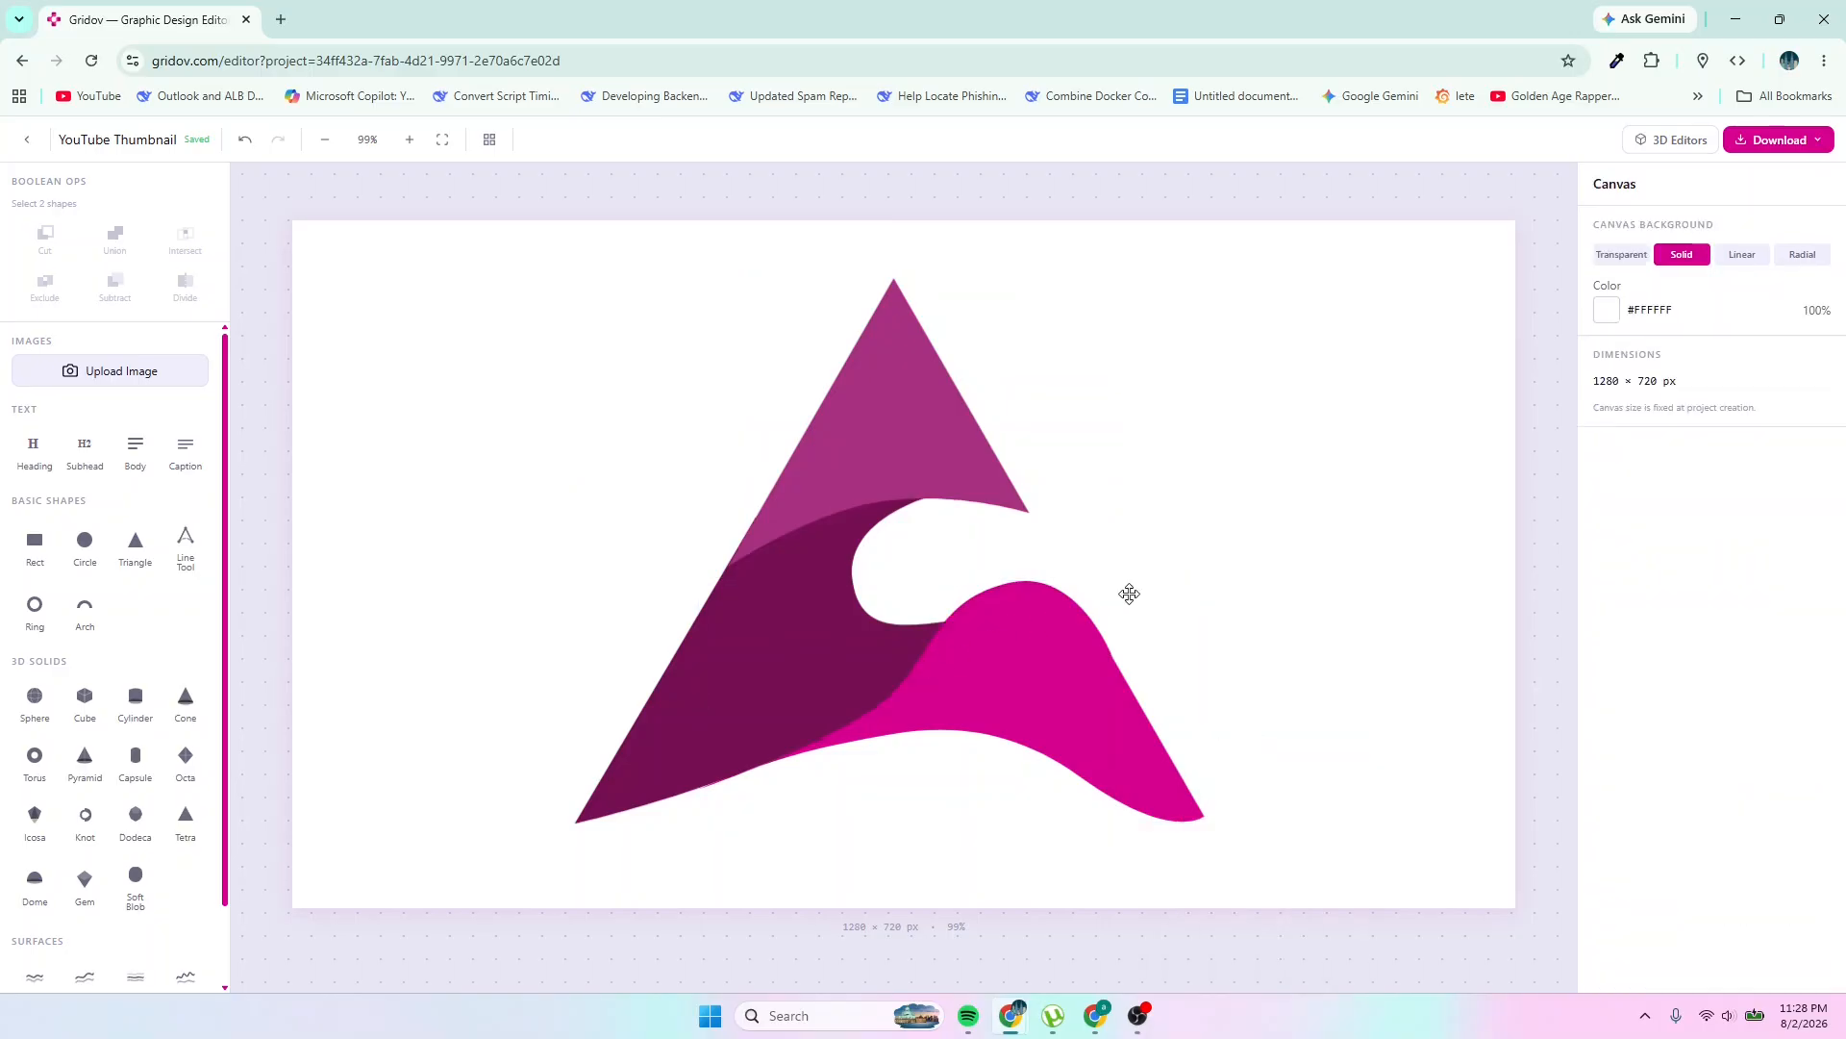
# Open the pink bottom tier for node editing
pyautogui.click(993, 704)
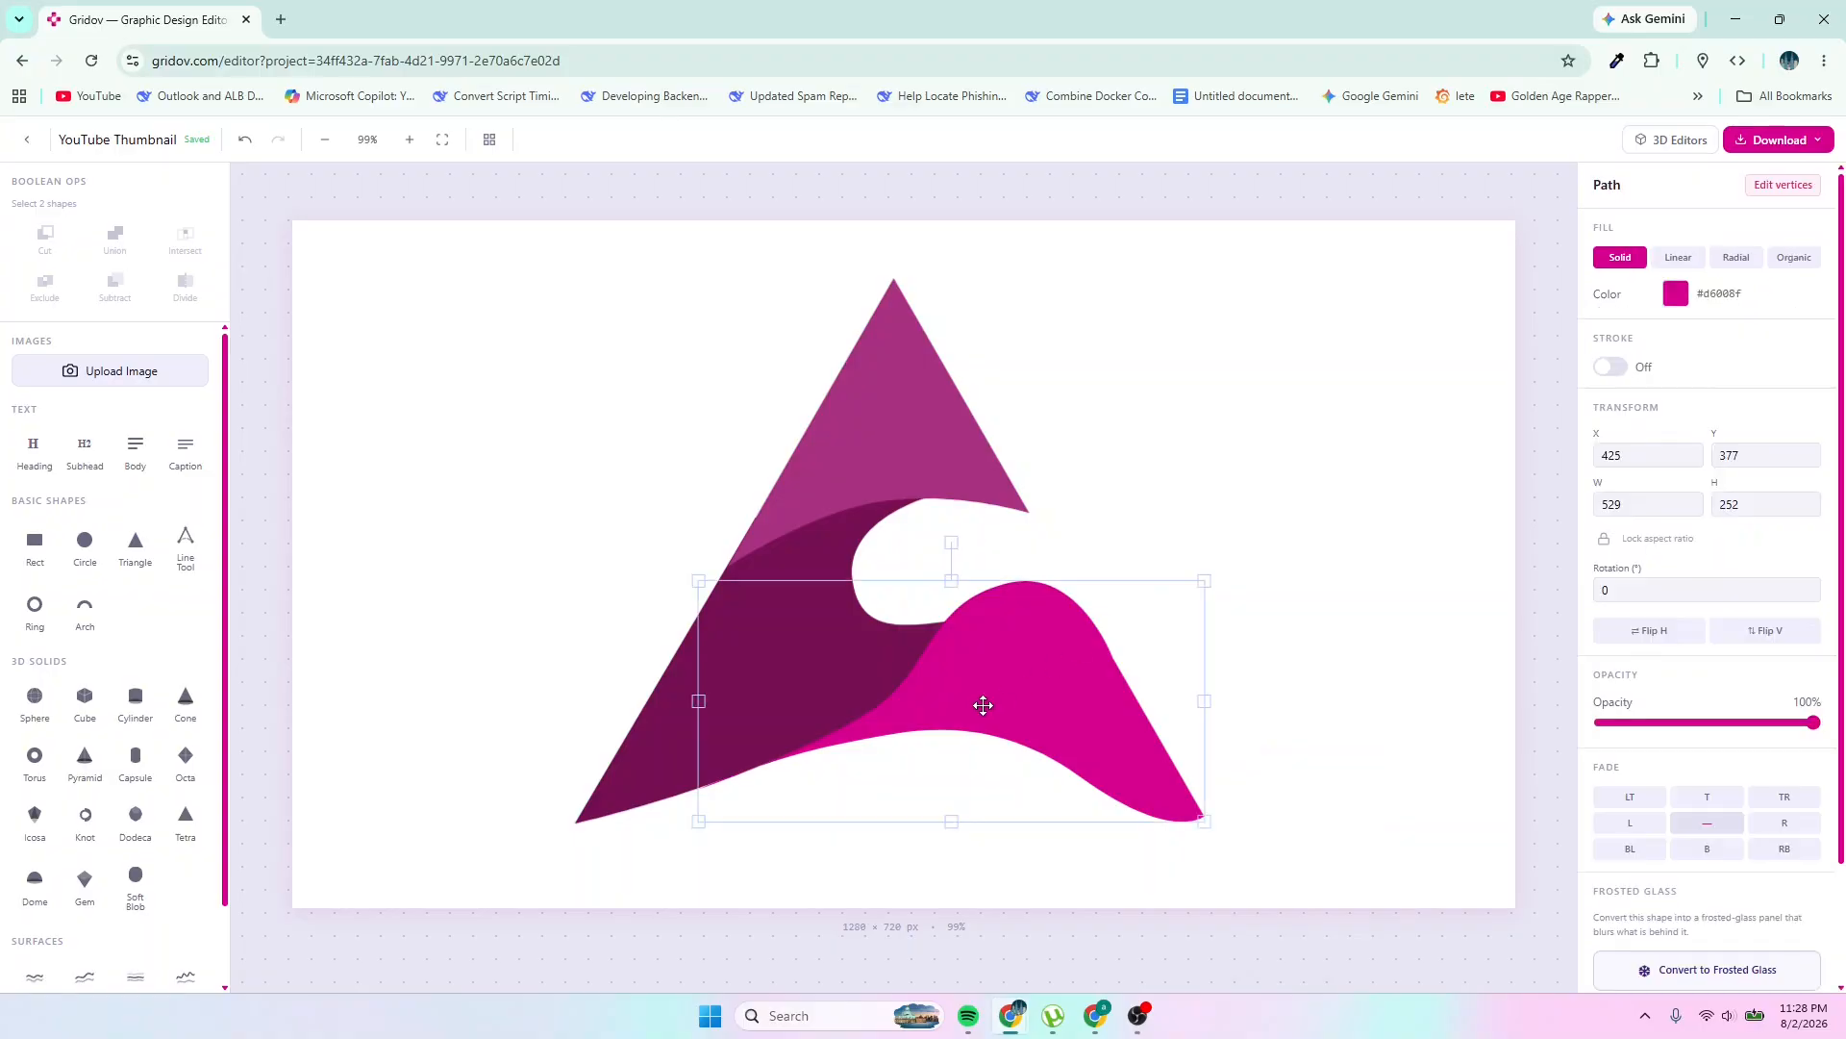
pyautogui.rightClick(1092, 694)
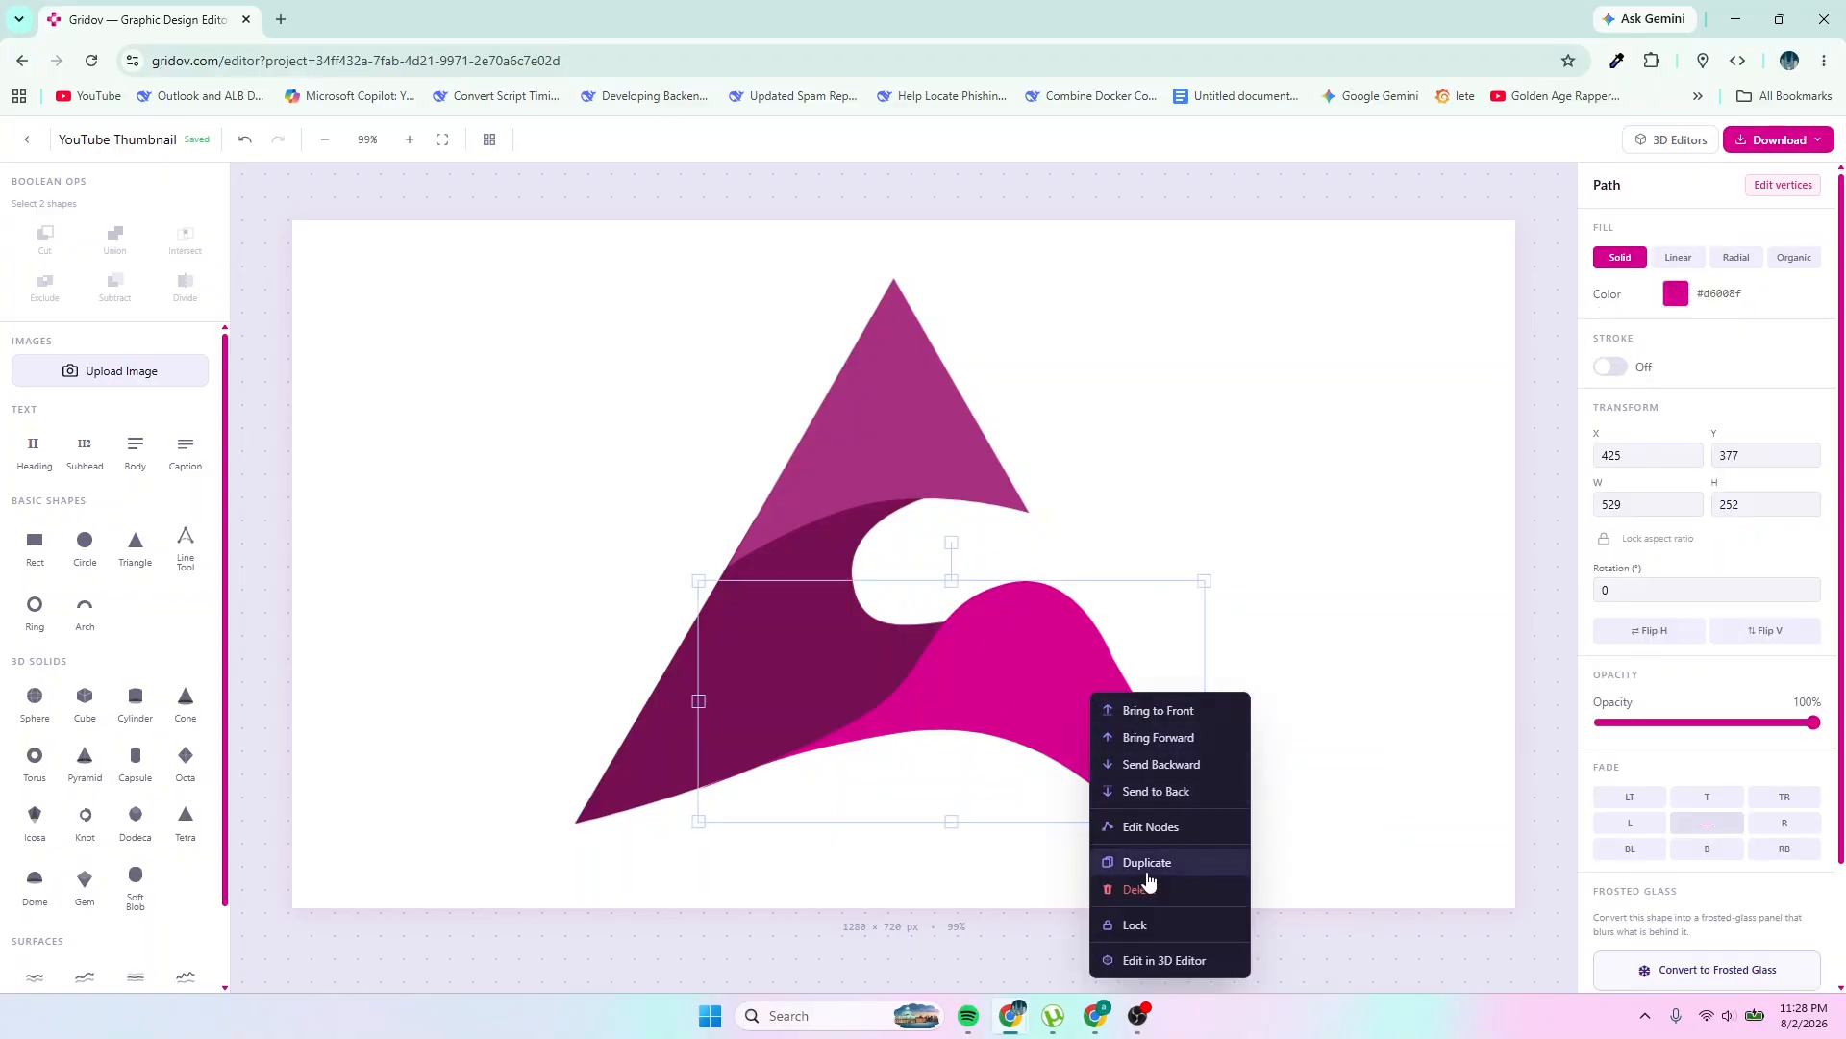
pyautogui.click(1150, 827)
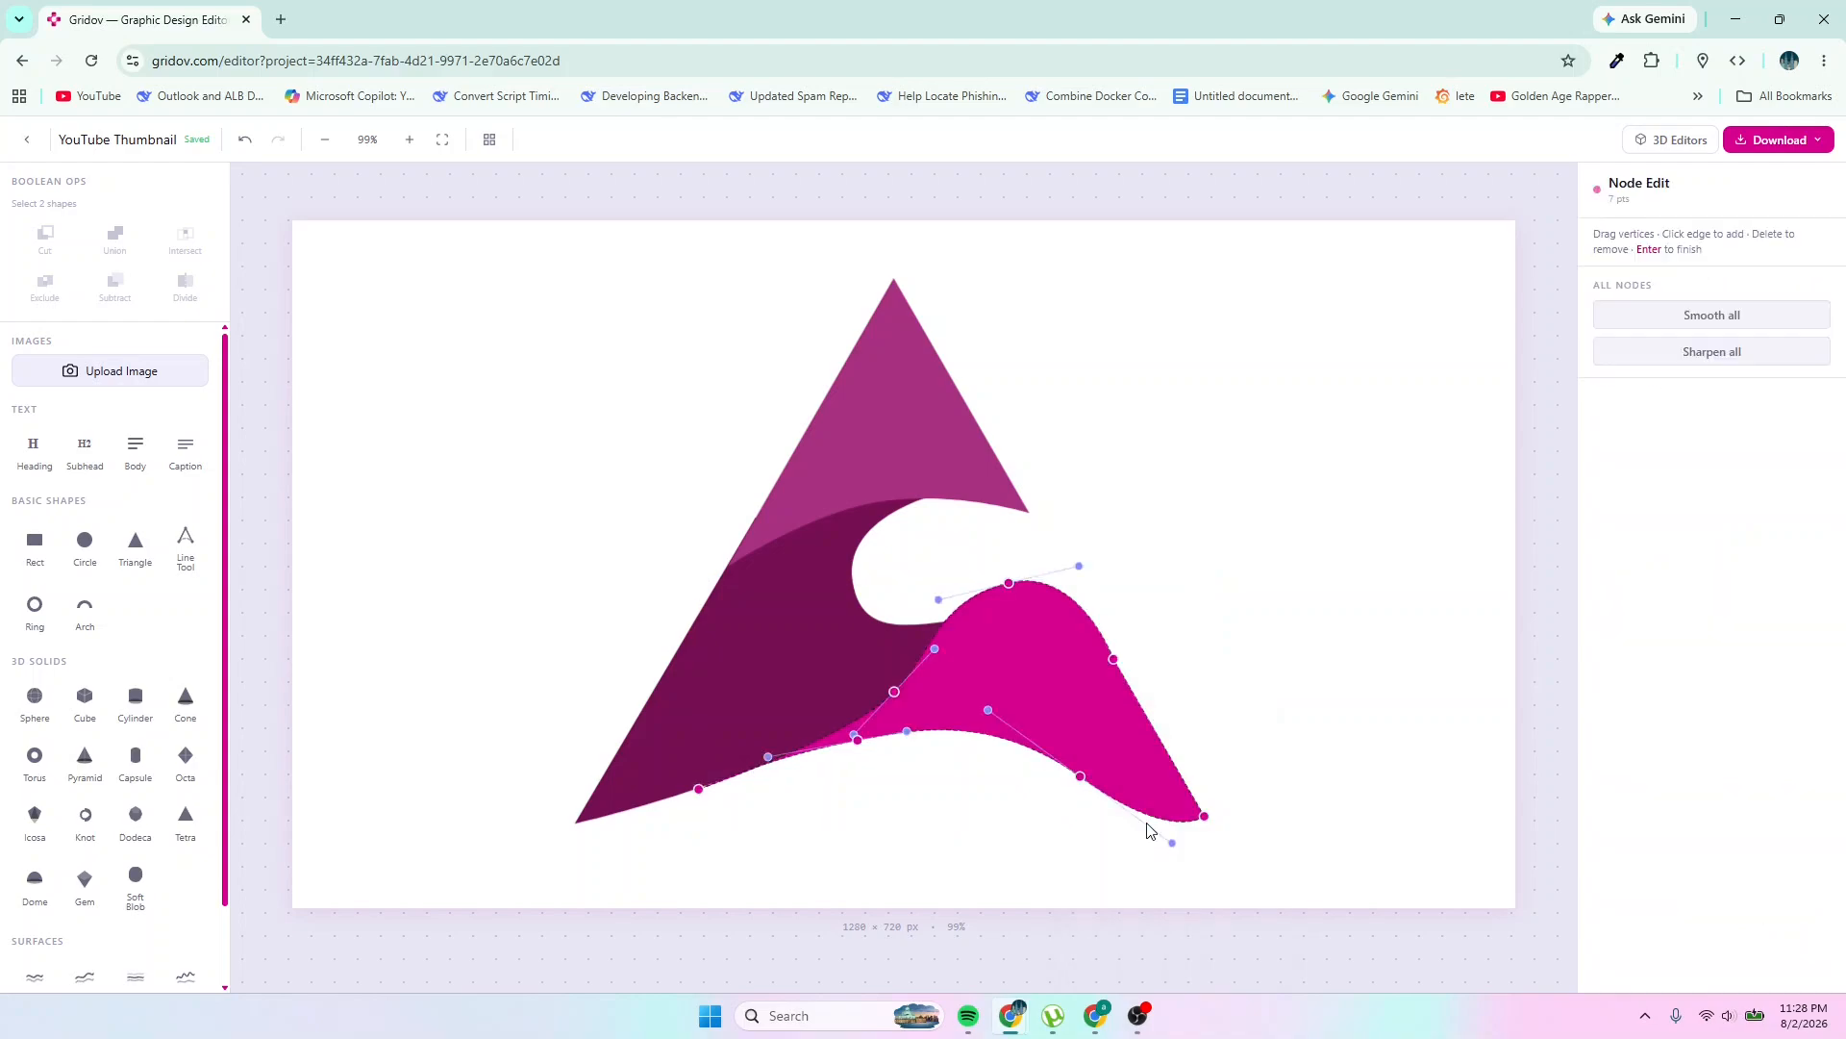
# Try deleting the node on the pink tier's right shoulder and stretching the crest's curve handles, and undo these changes
pyautogui.click(1116, 660)
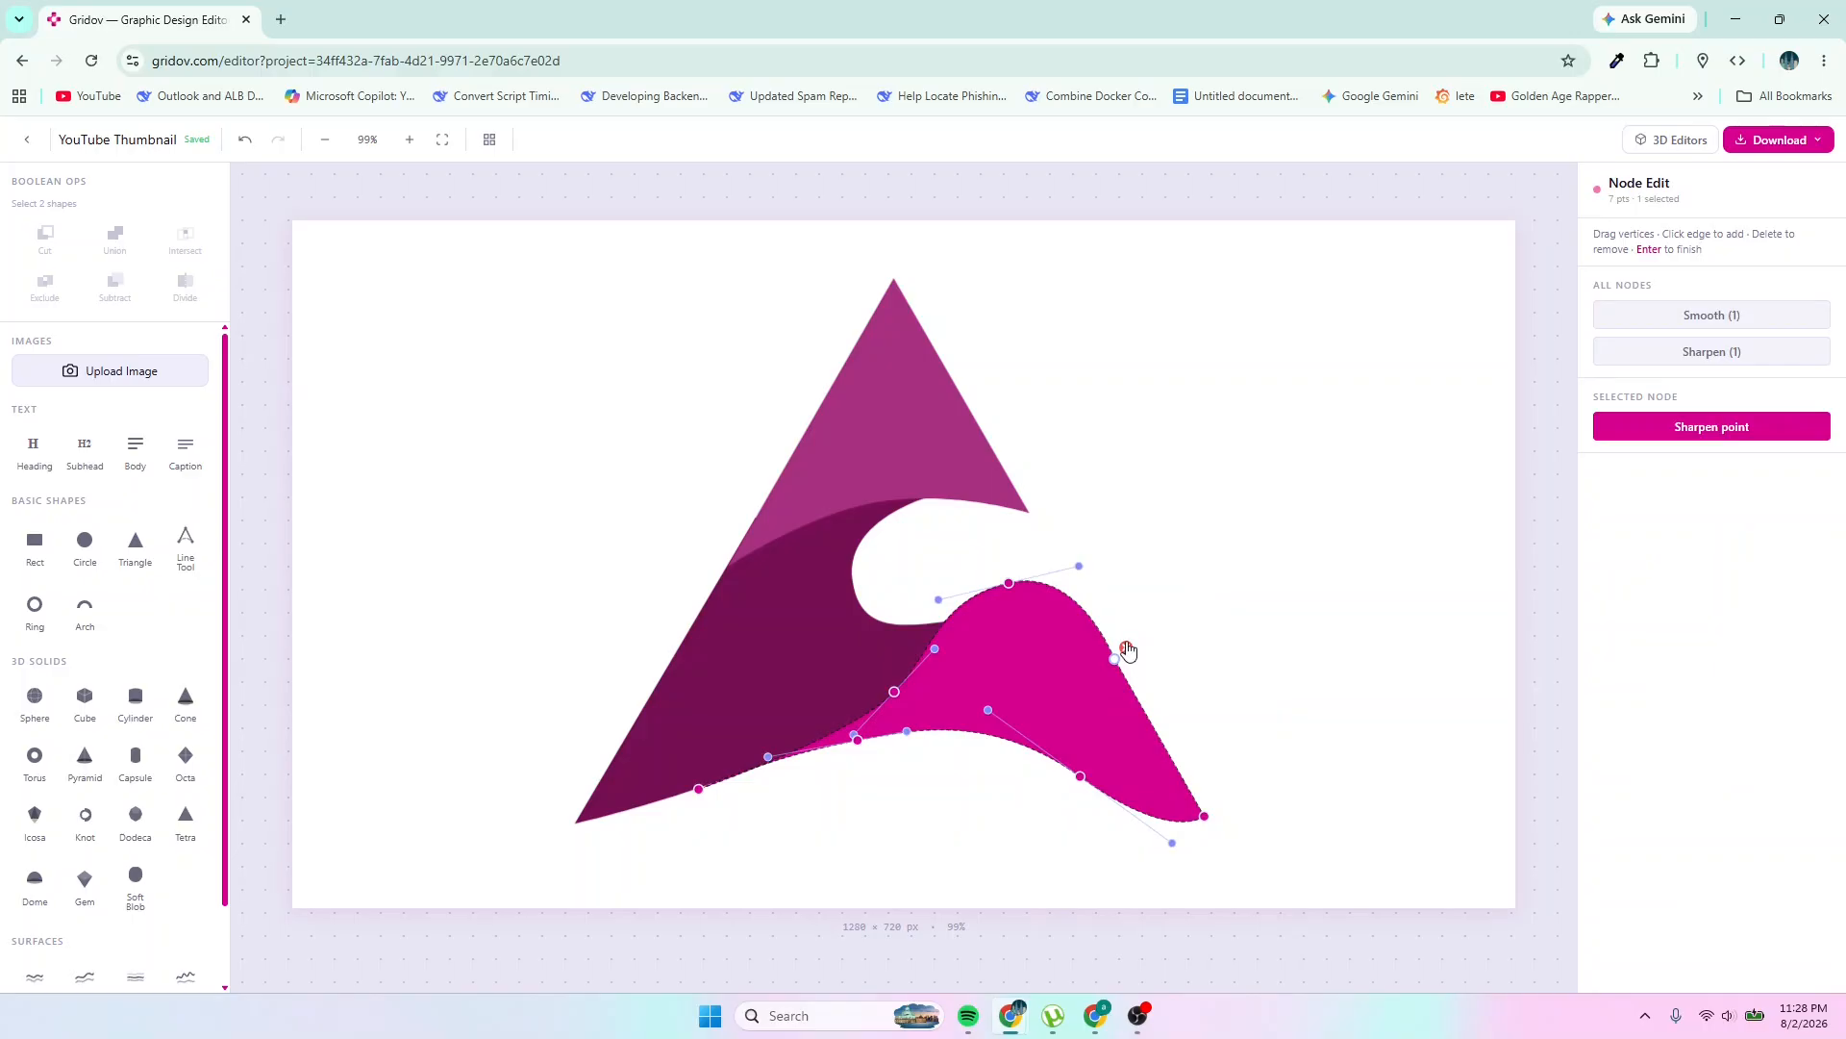
pyautogui.click(1127, 650)
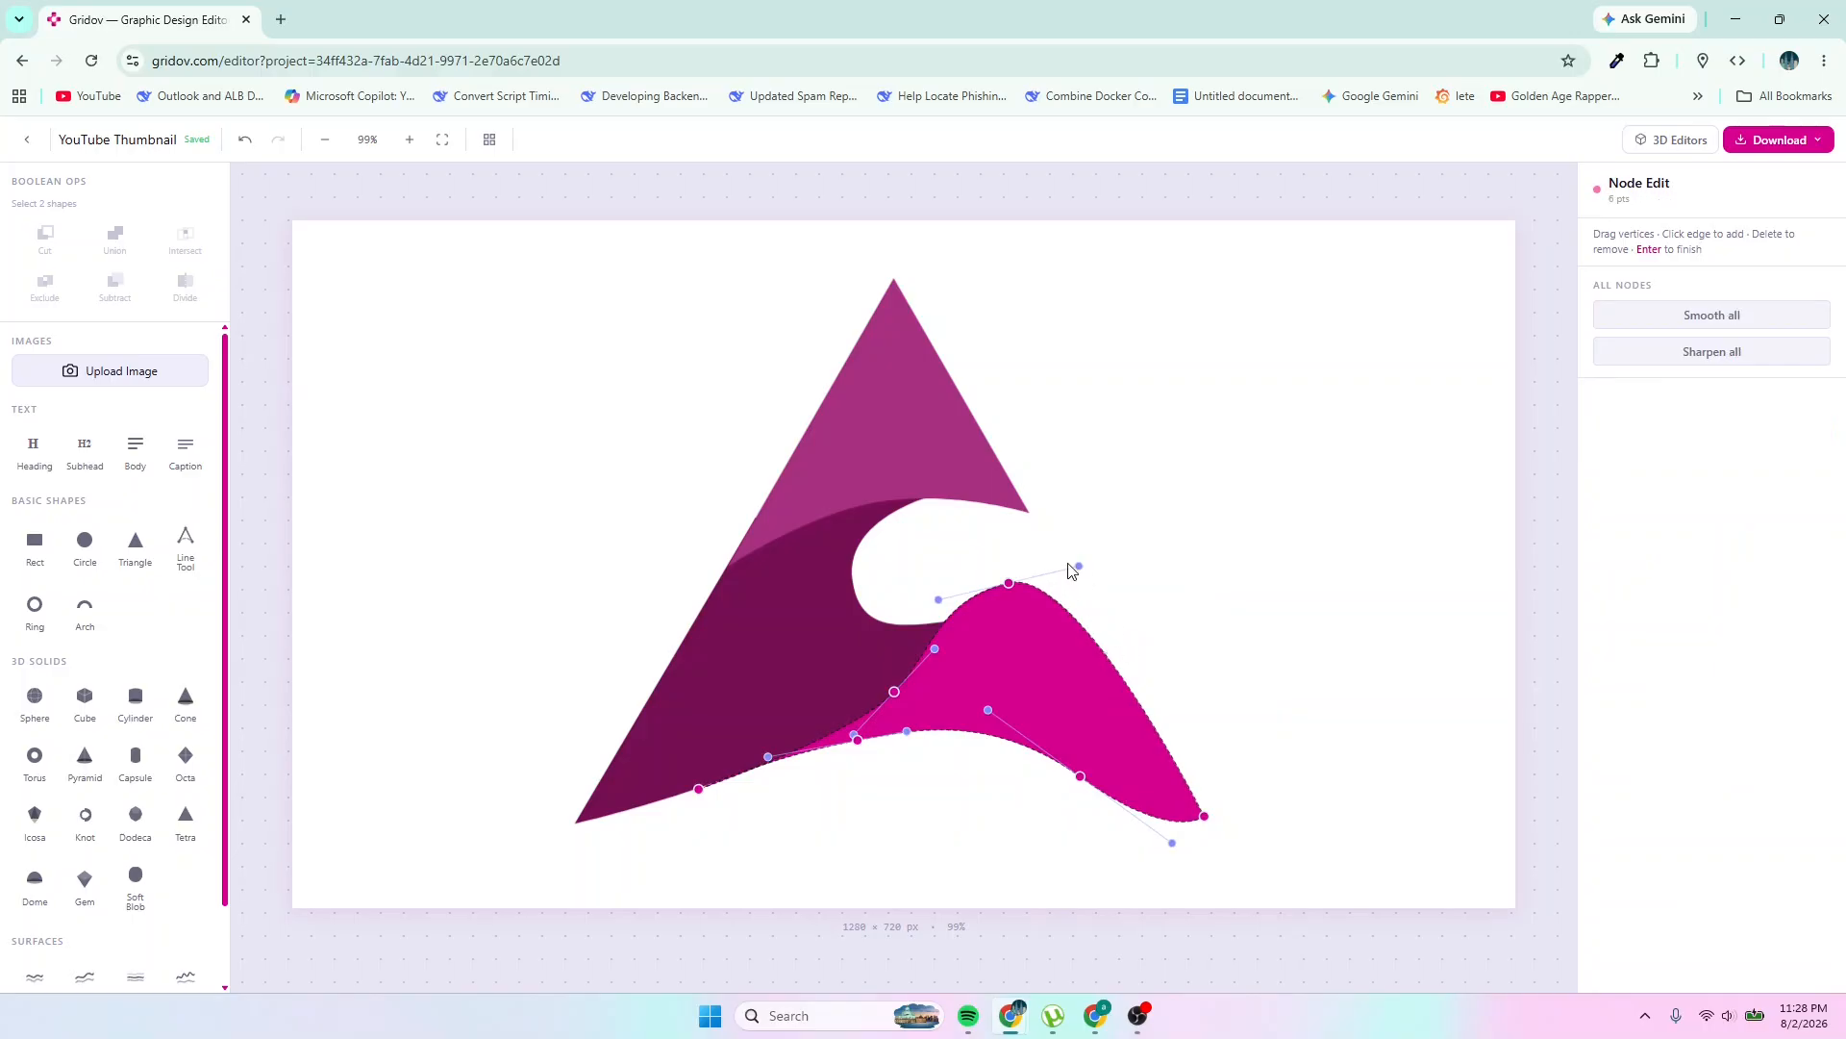
pyautogui.moveTo(1078, 565); pyautogui.dragTo(1087, 558)
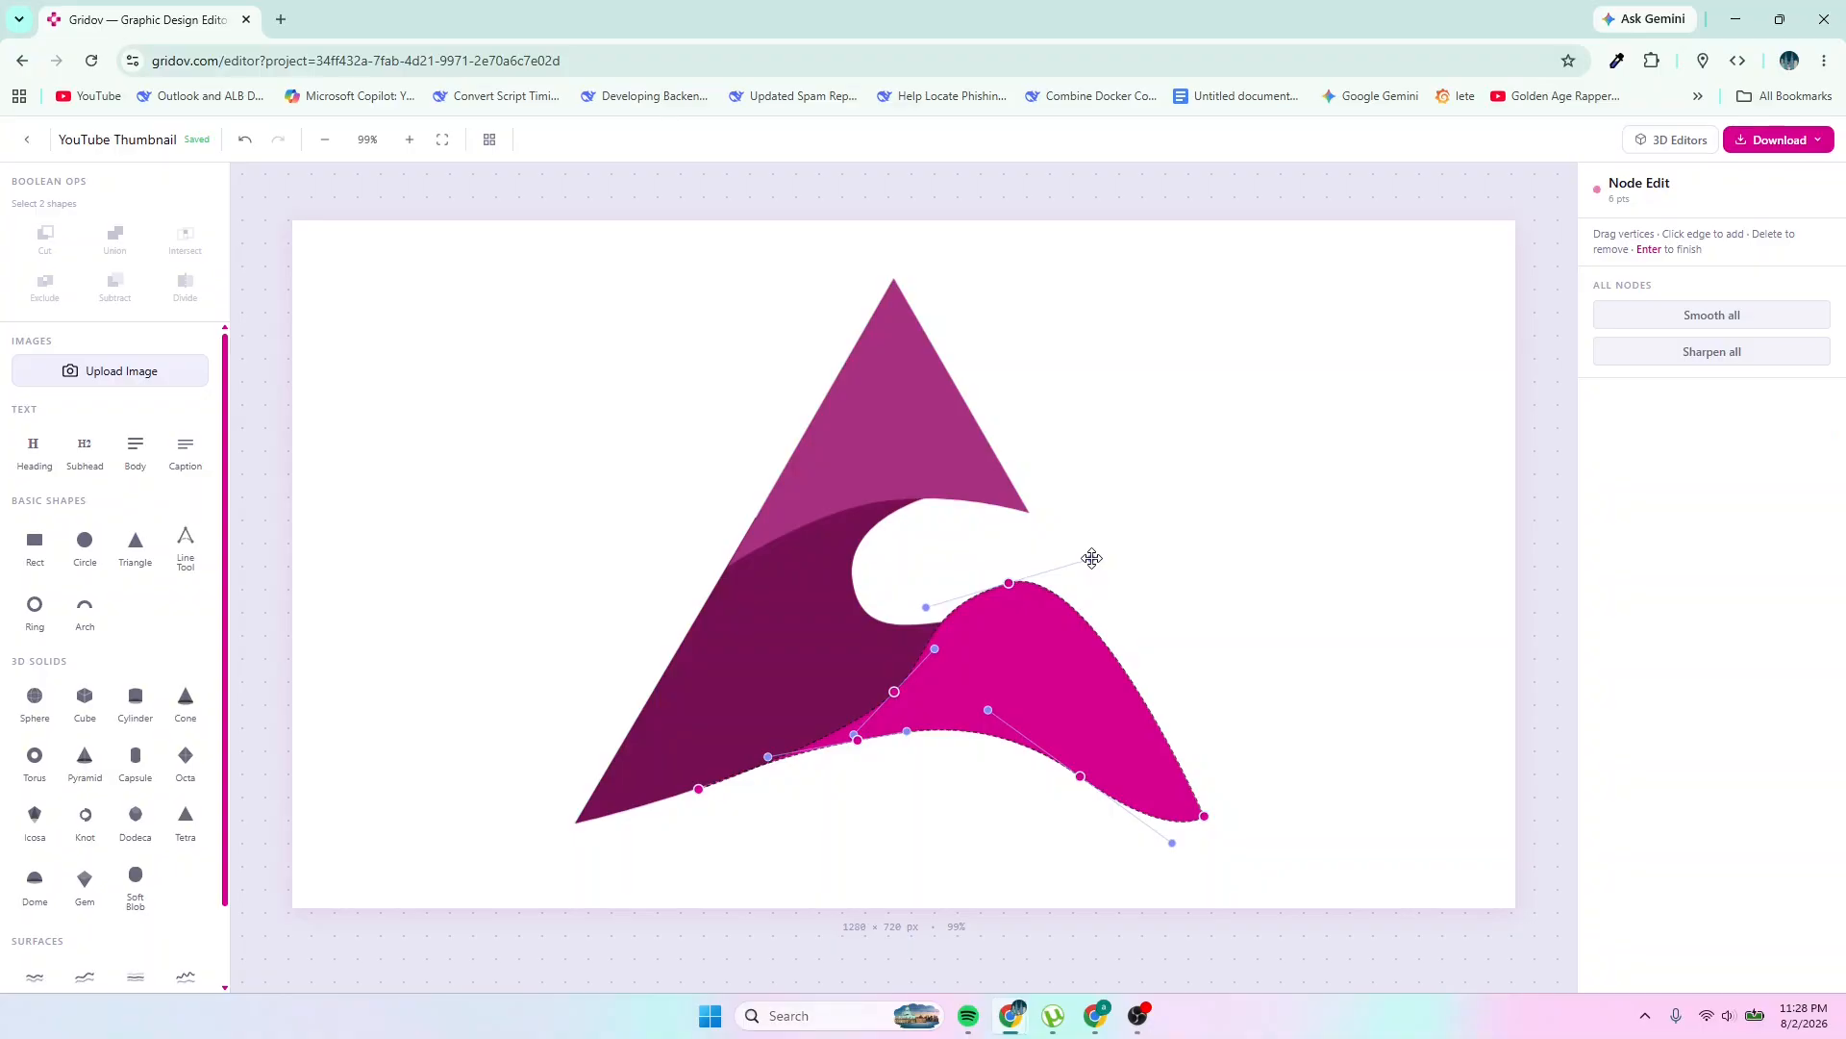
pyautogui.moveTo(1091, 558); pyautogui.dragTo(1089, 564)
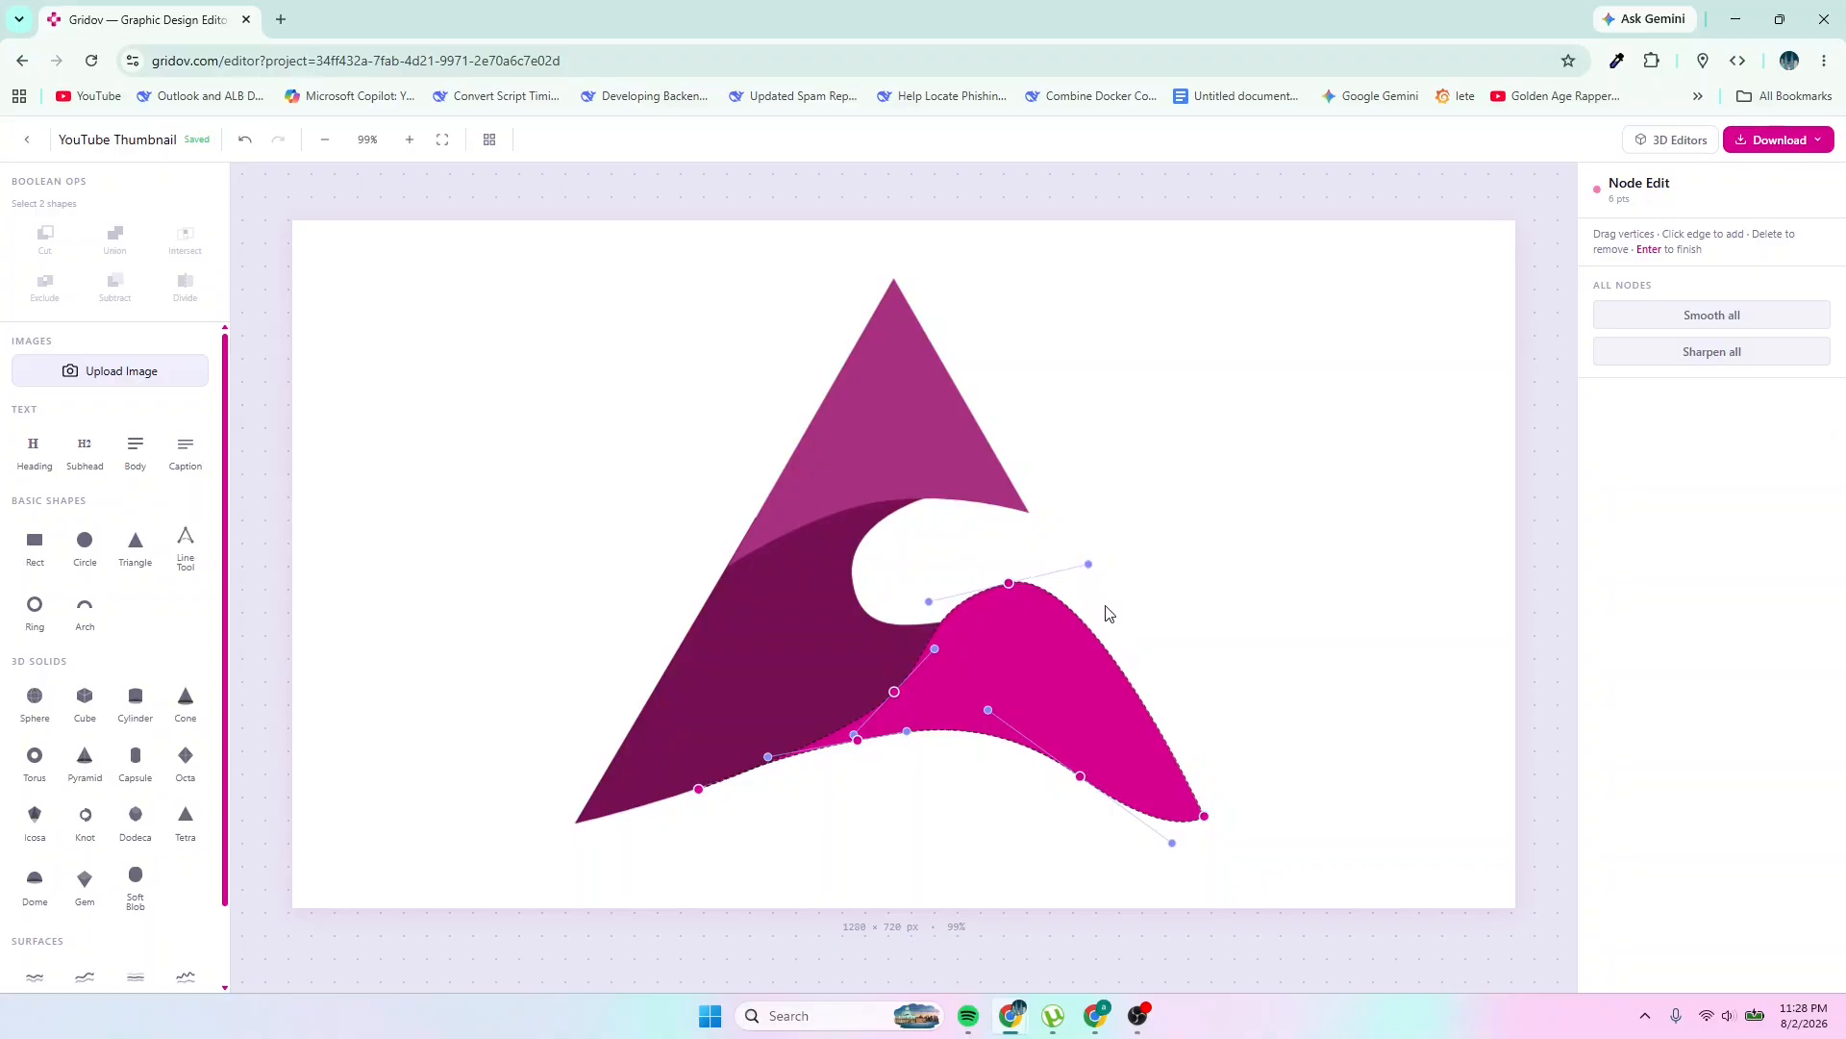
pyautogui.hotkey('ctrl', 'z')
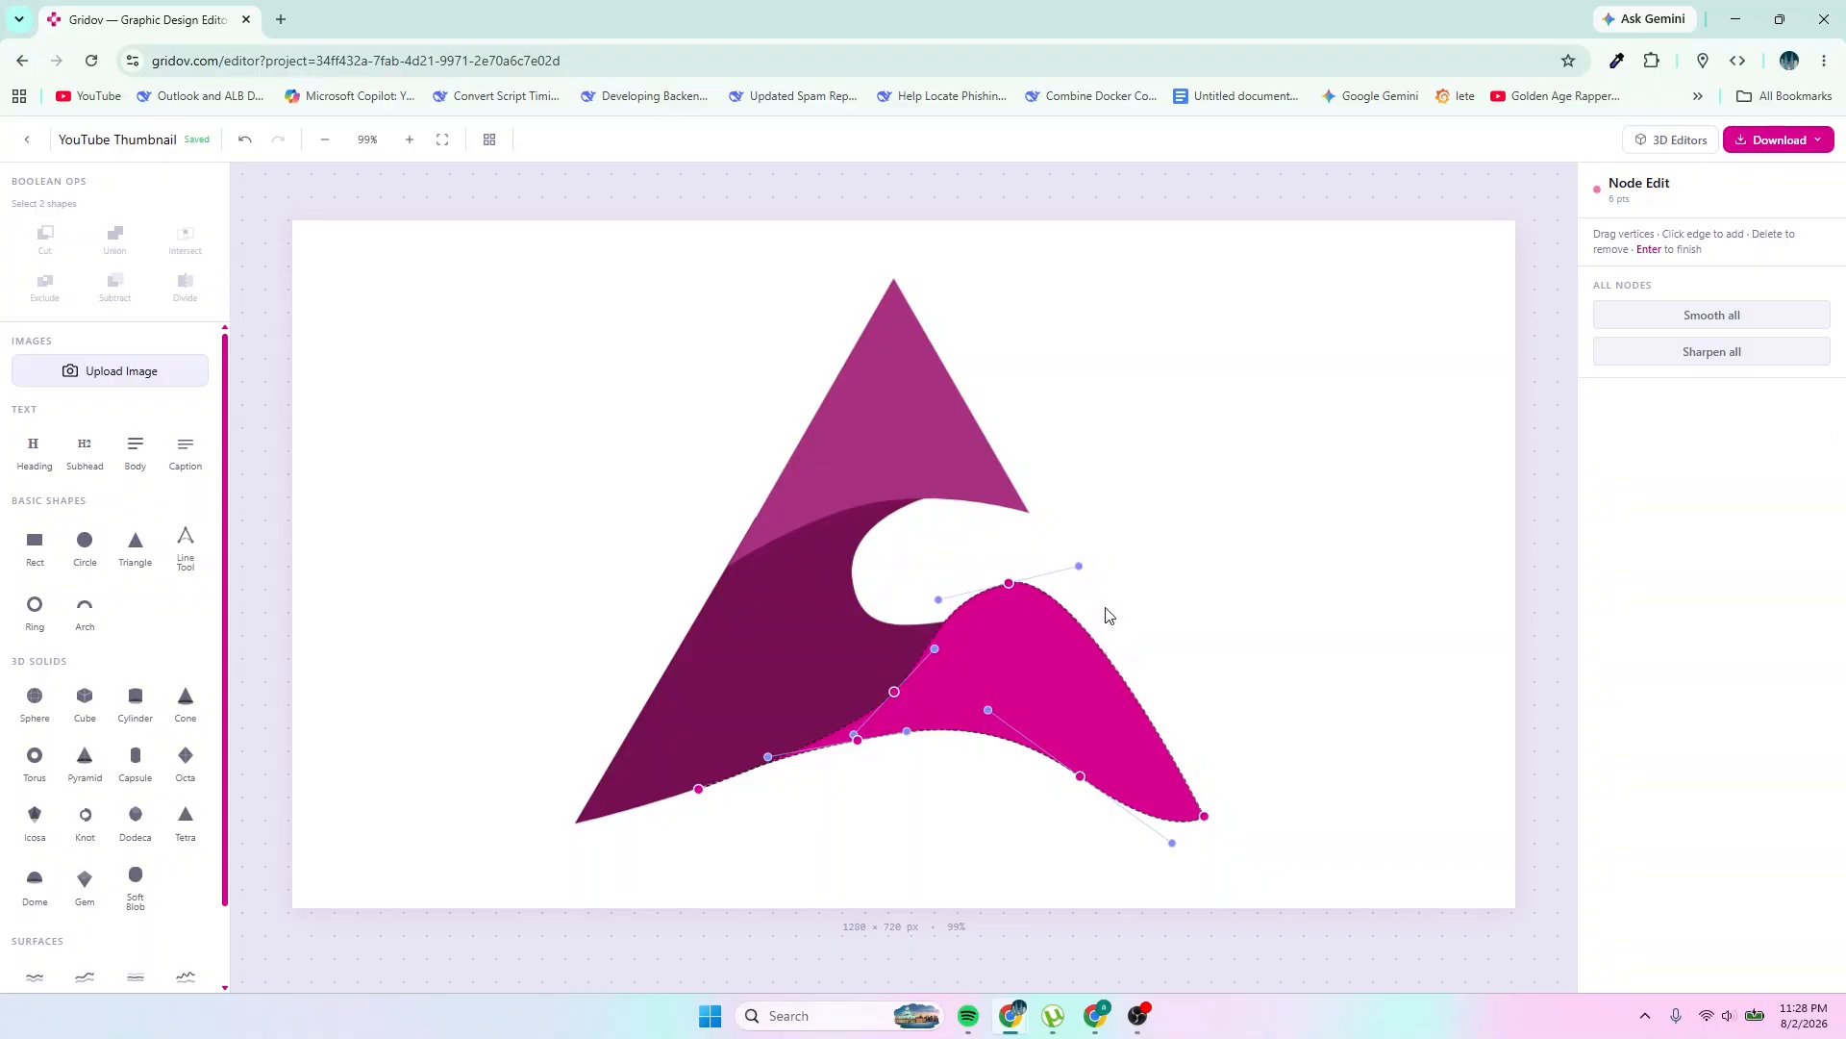
pyautogui.click(1105, 609)
# Sharpen the pink tier's right shoulder node and move it slightly up and inward, lower the crest node toward the cutout, and finish node editing
pyautogui.click(1115, 659)
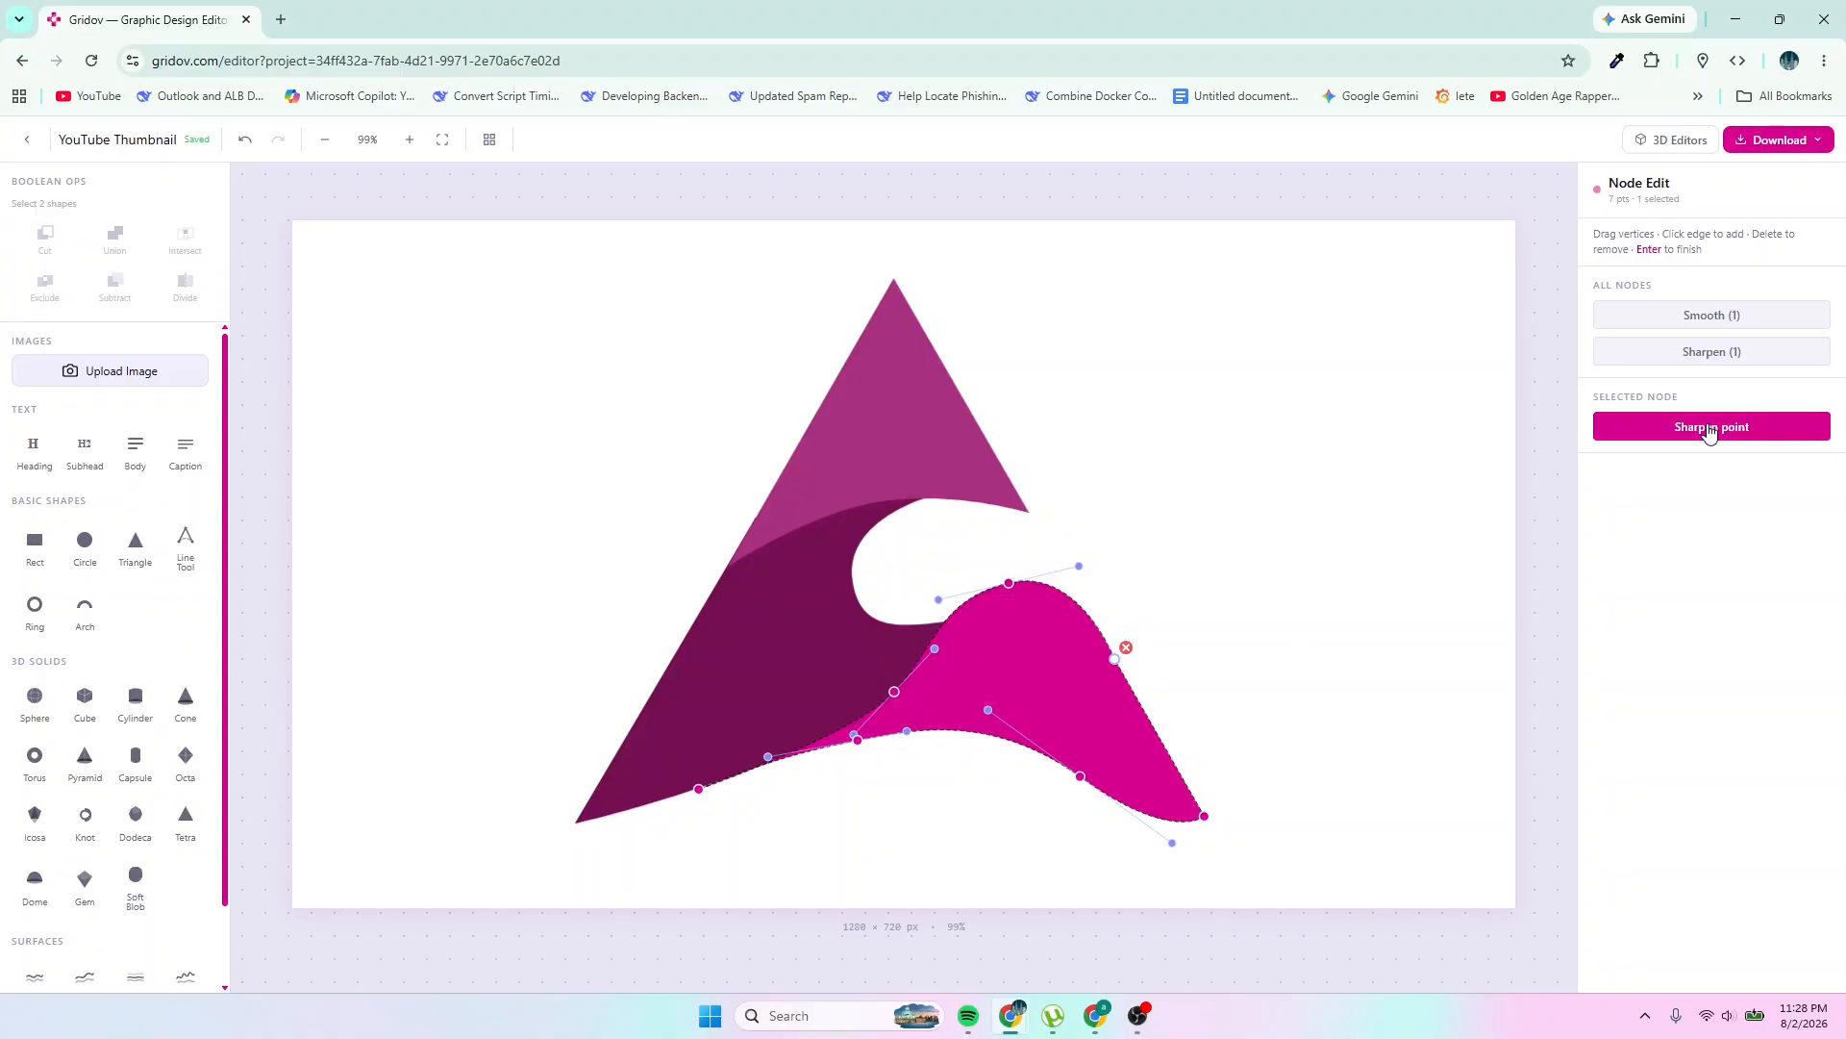
pyautogui.click(1727, 355)
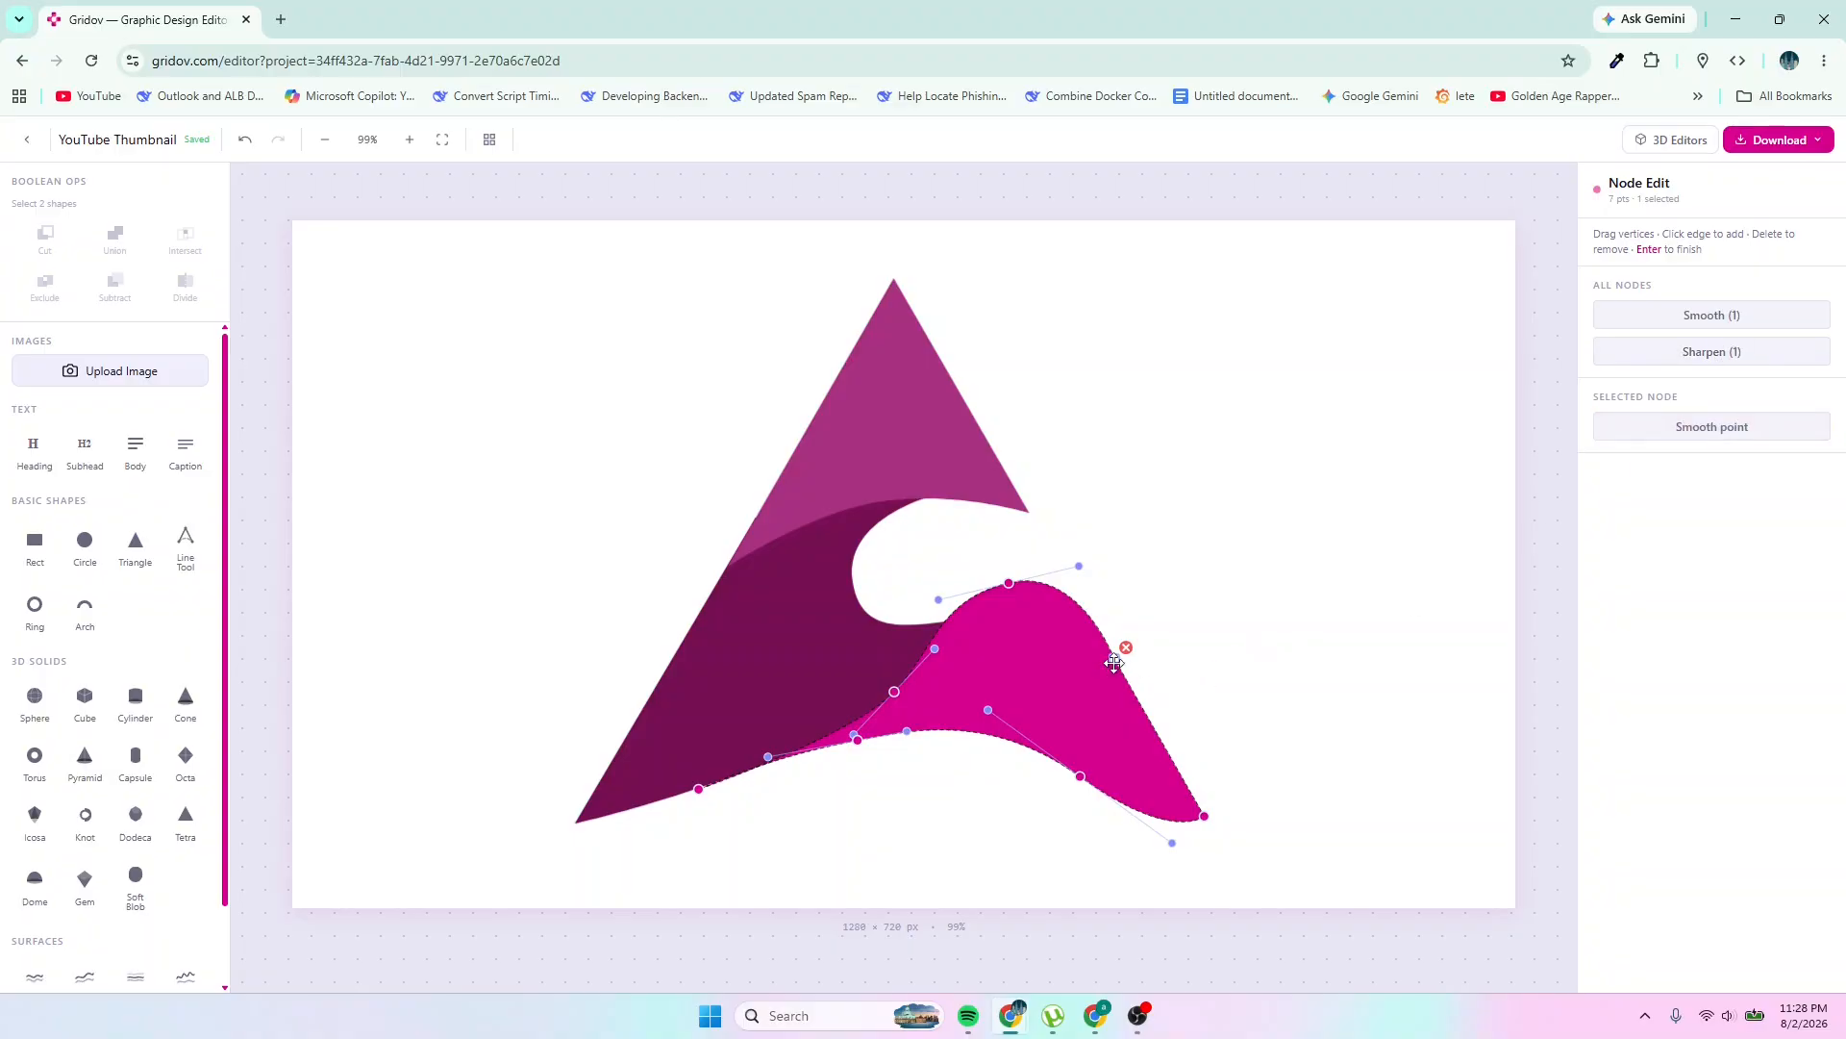
pyautogui.moveTo(1116, 660)
pyautogui.mouseDown()
pyautogui.moveTo(1104, 642)
pyautogui.moveTo(1107, 661)
pyautogui.mouseUp()
pyautogui.moveTo(1018, 589)
pyautogui.mouseDown()
pyautogui.moveTo(988, 603)
pyautogui.moveTo(1036, 585)
pyautogui.mouseUp()
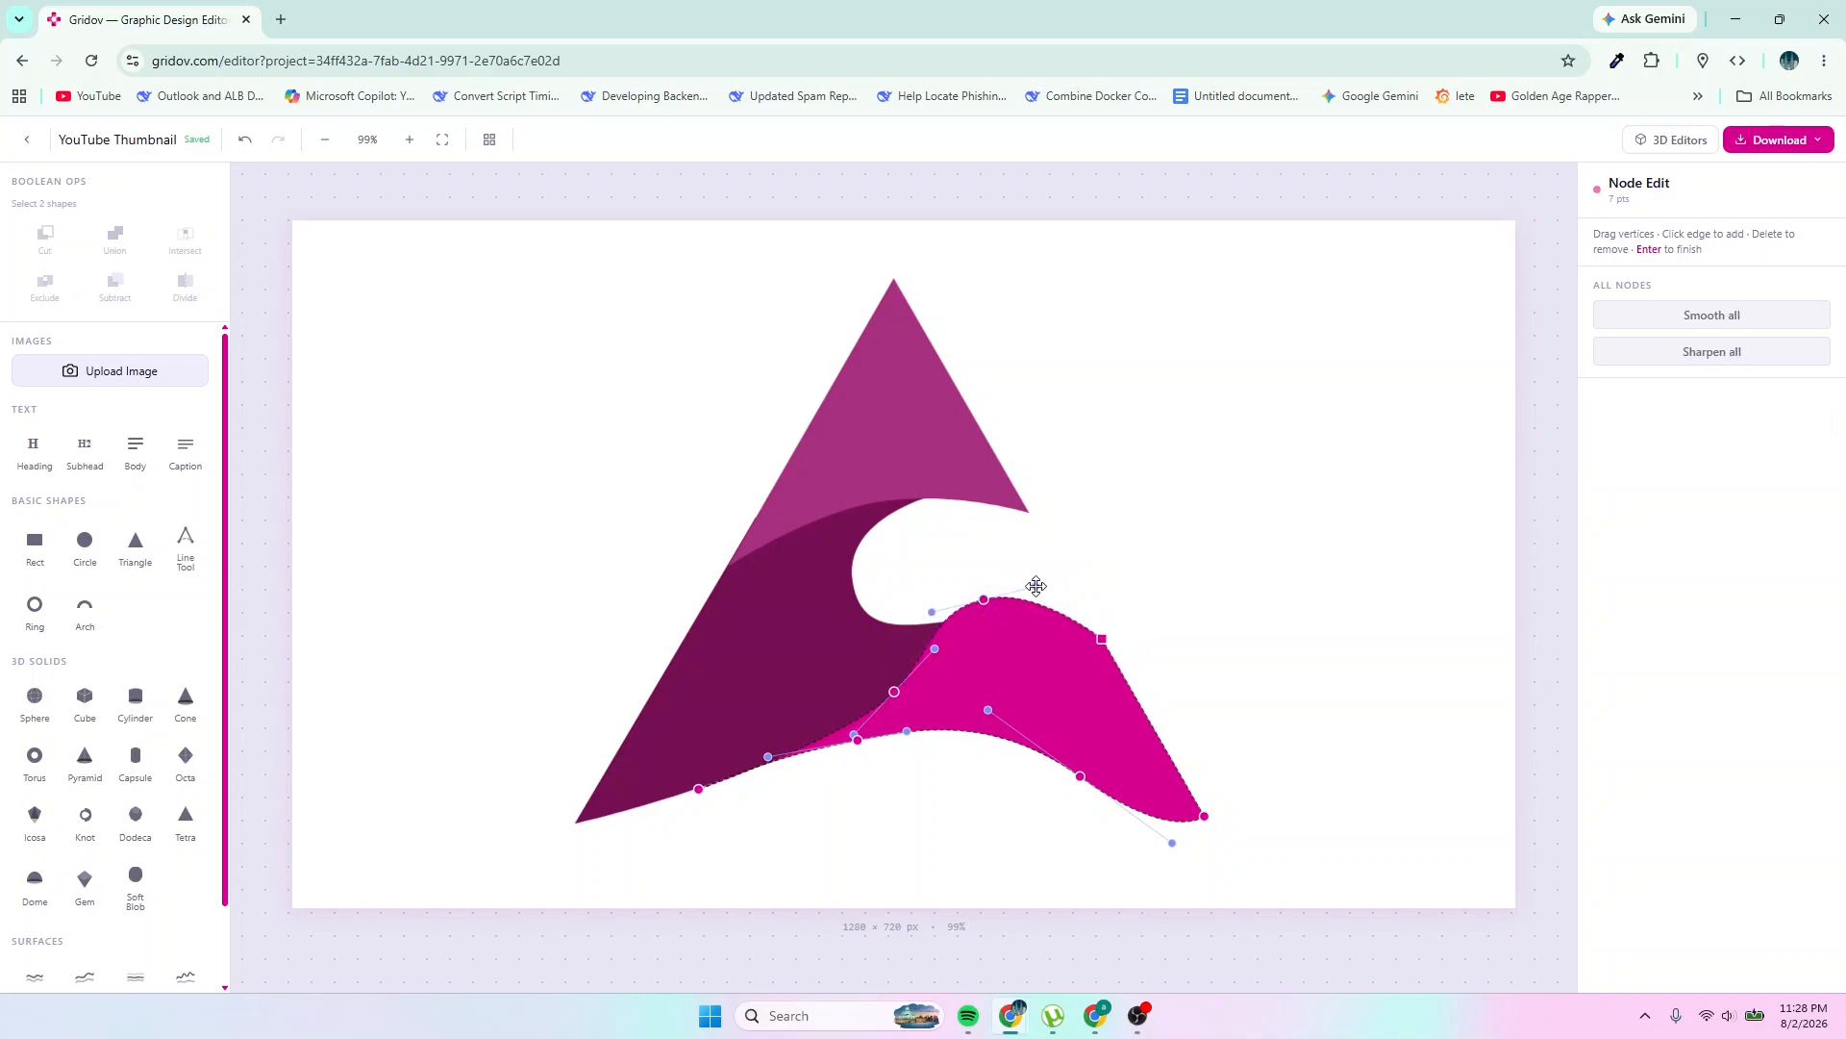
pyautogui.moveTo(1036, 585); pyautogui.dragTo(988, 605)
pyautogui.click(989, 603)
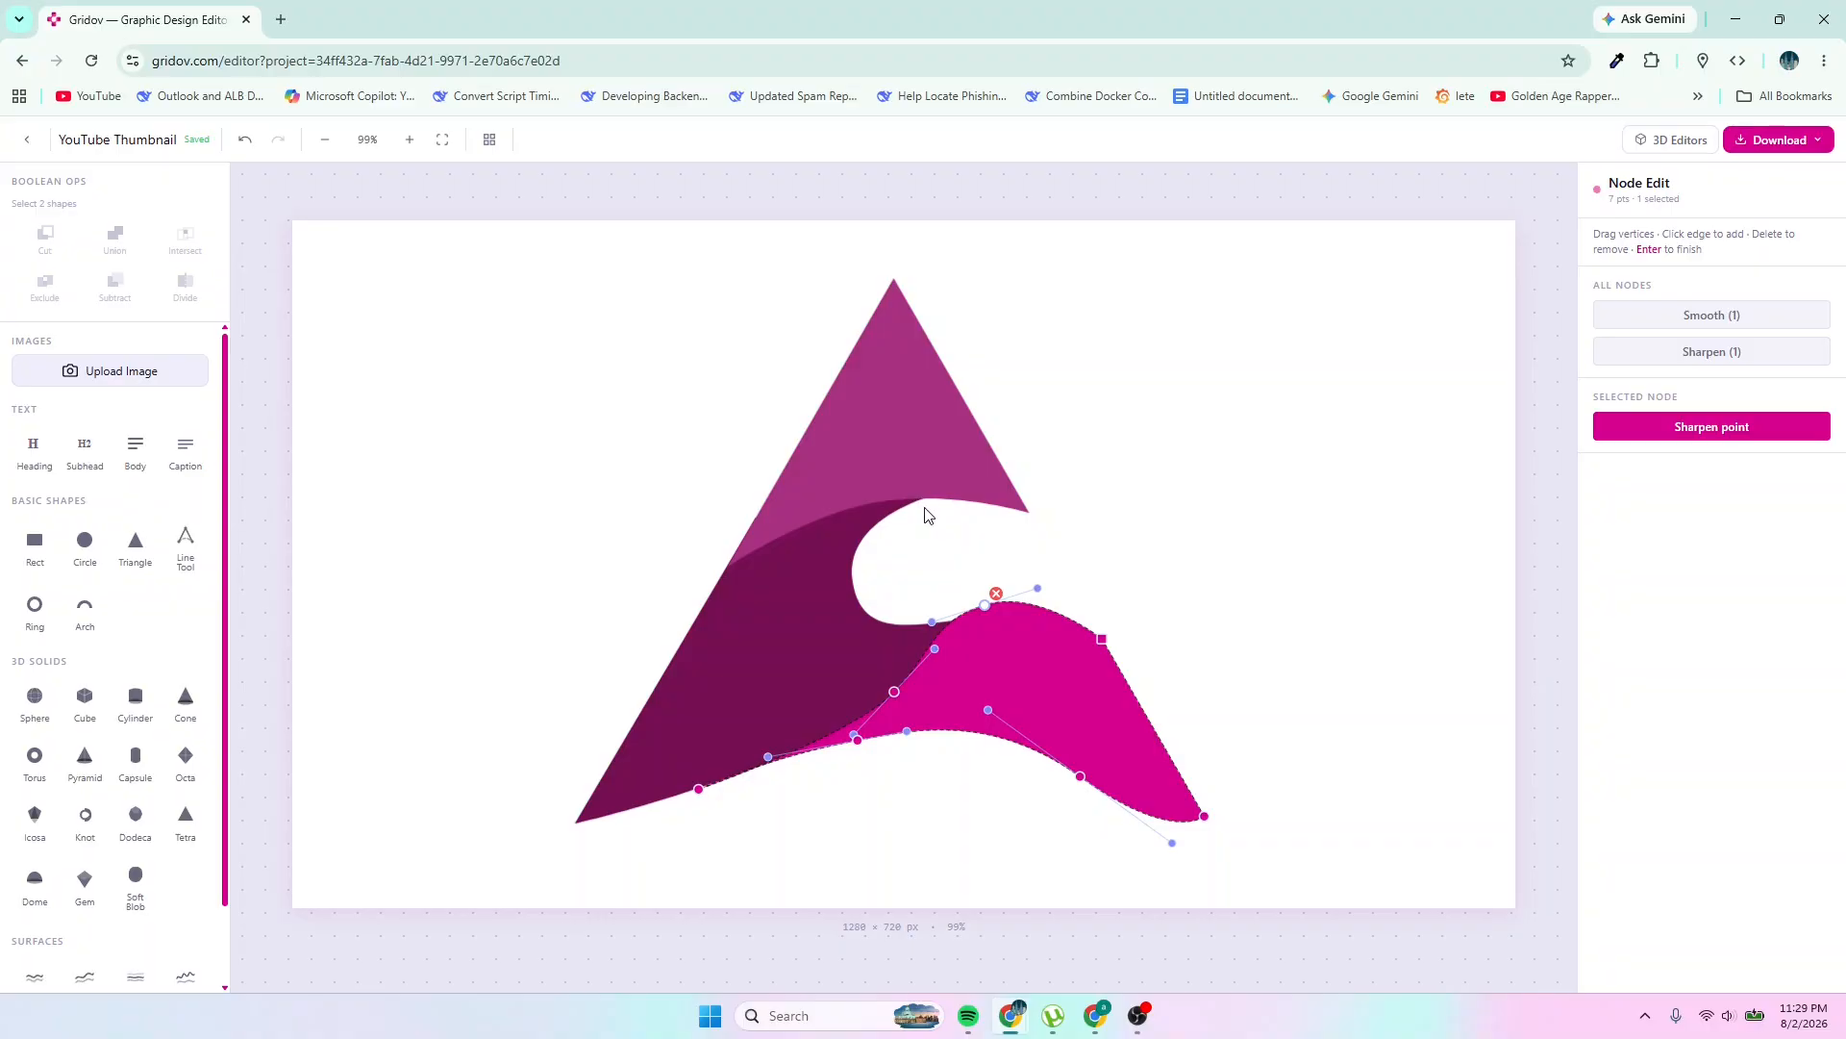
pyautogui.click(962, 475)
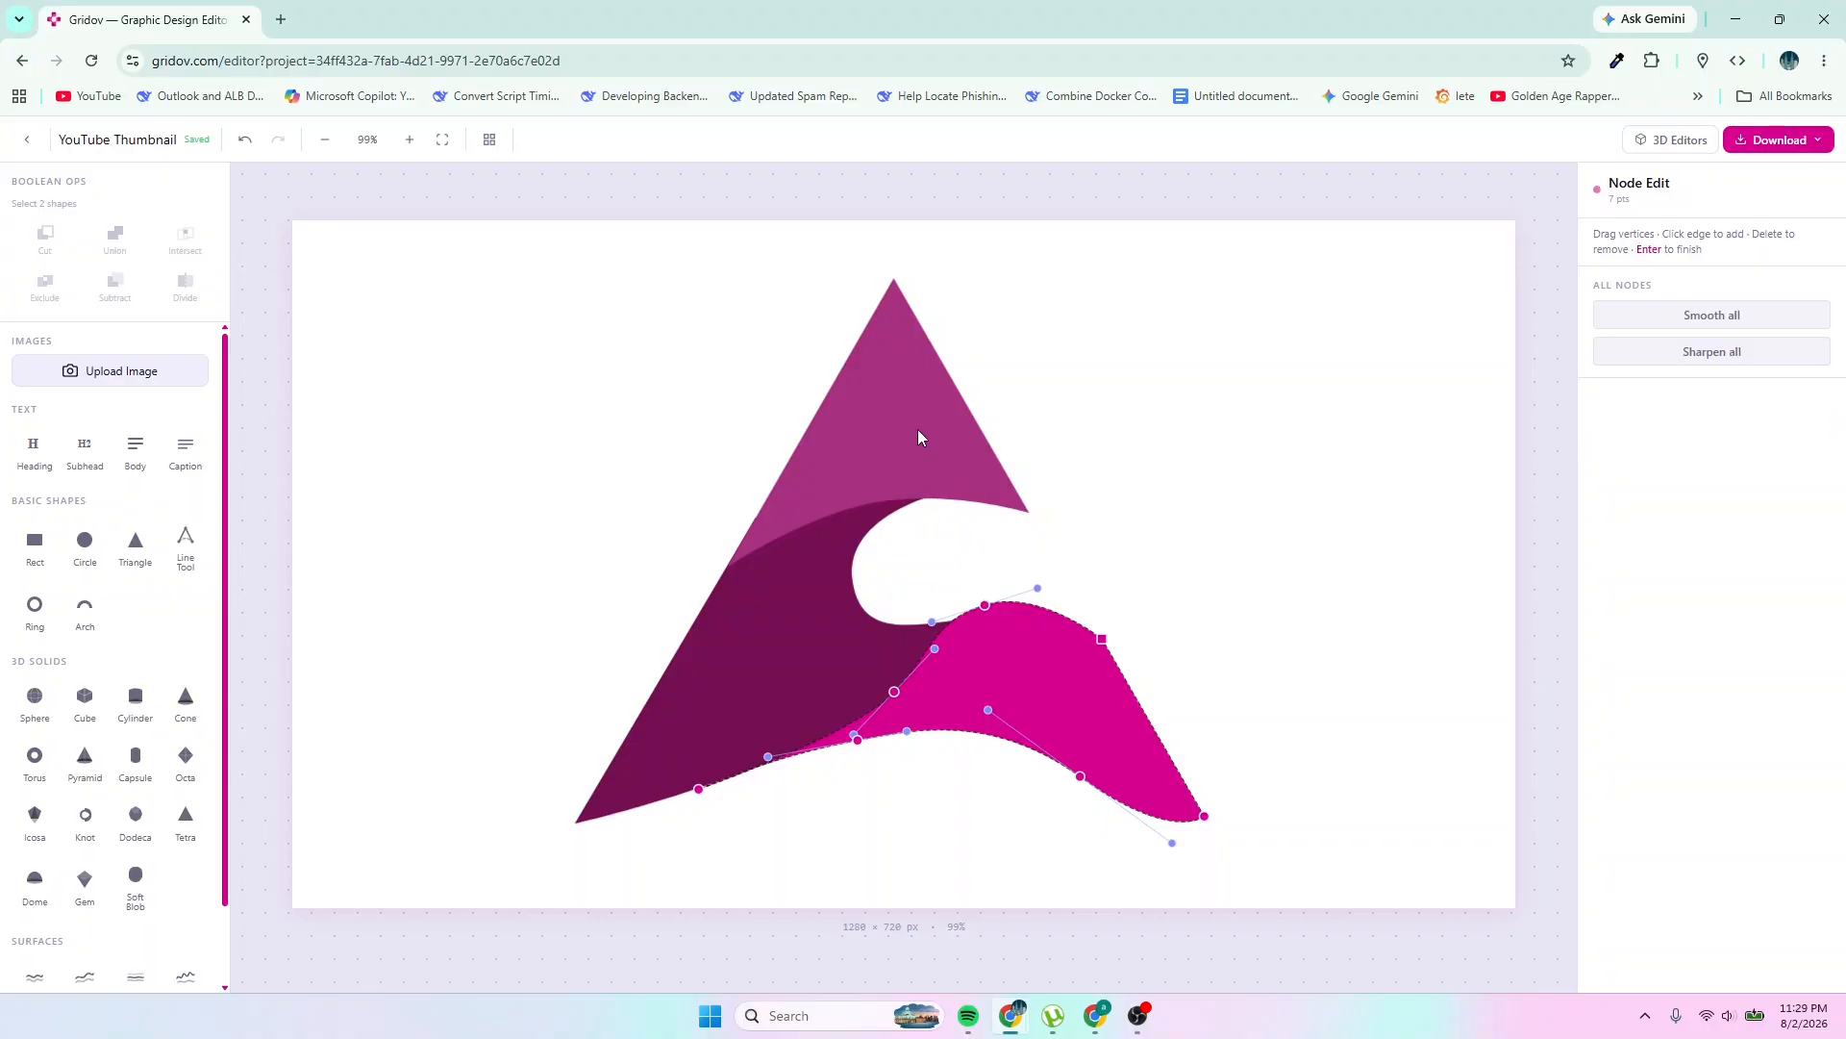
pyautogui.rightClick(1049, 703)
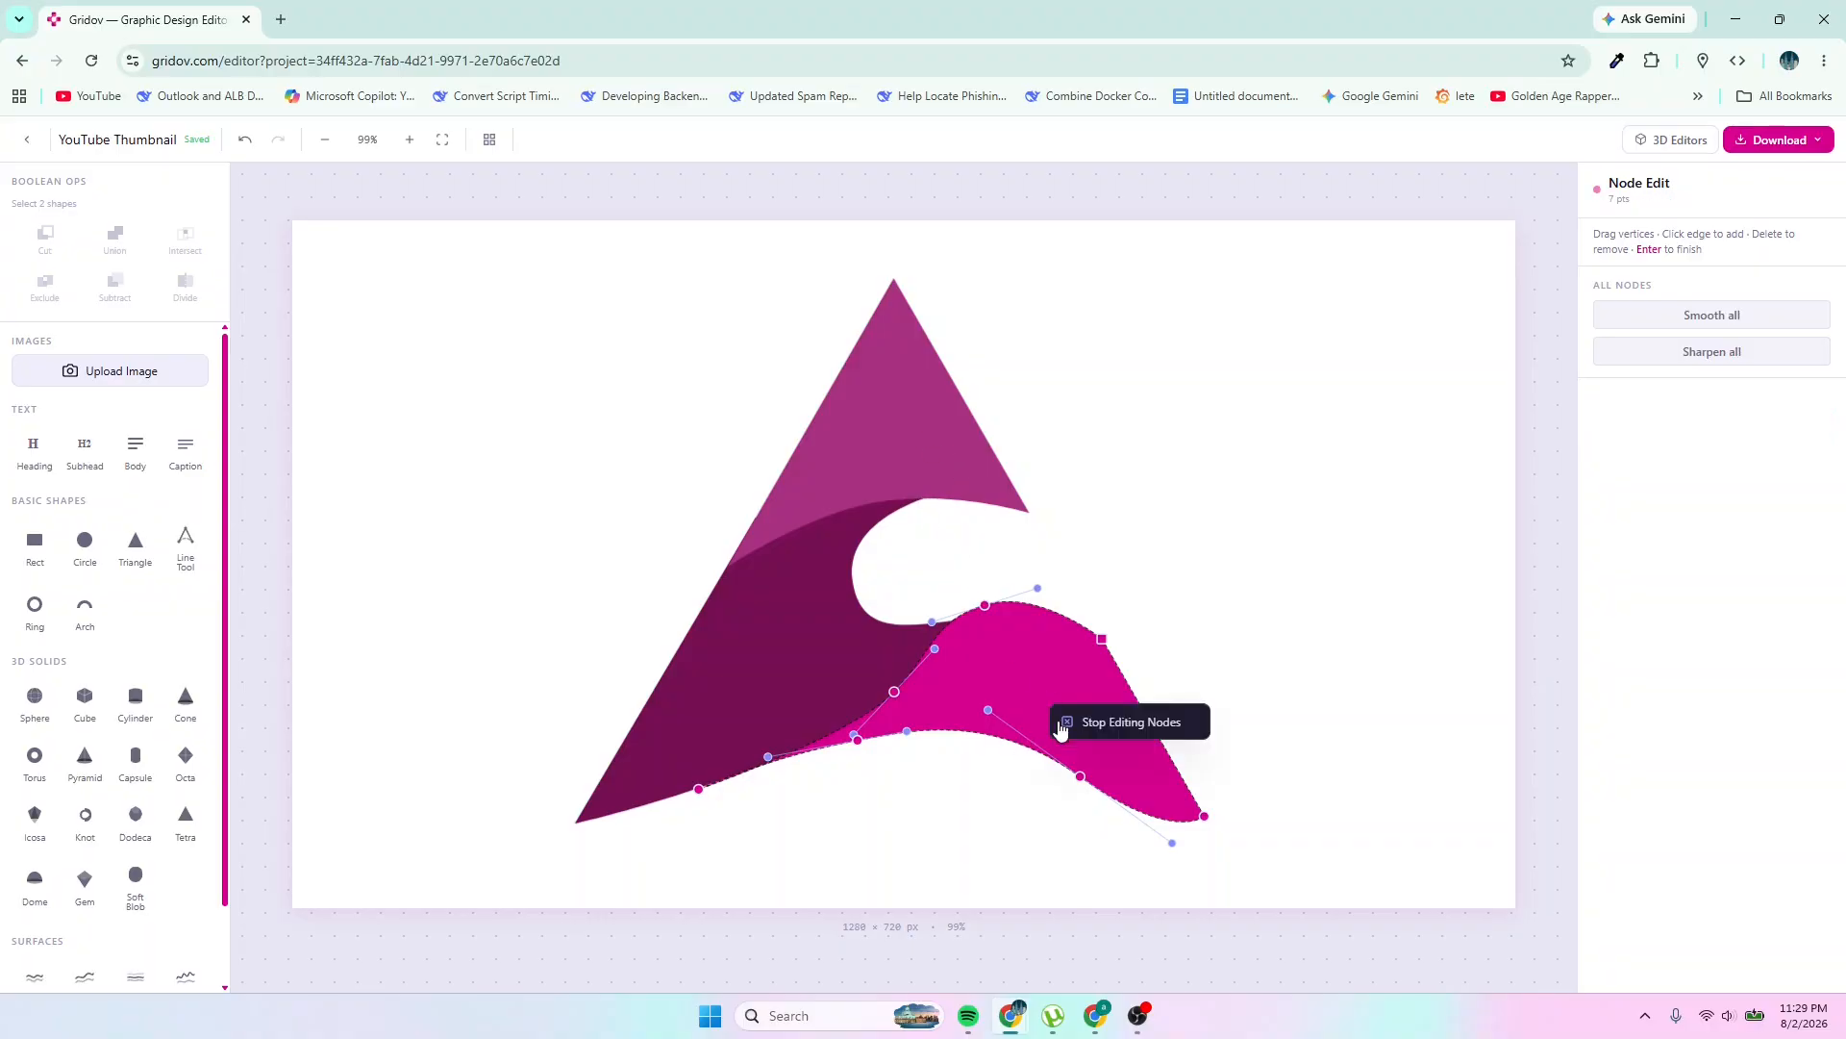
pyautogui.click(1106, 721)
# Add a node on the right part of the top tier's lower edge, and shift the existing middle node left with its left handle lowered
pyautogui.click(948, 433)
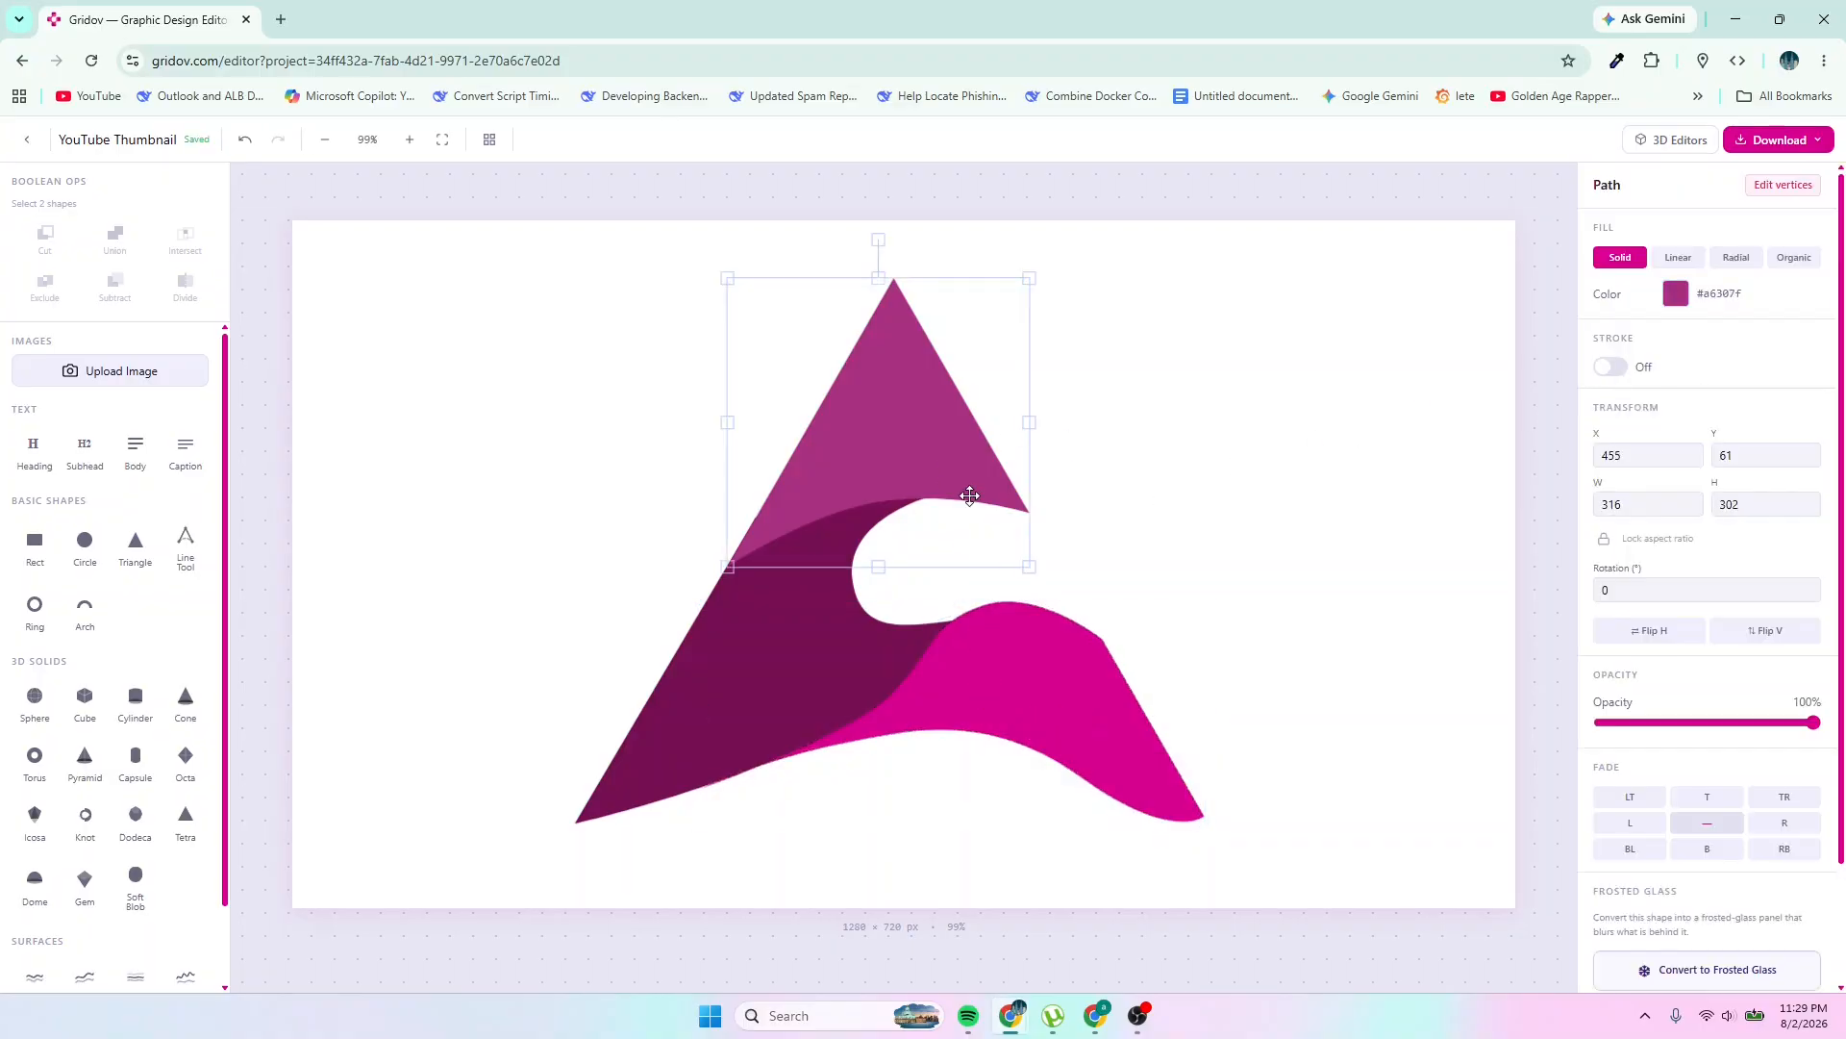
pyautogui.rightClick(966, 441)
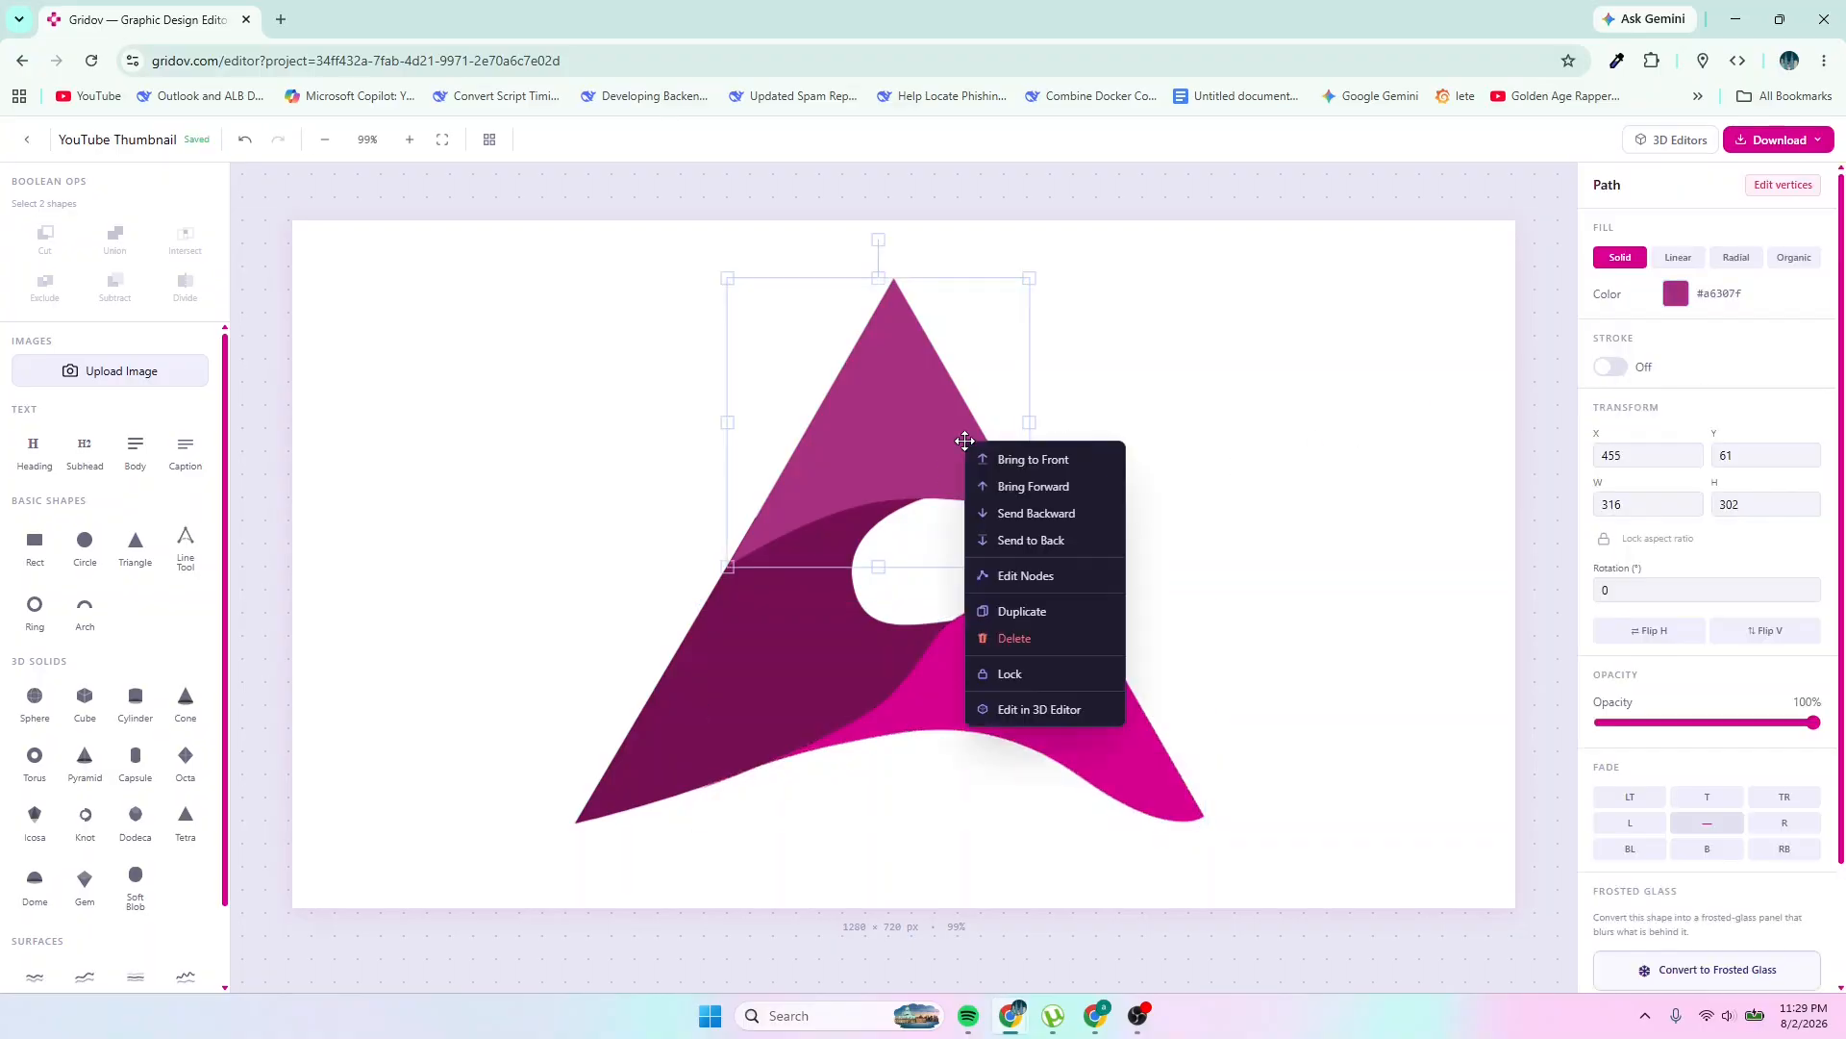
pyautogui.click(1029, 576)
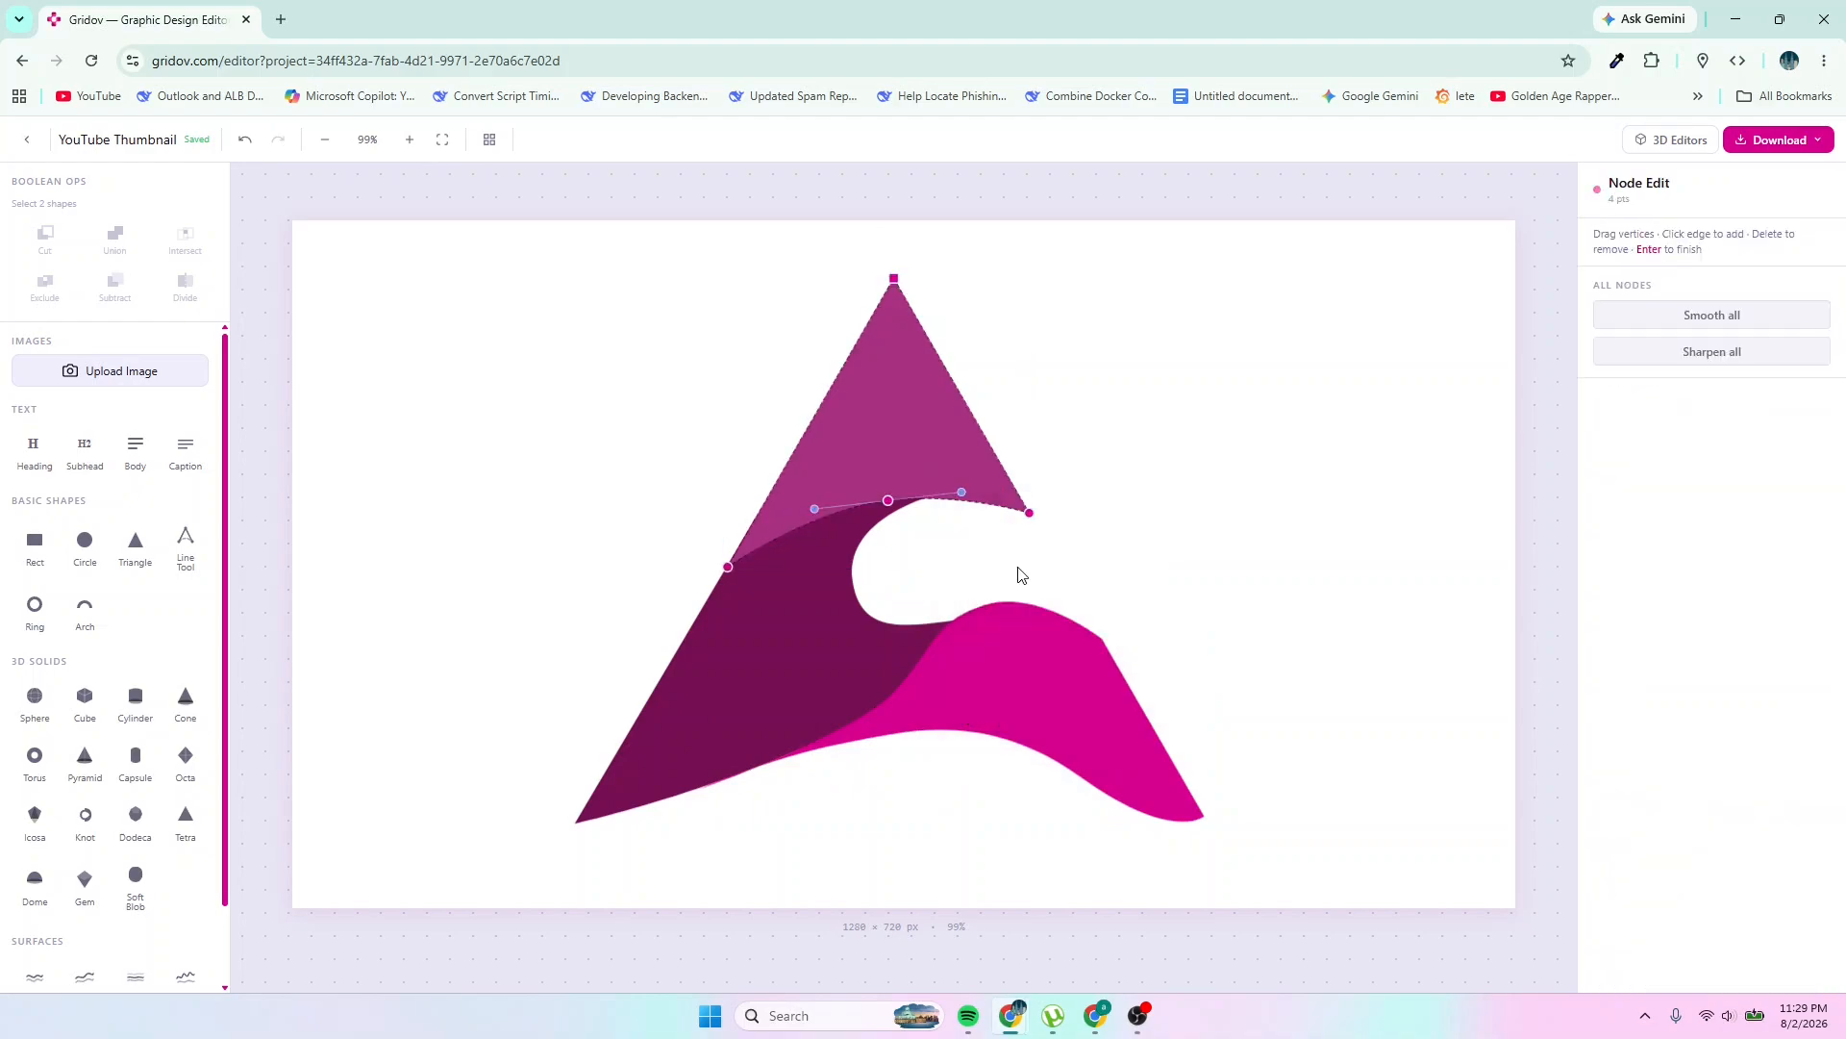
pyautogui.click(969, 492)
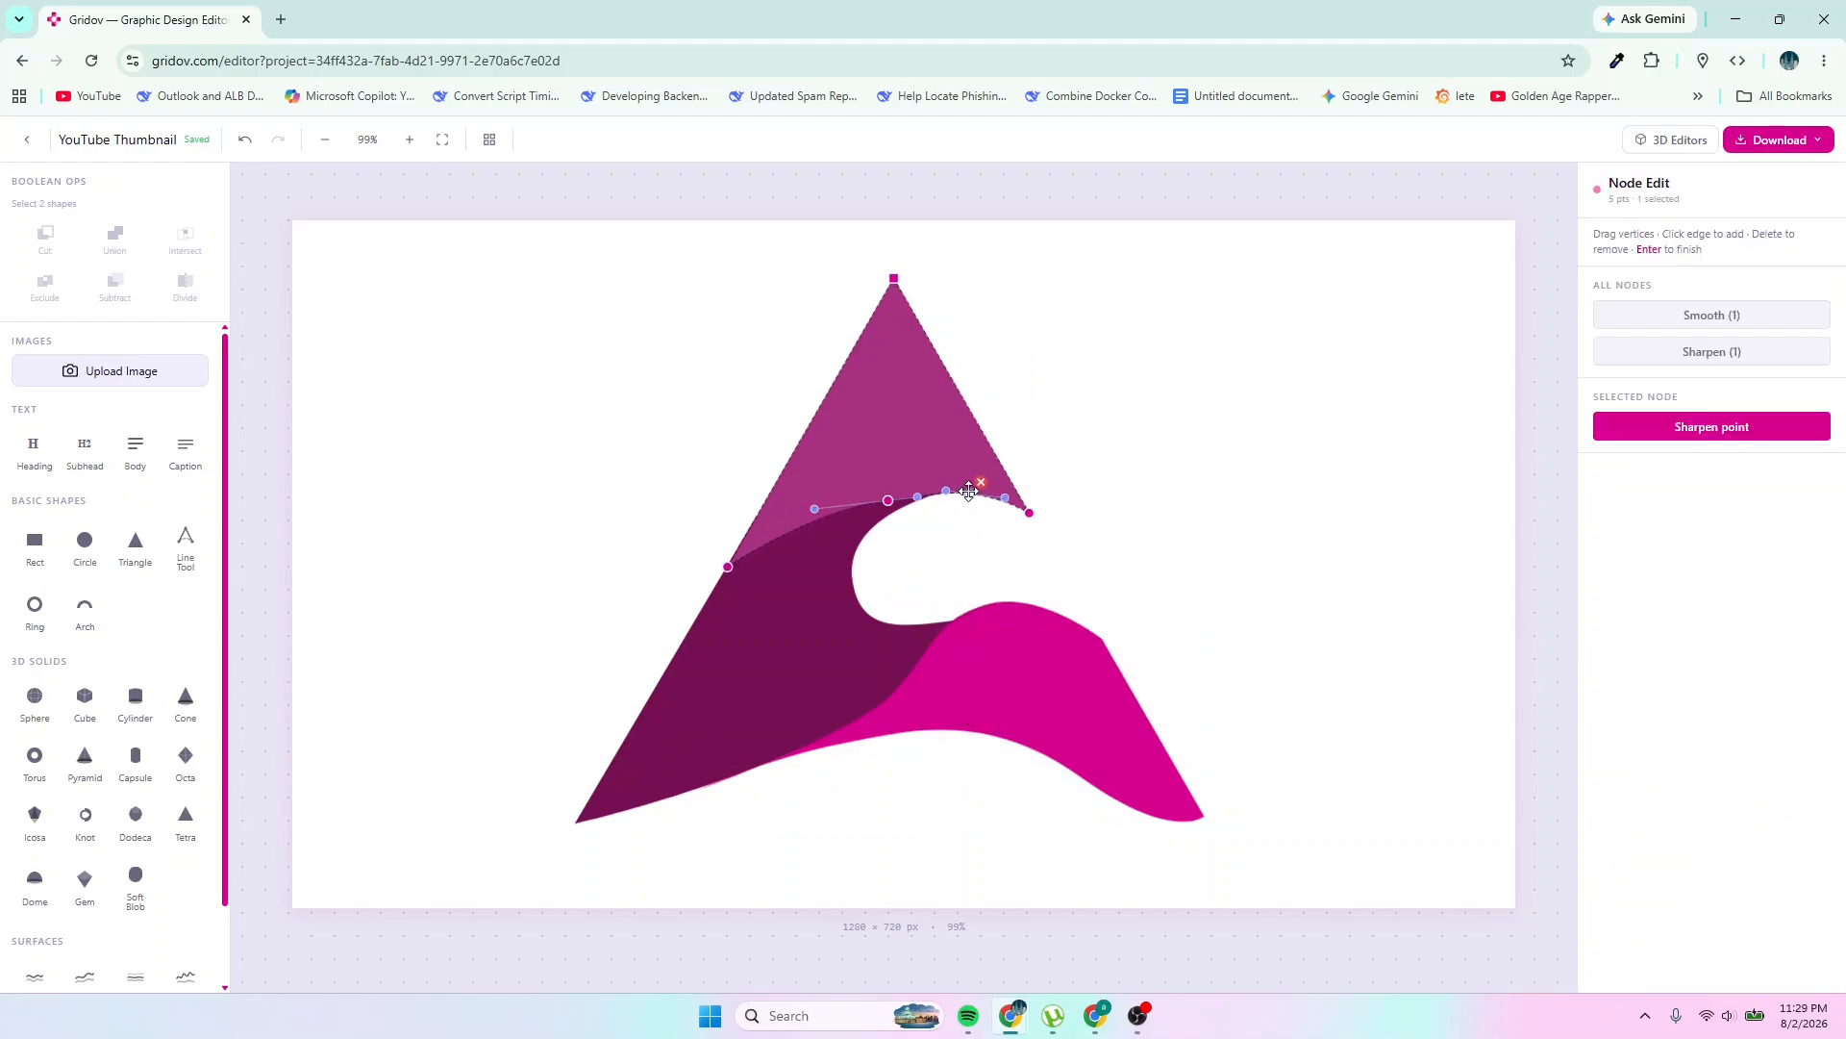
pyautogui.click(812, 516)
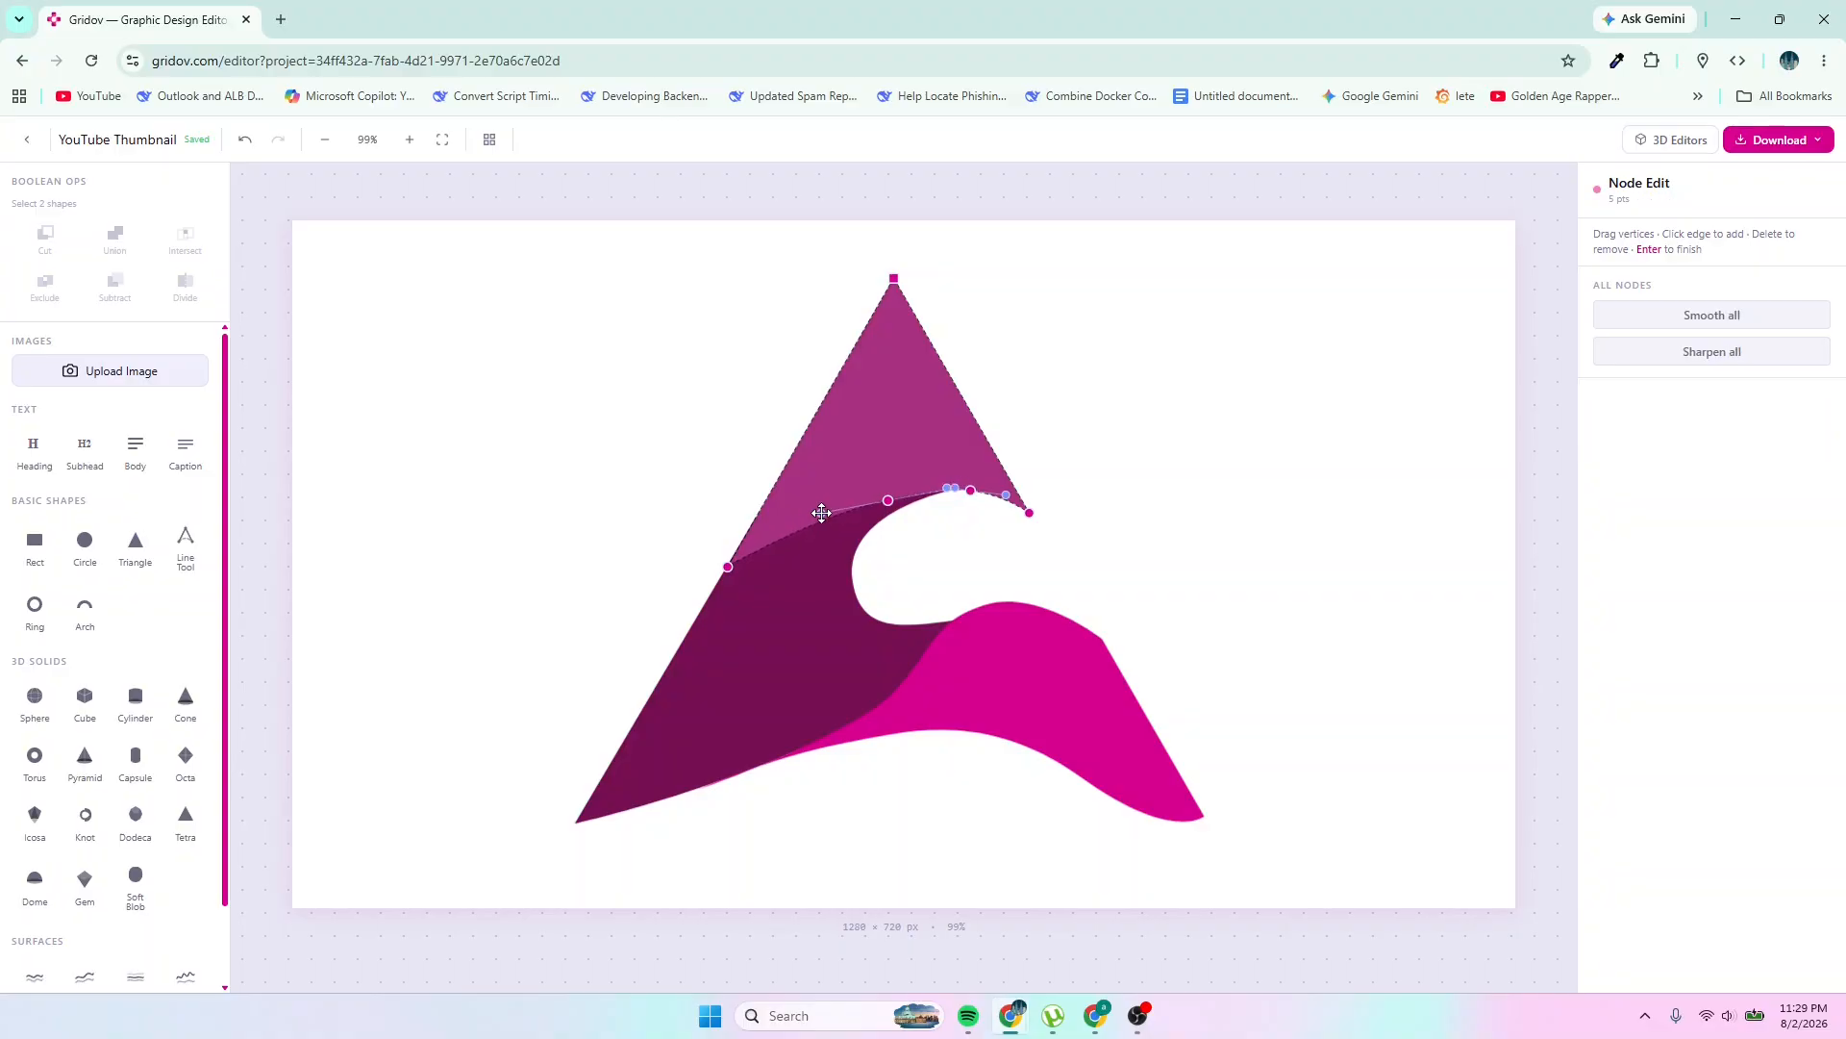
pyautogui.moveTo(888, 500); pyautogui.dragTo(838, 509)
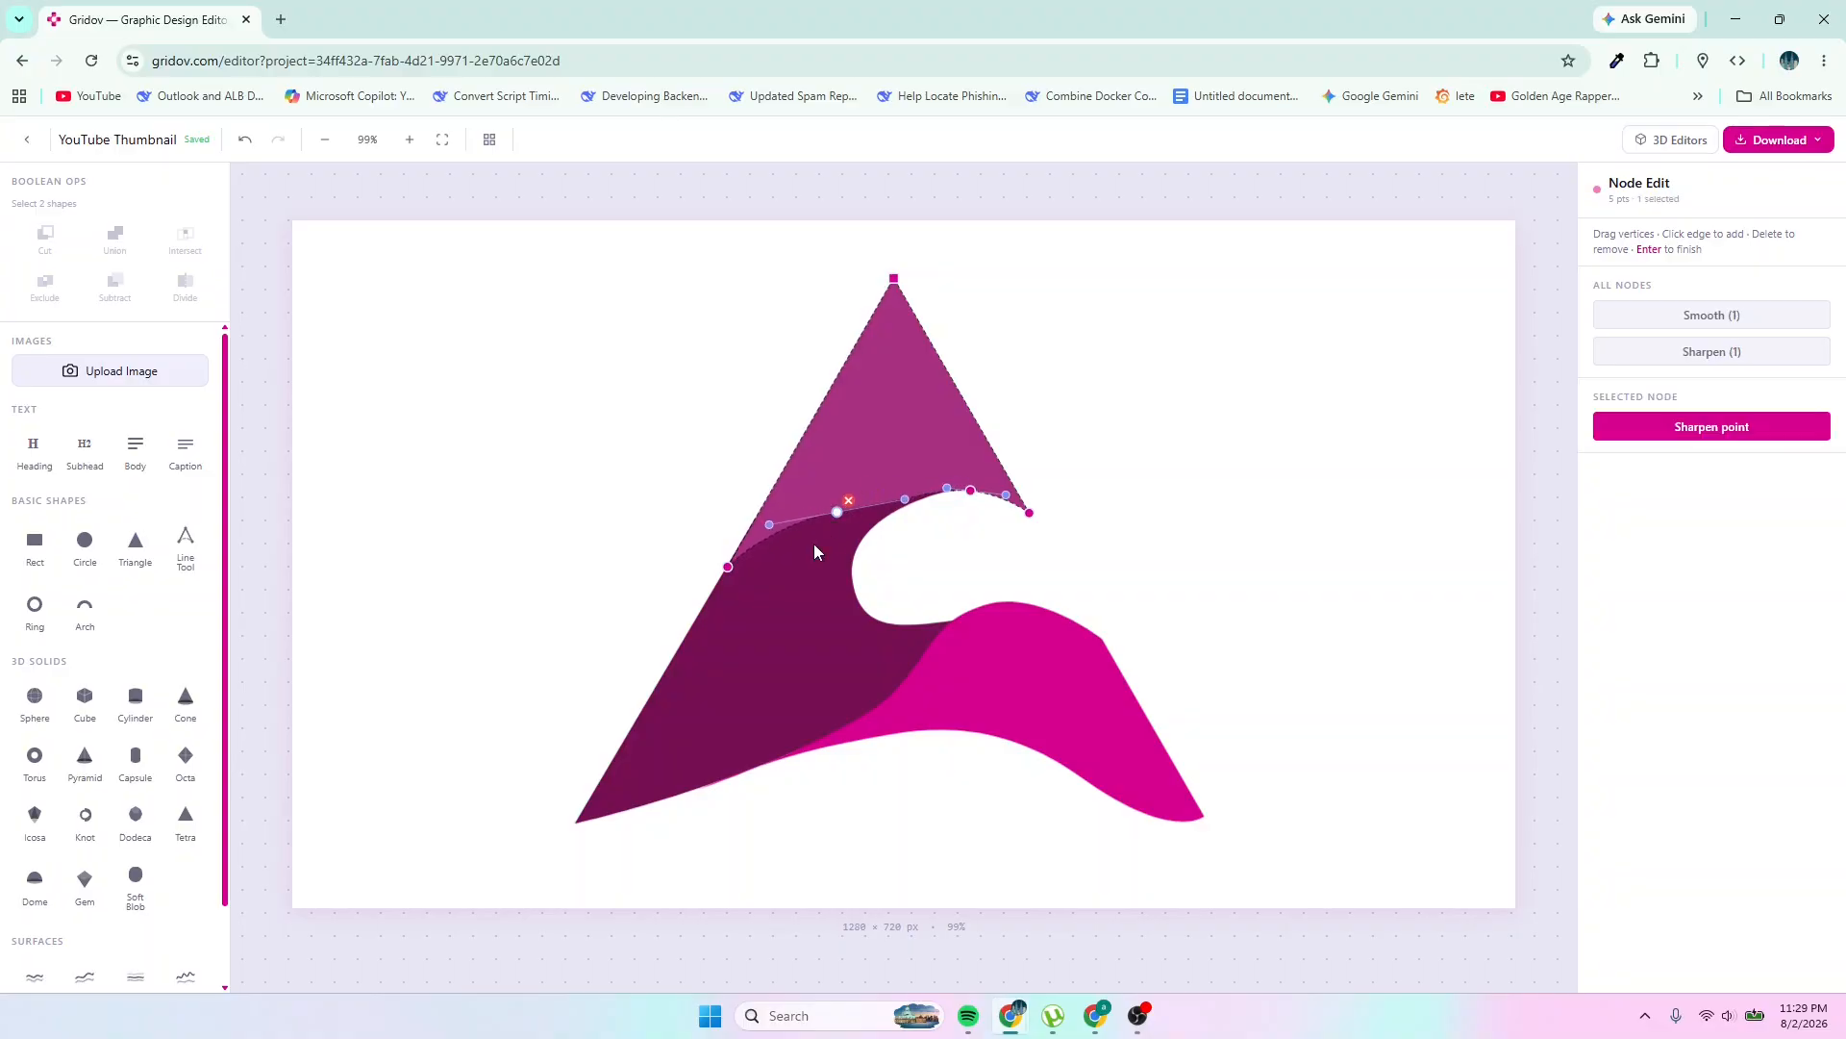
pyautogui.click(769, 527)
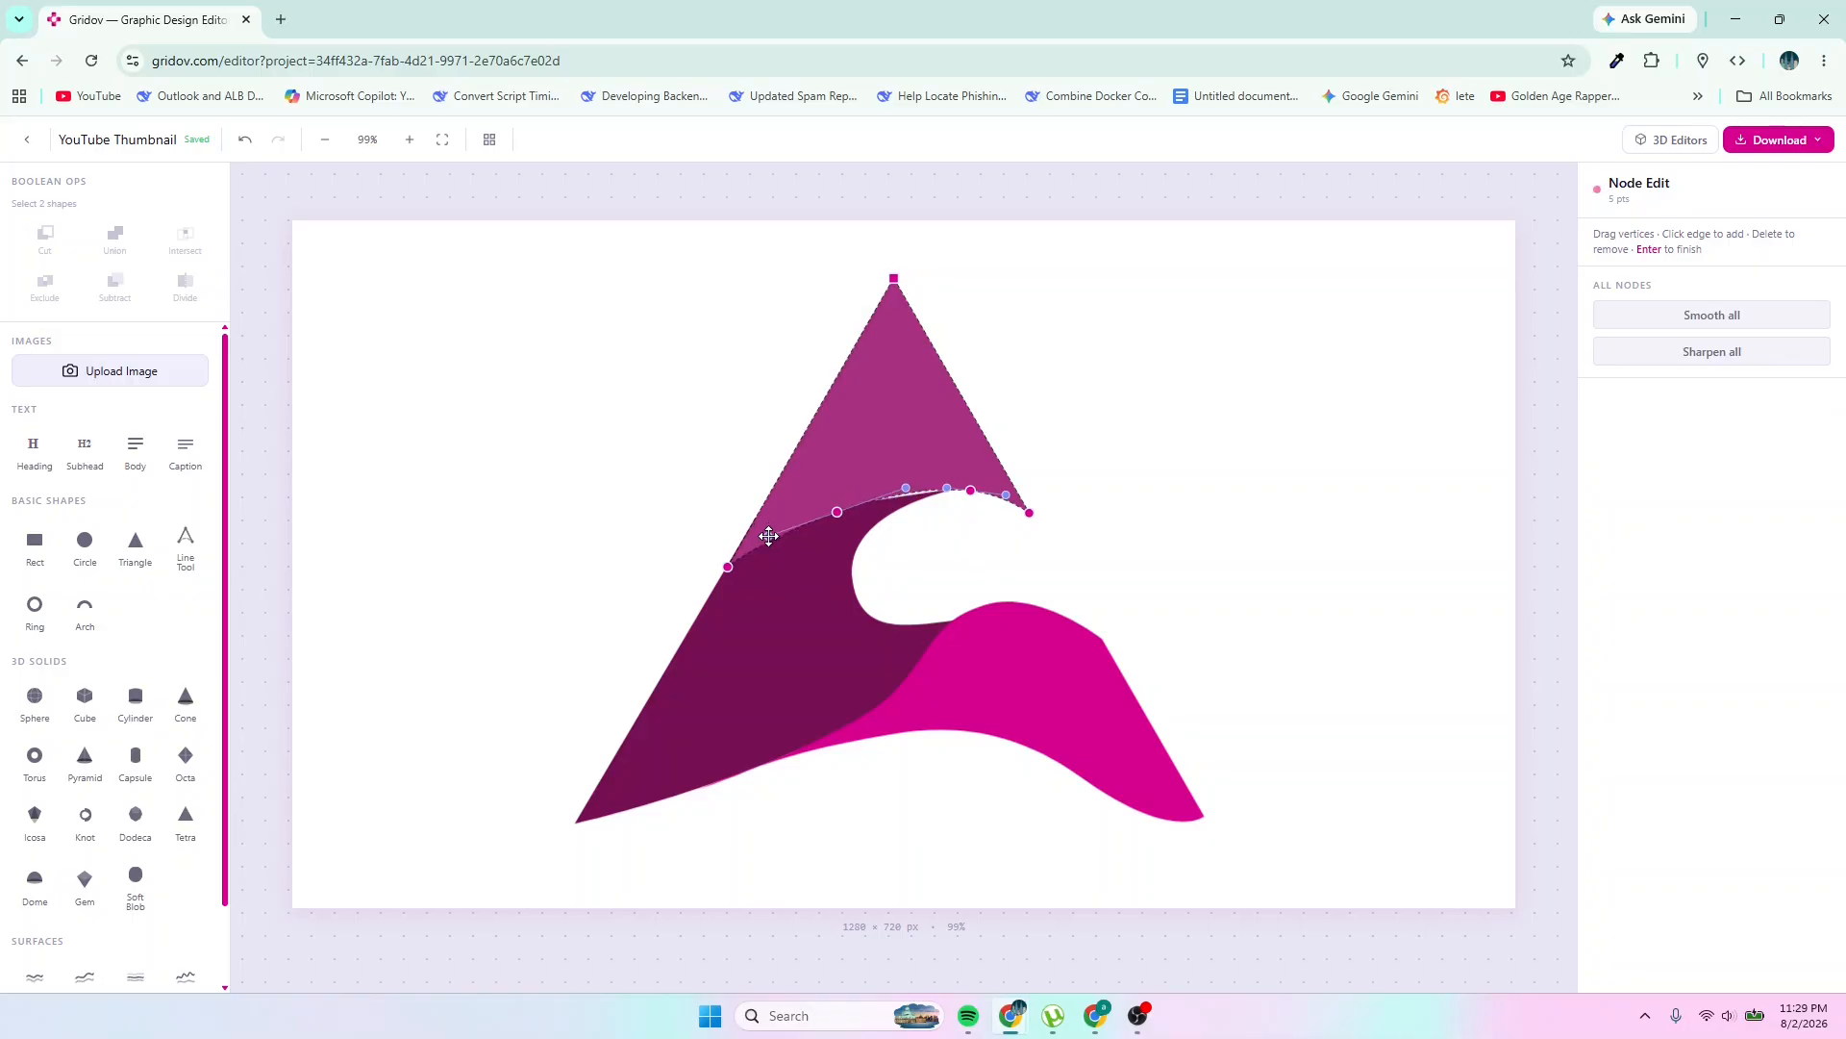
# Reshape the top tier's lower edge into a smooth arch above the cutout by adjusting the added node, lowering the left node and aligning their handles
pyautogui.click(966, 492)
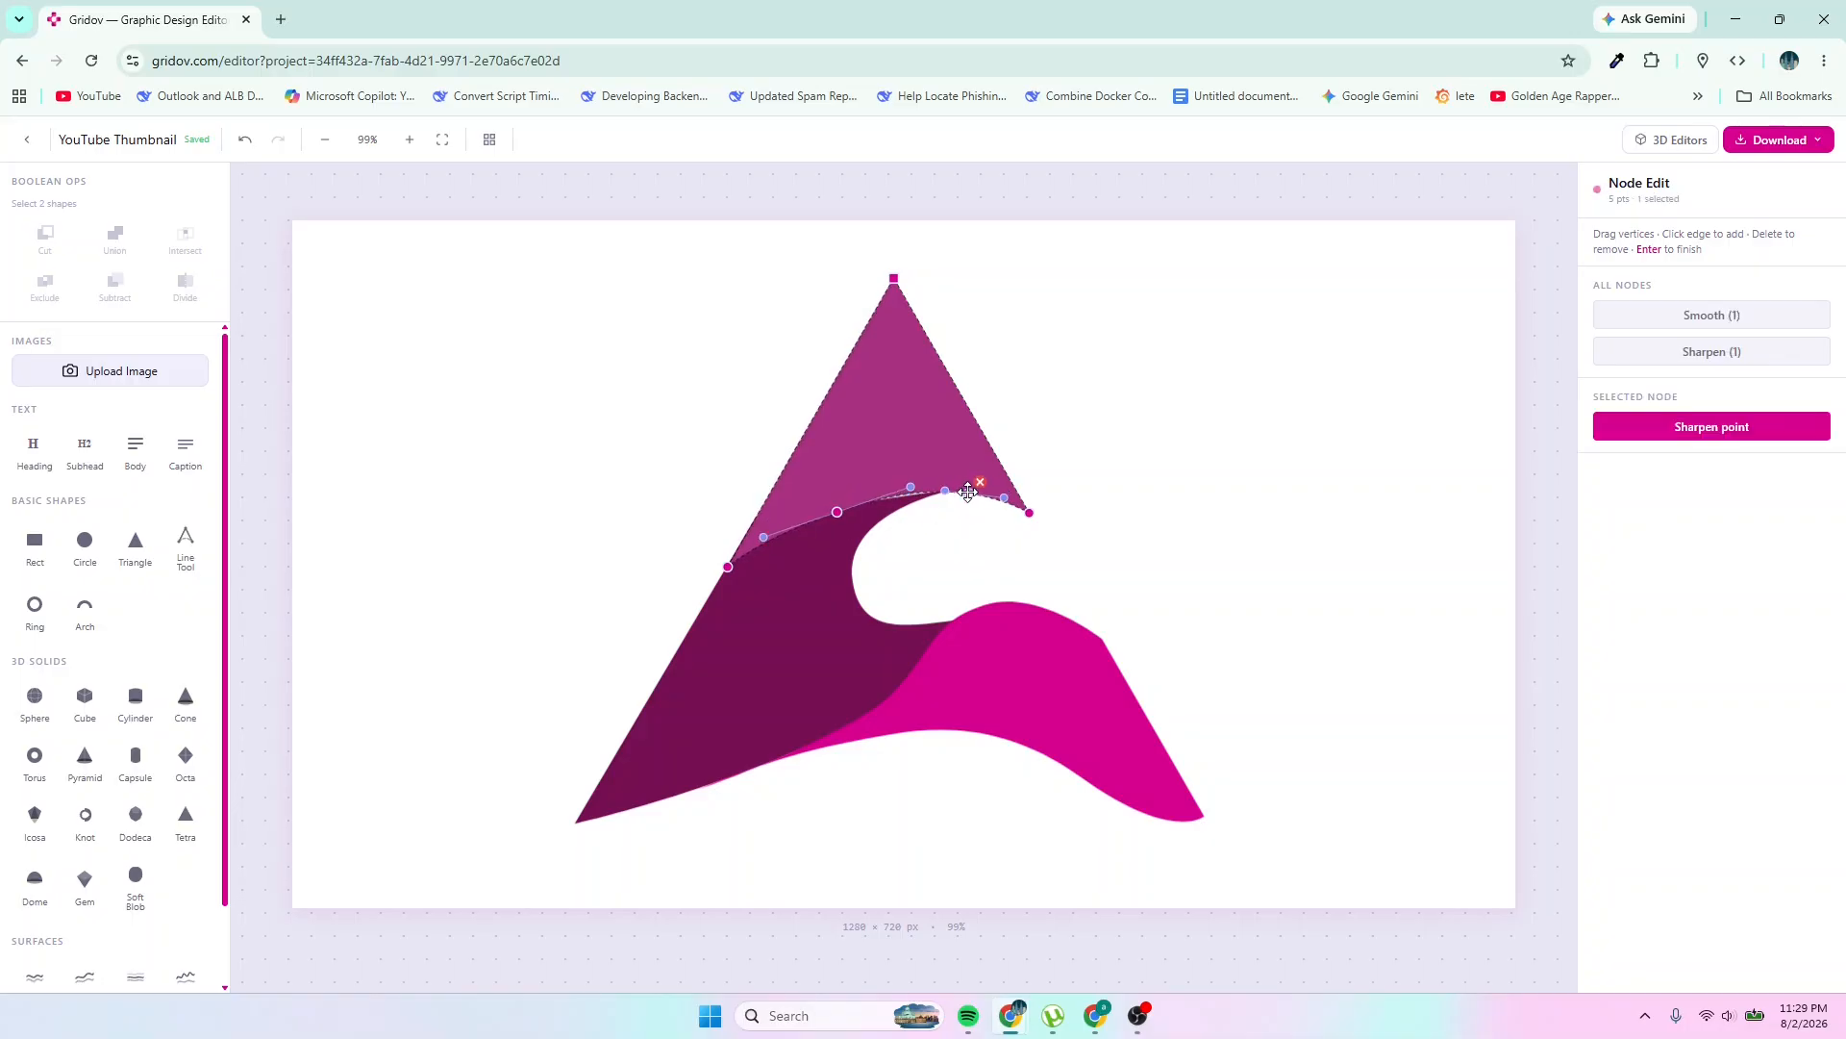
pyautogui.moveTo(963, 493); pyautogui.dragTo(991, 486)
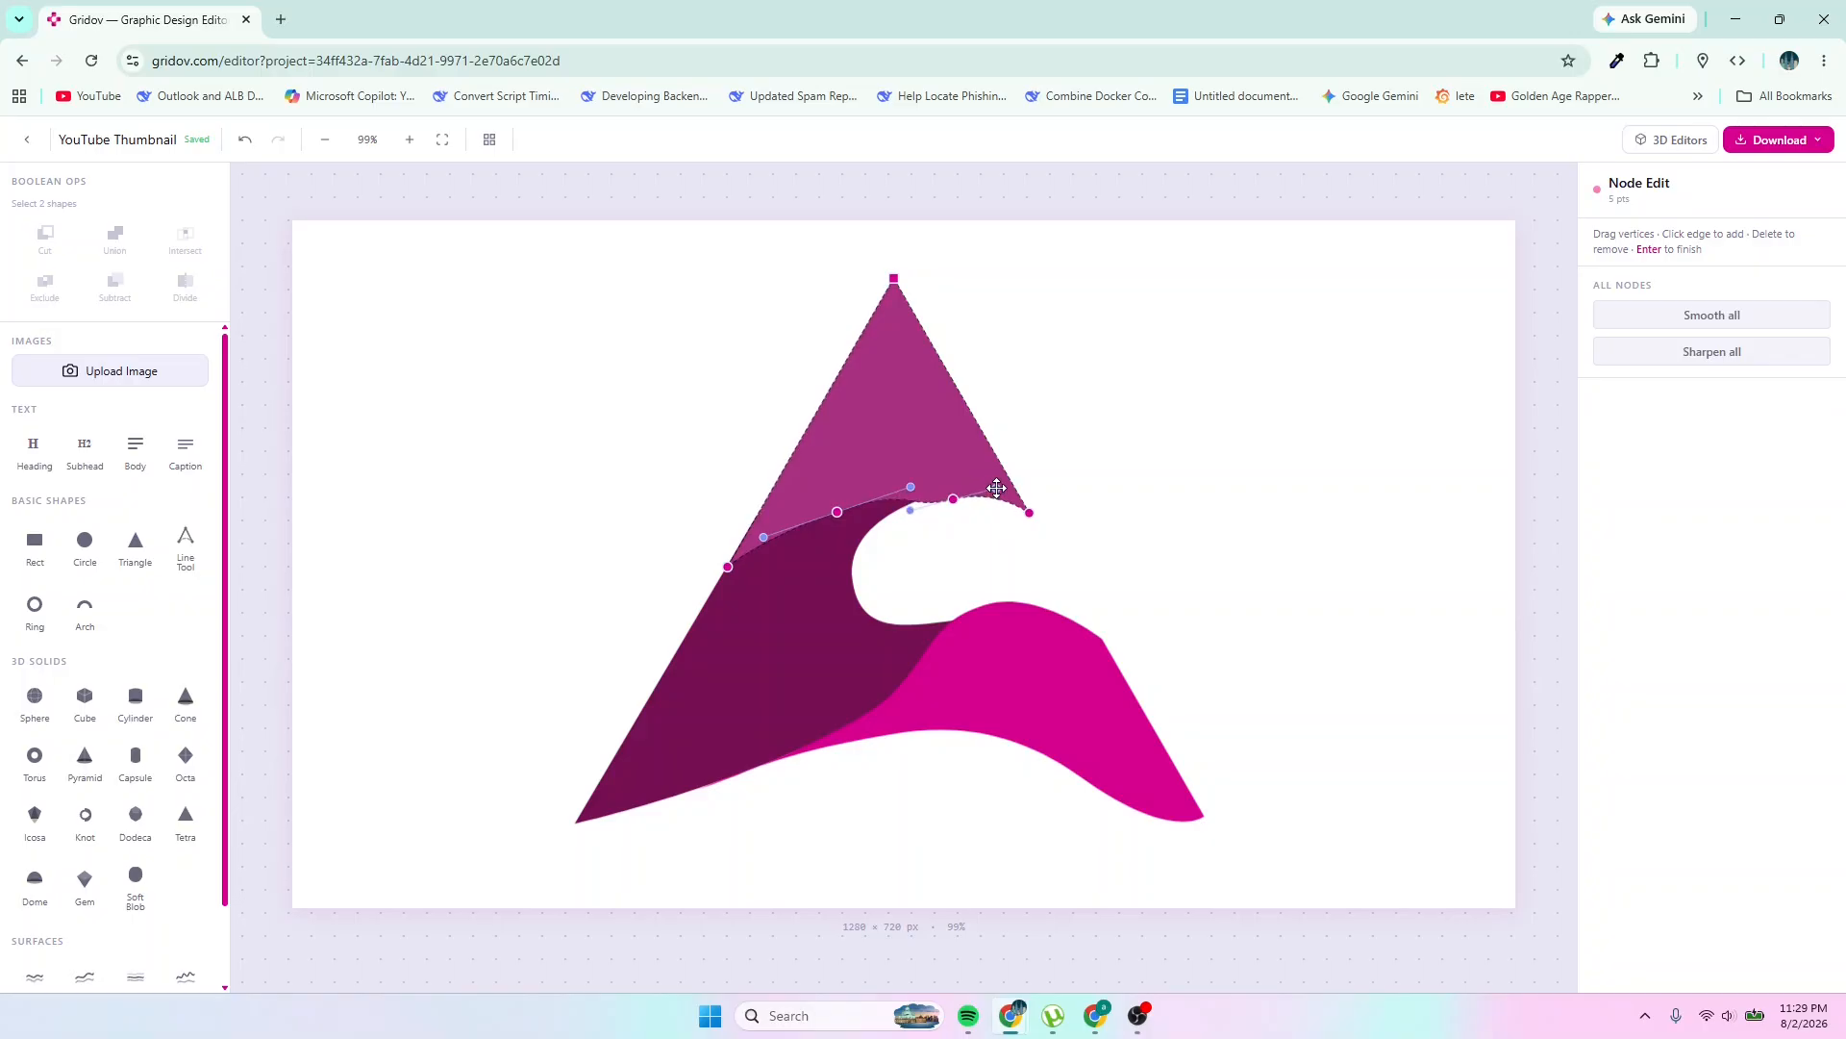
pyautogui.click(955, 497)
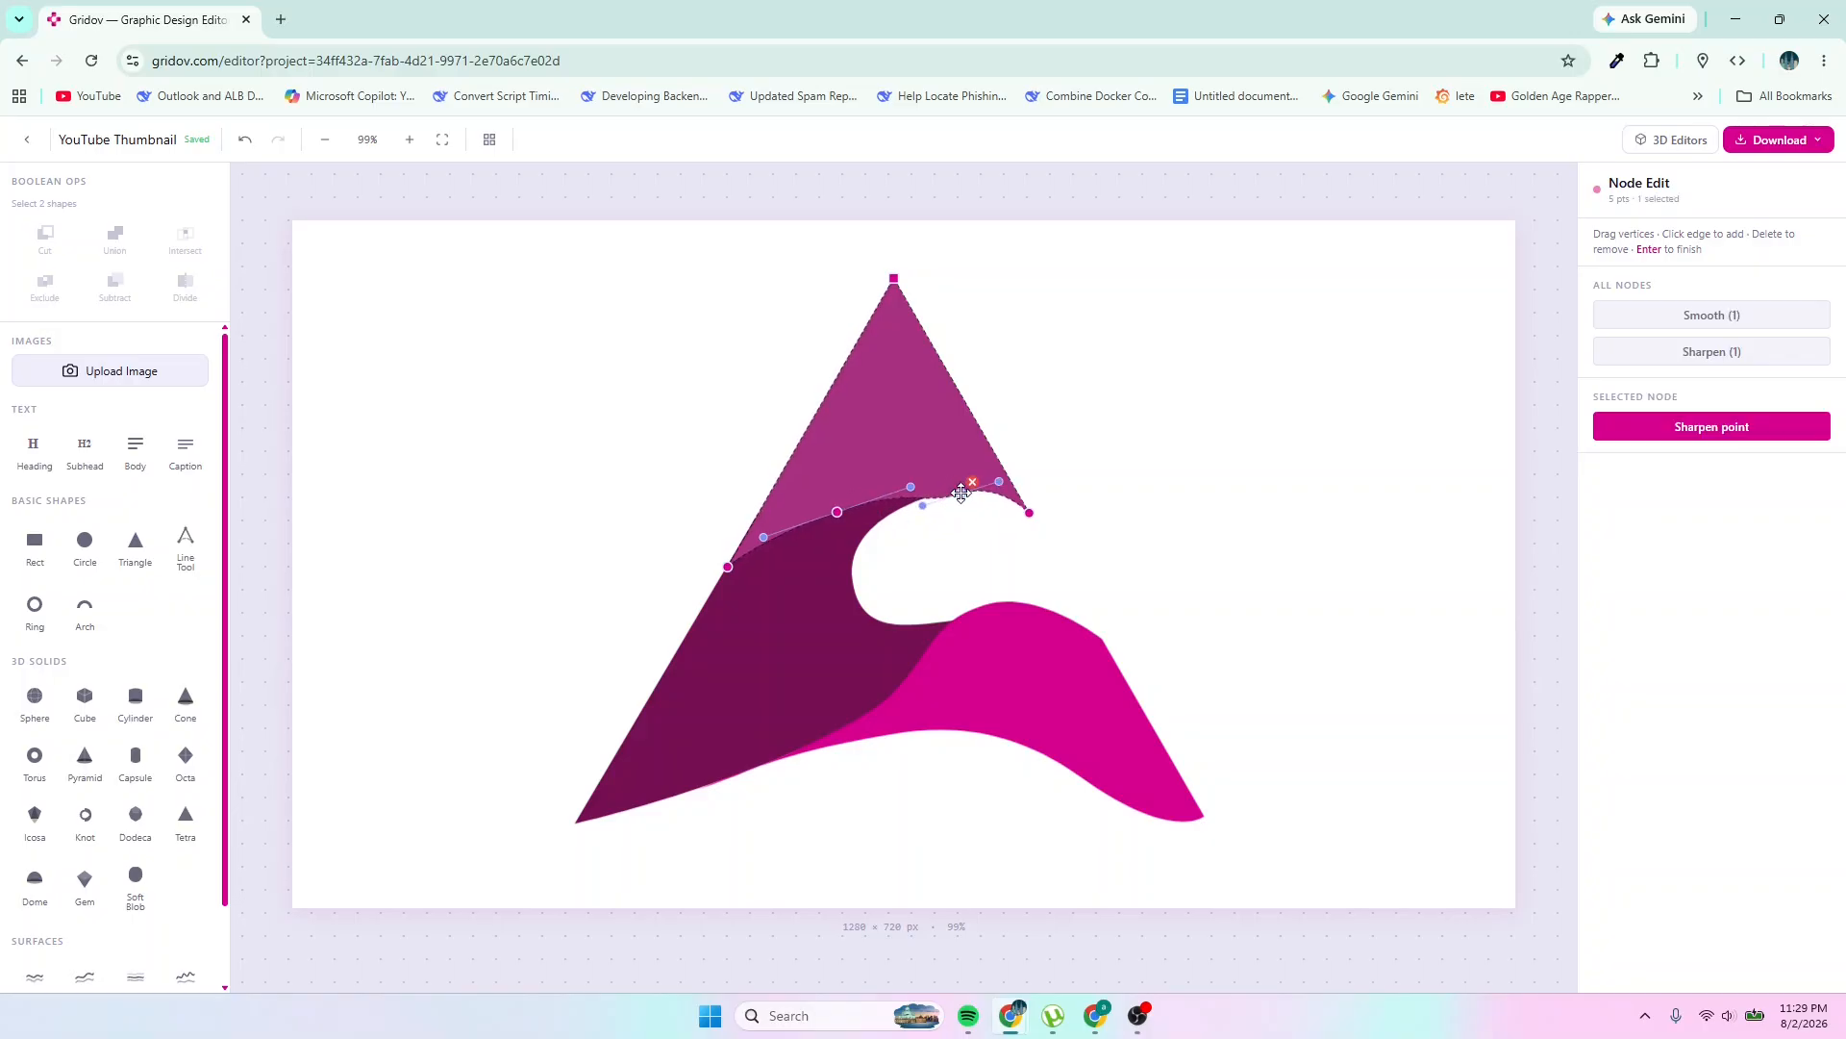
pyautogui.moveTo(995, 486); pyautogui.dragTo(1009, 495)
pyautogui.moveTo(837, 512); pyautogui.dragTo(775, 543)
pyautogui.click(760, 554)
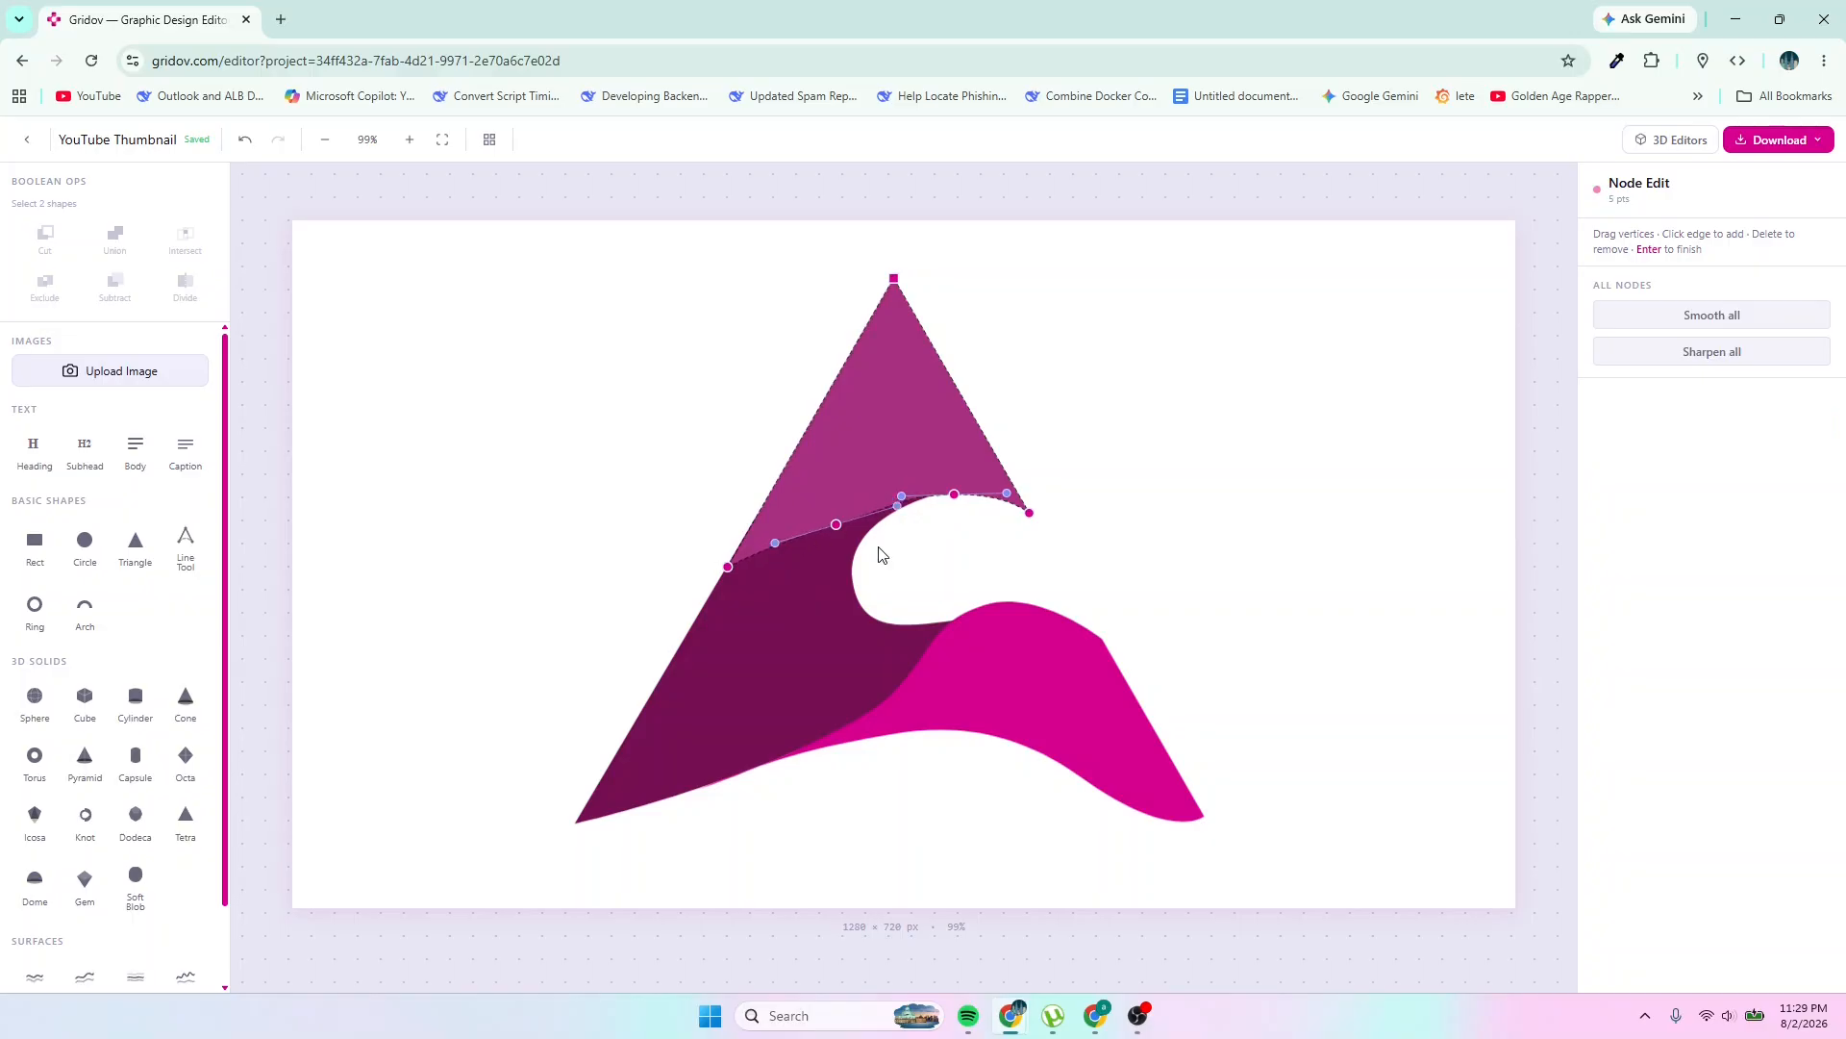
pyautogui.moveTo(902, 496); pyautogui.dragTo(910, 503)
pyautogui.click(950, 444)
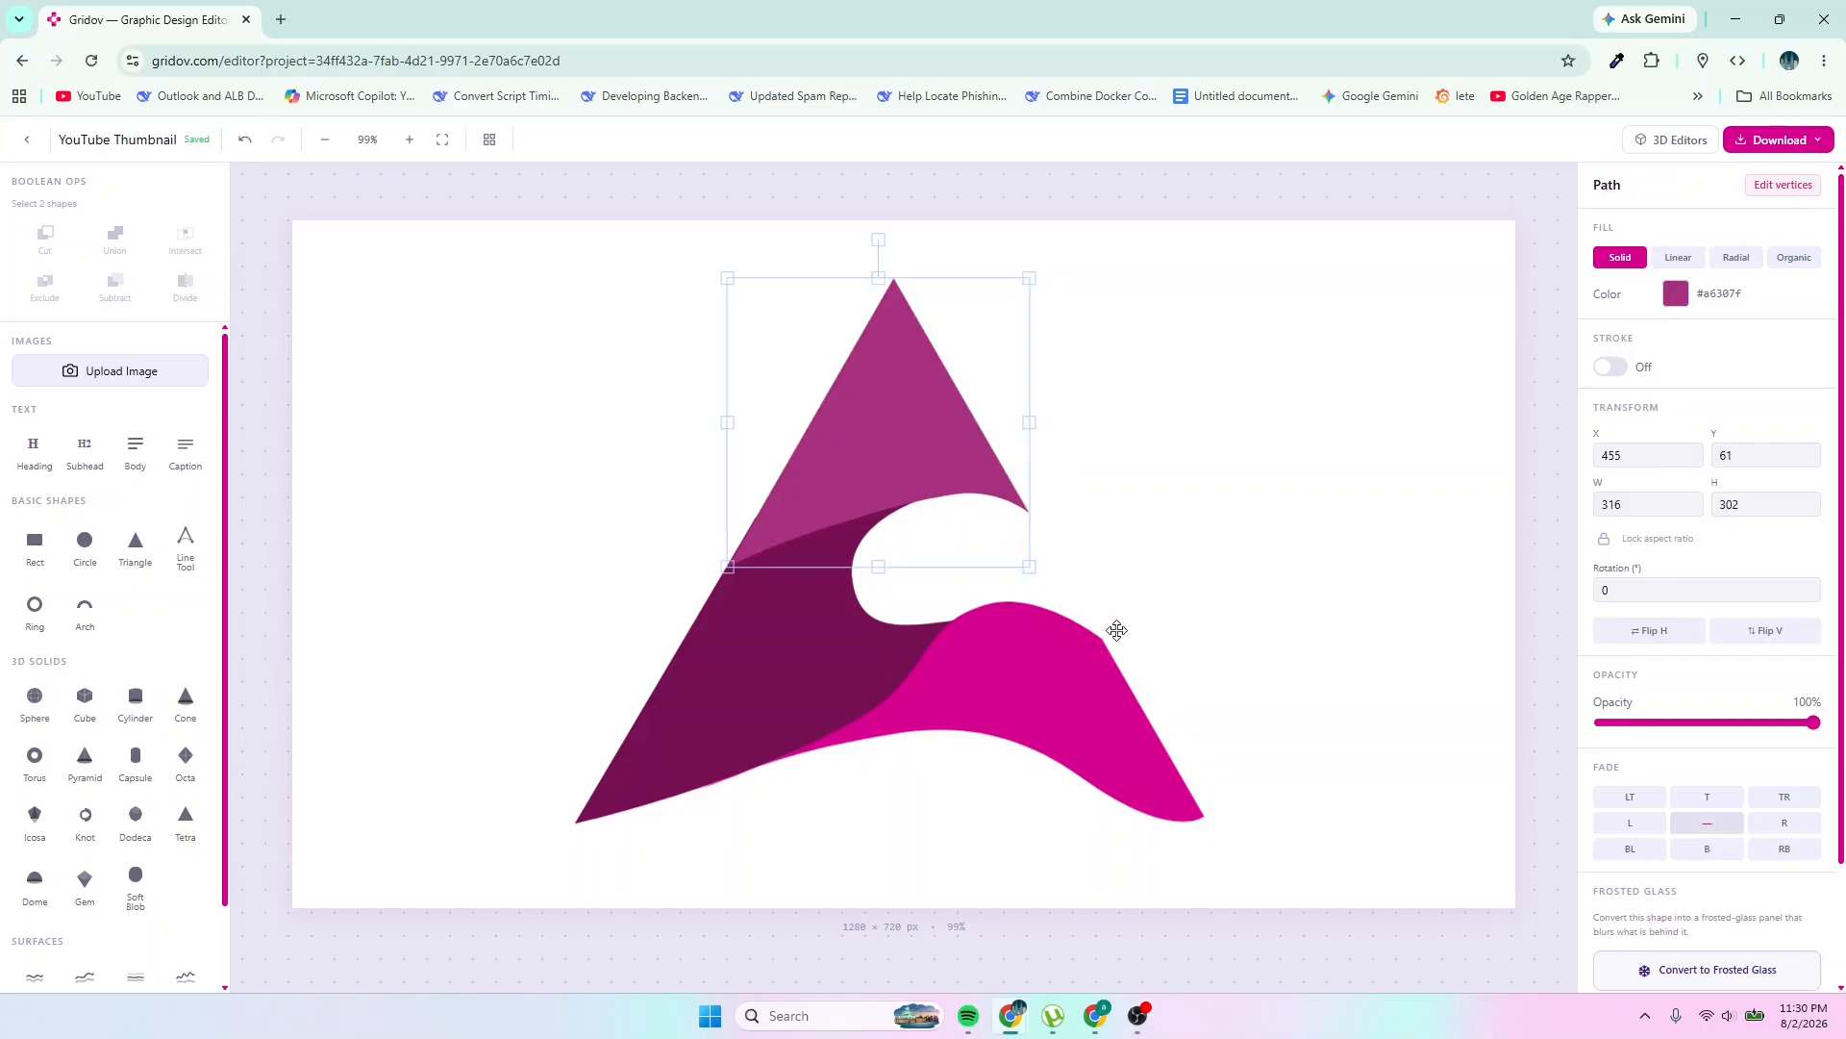
# Raise the pink tier's right shoulder node slightly and convert it to a smooth point
pyautogui.click(1071, 689)
pyautogui.rightClick(1072, 688)
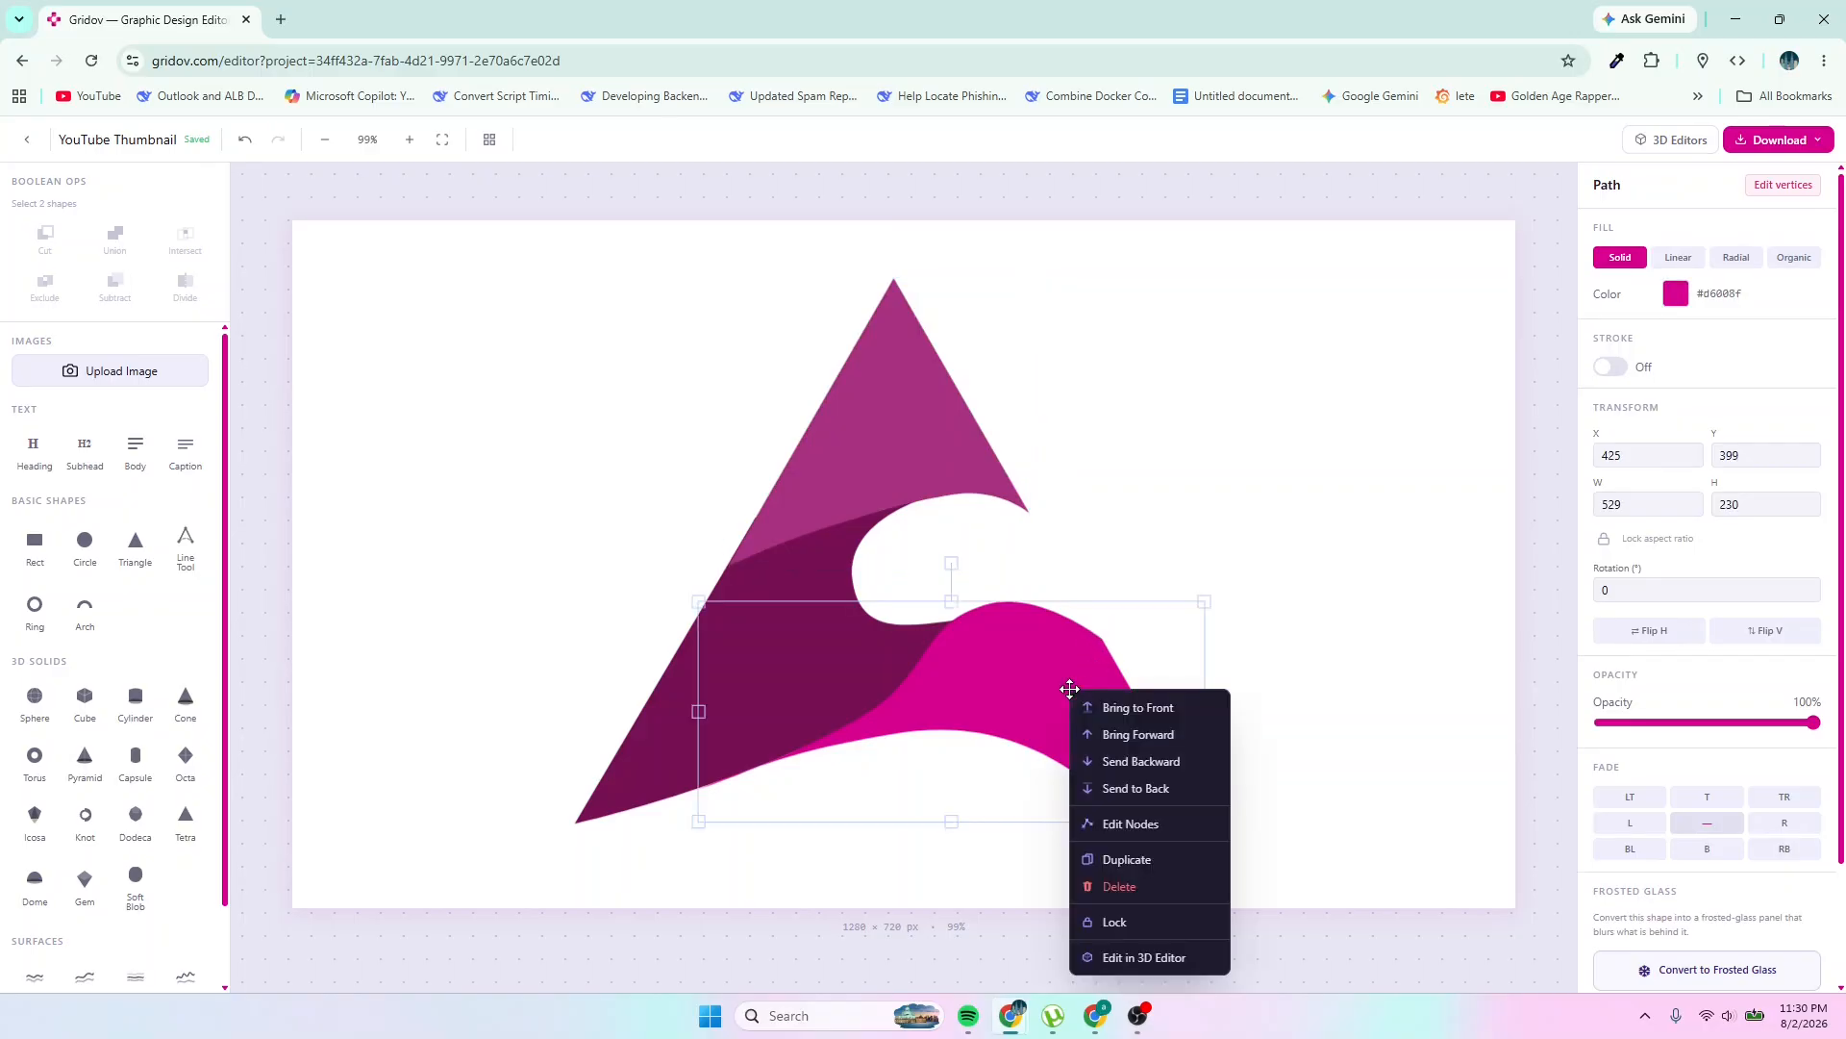
pyautogui.click(1143, 829)
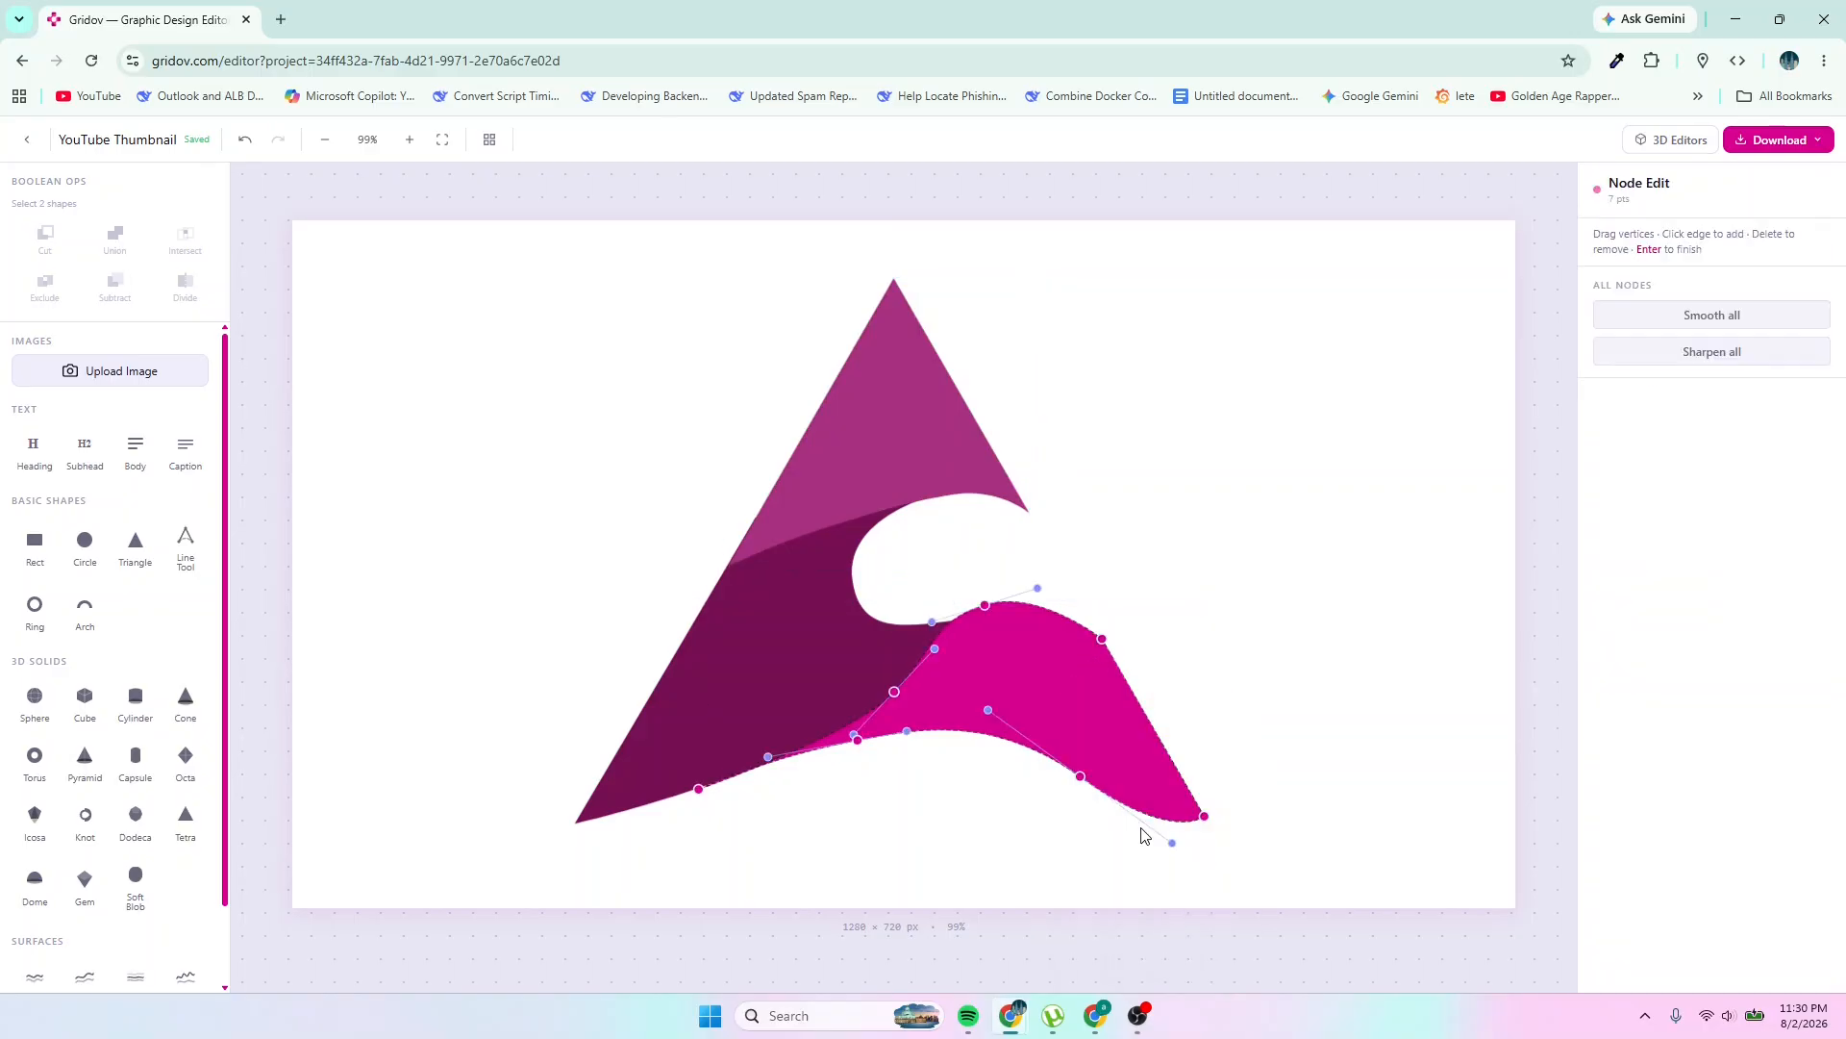
pyautogui.click(1102, 638)
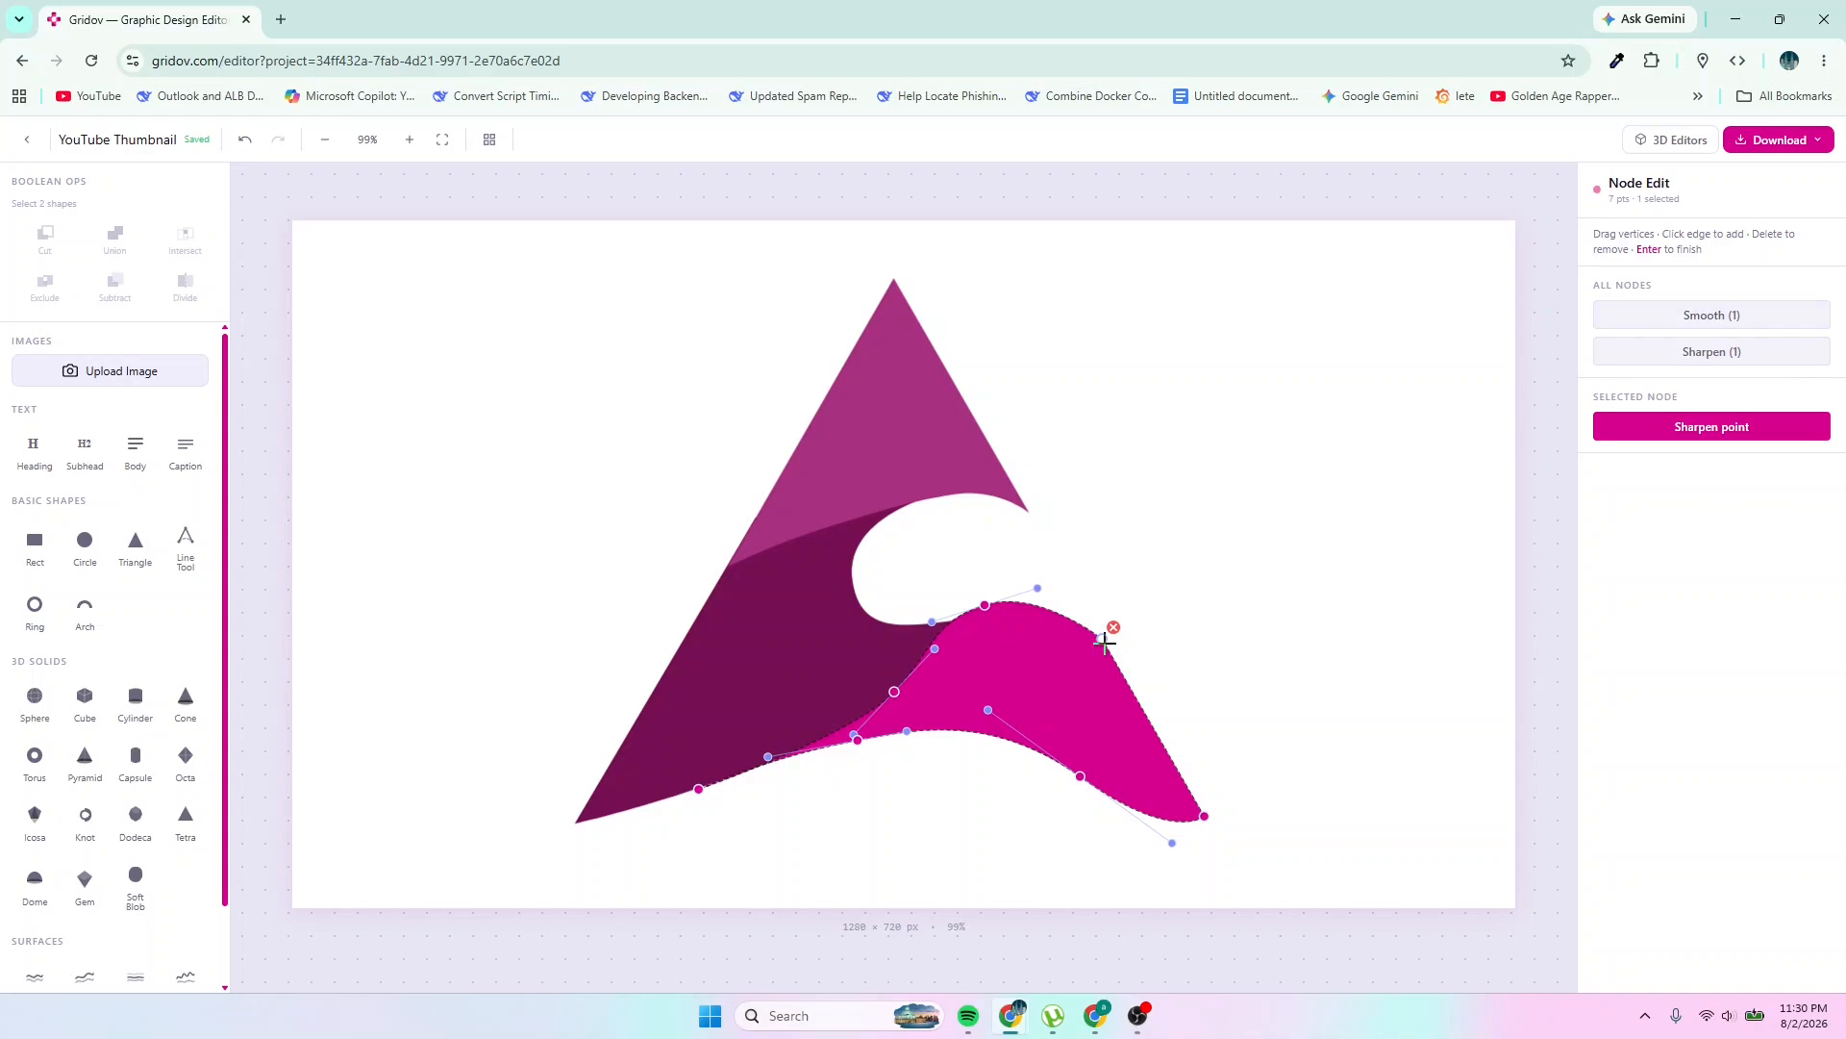
pyautogui.moveTo(1102, 639); pyautogui.dragTo(1103, 629)
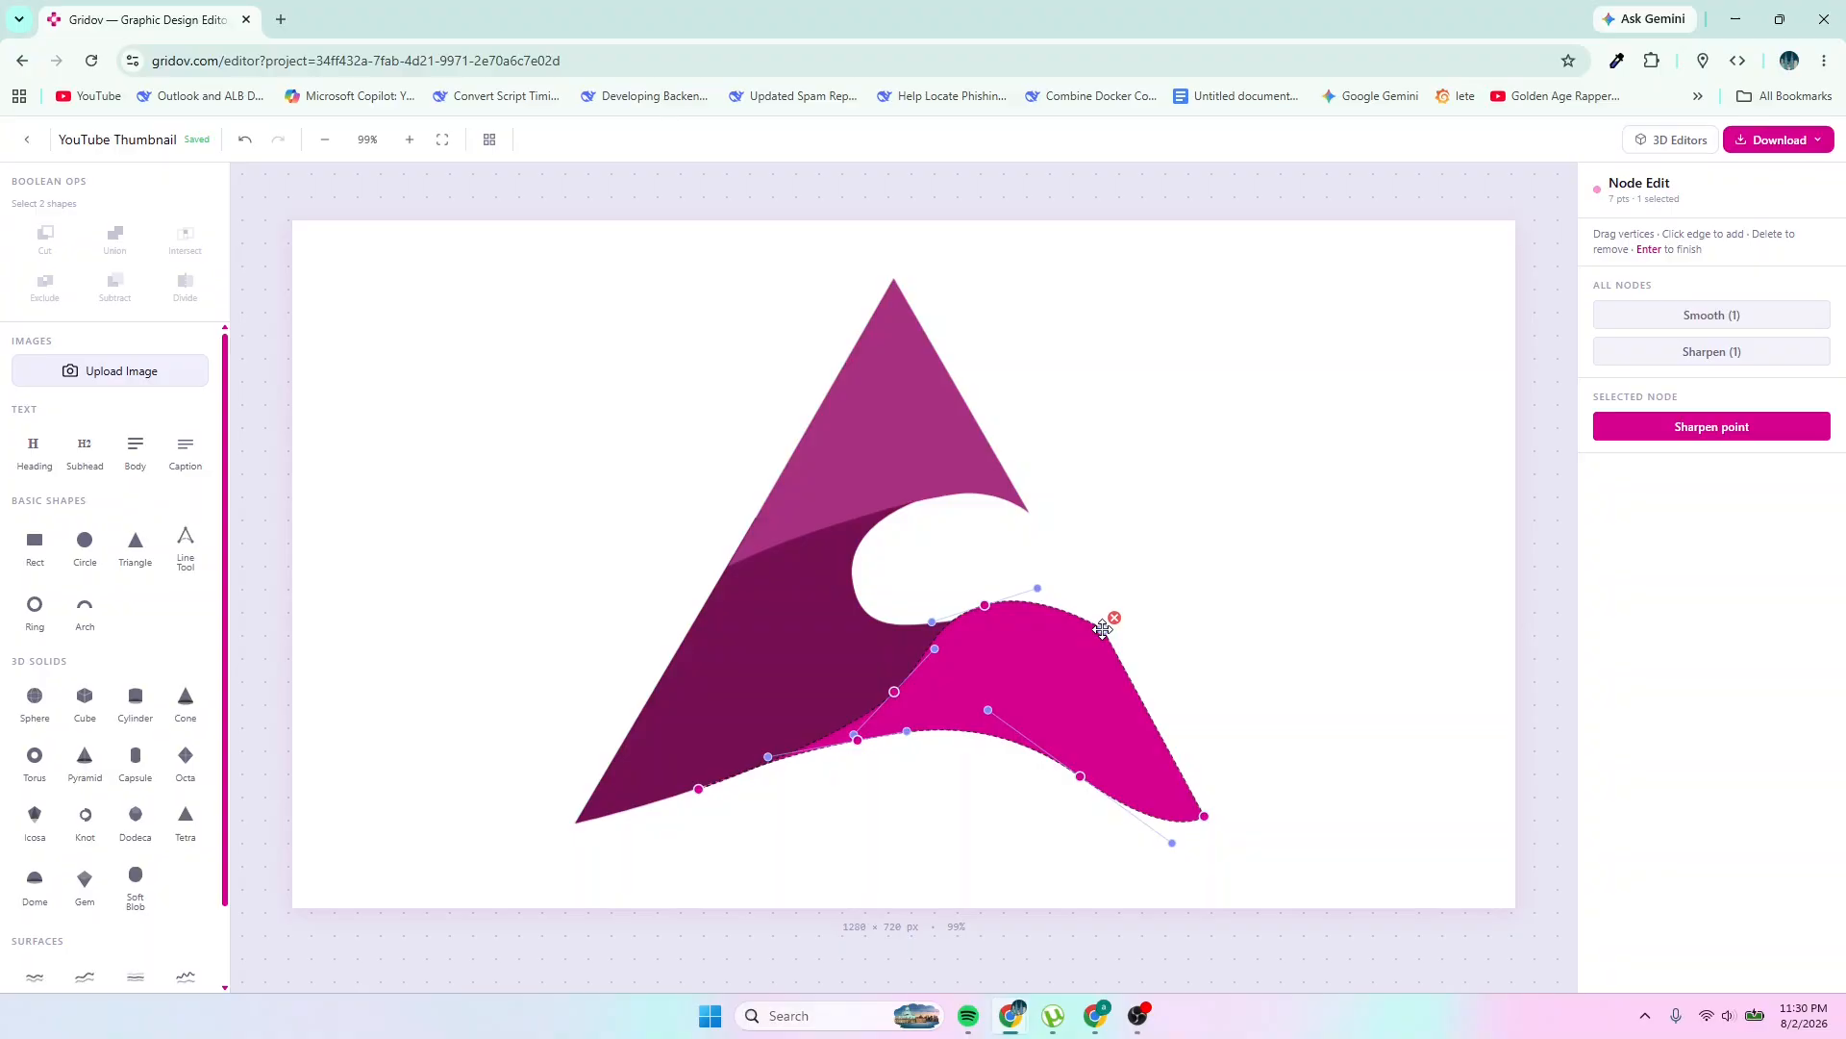
pyautogui.click(1711, 354)
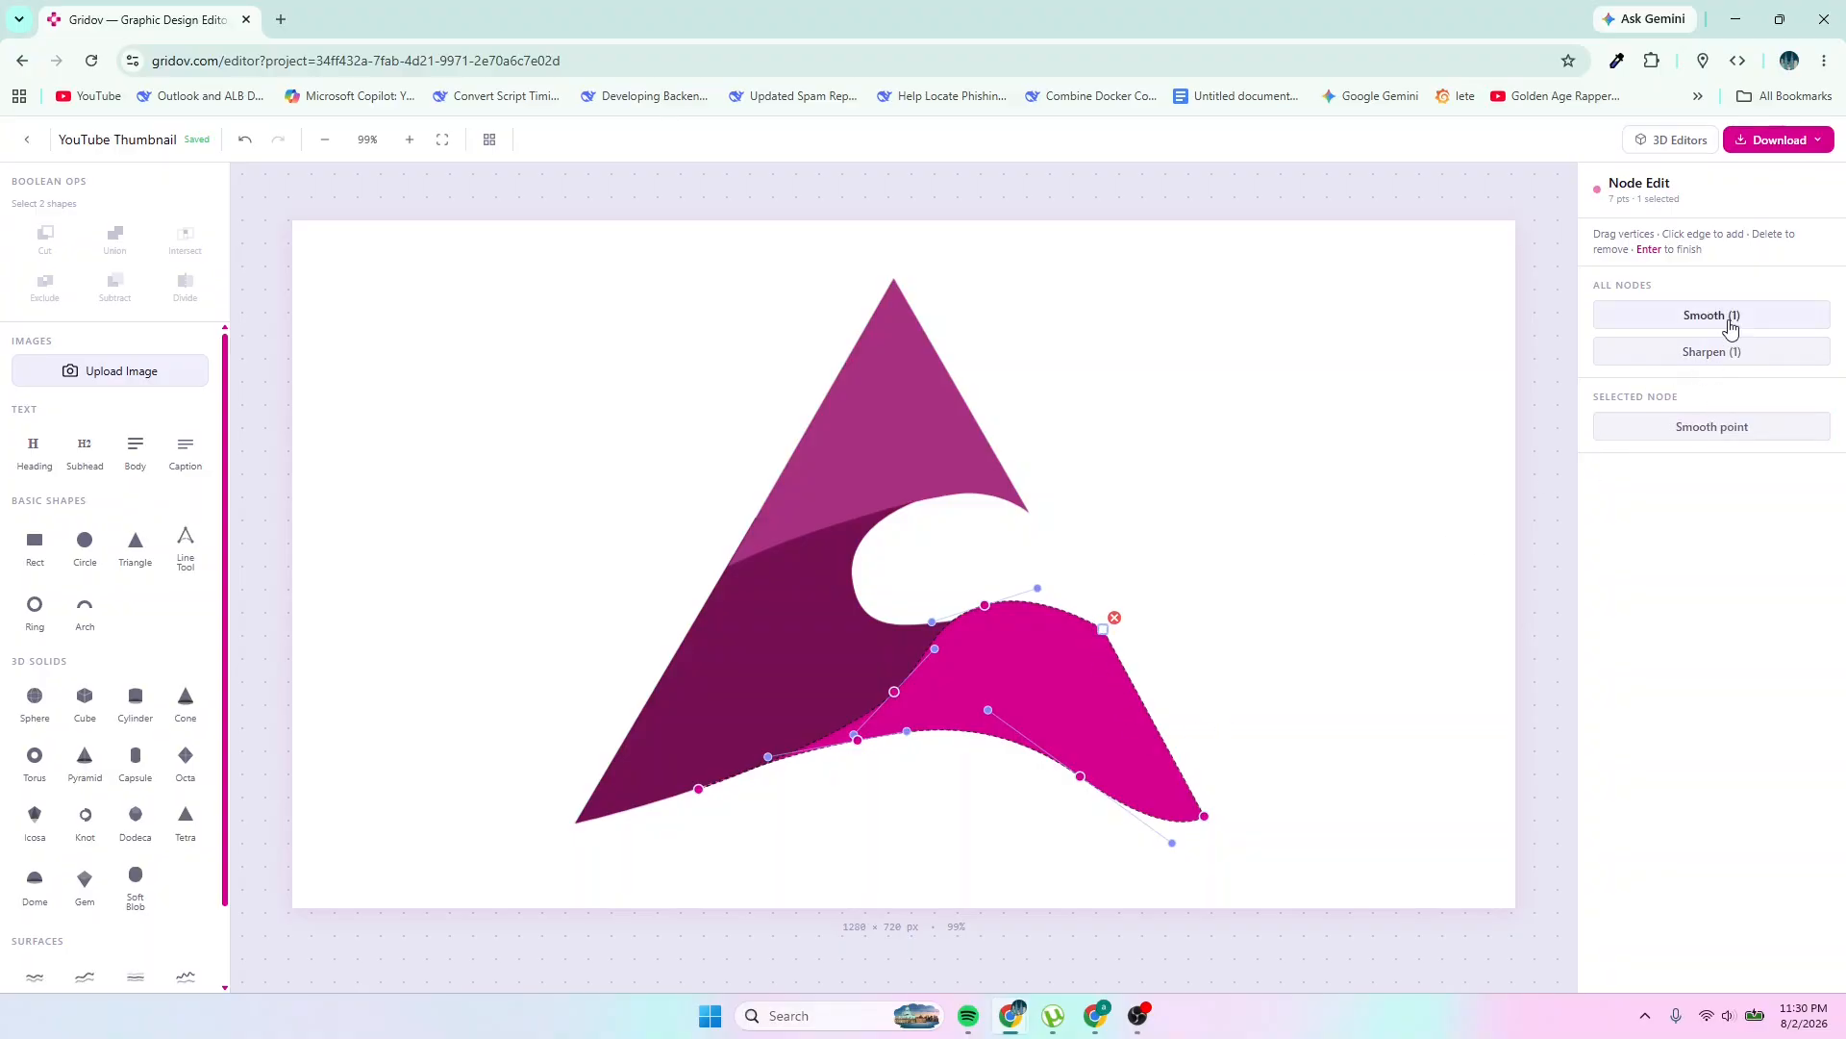
pyautogui.click(1730, 327)
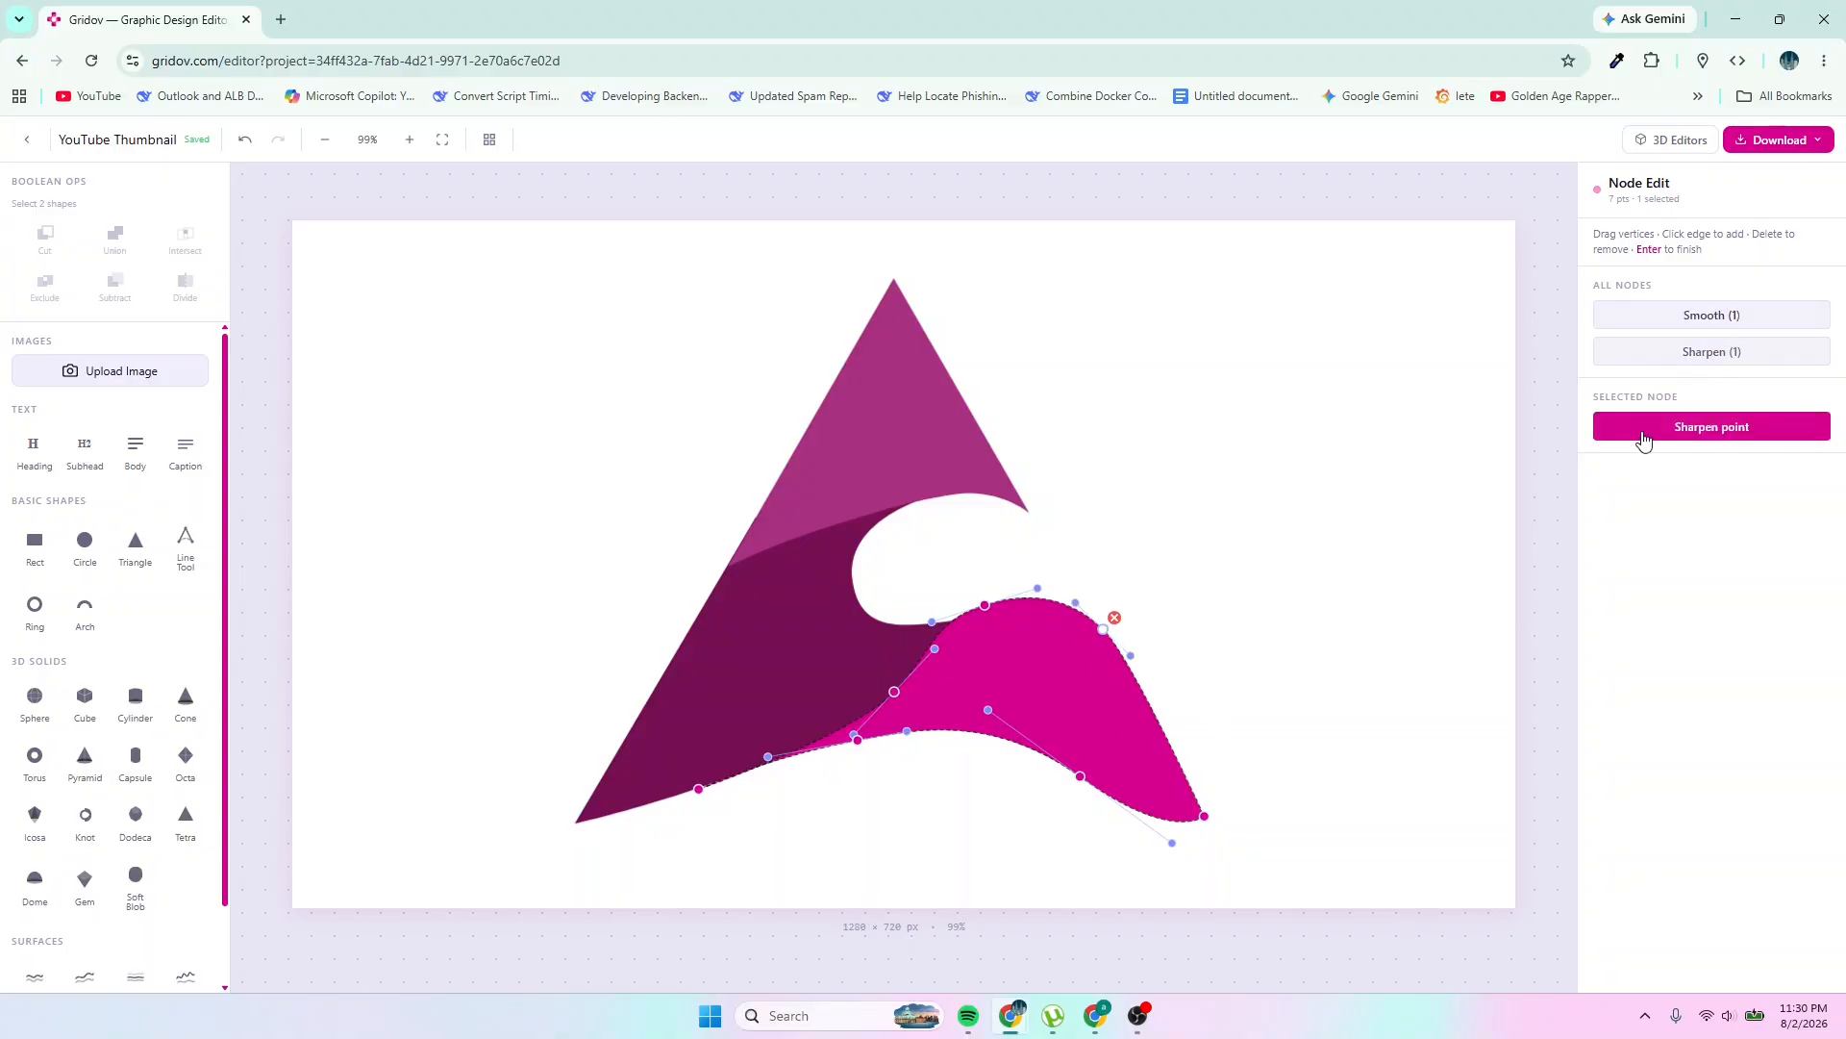
# Round the pink tier's hump by steepening the shoulder node's handles, nudging that node inward and shortening the crest node's handles
pyautogui.click(1135, 666)
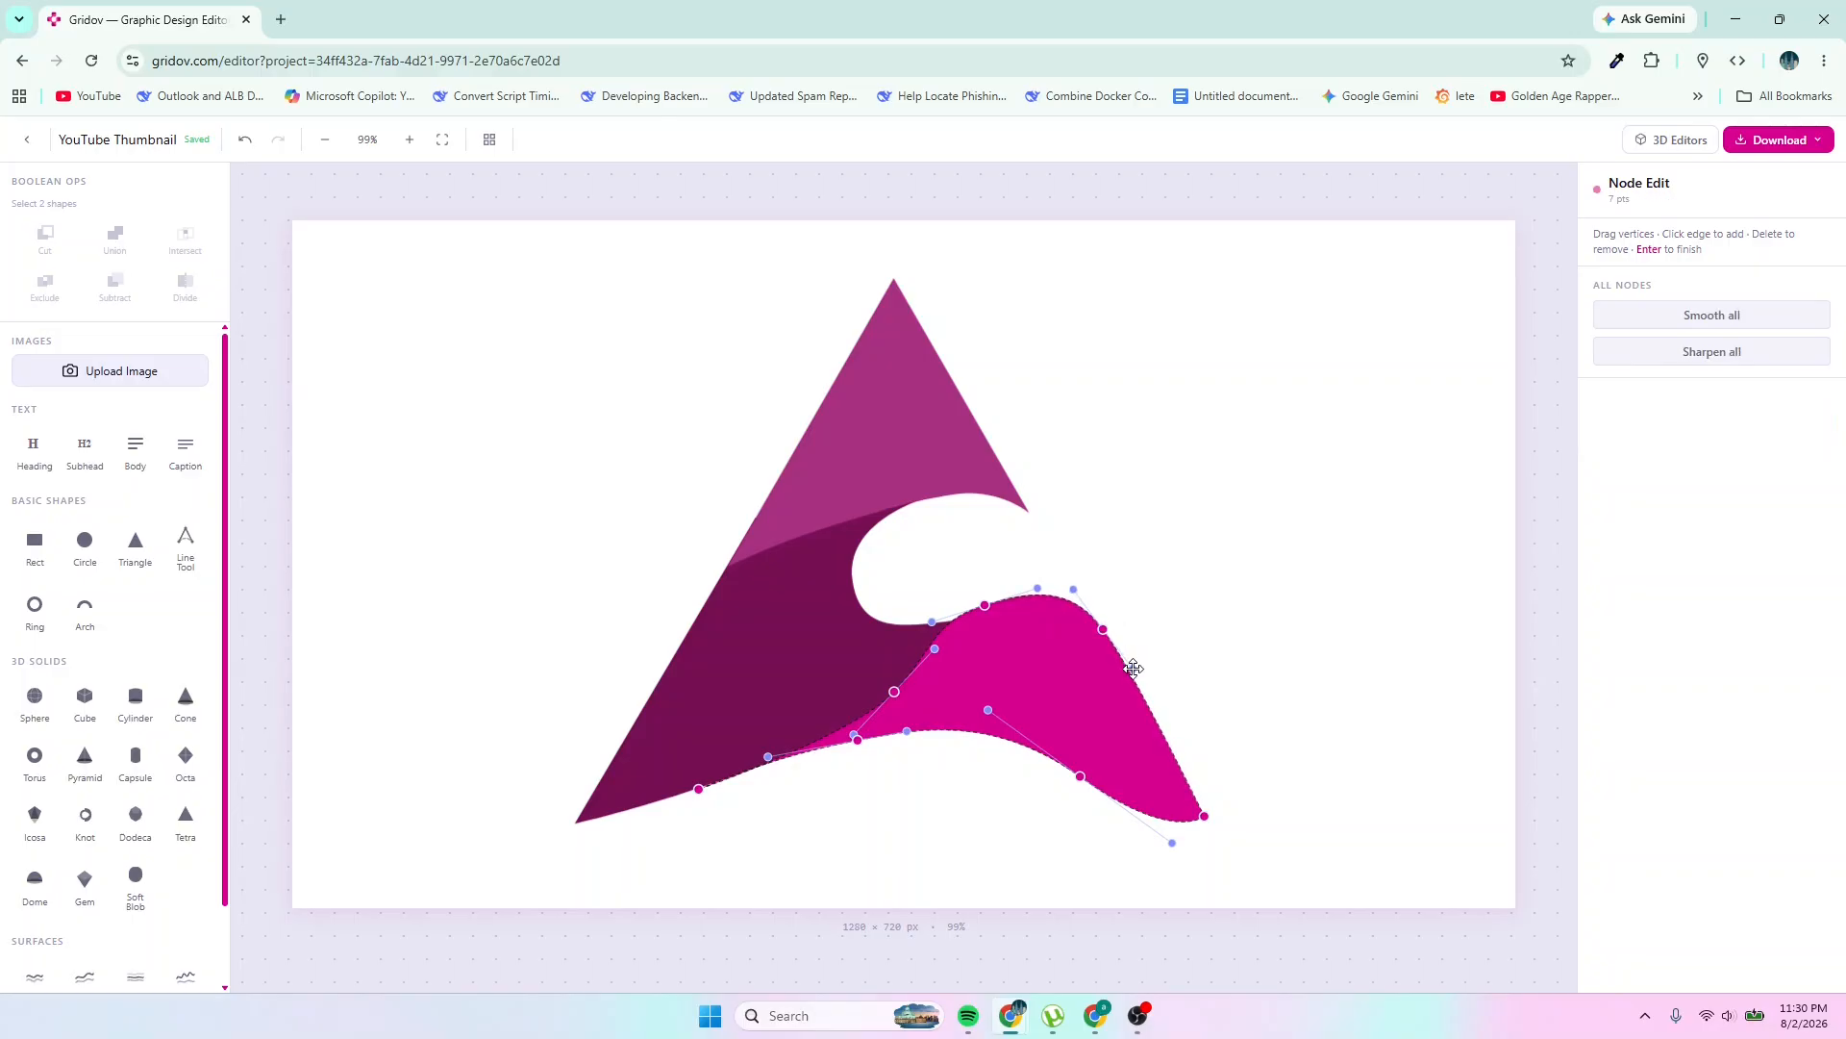
pyautogui.click(1102, 630)
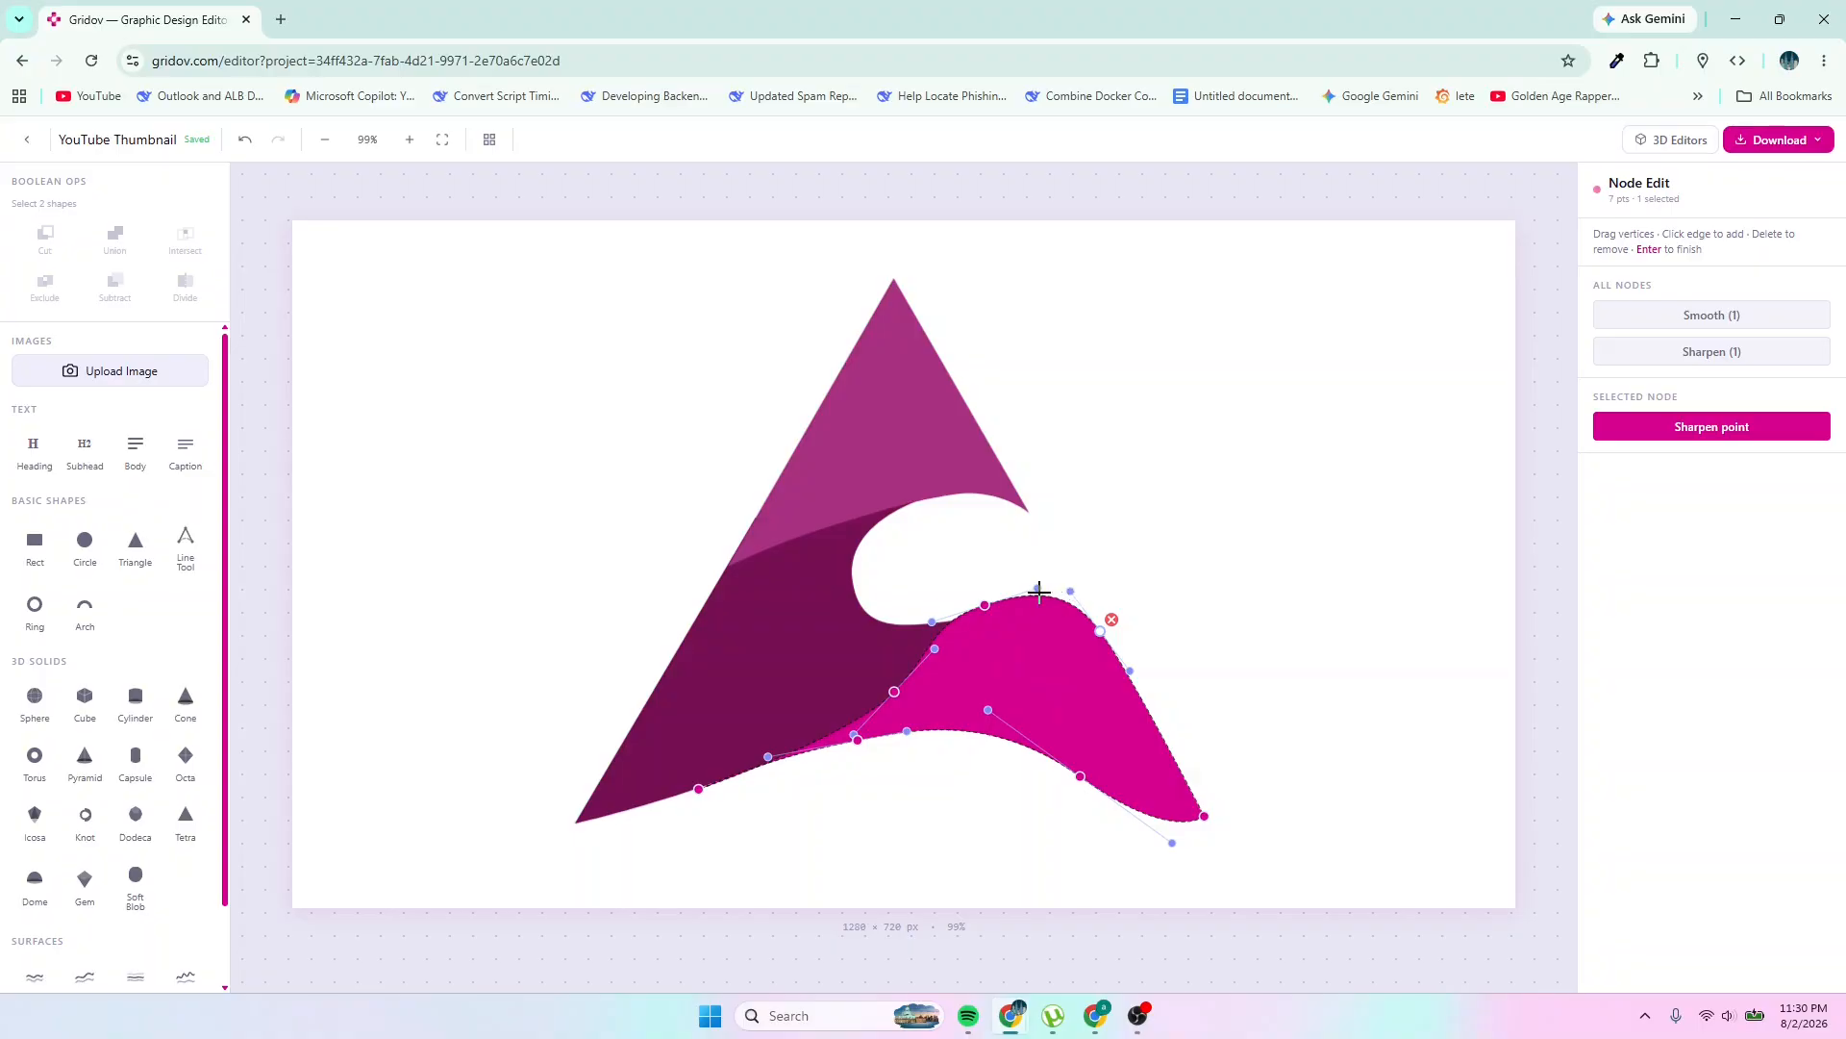
pyautogui.moveTo(1038, 591); pyautogui.dragTo(1024, 586)
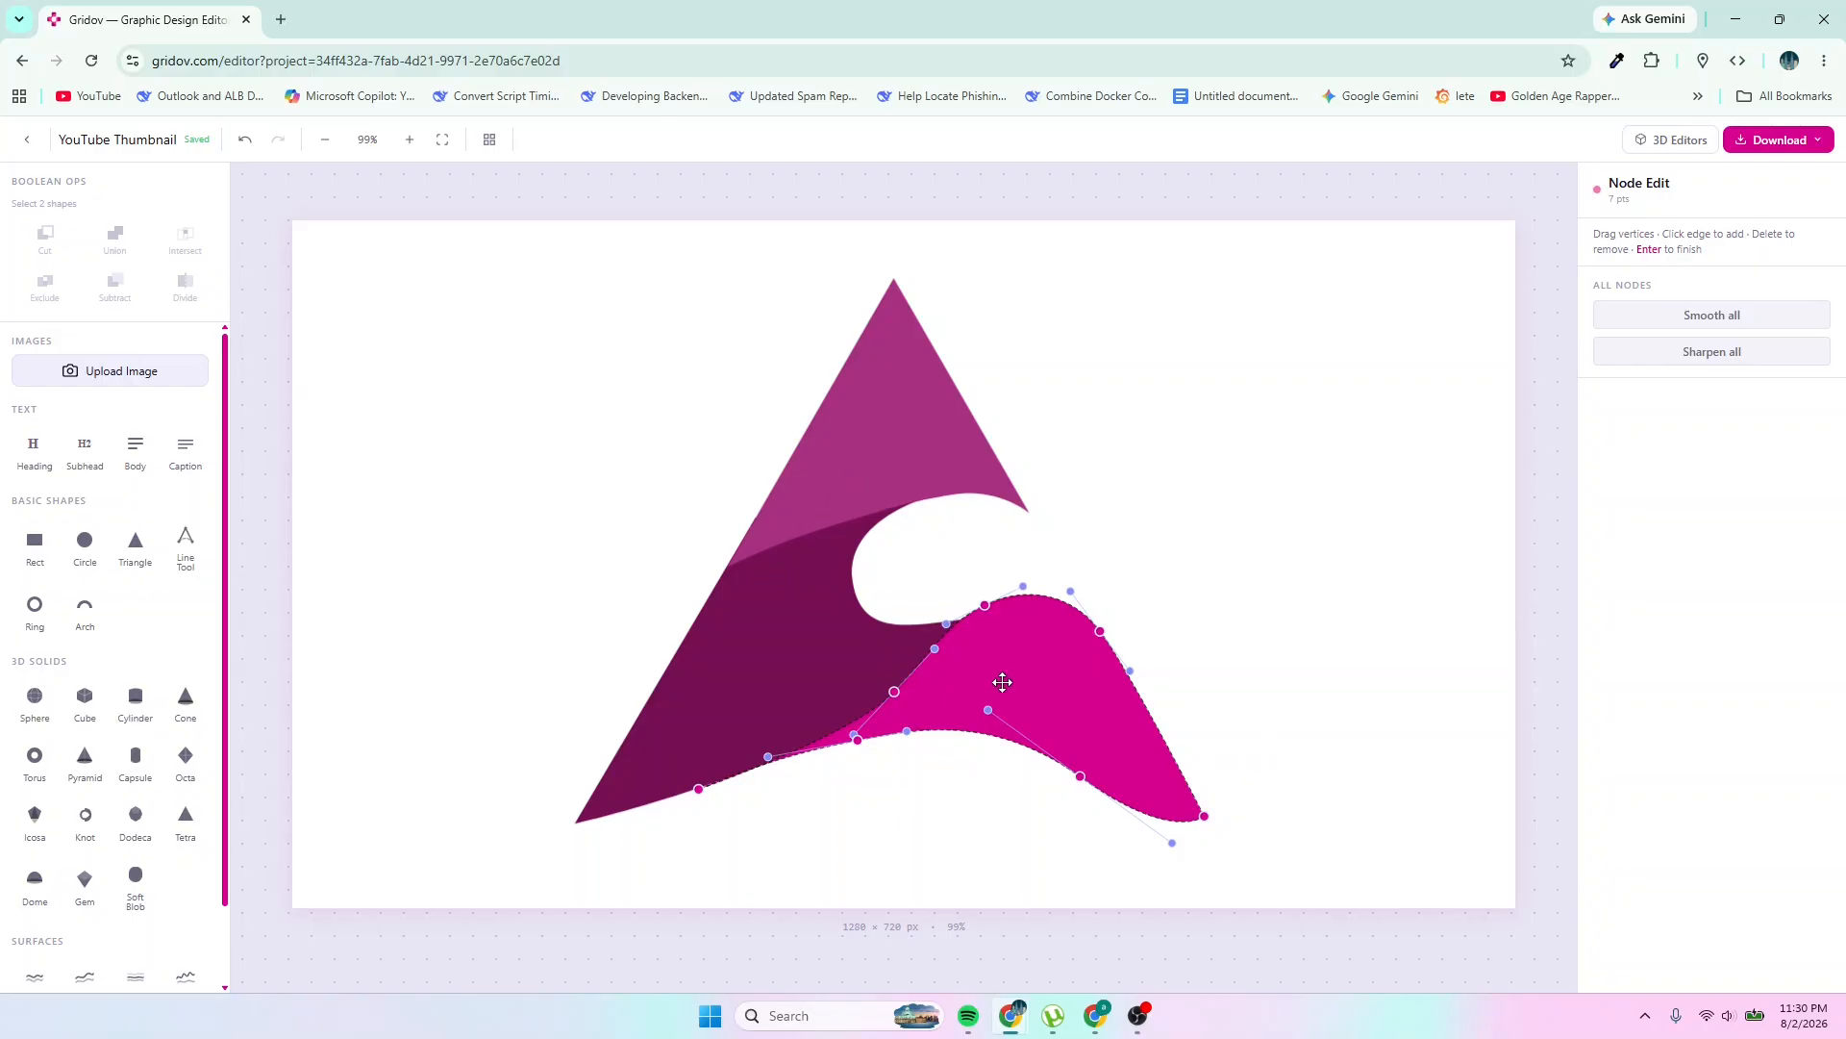
# Finish editing the pink tier, and lower the top tier's bottom-left node slightly along the triangle's left side
pyautogui.click(1050, 700)
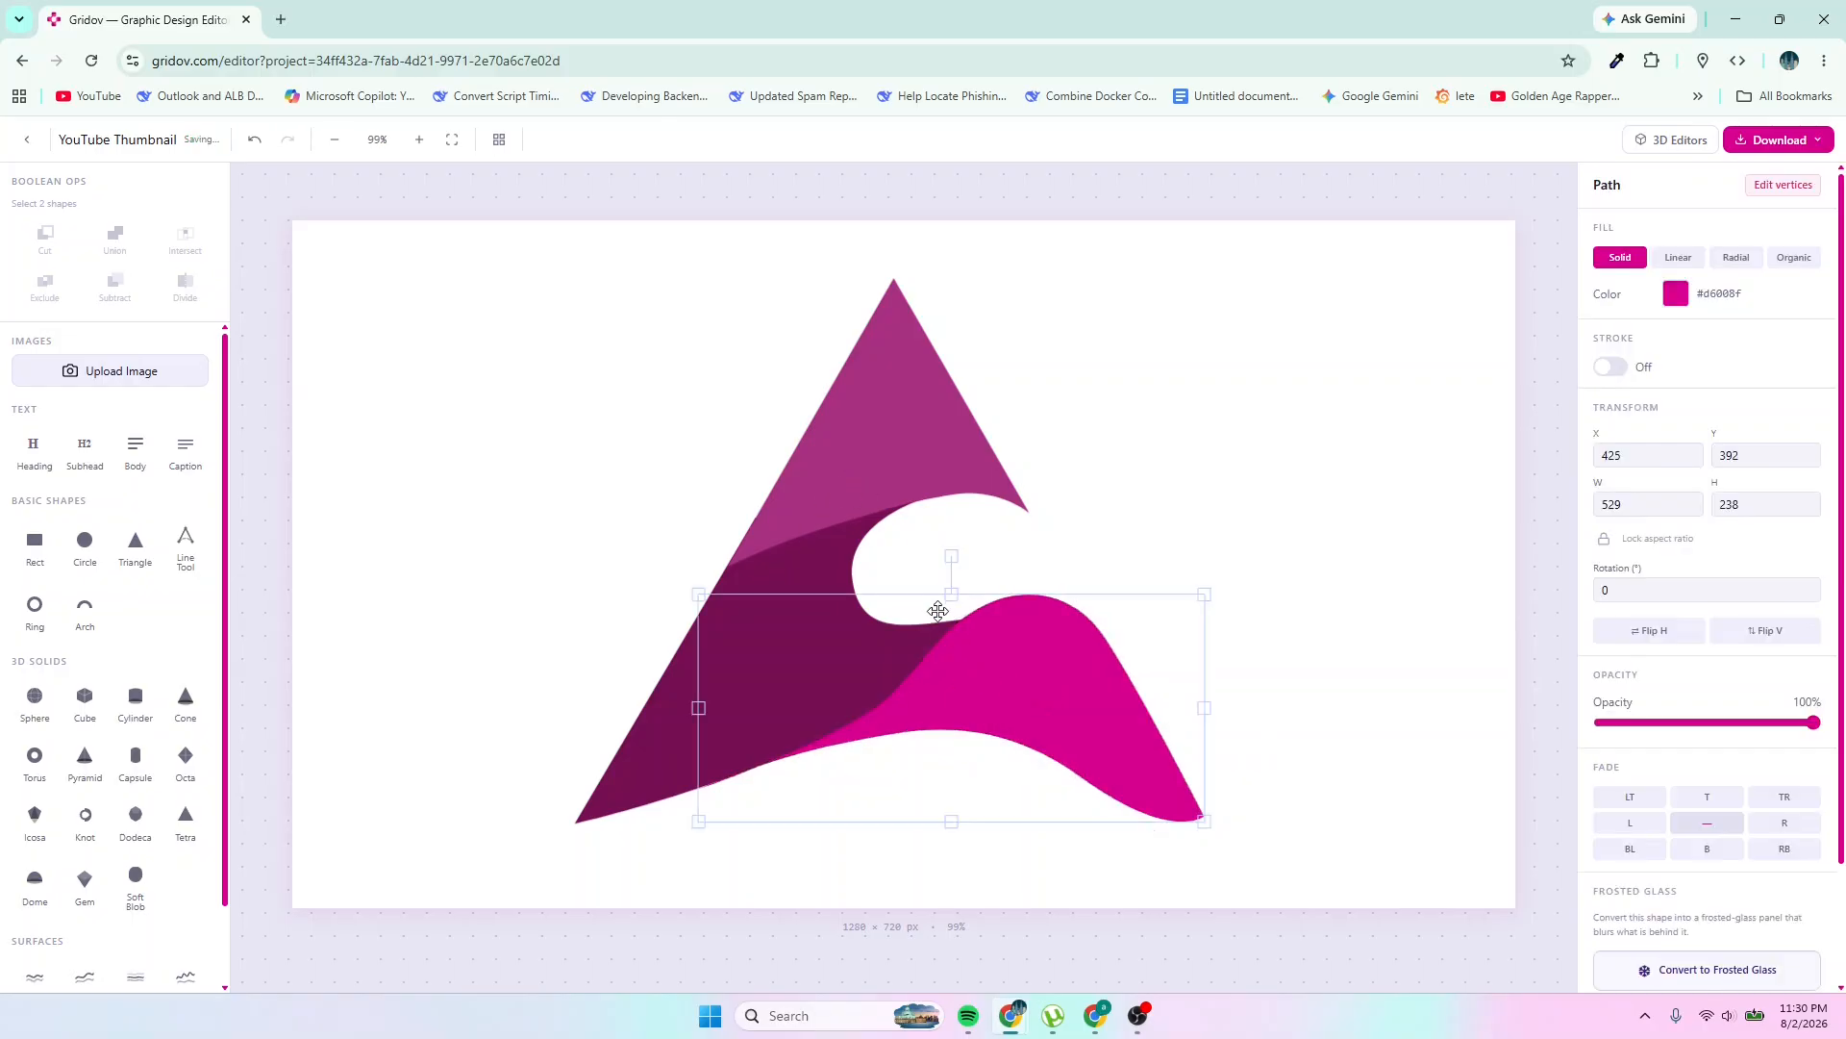
pyautogui.click(892, 429)
pyautogui.rightClick(895, 430)
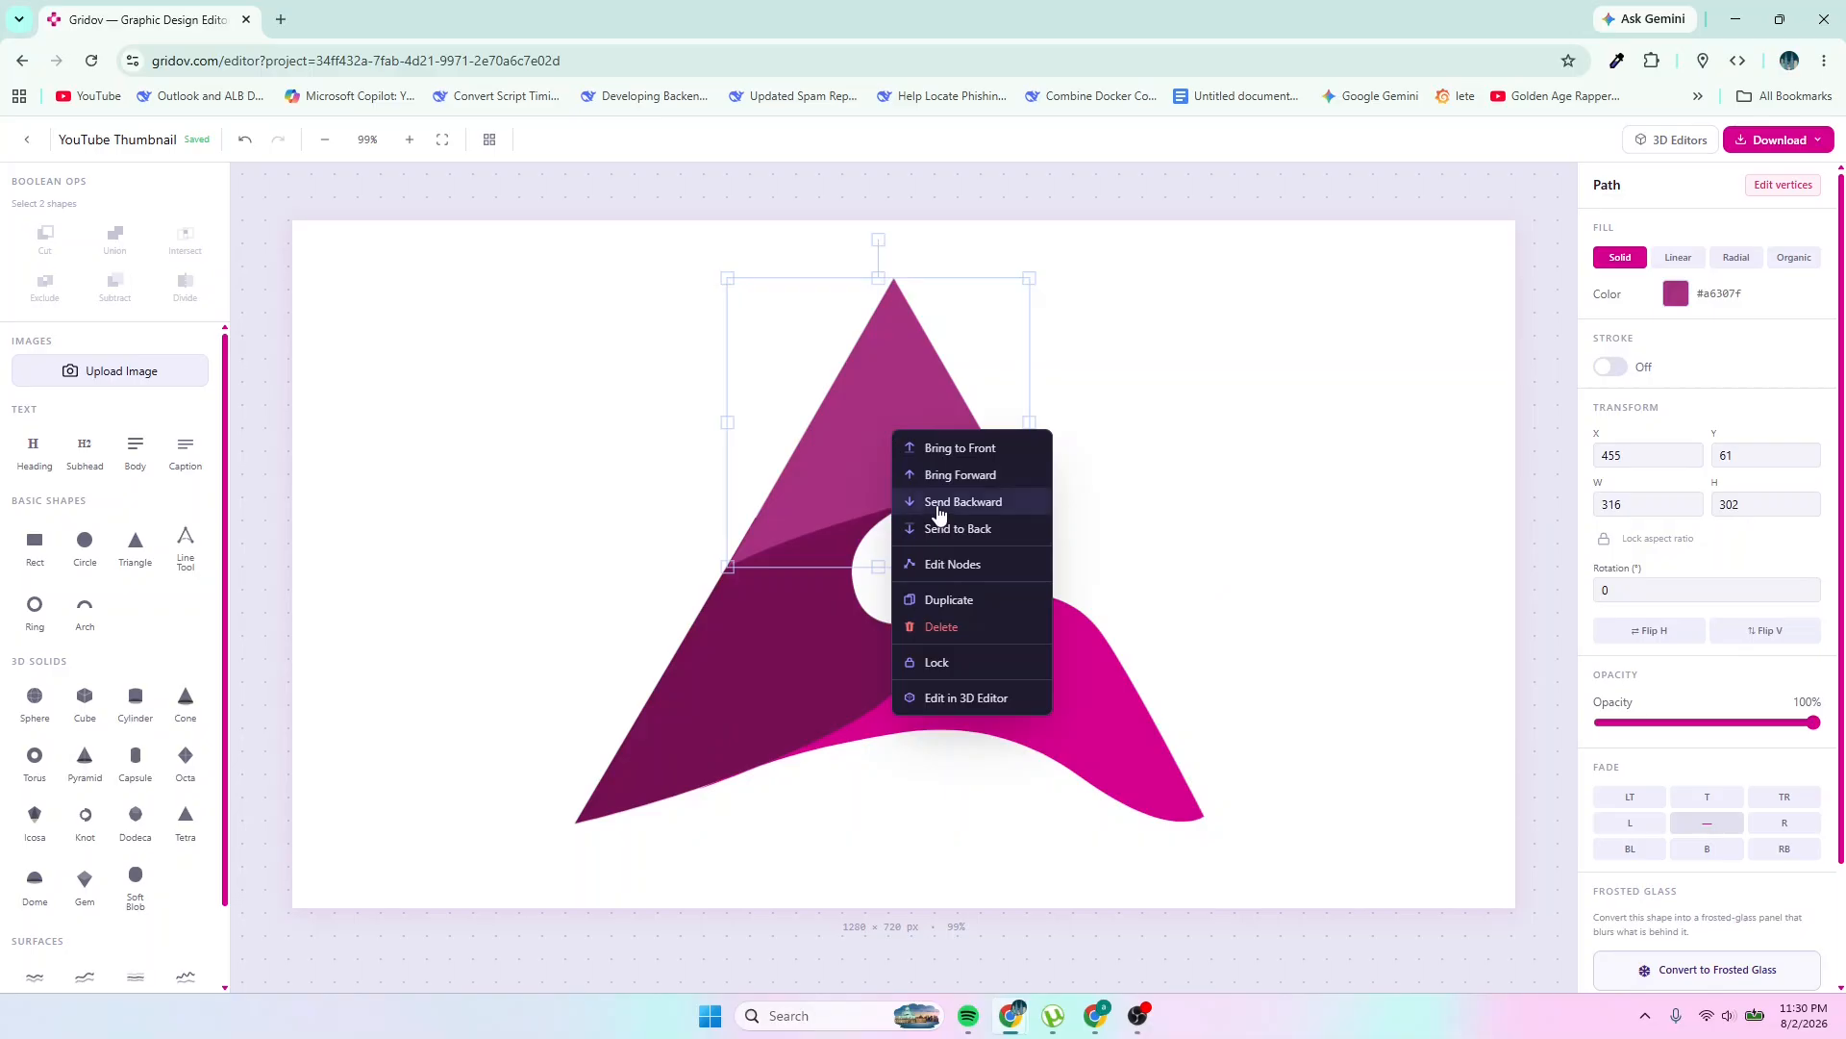
pyautogui.click(954, 565)
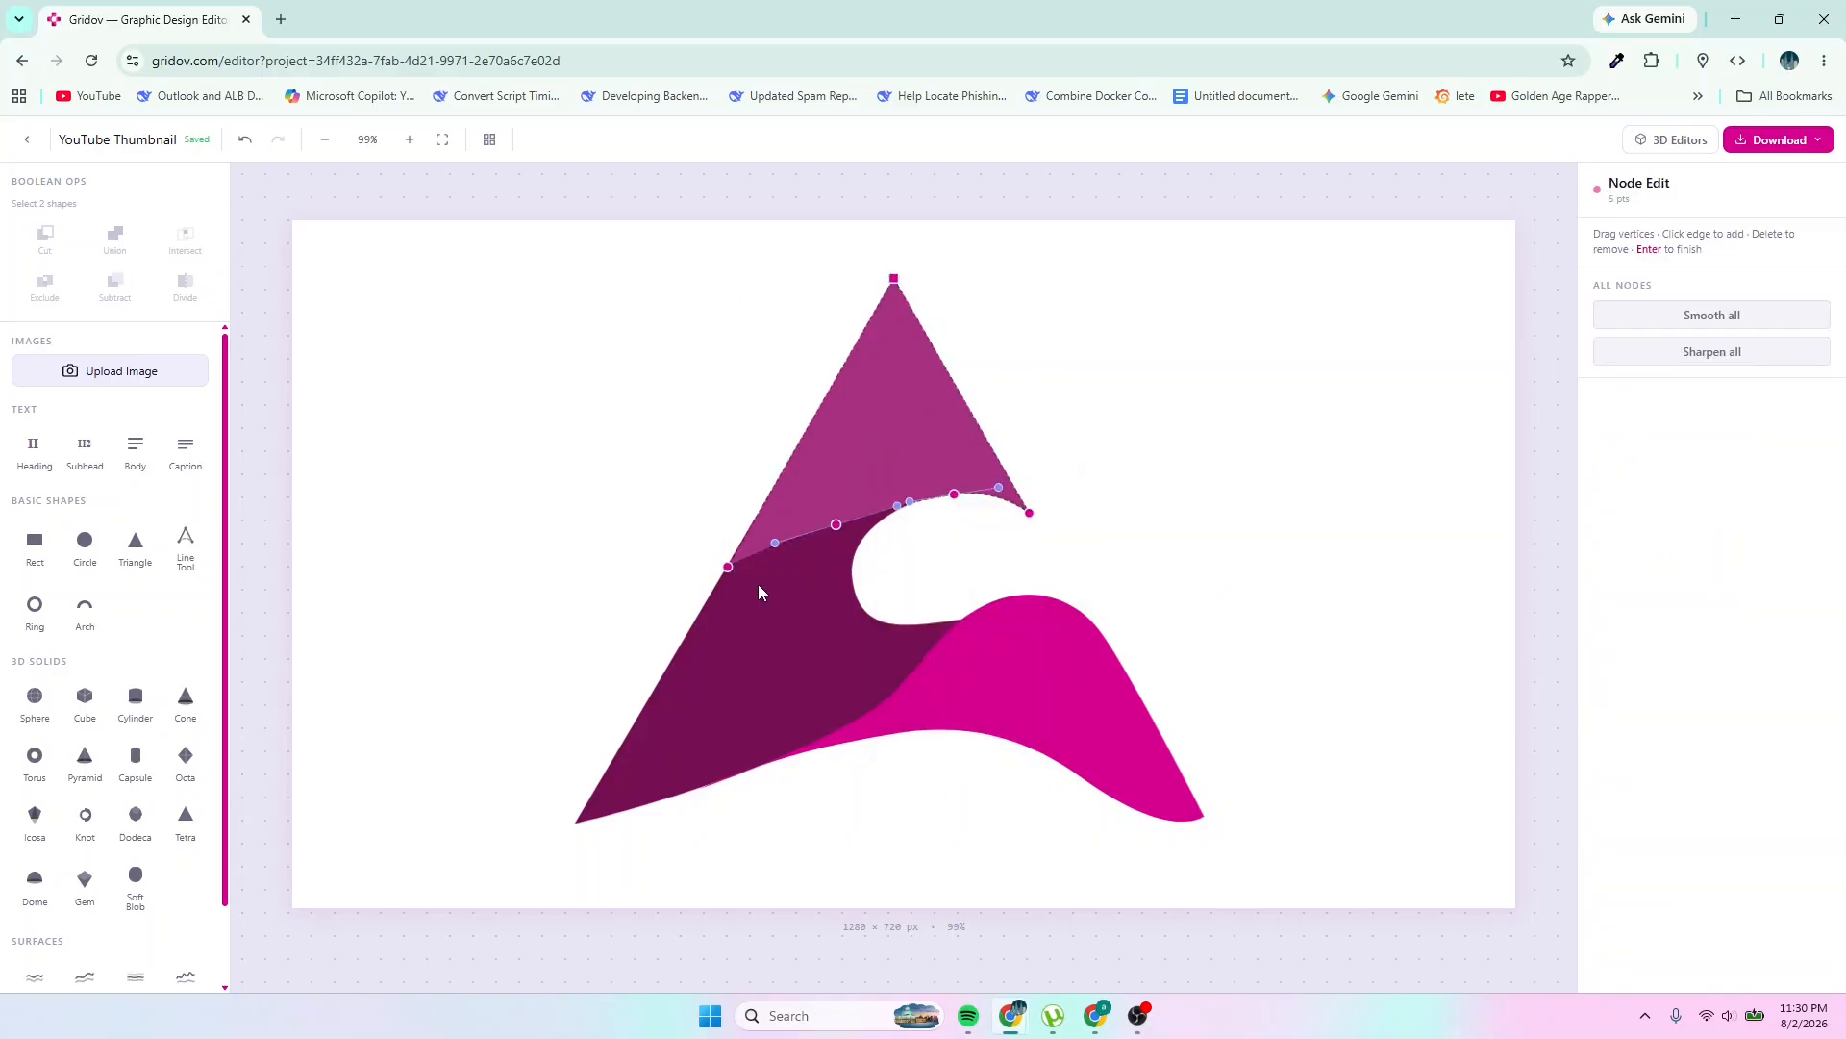
pyautogui.click(724, 573)
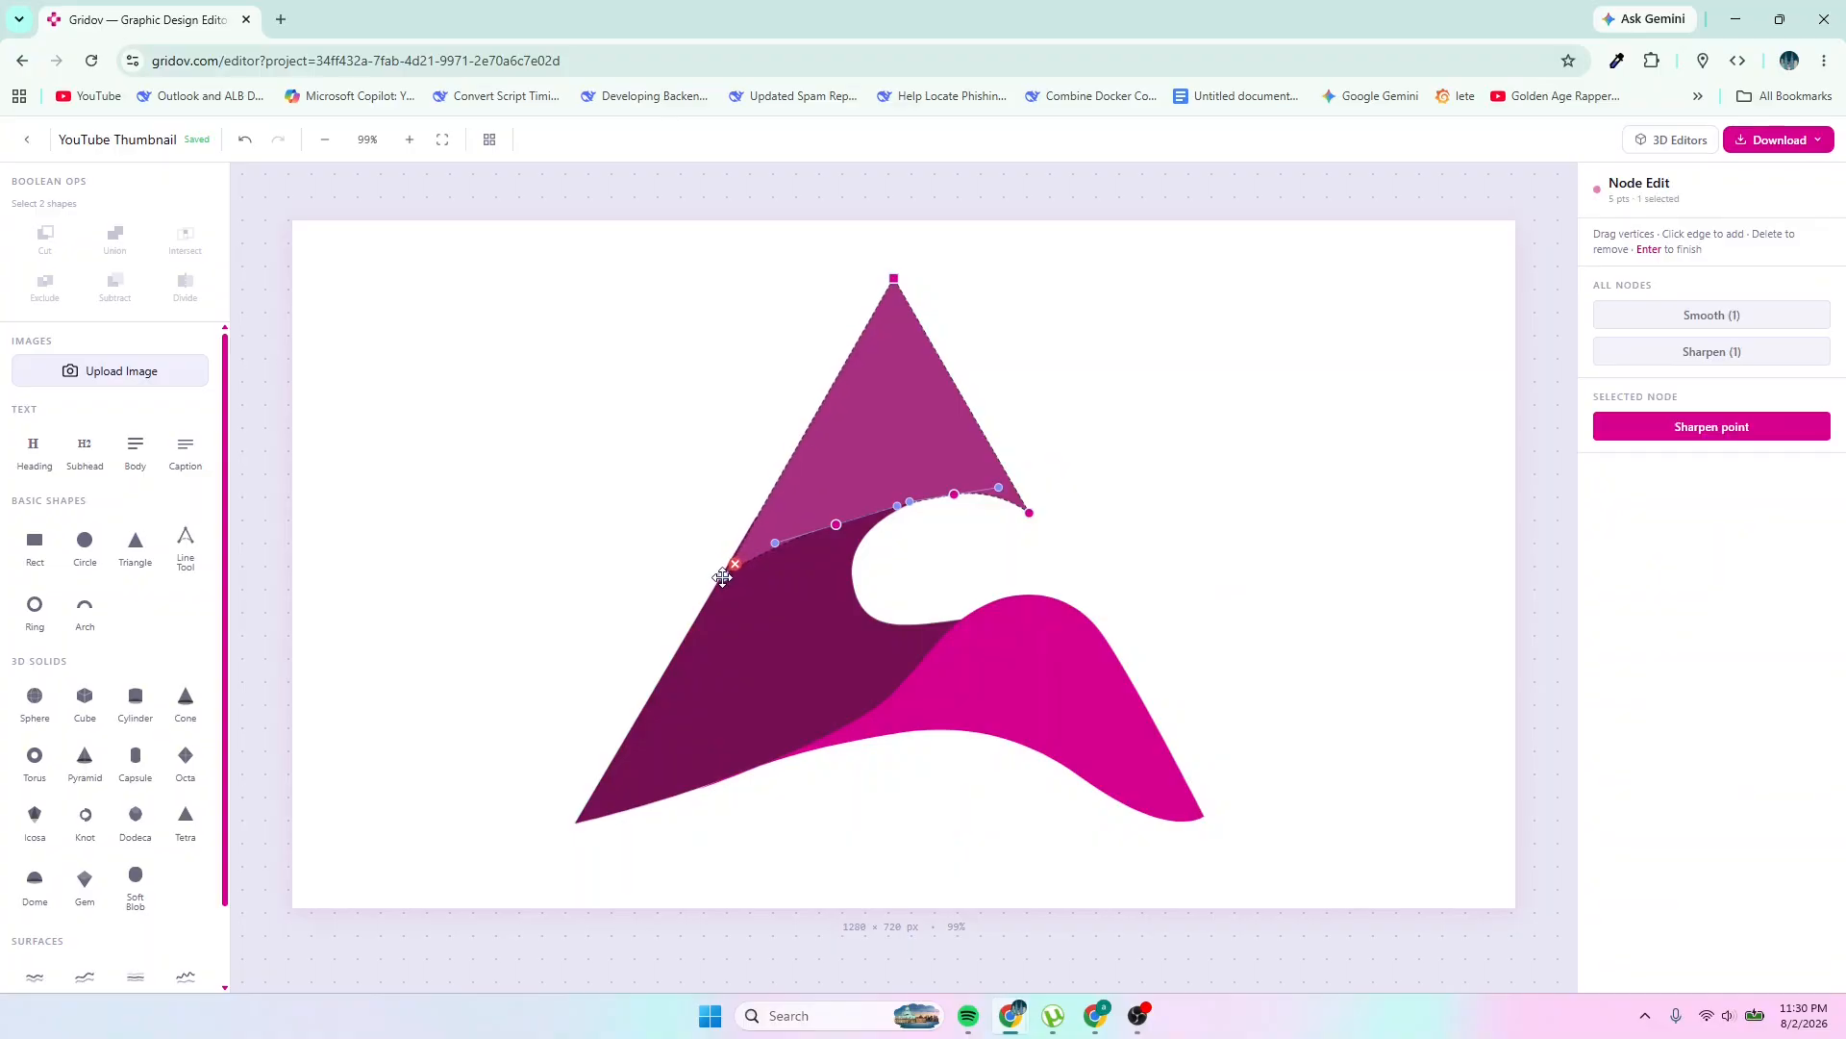
pyautogui.moveTo(723, 576); pyautogui.dragTo(717, 588)
pyautogui.click(841, 625)
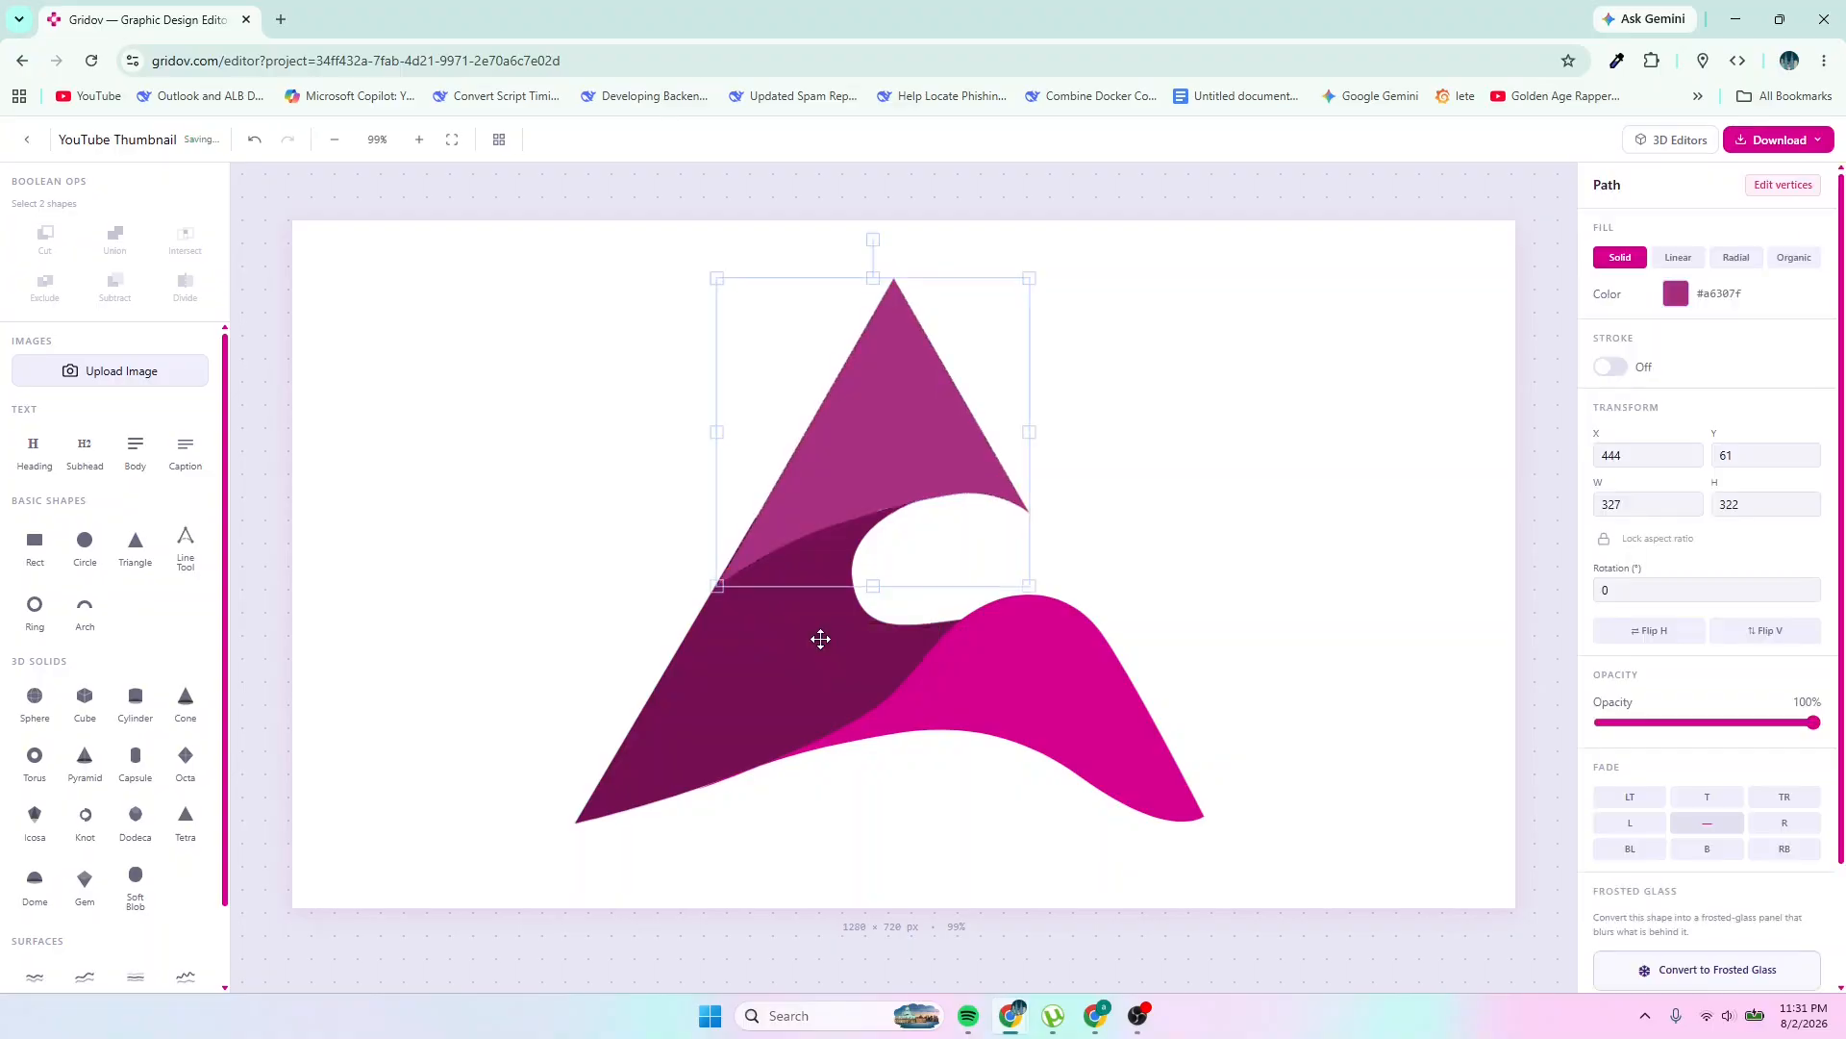
pyautogui.click(1140, 538)
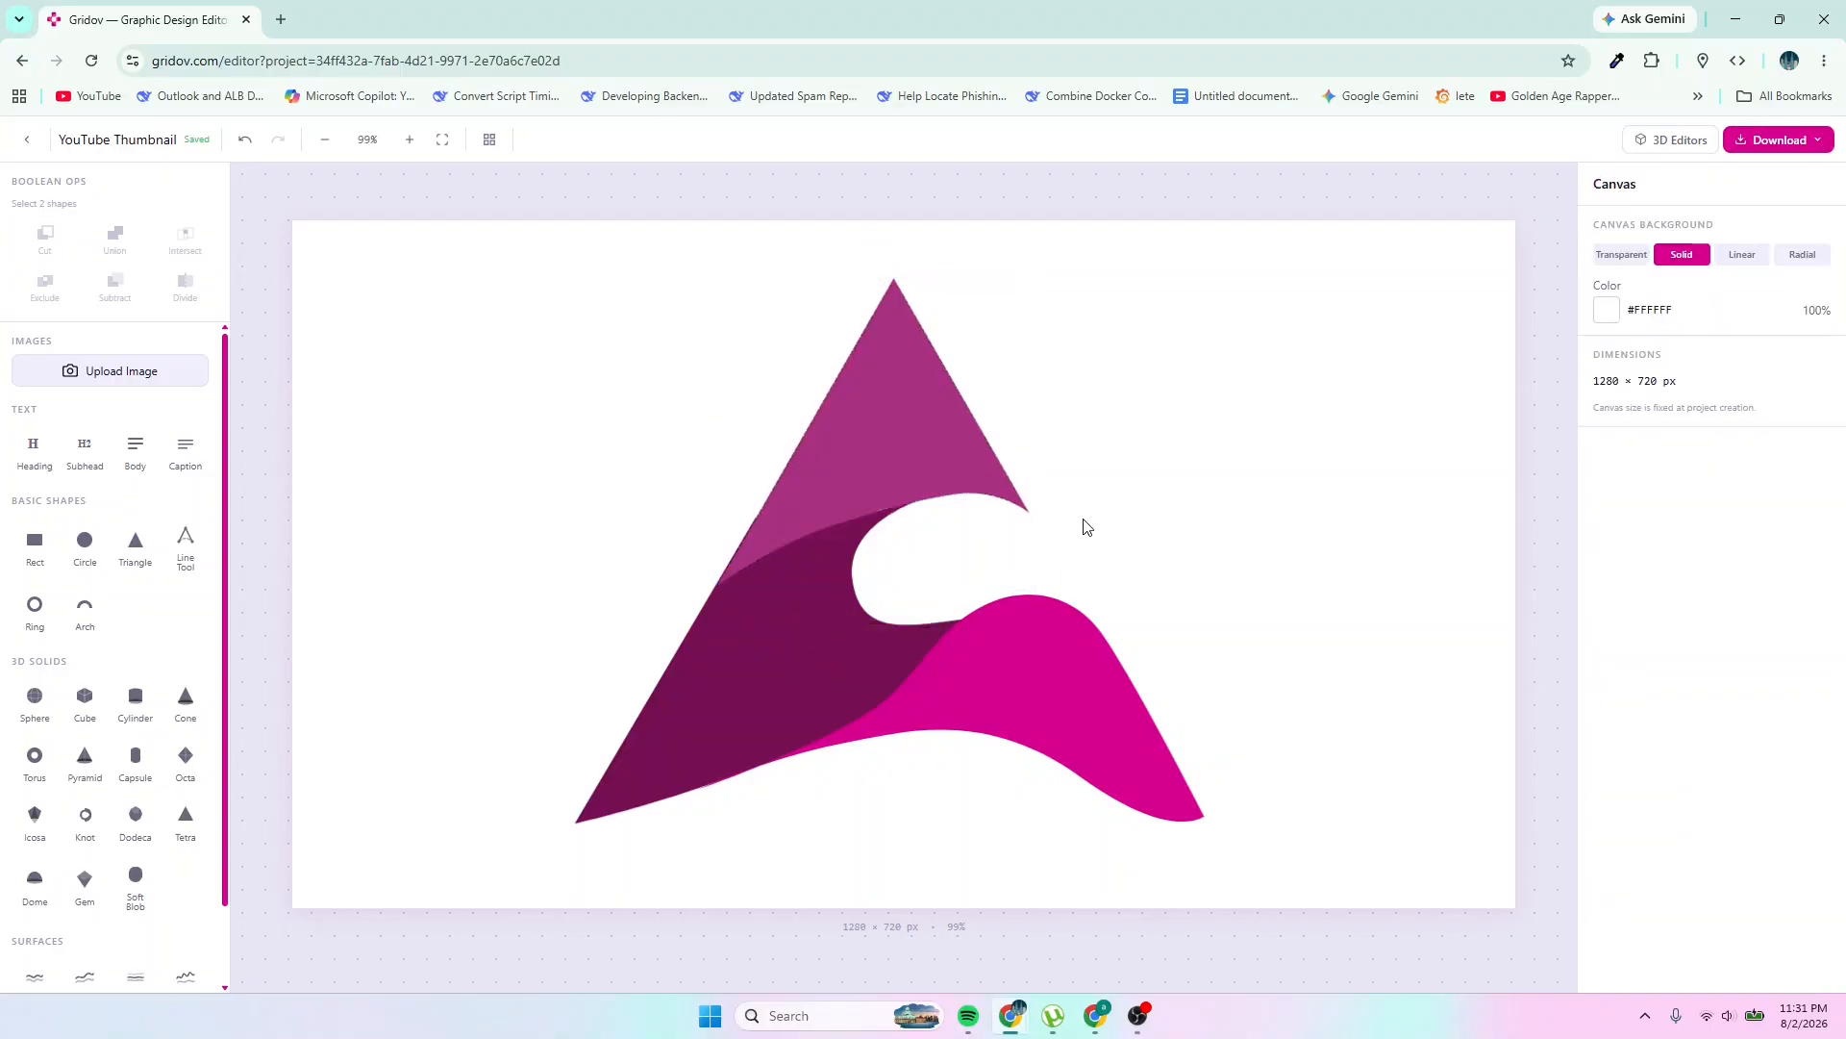
# Nudge the whole top tier up slightly to Y 57
pyautogui.click(806, 504)
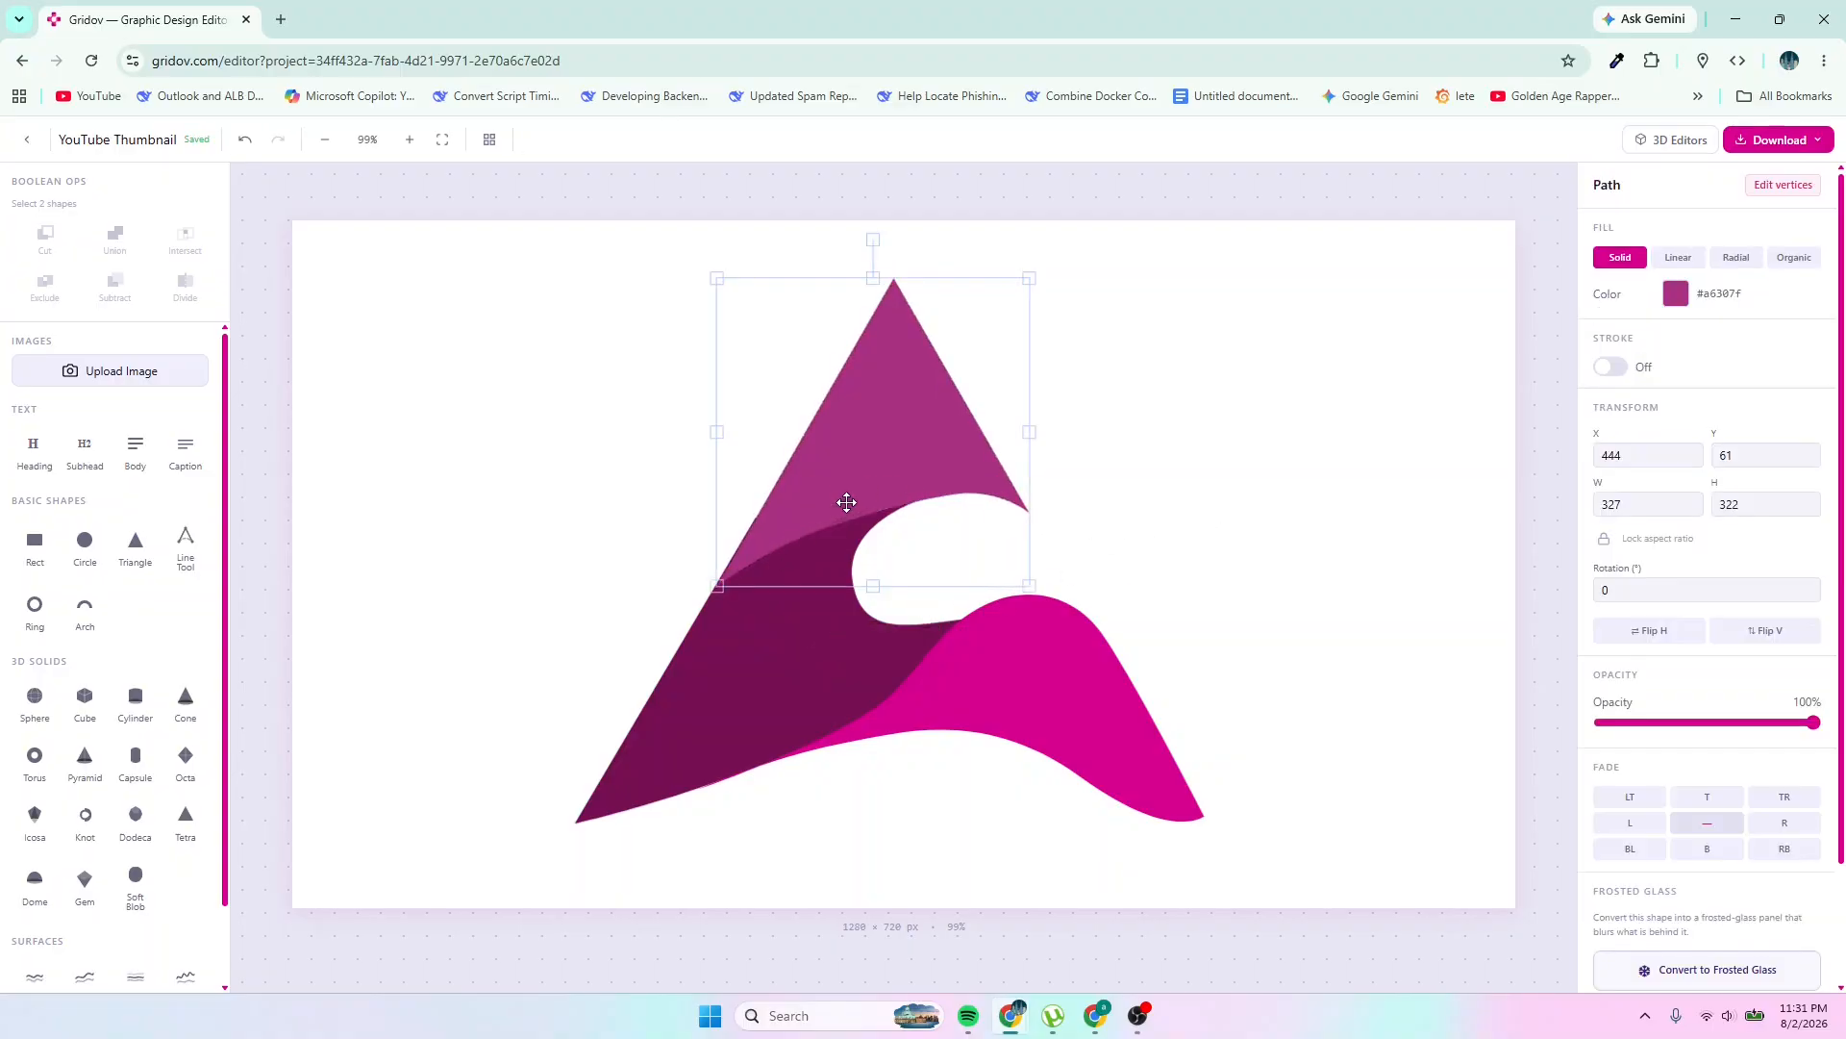
pyautogui.moveTo(853, 490); pyautogui.dragTo(854, 486)
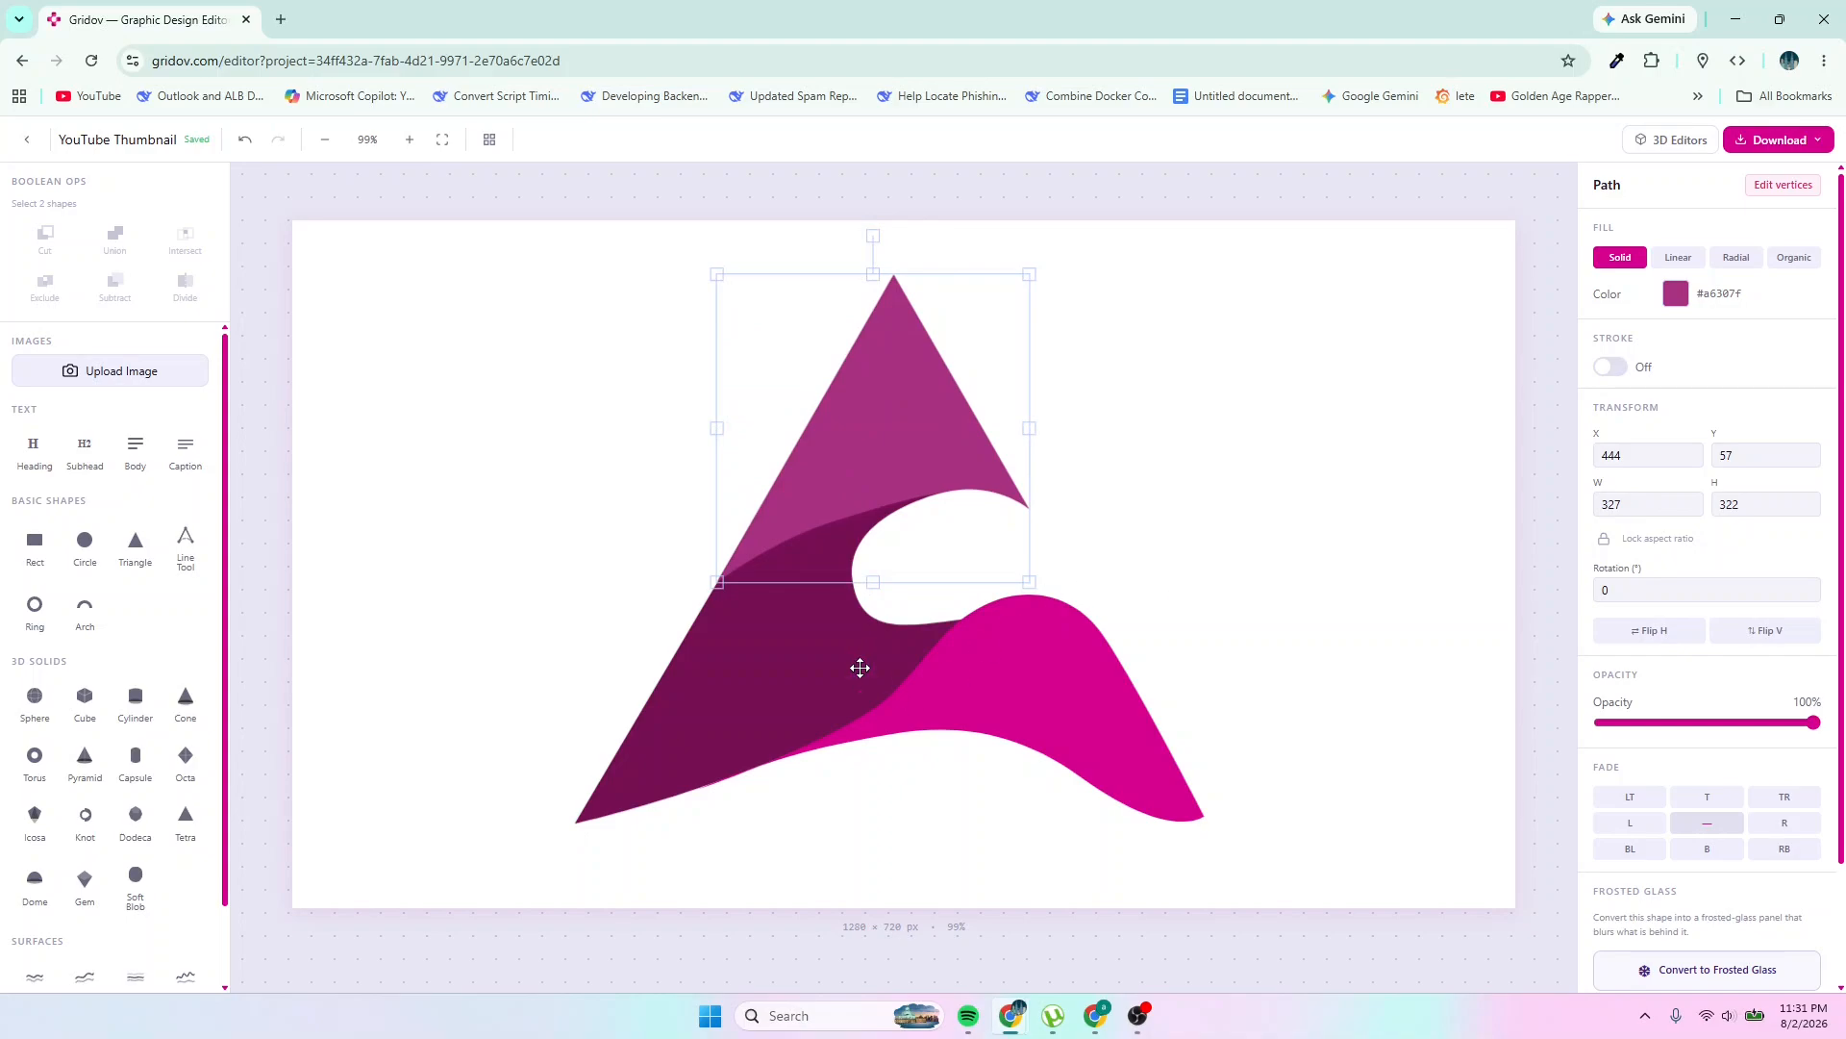
pyautogui.click(1199, 512)
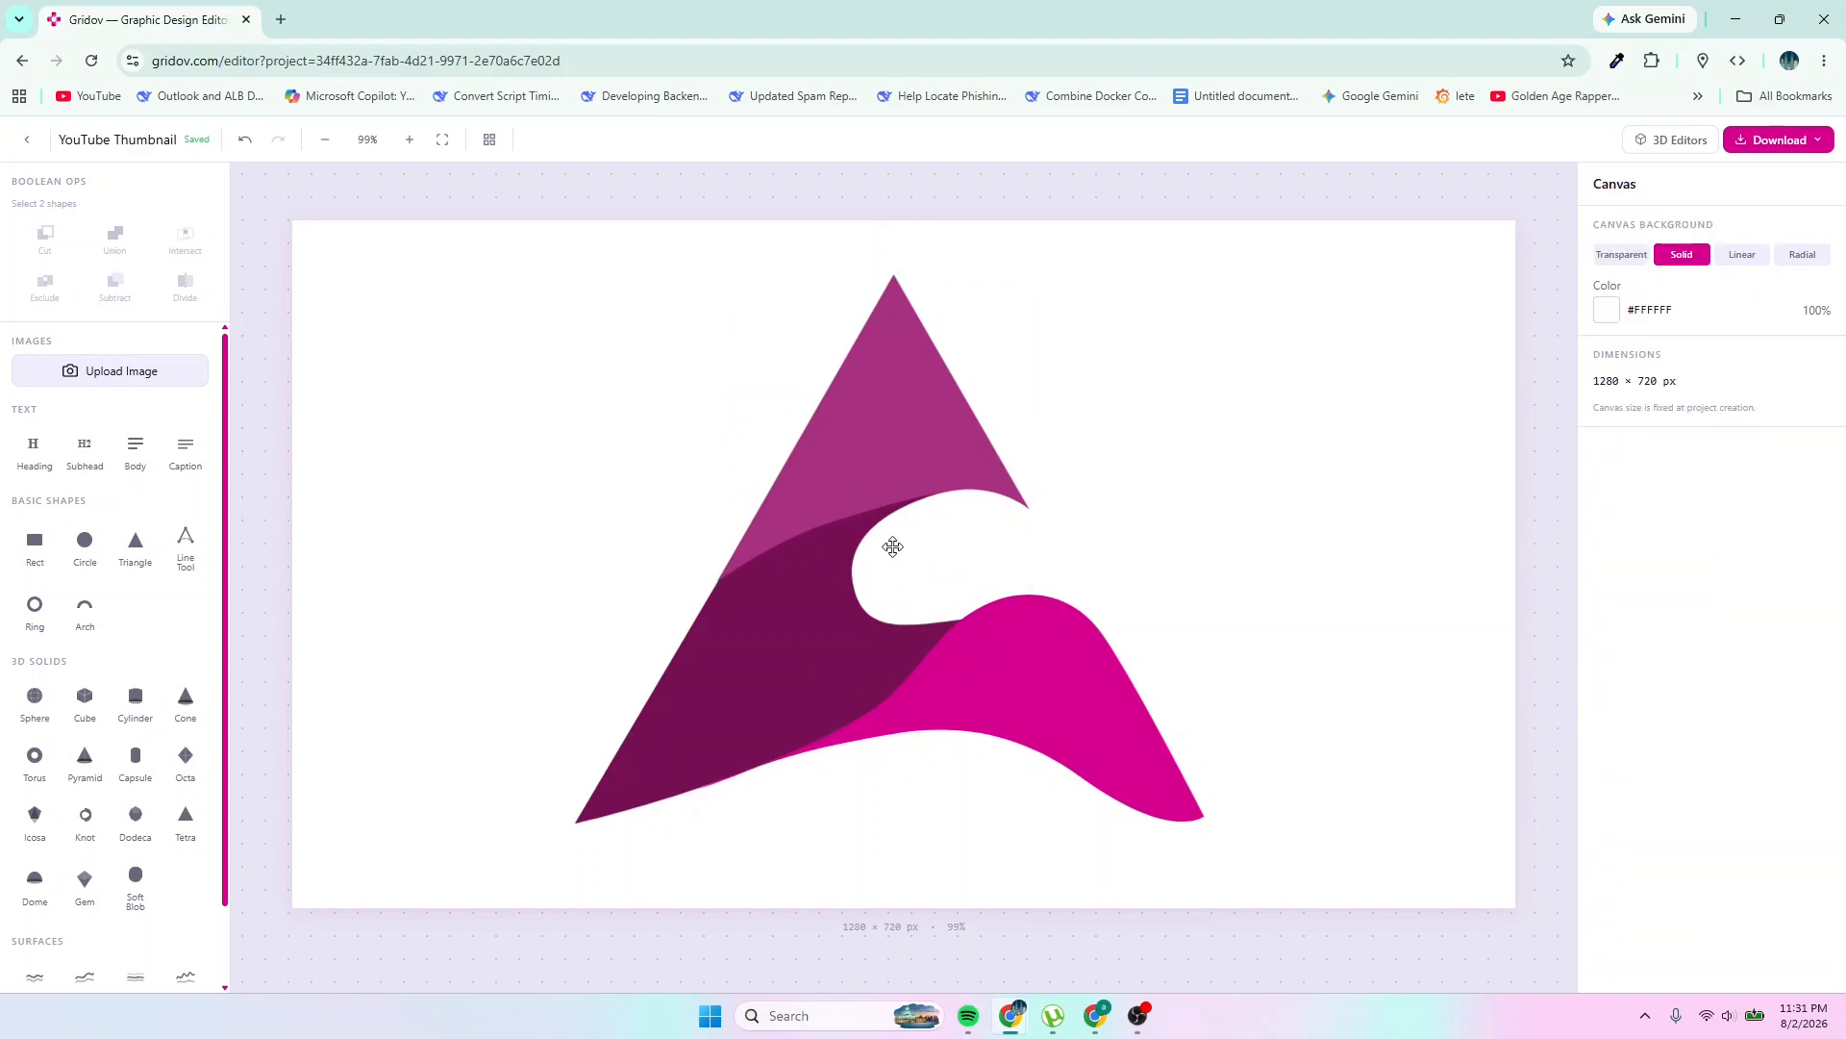
# Raise the arch node on the top tier's lower edge and shift it slightly left, then stop editing nodes
pyautogui.rightClick(906, 441)
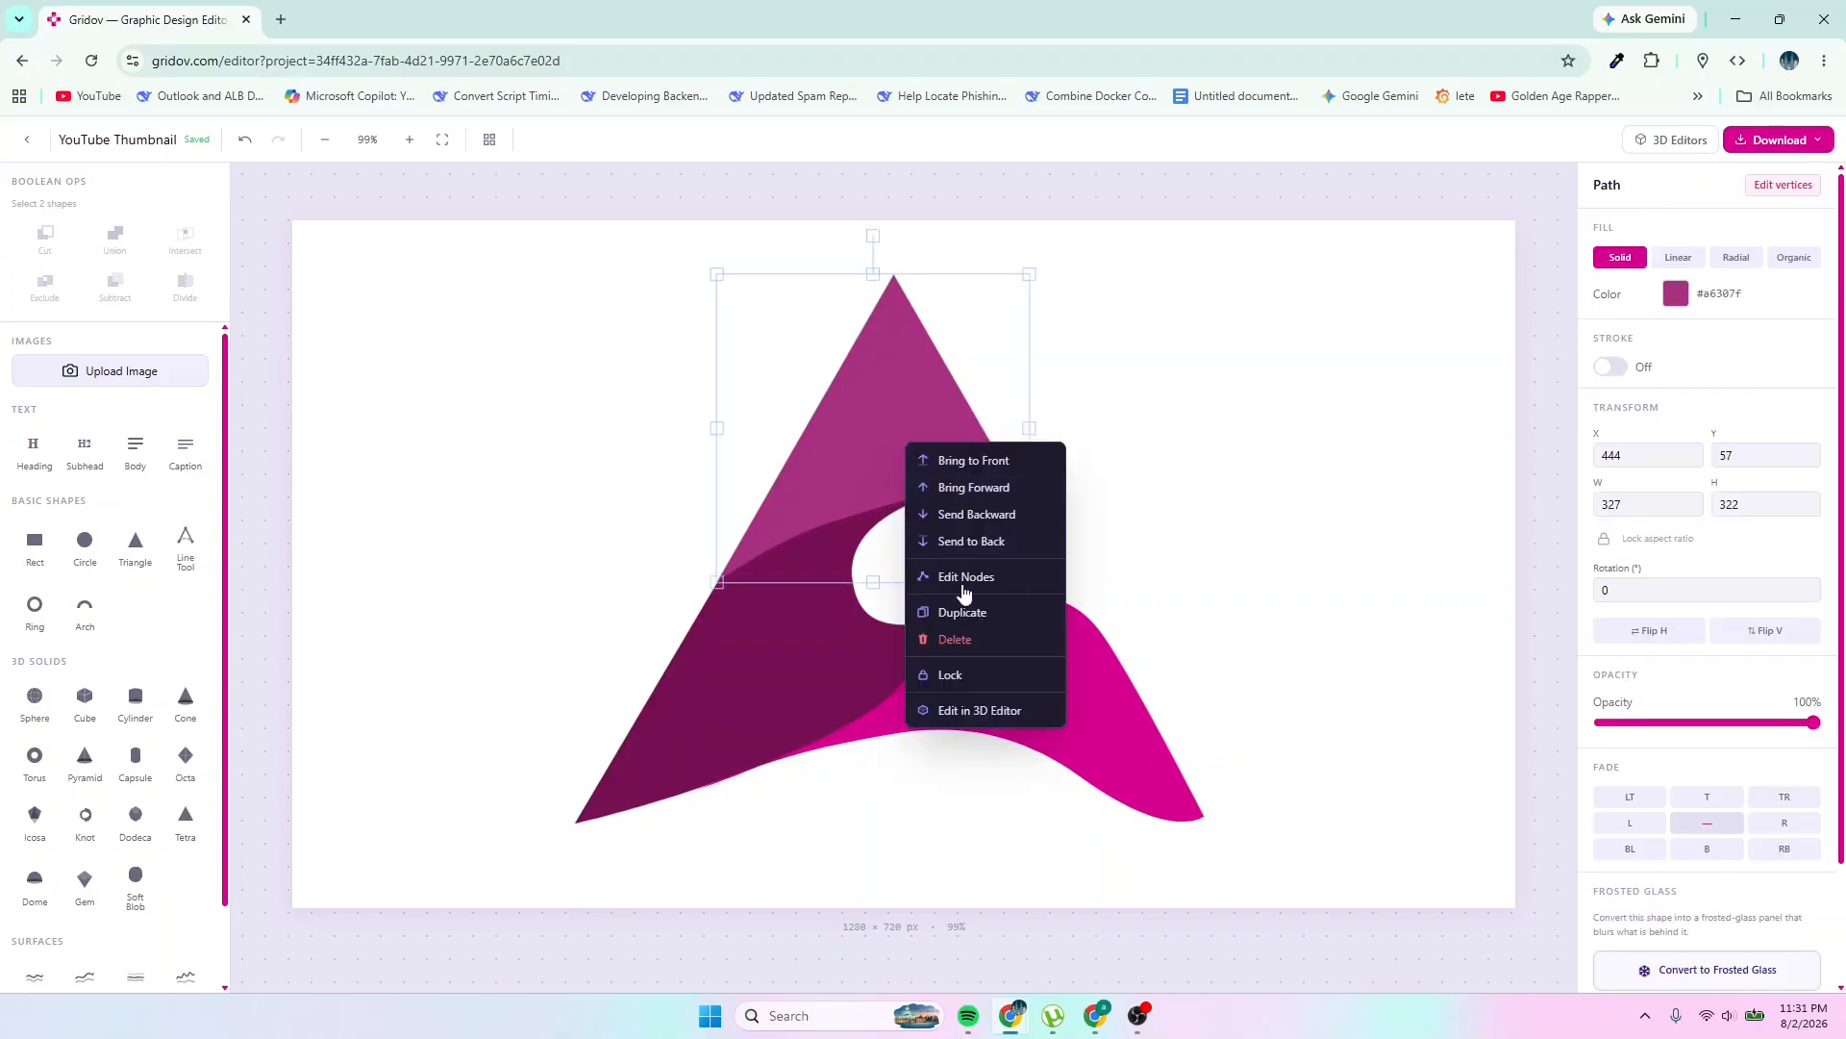
pyautogui.click(968, 578)
pyautogui.click(954, 490)
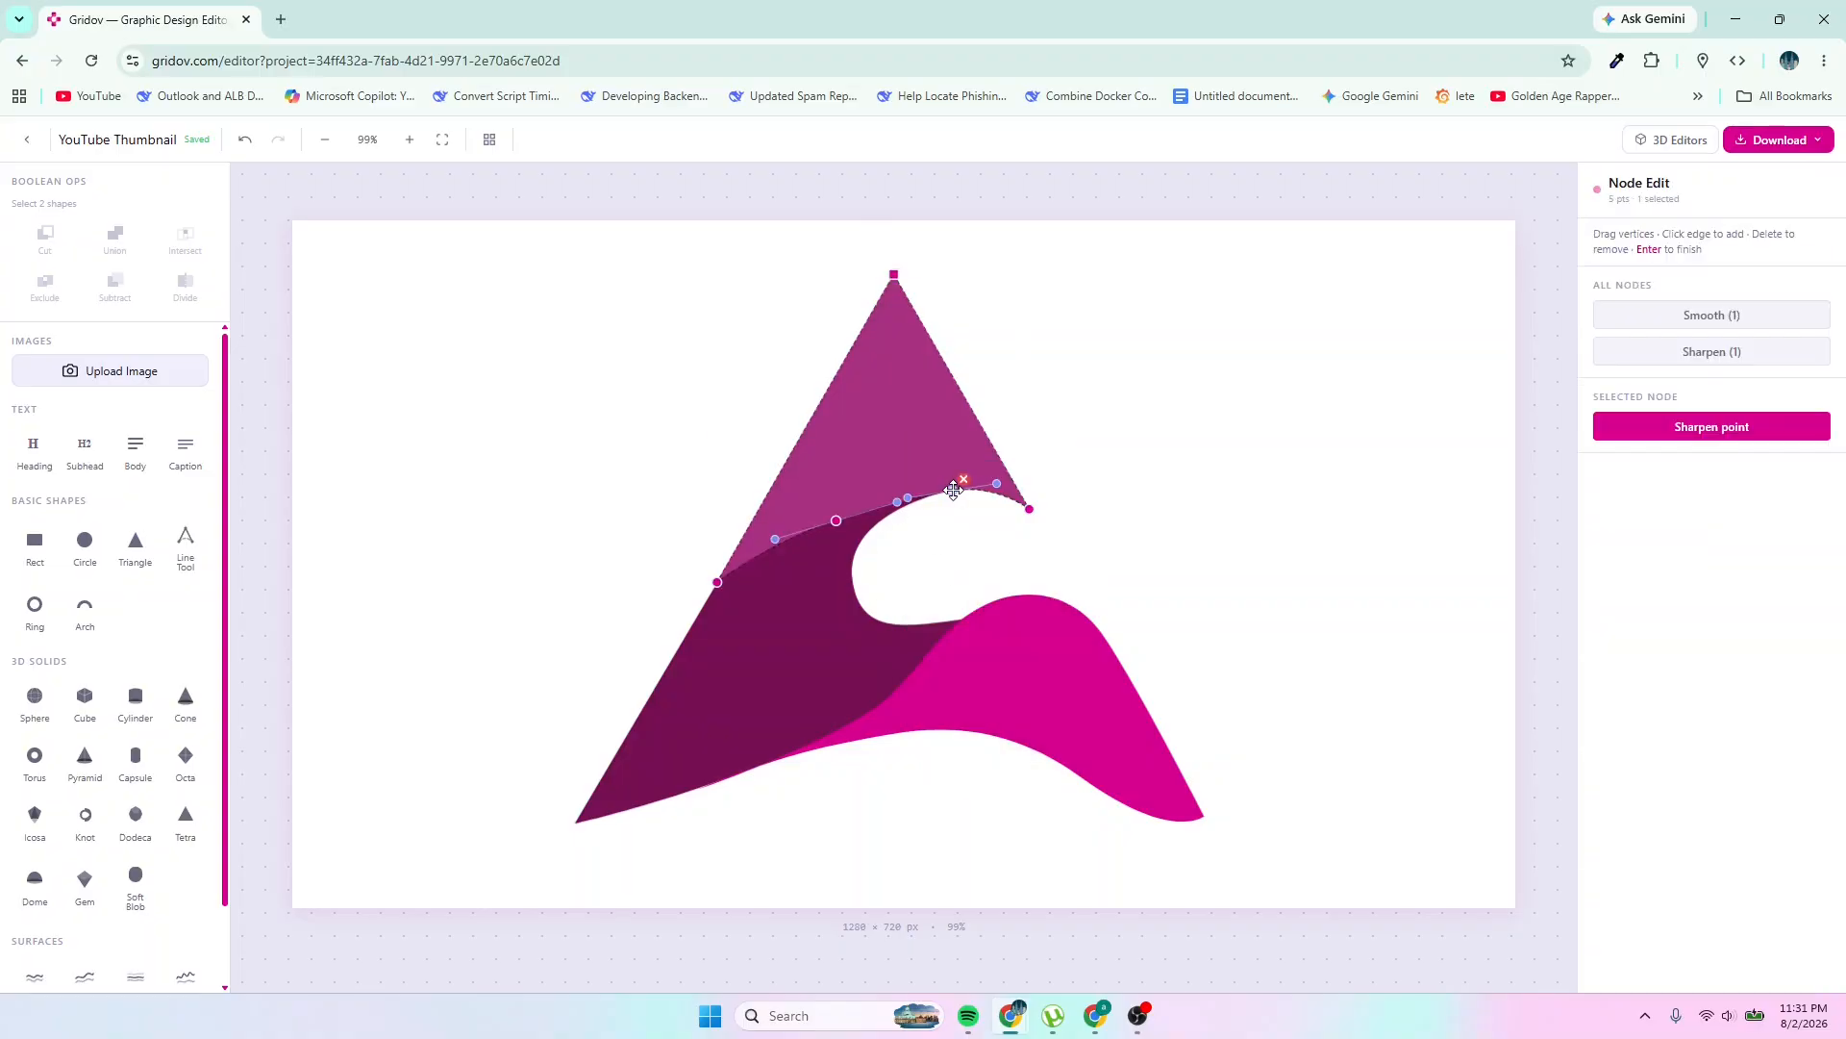
pyautogui.moveTo(954, 491); pyautogui.dragTo(941, 465)
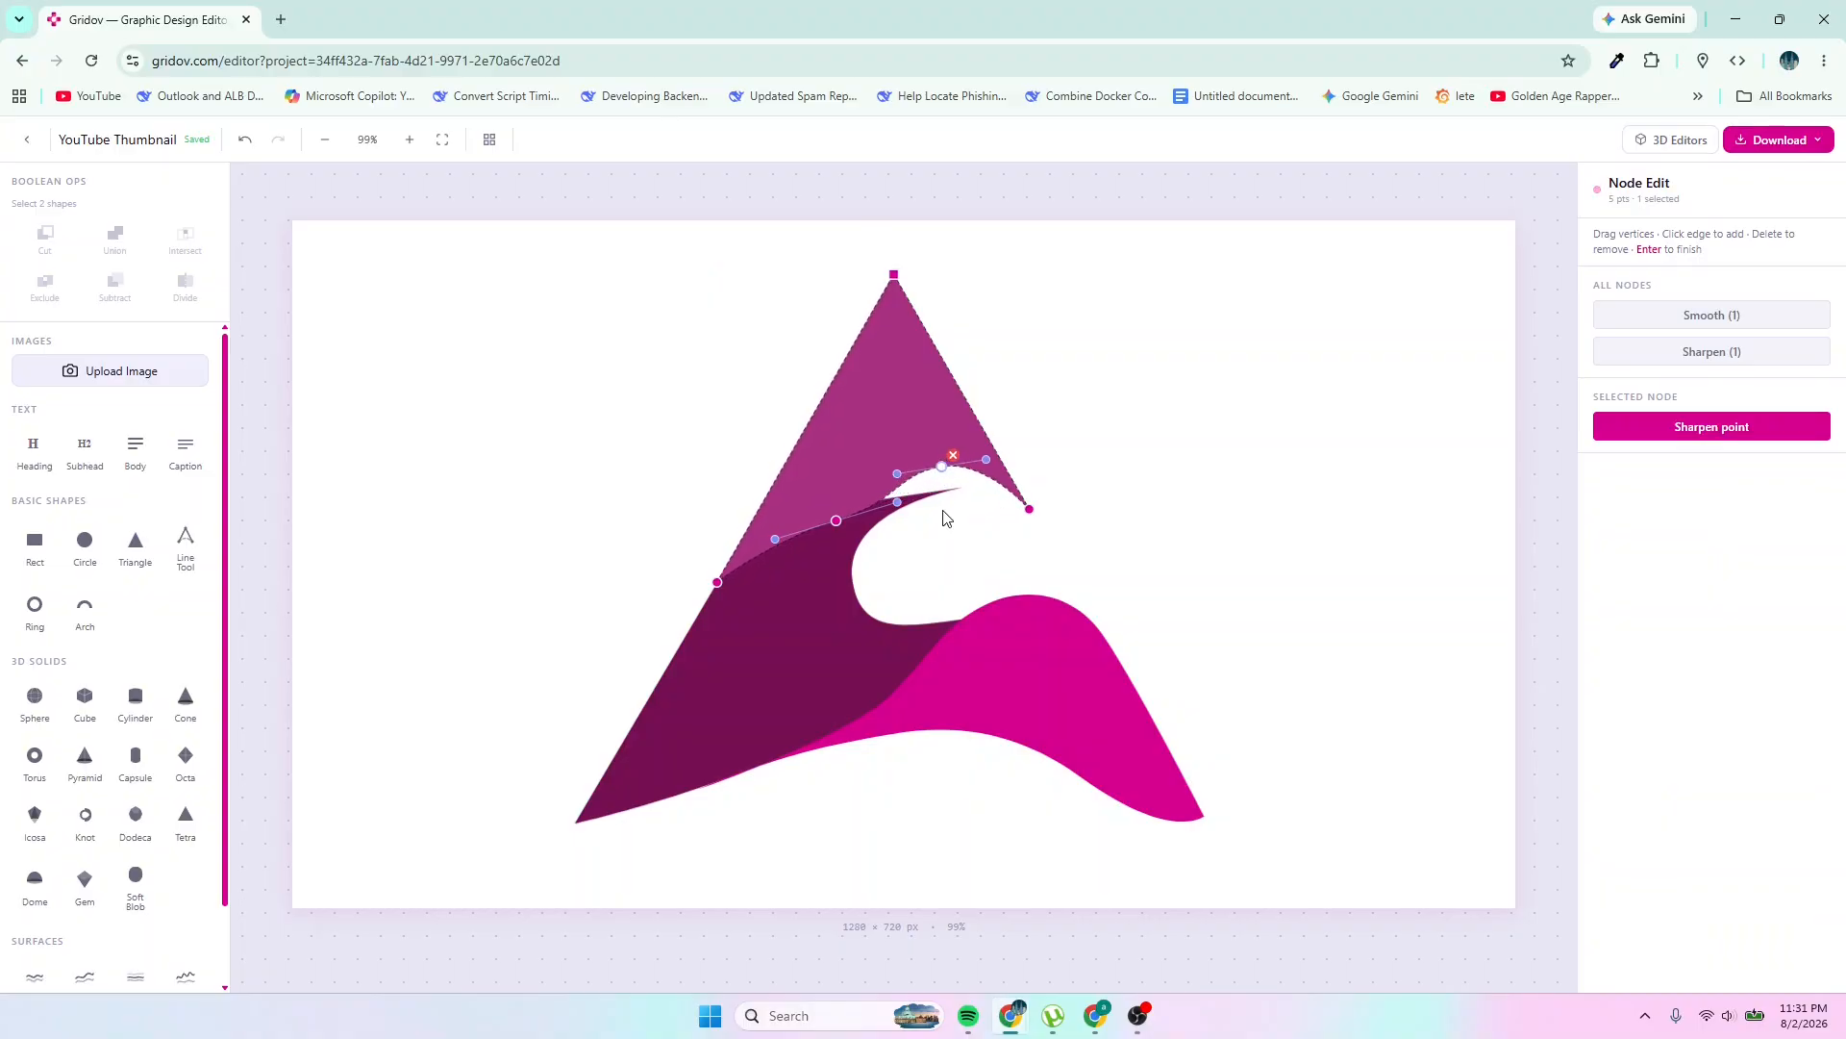
pyautogui.click(851, 588)
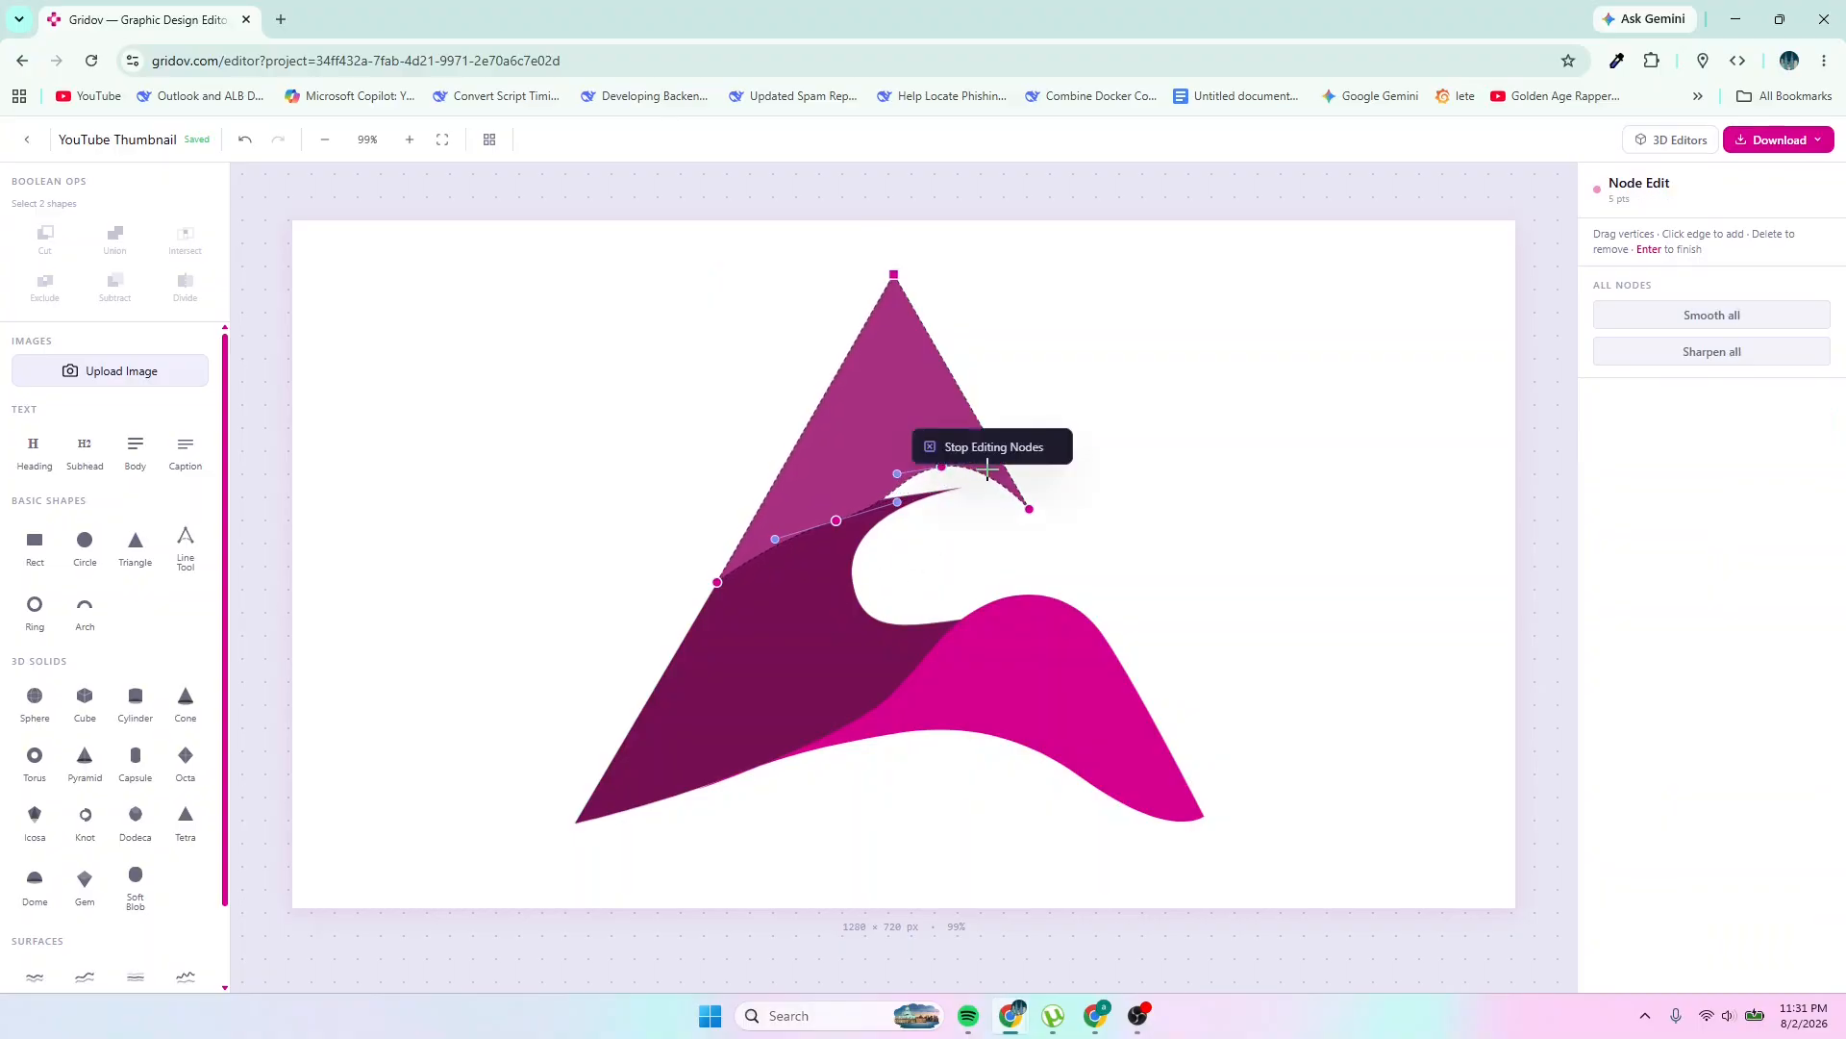
pyautogui.click(996, 447)
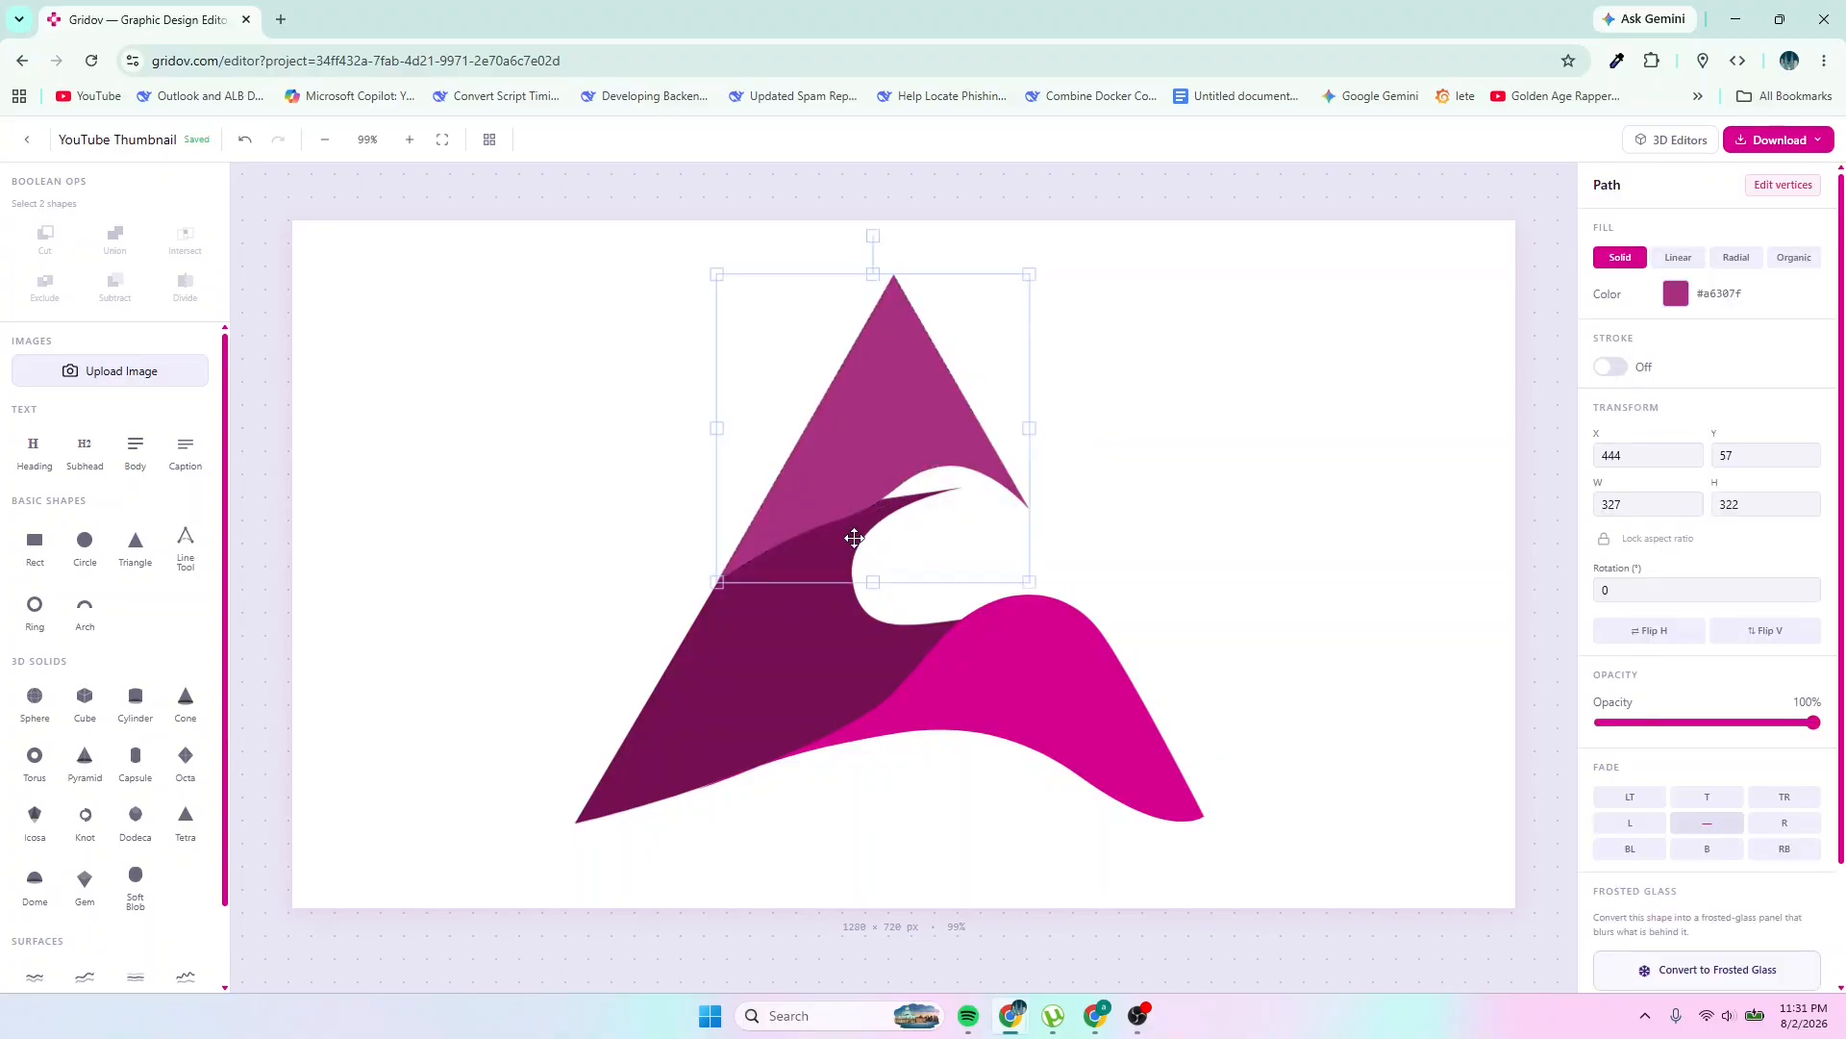
pyautogui.click(777, 635)
pyautogui.click(859, 543)
pyautogui.click(686, 661)
pyautogui.rightClick(931, 569)
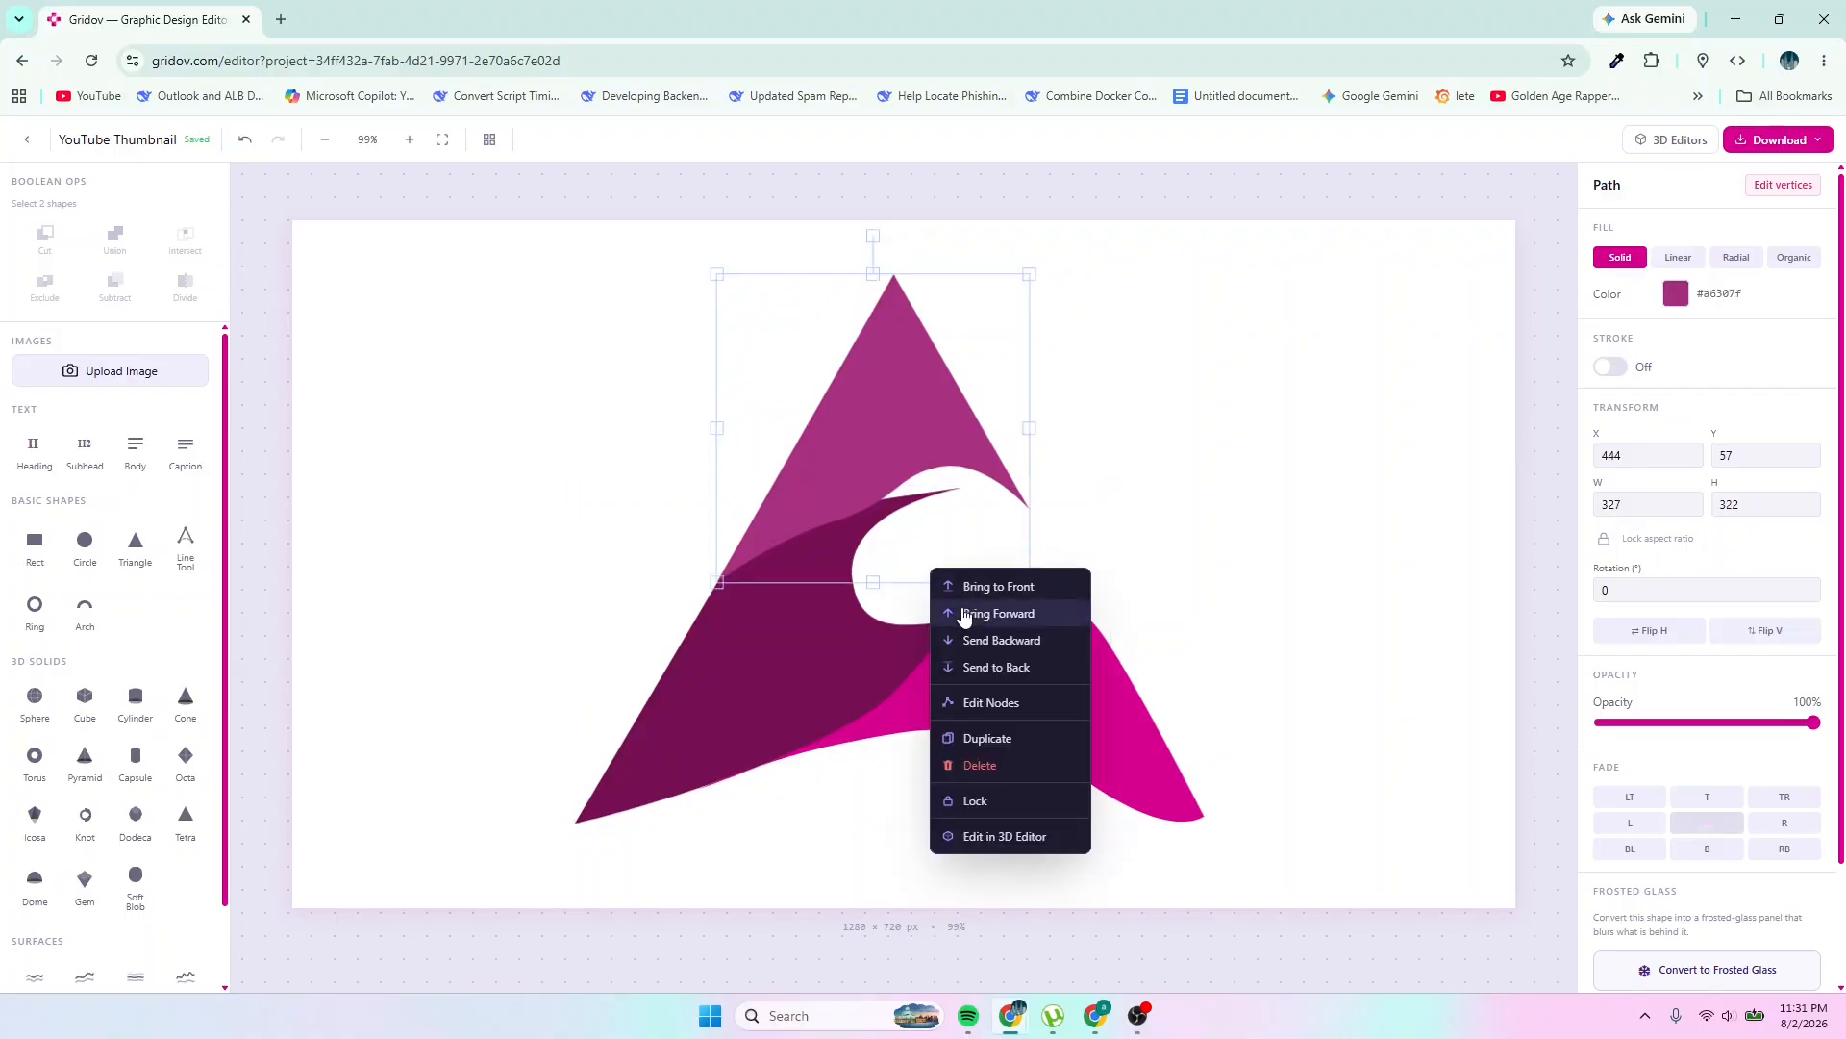
pyautogui.click(994, 708)
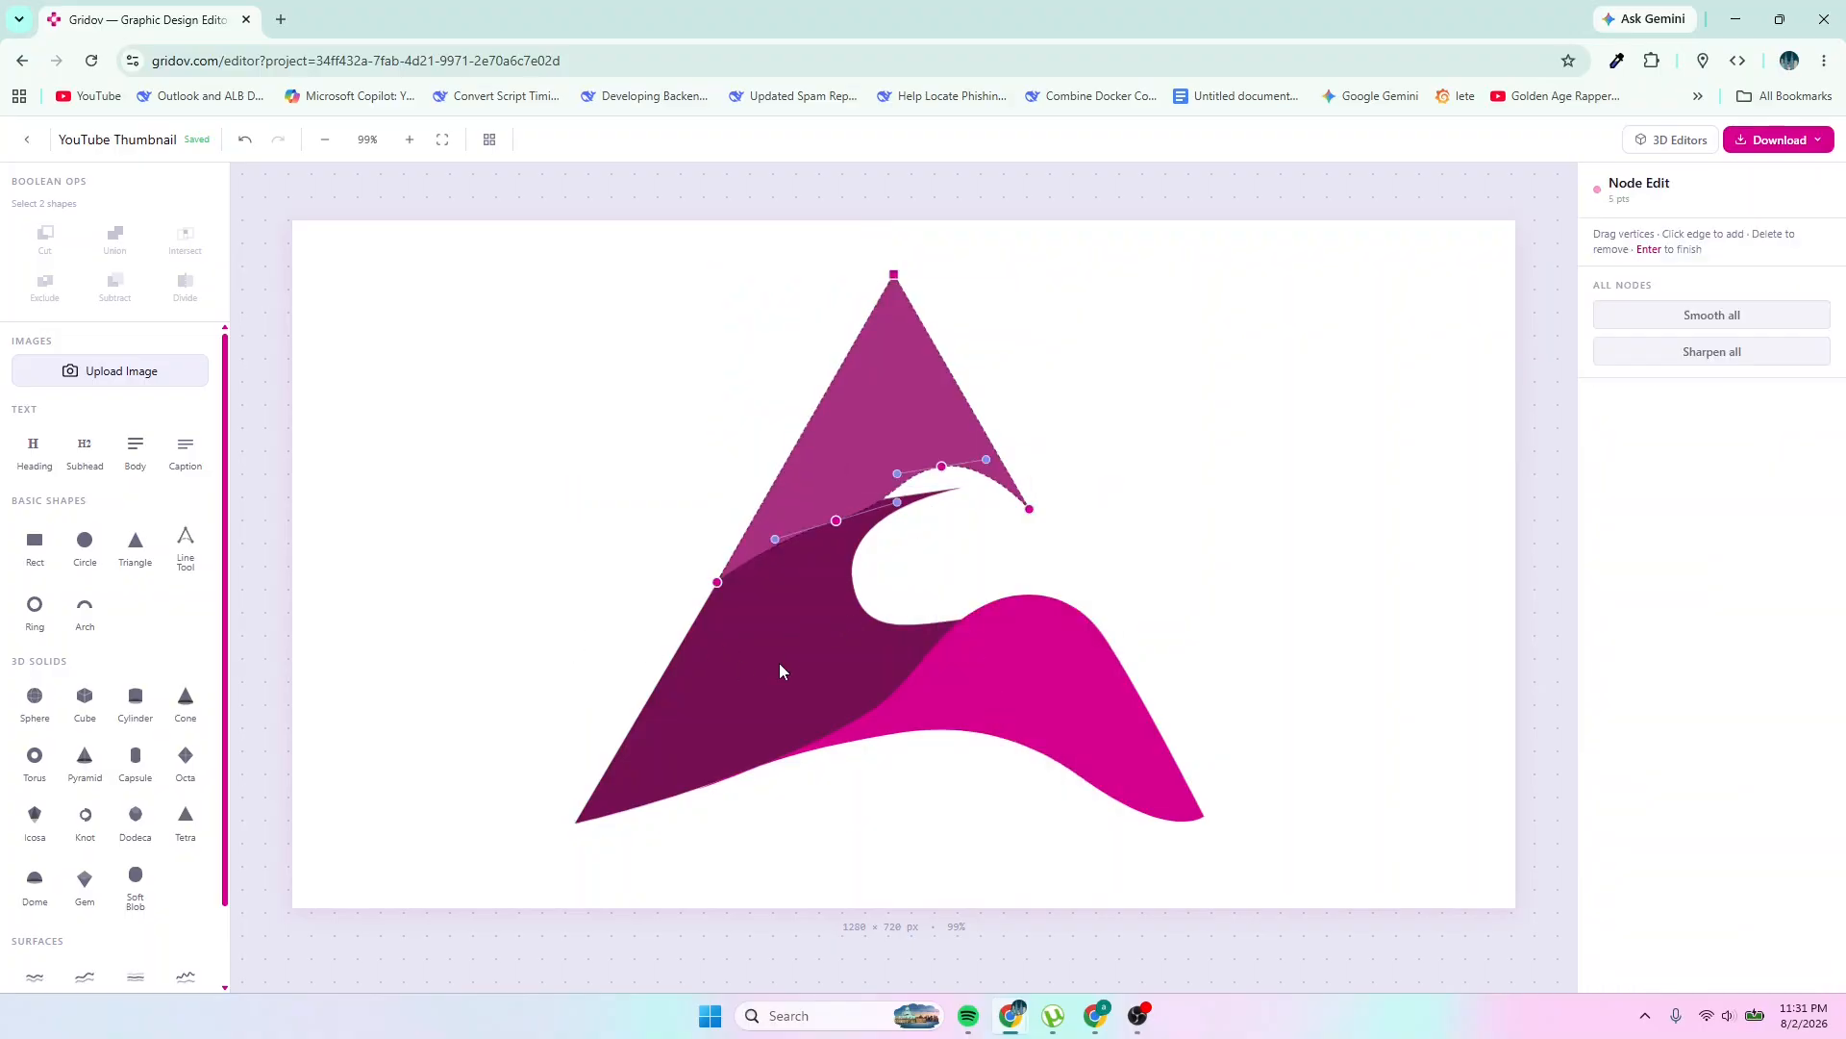
pyautogui.click(914, 486)
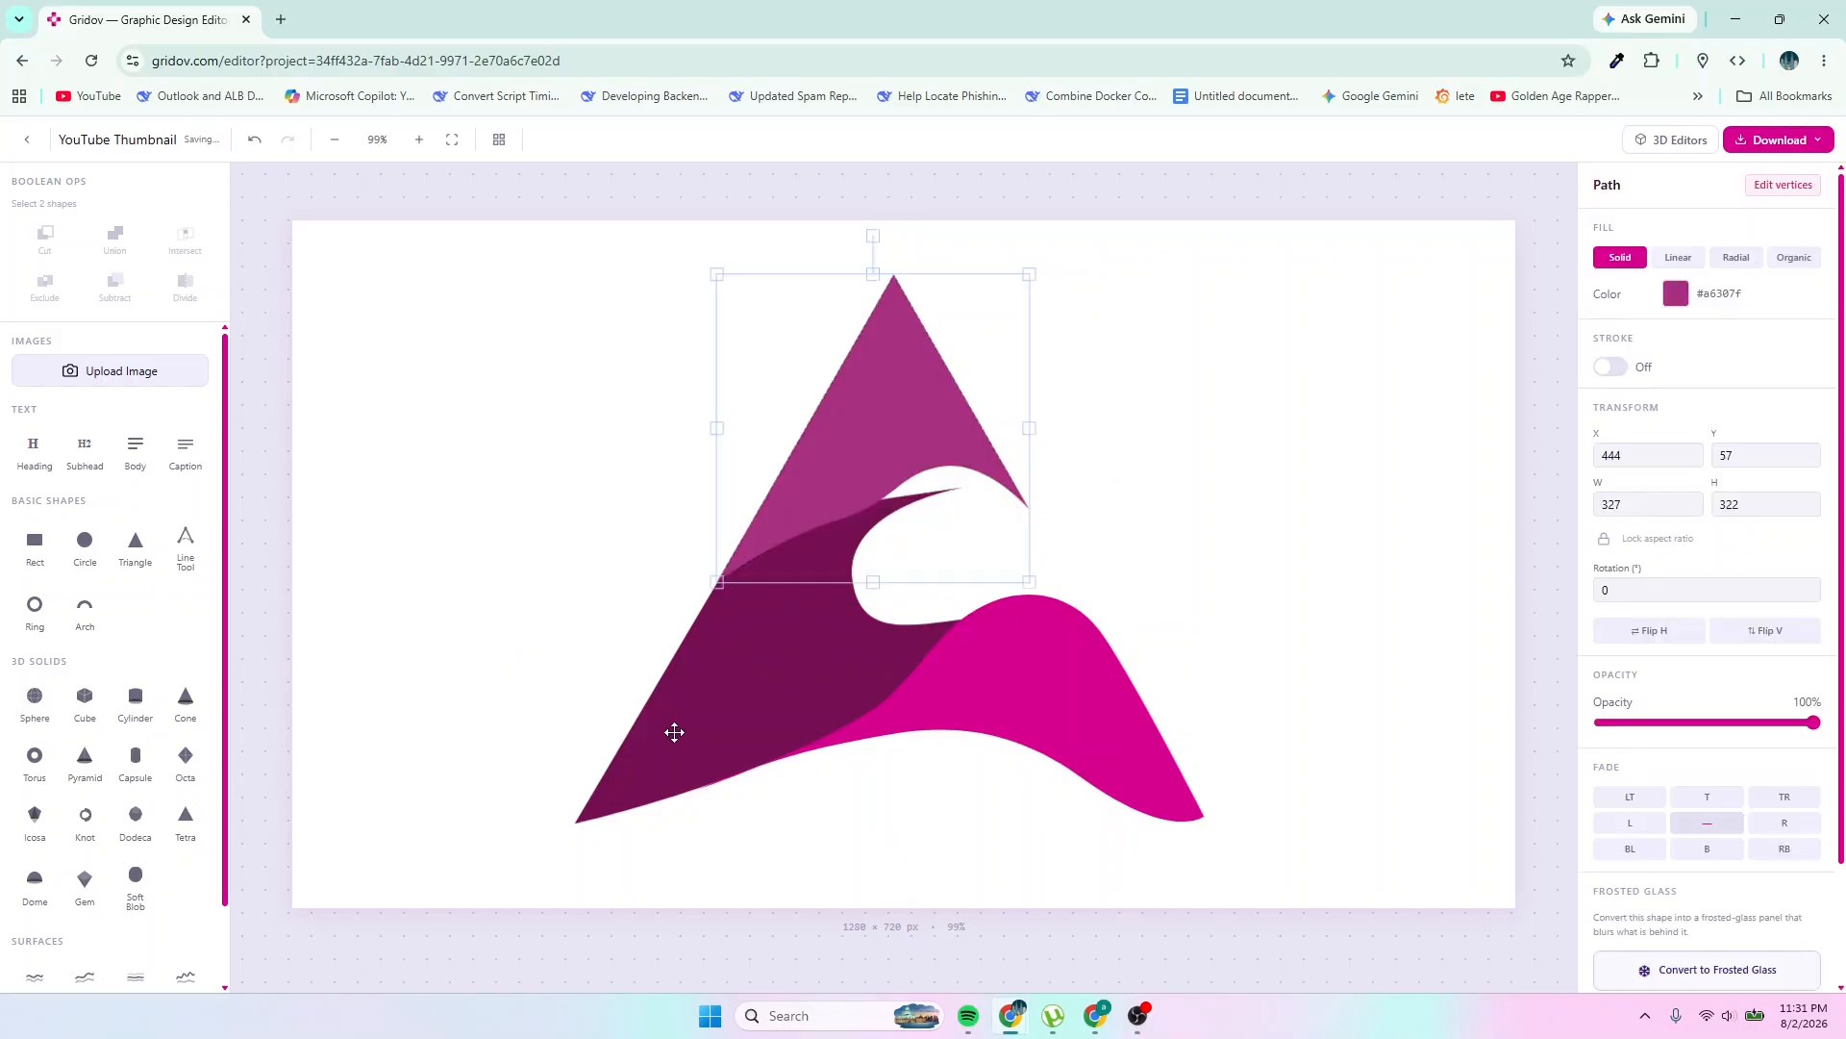
# Raise the dark tier's upper-right tip under the top tier, and add a node on its upper edge, pulled upward
pyautogui.click(690, 696)
pyautogui.rightClick(690, 696)
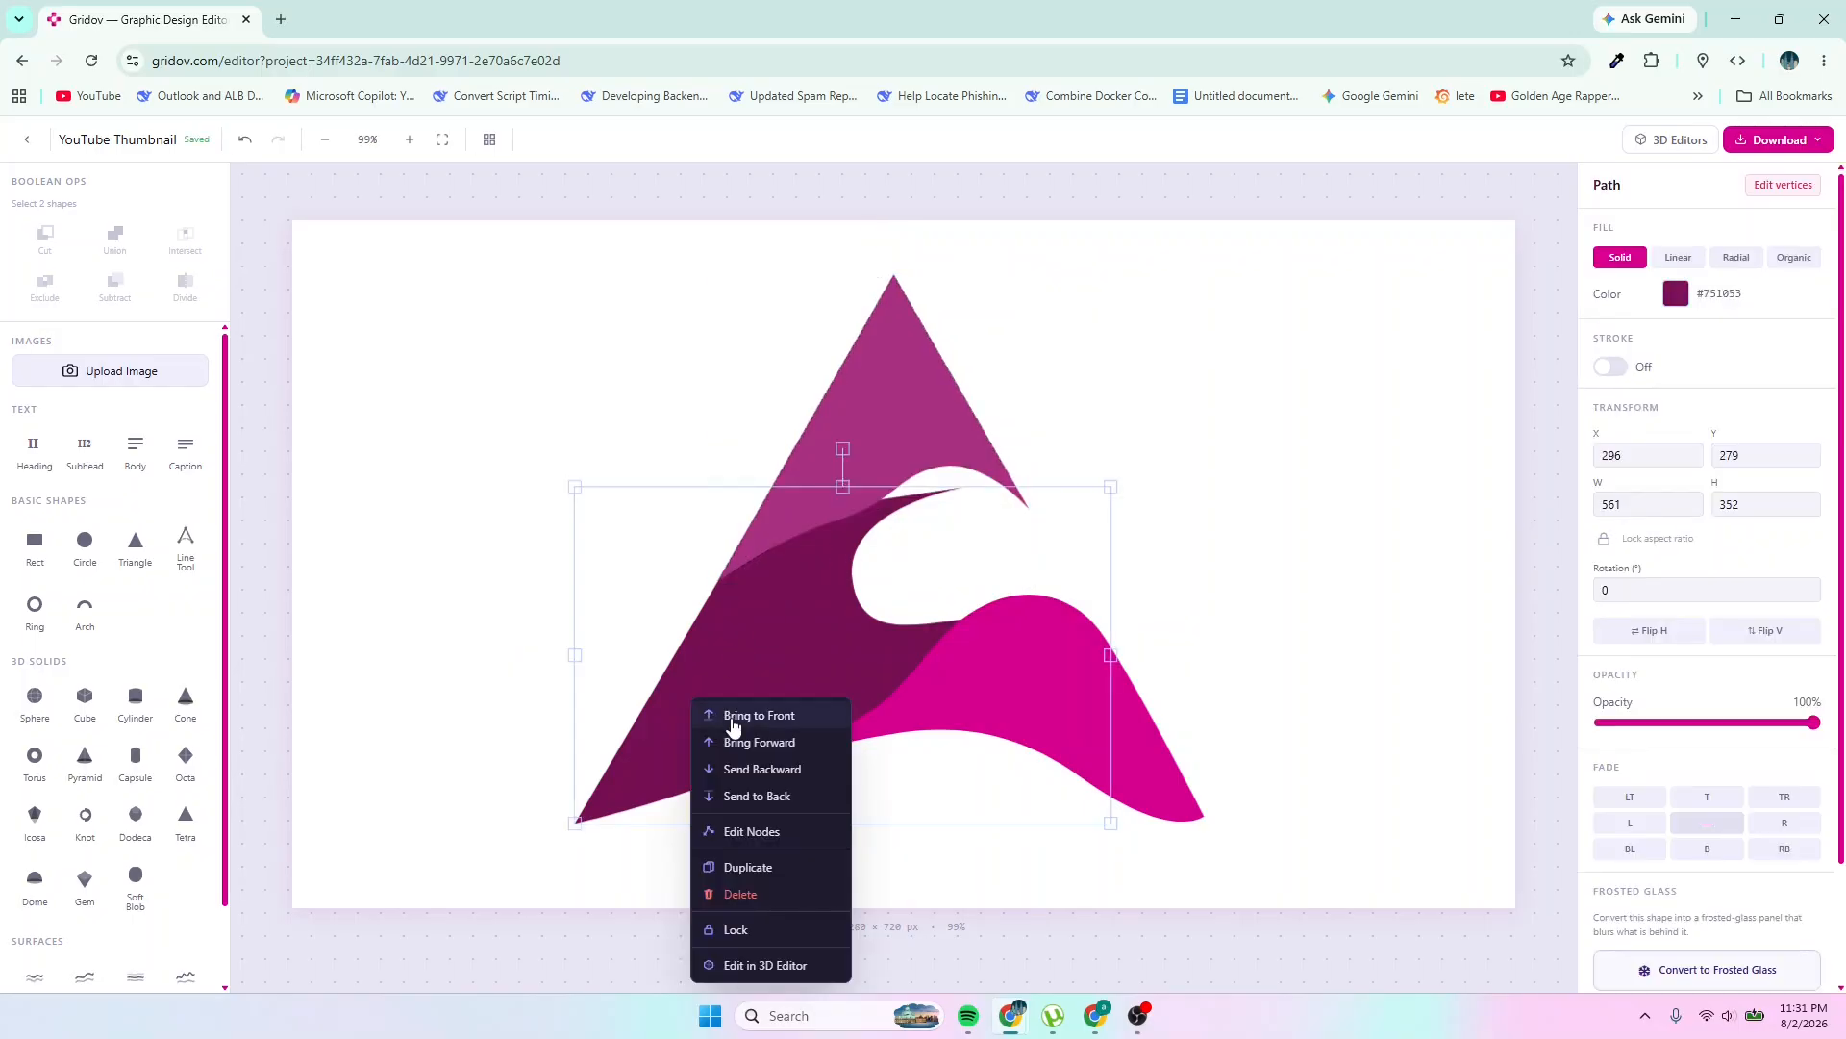
pyautogui.click(756, 828)
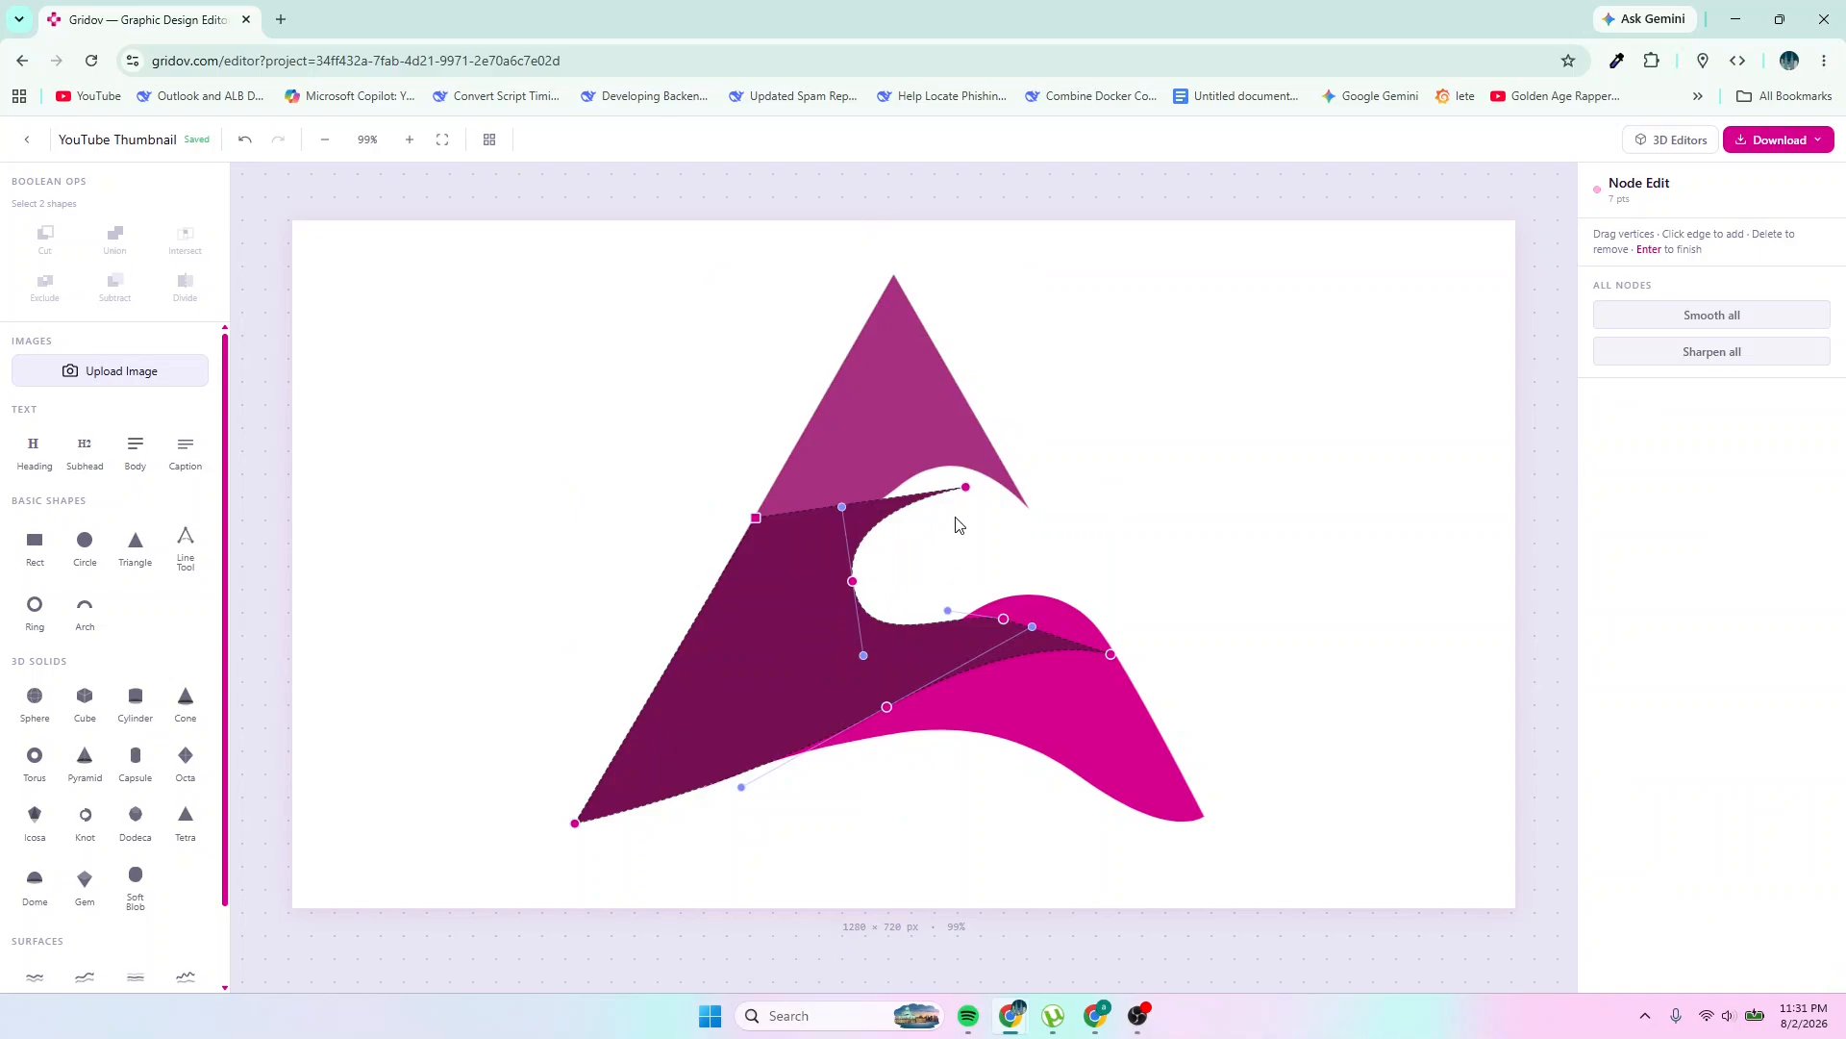
pyautogui.moveTo(966, 487); pyautogui.dragTo(888, 453)
pyautogui.click(884, 481)
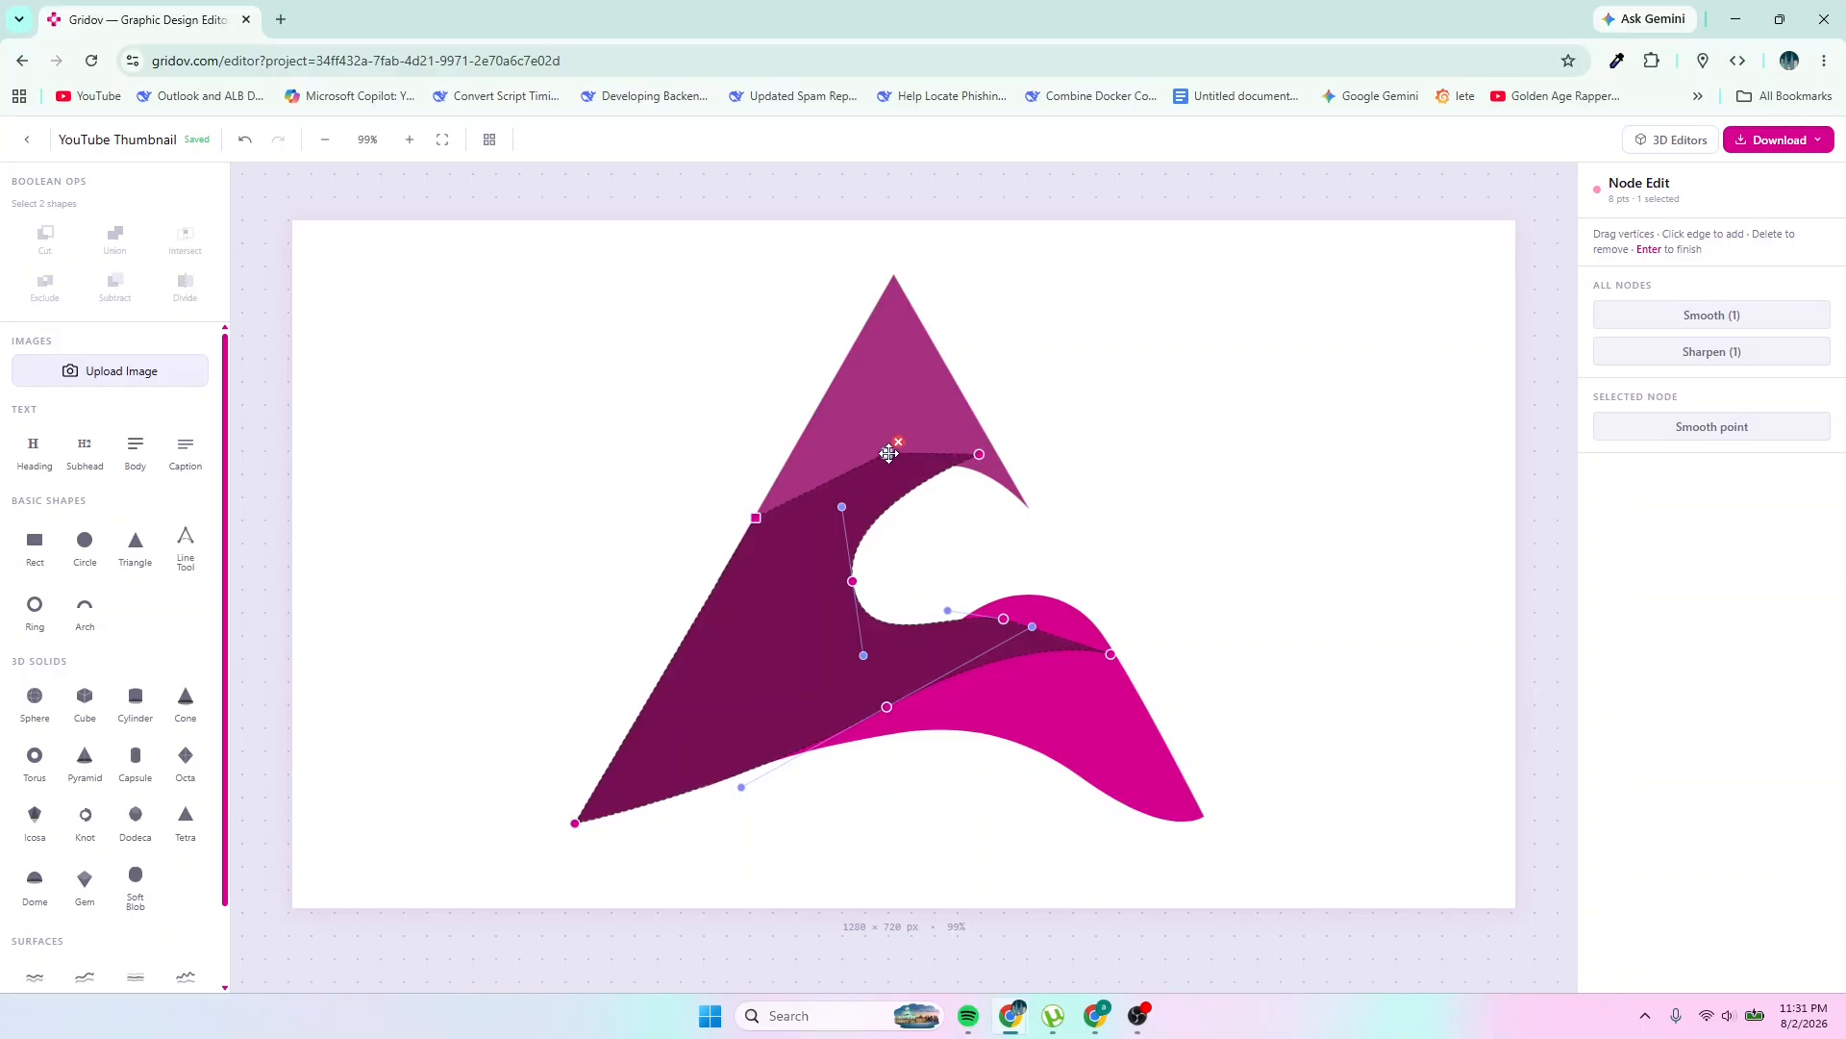
# Lower the dark tier's tip slightly, and add a raised node just left of it on the upper edge
pyautogui.click(982, 458)
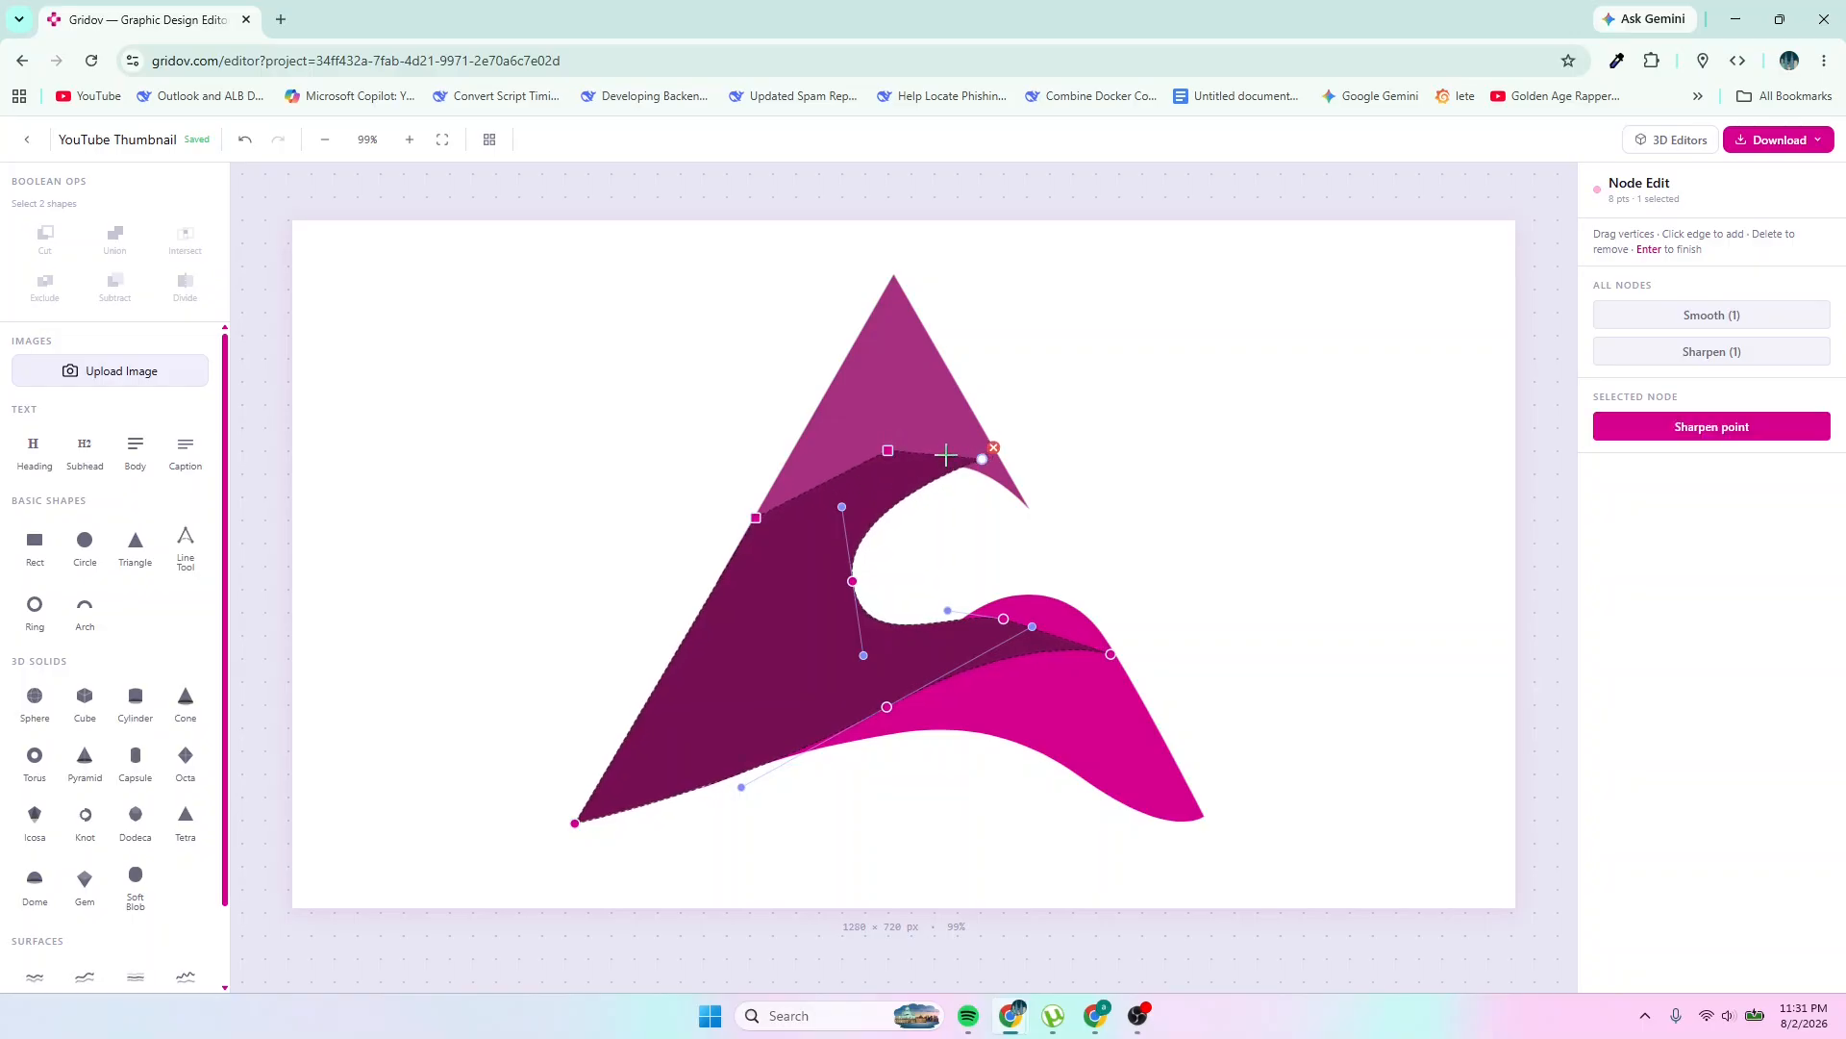
pyautogui.click(948, 457)
pyautogui.moveTo(949, 457); pyautogui.dragTo(947, 439)
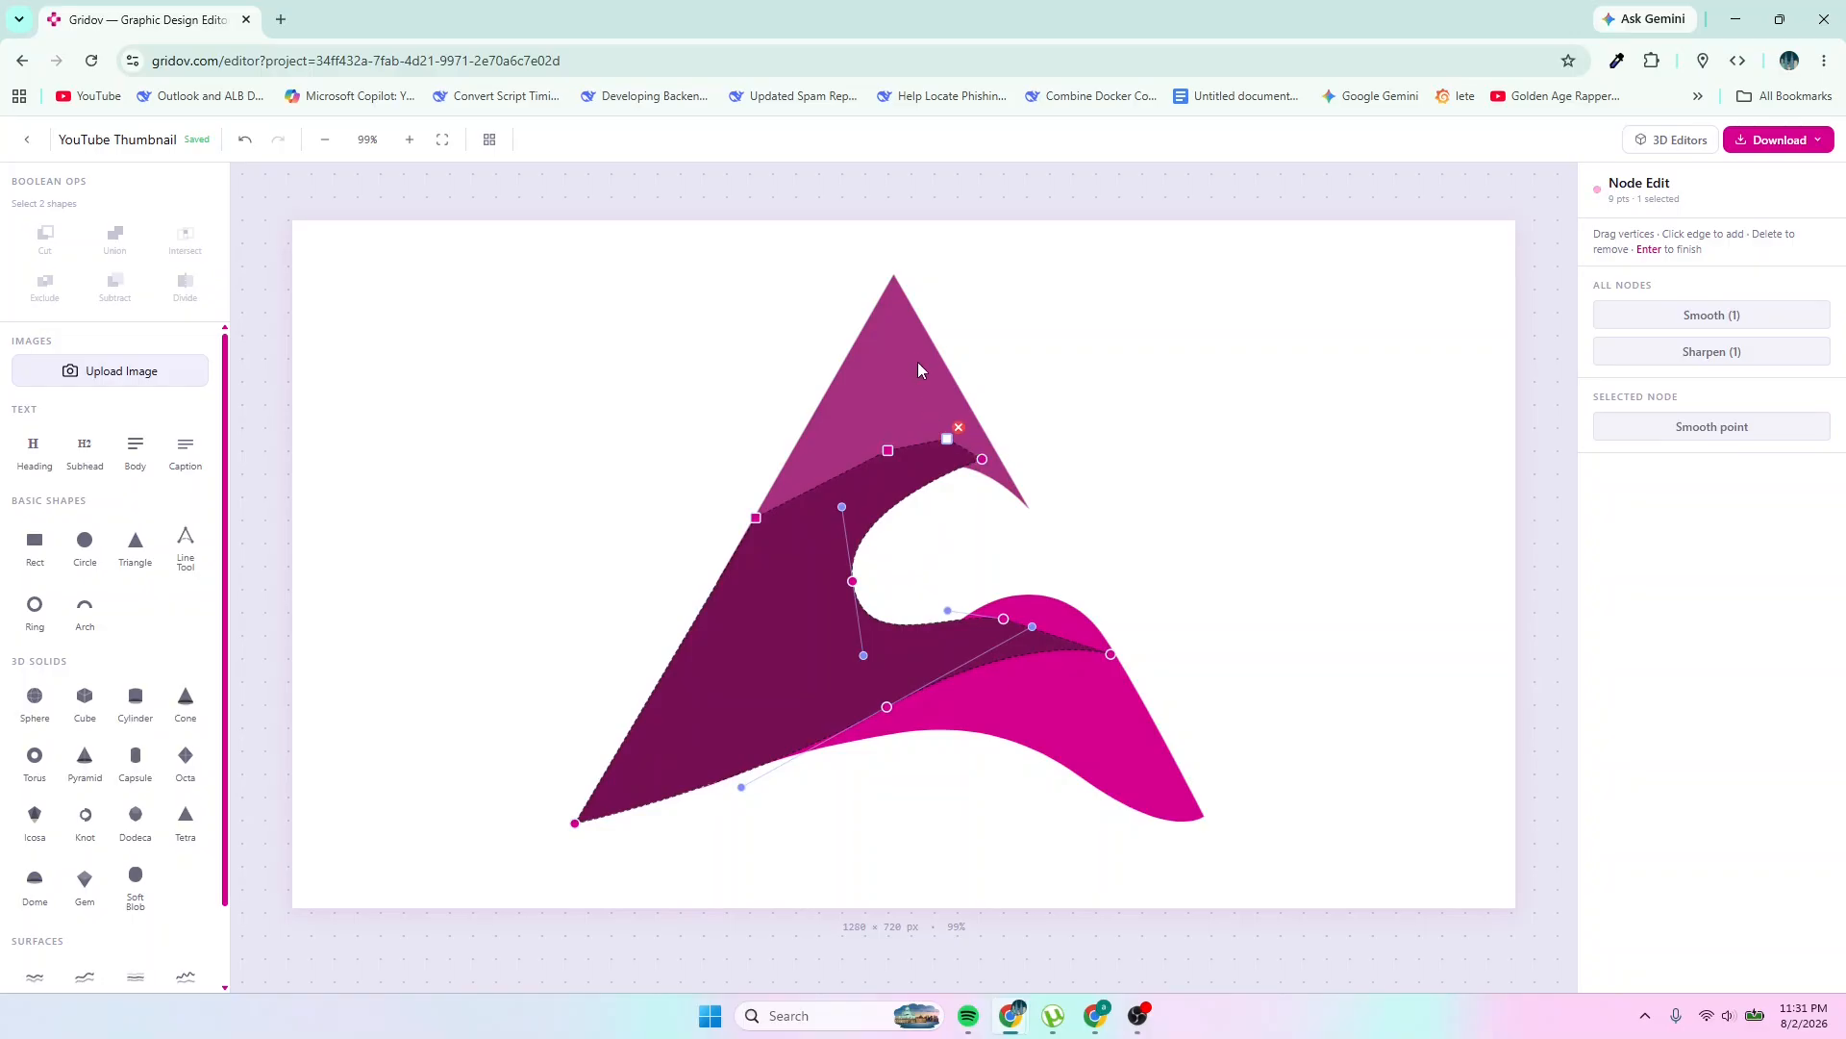
pyautogui.click(926, 543)
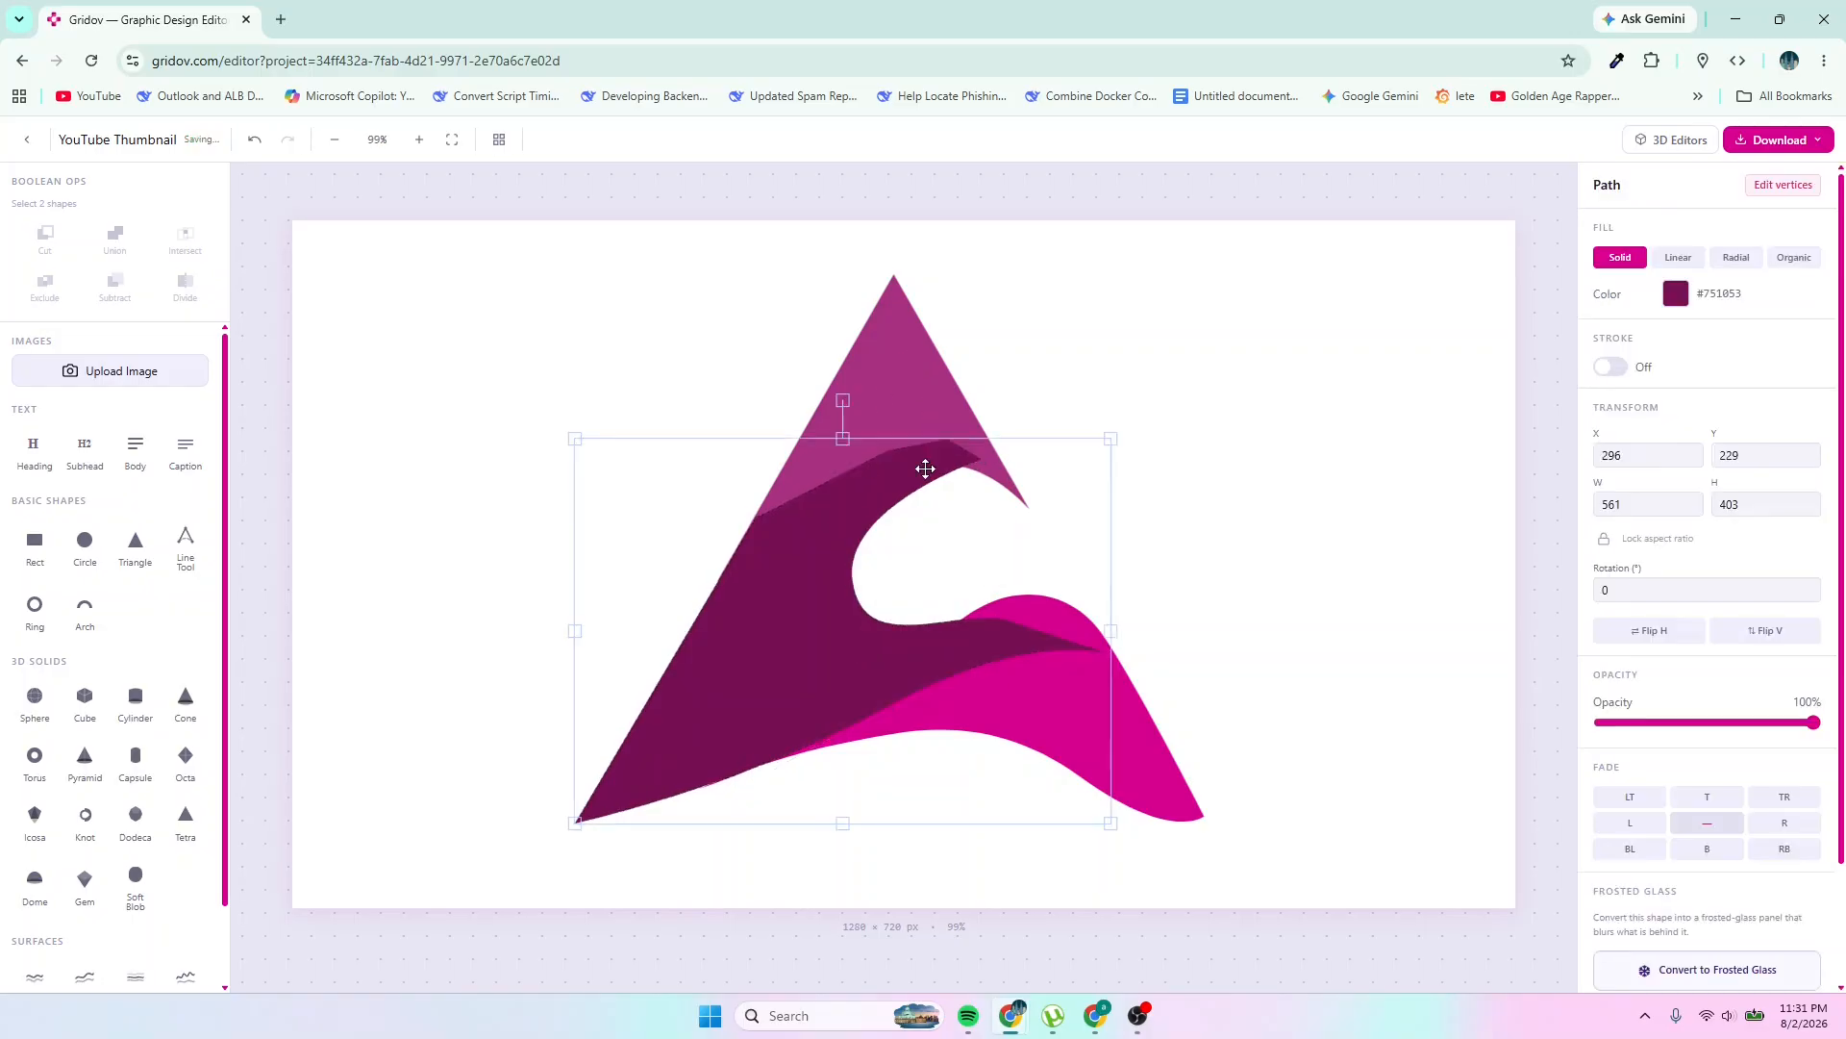
# Lower the top tier's arch node to meet the cutout's upper edge, and nudge the left node's outer handle down slightly
pyautogui.click(918, 338)
pyautogui.rightClick(916, 336)
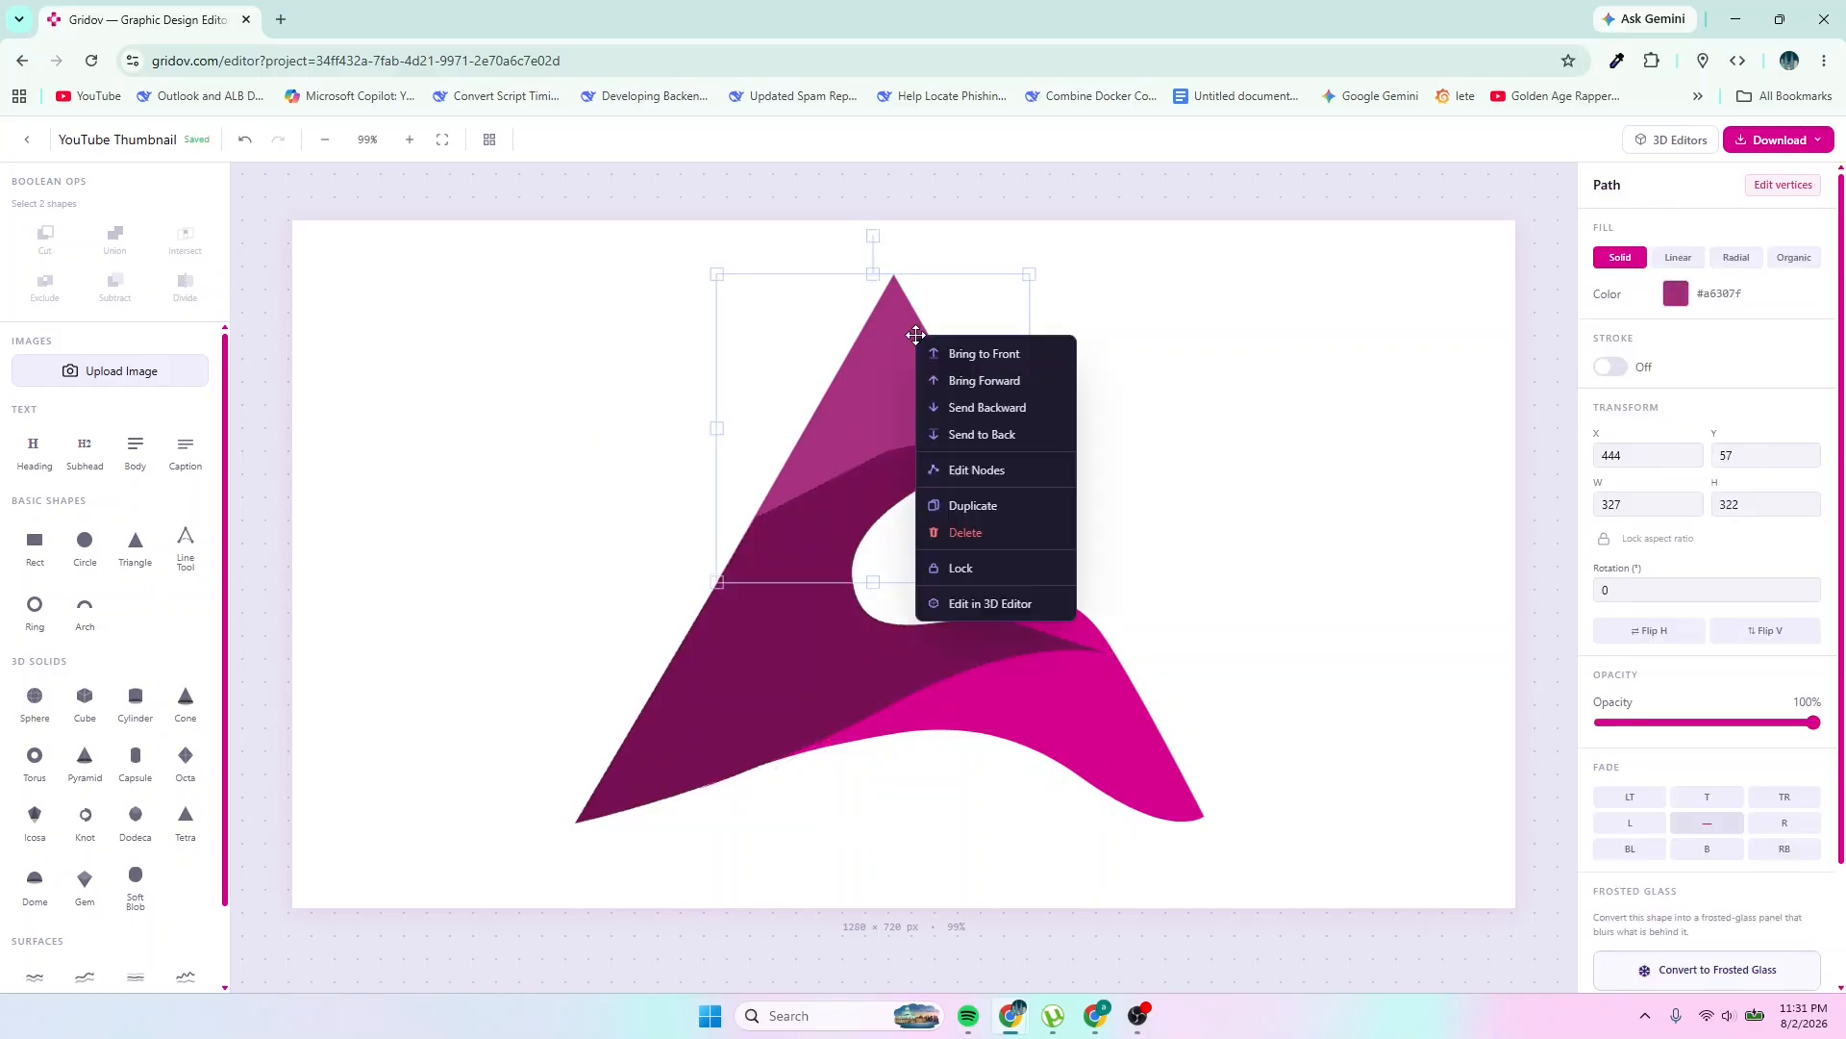
pyautogui.click(1002, 468)
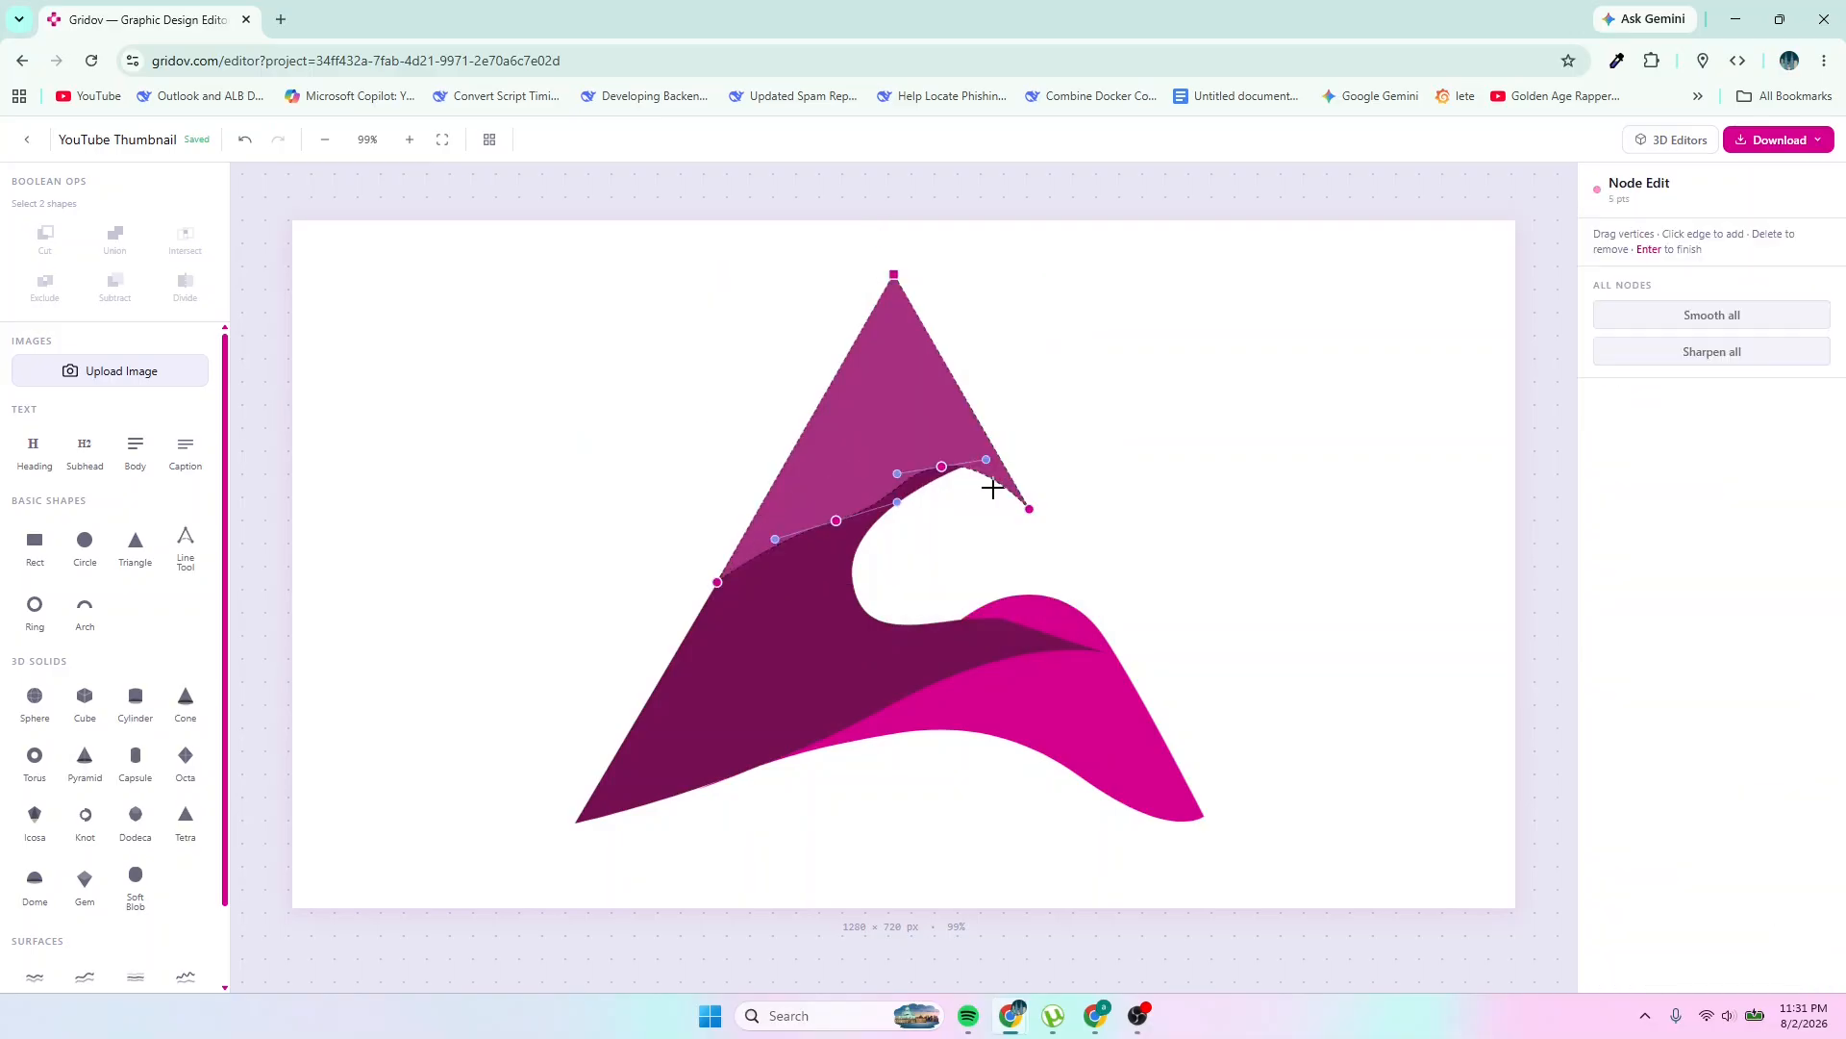
pyautogui.moveTo(941, 467); pyautogui.dragTo(939, 491)
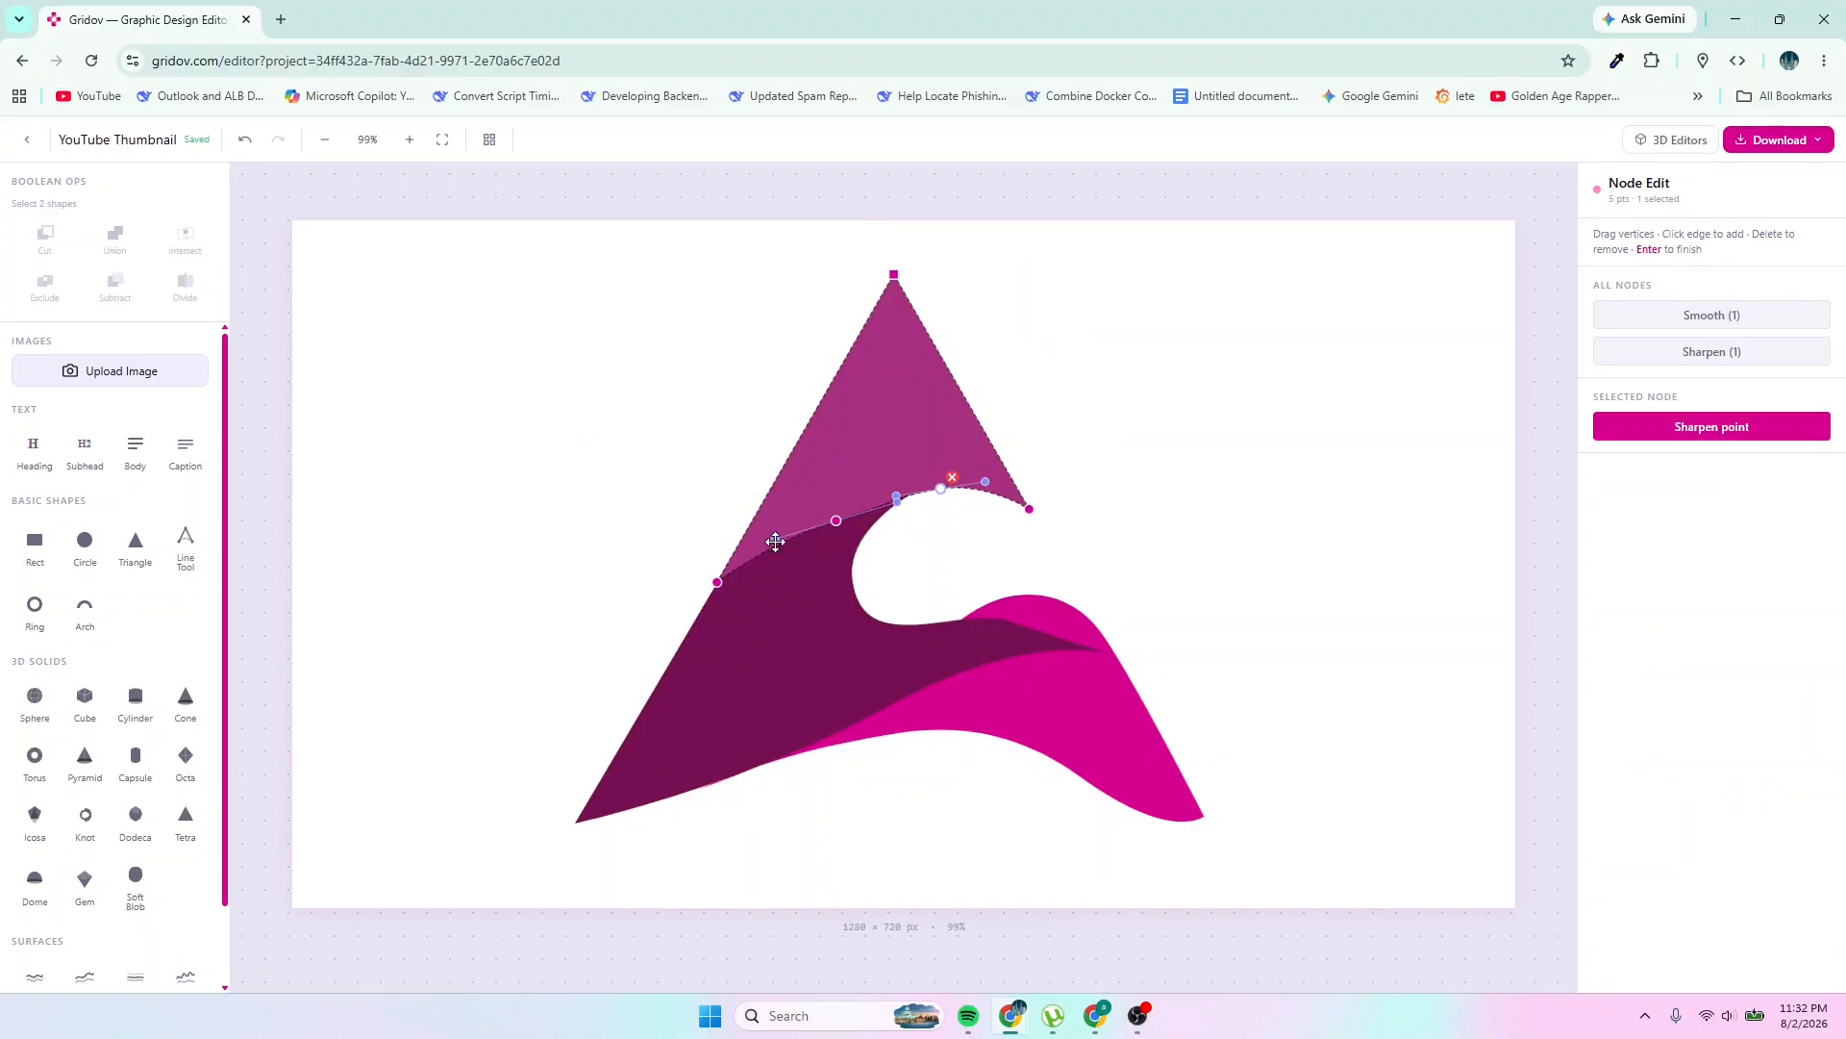
pyautogui.moveTo(775, 540); pyautogui.dragTo(776, 543)
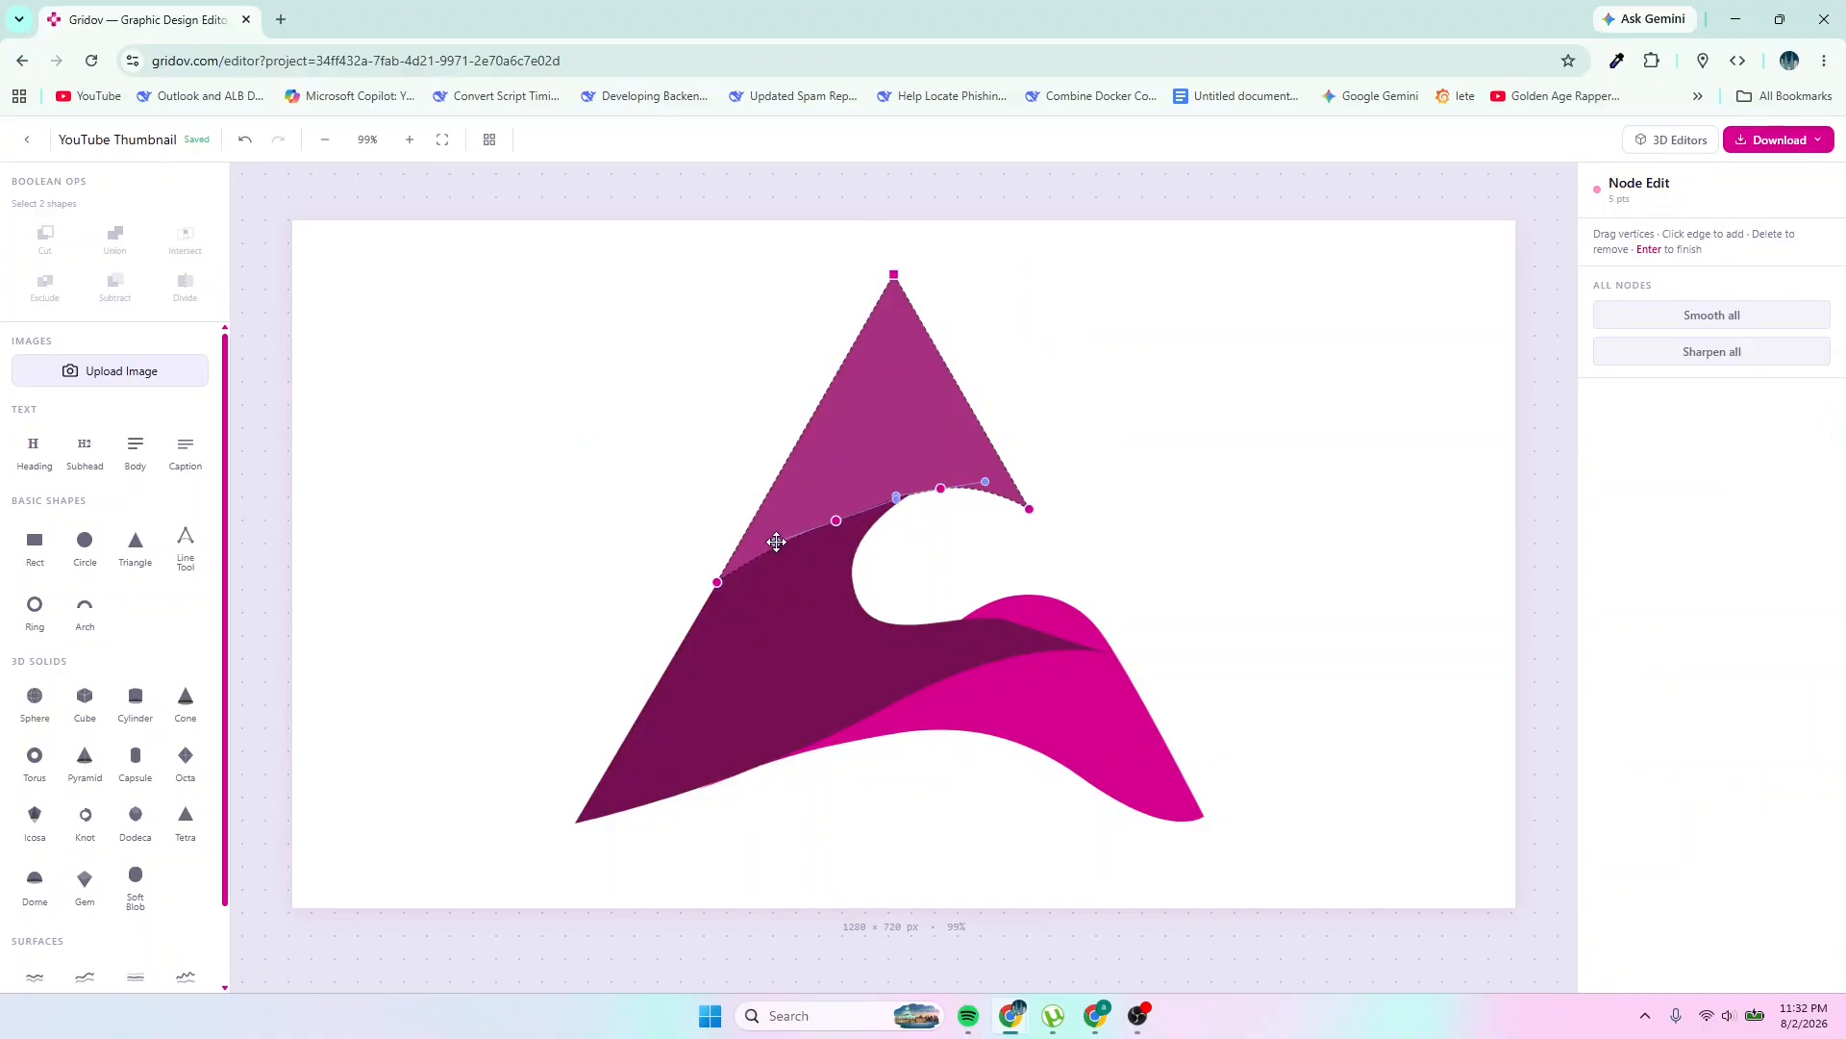
# Delete the left node on the top tier's lower edge, and lengthen the arch node's handles down-left along the cutout
pyautogui.click(835, 520)
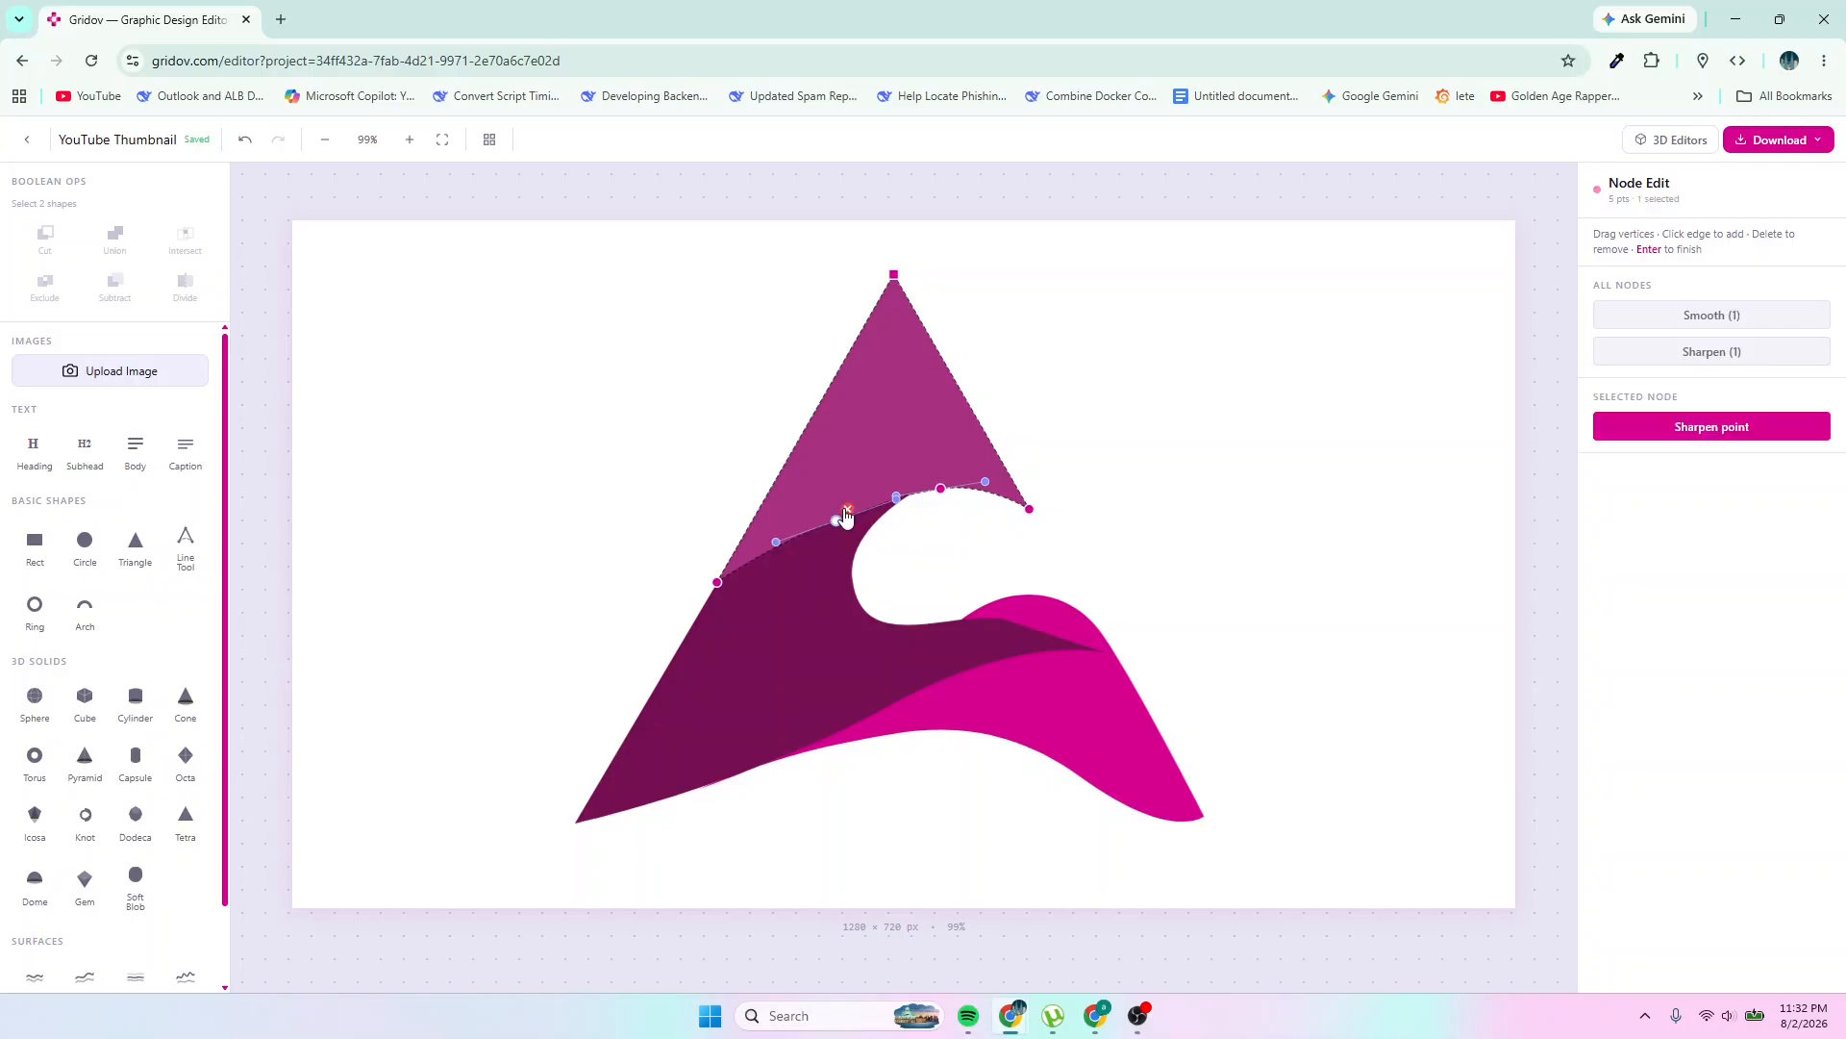
pyautogui.press('Delete')
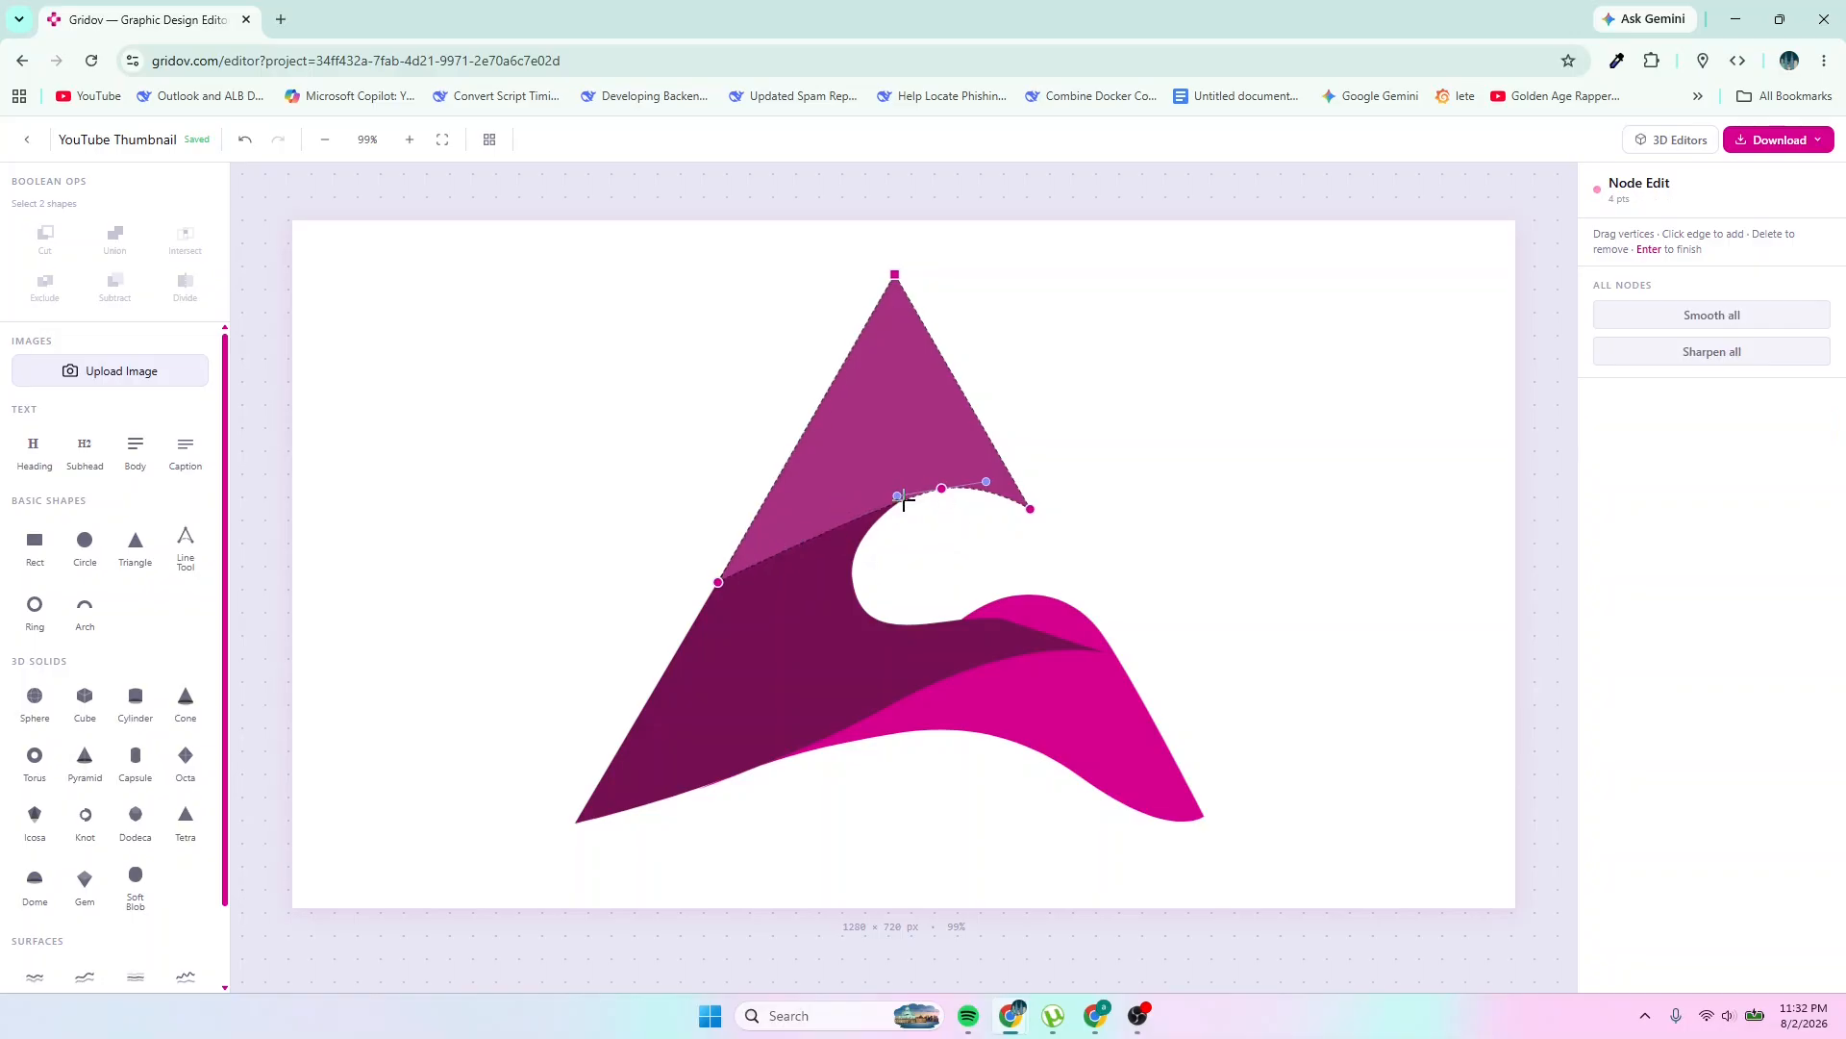
pyautogui.moveTo(899, 497)
pyautogui.mouseDown()
pyautogui.moveTo(858, 514)
pyautogui.moveTo(876, 512)
pyautogui.mouseUp()
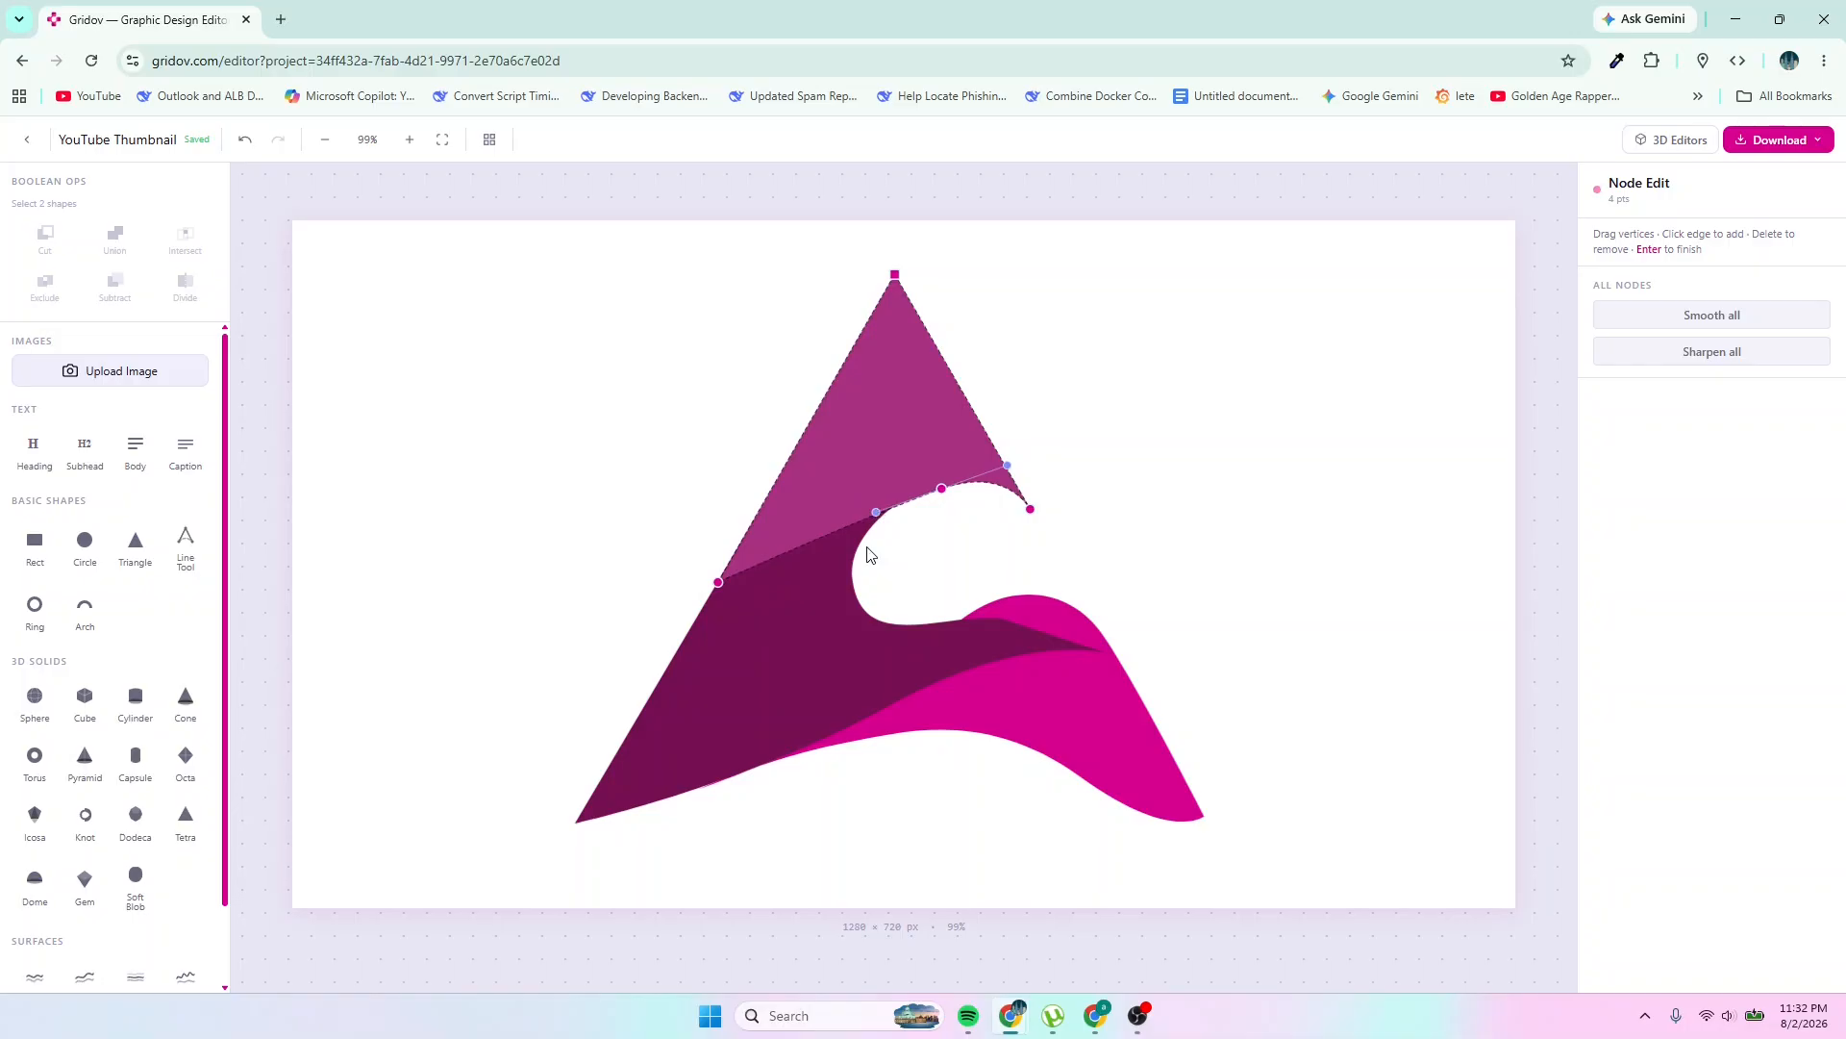
pyautogui.rightClick(886, 457)
pyautogui.click(947, 478)
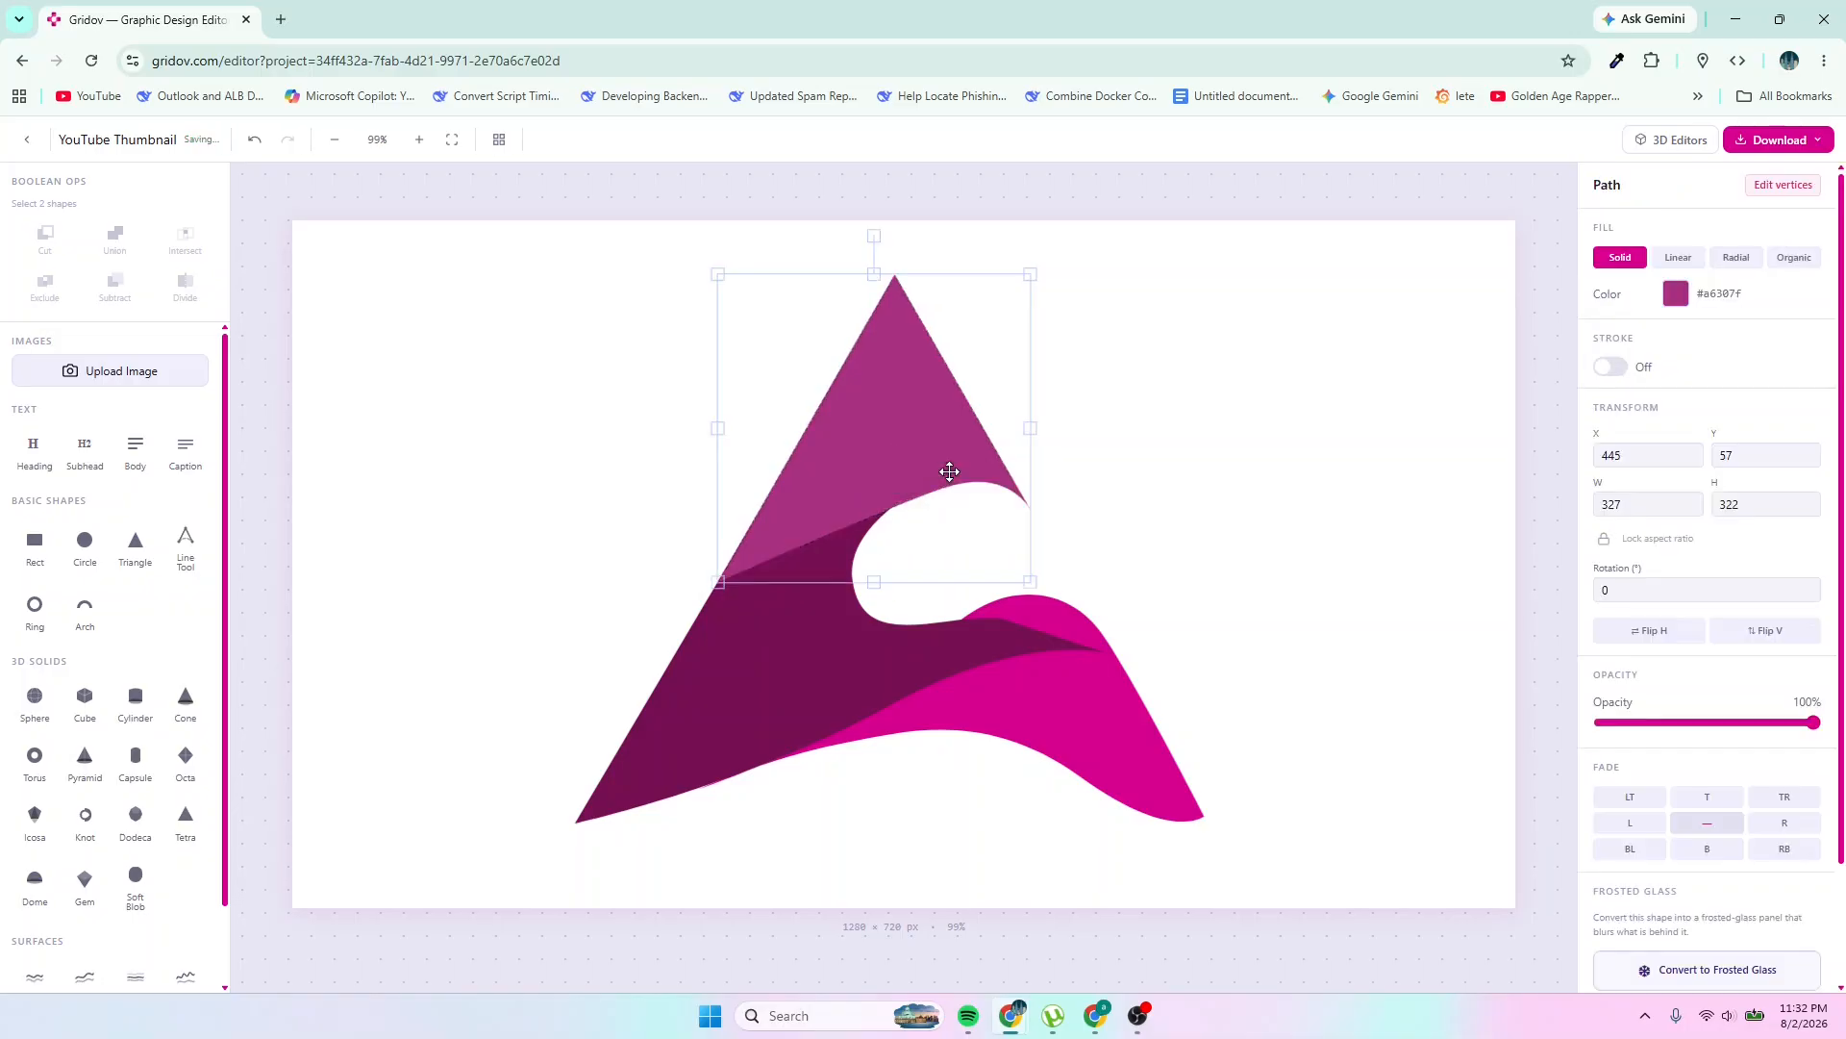
pyautogui.click(1247, 415)
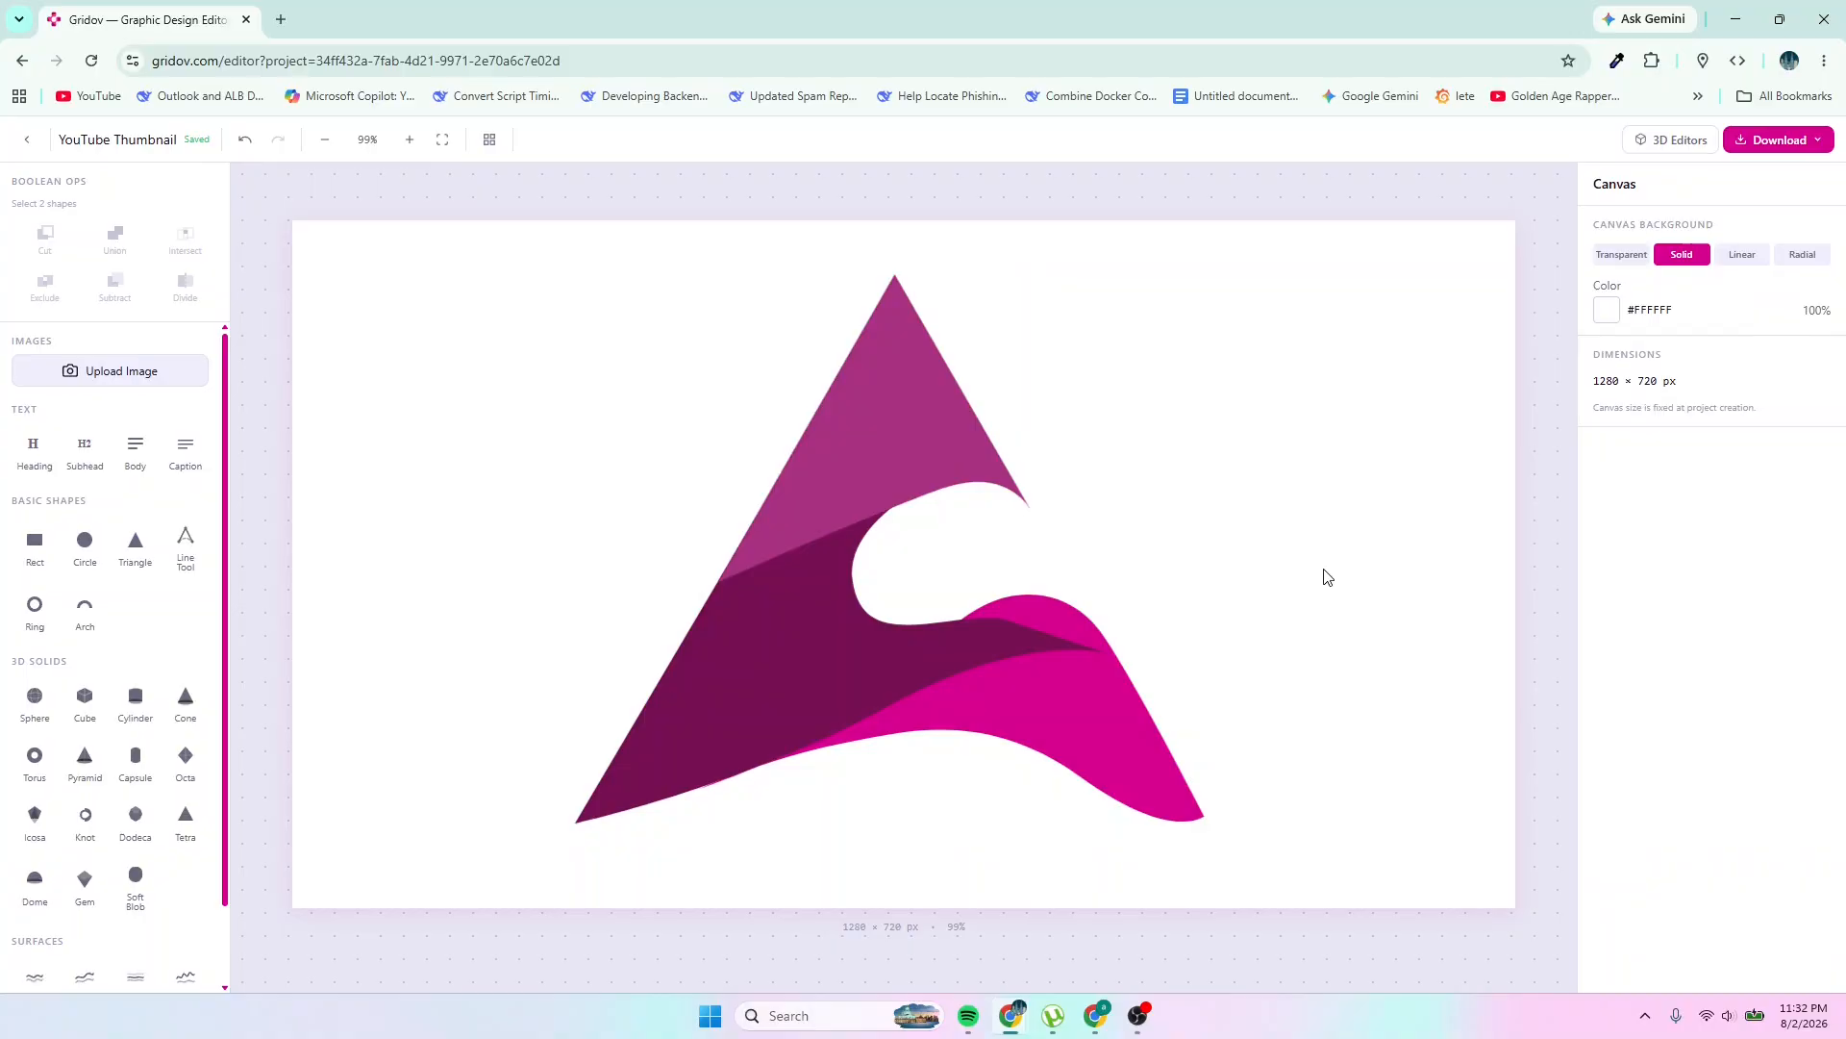
# Bring the pink tier in front of the dark tier
pyautogui.click(1123, 788)
pyautogui.rightClick(1137, 768)
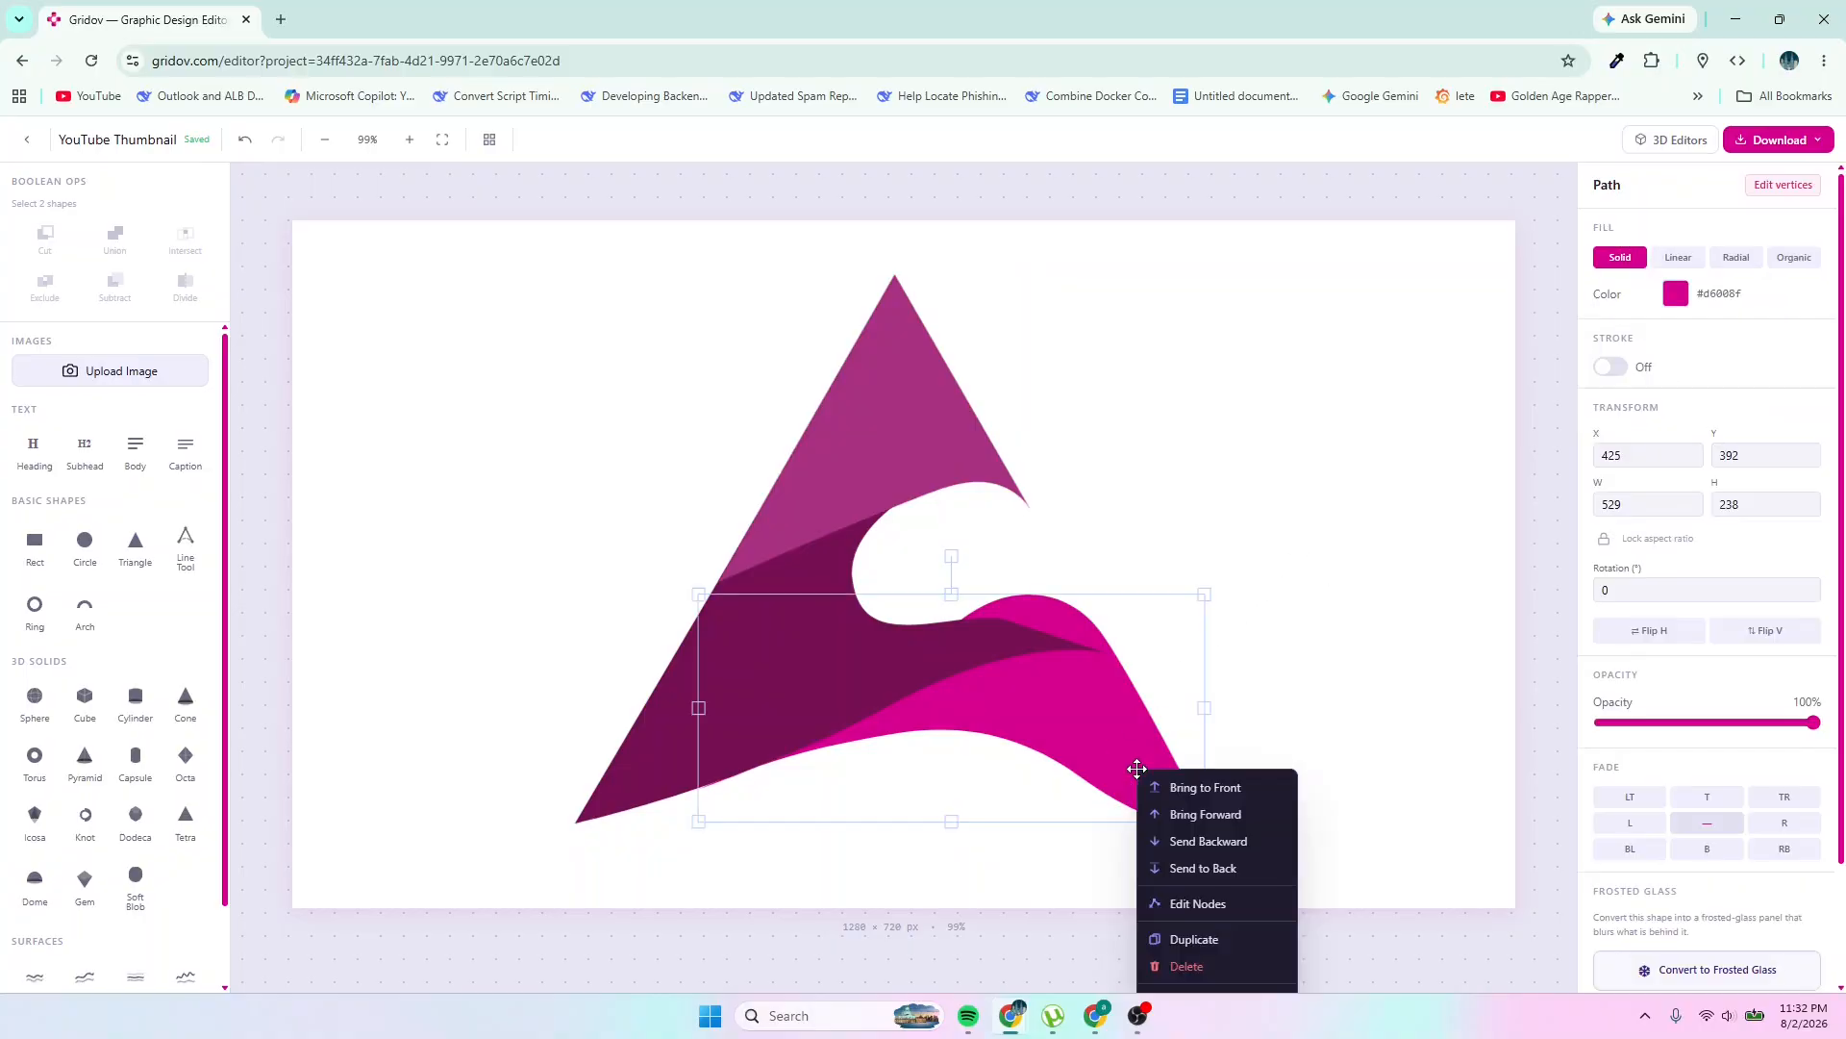
pyautogui.click(1308, 580)
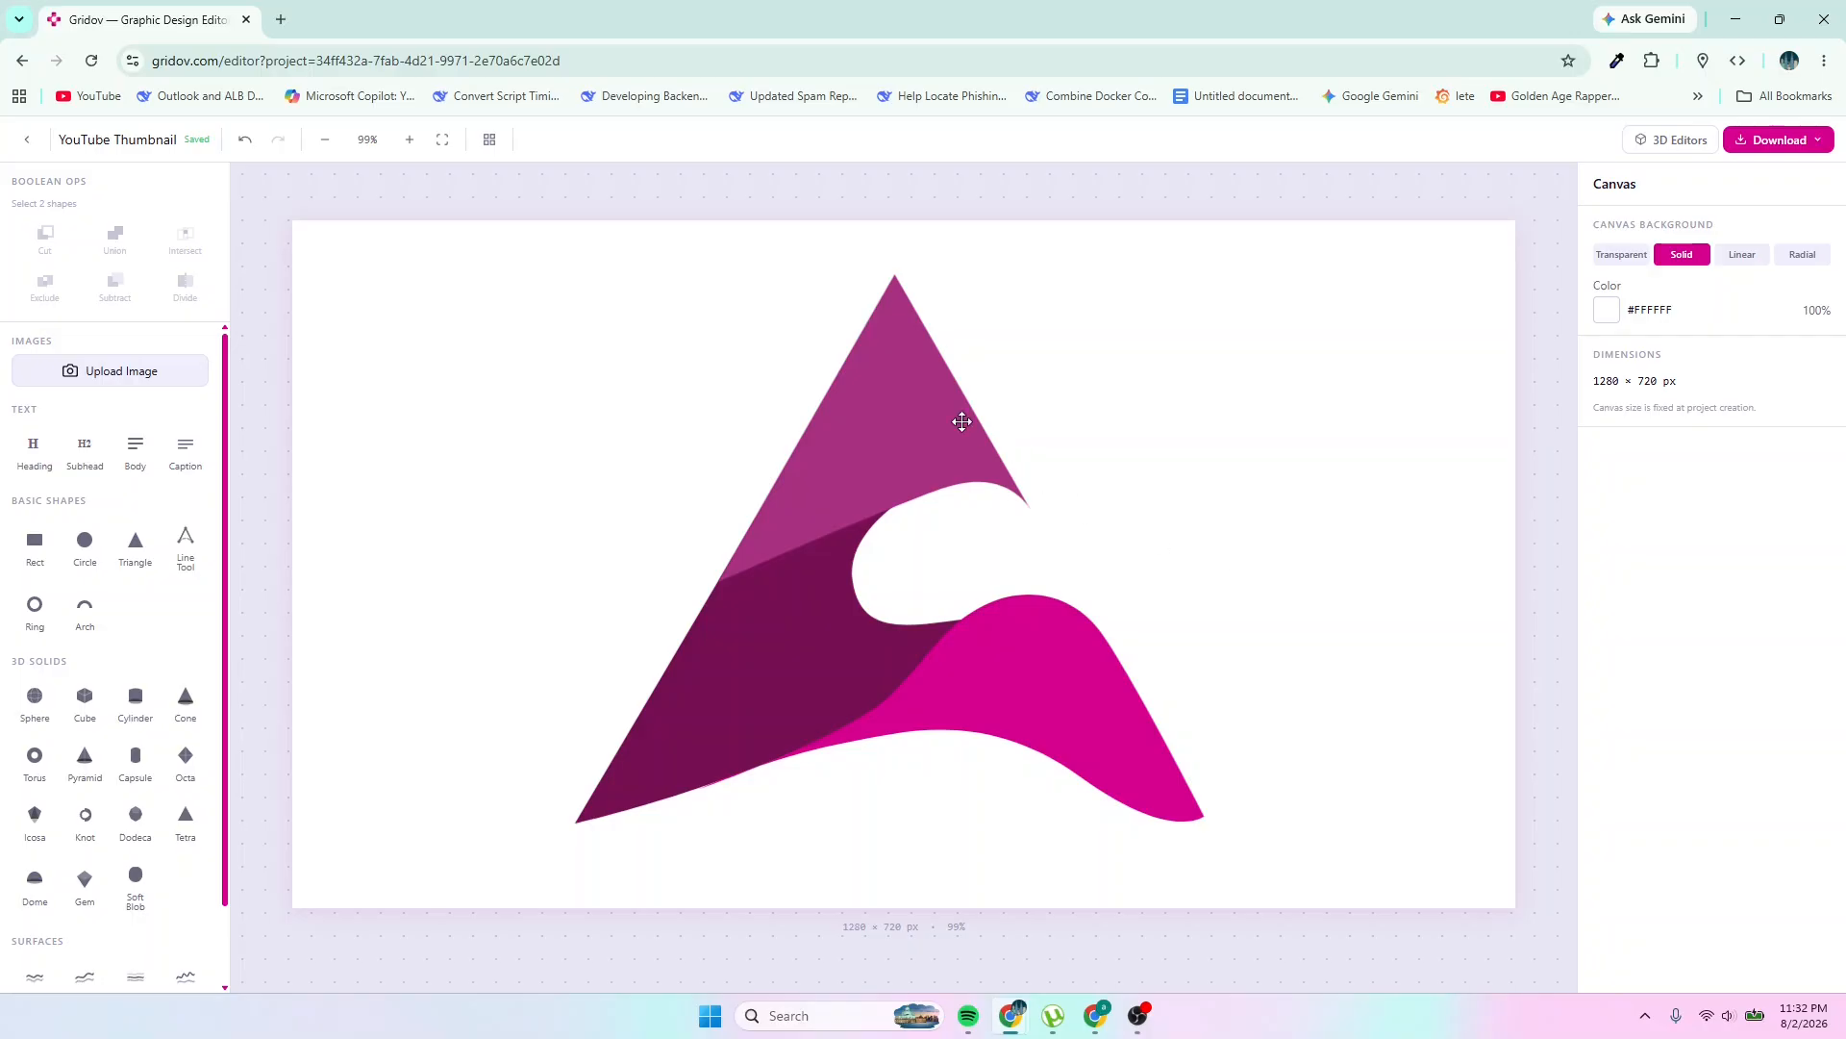
# Give the top tier an Organic fill and set its first colour to #6FC7D3
pyautogui.click(921, 387)
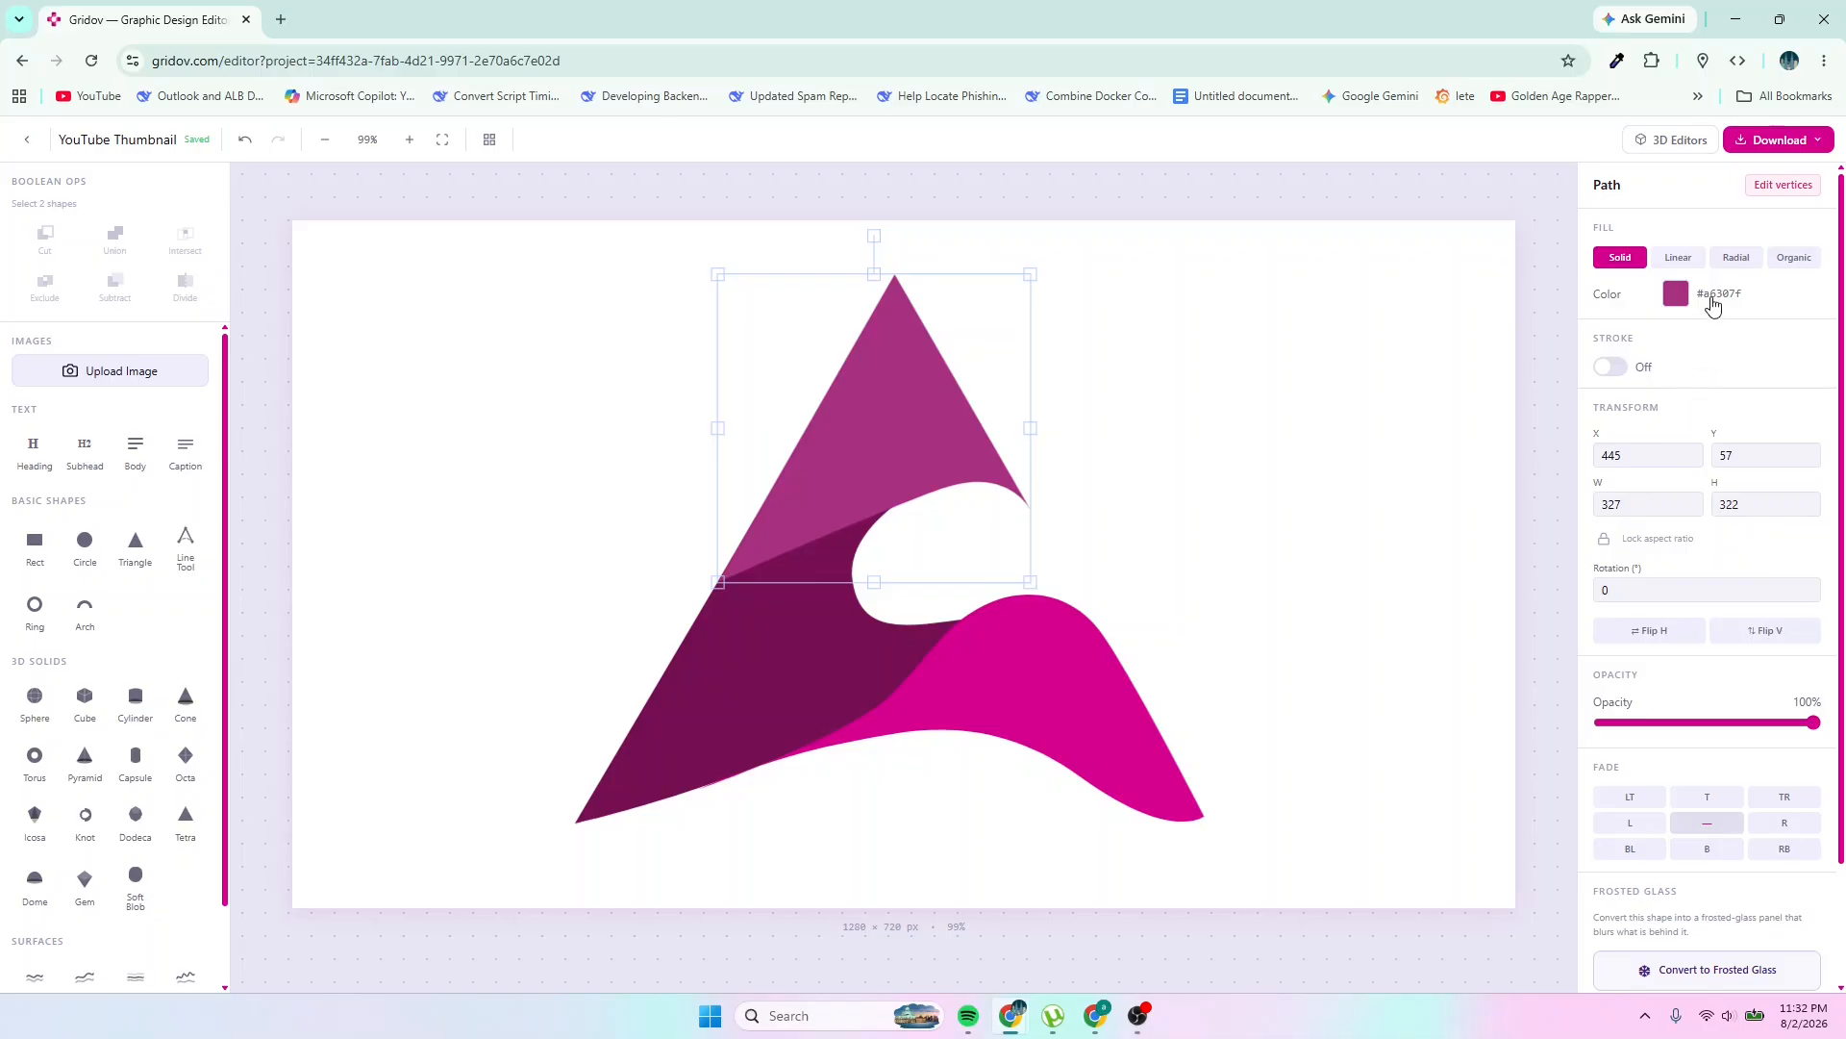
pyautogui.click(1786, 257)
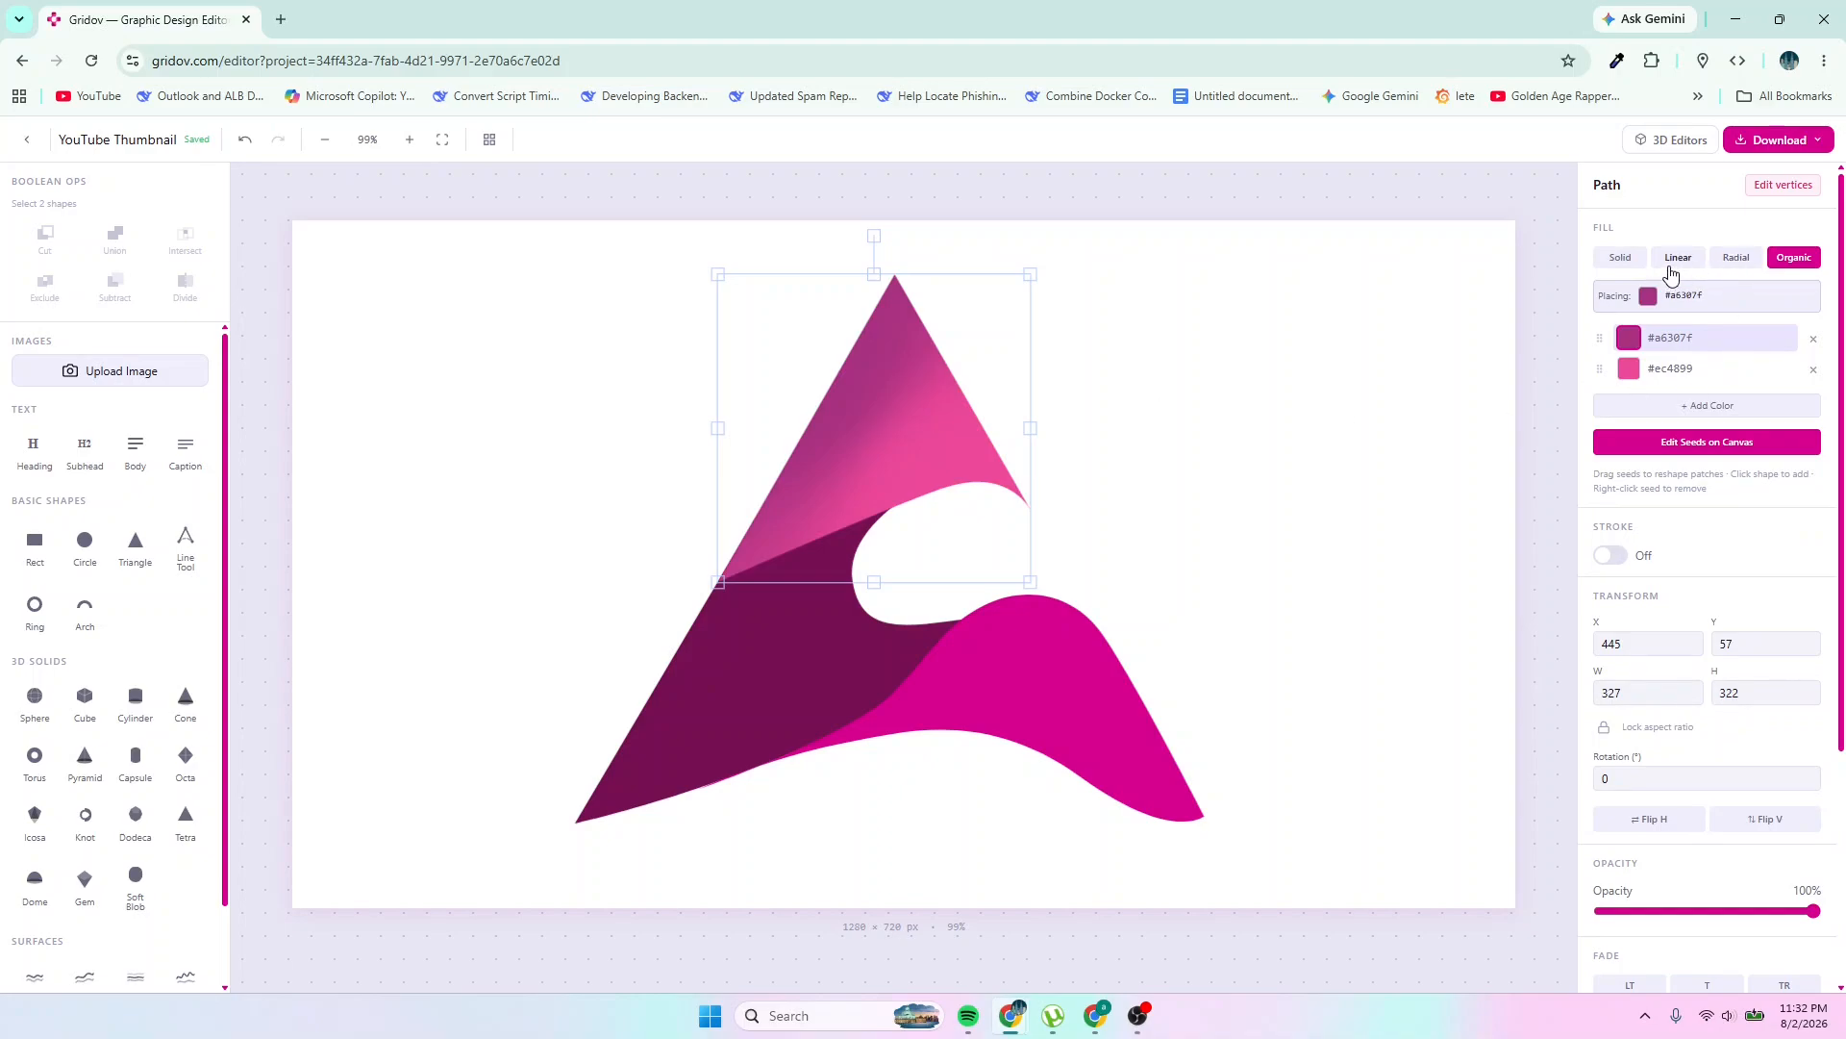
pyautogui.click(1675, 340)
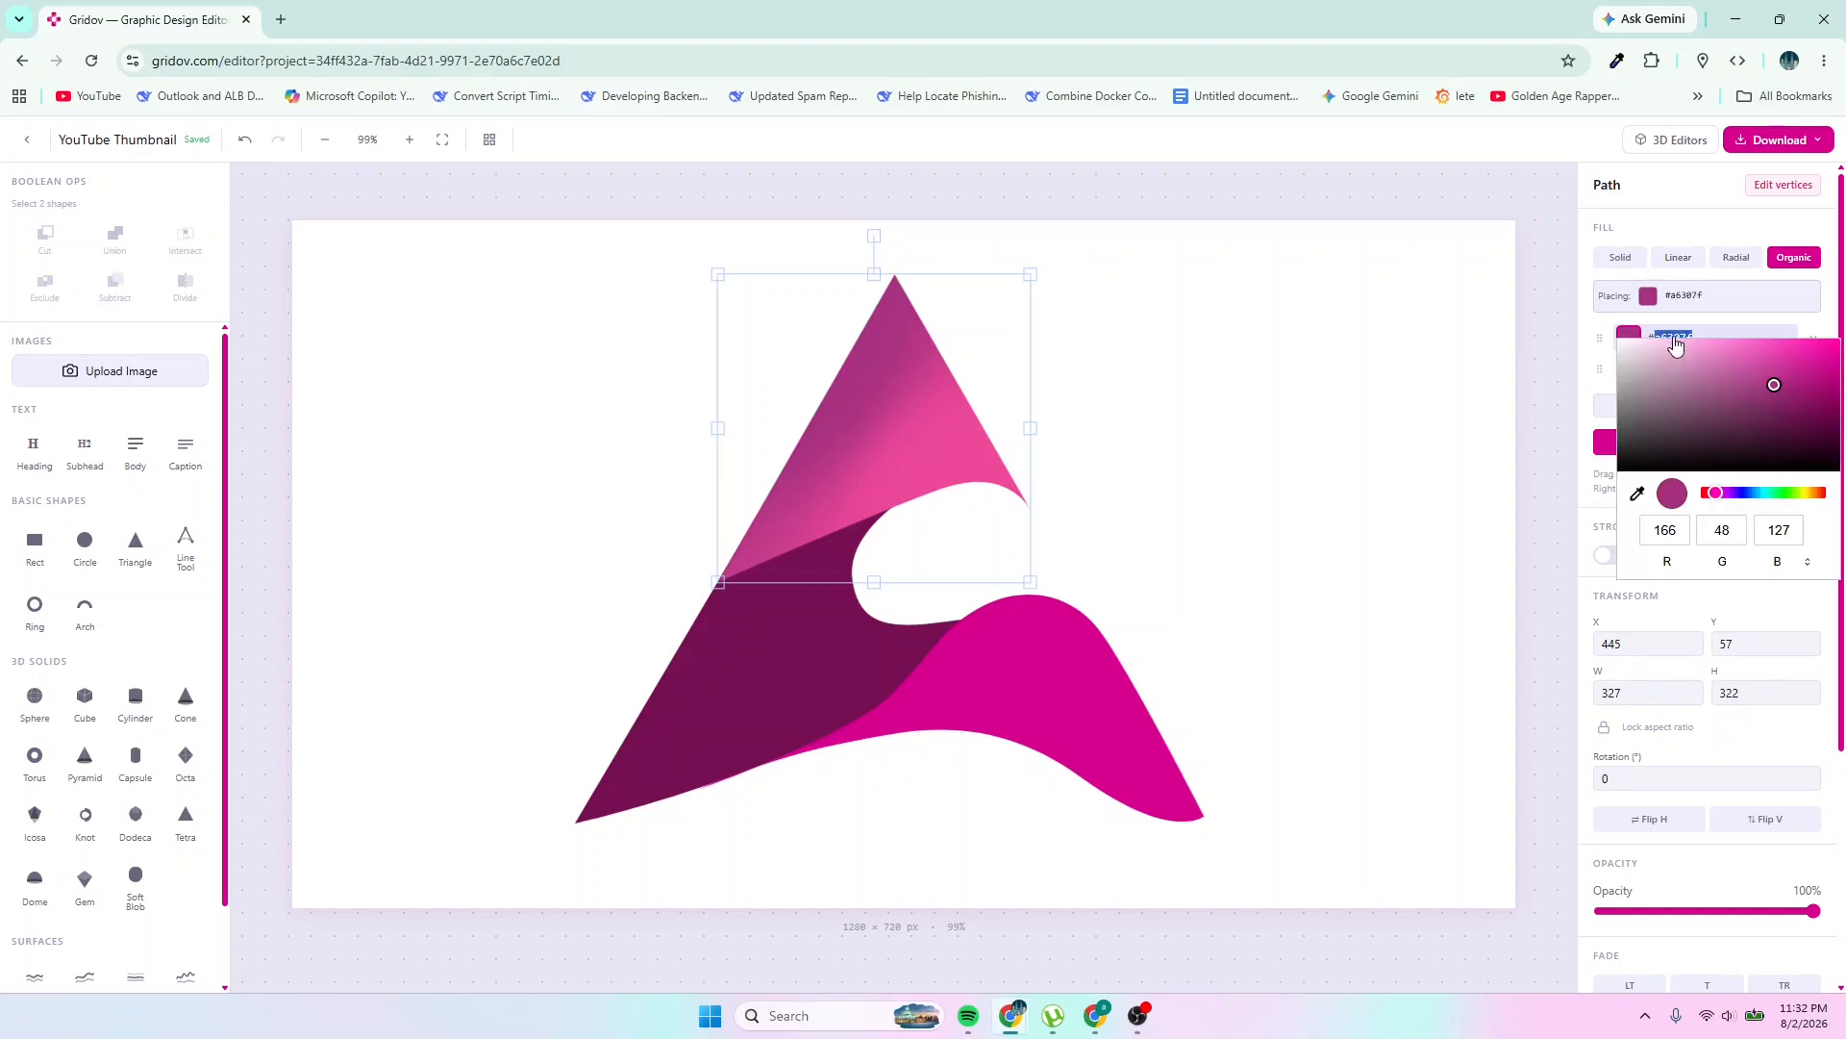
pyautogui.click(1807, 564)
pyautogui.click(1806, 565)
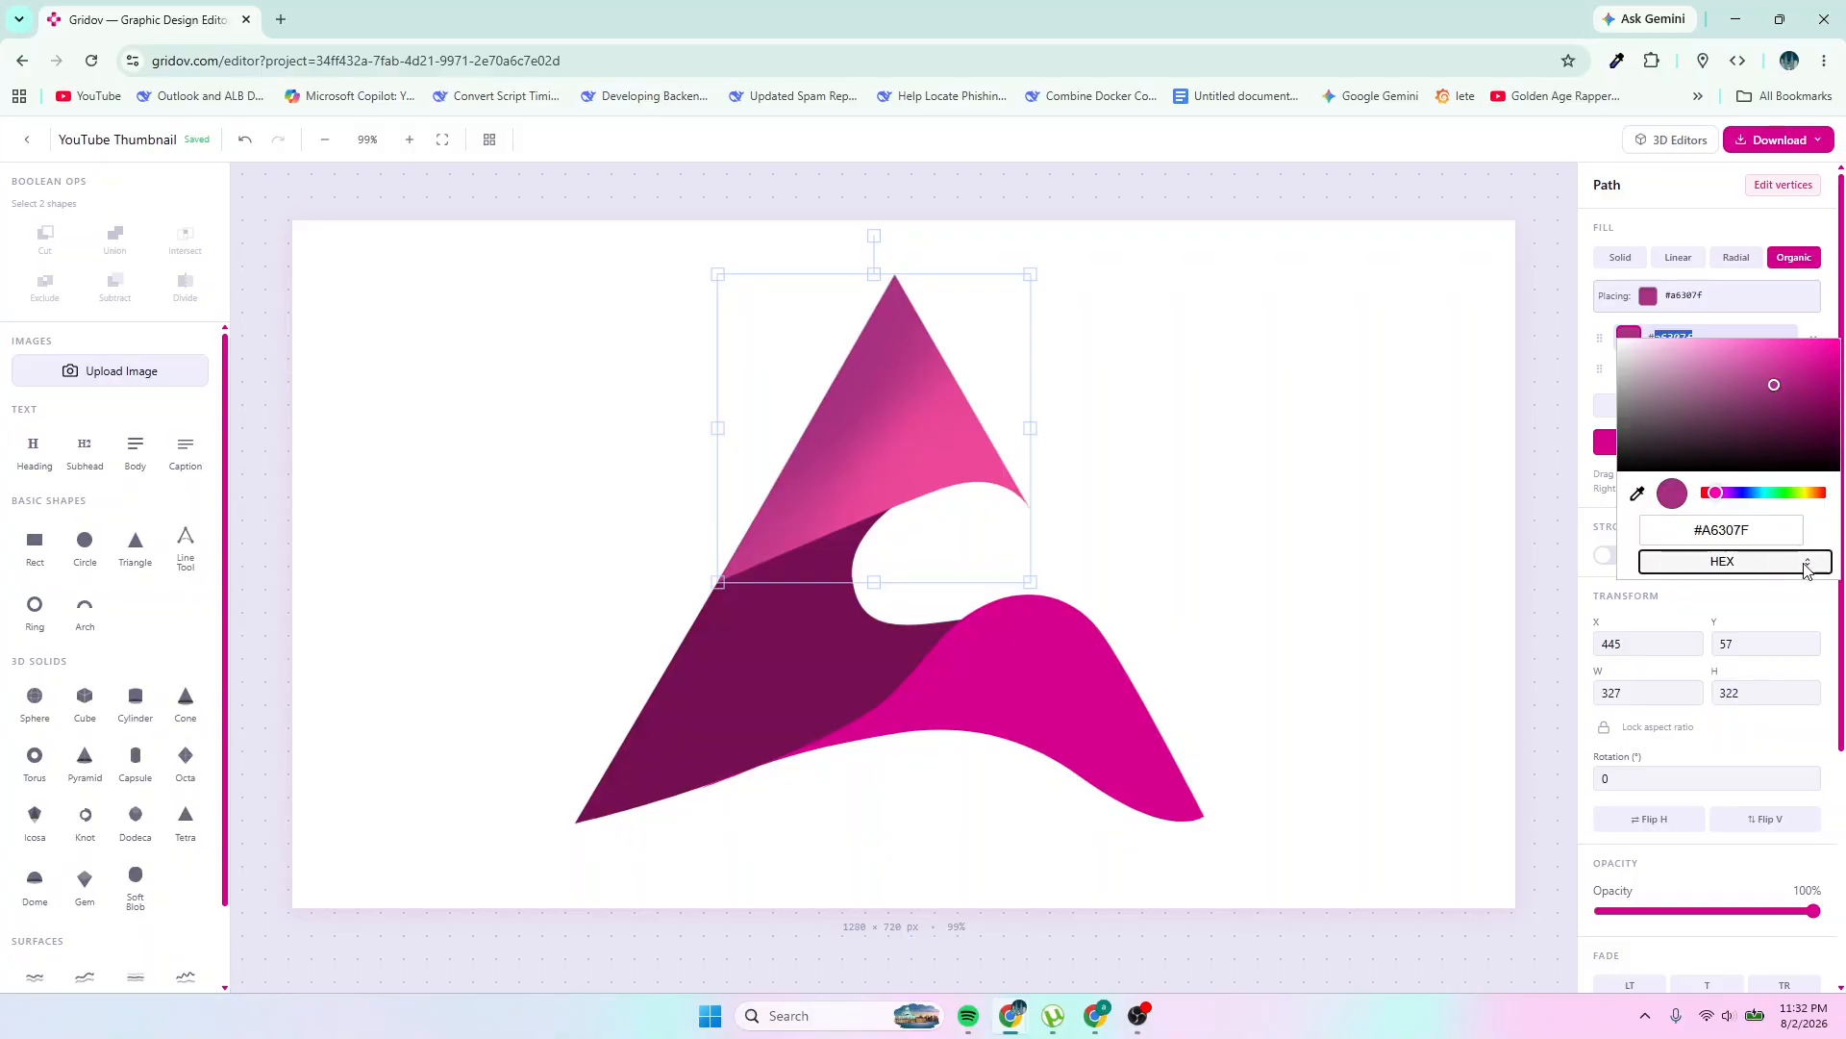
pyautogui.click(1762, 531)
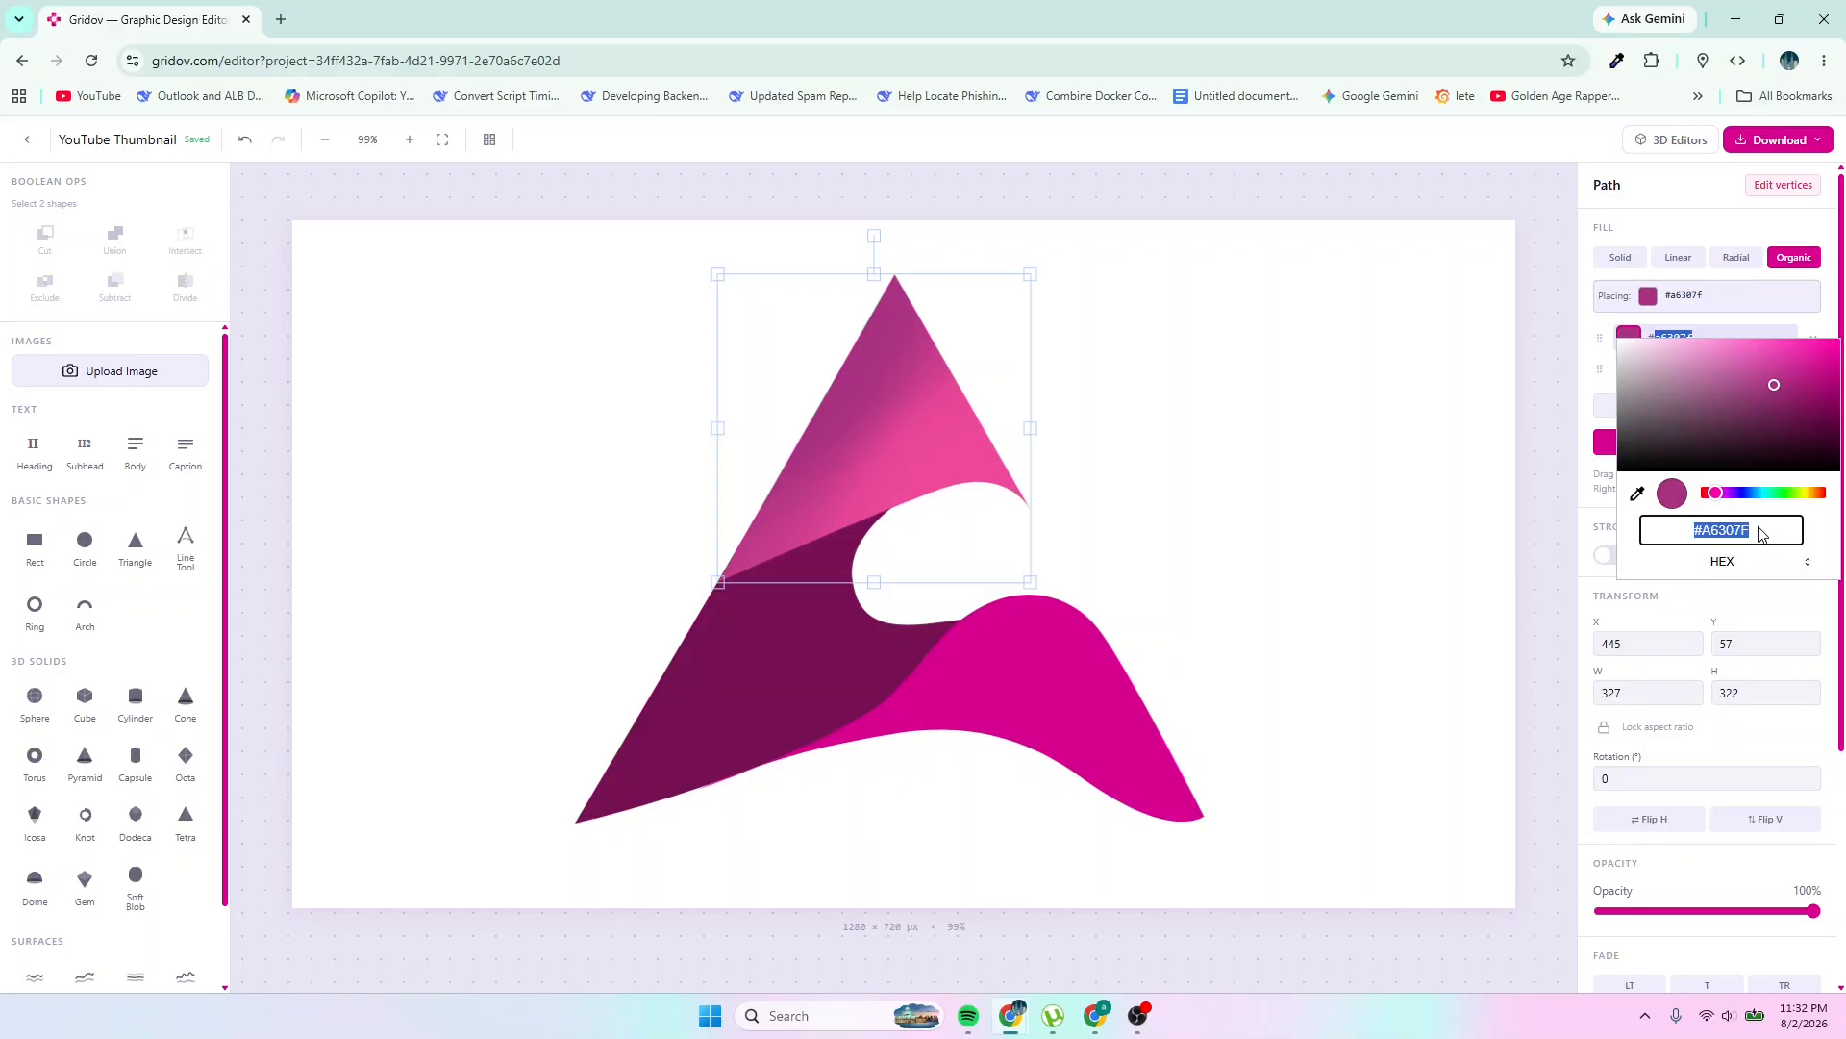
pyautogui.write('6F')
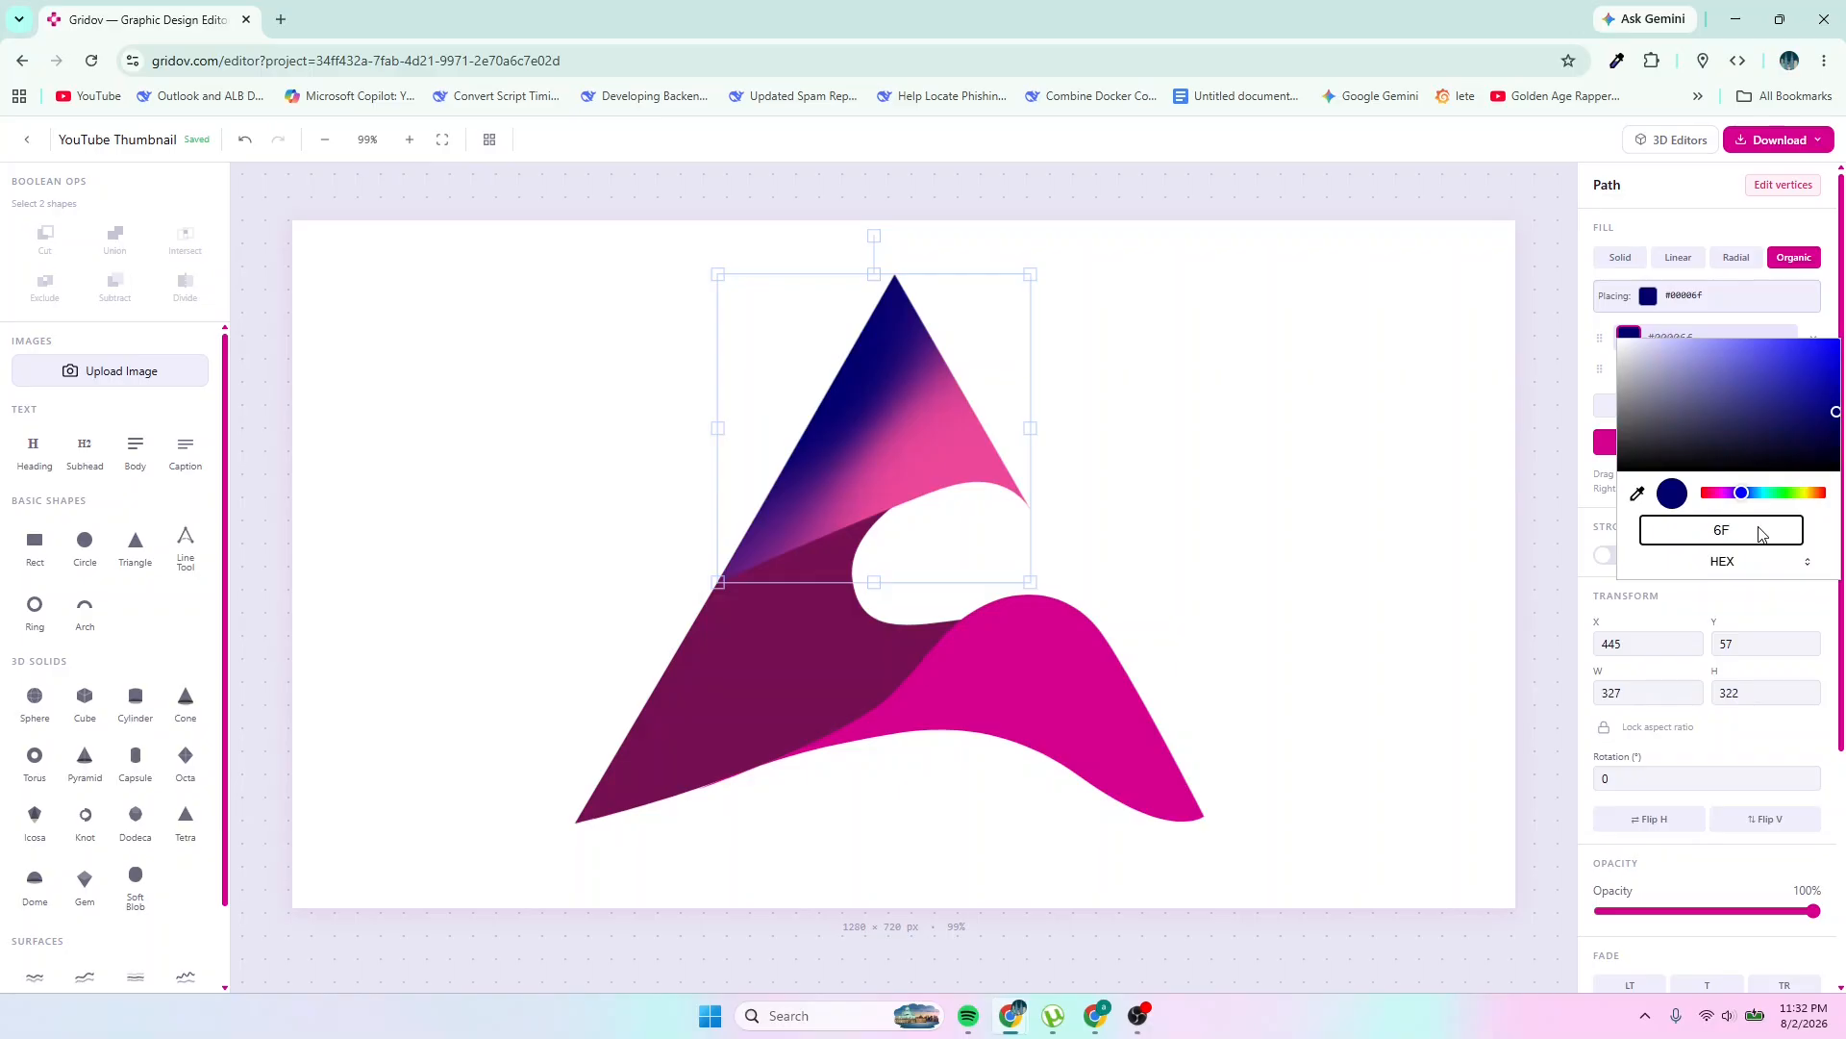
pyautogui.write('U7D3')
pyautogui.press('BackSpace')
pyautogui.write('C')
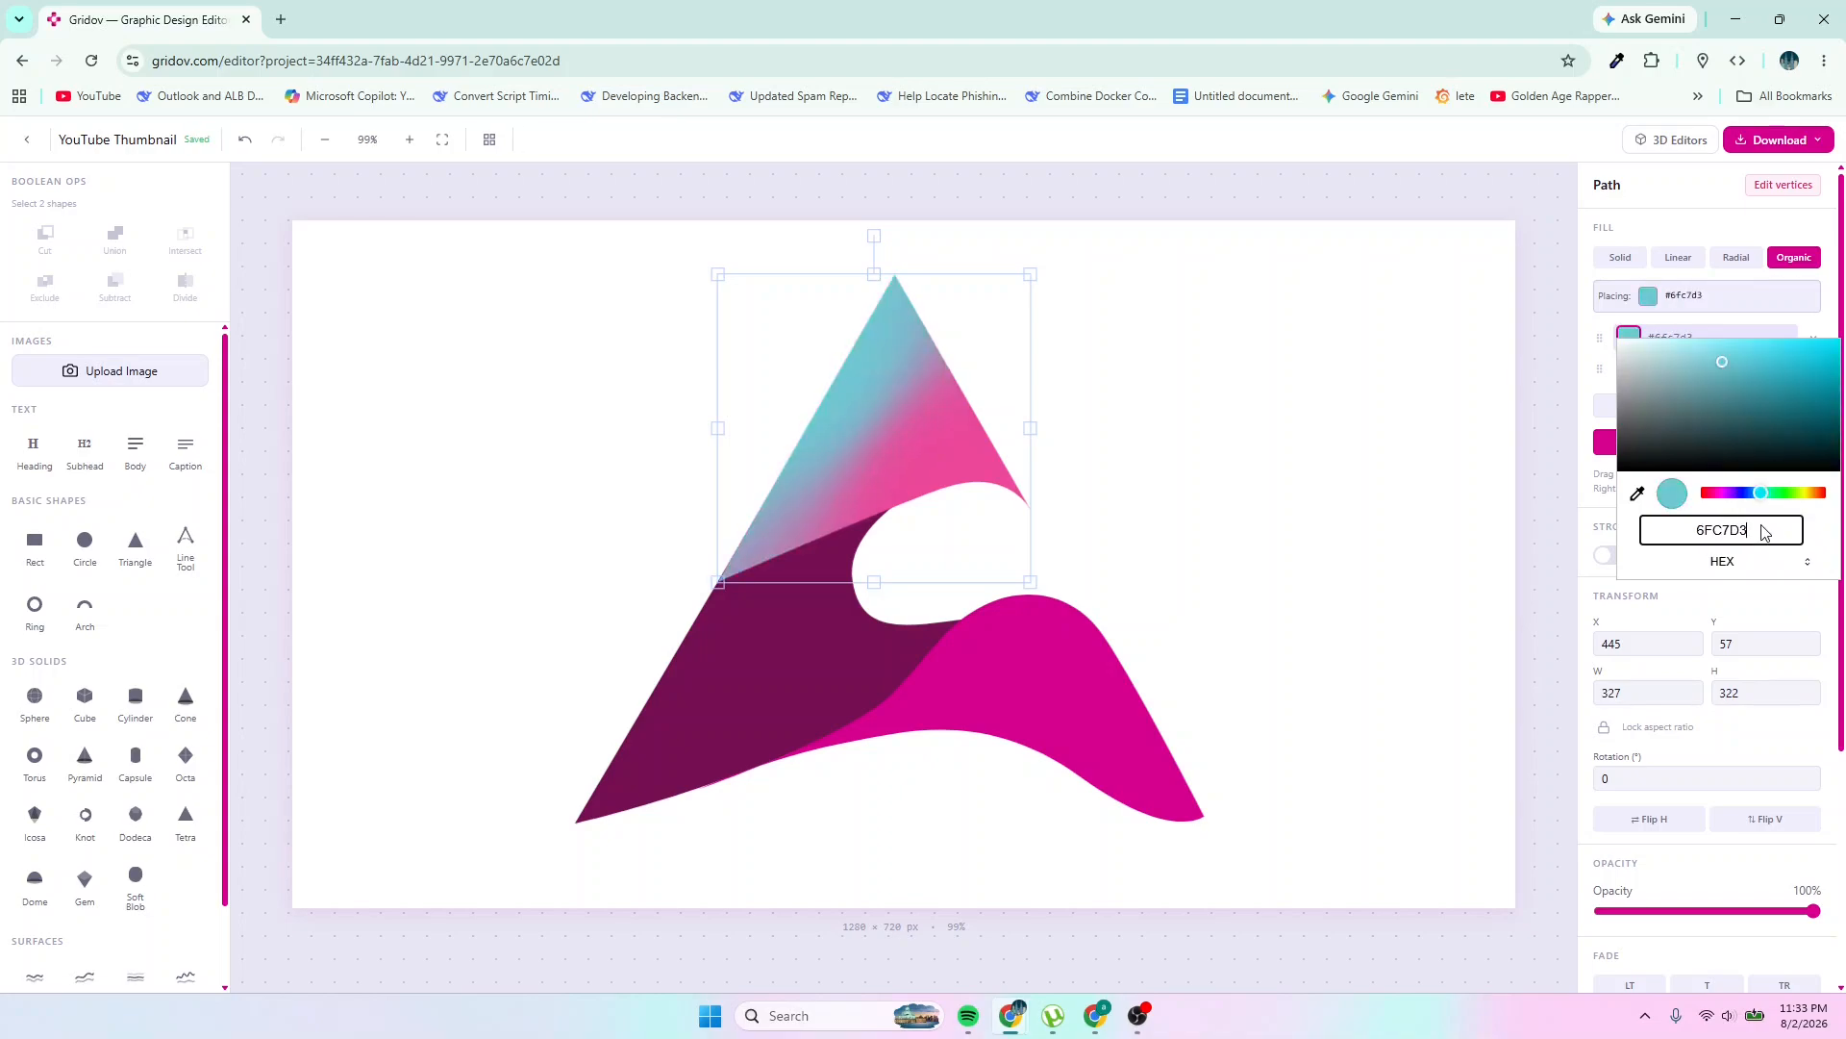
pyautogui.moveTo(1764, 531); pyautogui.dragTo(1662, 544)
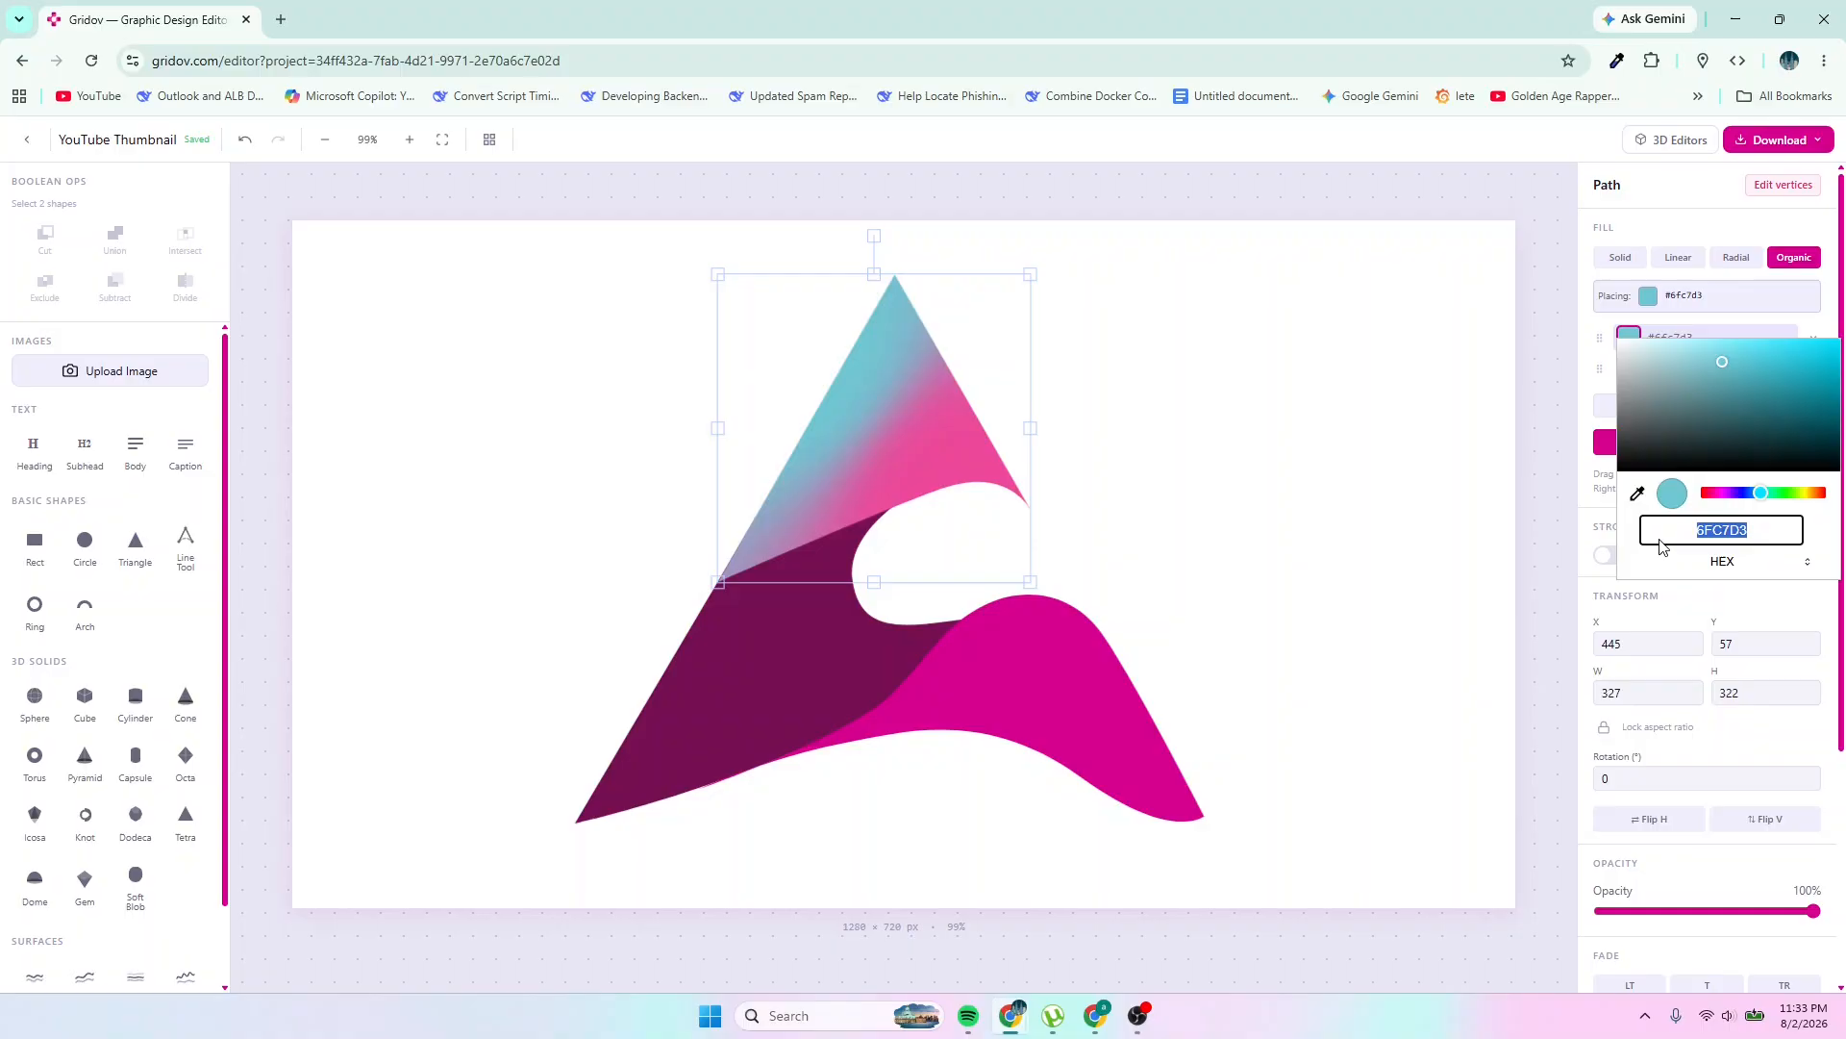
pyautogui.click(1778, 598)
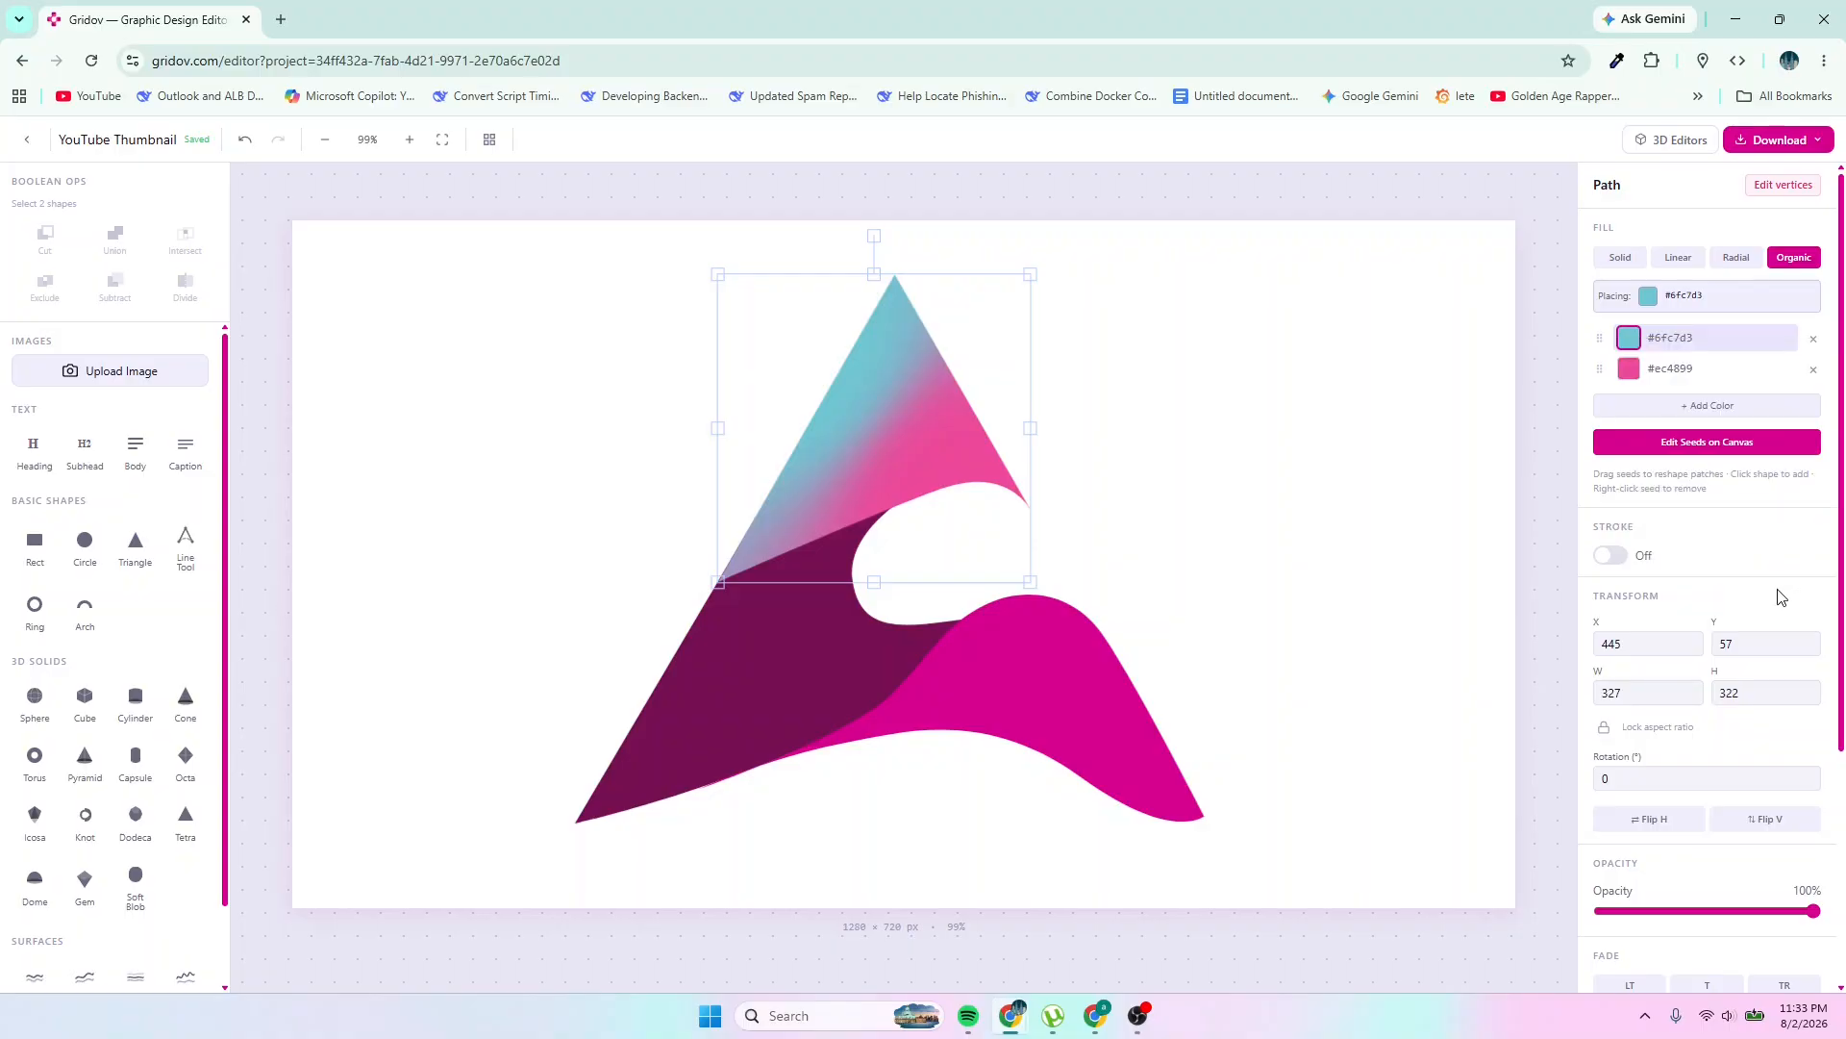
# Set the second colour of the top tier's organic fill to #6FC7D3 as well
pyautogui.click(1670, 371)
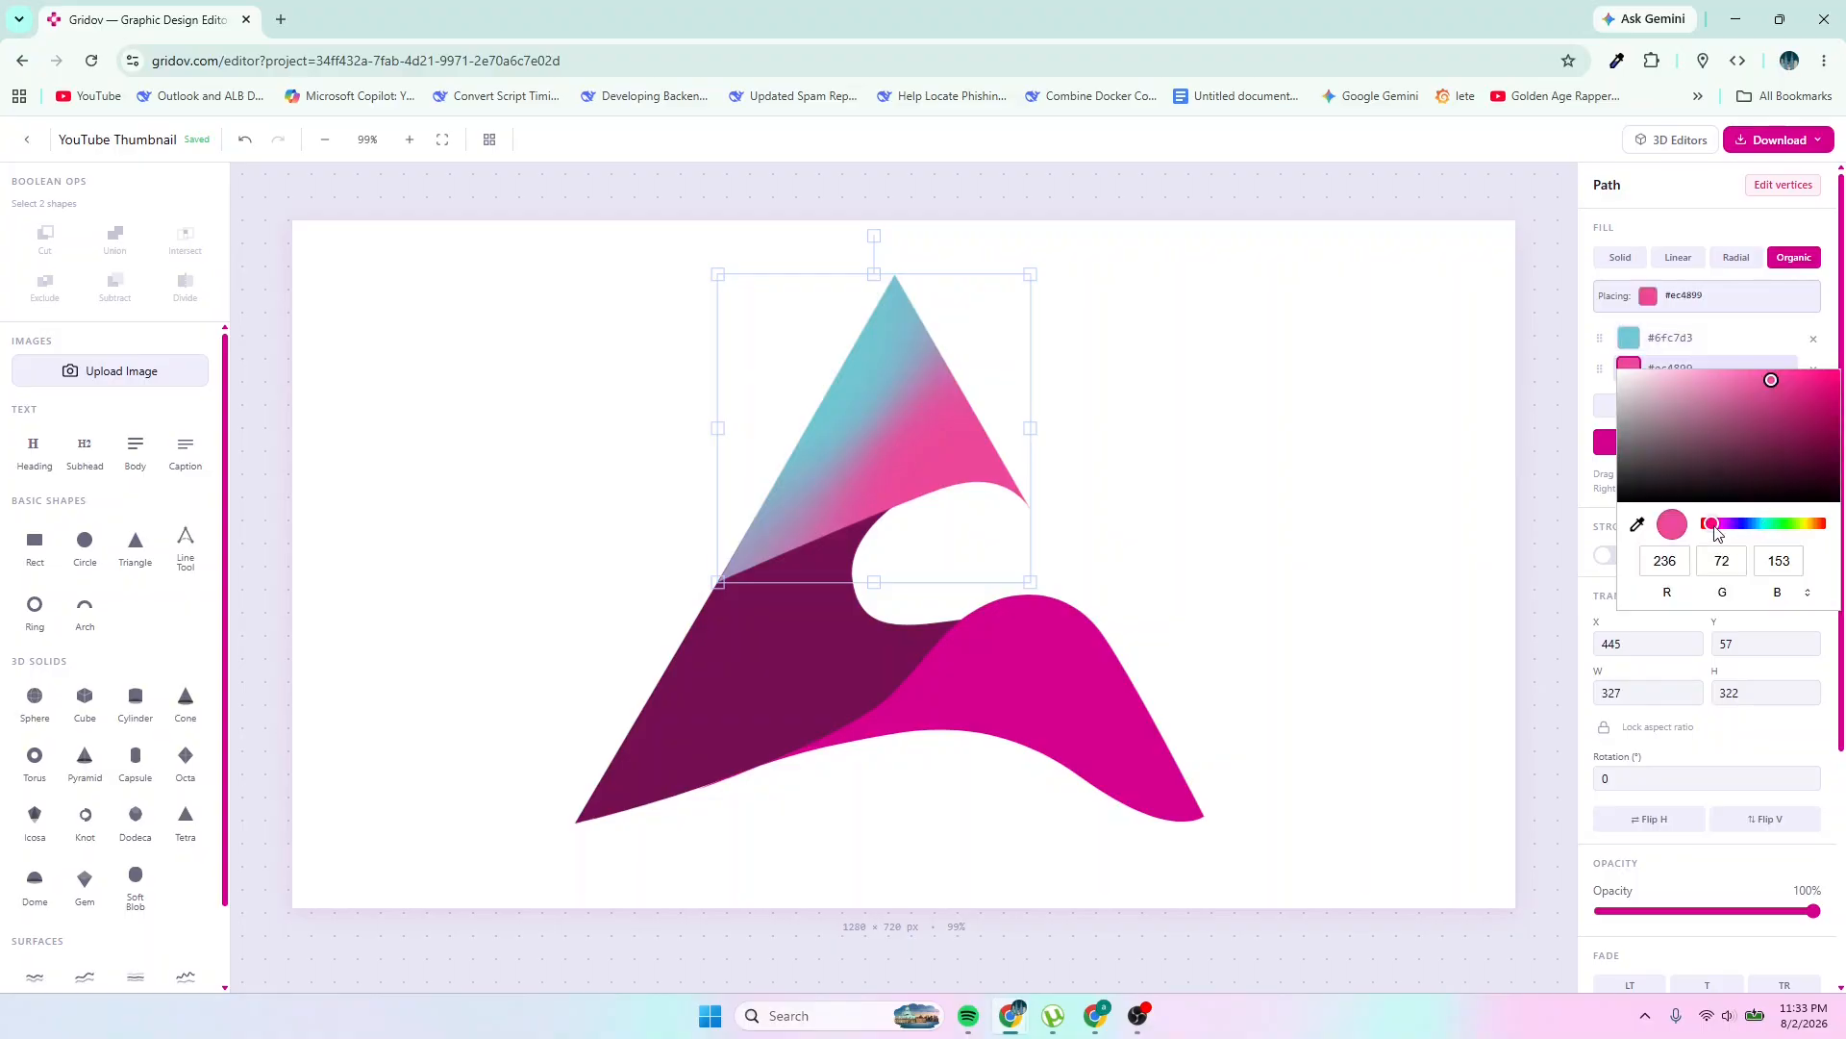
pyautogui.click(1813, 598)
pyautogui.click(1813, 598)
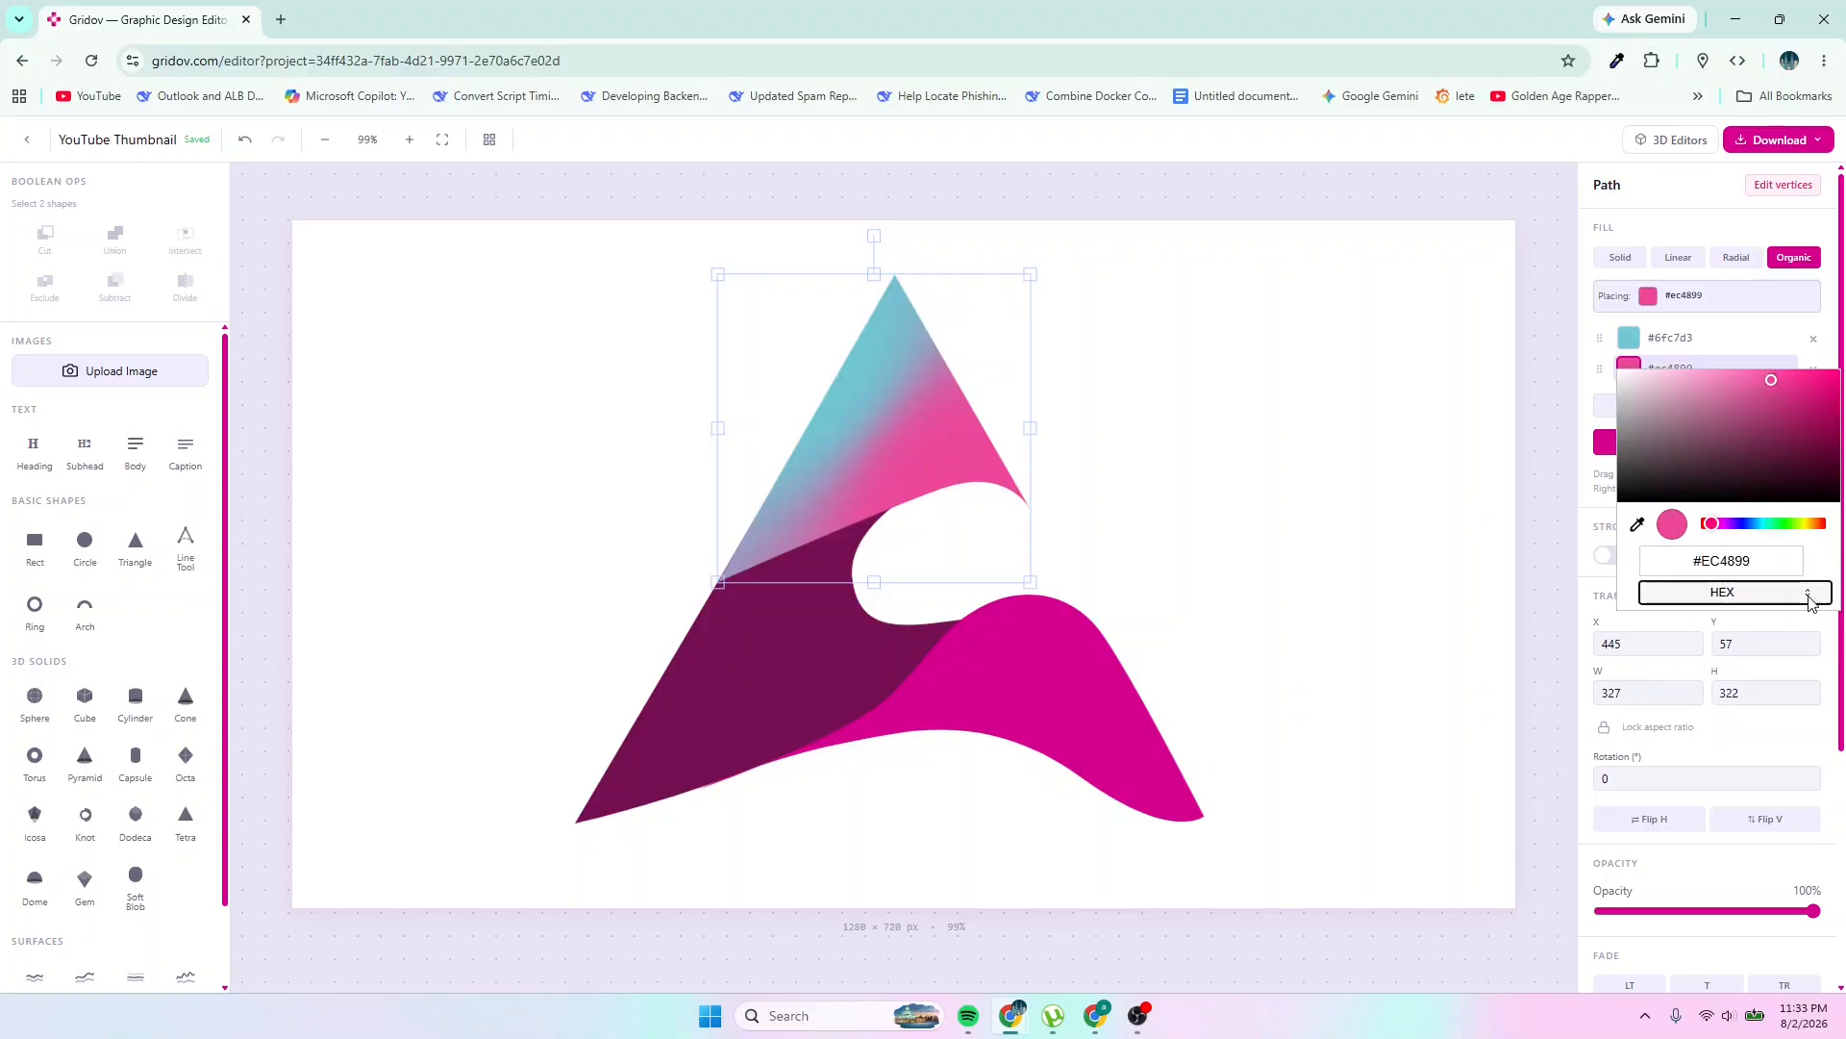
pyautogui.click(1795, 566)
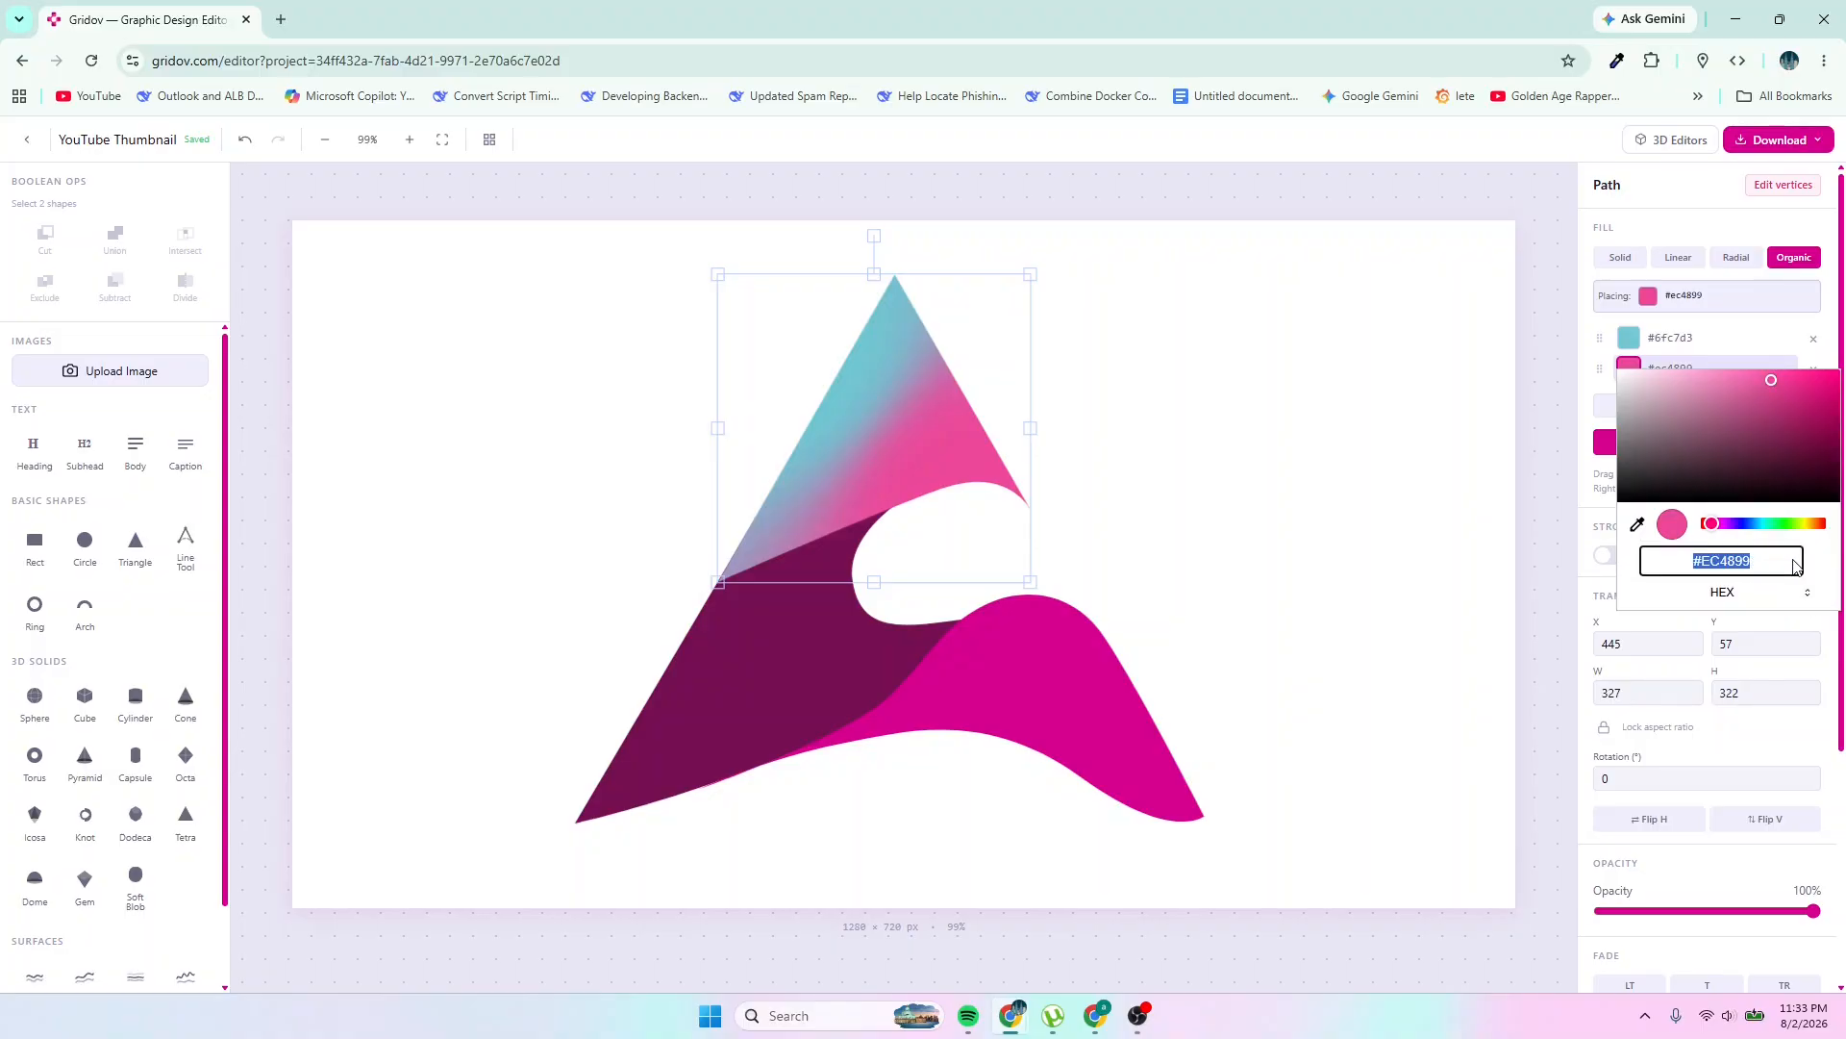
pyautogui.press('BackSpace')
pyautogui.write('6')
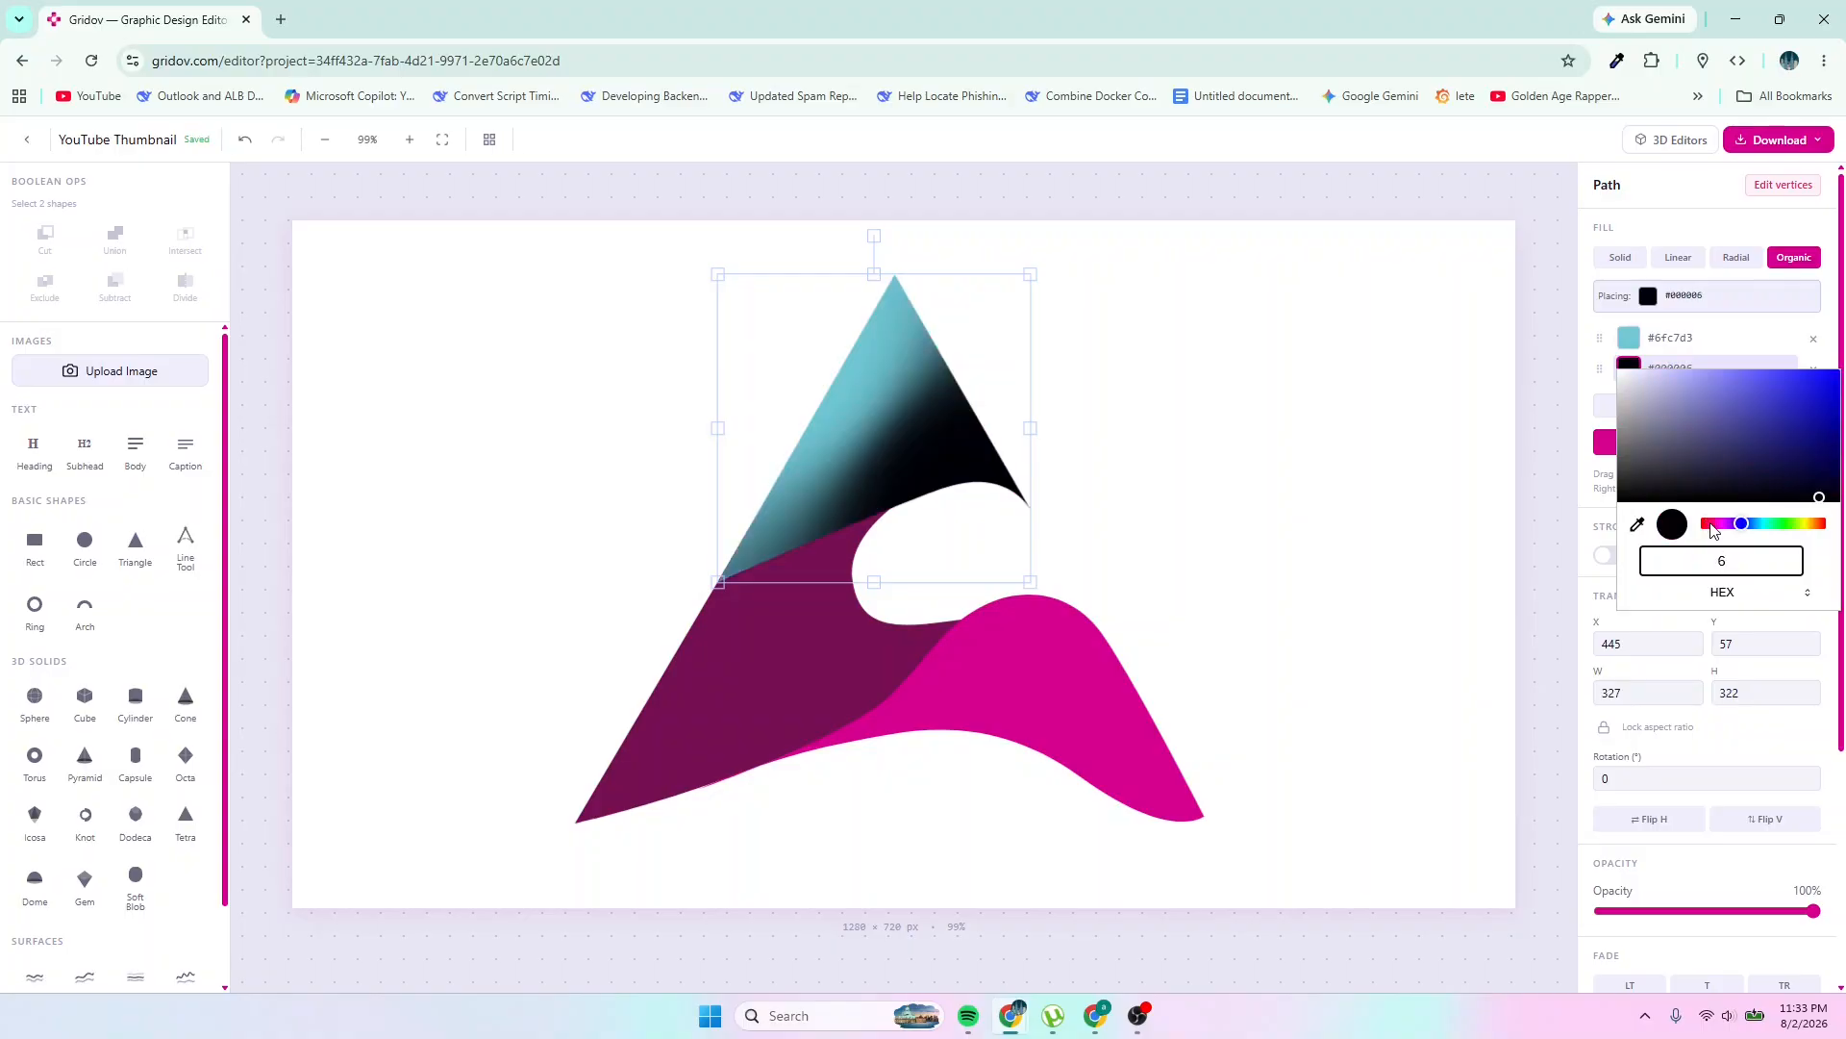
pyautogui.write('FC')
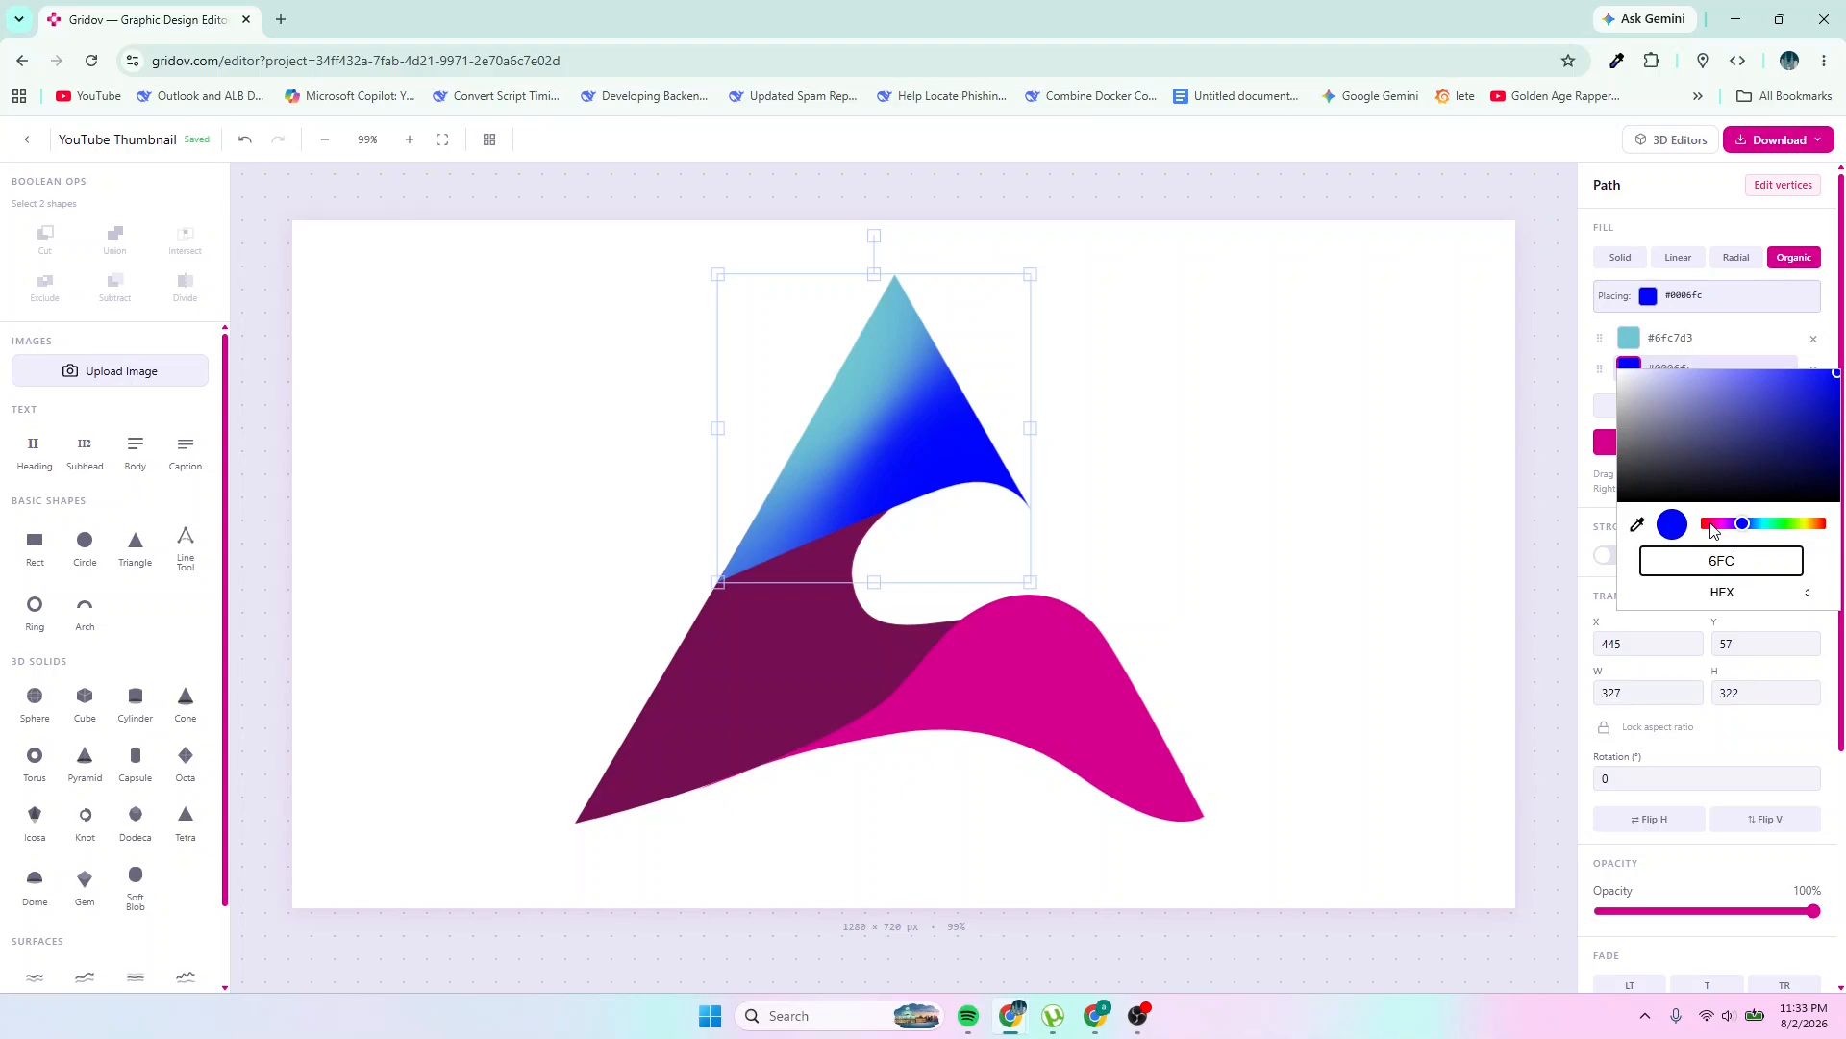
pyautogui.write('7D3')
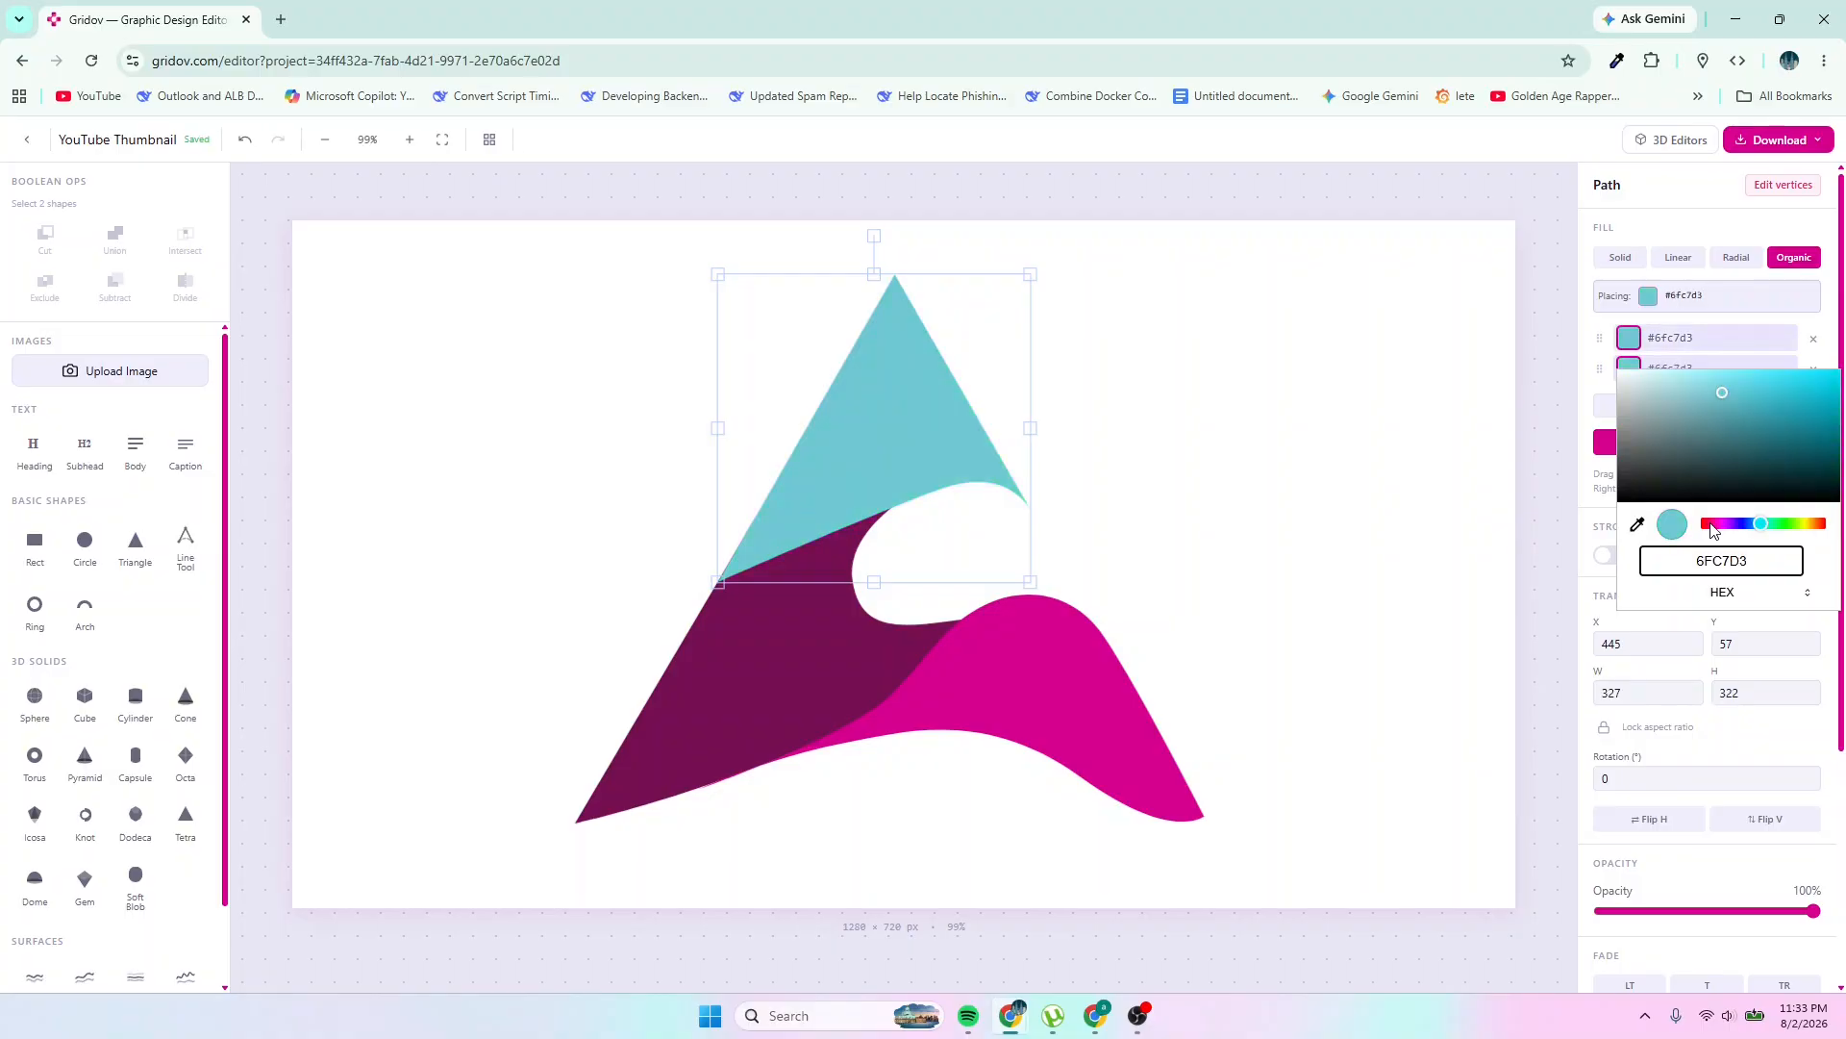
pyautogui.press('Return')
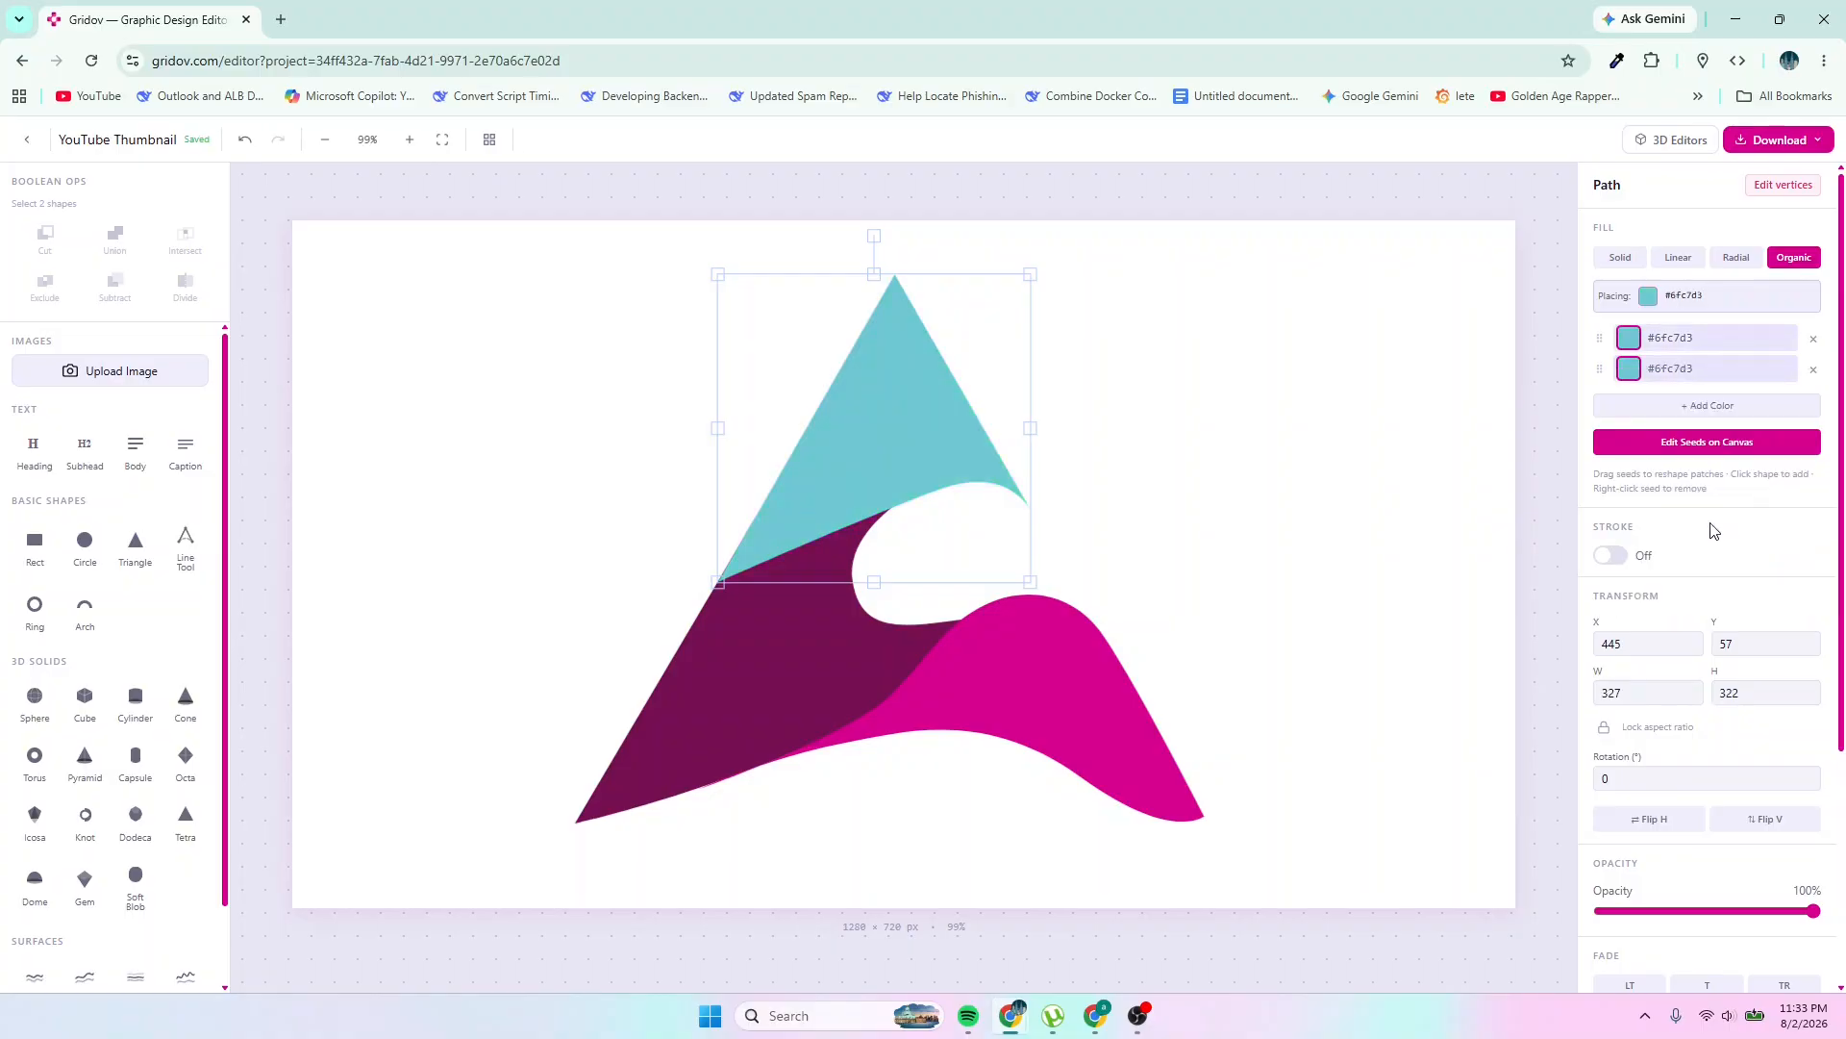
# Darken the second colour of the top tier's fill to the deep teal #06363c
pyautogui.click(1670, 378)
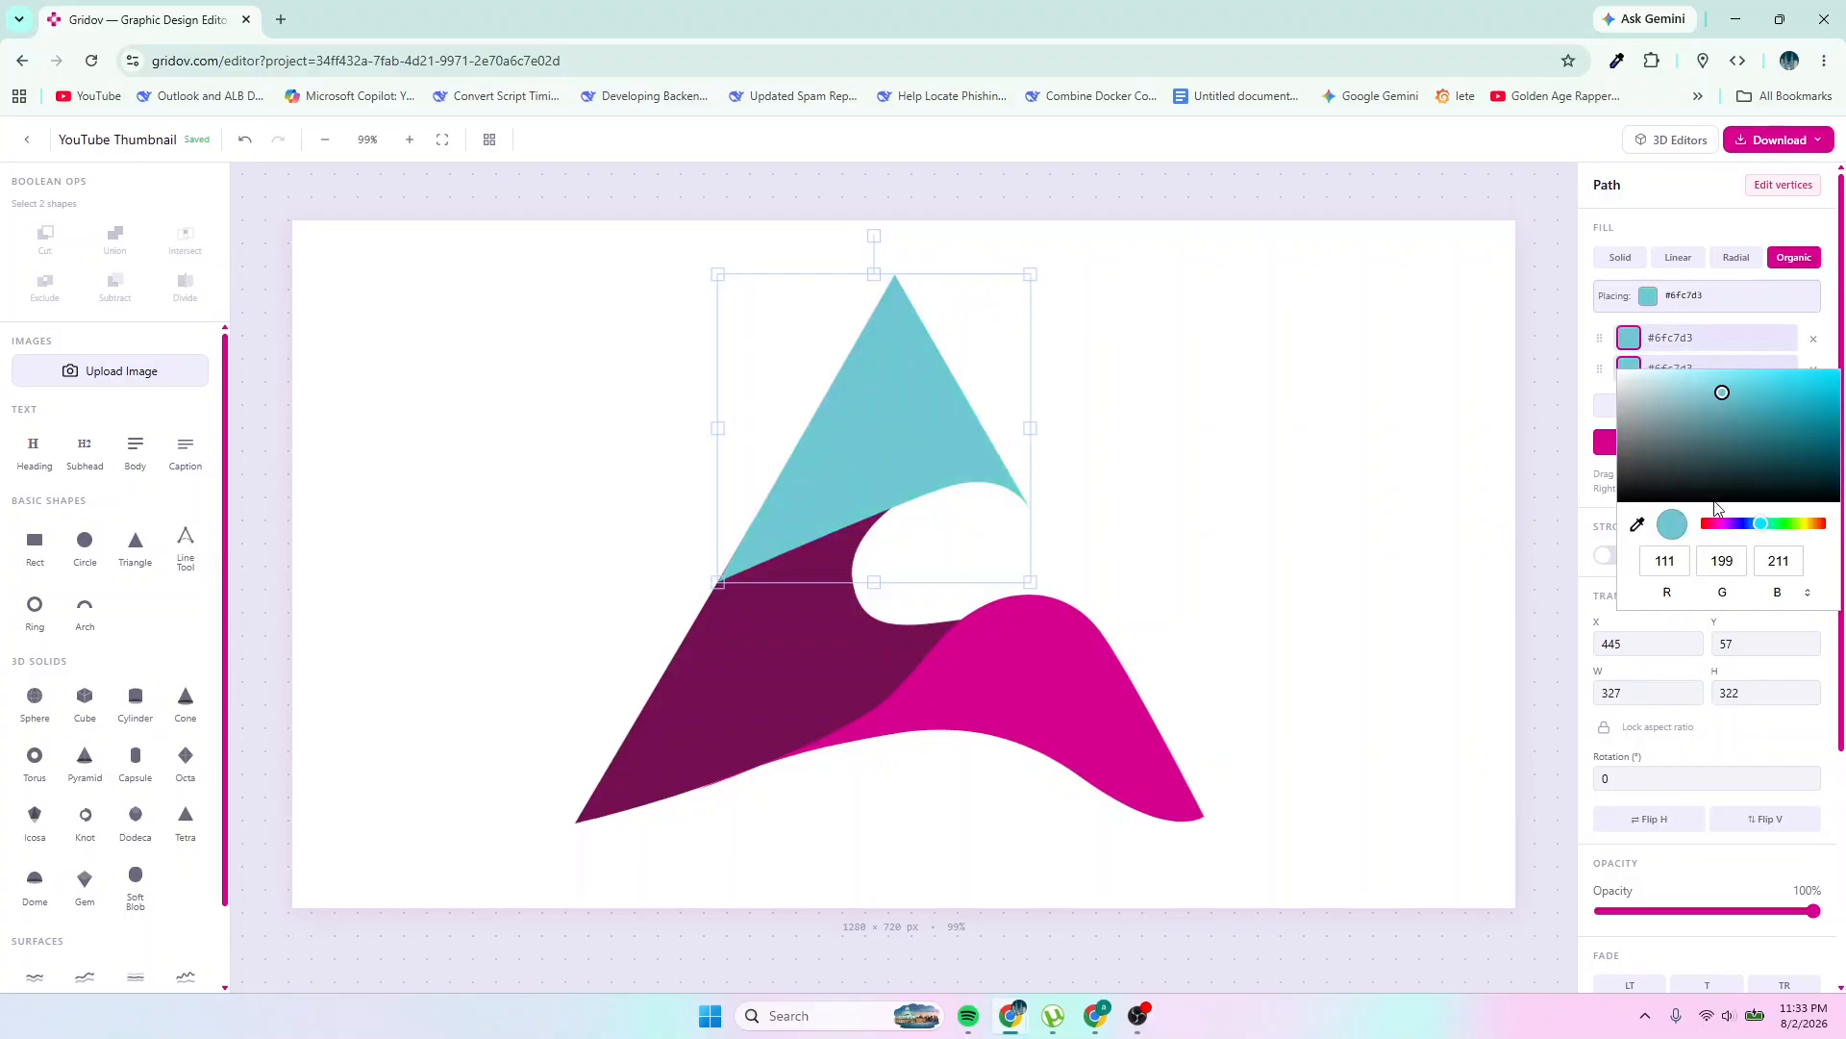
pyautogui.moveTo(1721, 393); pyautogui.dragTo(1815, 474)
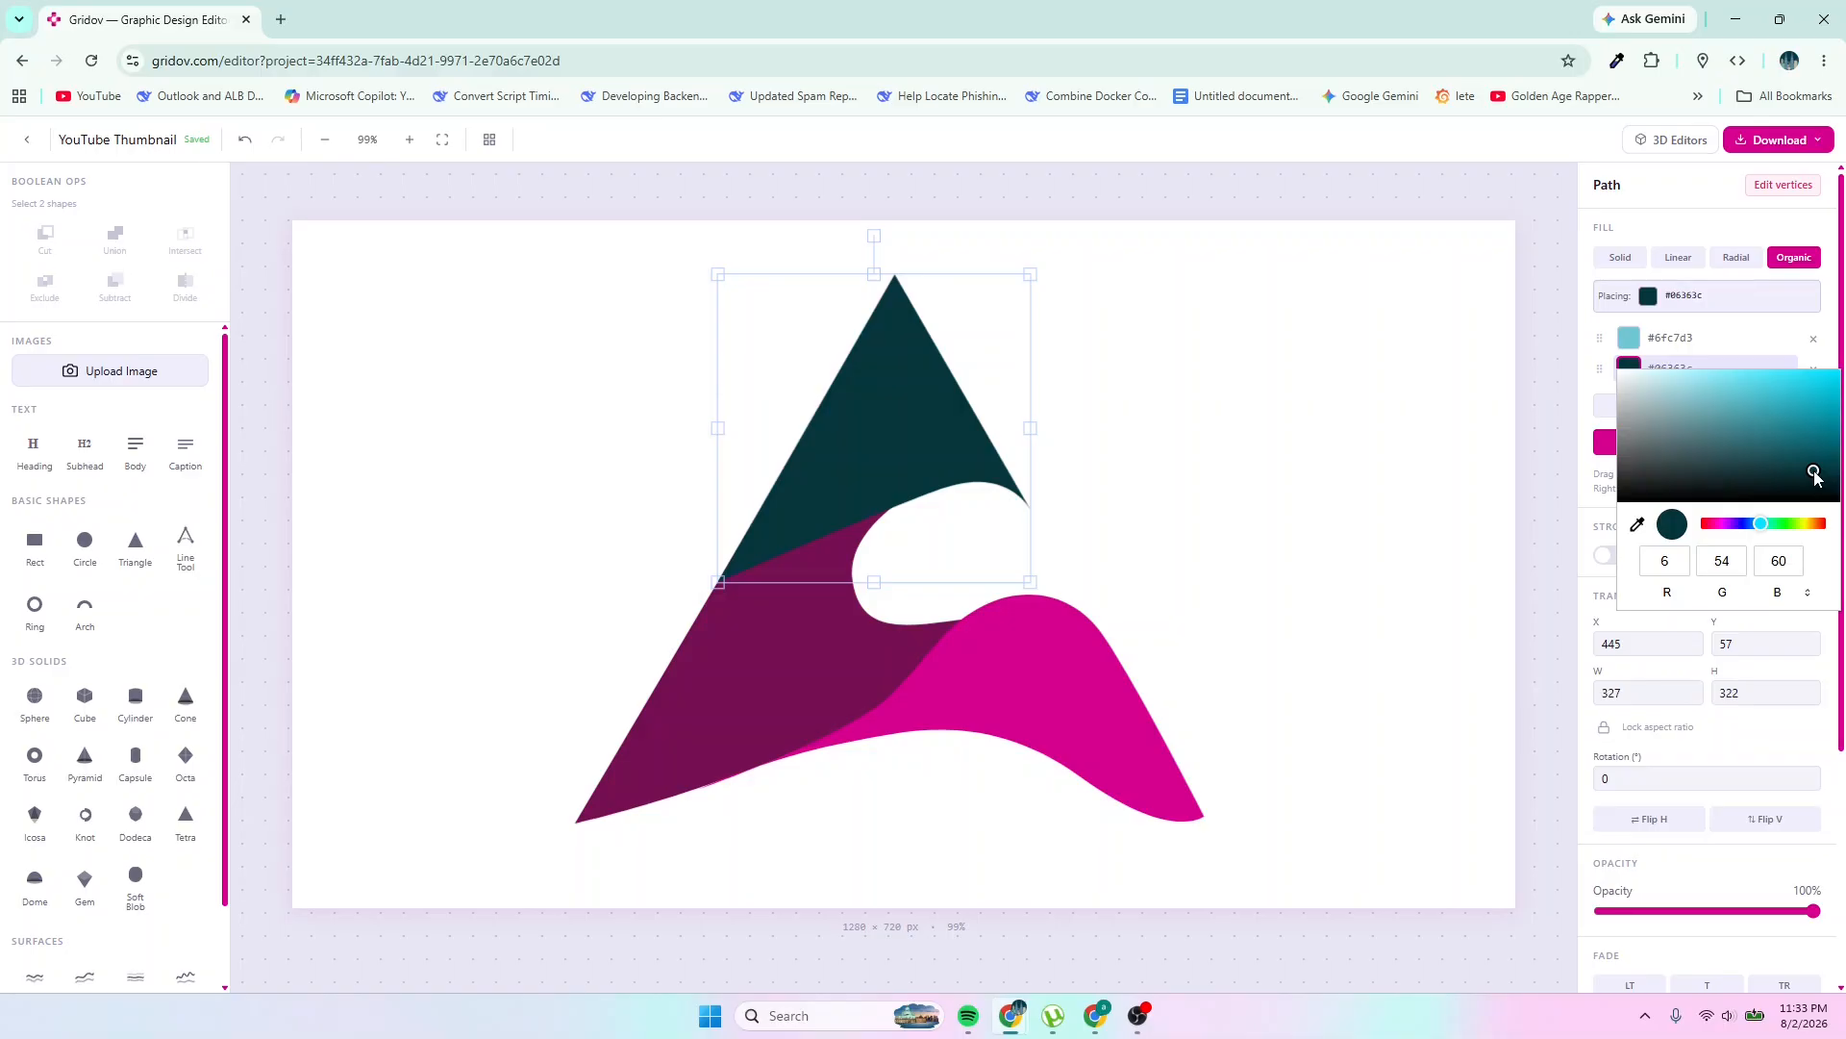
pyautogui.doubleClick(1680, 295)
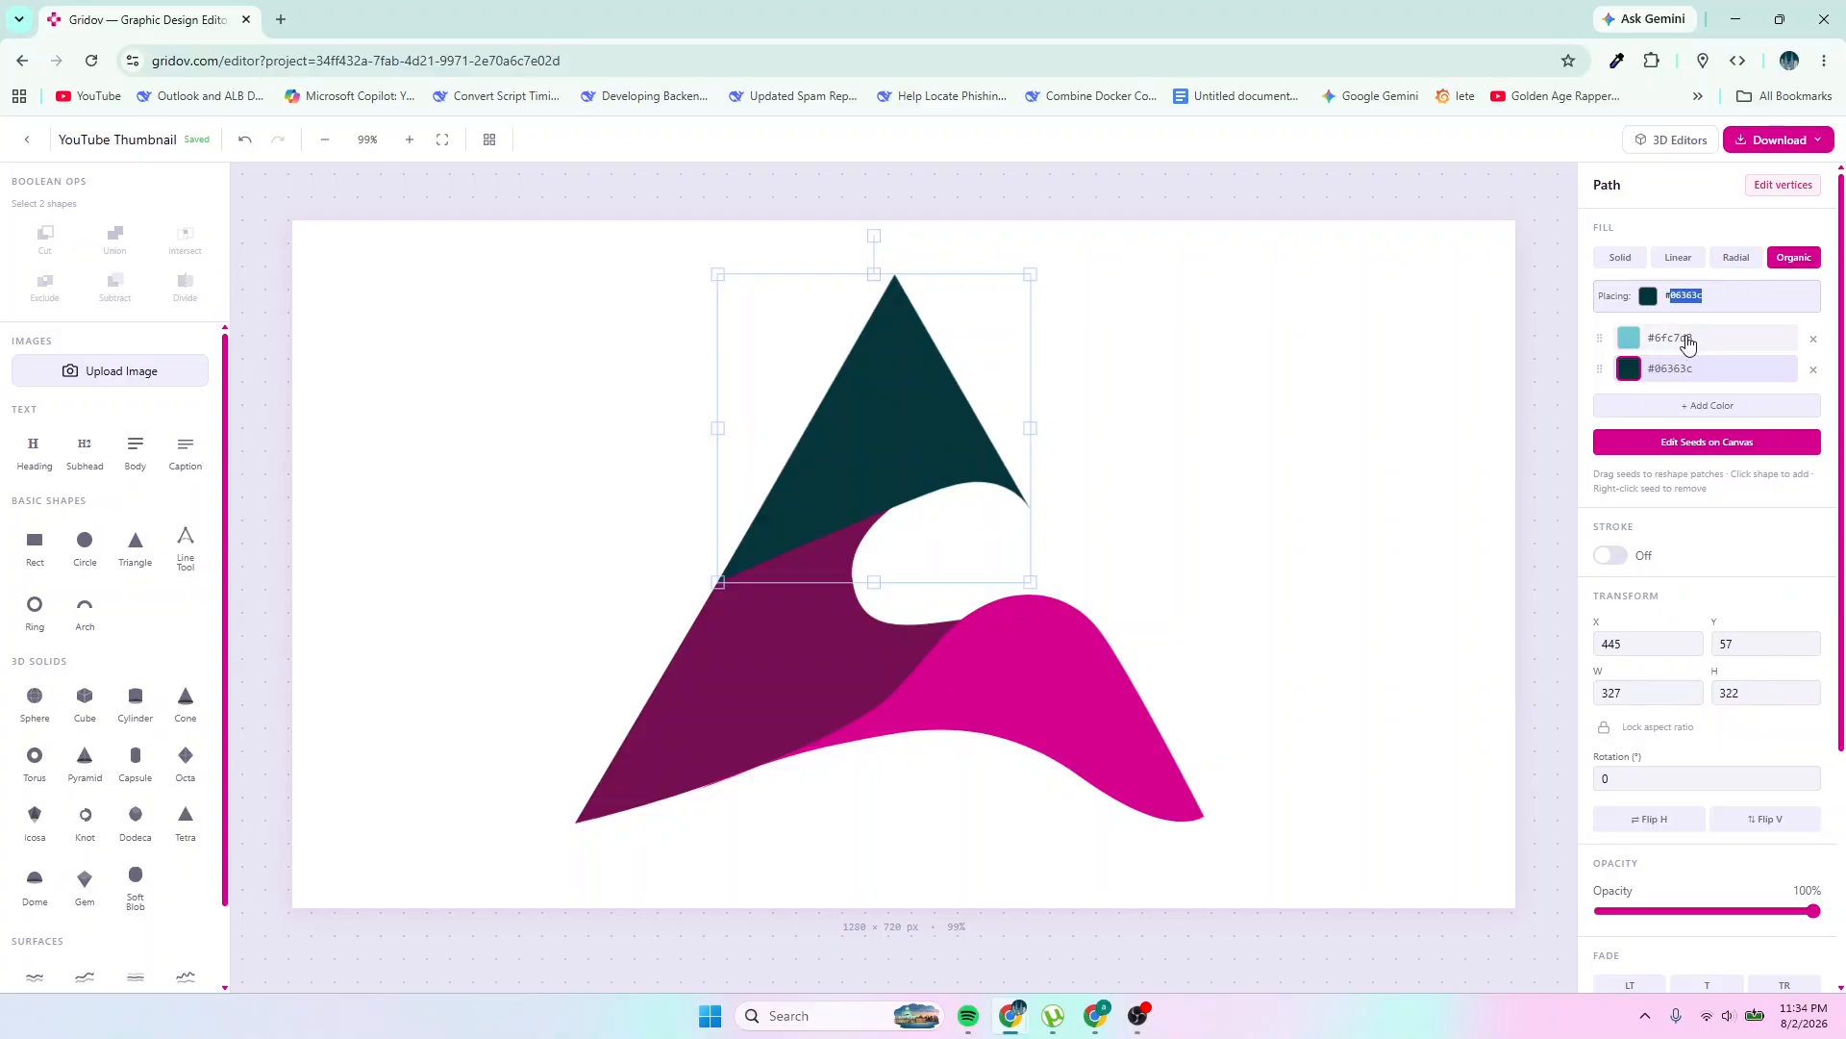
# Edit the top tier's colour seeds on the canvas and add a #6fc7d3 seed on the upper part of its left edge
pyautogui.click(1685, 444)
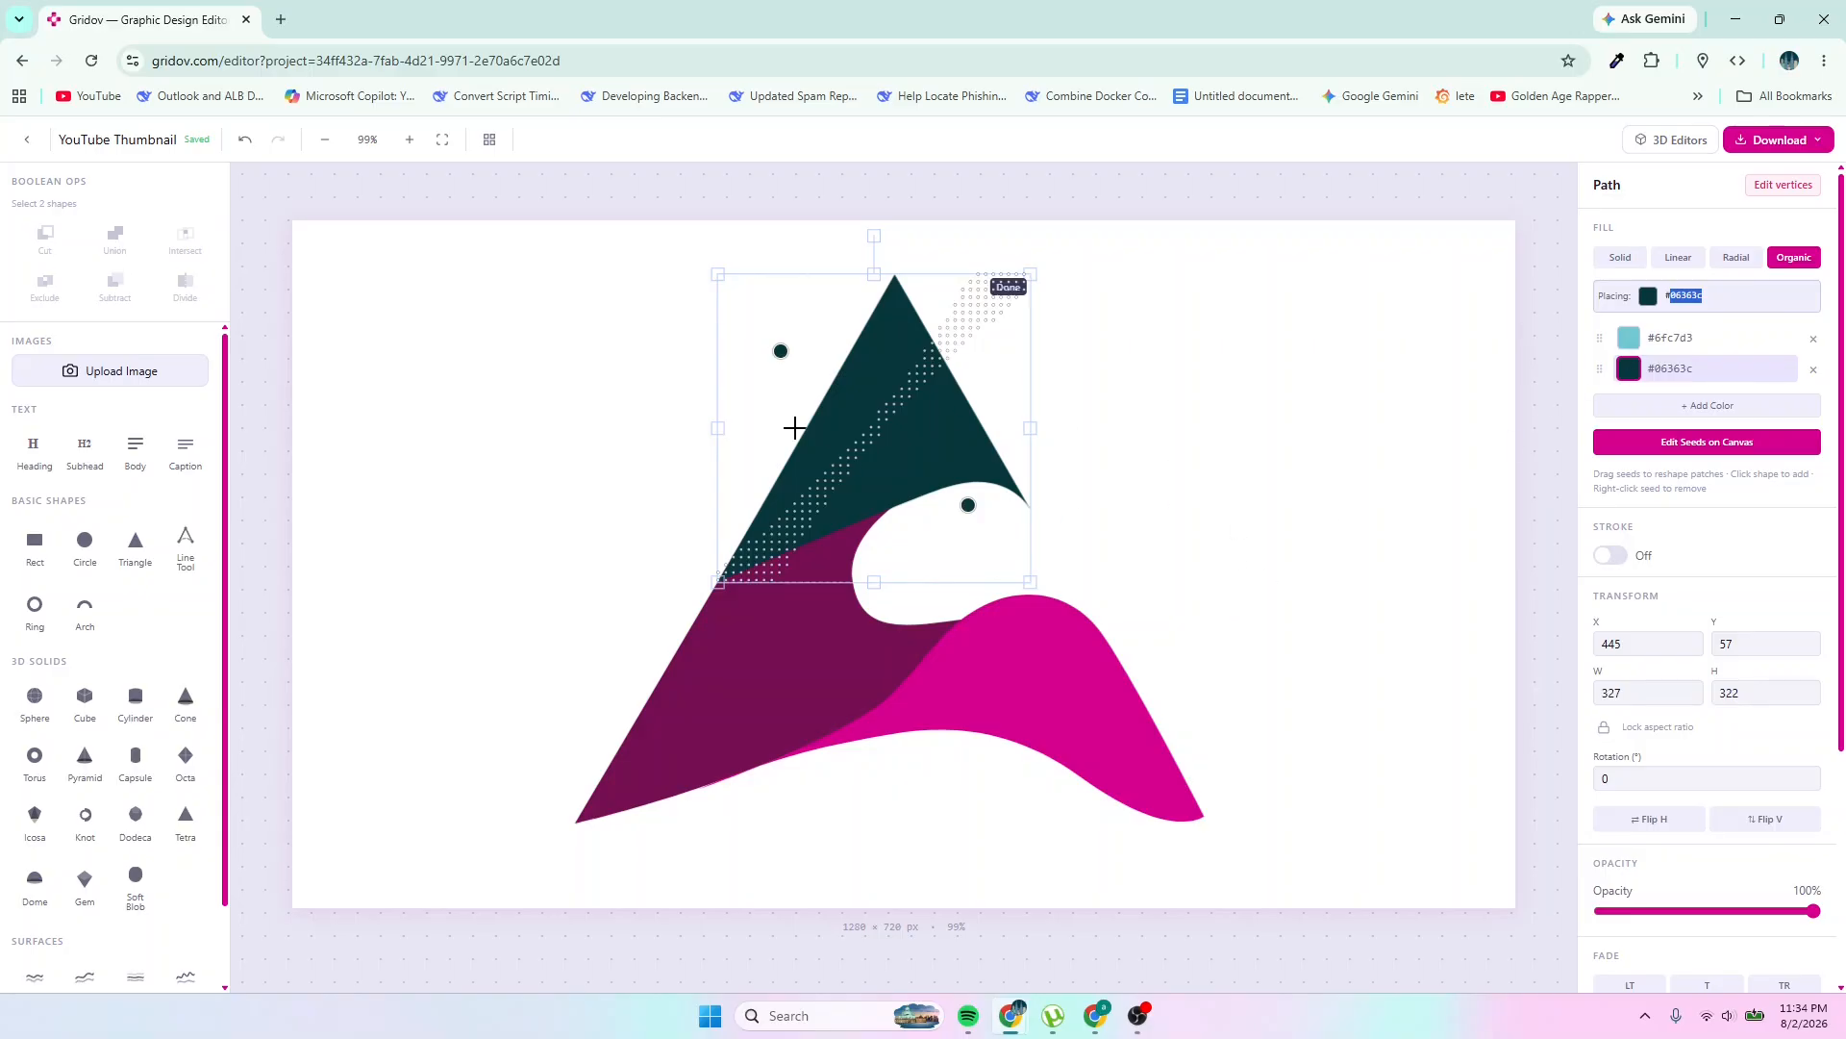
pyautogui.click(1666, 340)
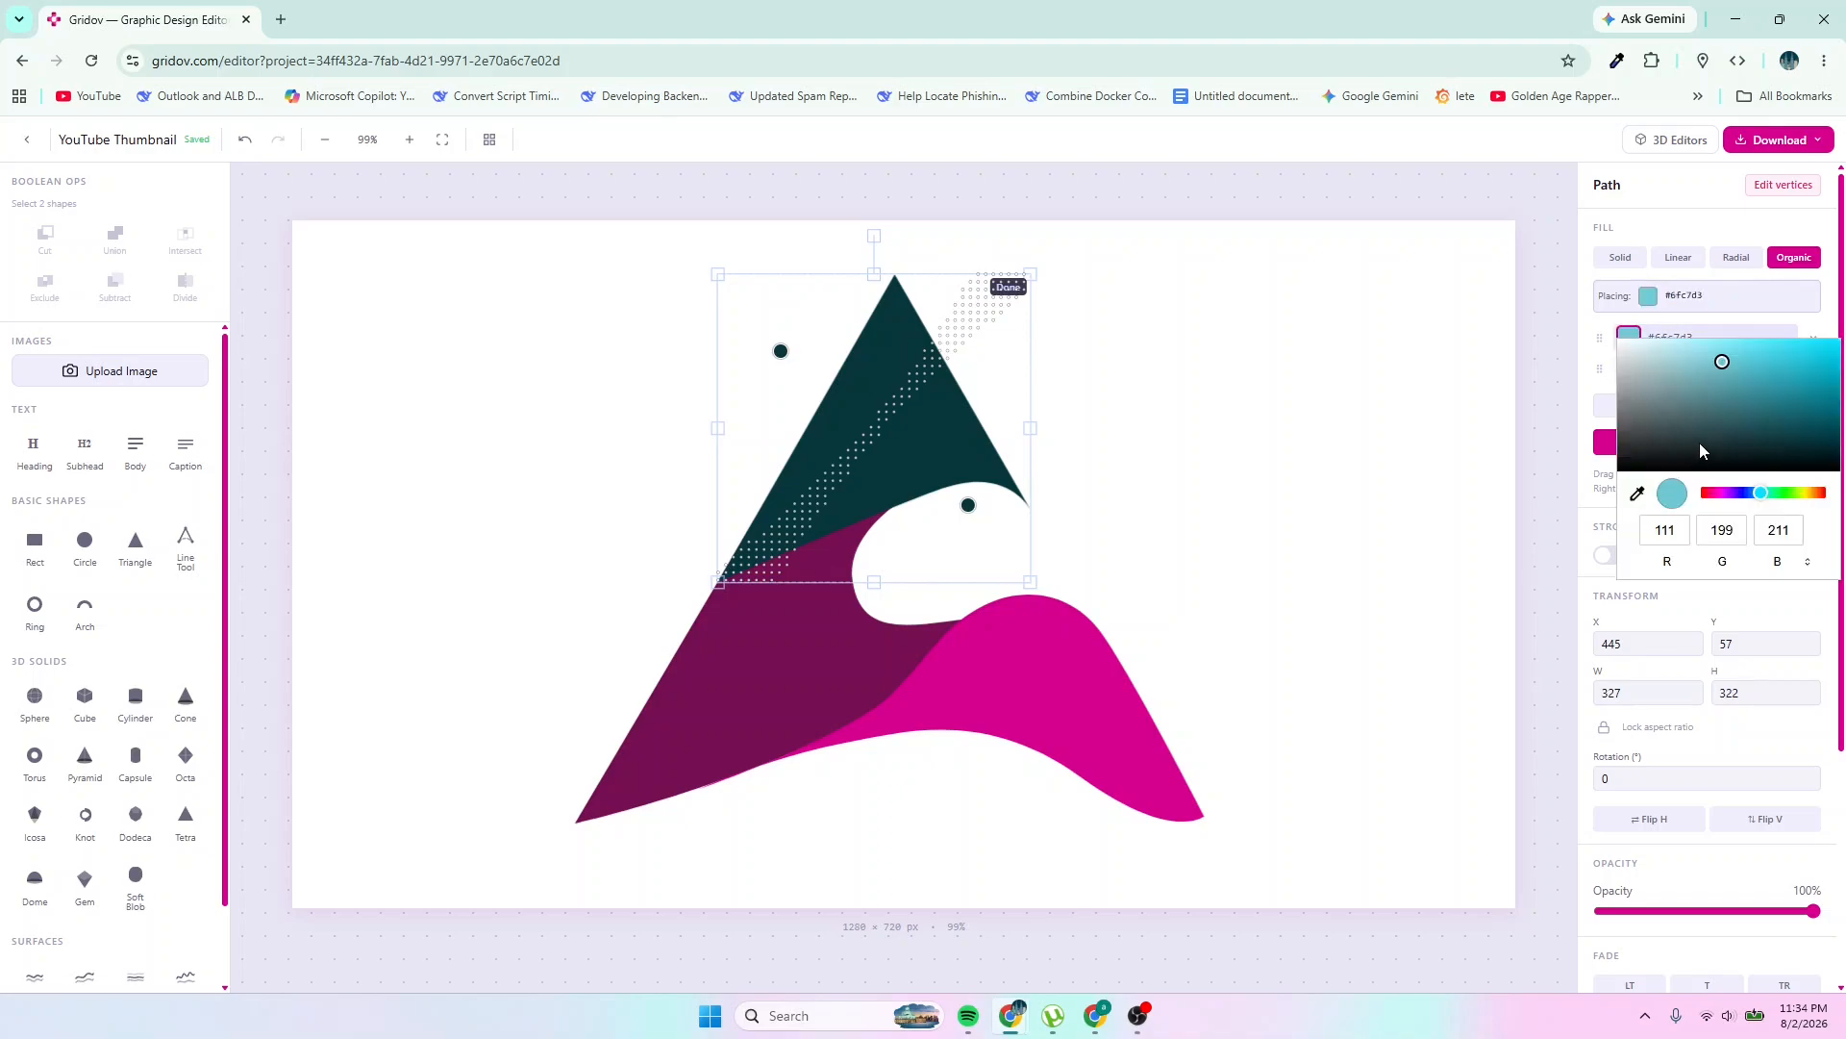
pyautogui.click(1694, 329)
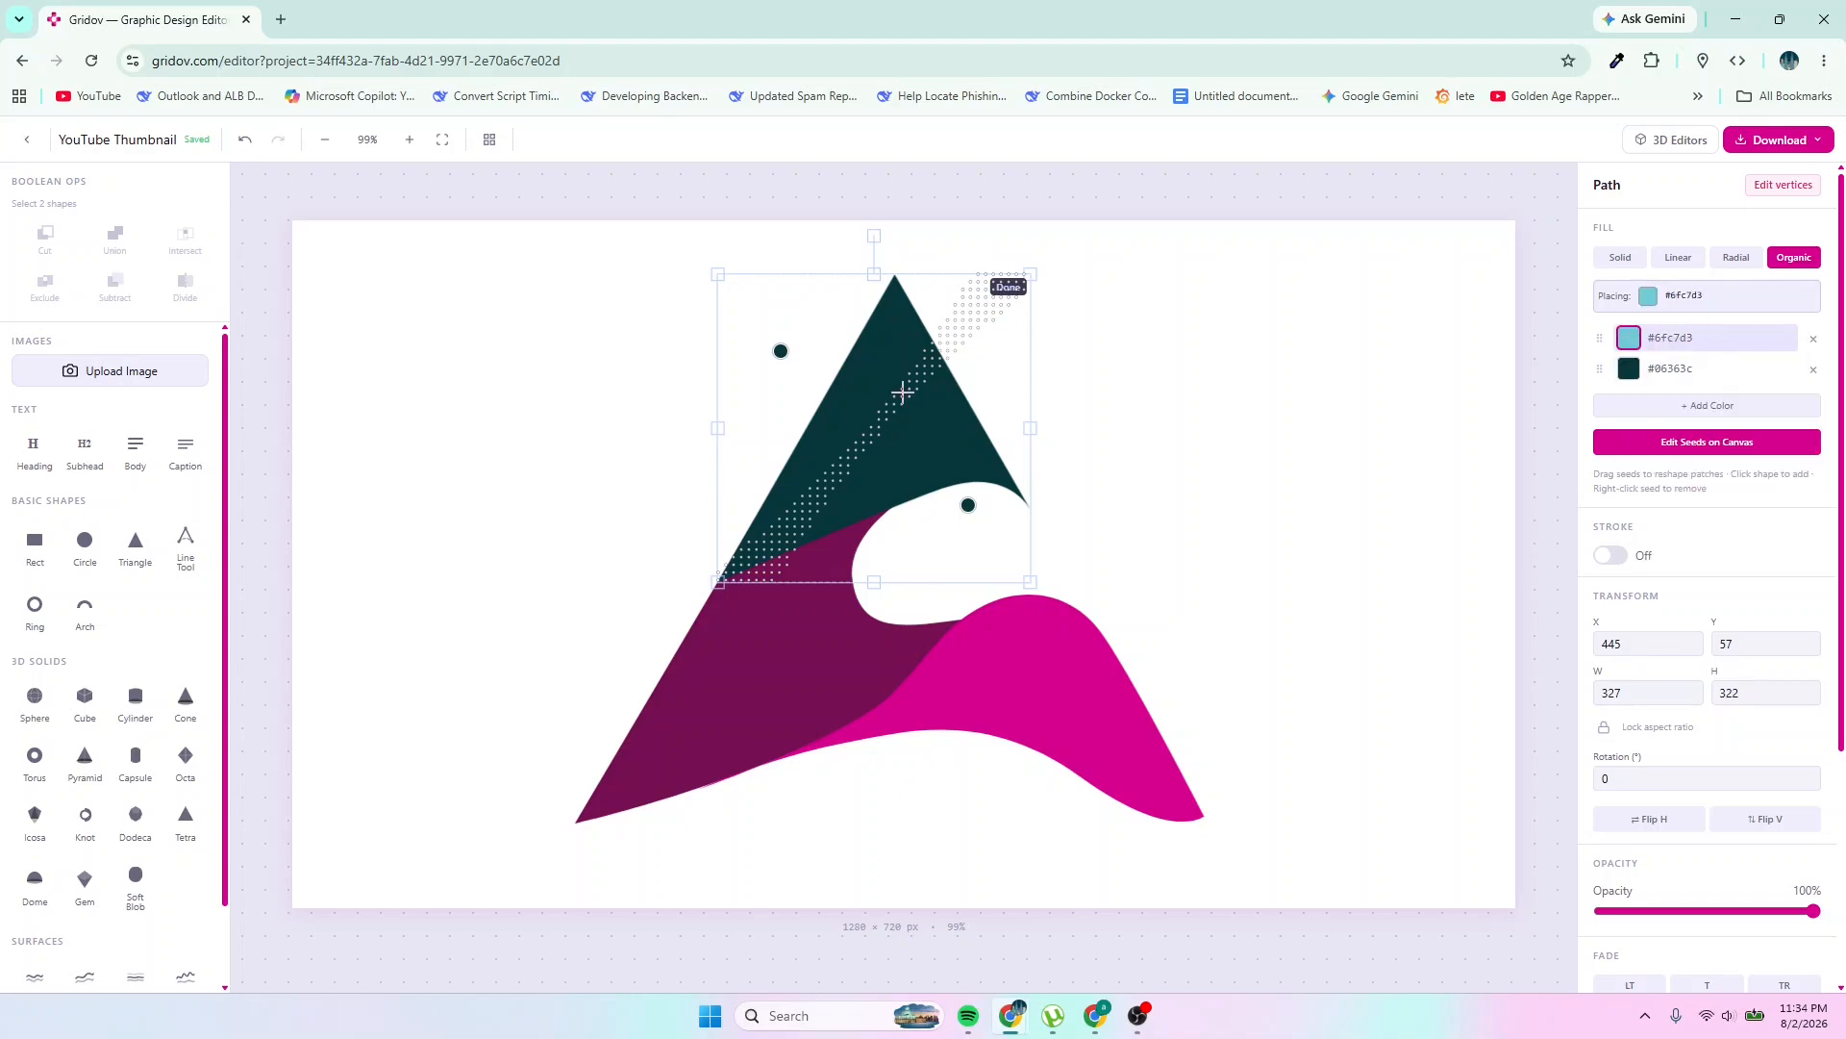
pyautogui.click(856, 367)
pyautogui.moveTo(856, 367); pyautogui.dragTo(842, 382)
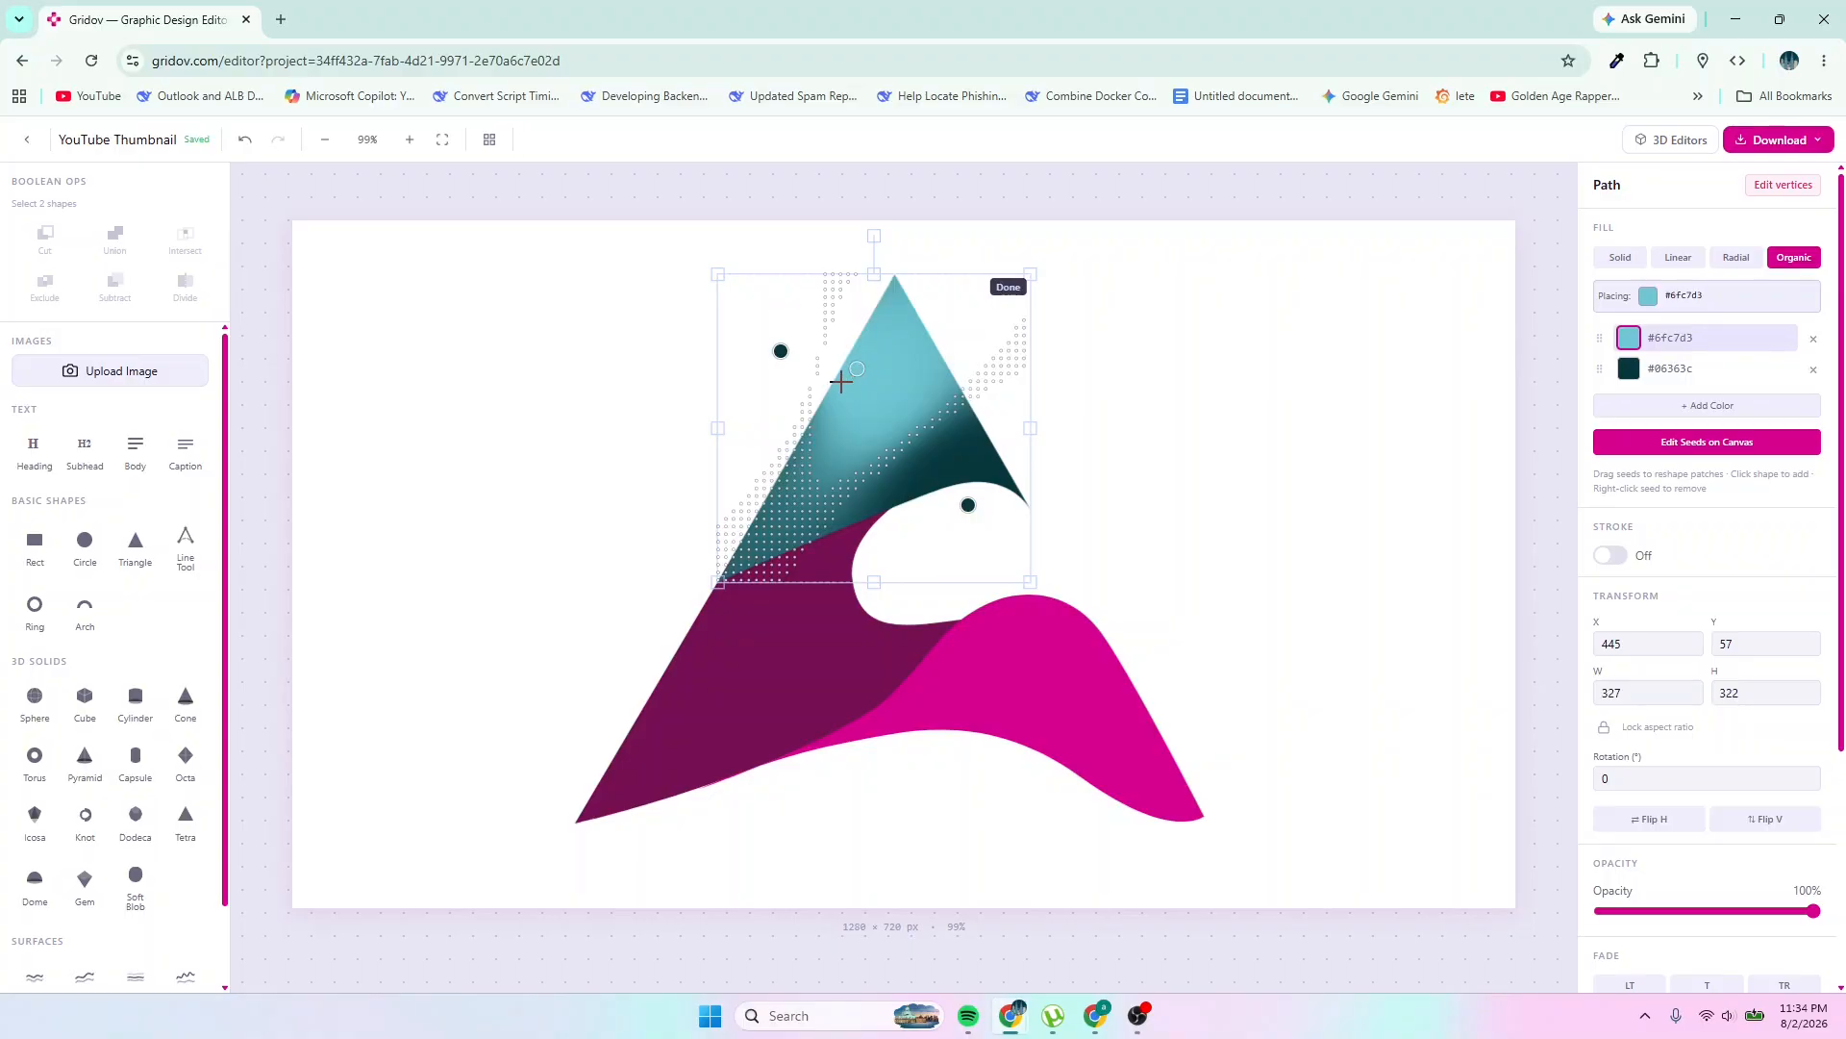
# Replace the dark seed outside the top tier's left edge with a #6fc7d3 seed placed slightly lower
pyautogui.rightClick(842, 381)
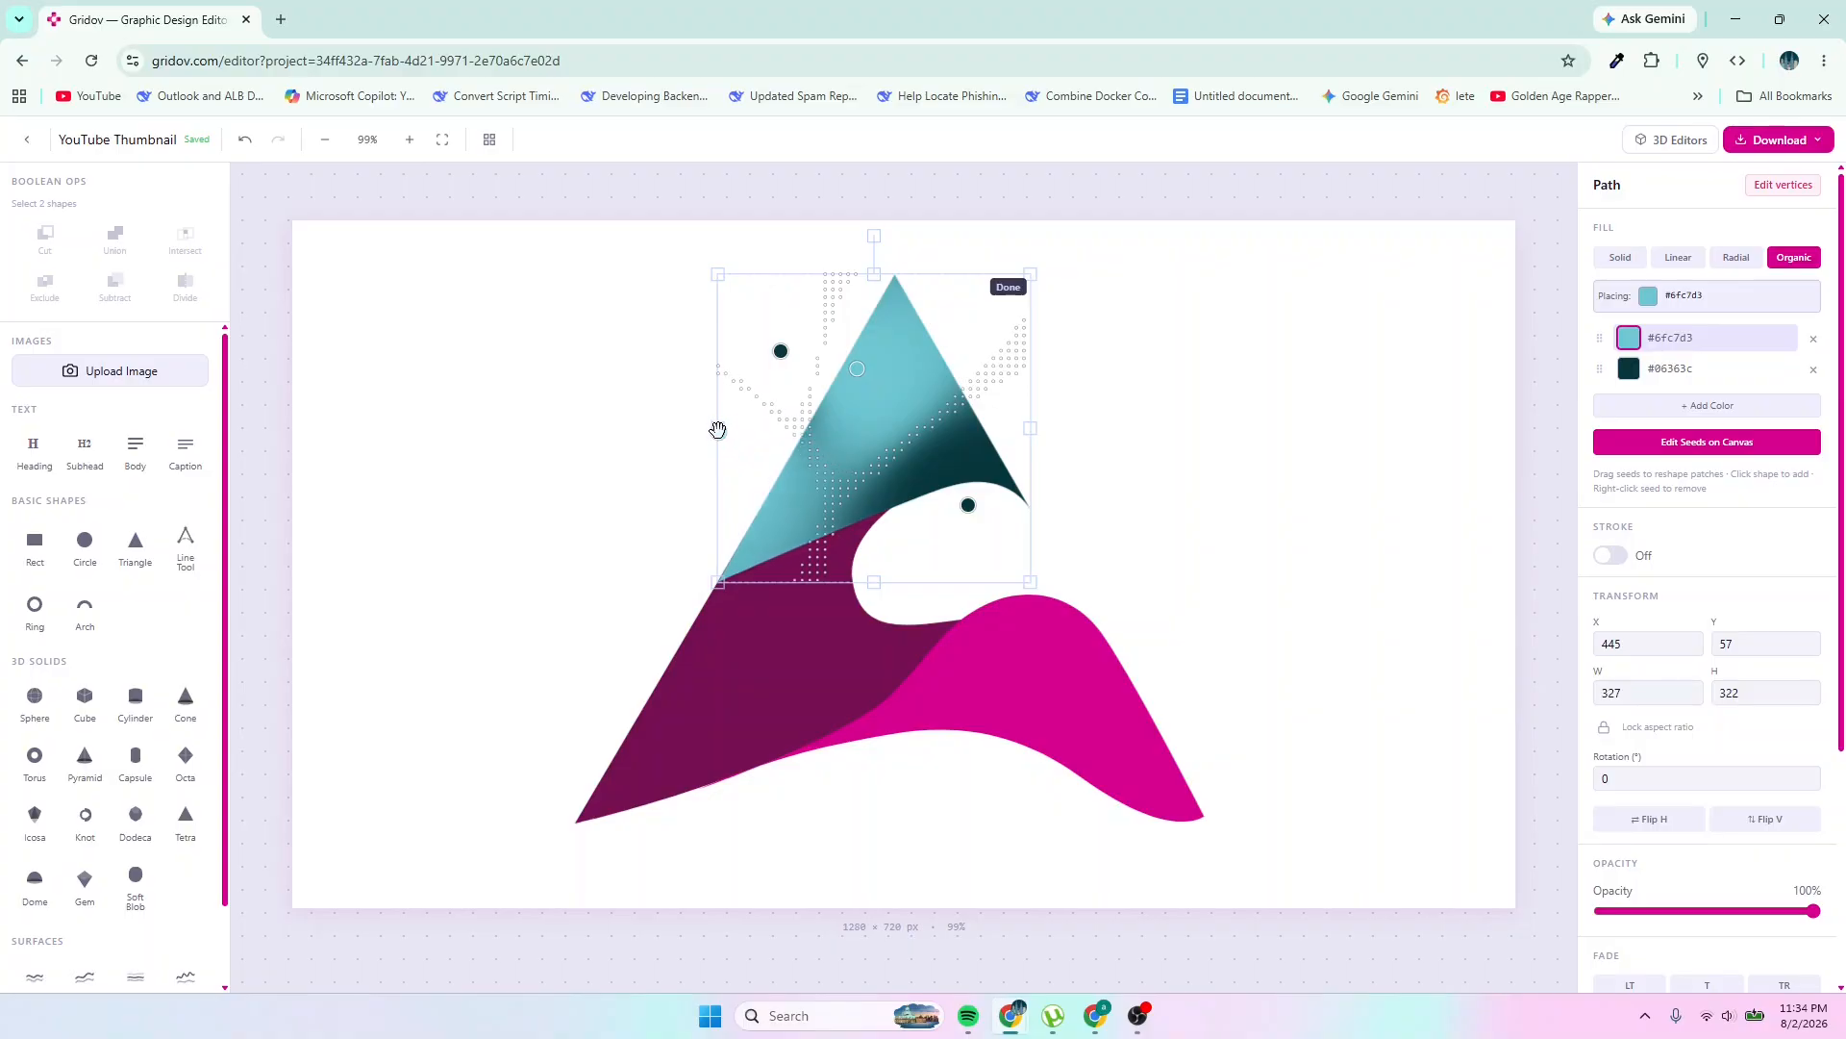
pyautogui.click(744, 395)
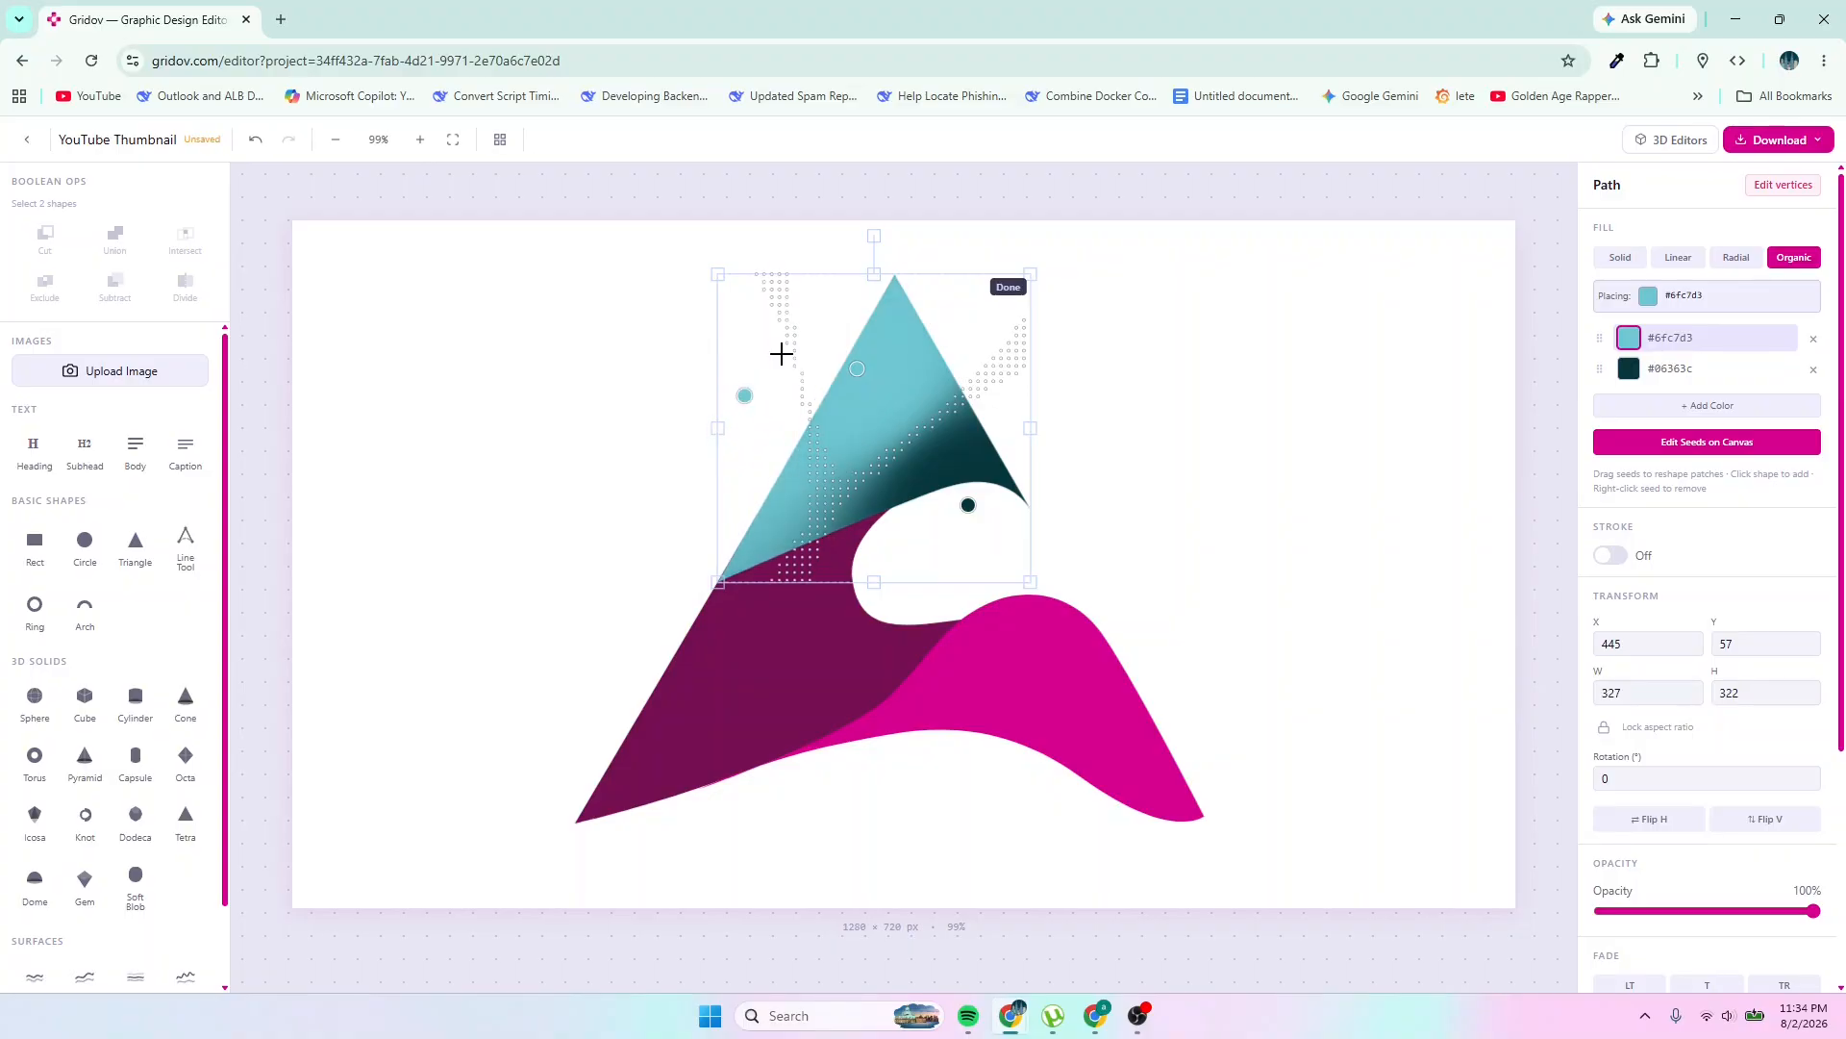
pyautogui.moveTo(746, 395); pyautogui.dragTo(755, 427)
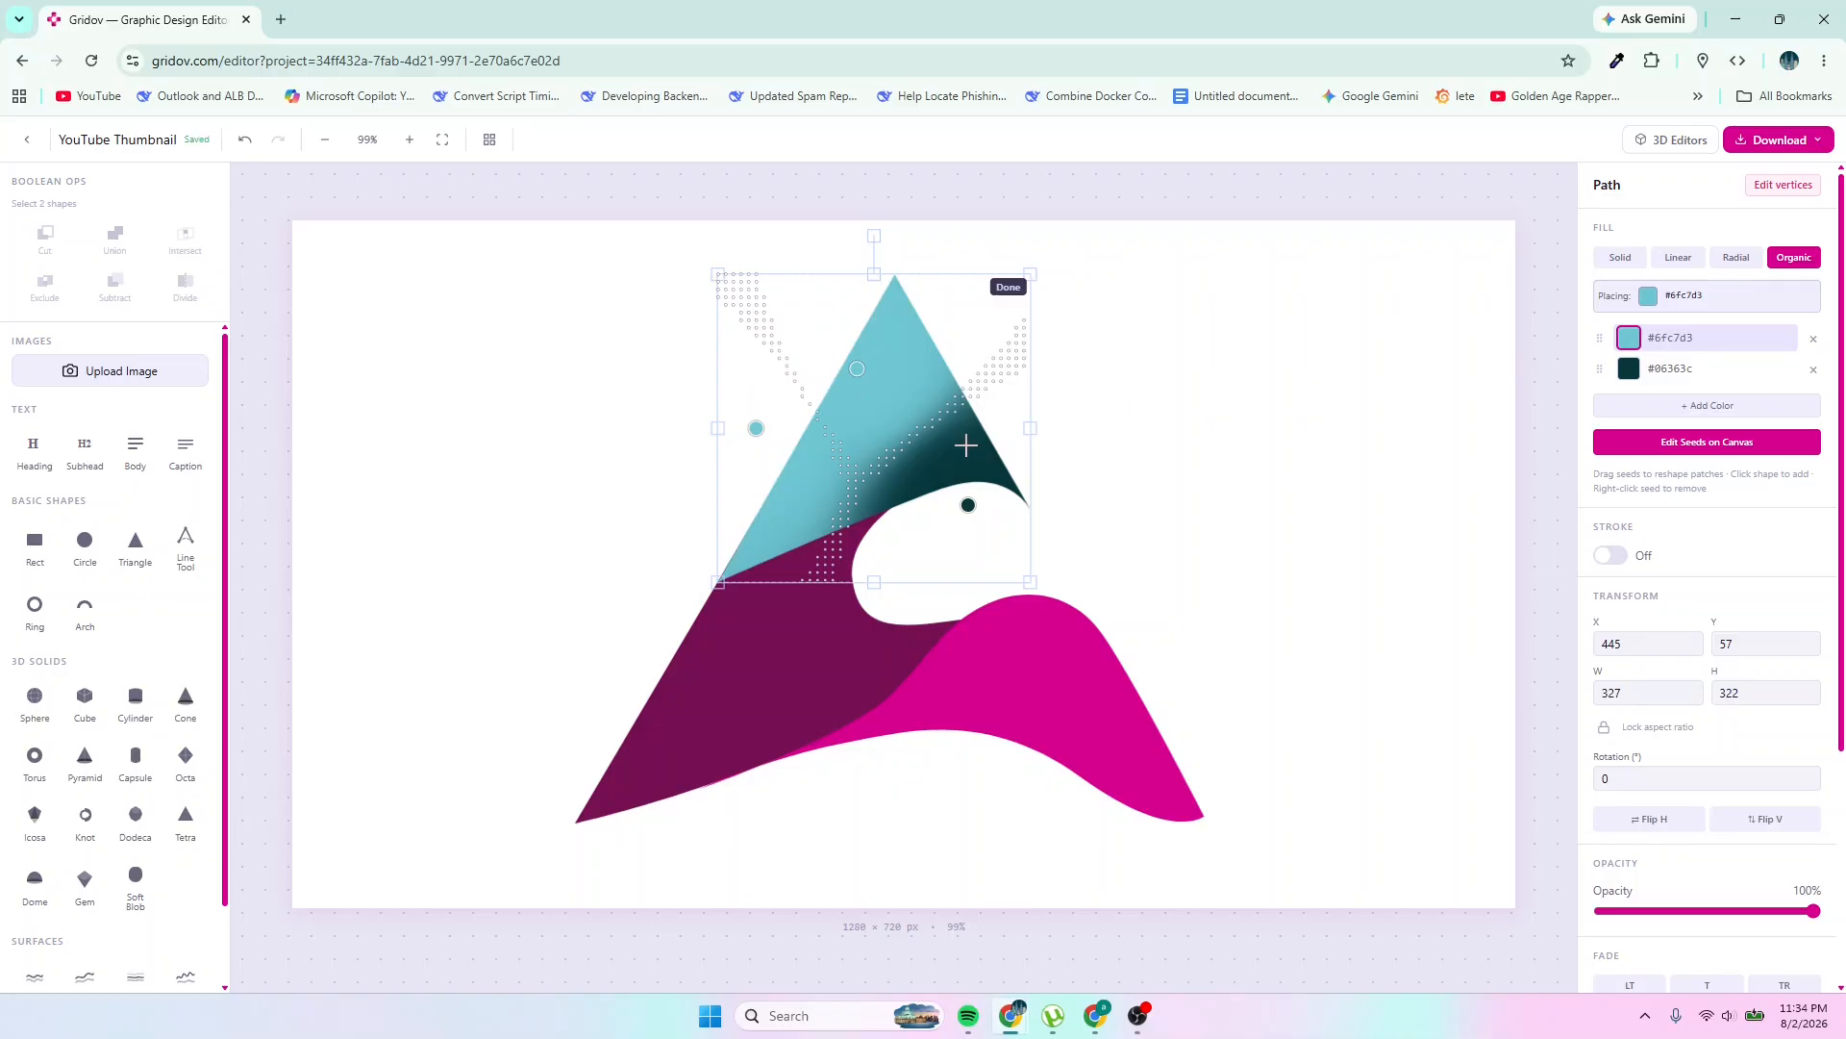
pyautogui.click(964, 442)
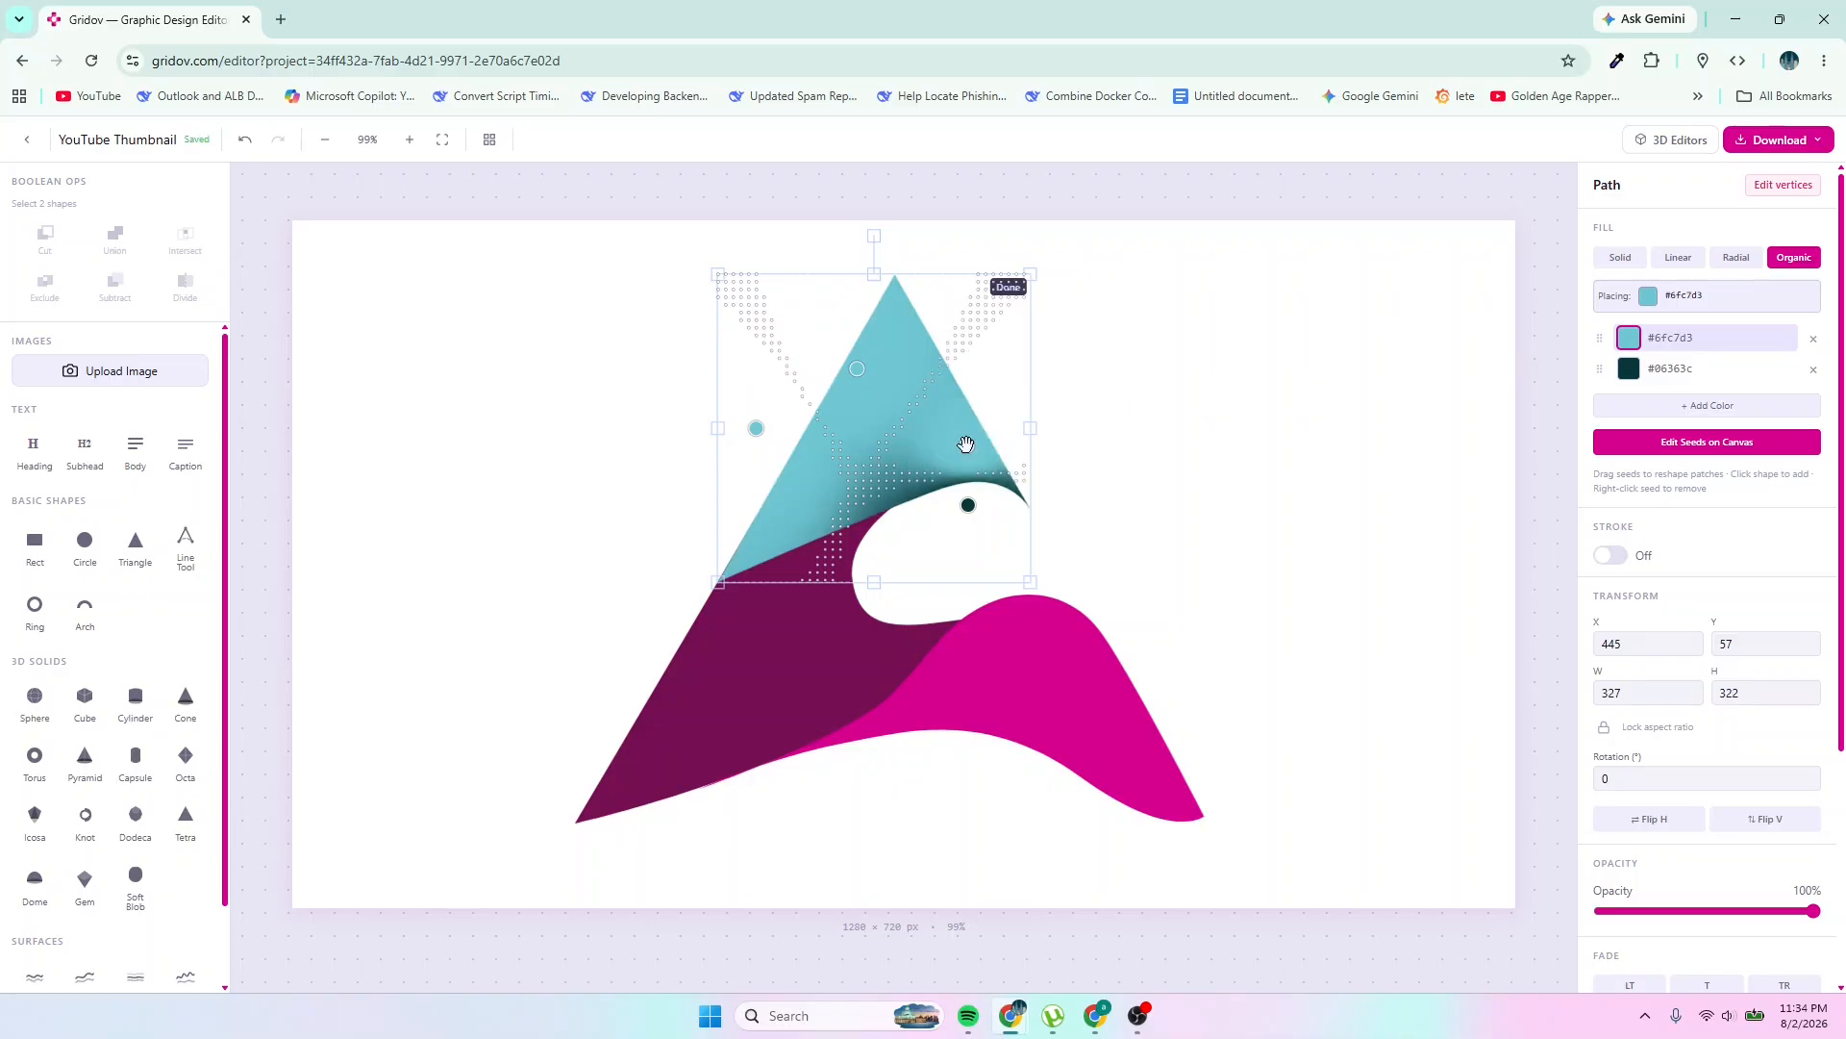
pyautogui.rightClick(965, 443)
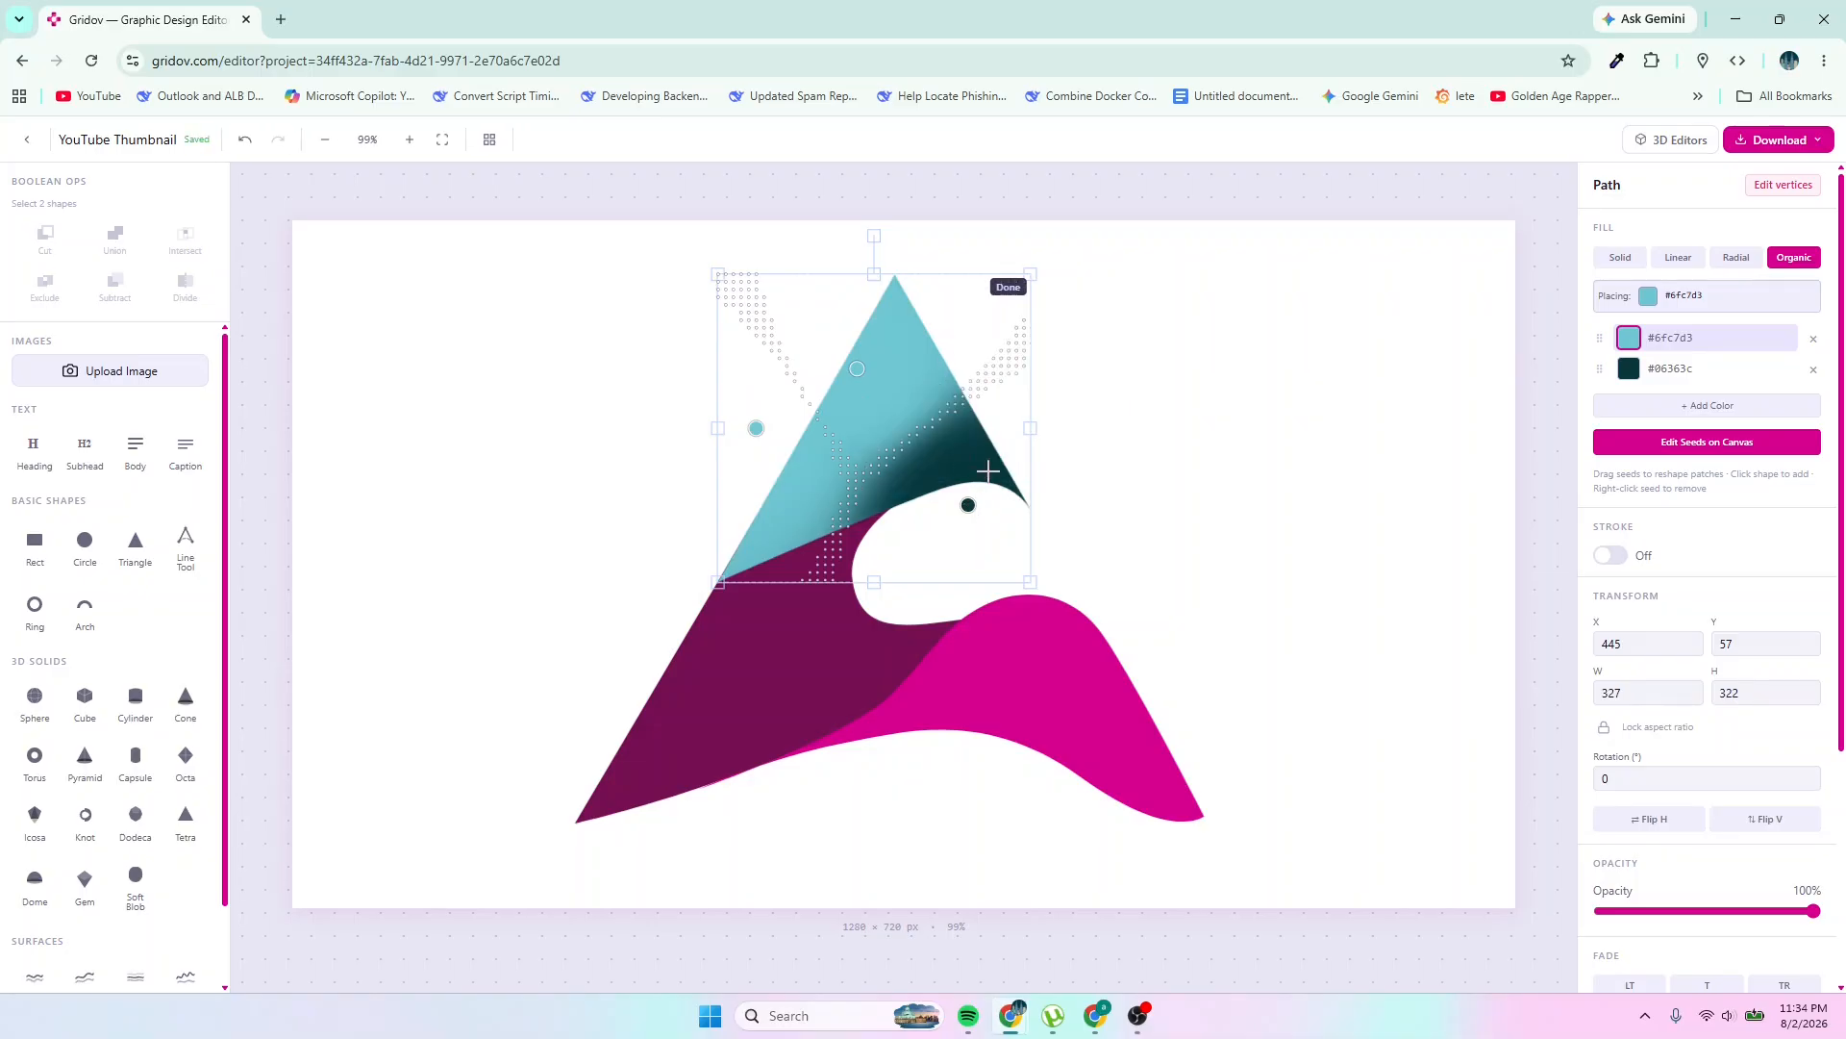
pyautogui.click(988, 471)
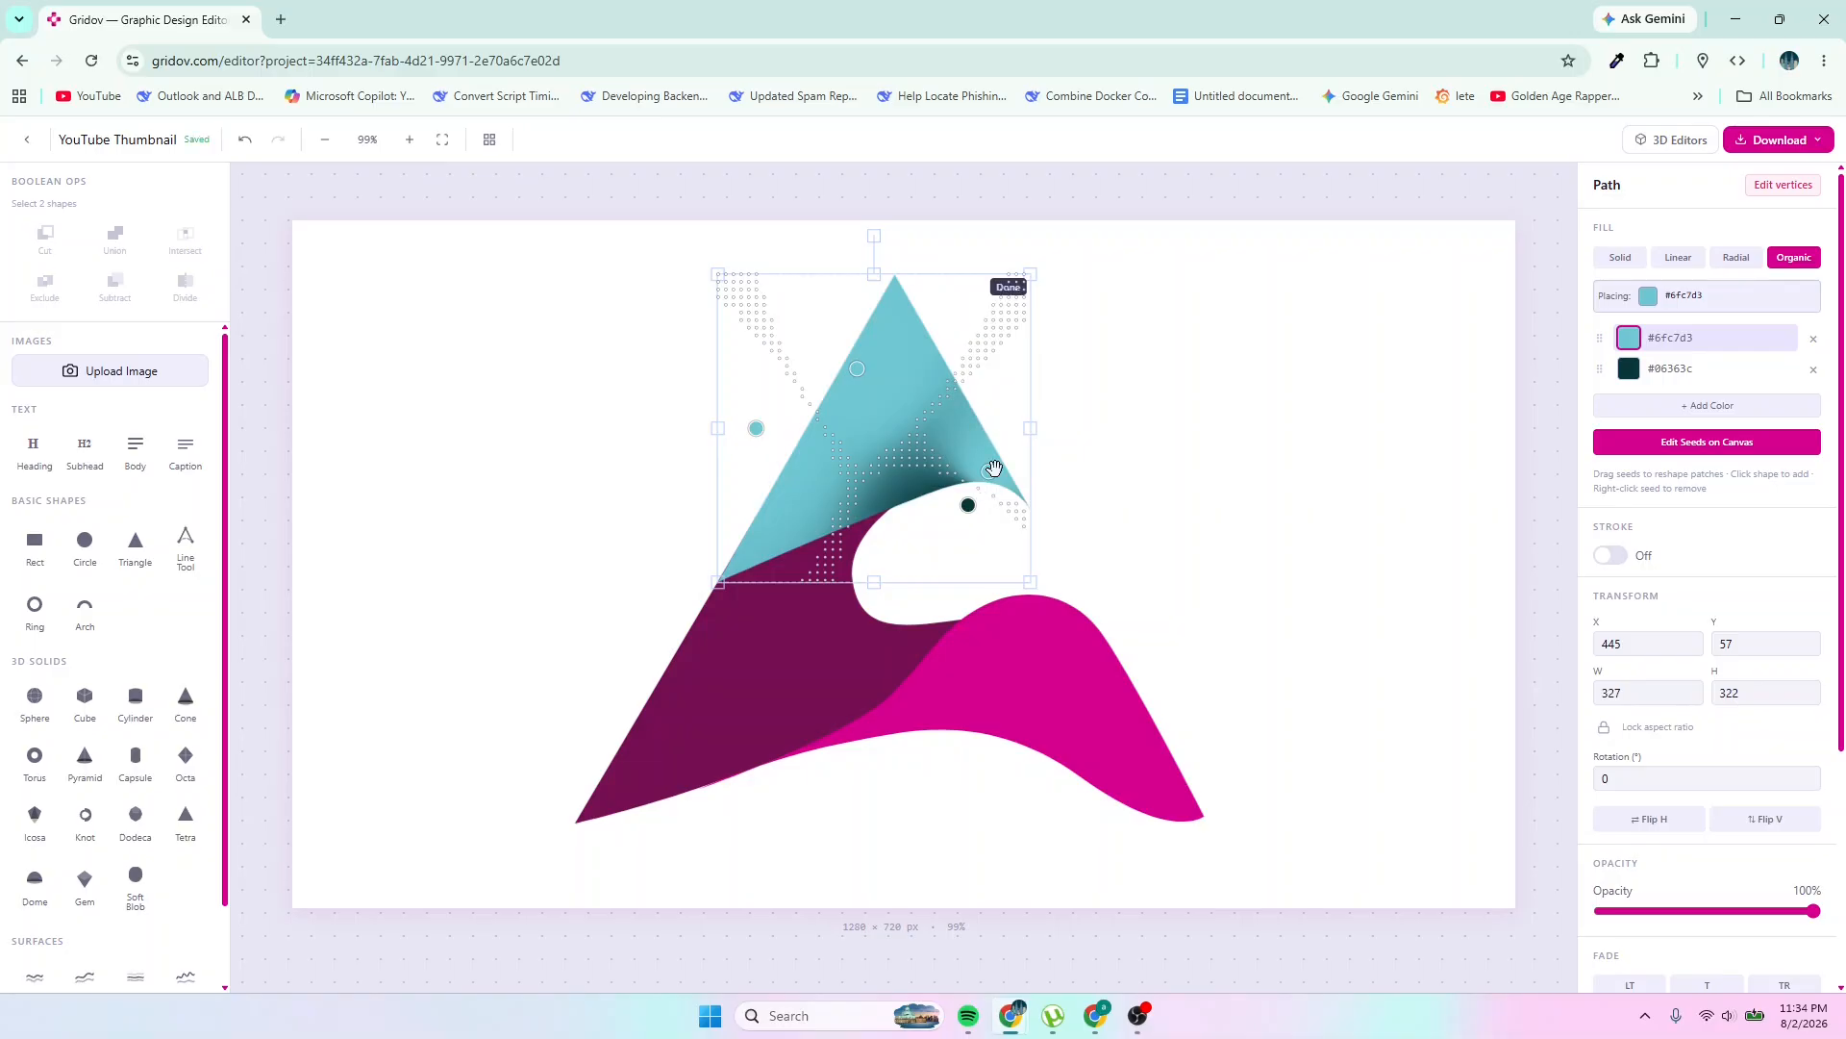
pyautogui.rightClick(990, 473)
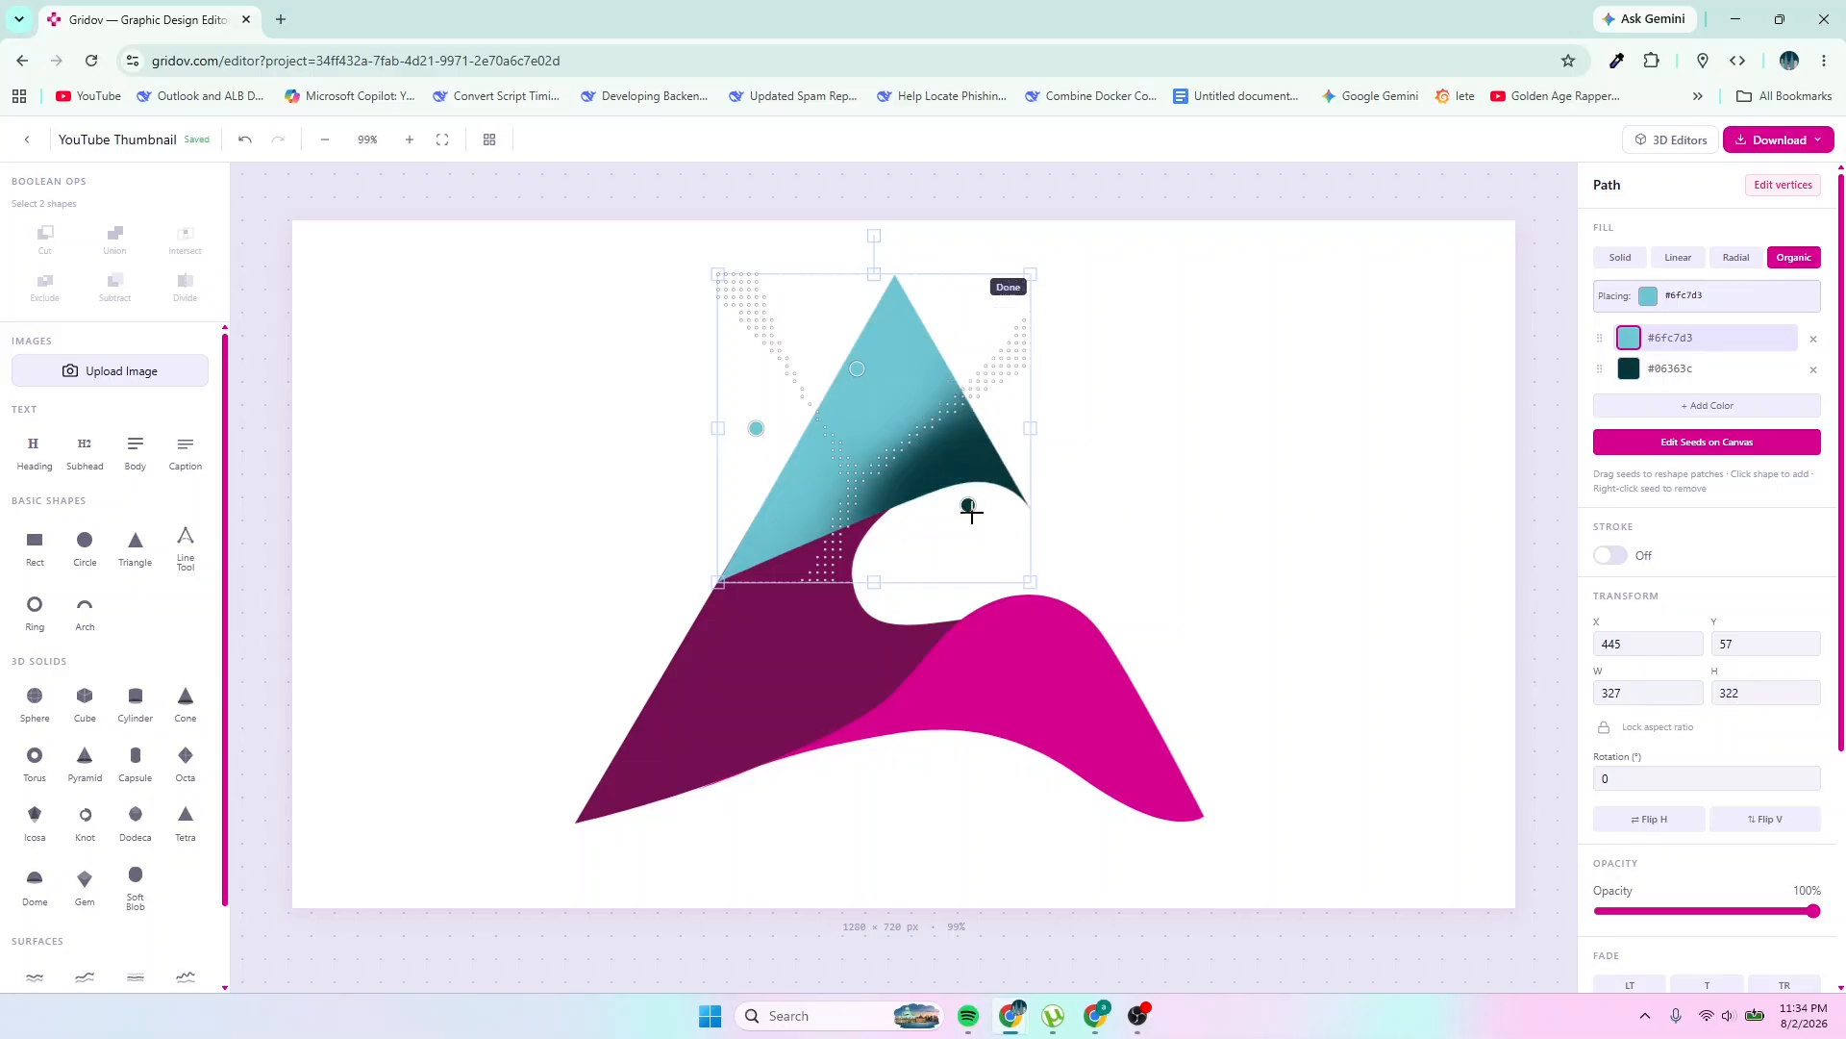
# Move the remaining dark seed from the cutout up to just outside the top tier's right edge, and finish editing the seeds
pyautogui.moveTo(967, 507); pyautogui.dragTo(1023, 362)
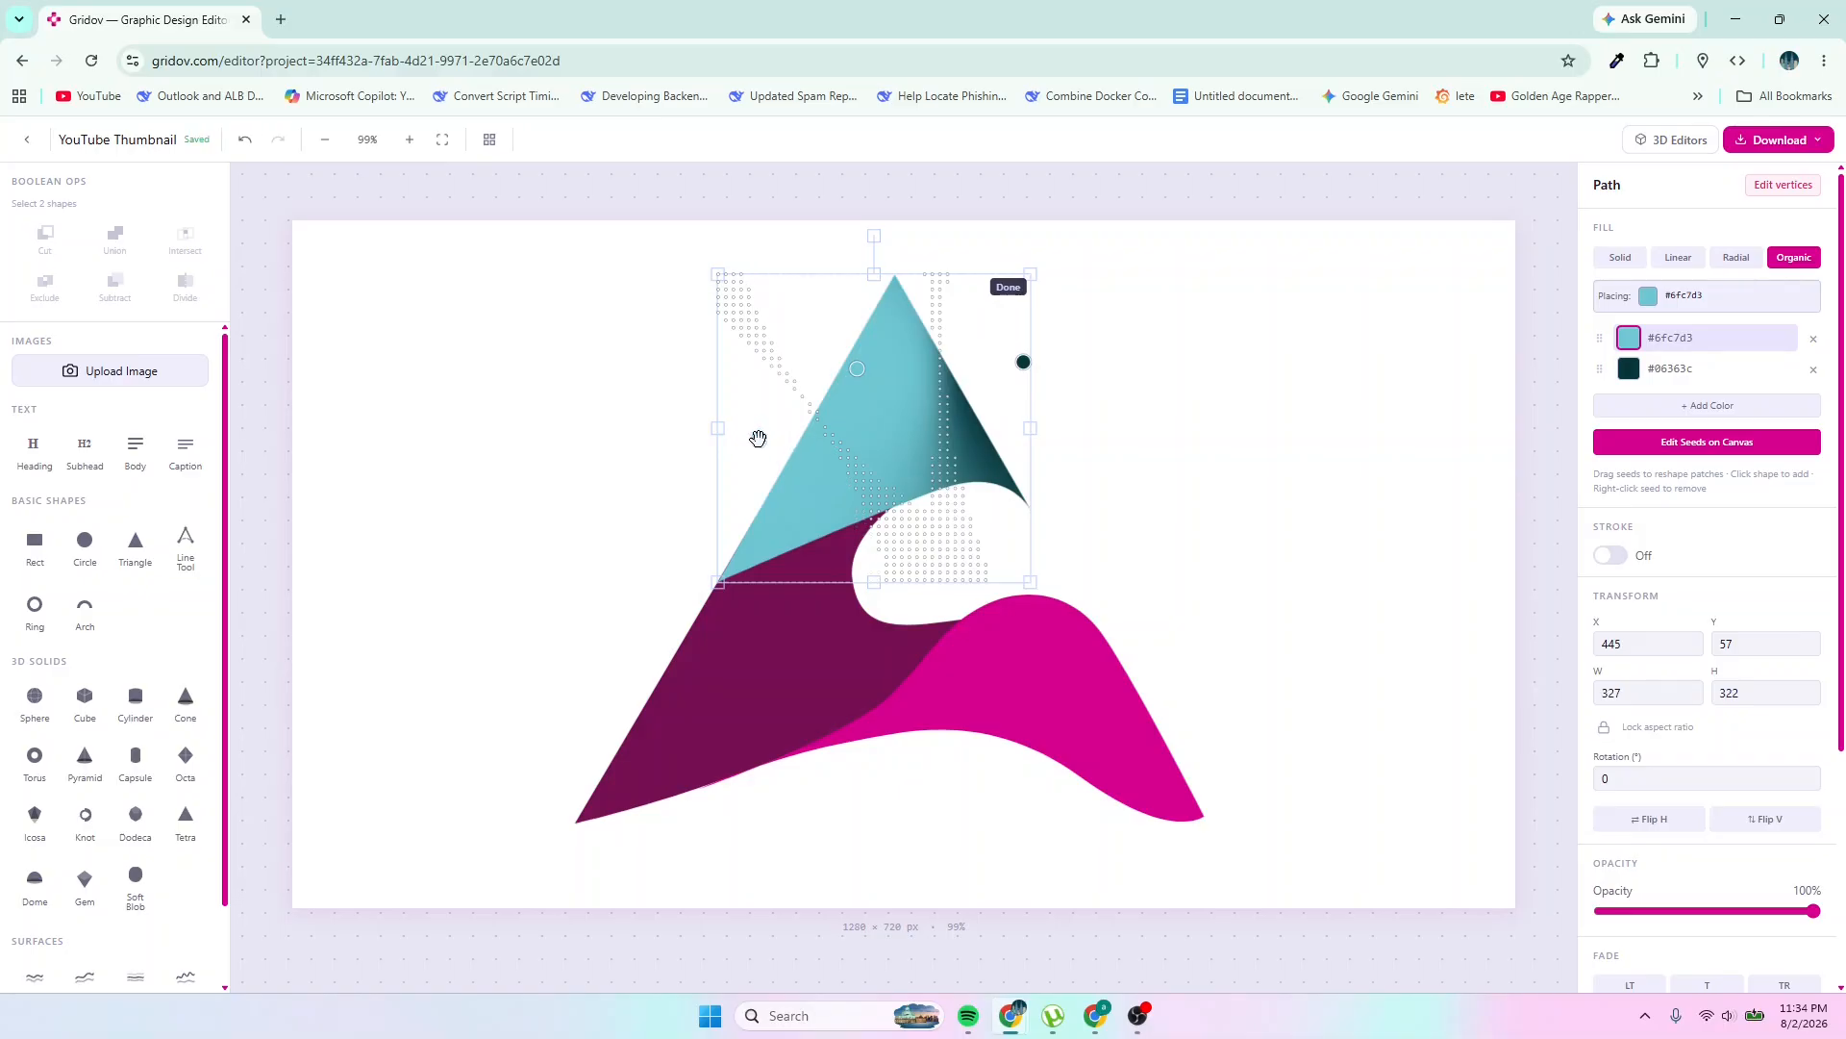
pyautogui.click(1650, 441)
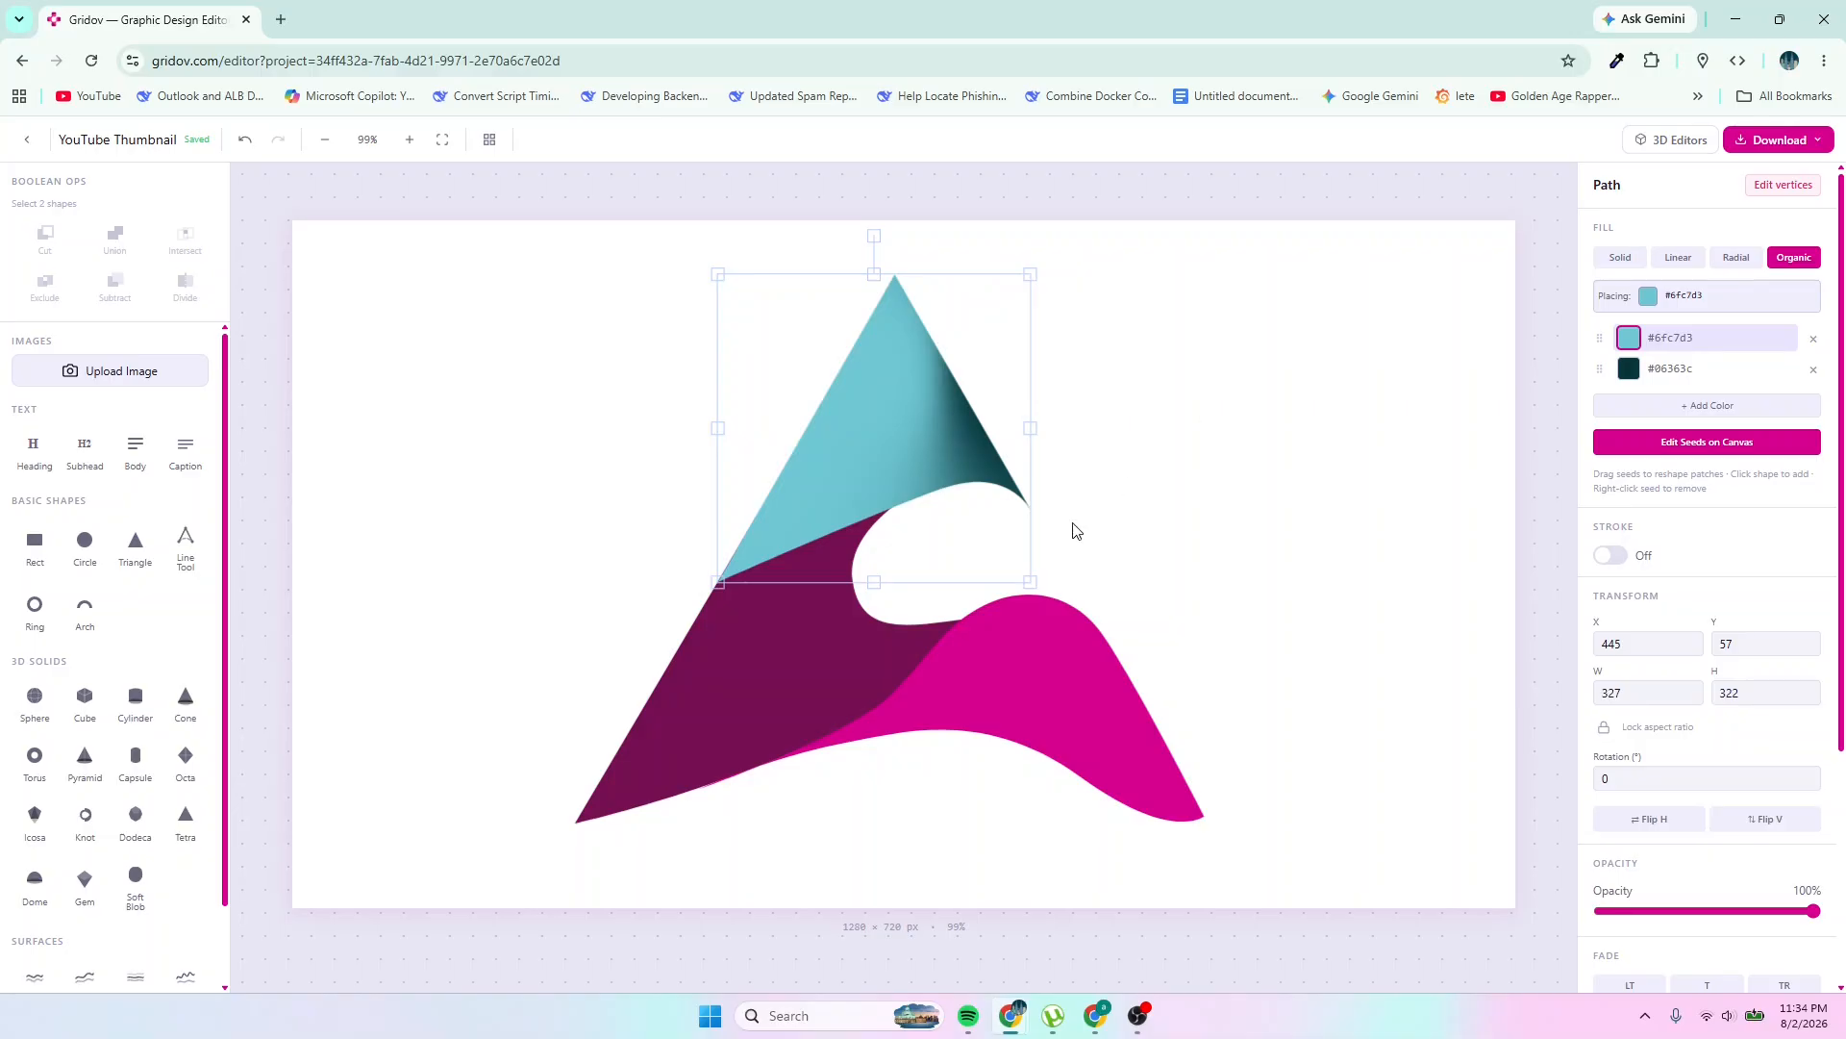
# Change the dark purple middle tier's fill from solid to Organic
pyautogui.click(764, 676)
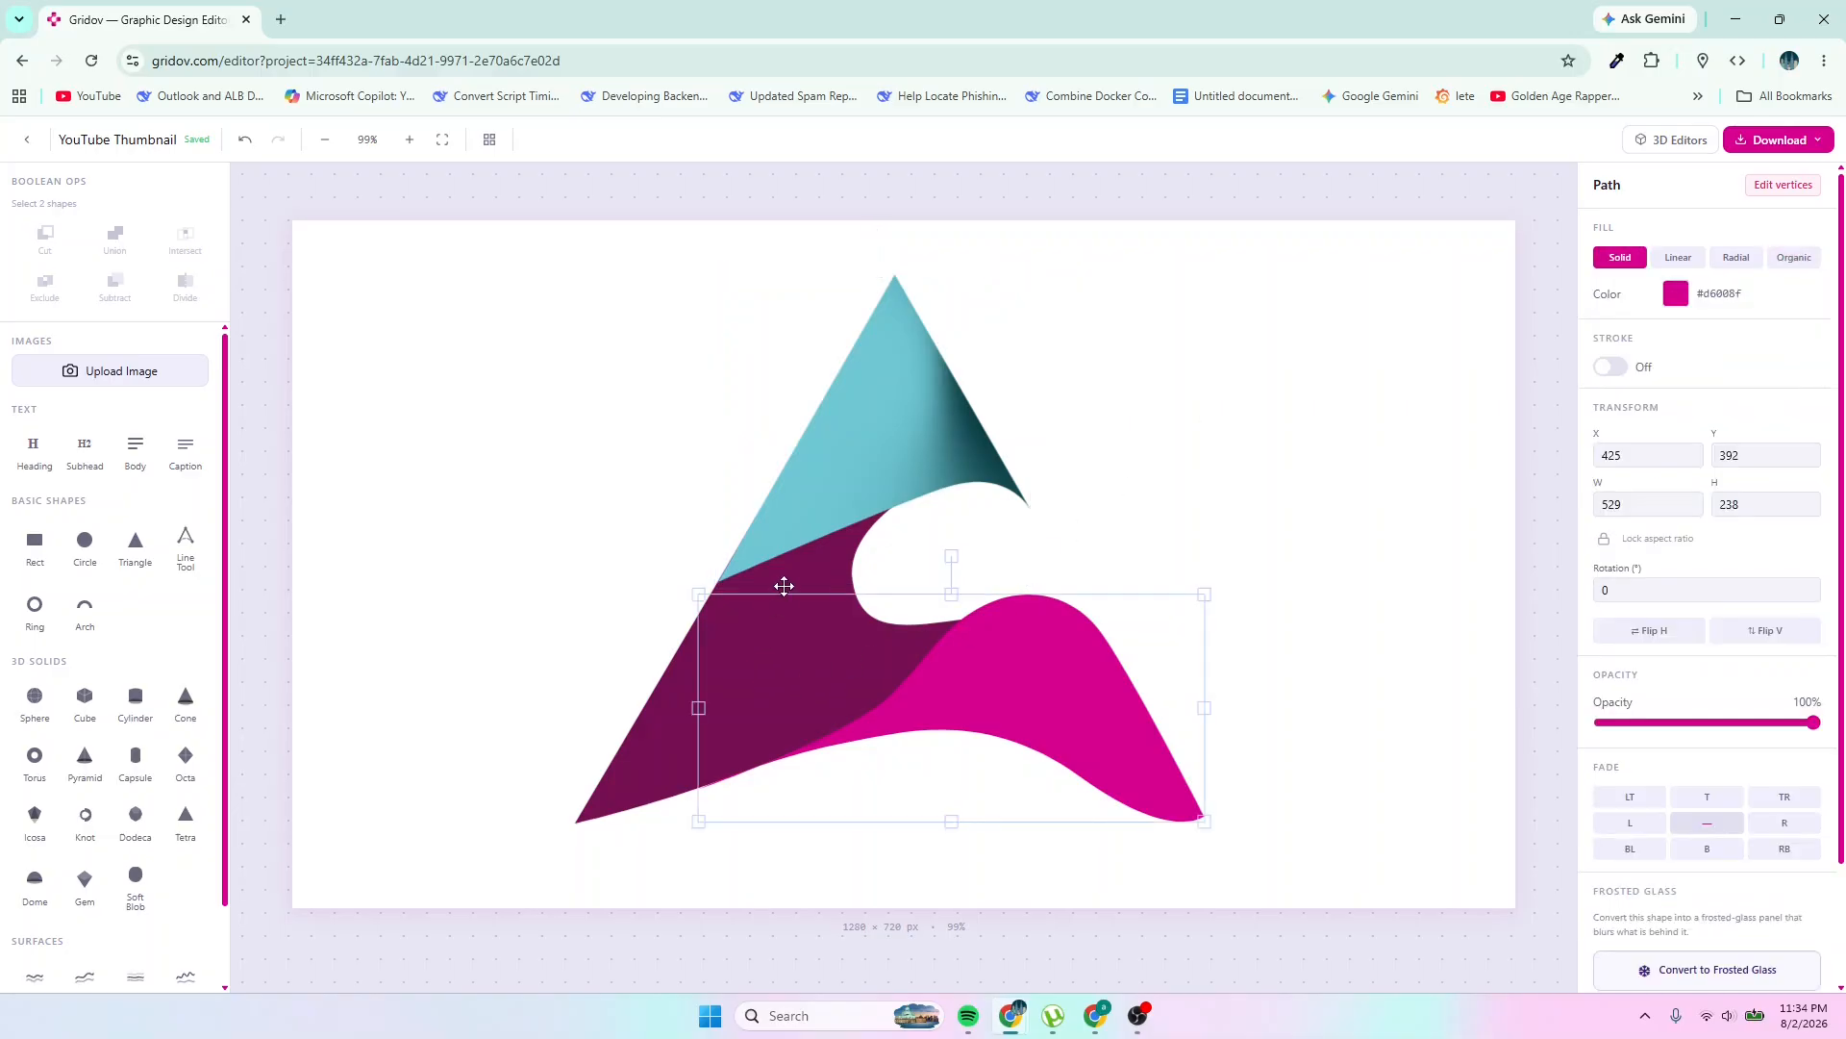
pyautogui.click(781, 583)
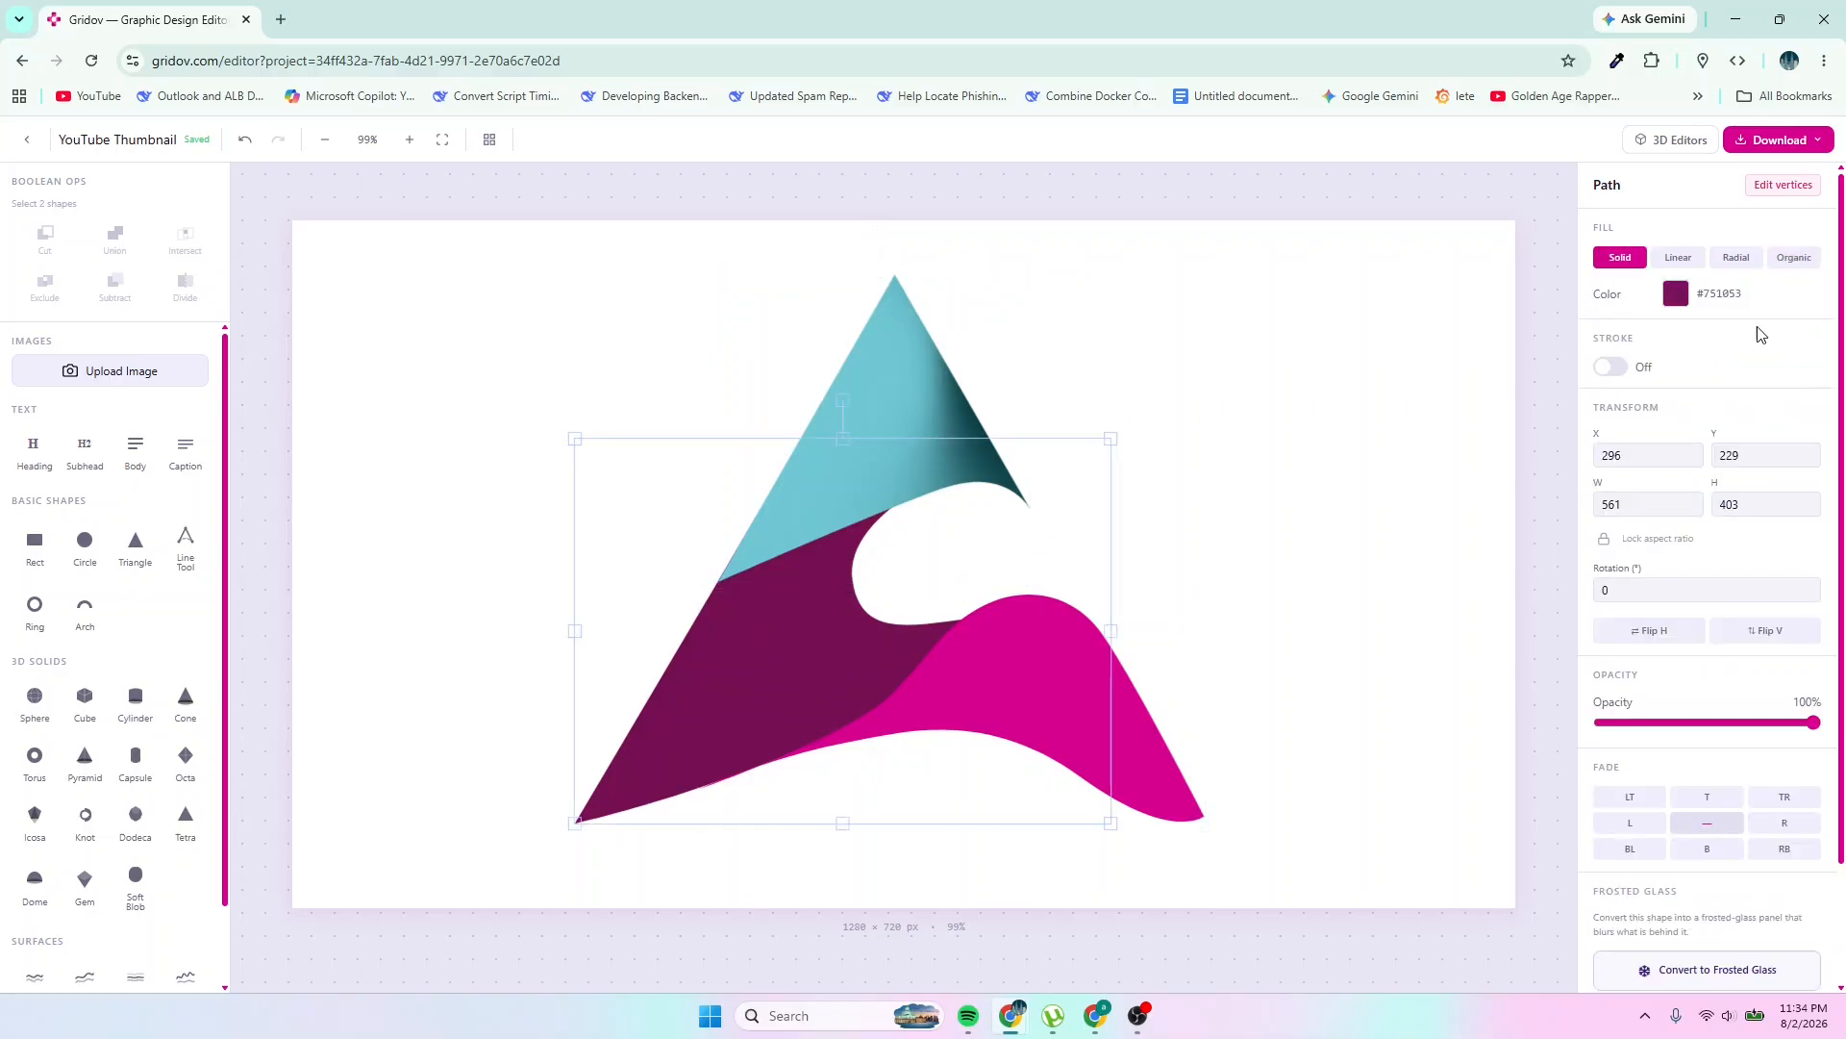
pyautogui.click(1793, 258)
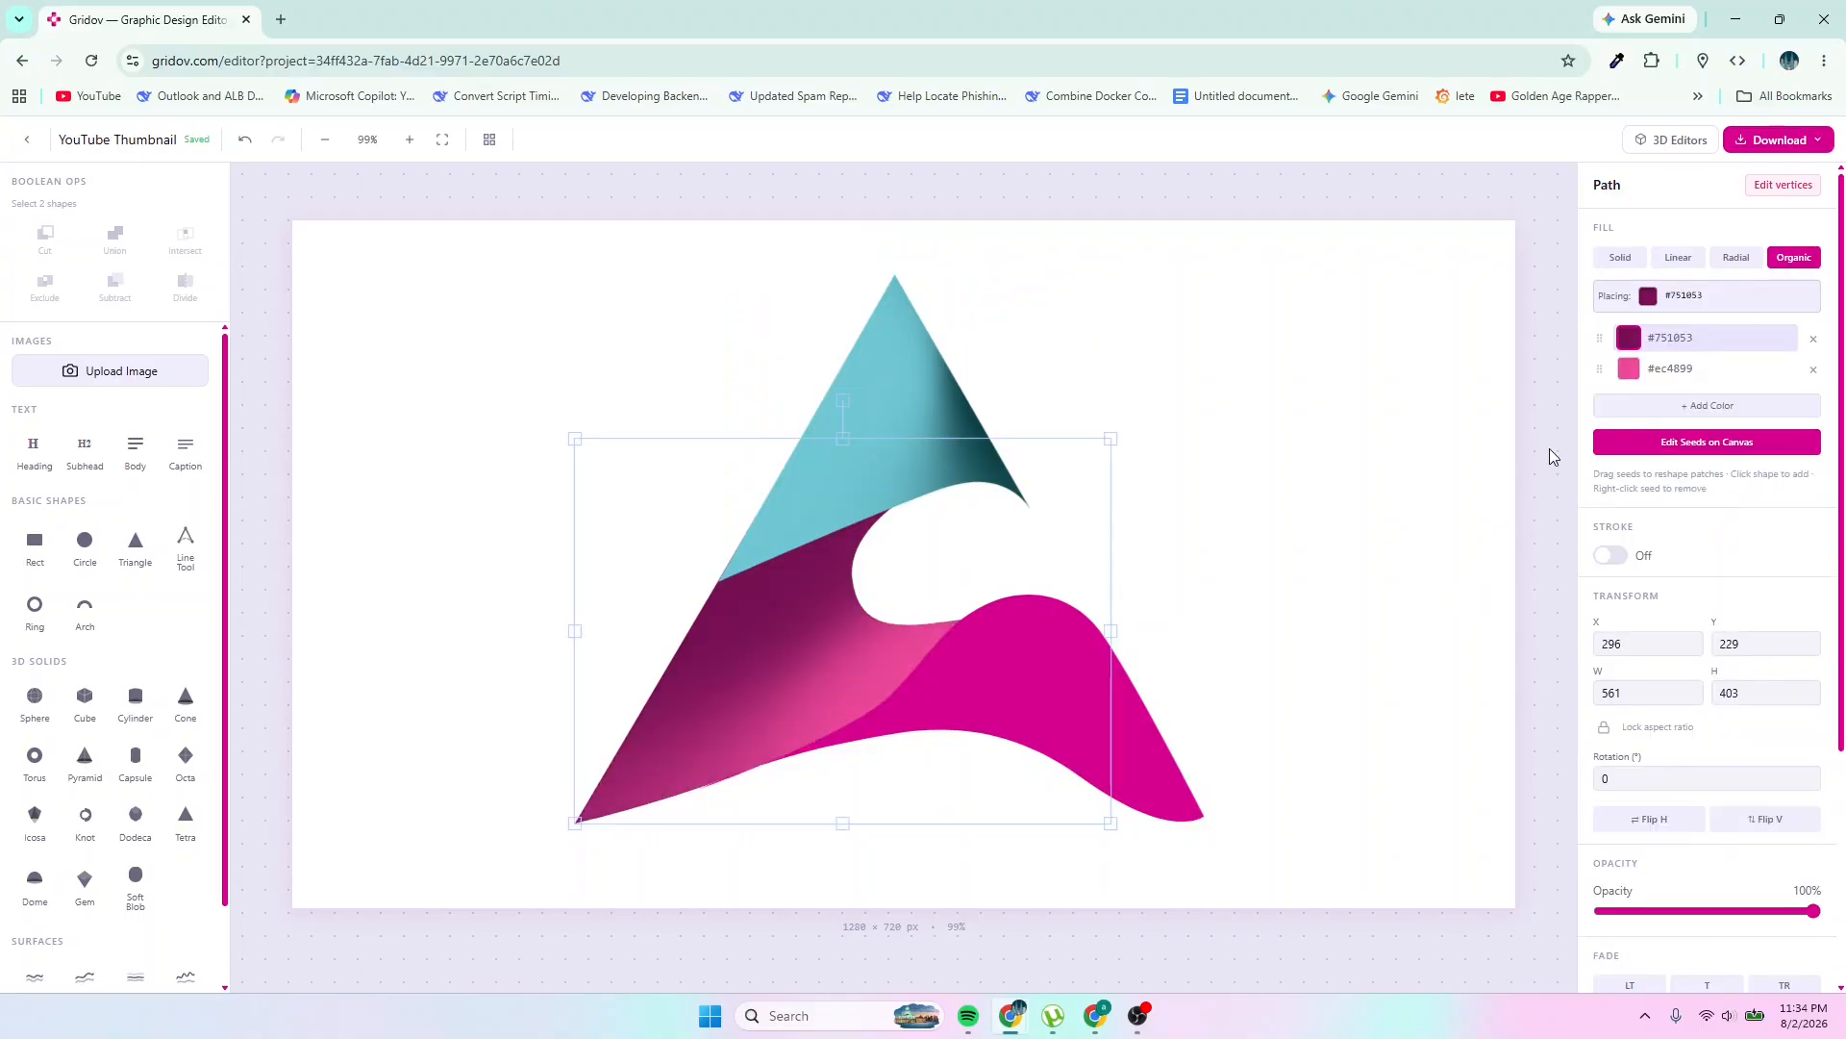
# Set the first organic fill colour of the middle tier to #6fc7d3
pyautogui.click(1683, 337)
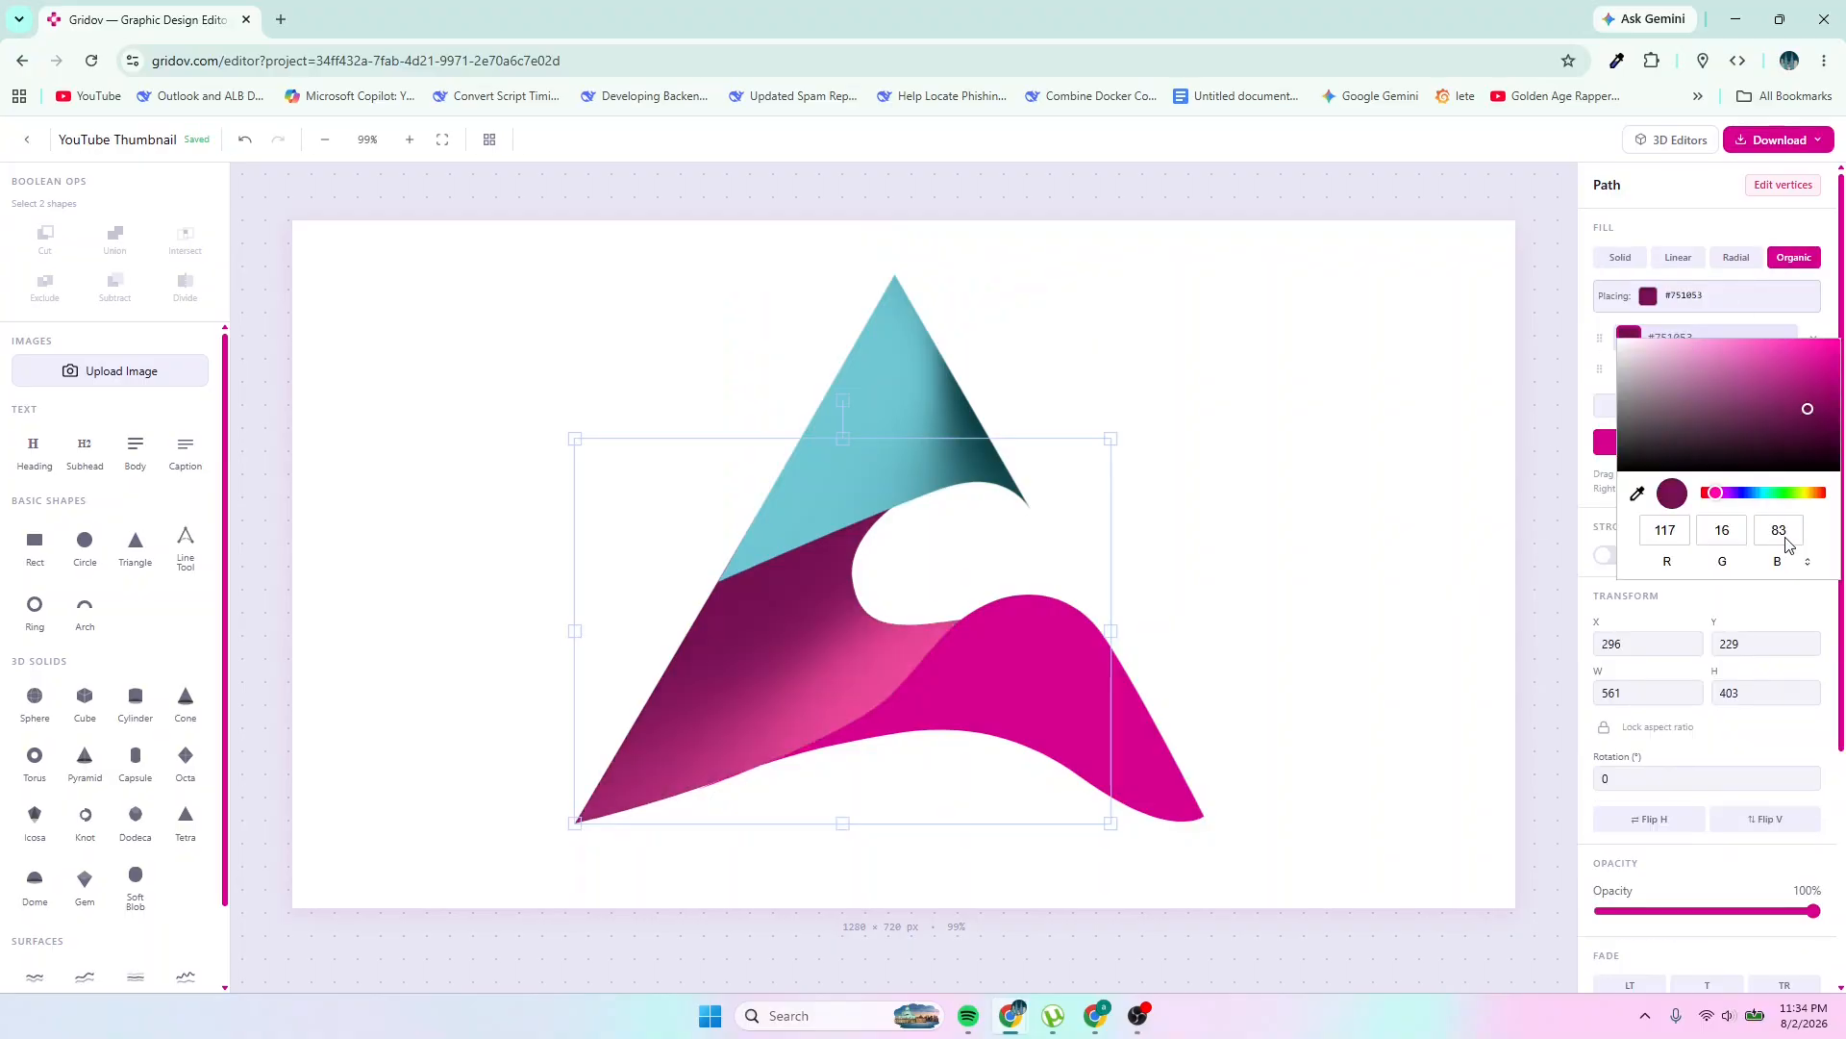
pyautogui.click(1806, 563)
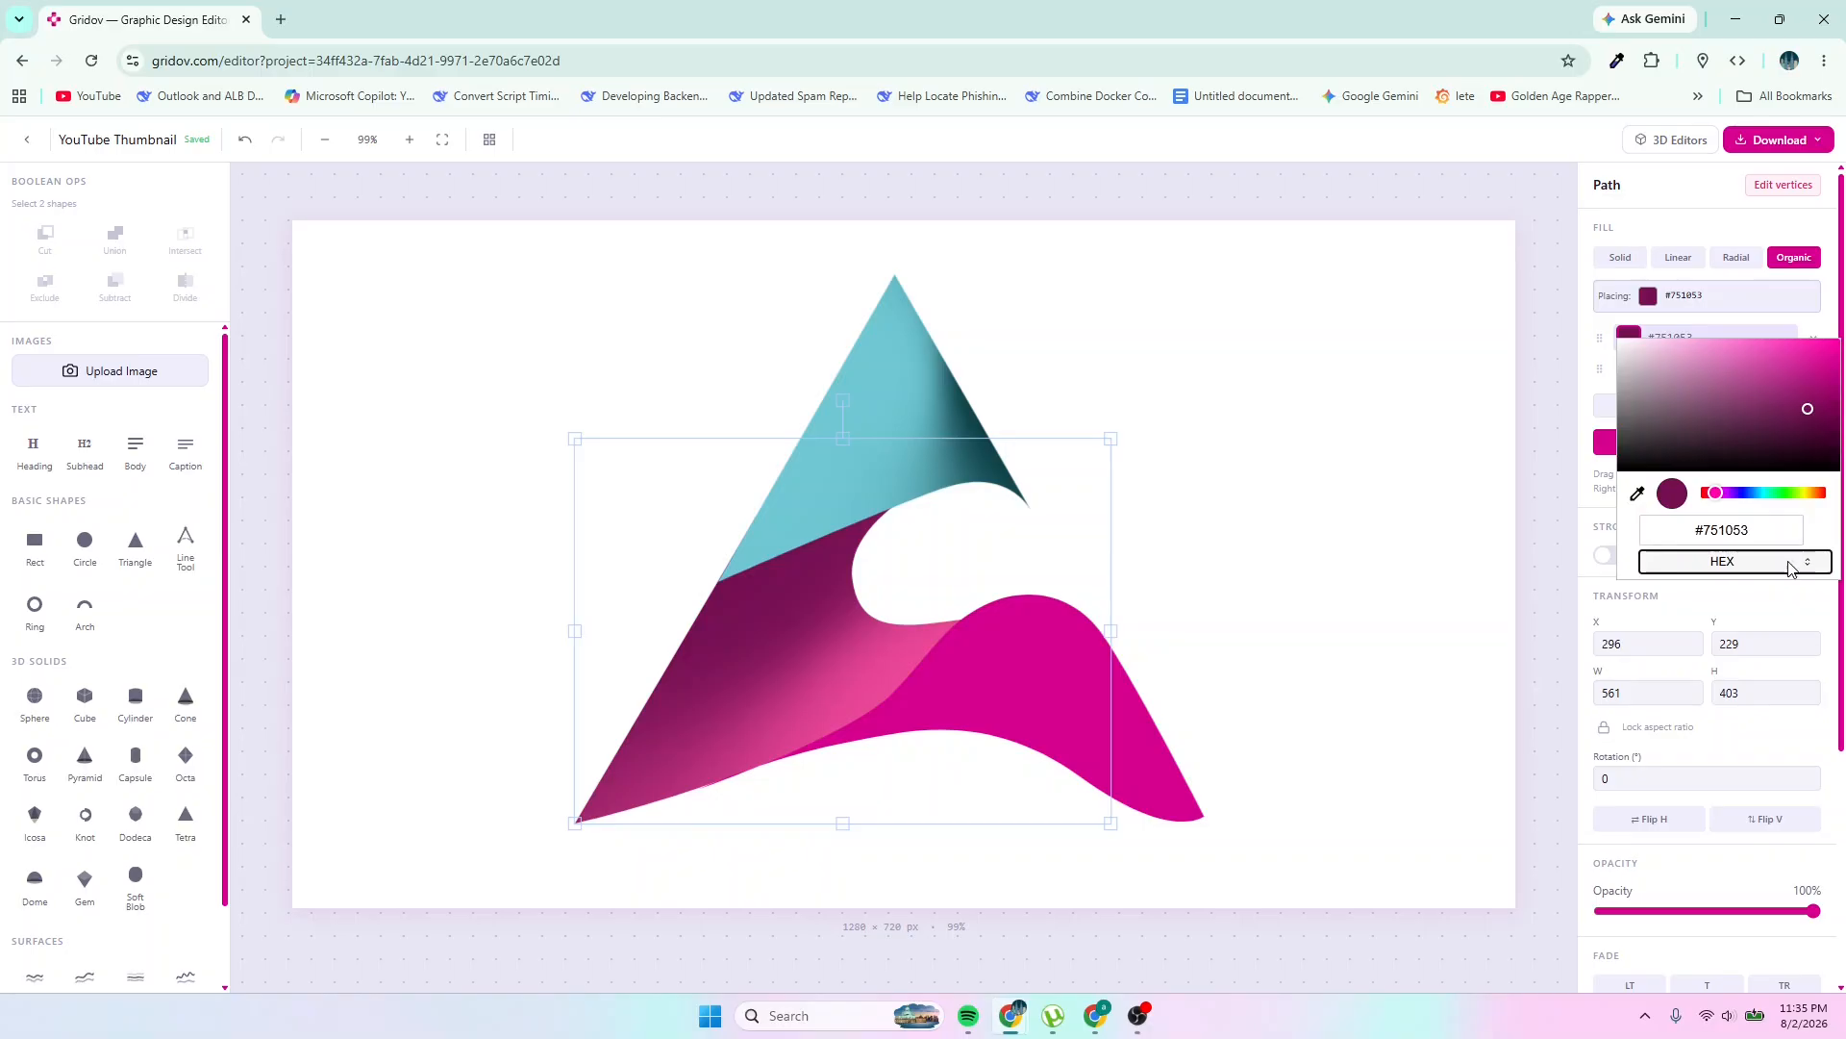
pyautogui.click(1766, 540)
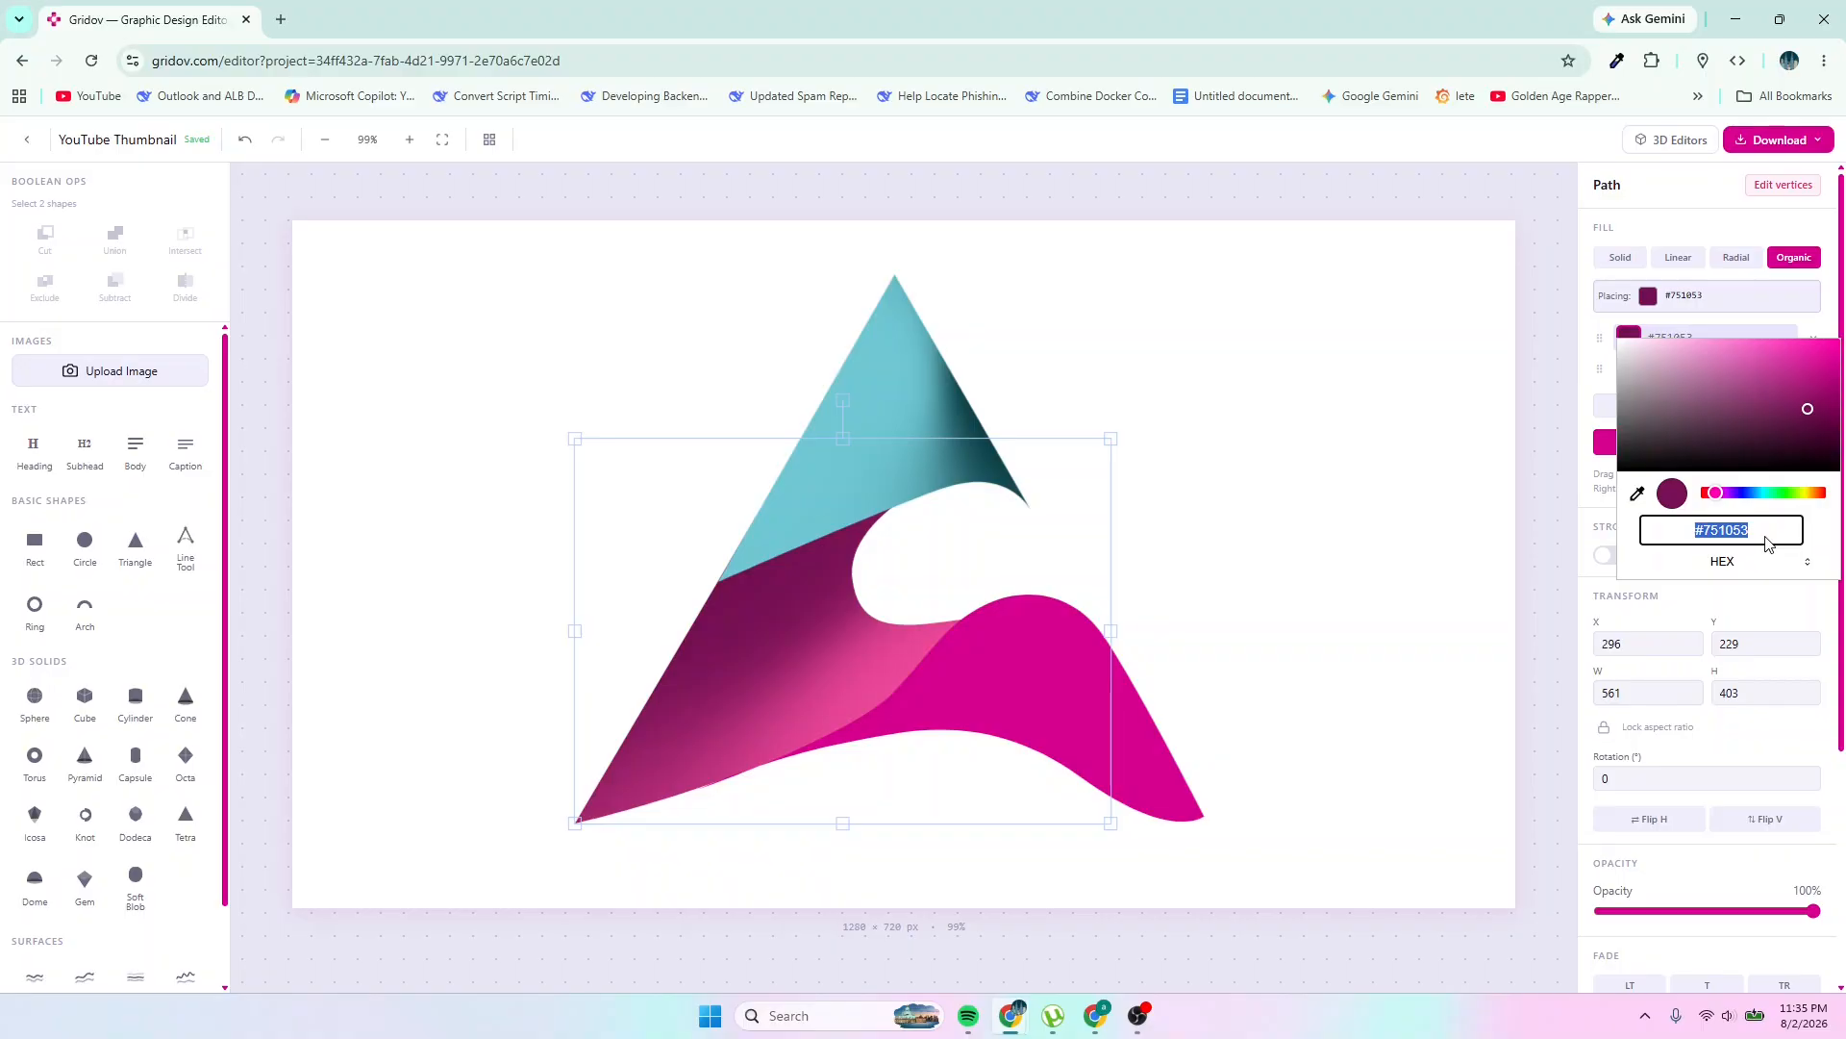
pyautogui.write('6C')
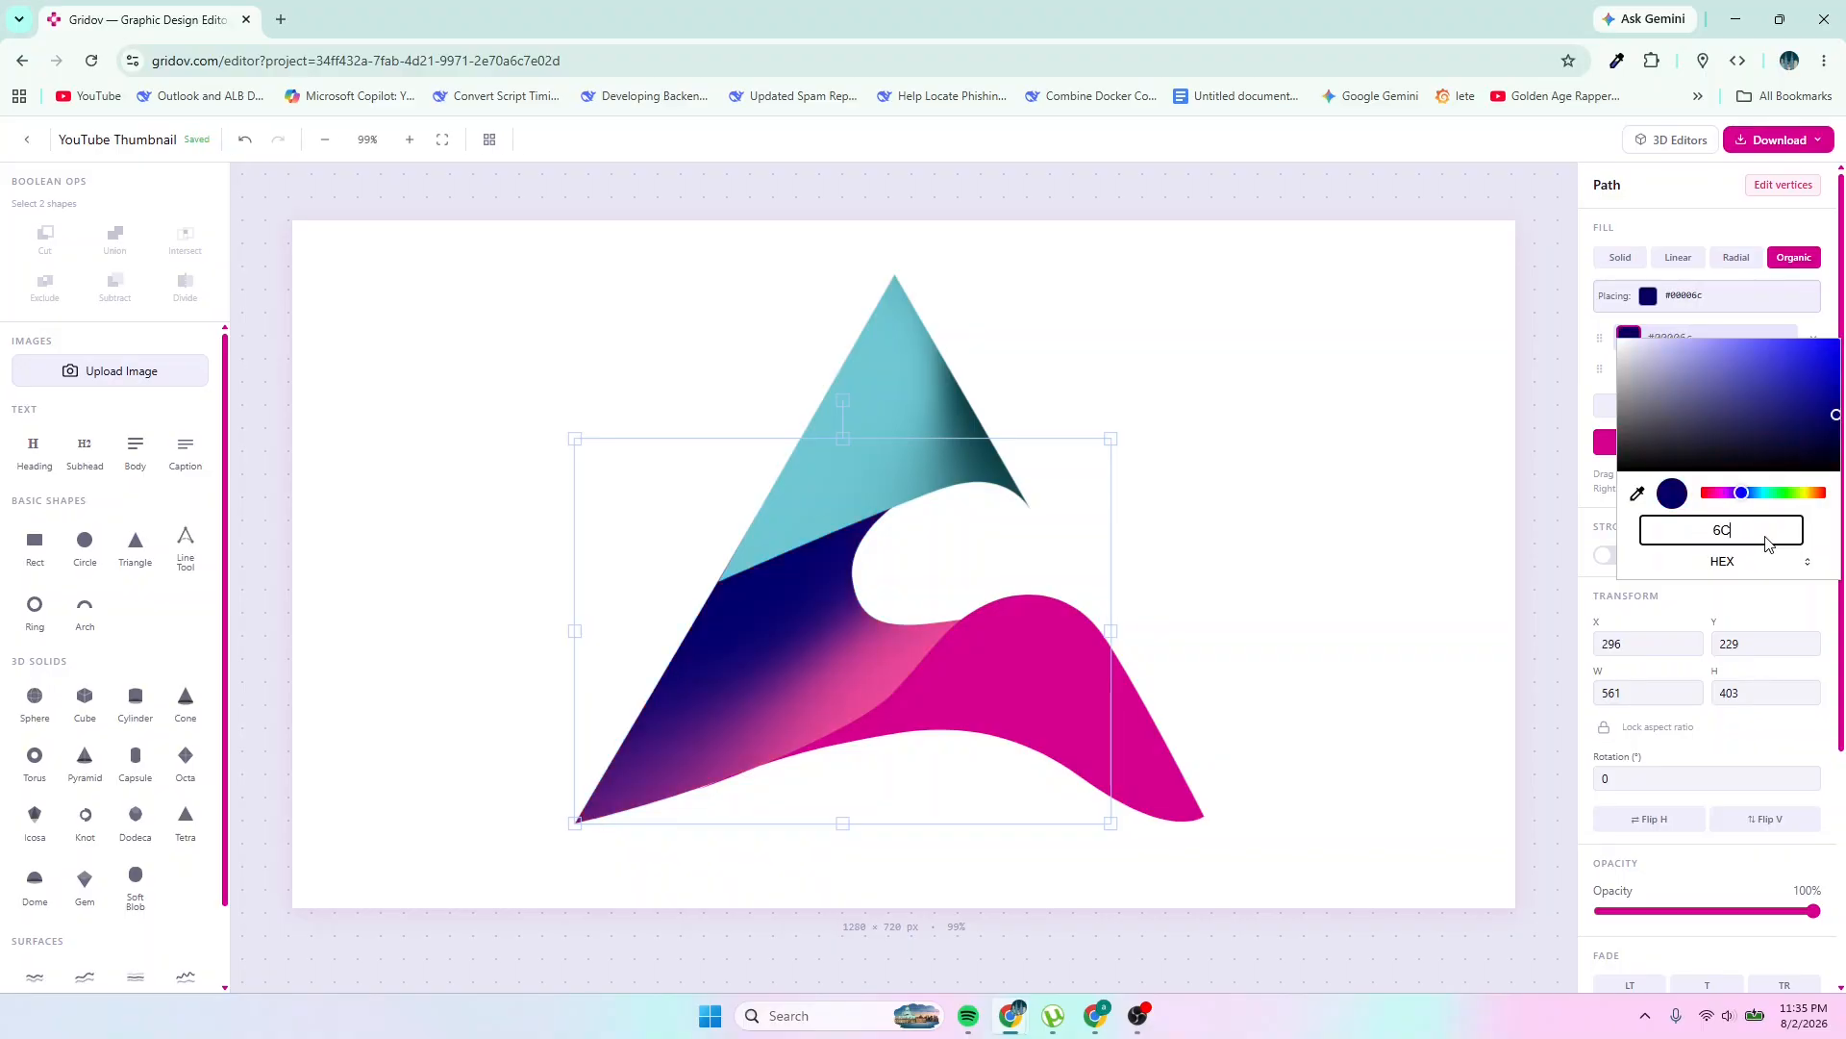
pyautogui.write('F')
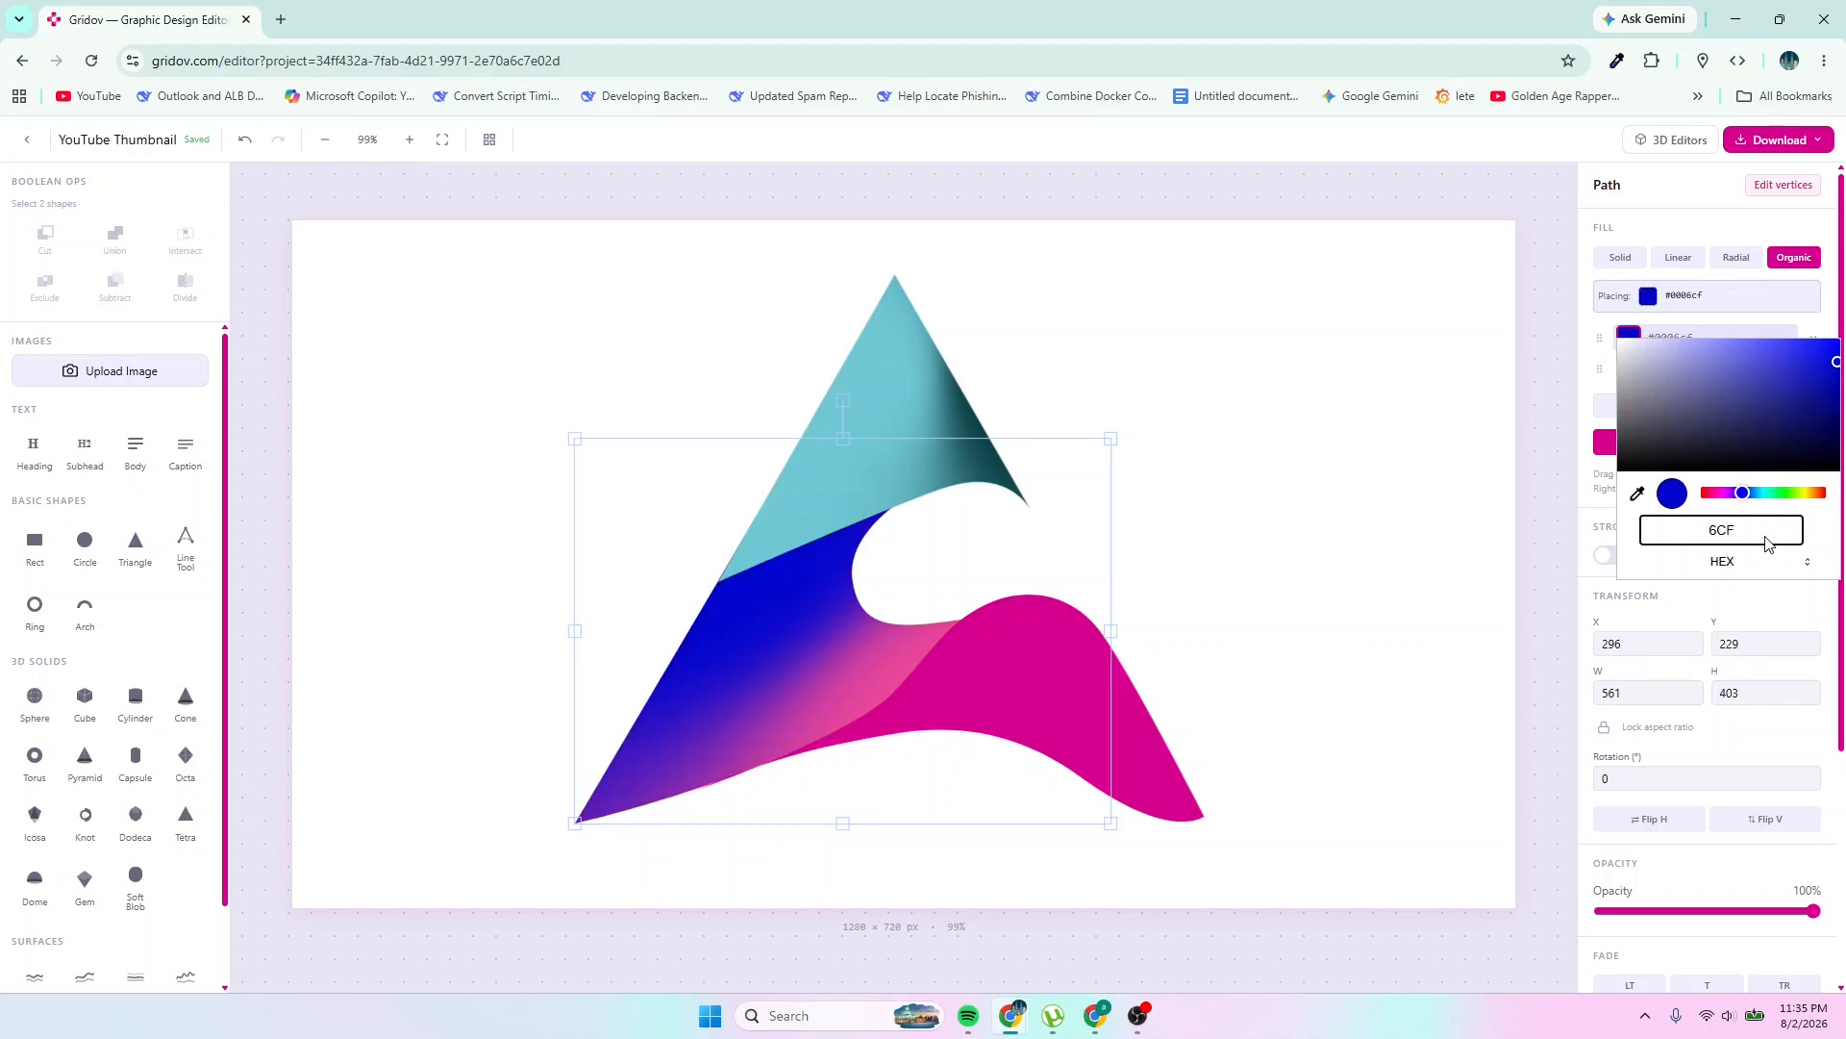
pyautogui.press('BackSpace')
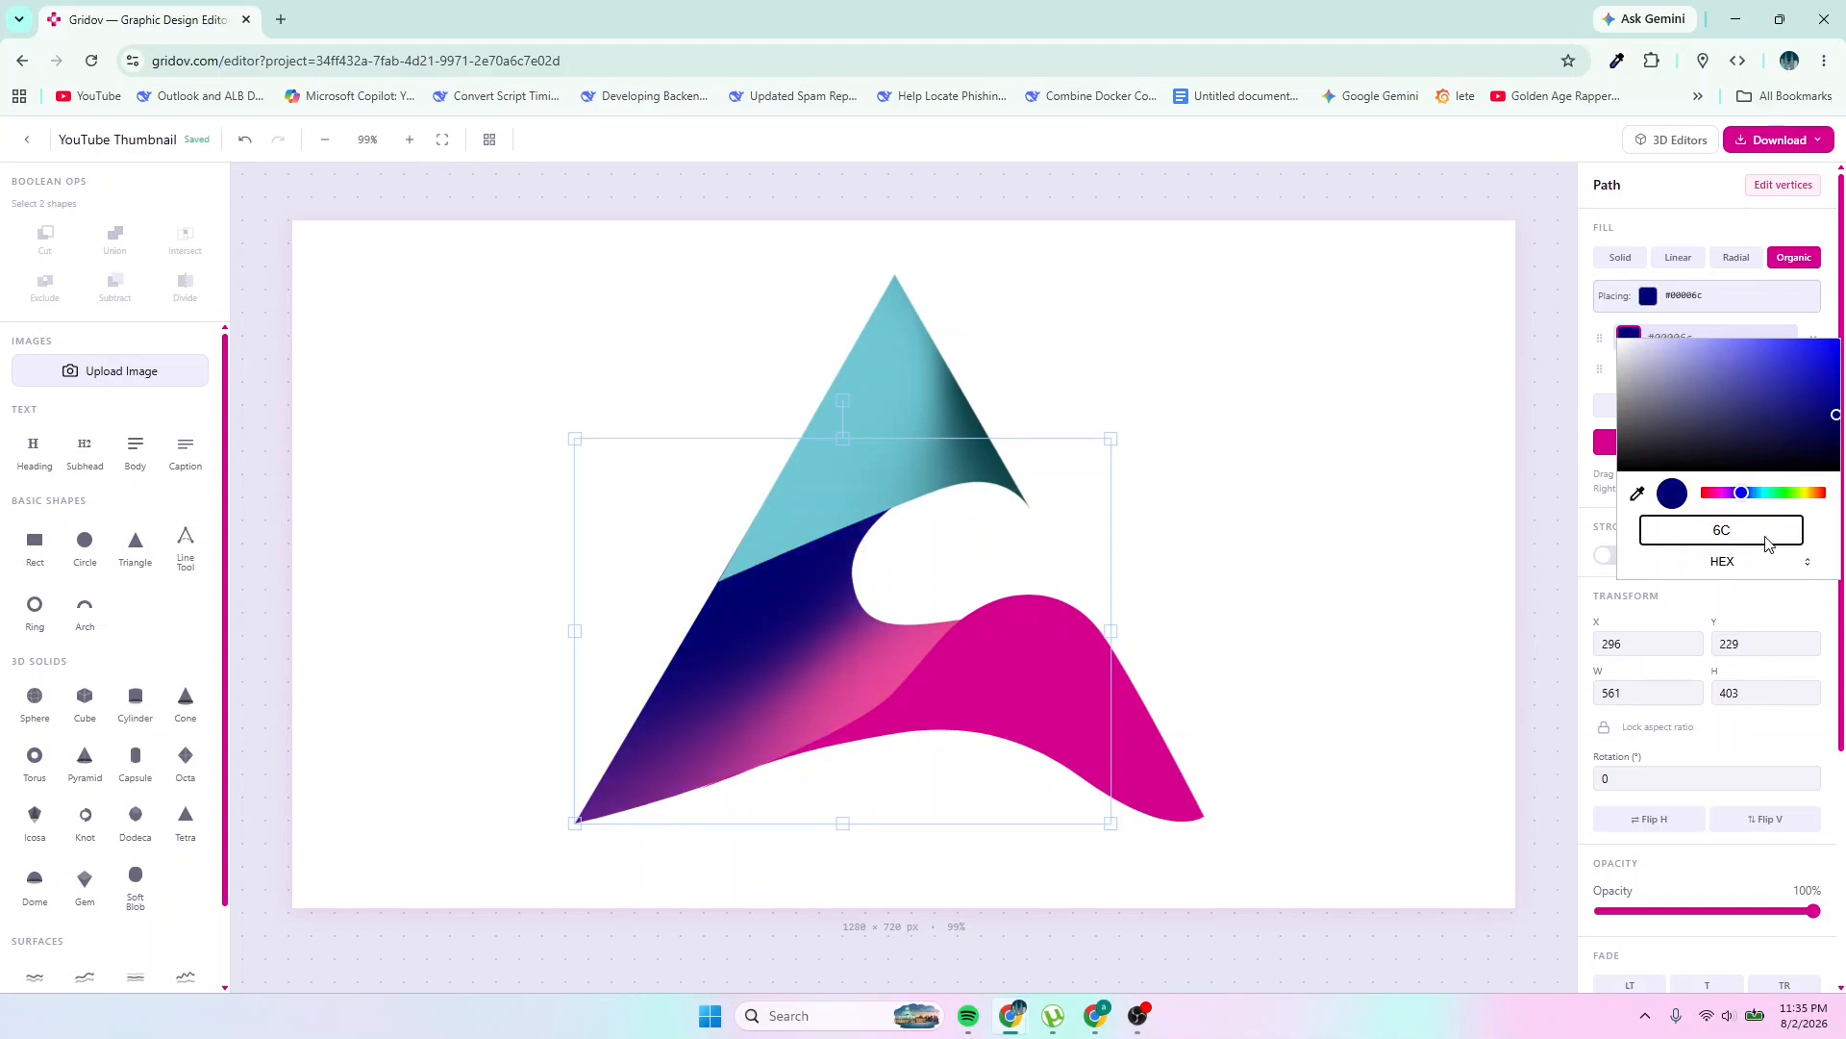
pyautogui.press('BackSpace')
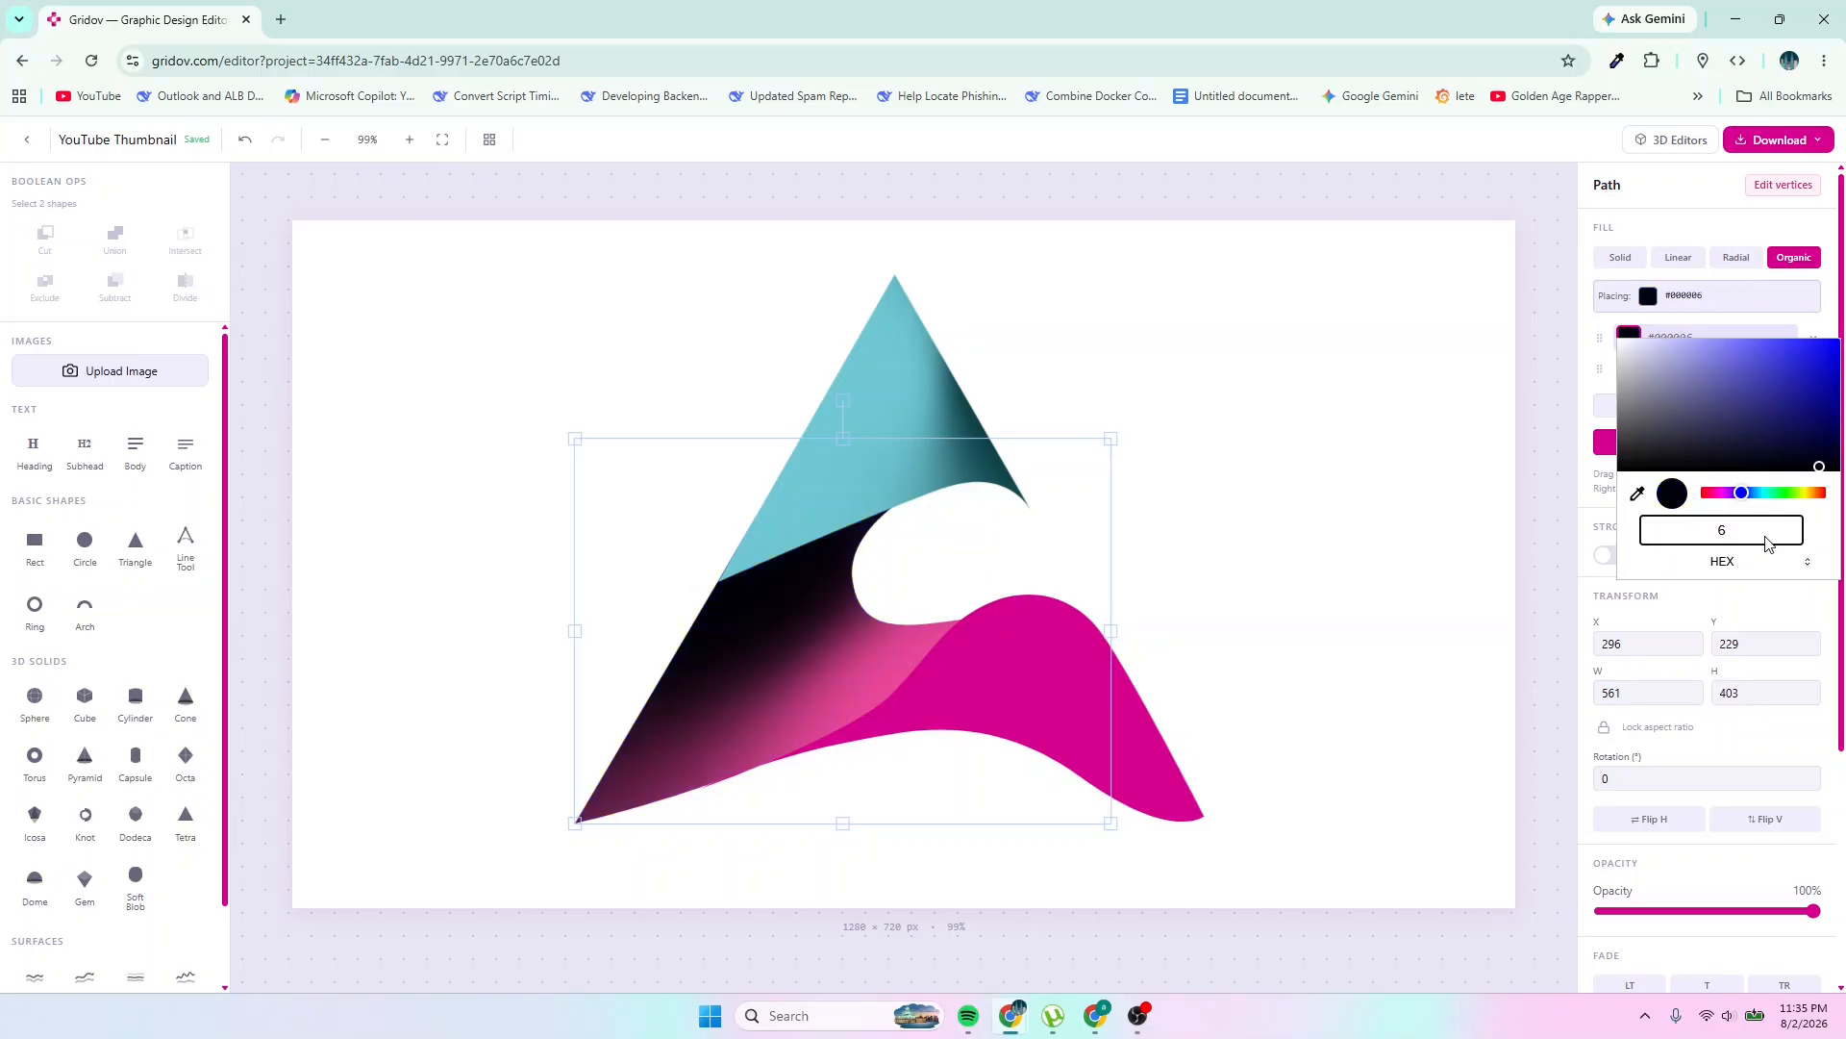
pyautogui.write('FC')
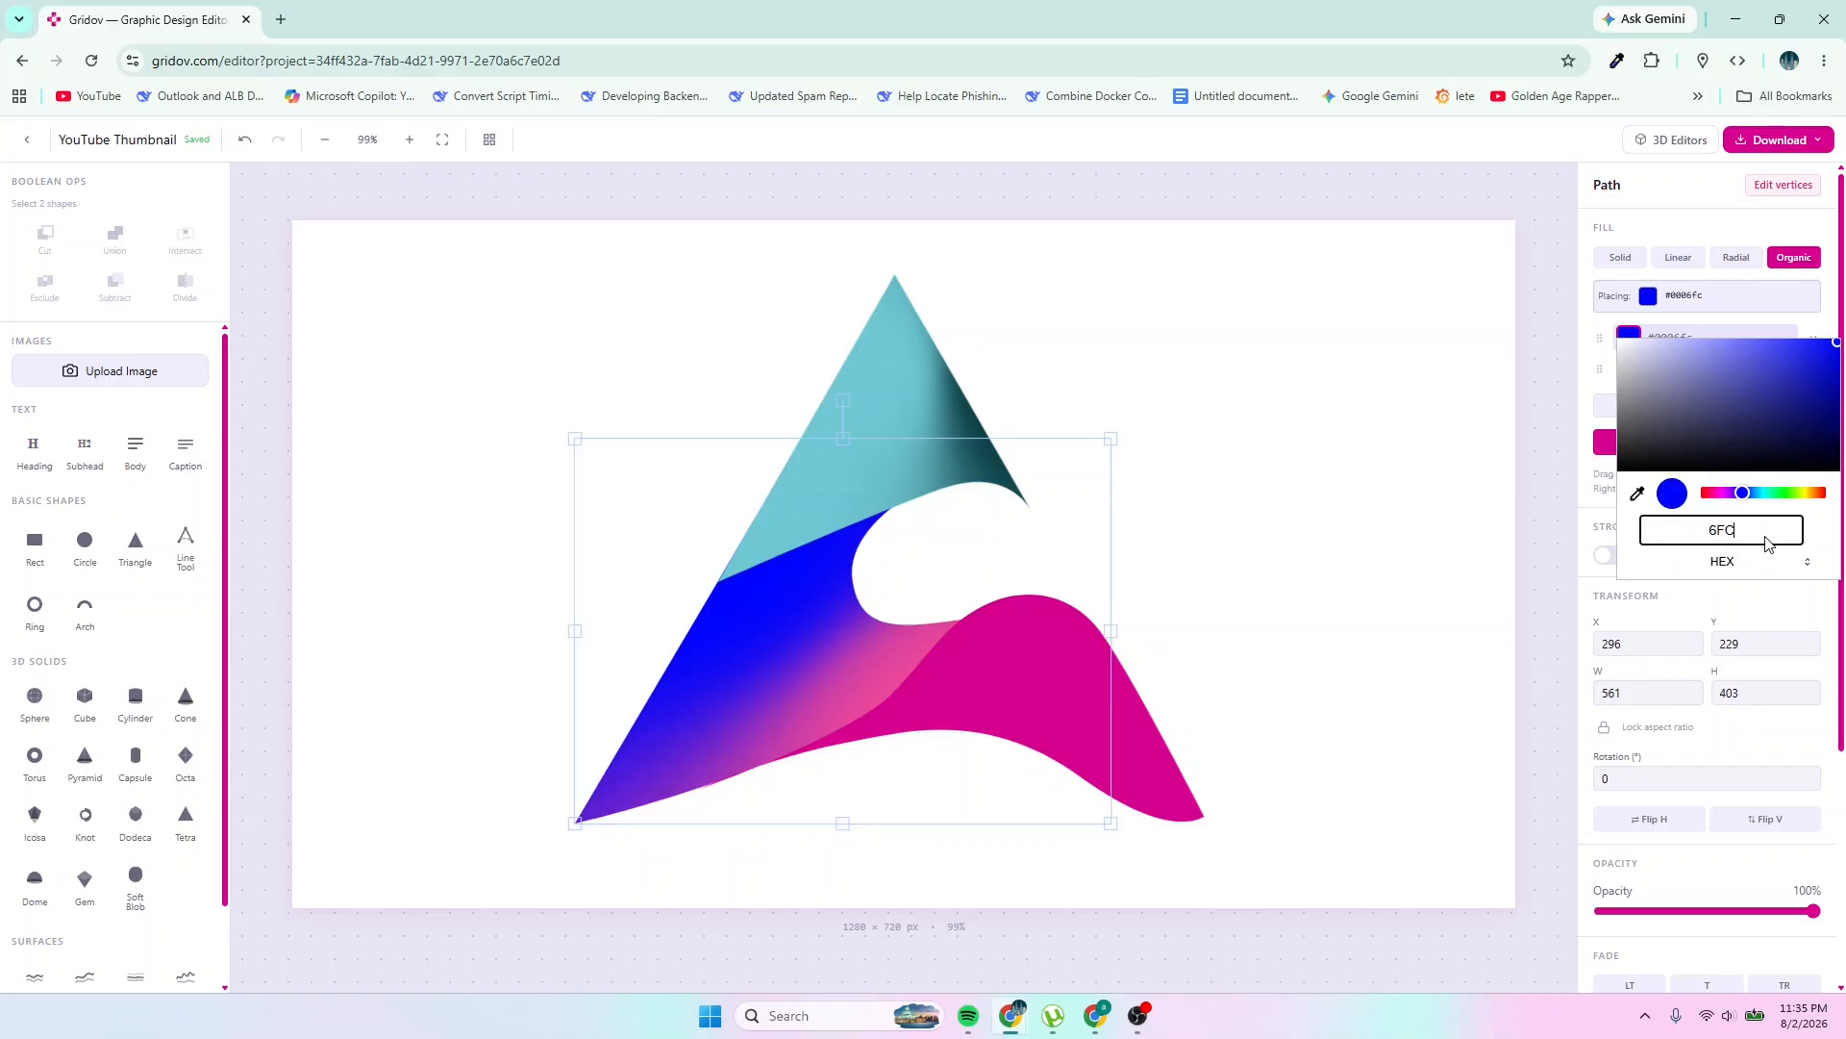
pyautogui.write('7D3')
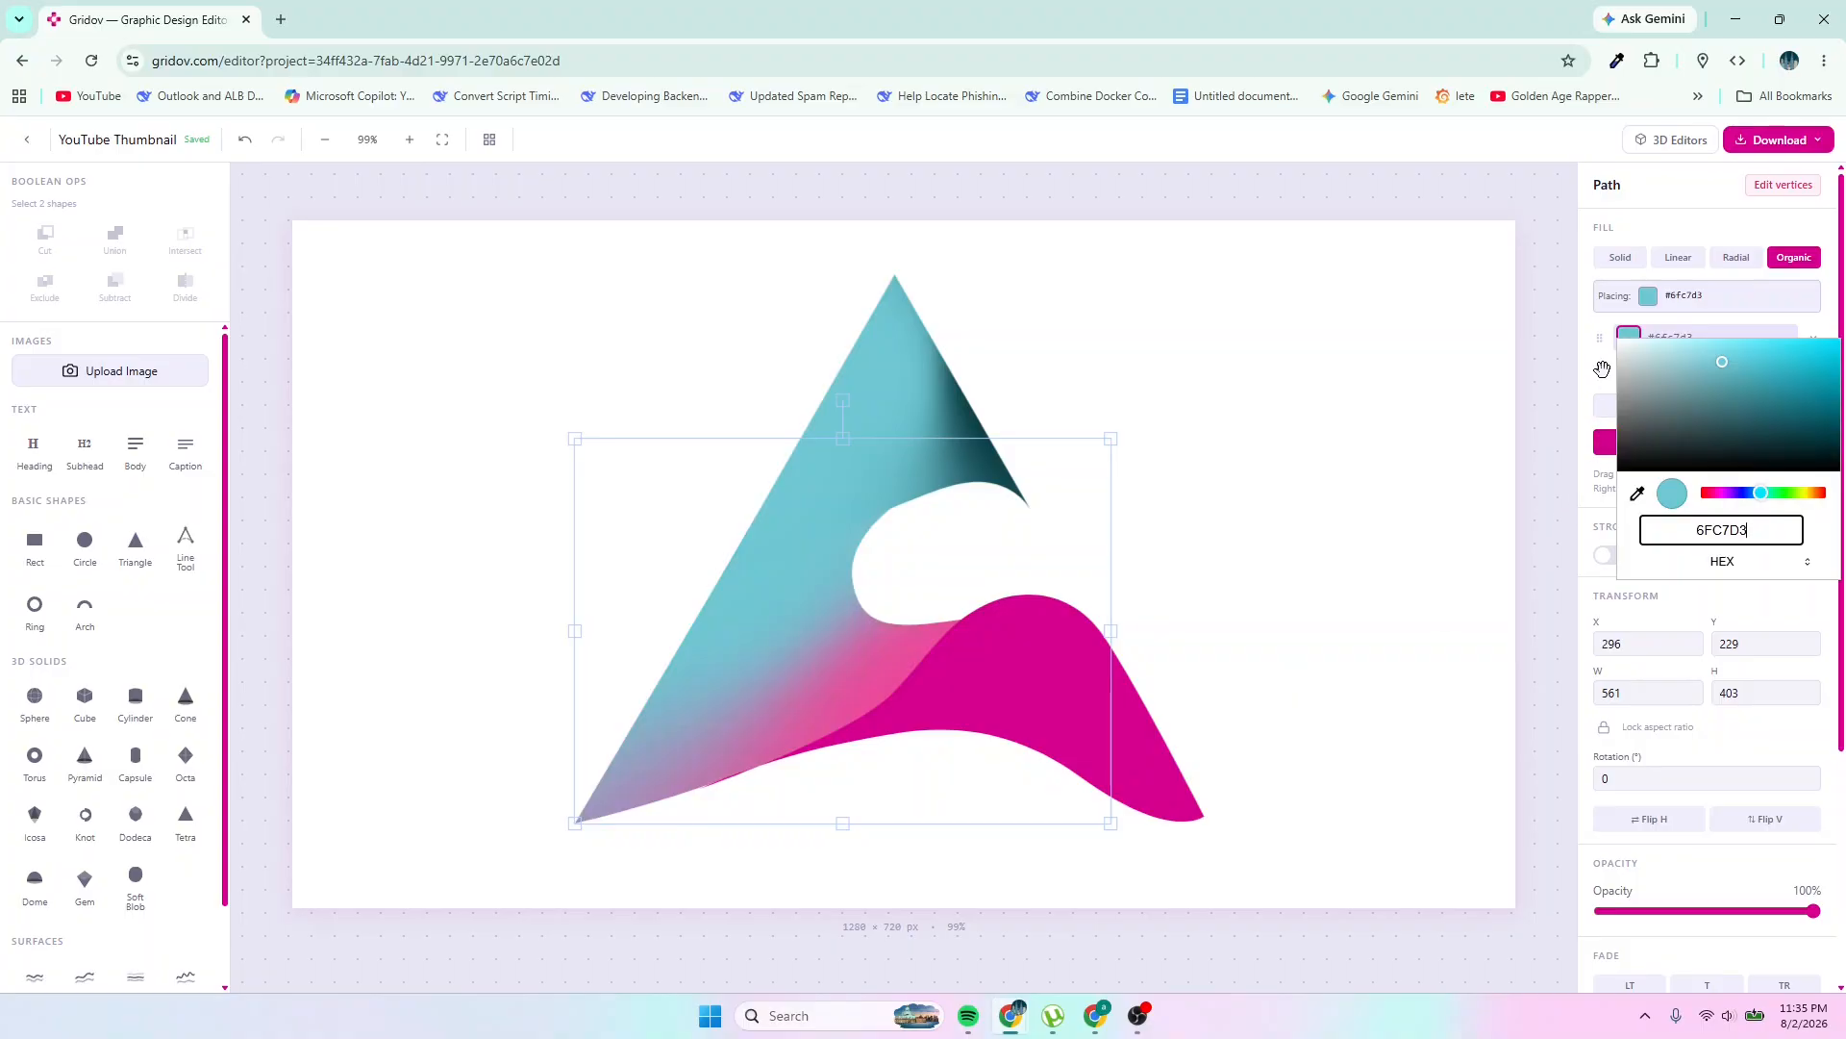
pyautogui.press('Return')
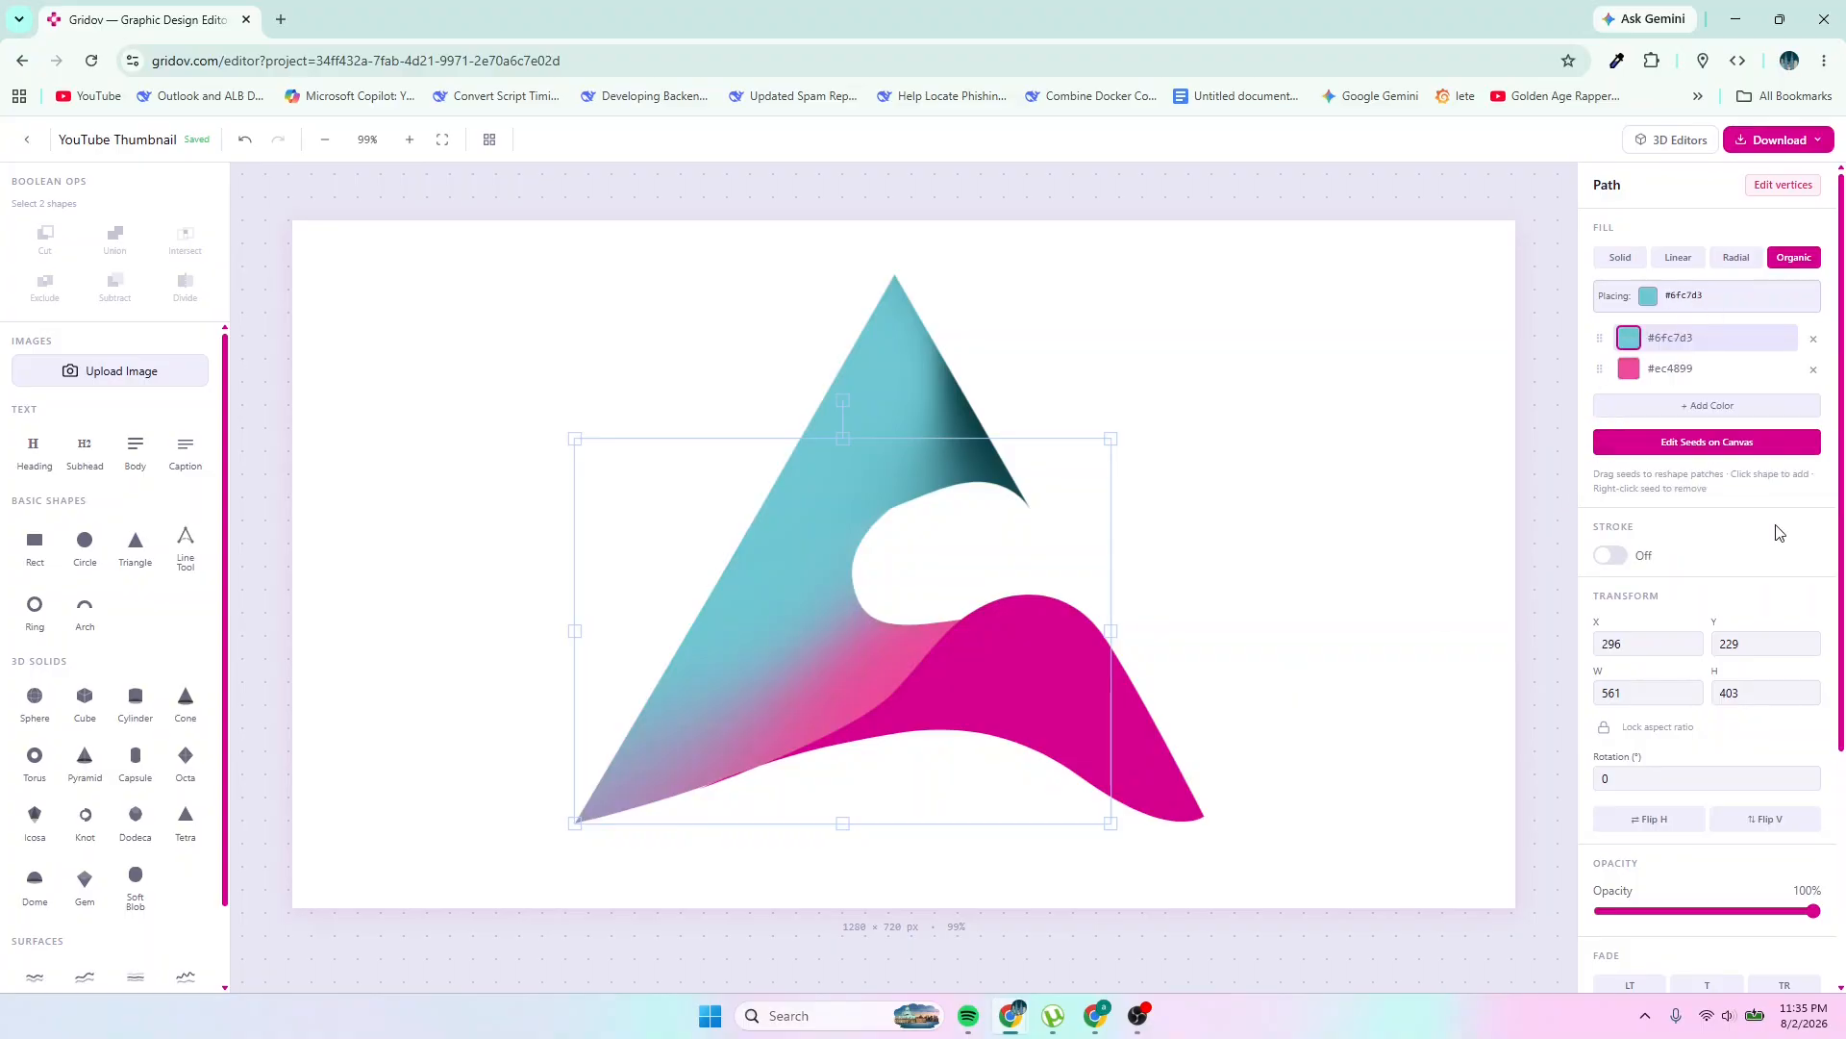
# Replace the middle tier's pink second organic colour with #6fc7d3
pyautogui.click(1672, 382)
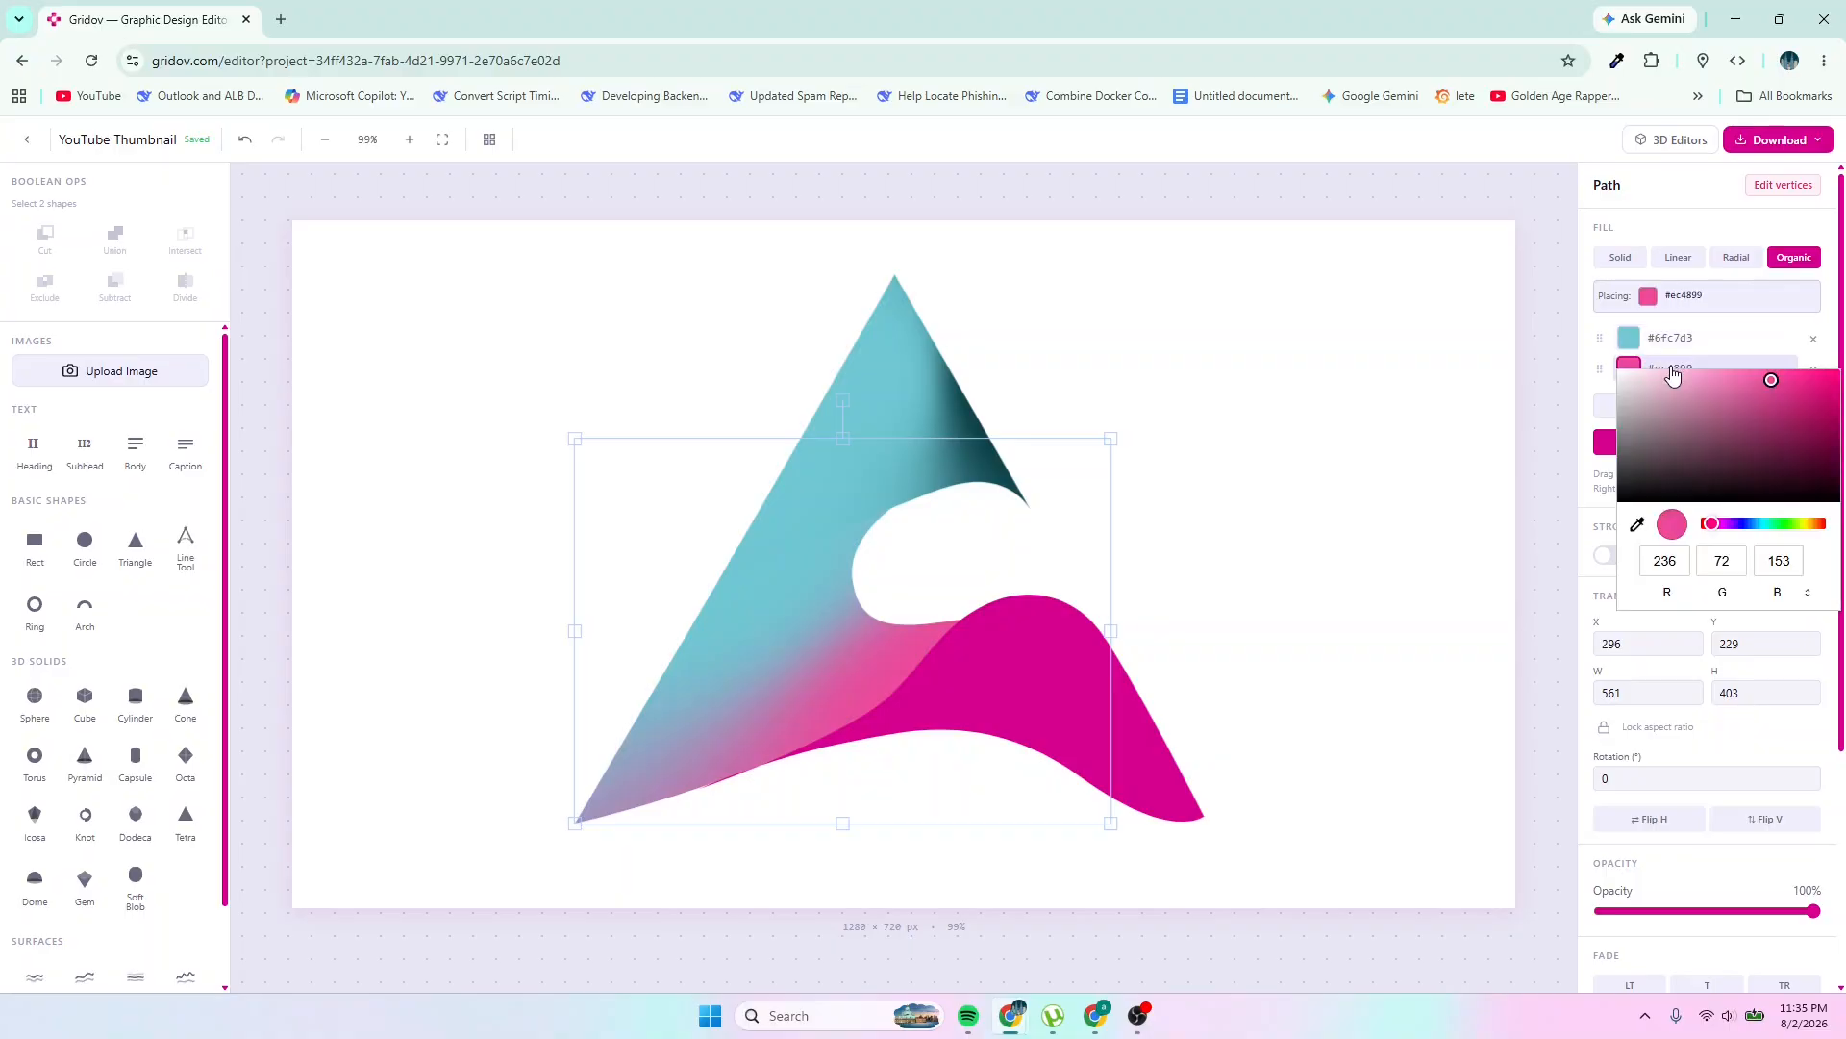
pyautogui.click(1808, 594)
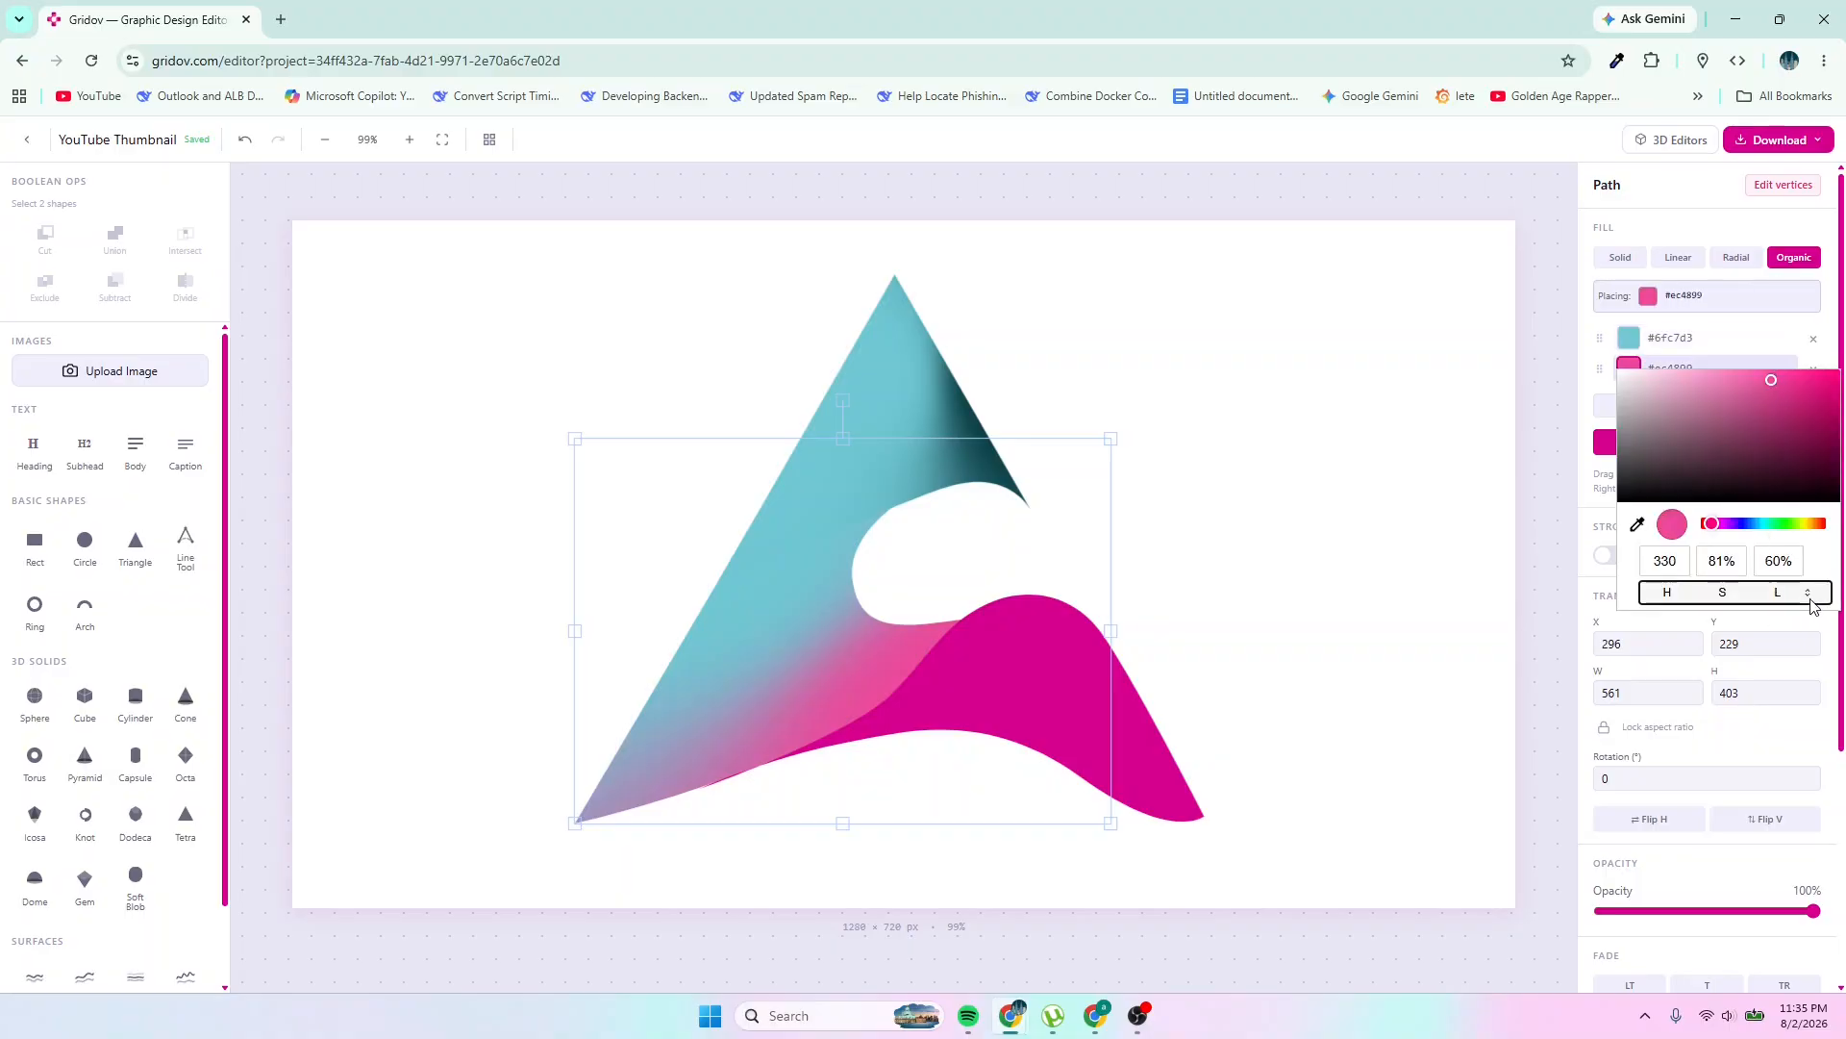
pyautogui.click(1810, 599)
pyautogui.click(1753, 566)
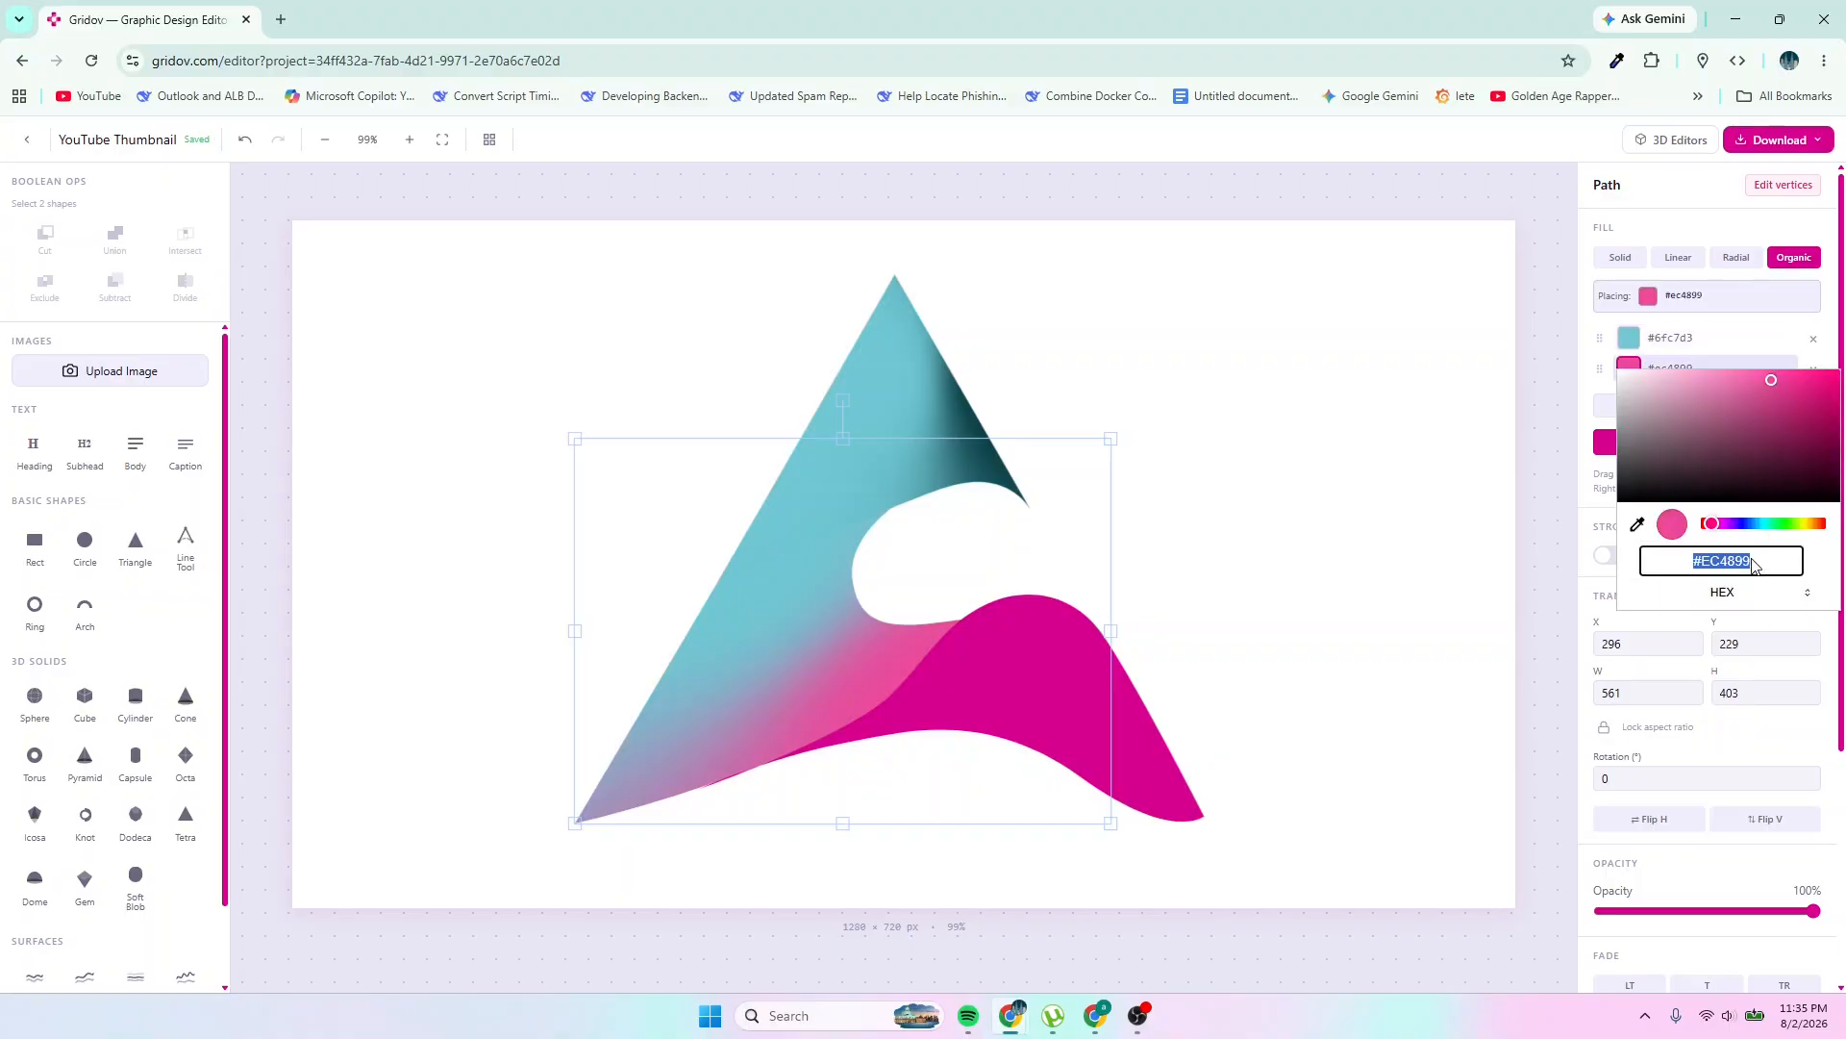
pyautogui.write('6')
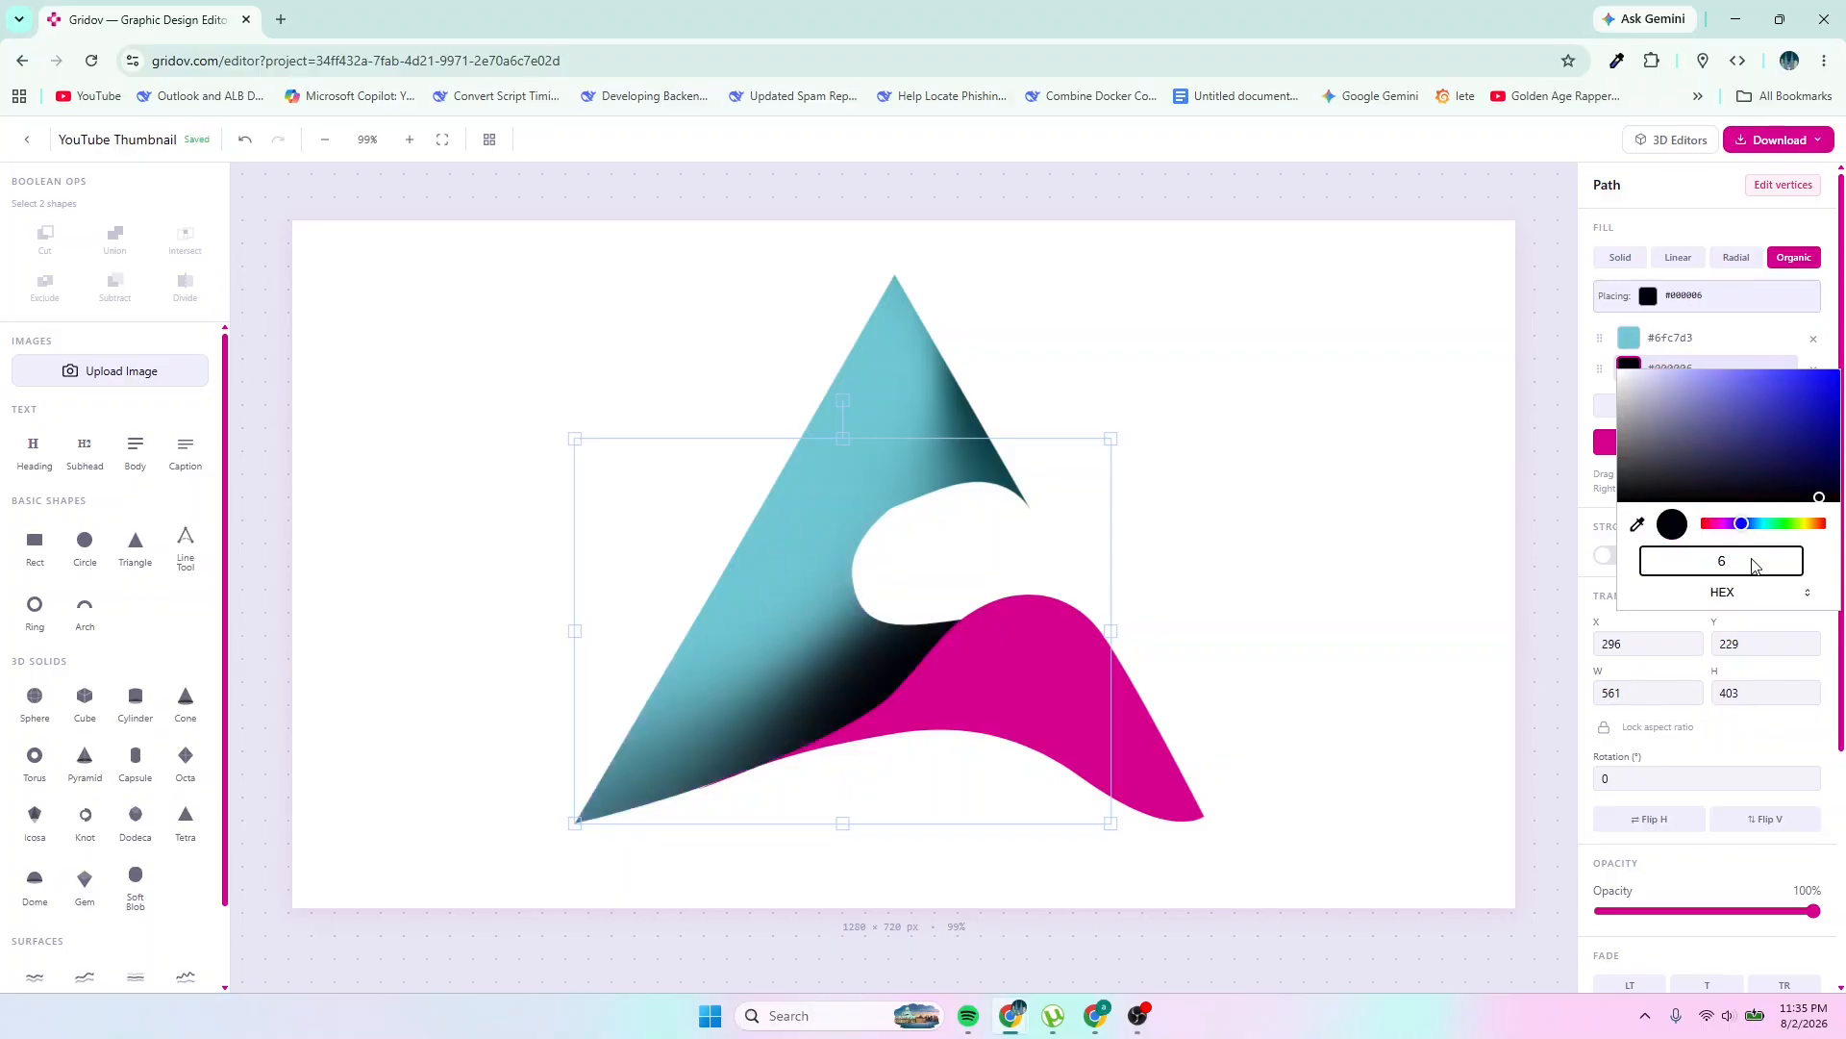
pyautogui.write('FC7D3')
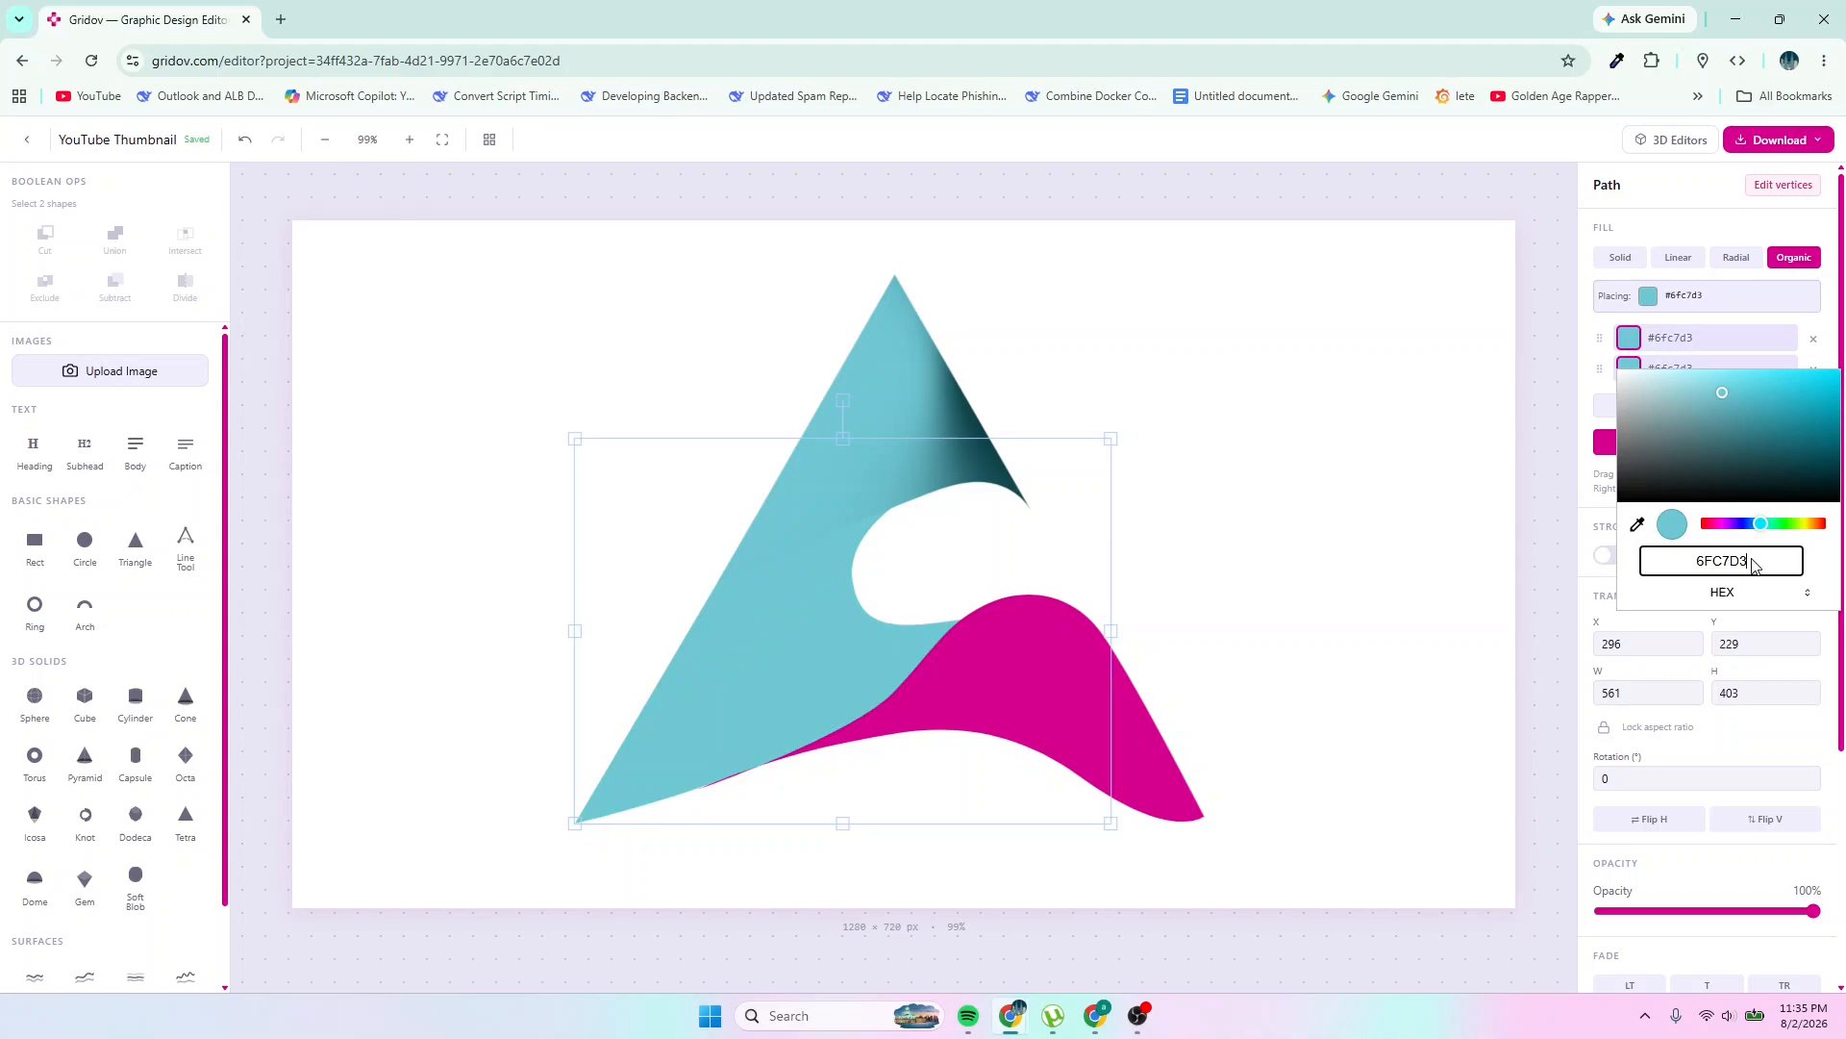
pyautogui.press('Return')
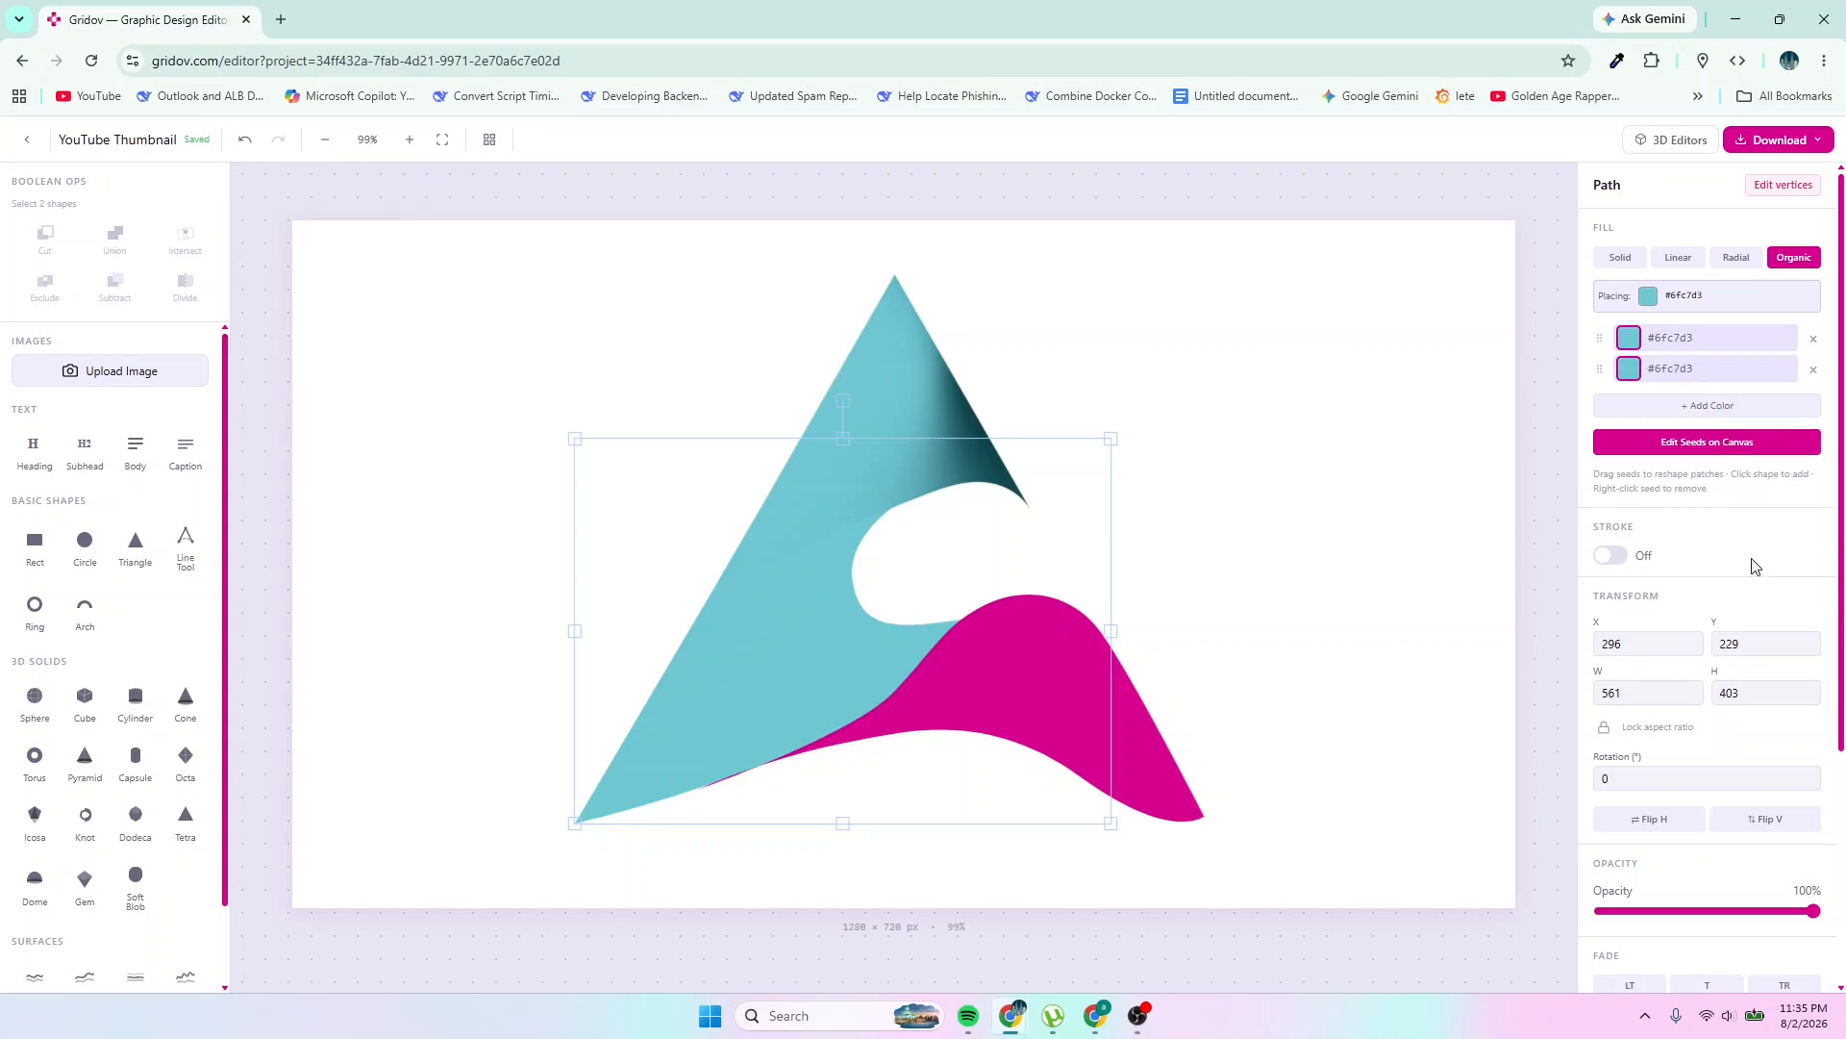
# Darken the middle tier's second organic colour to the deep teal #0c6773
pyautogui.click(1685, 377)
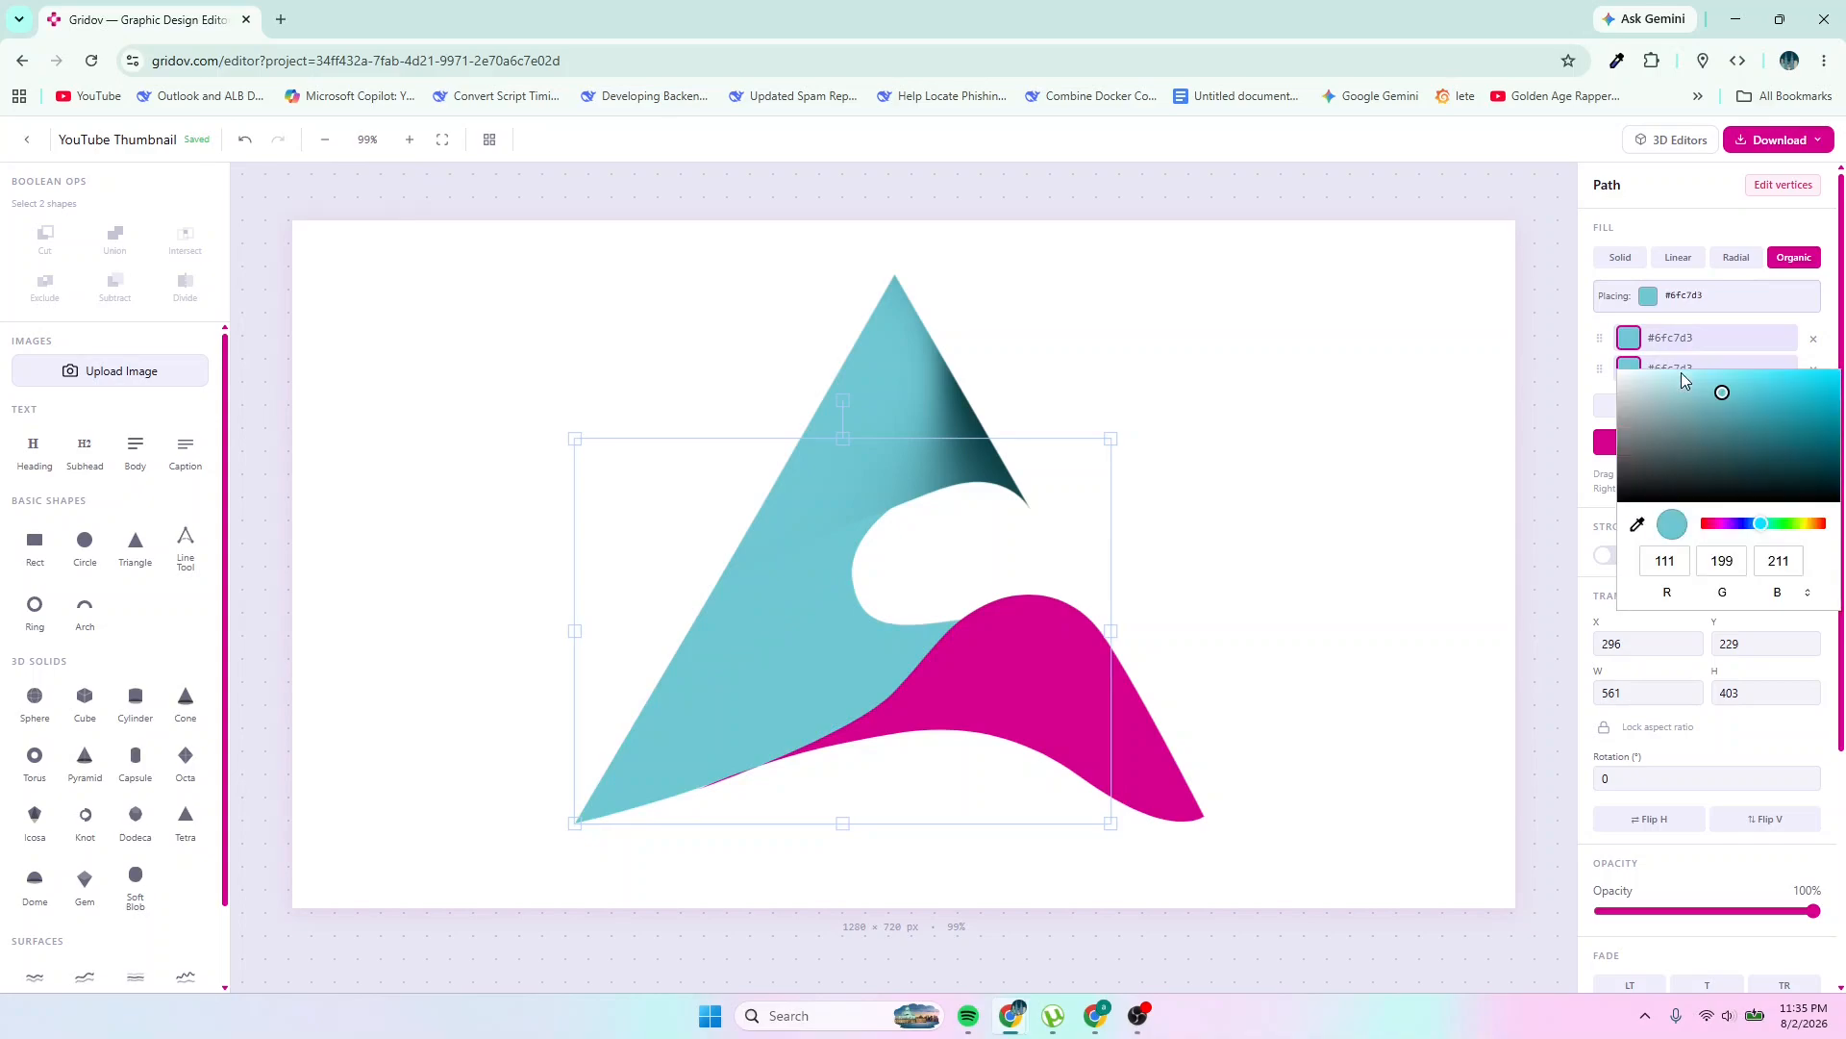
pyautogui.moveTo(1737, 394); pyautogui.dragTo(1815, 445)
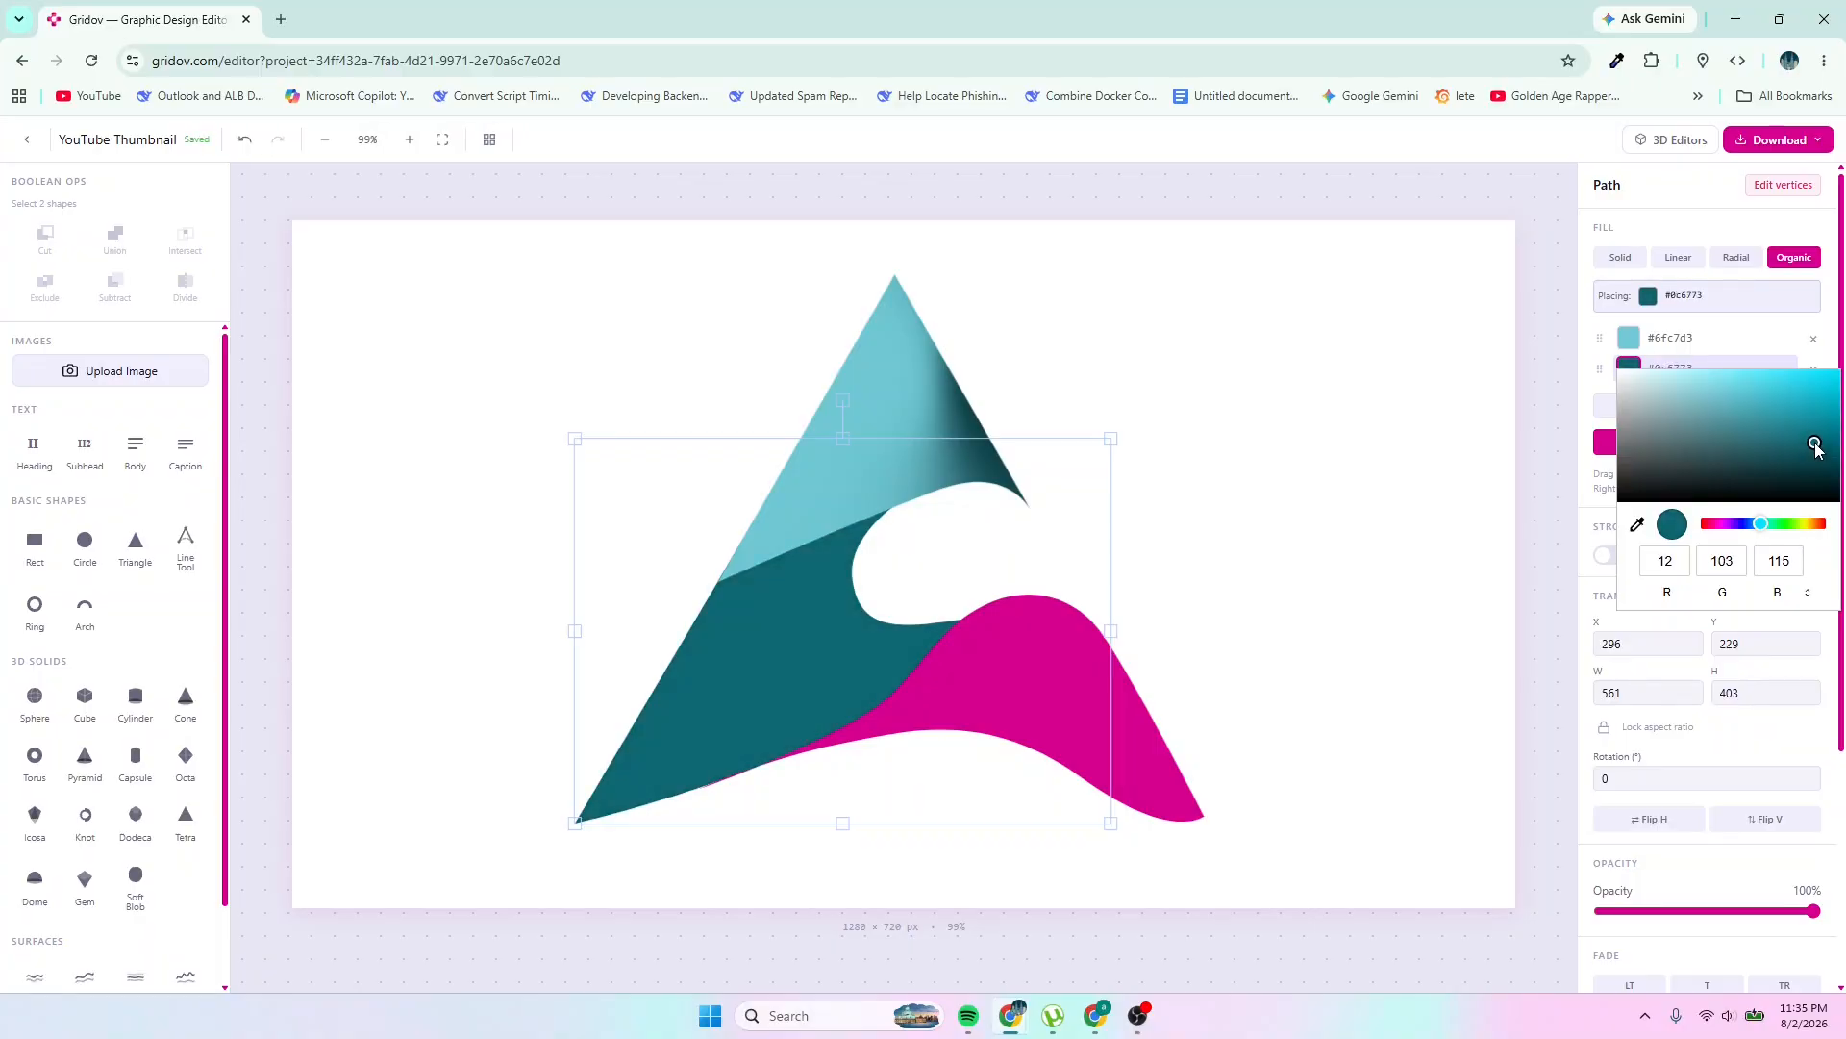
pyautogui.press('Return')
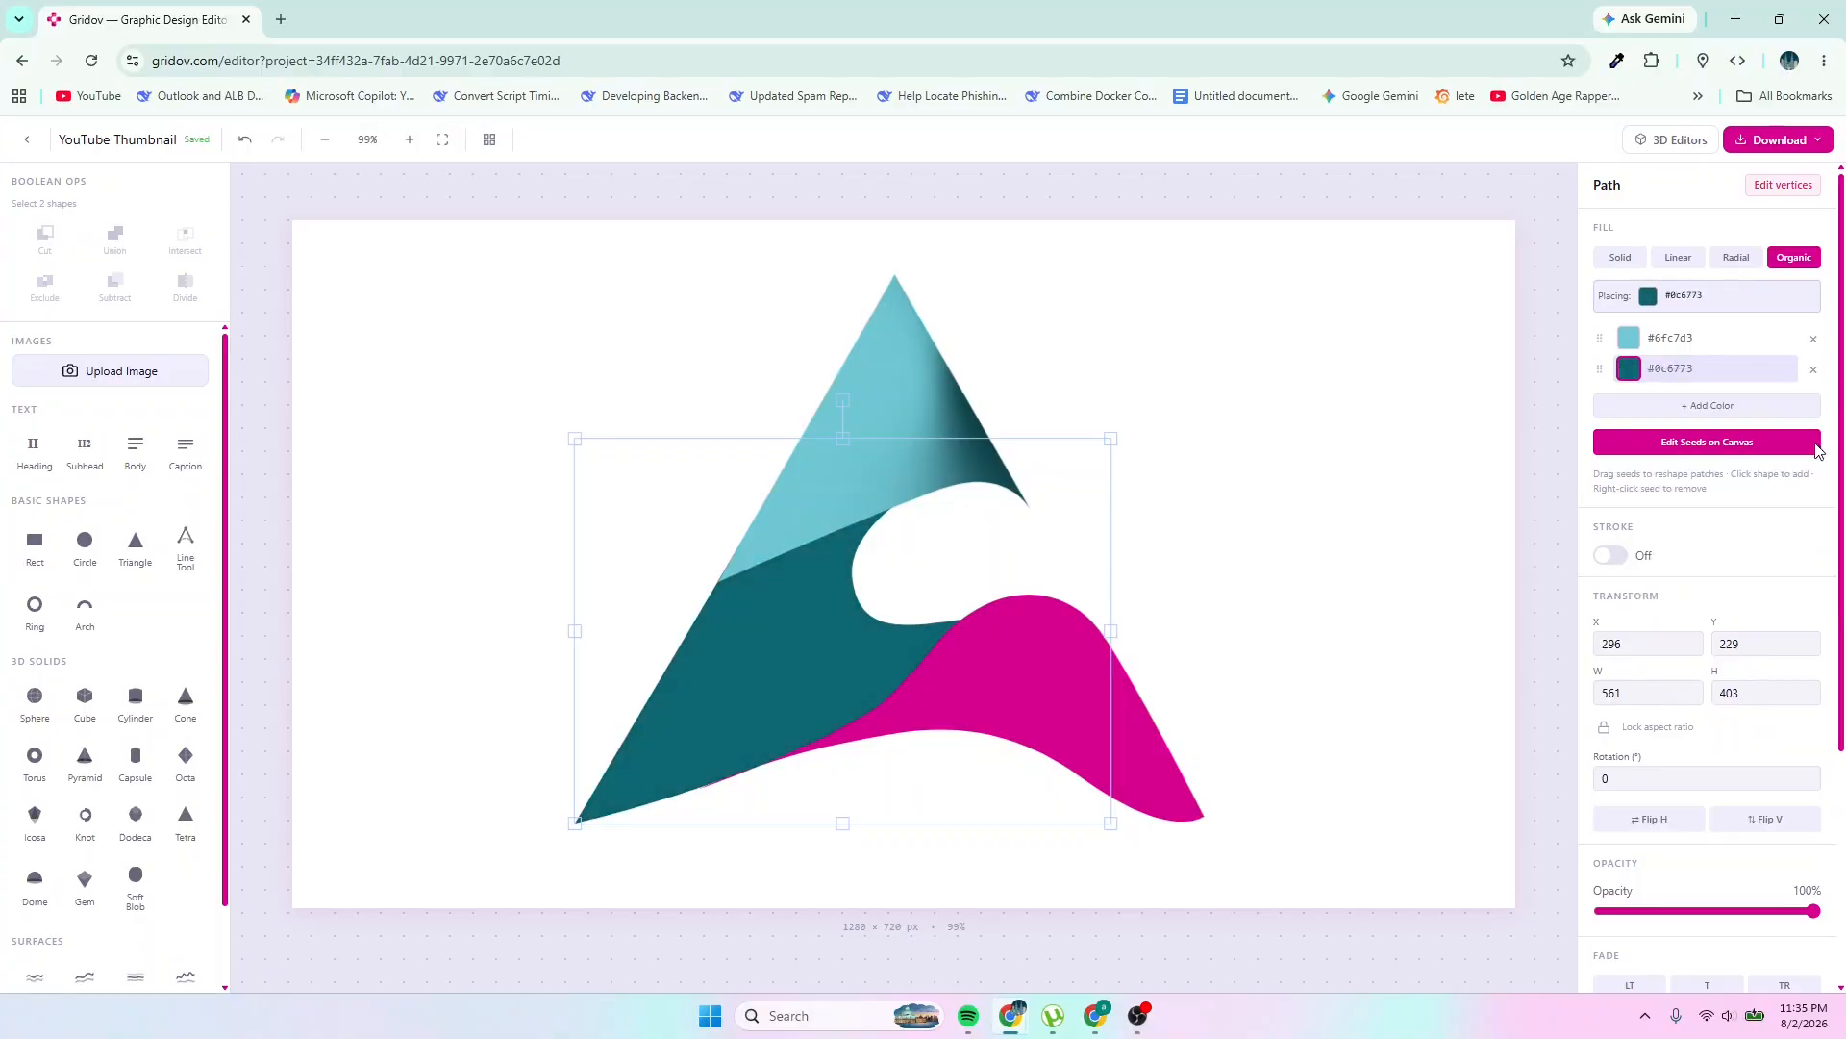
# Edit the middle tier's colour seeds on the canvas and add a #6fc7d3 seed inside the tier, just below the white cutout
pyautogui.click(1702, 441)
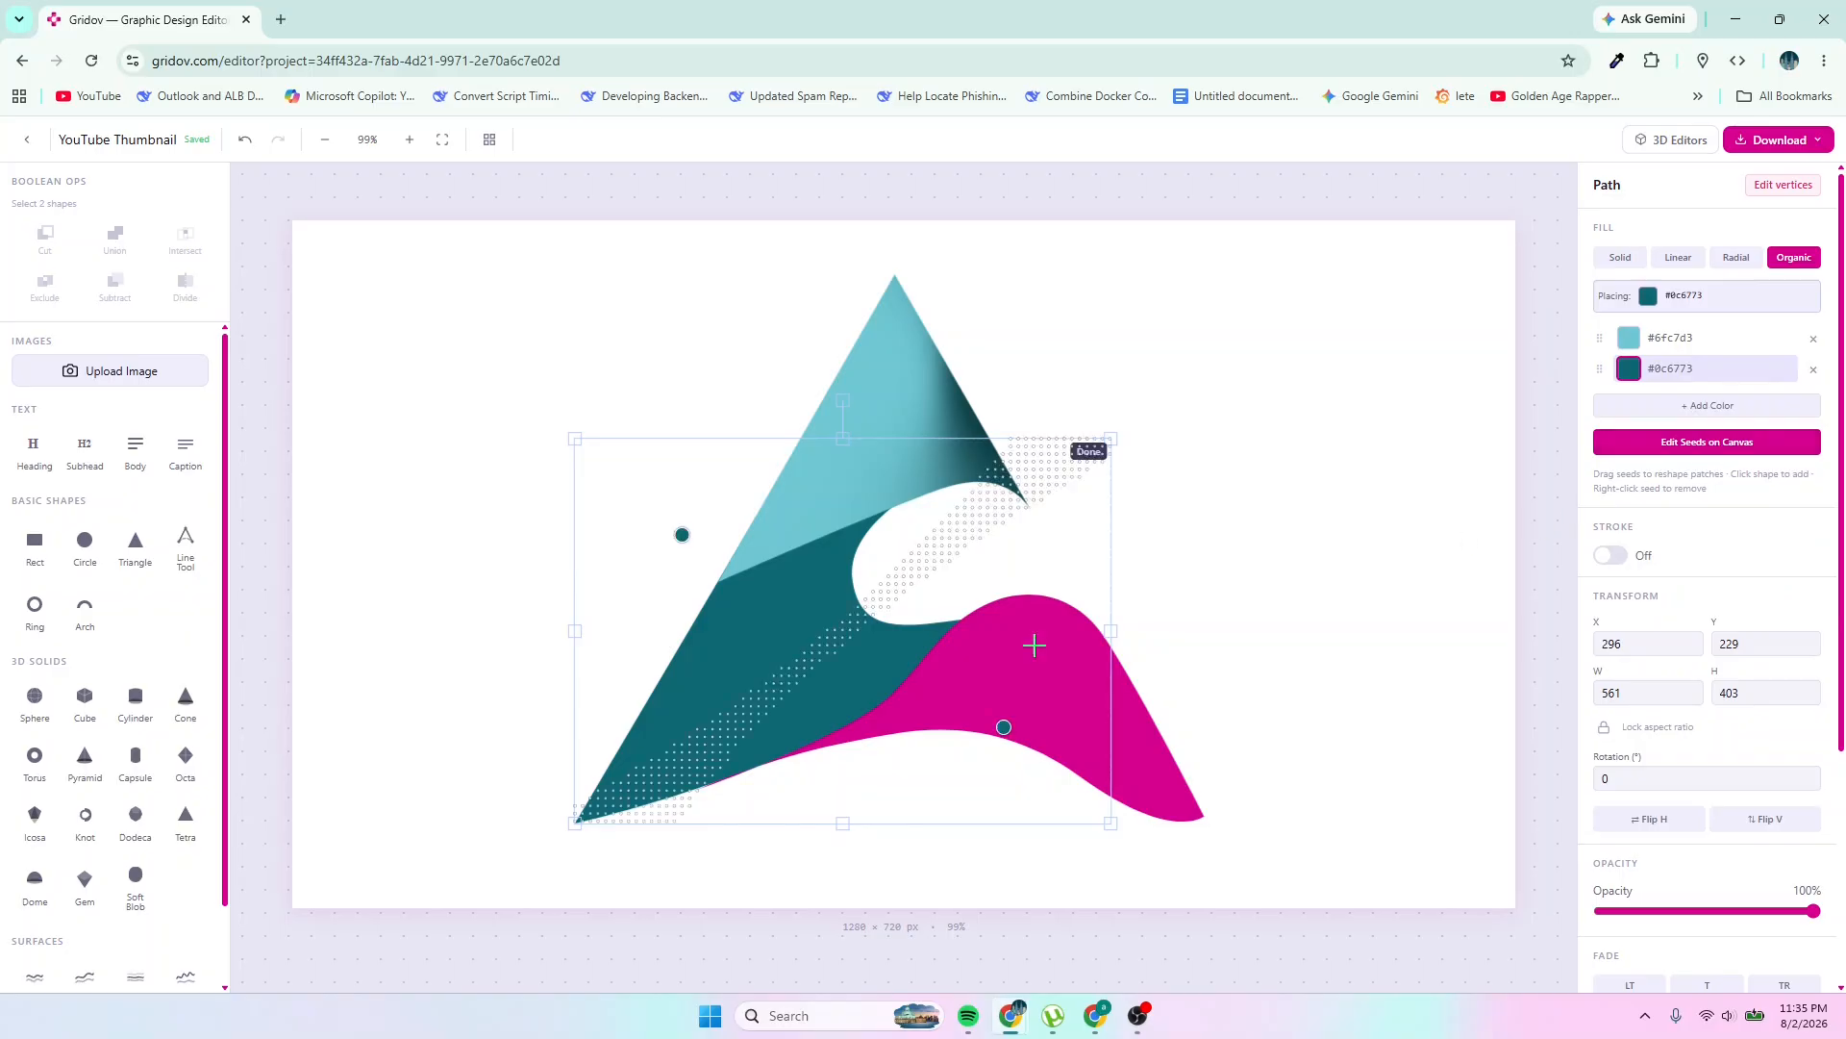
pyautogui.click(1671, 346)
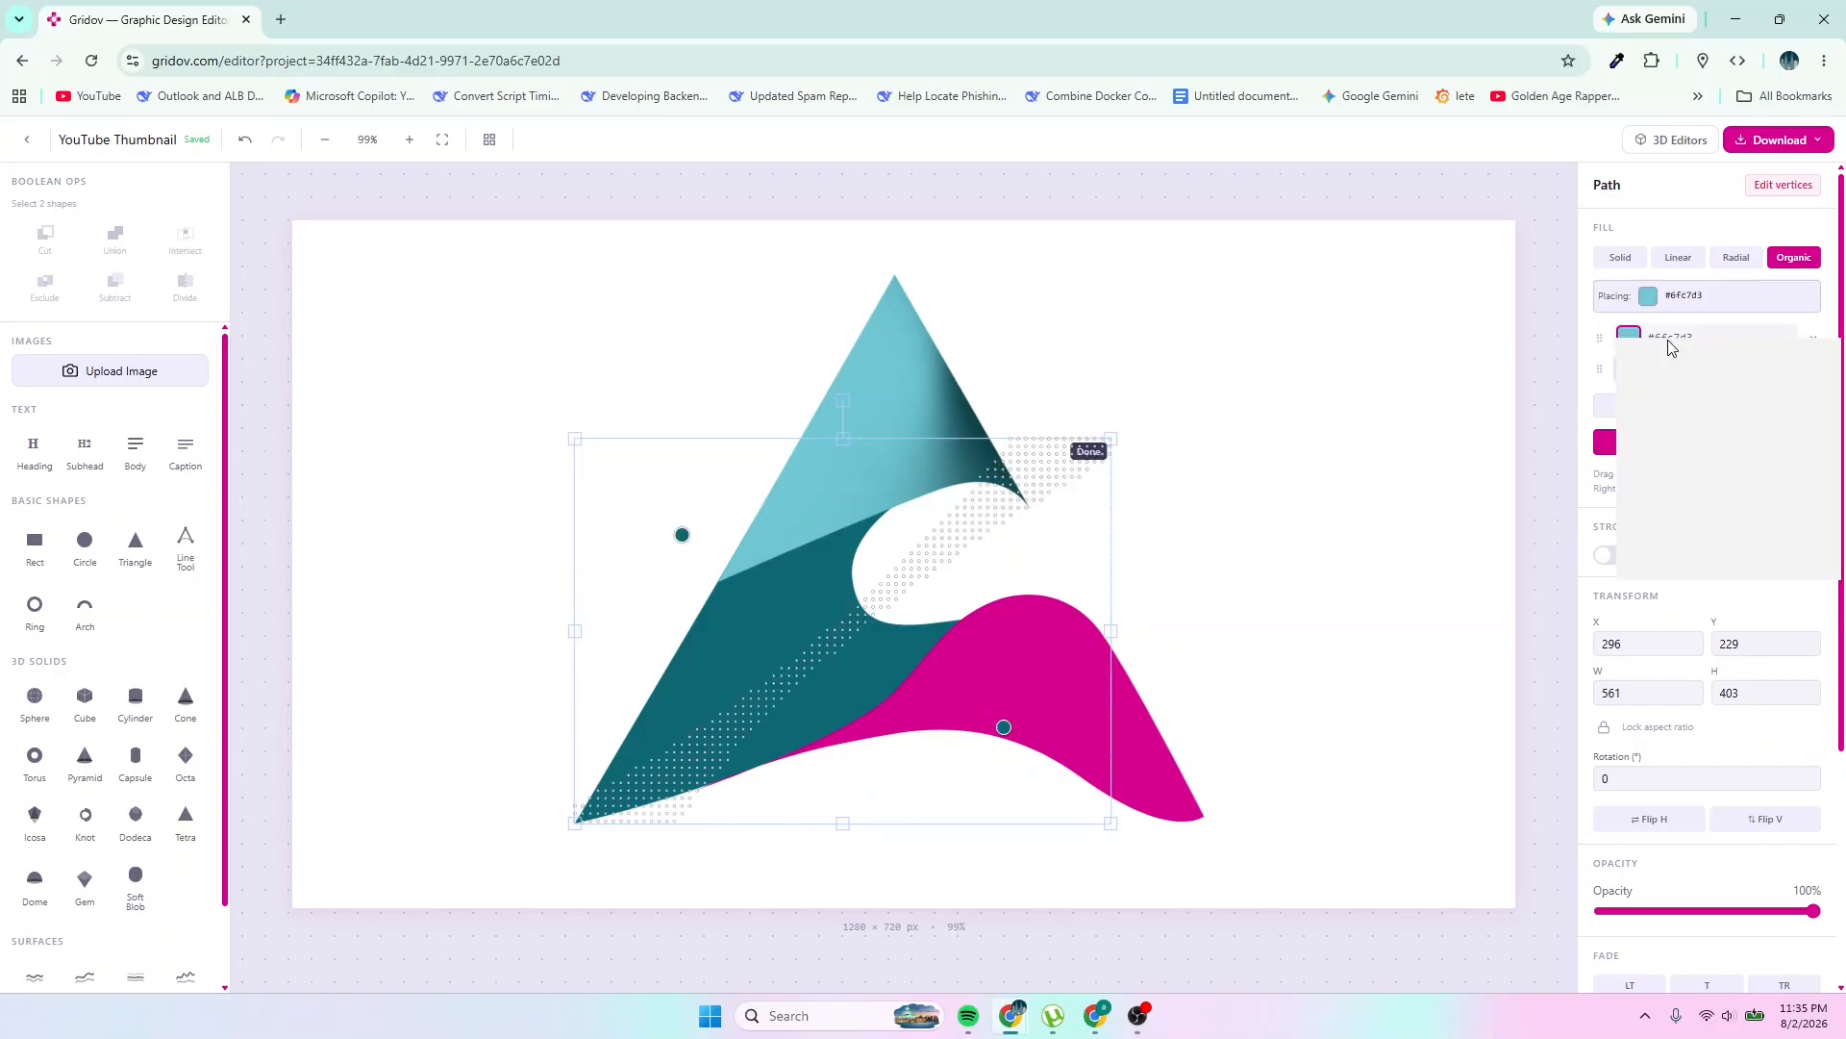
pyautogui.press('Escape')
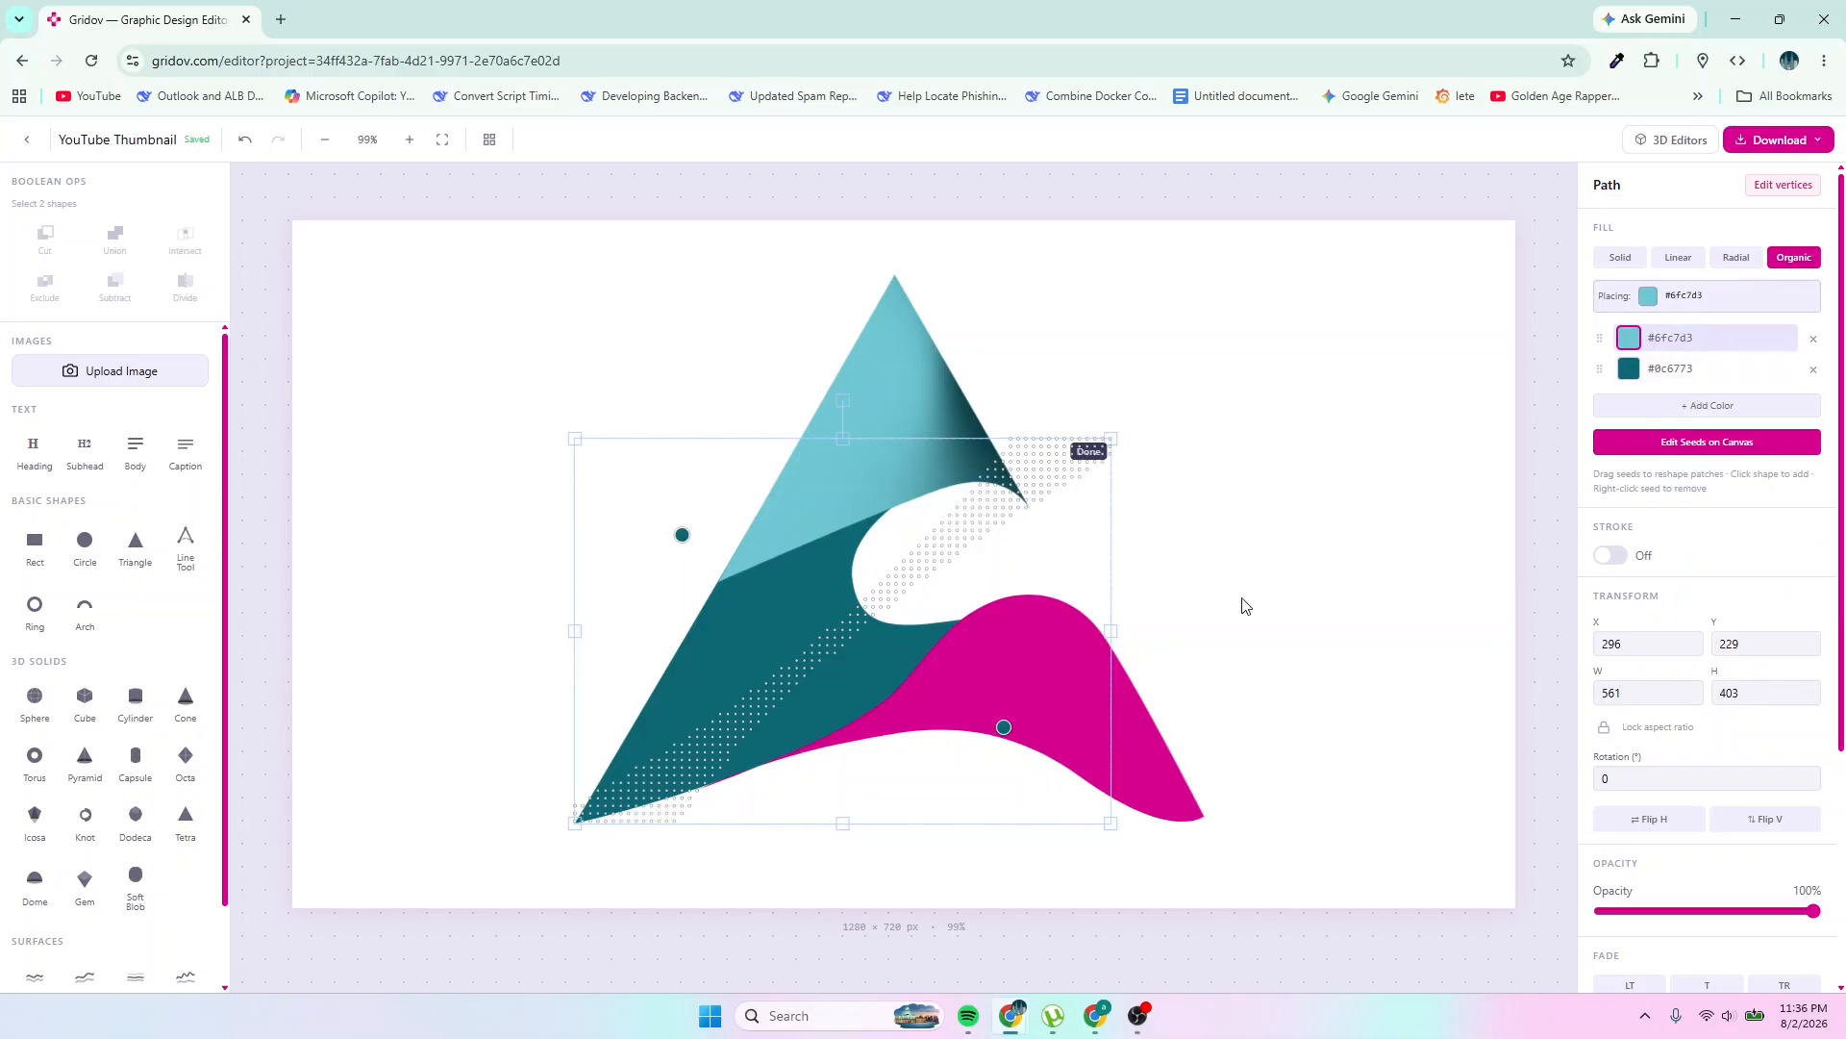
pyautogui.click(754, 644)
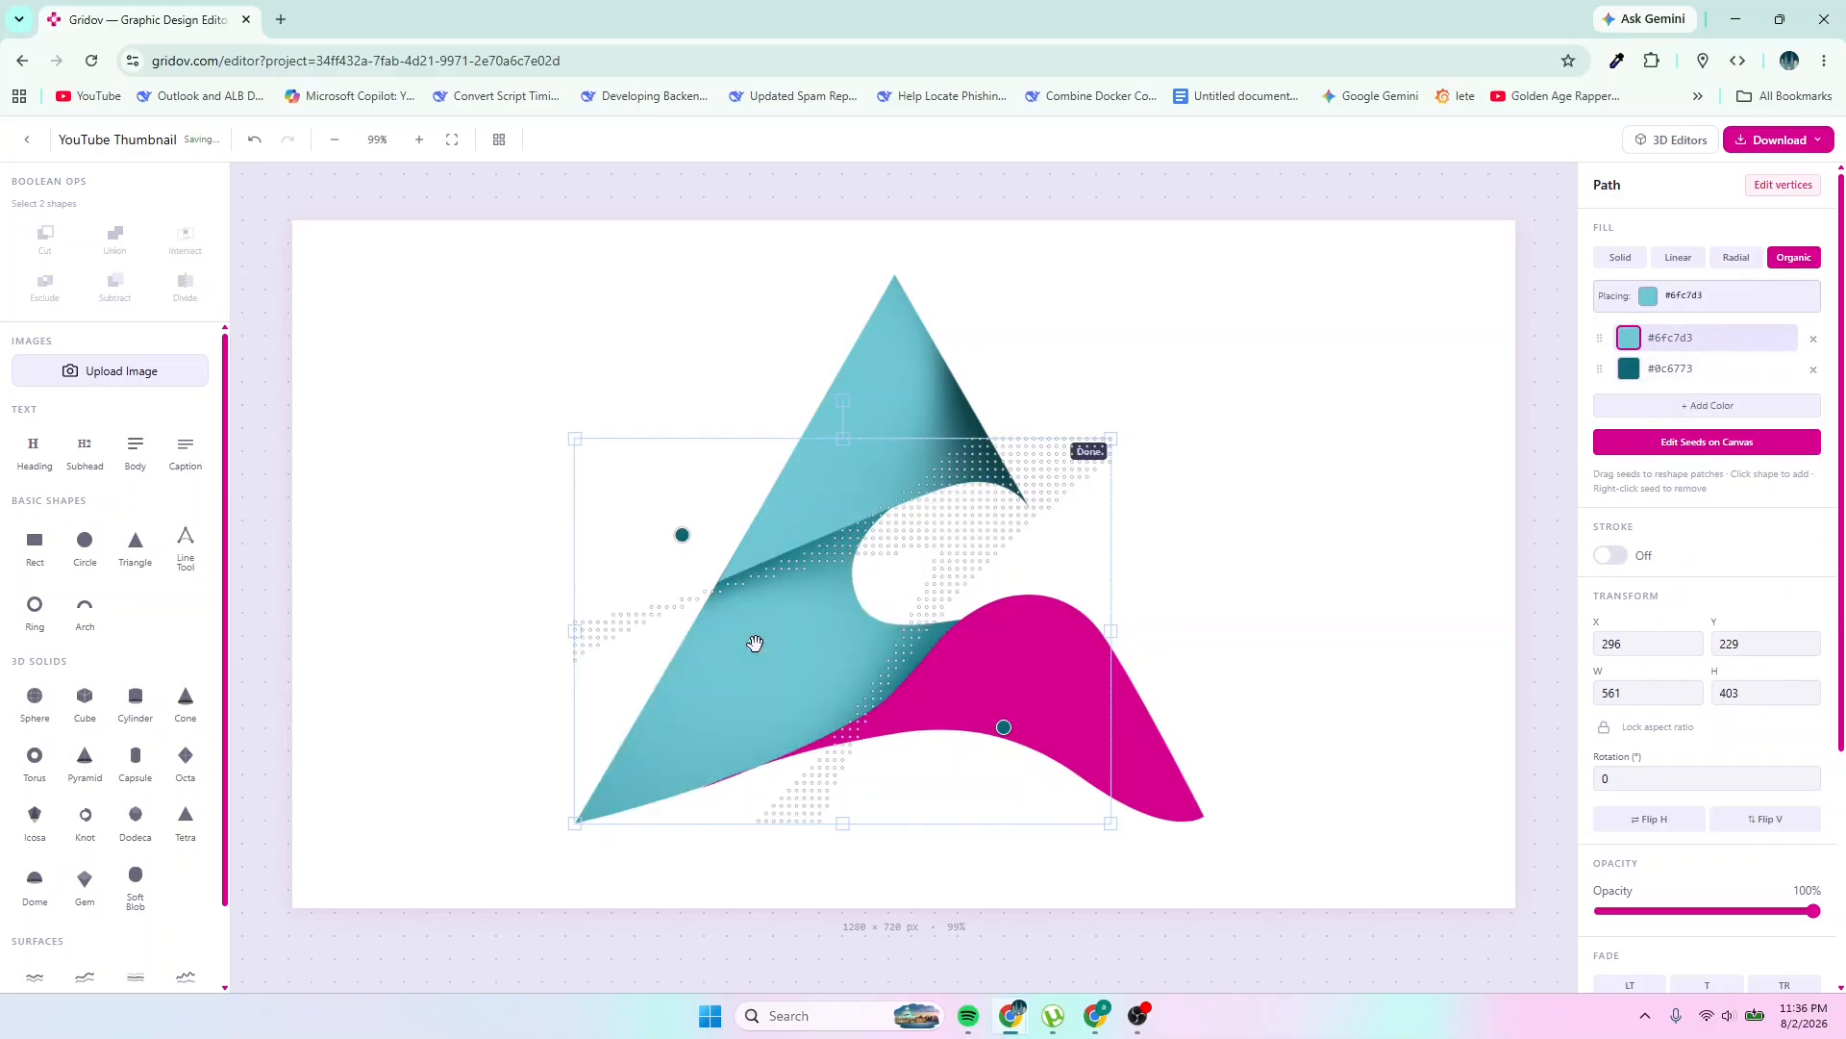
pyautogui.moveTo(743, 631); pyautogui.dragTo(845, 660)
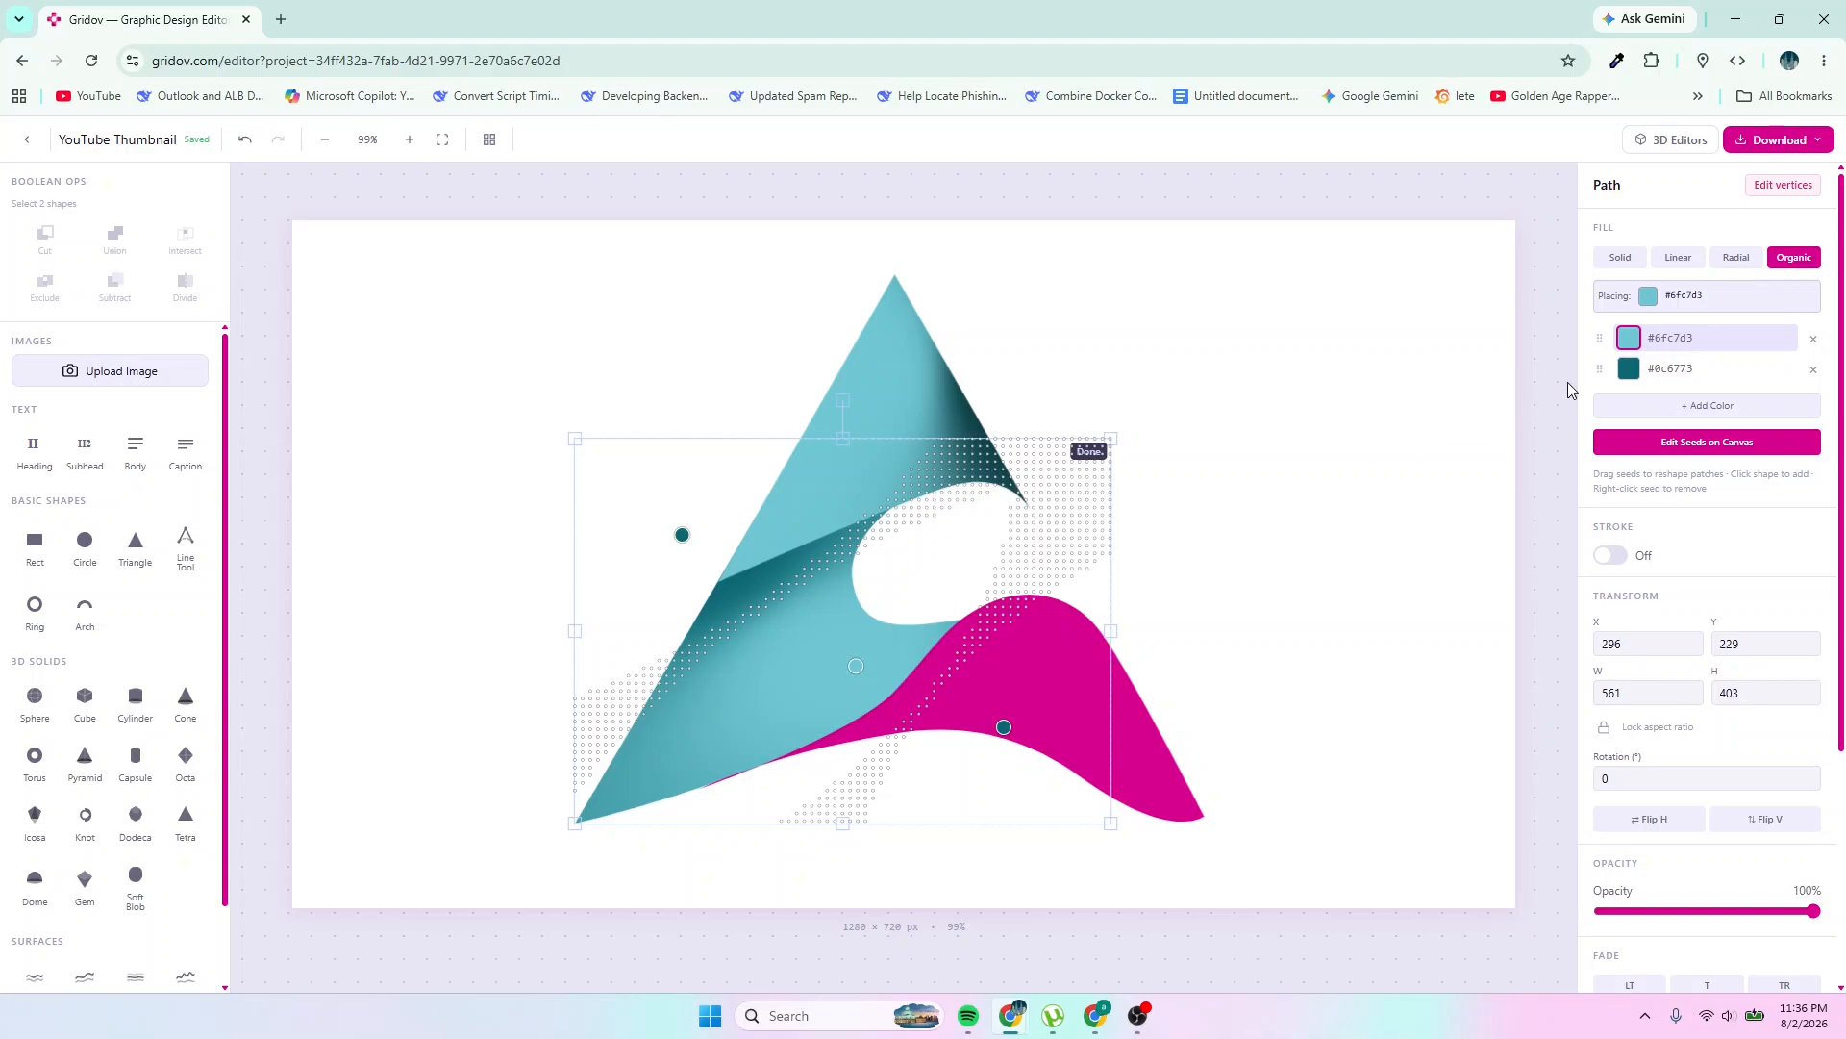
# Add a #0c6773 seed to the middle tier, move it outside the tier's left edge, and finish editing the seeds
pyautogui.click(1628, 369)
pyautogui.click(1628, 369)
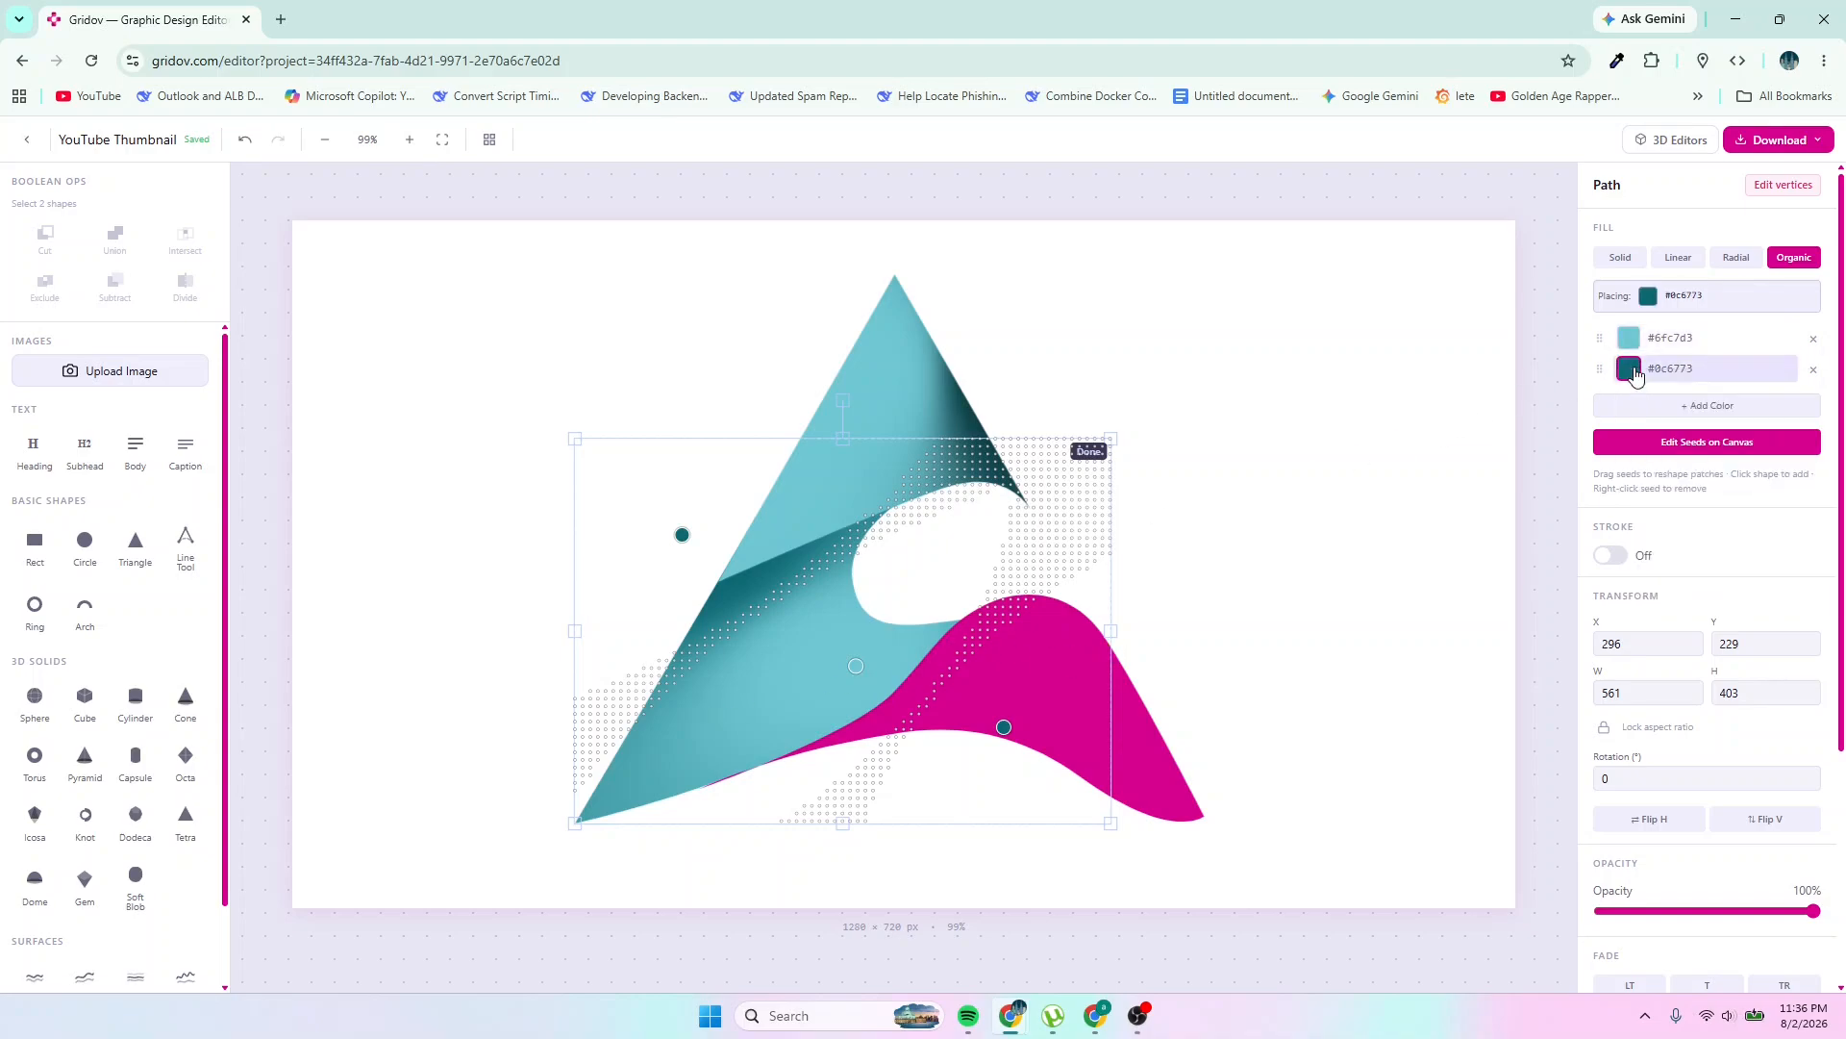
pyautogui.click(656, 744)
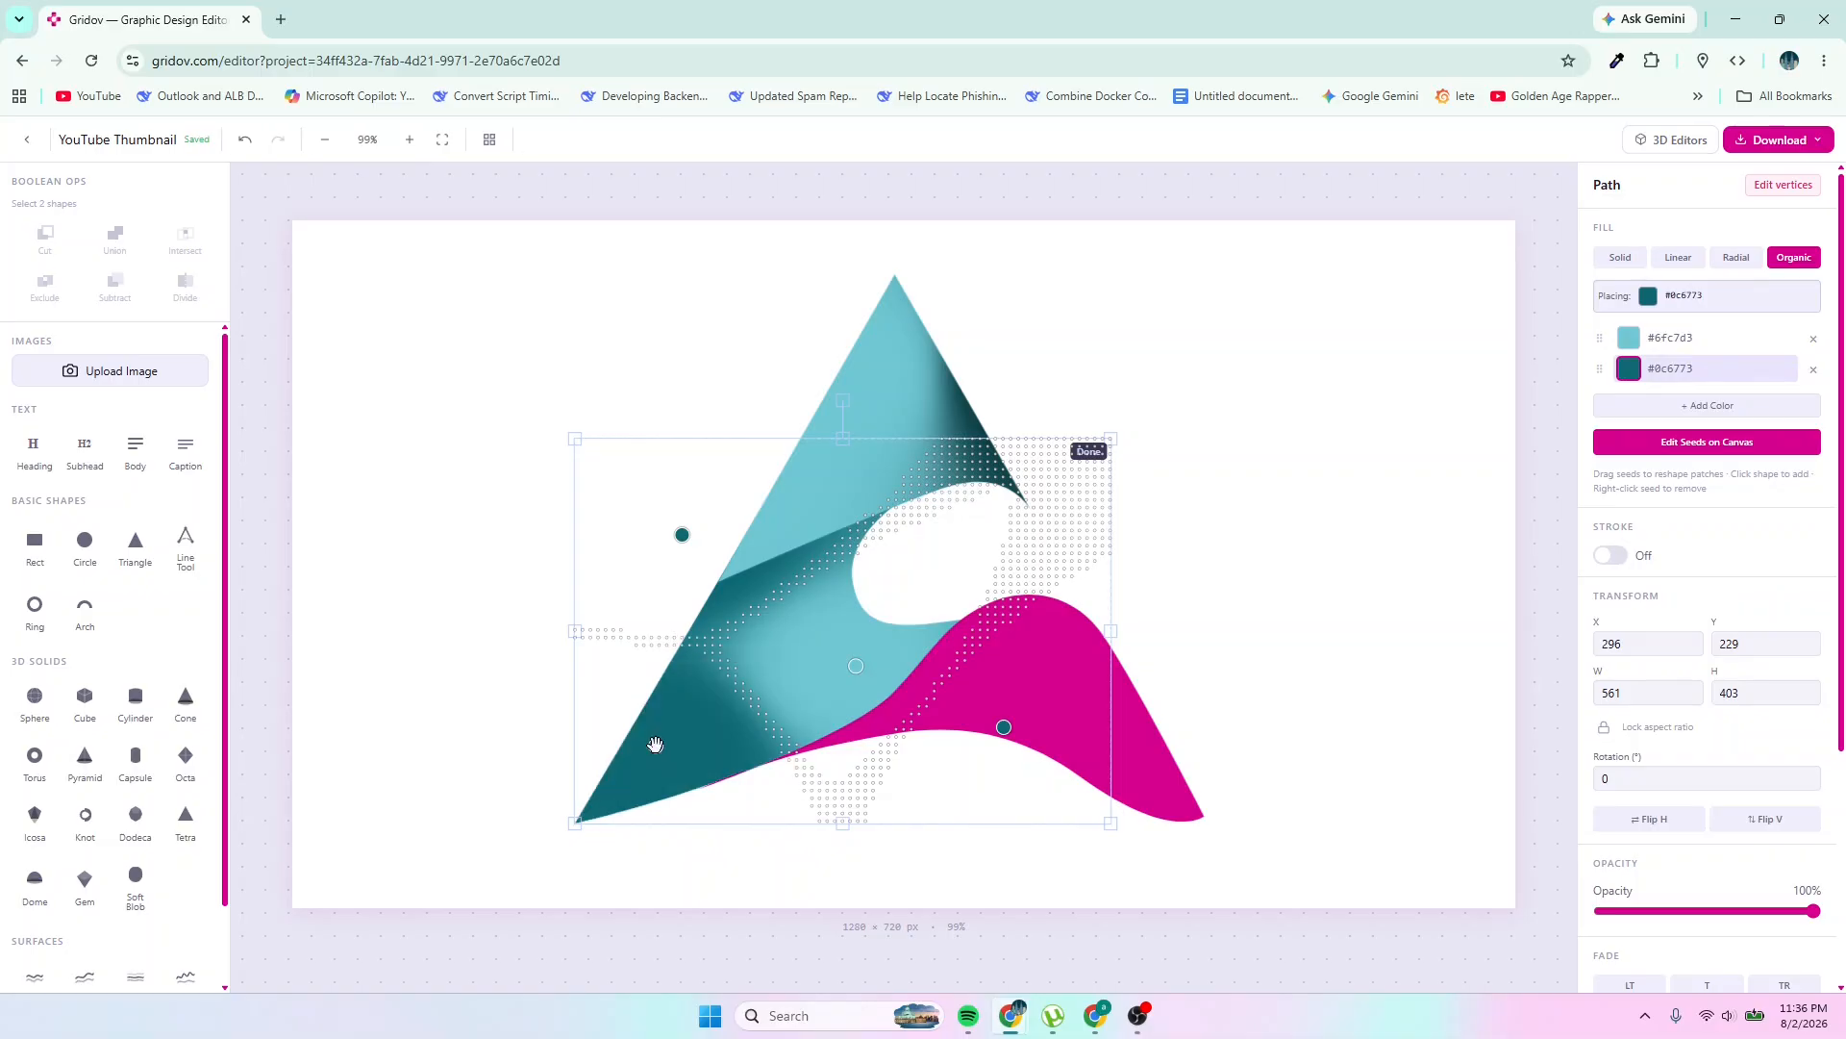
pyautogui.moveTo(654, 745); pyautogui.dragTo(504, 583)
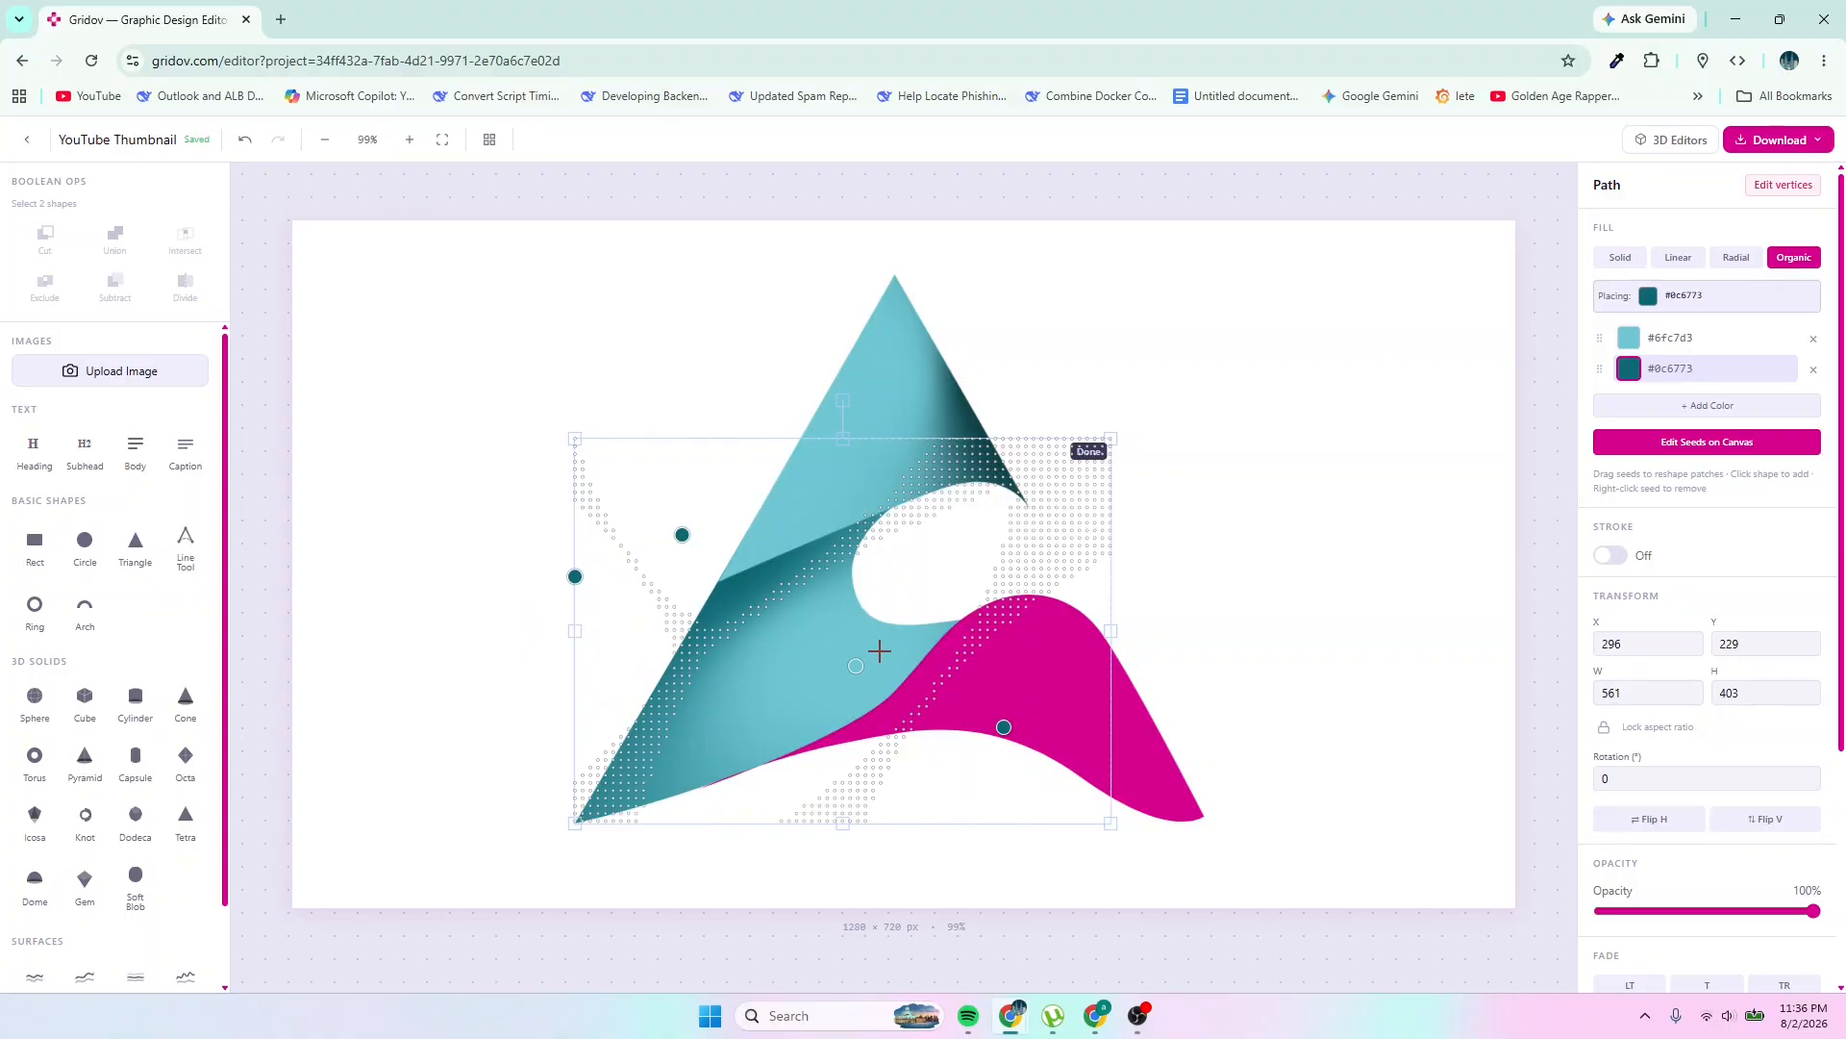
pyautogui.click(1633, 454)
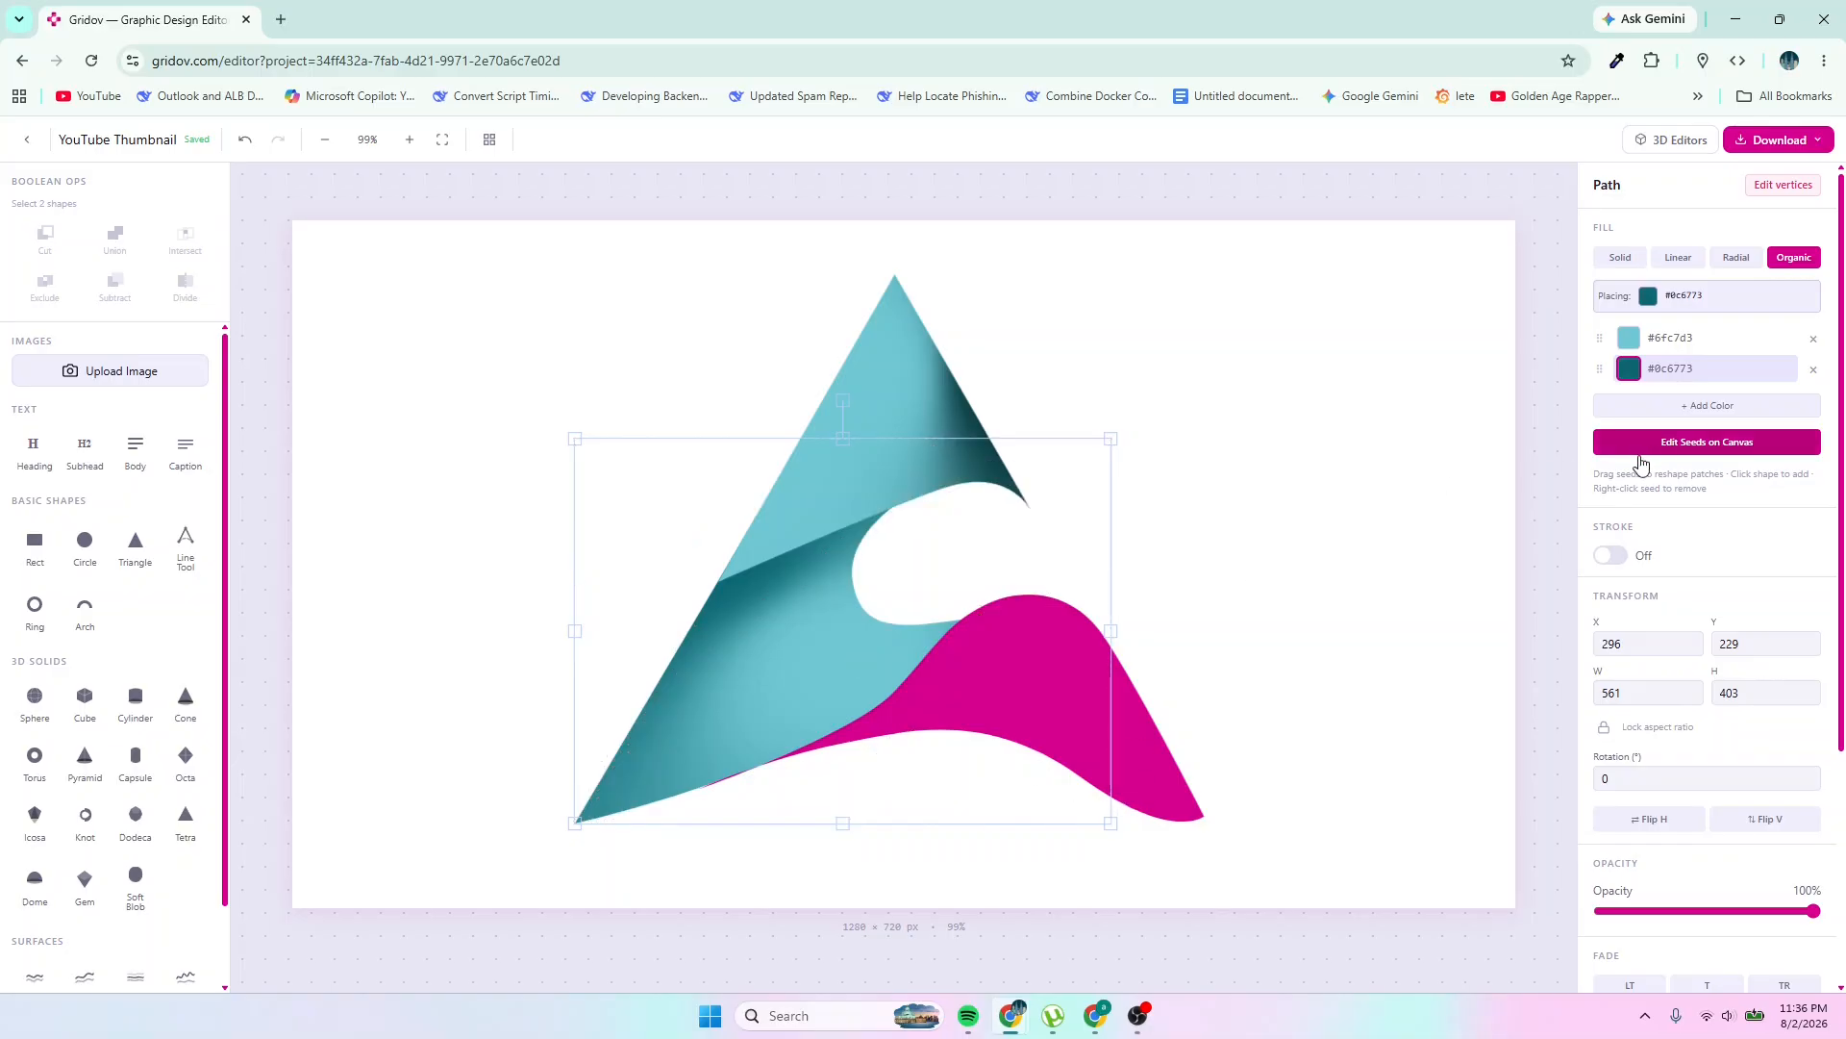
# Change the magenta bottom tier's fill from solid to Organic and set its first colour to #6fc7d3
pyautogui.click(1159, 783)
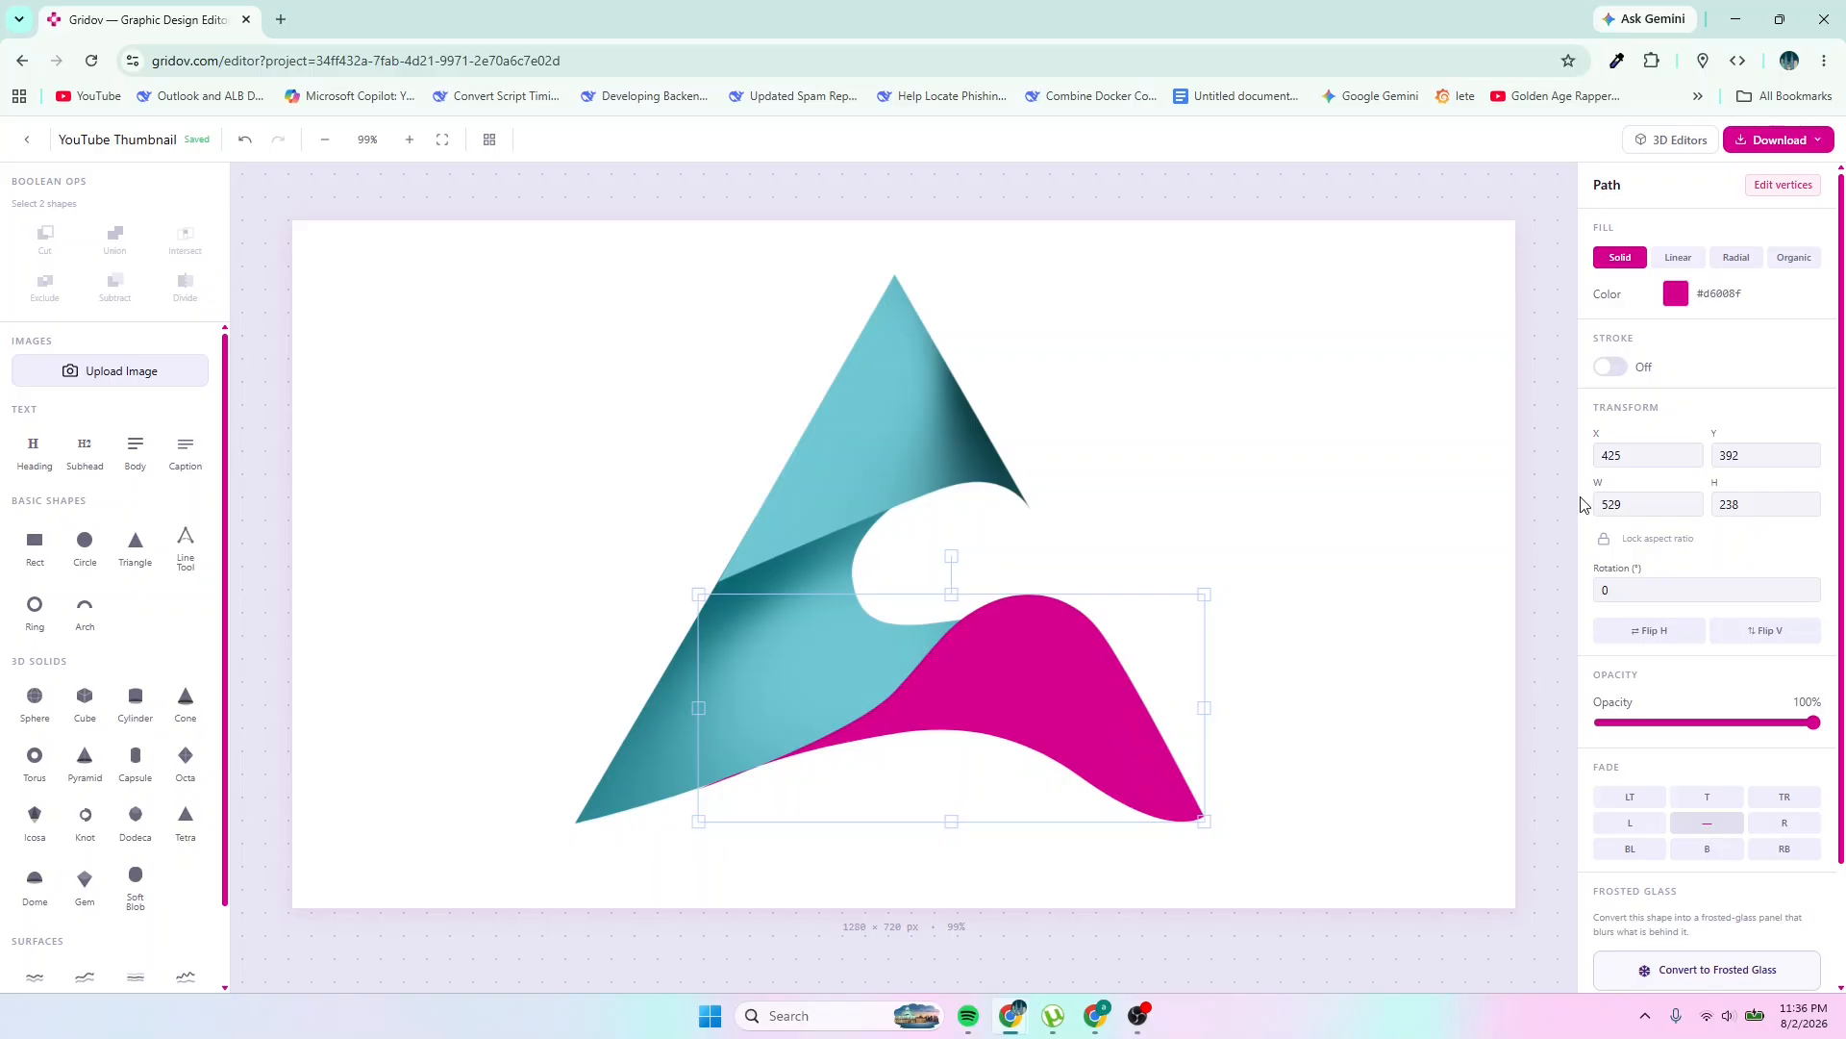
pyautogui.click(1793, 258)
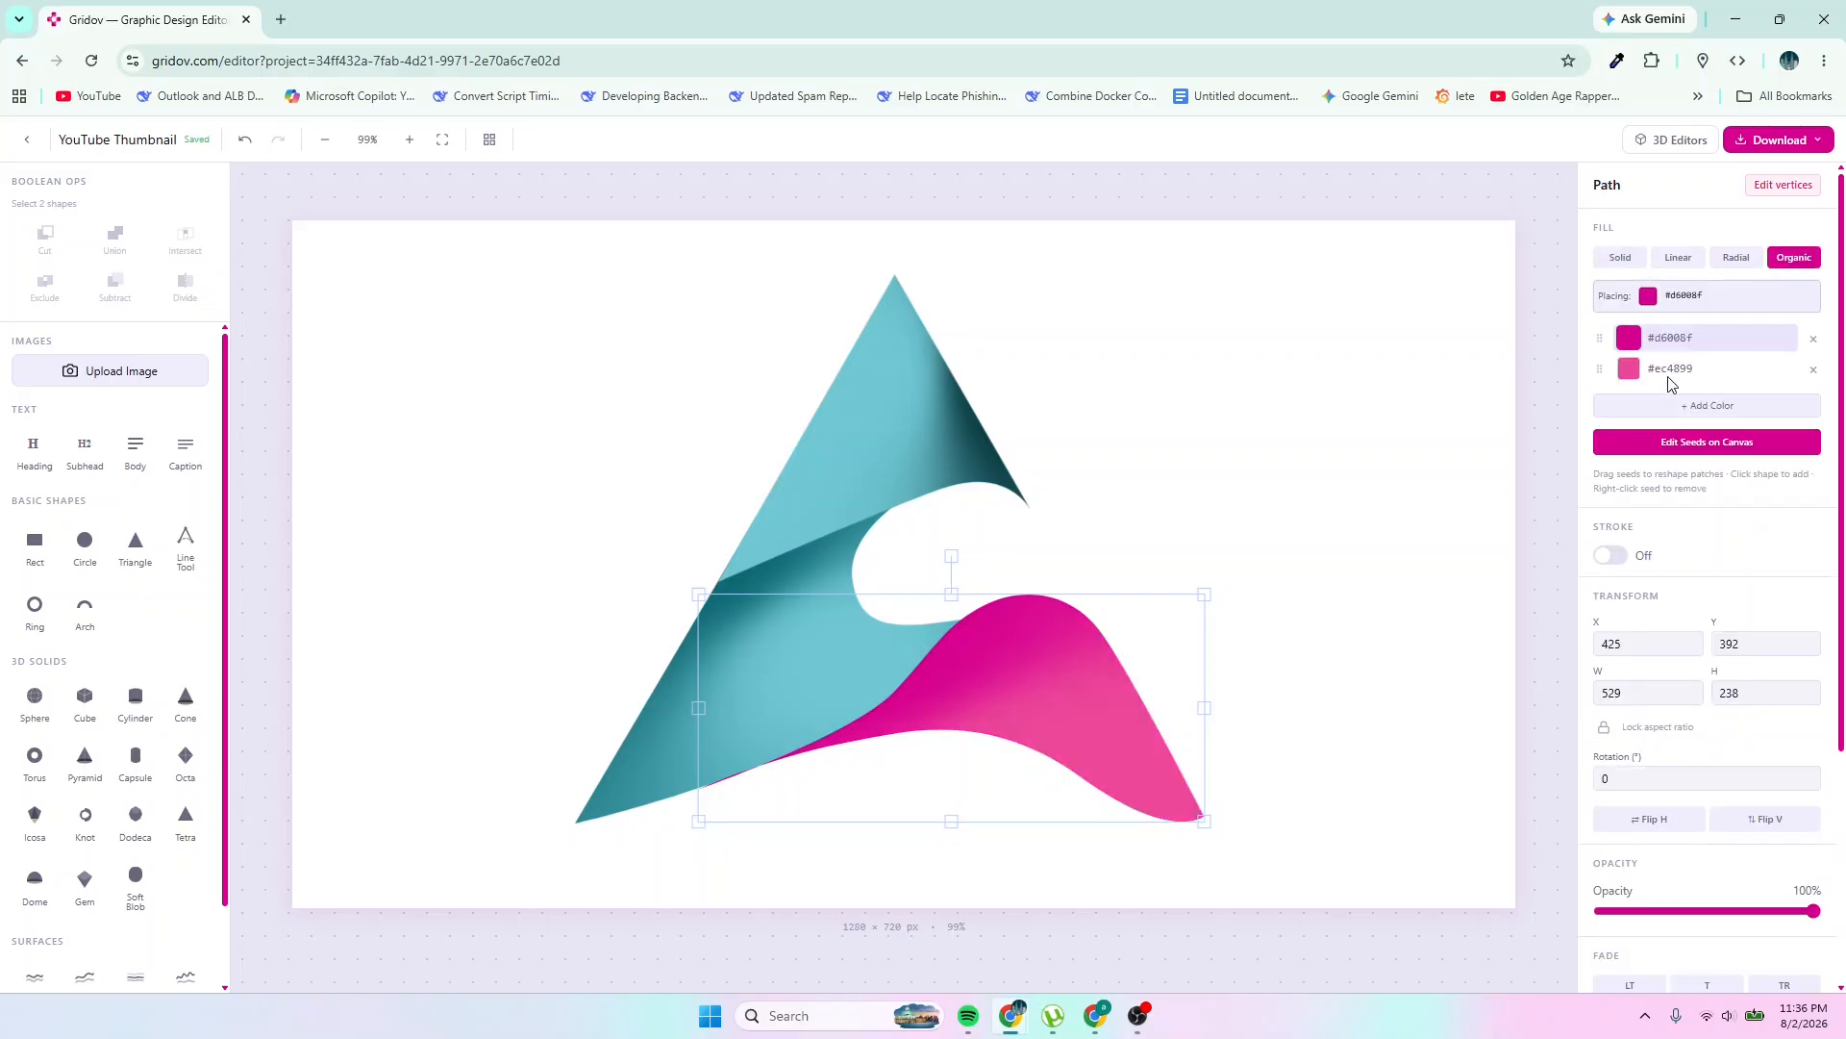
pyautogui.click(1689, 337)
pyautogui.click(1667, 343)
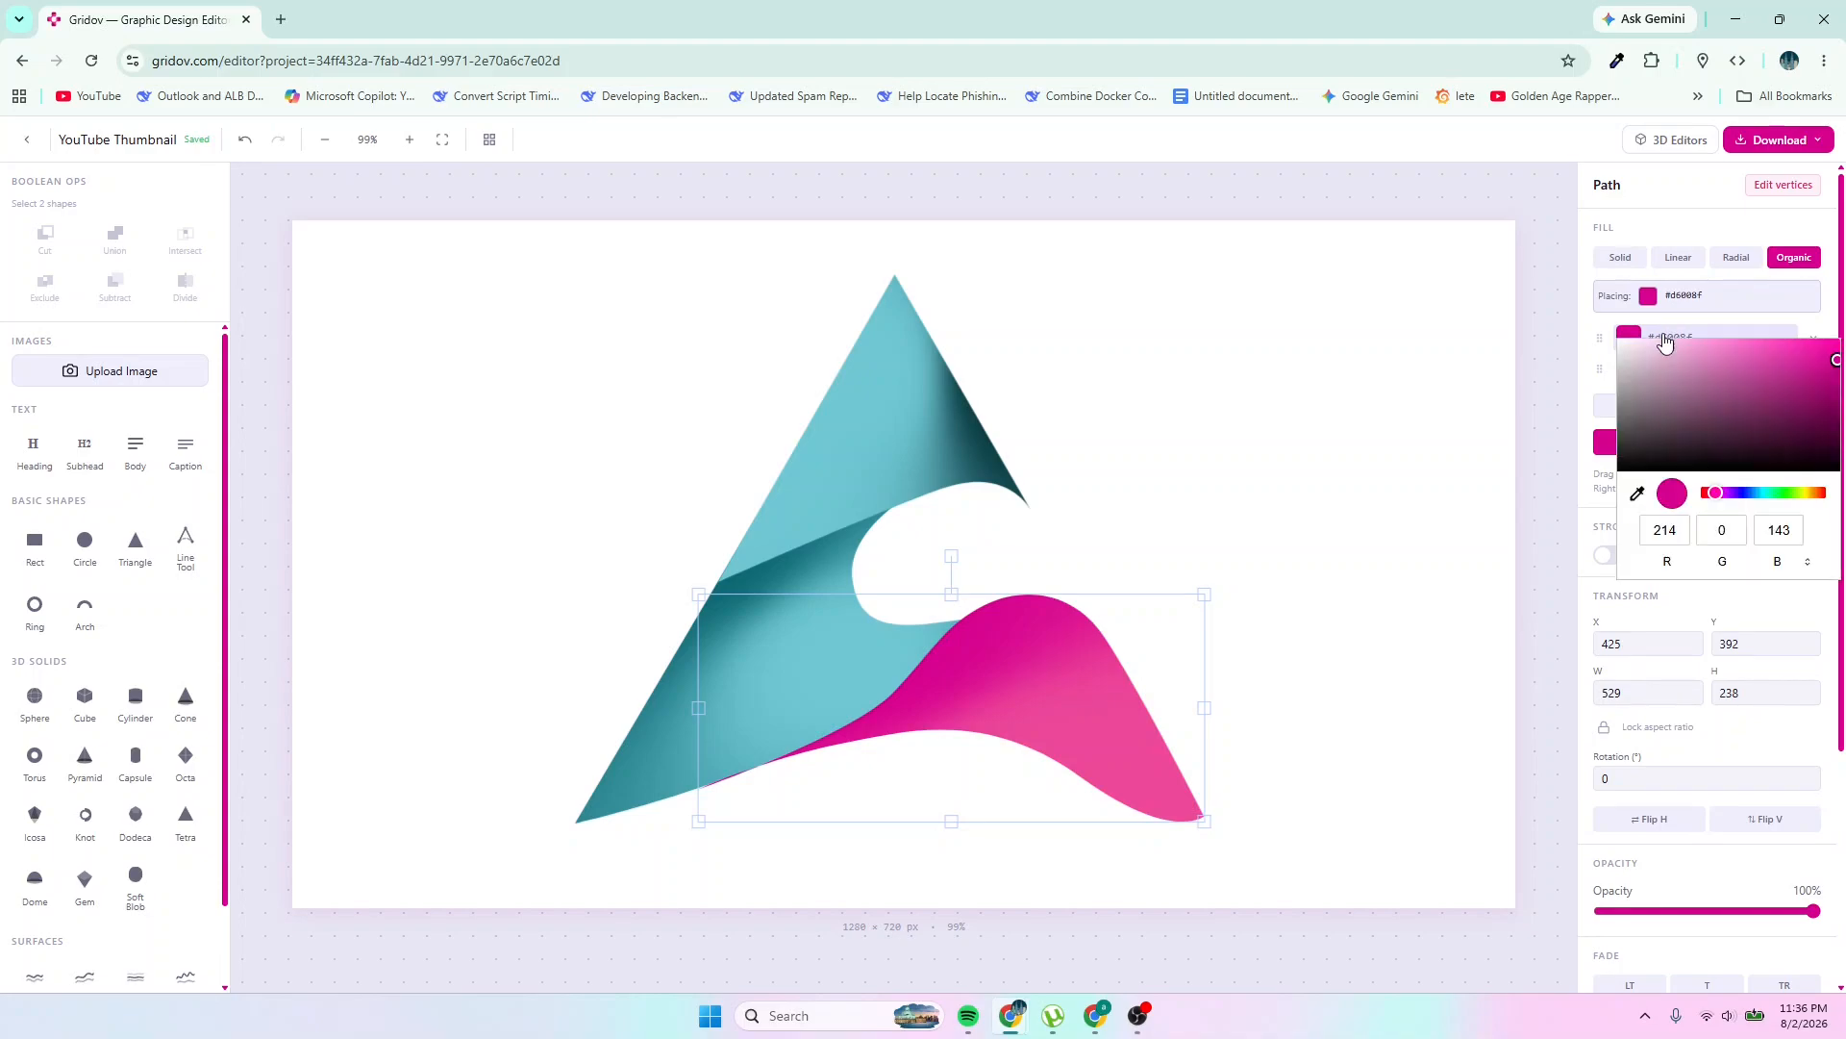
pyautogui.click(1806, 563)
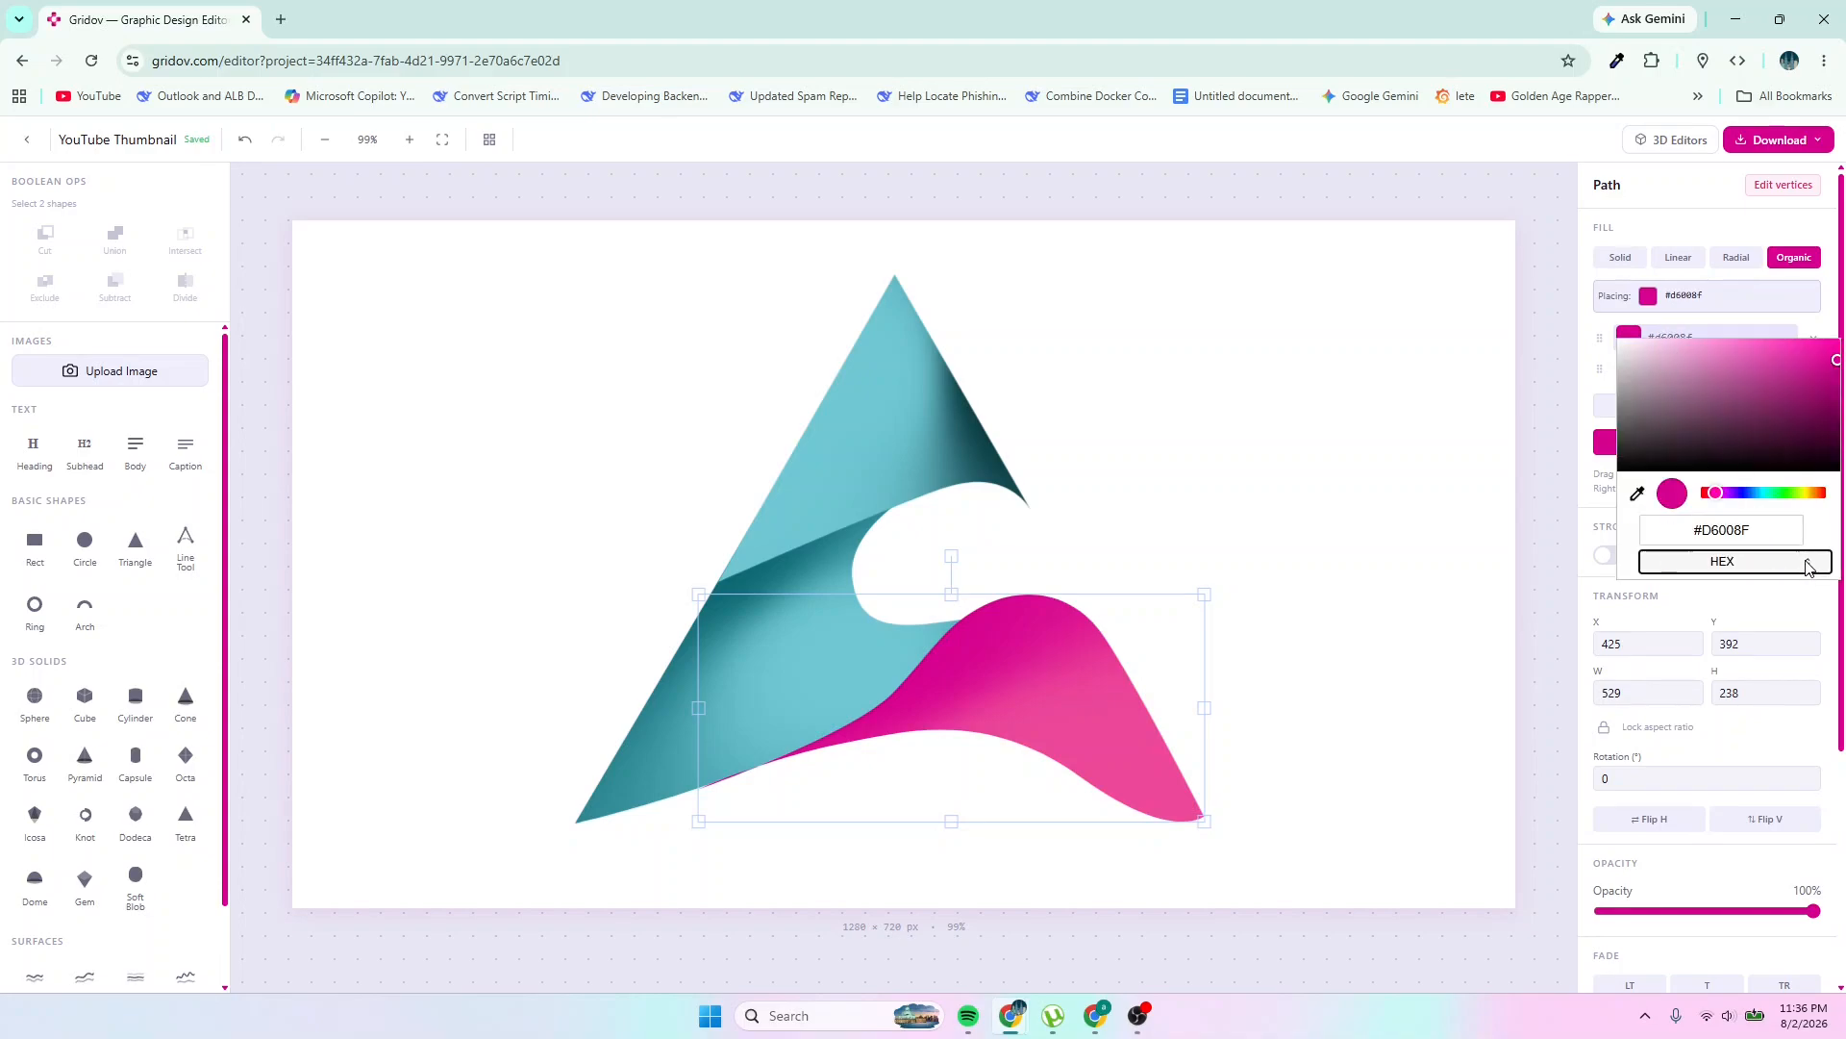
pyautogui.click(1770, 535)
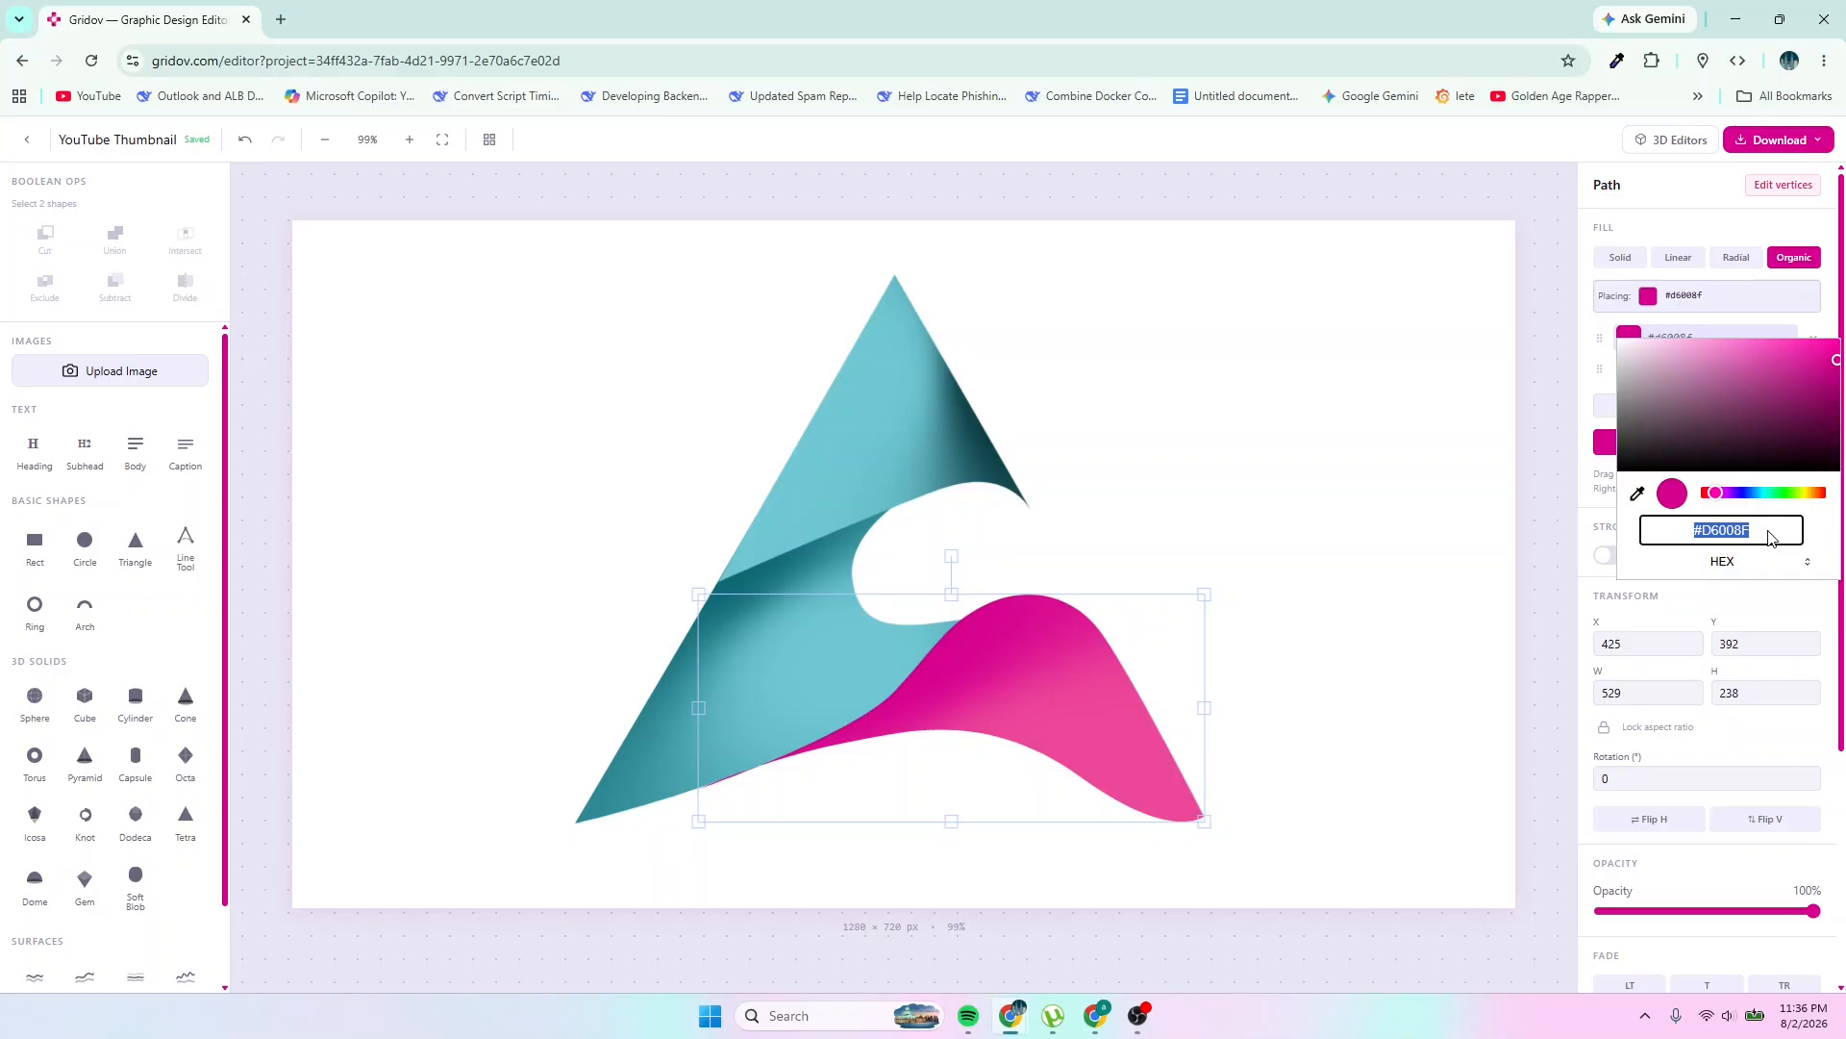
pyautogui.write('6FC')
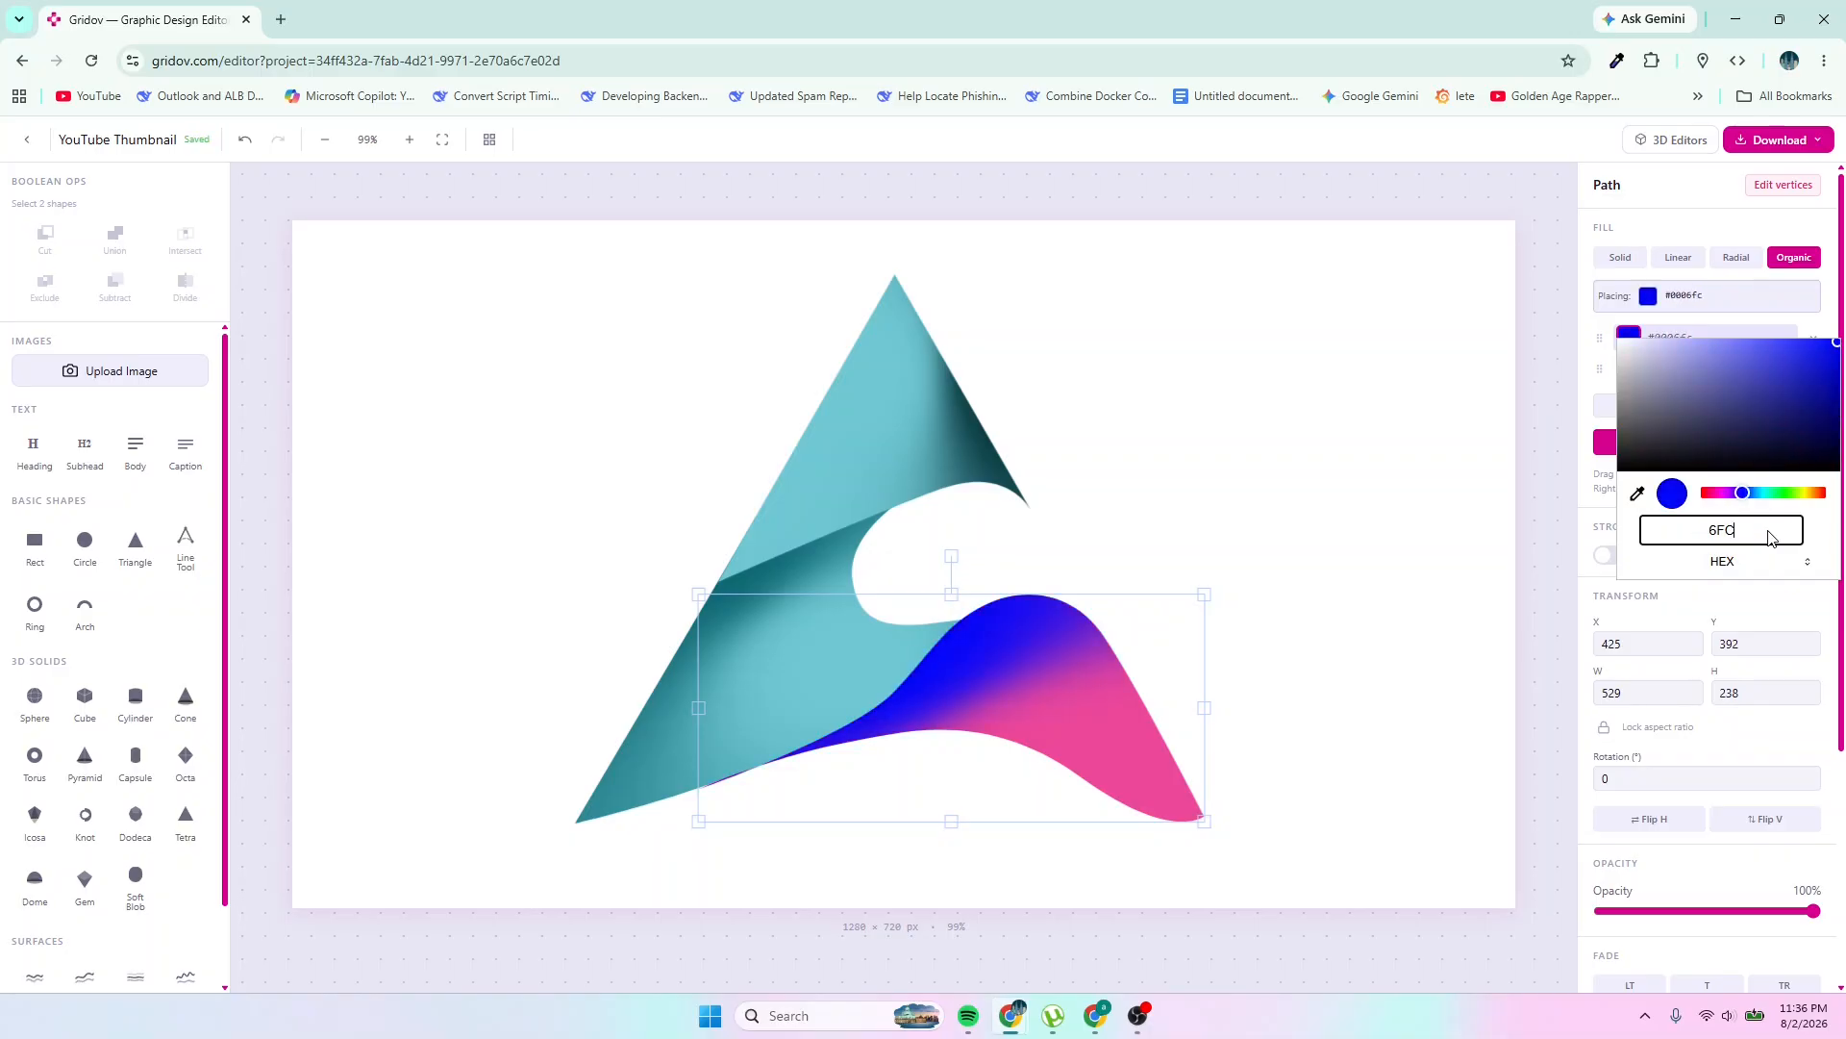
pyautogui.write('7D3')
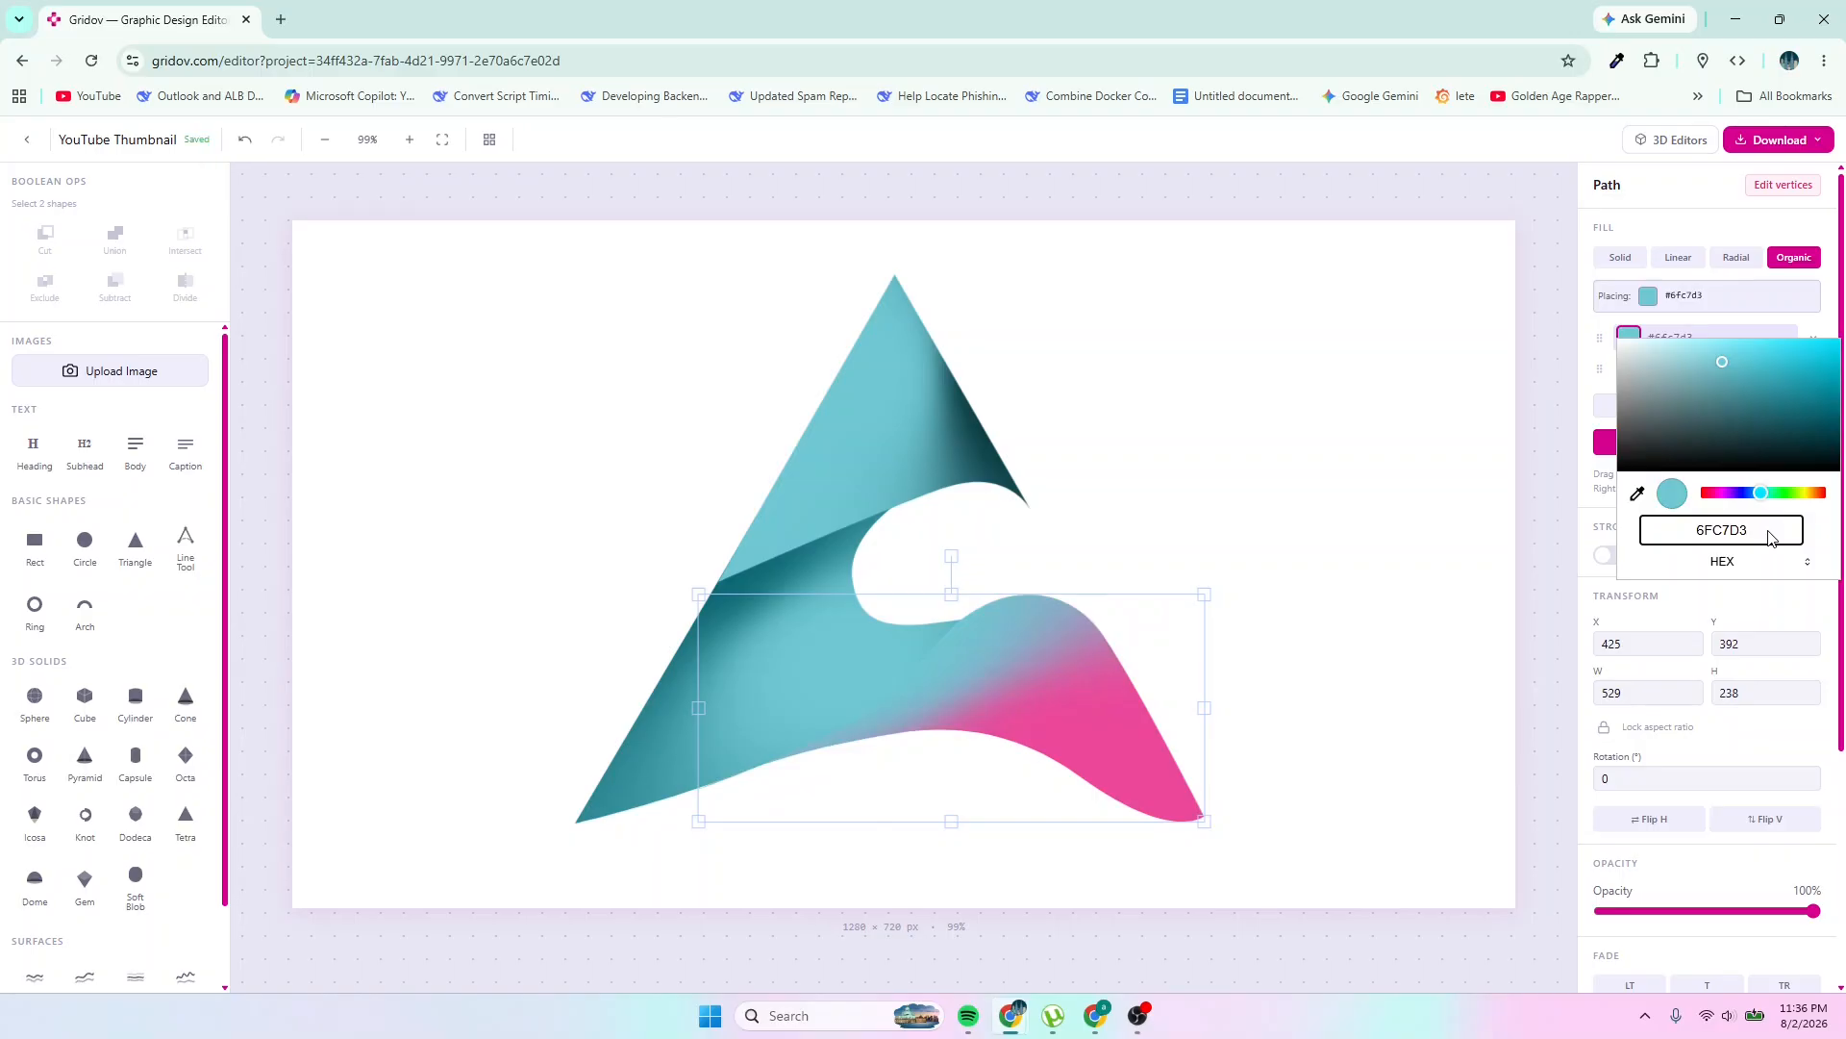
# Set the bottom tier's second organic colour, the magenta one, to #6fc7d3
pyautogui.press('Return')
pyautogui.click(1665, 373)
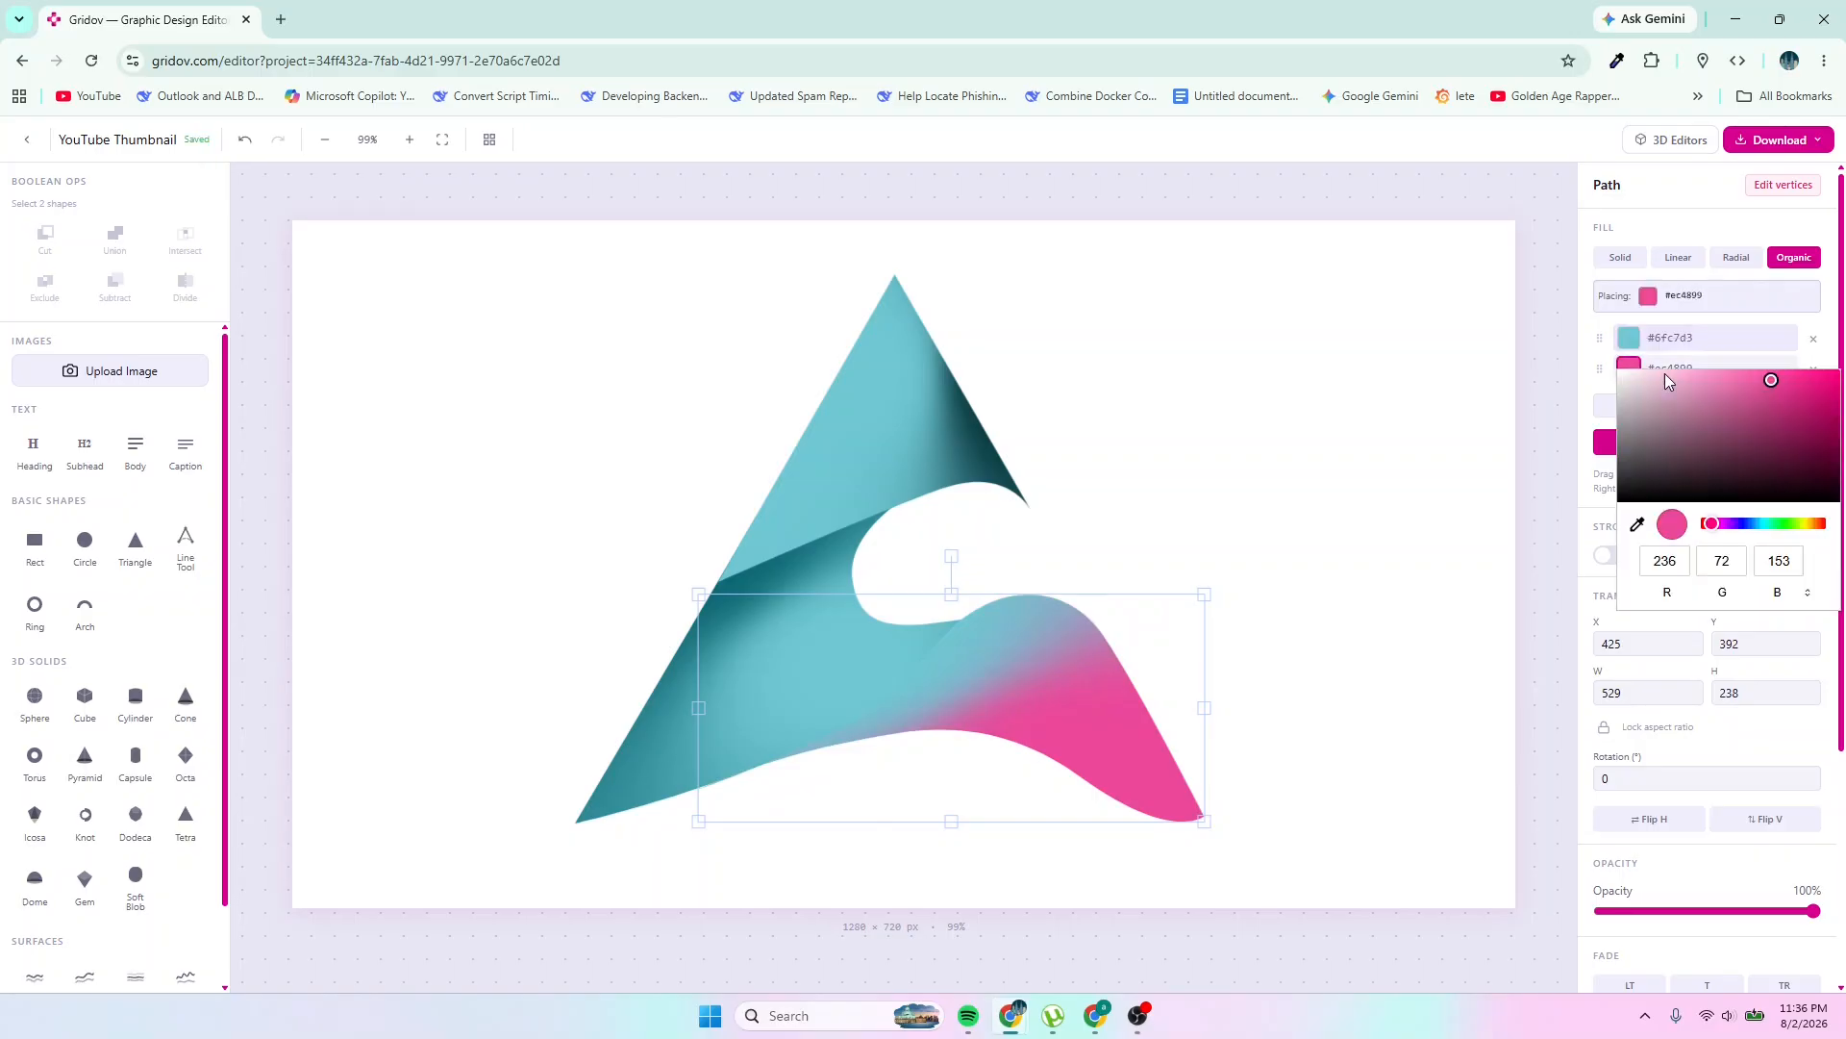
pyautogui.click(1817, 598)
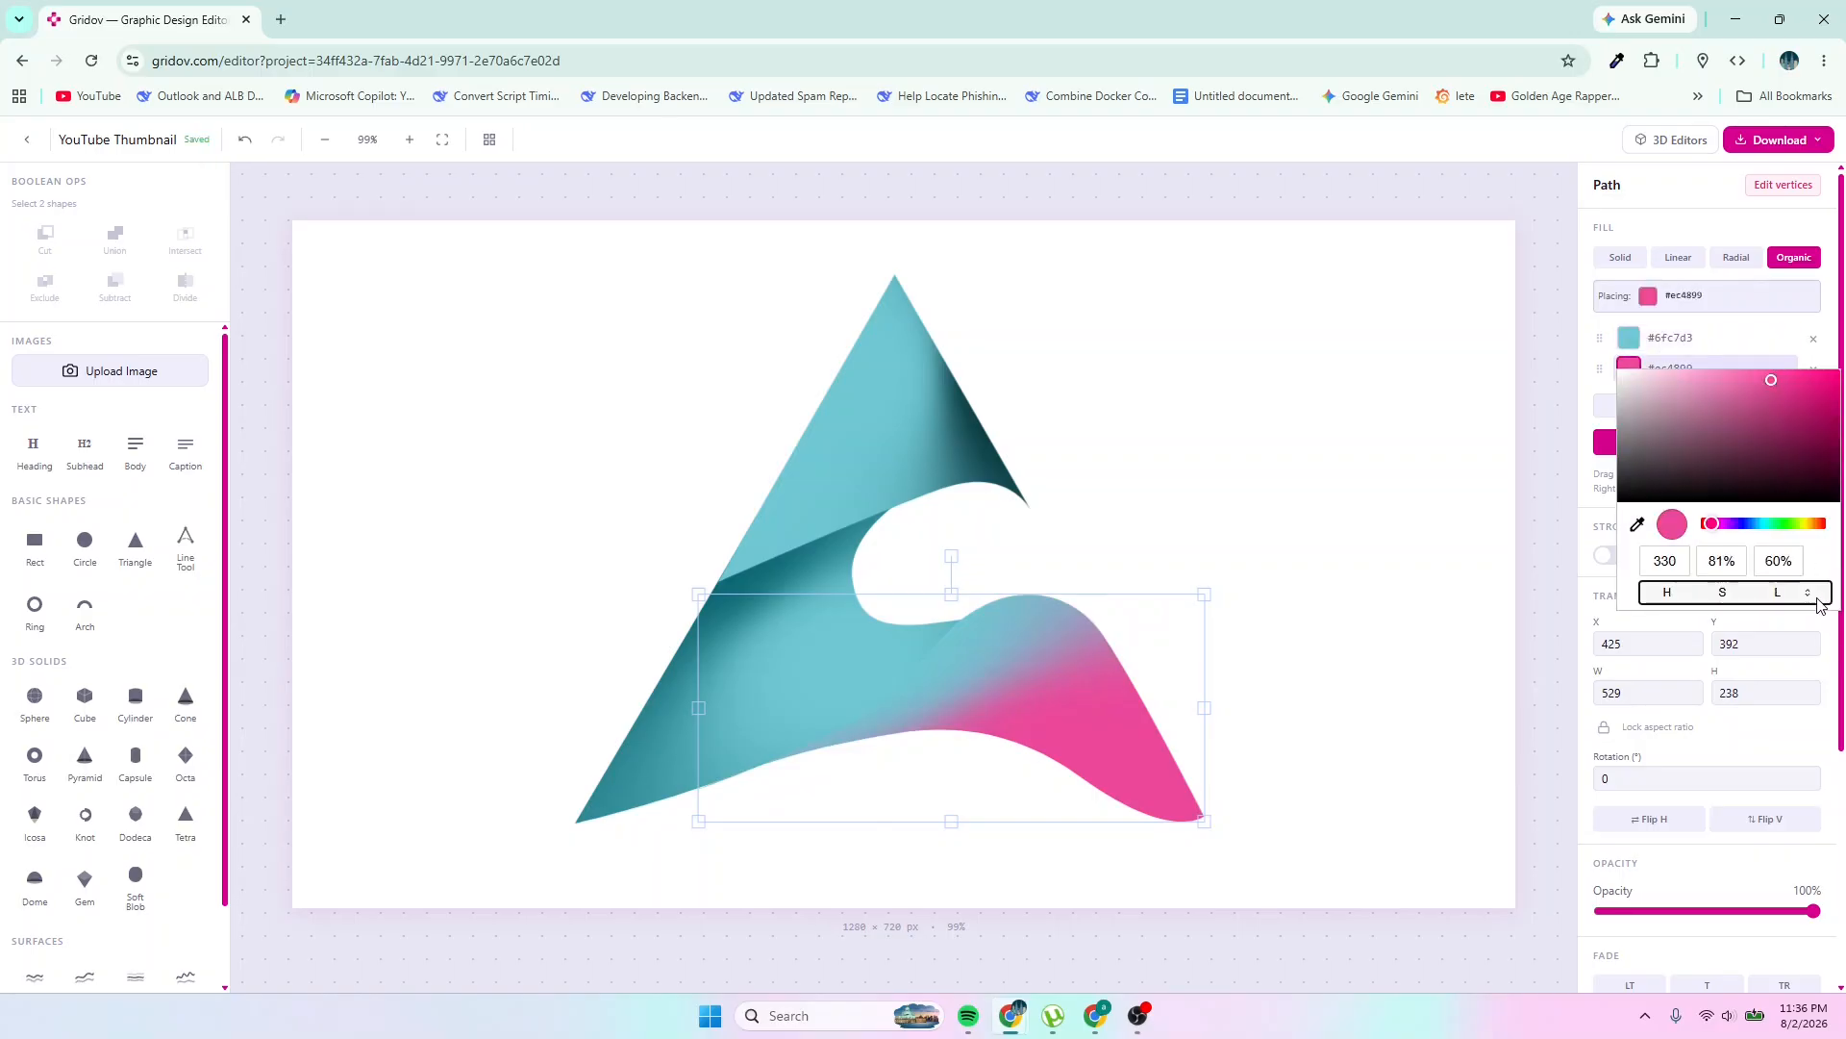
pyautogui.click(1817, 598)
pyautogui.click(1766, 568)
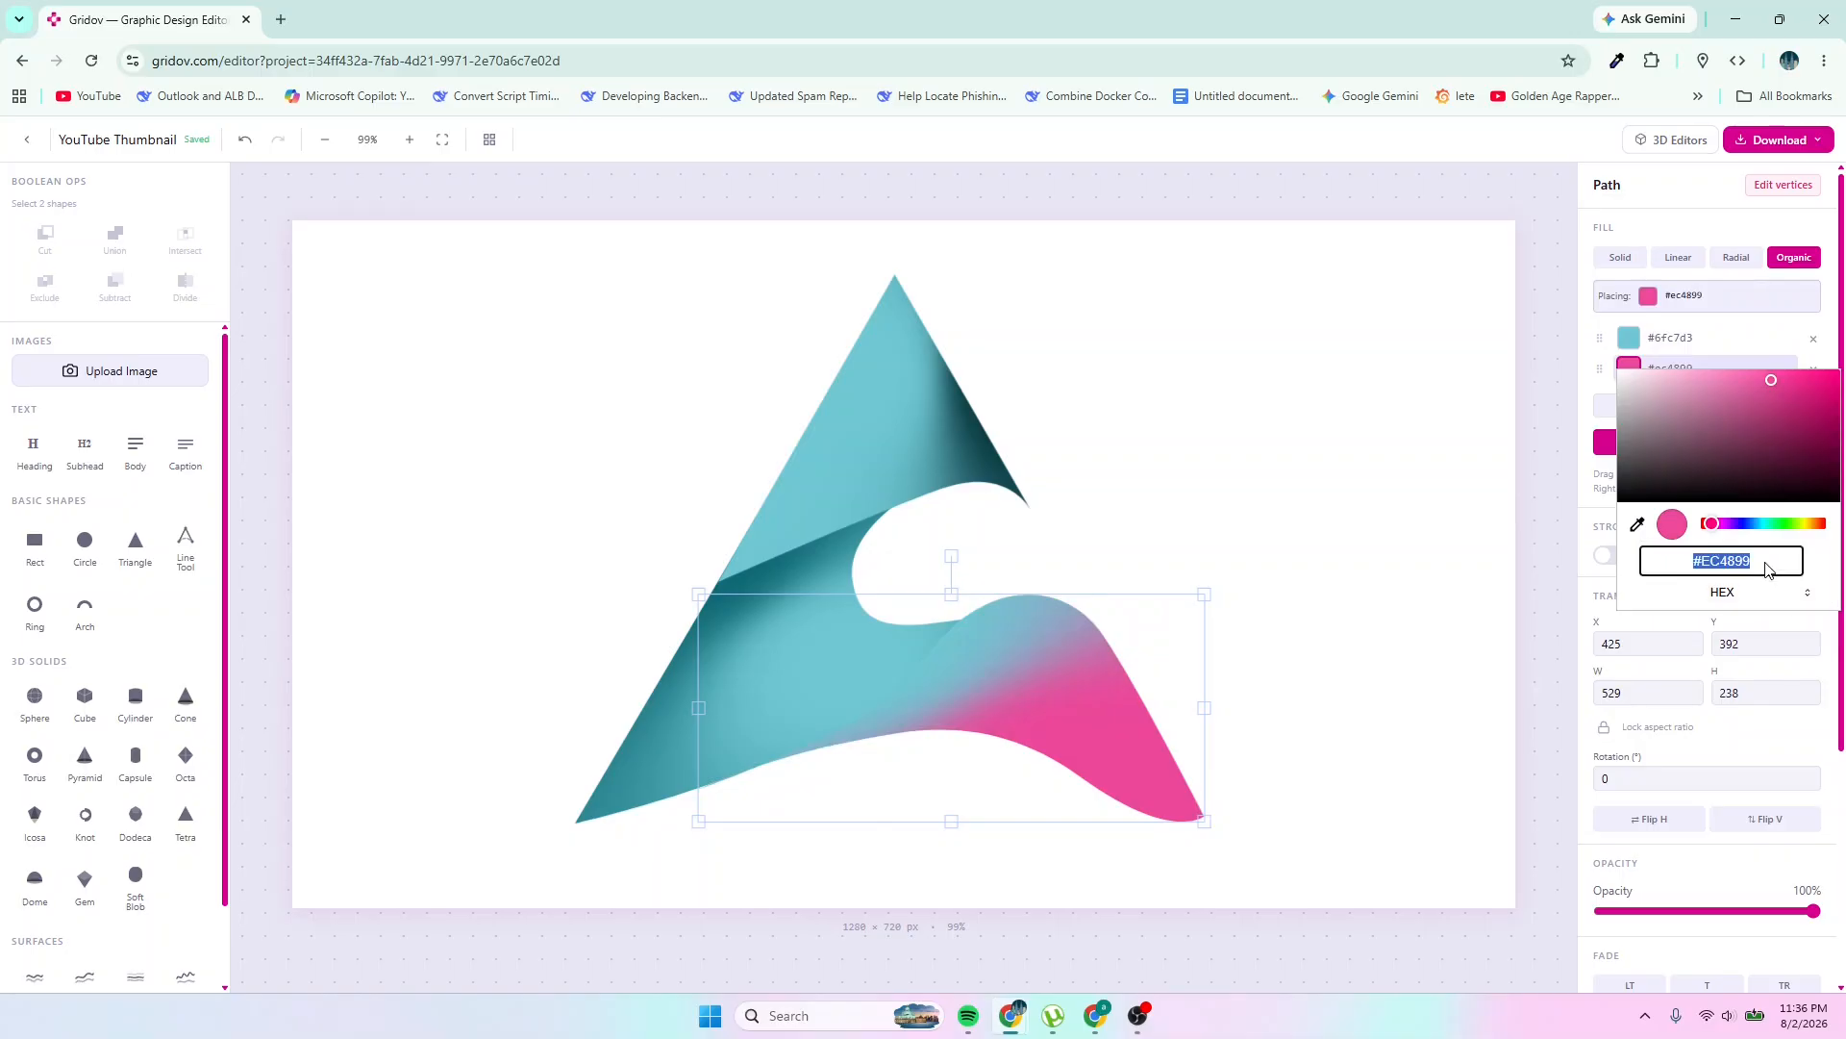
pyautogui.write('0006FC')
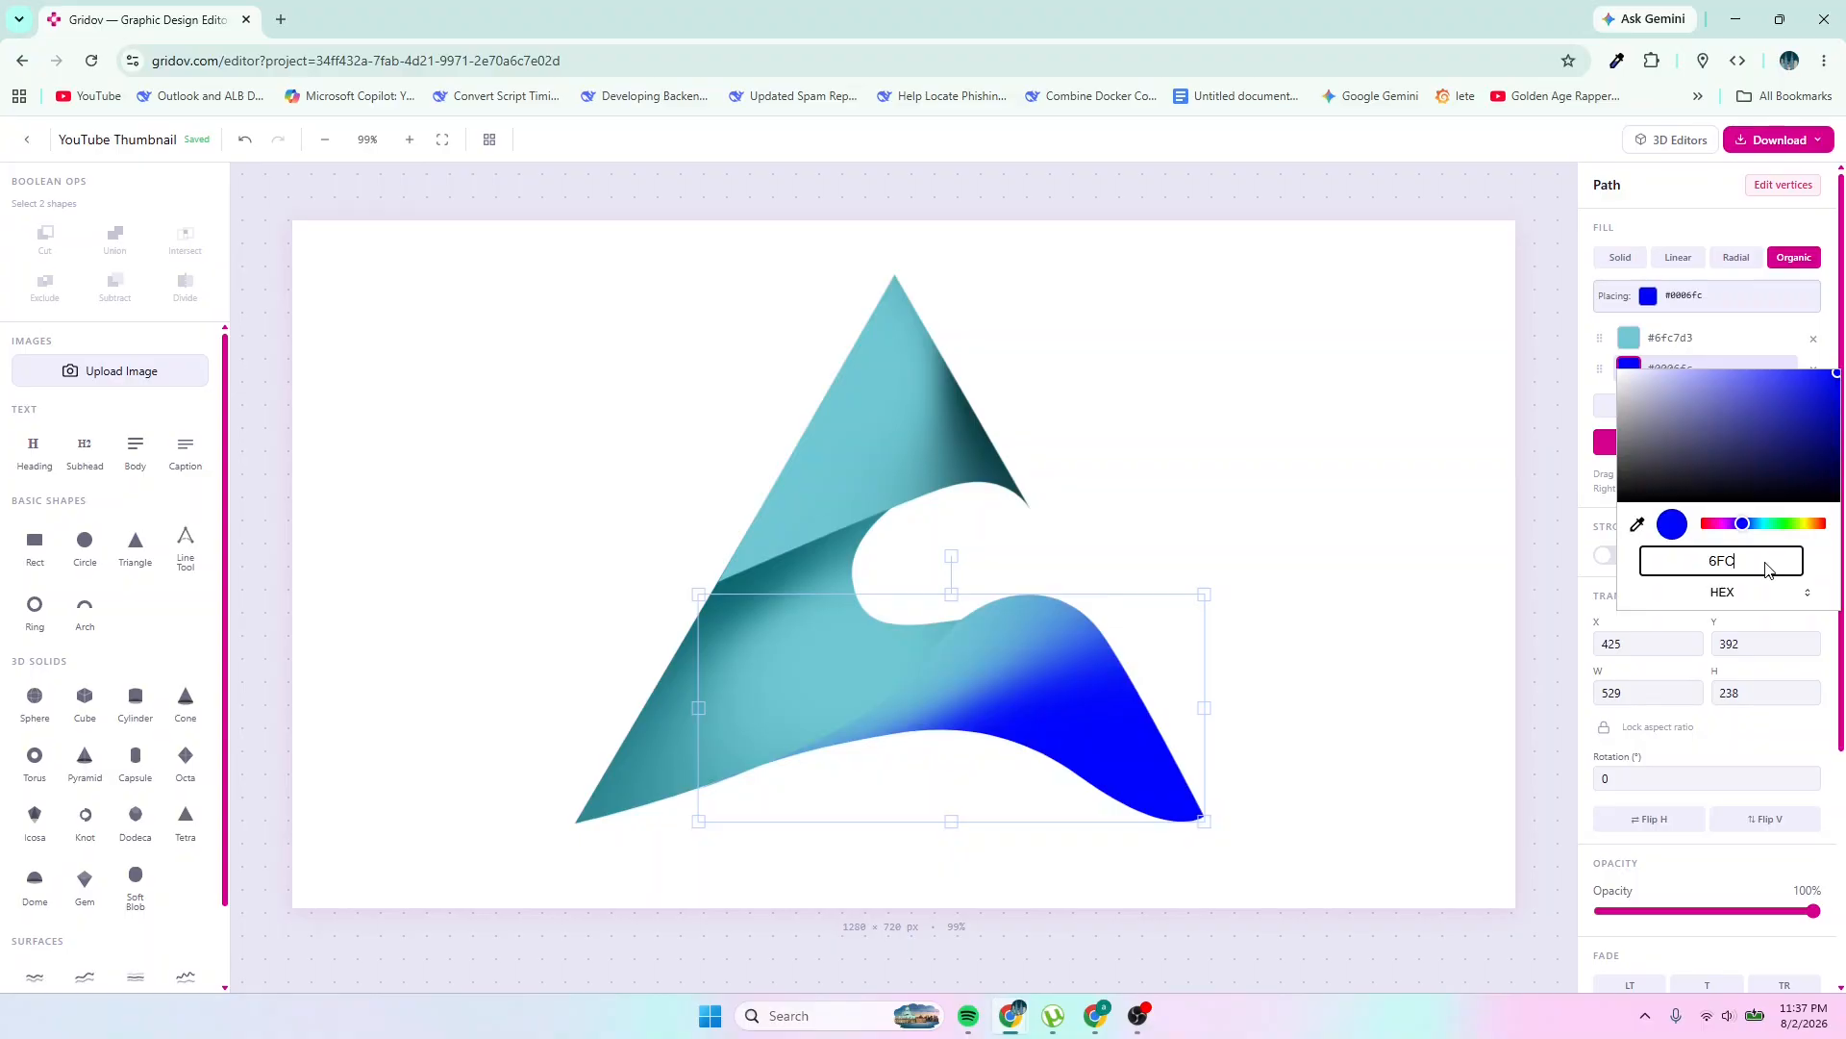
pyautogui.write('7D3')
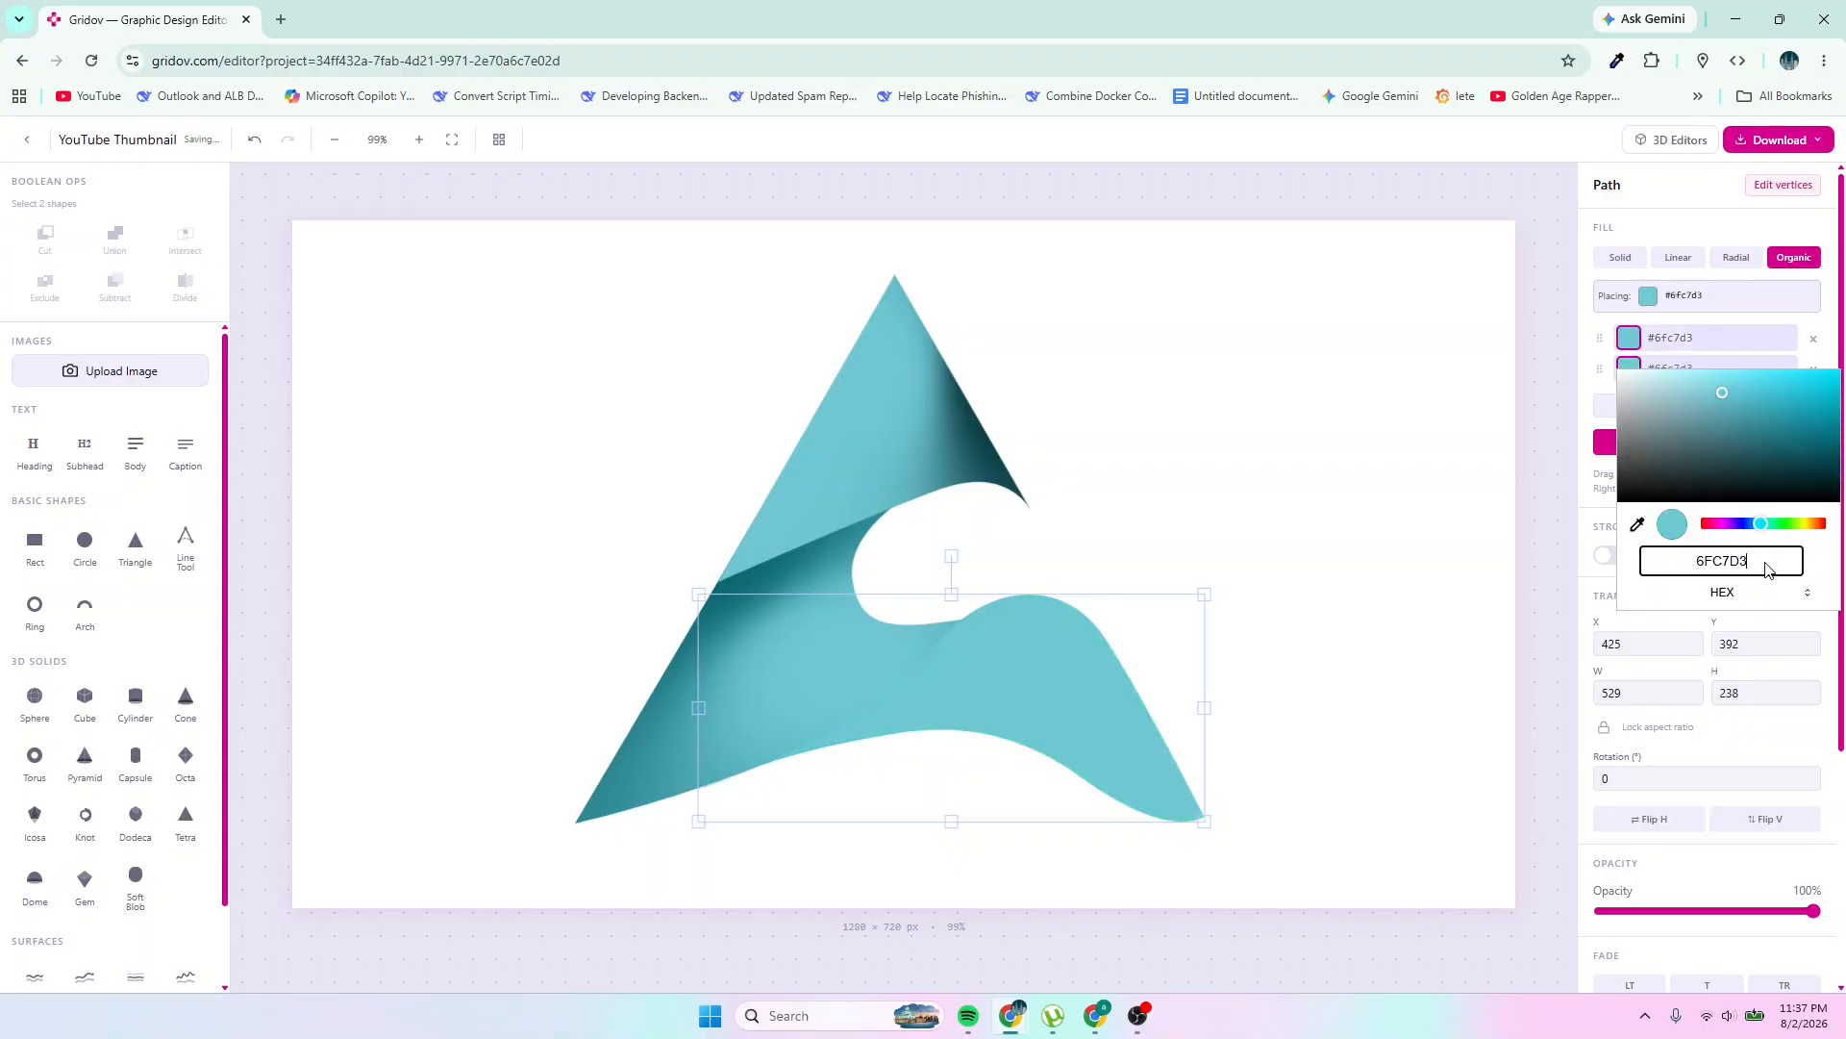
pyautogui.press('Return')
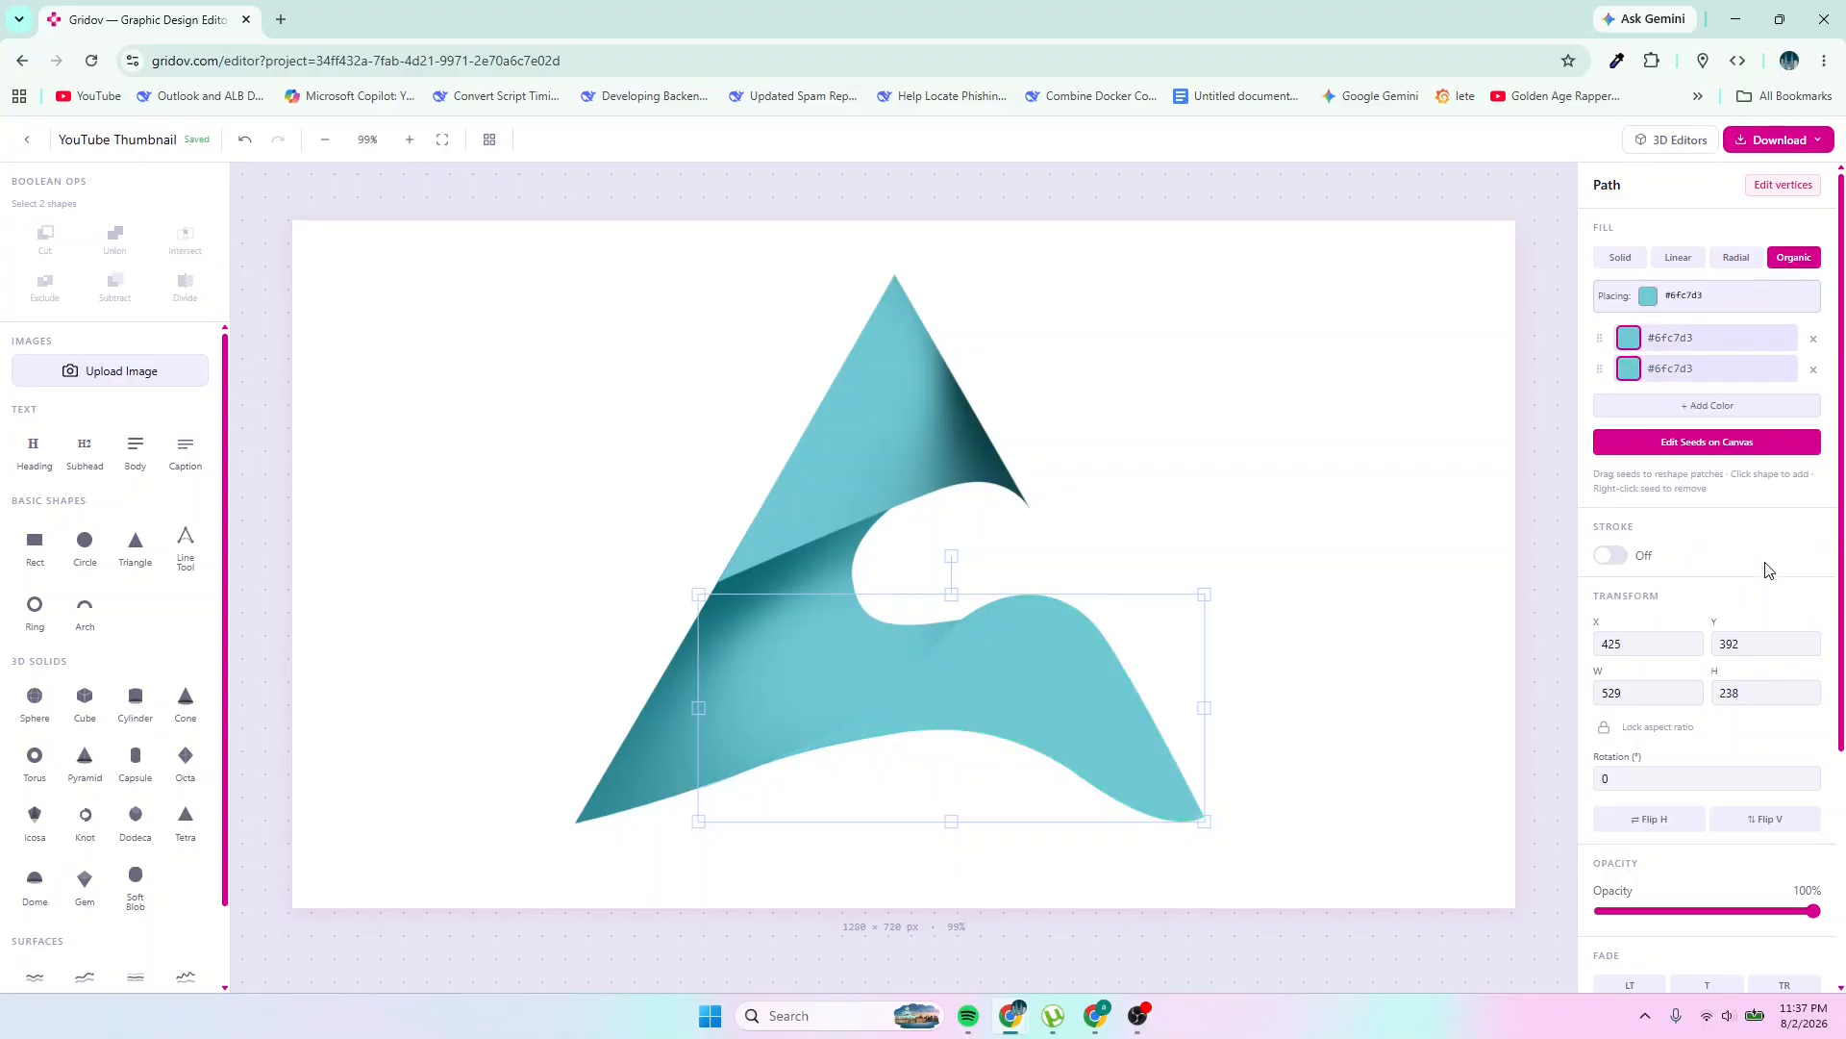
# Darken the bottom tier's second organic colour to the deep teal #0e616c
pyautogui.click(1673, 369)
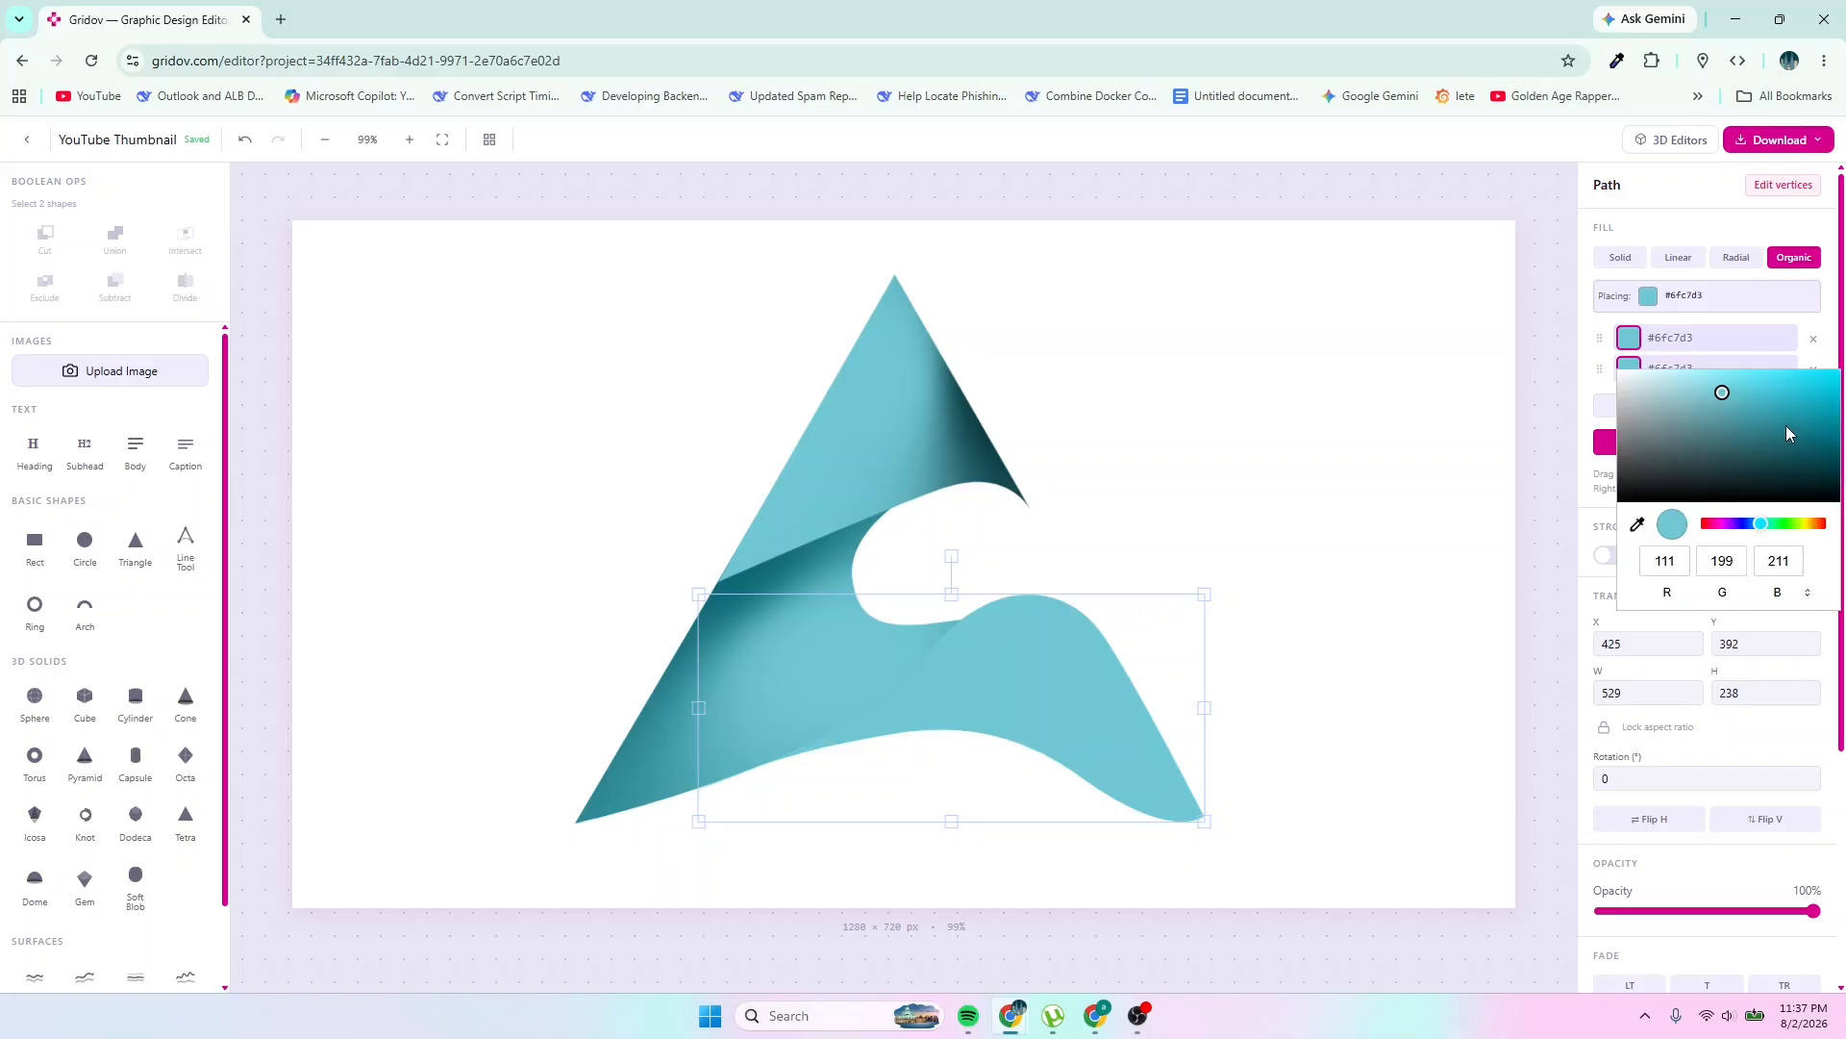
pyautogui.moveTo(1786, 425); pyautogui.dragTo(1809, 444)
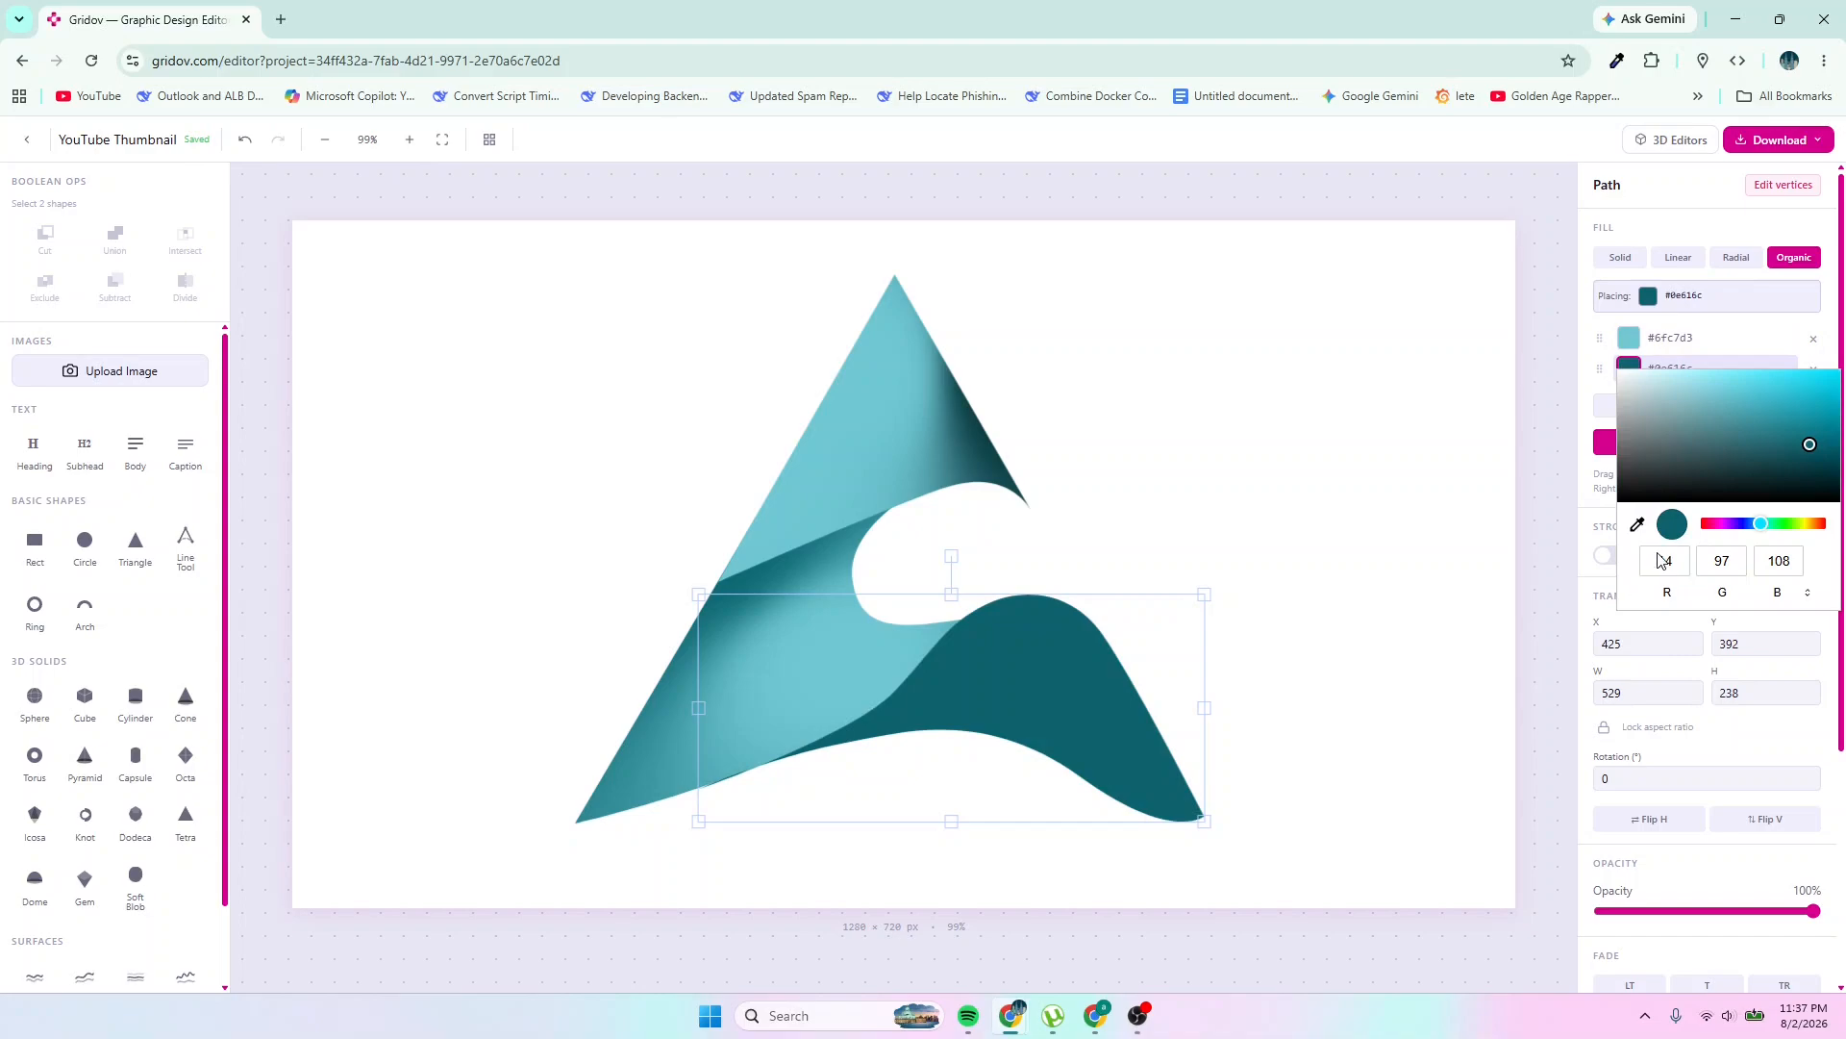
pyautogui.press('Return')
# Rearrange the bottom tier's colour seeds with a #6fc7d3 seed near its lower-right tip and a #0e616c seed in the white cutout above it
pyautogui.click(1753, 450)
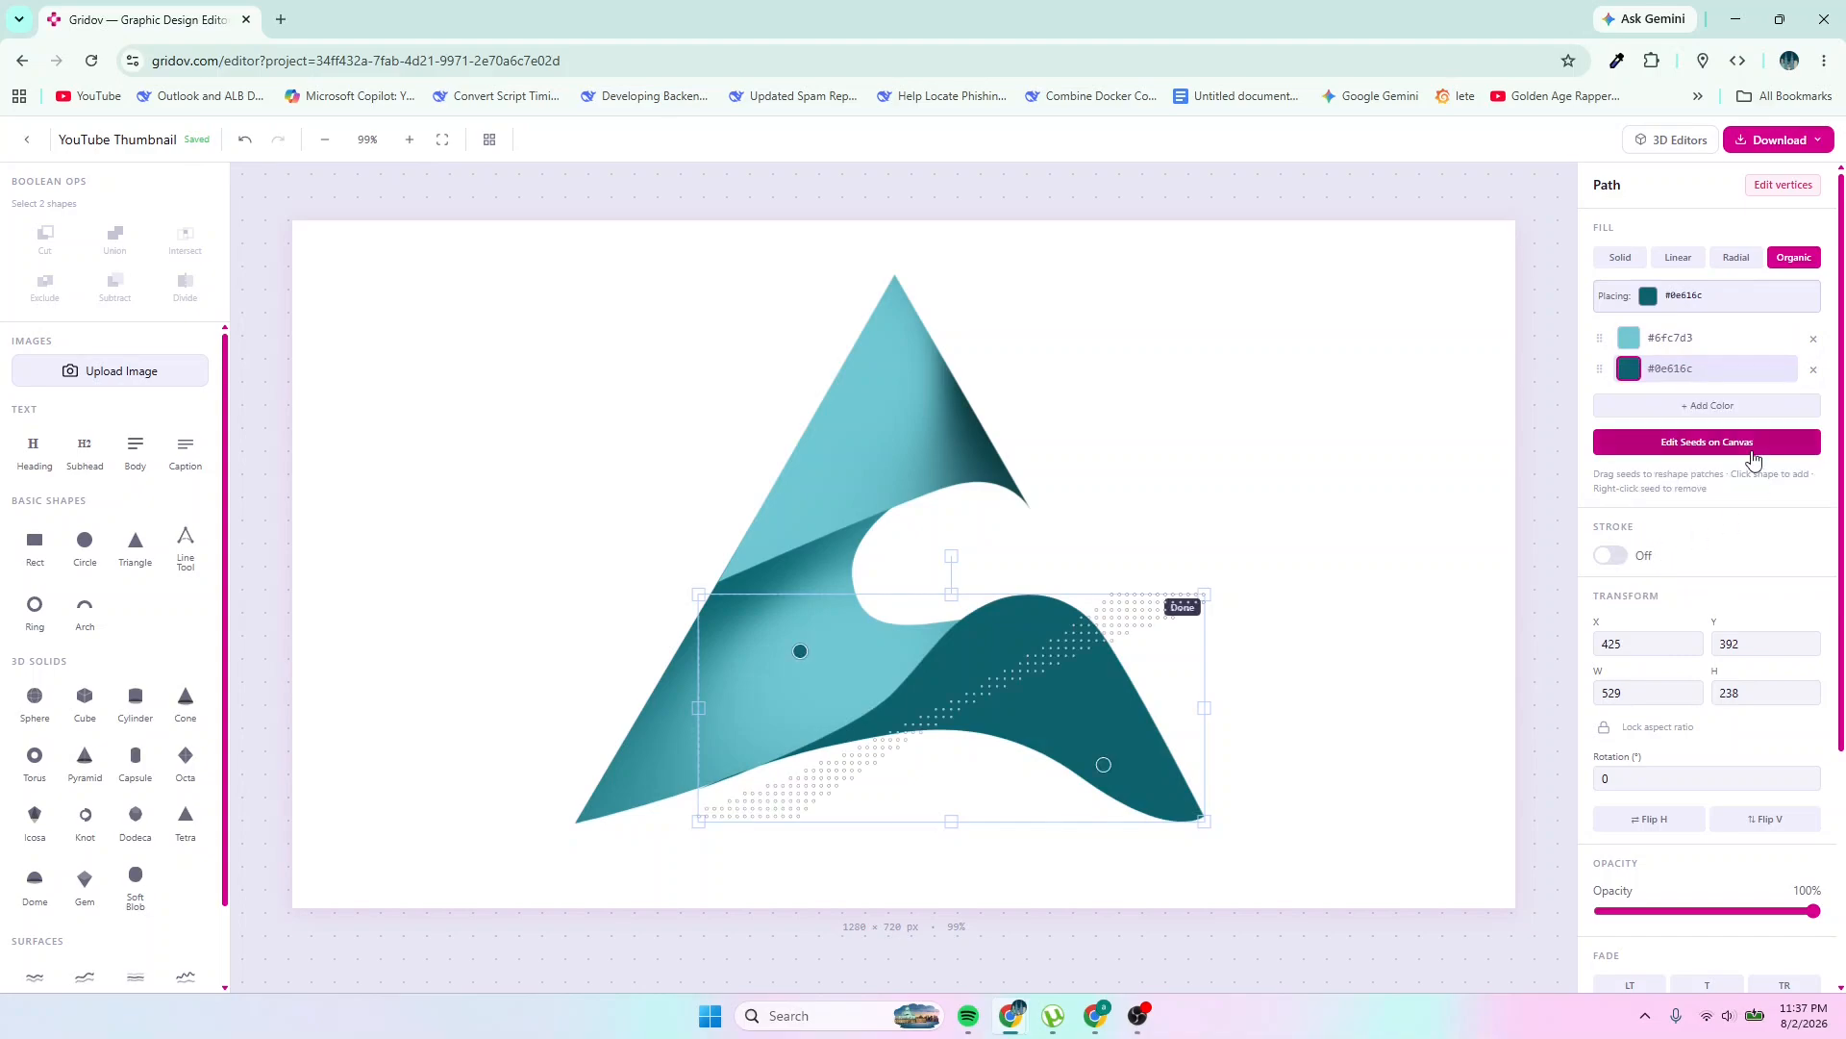
pyautogui.click(1675, 339)
pyautogui.click(1674, 336)
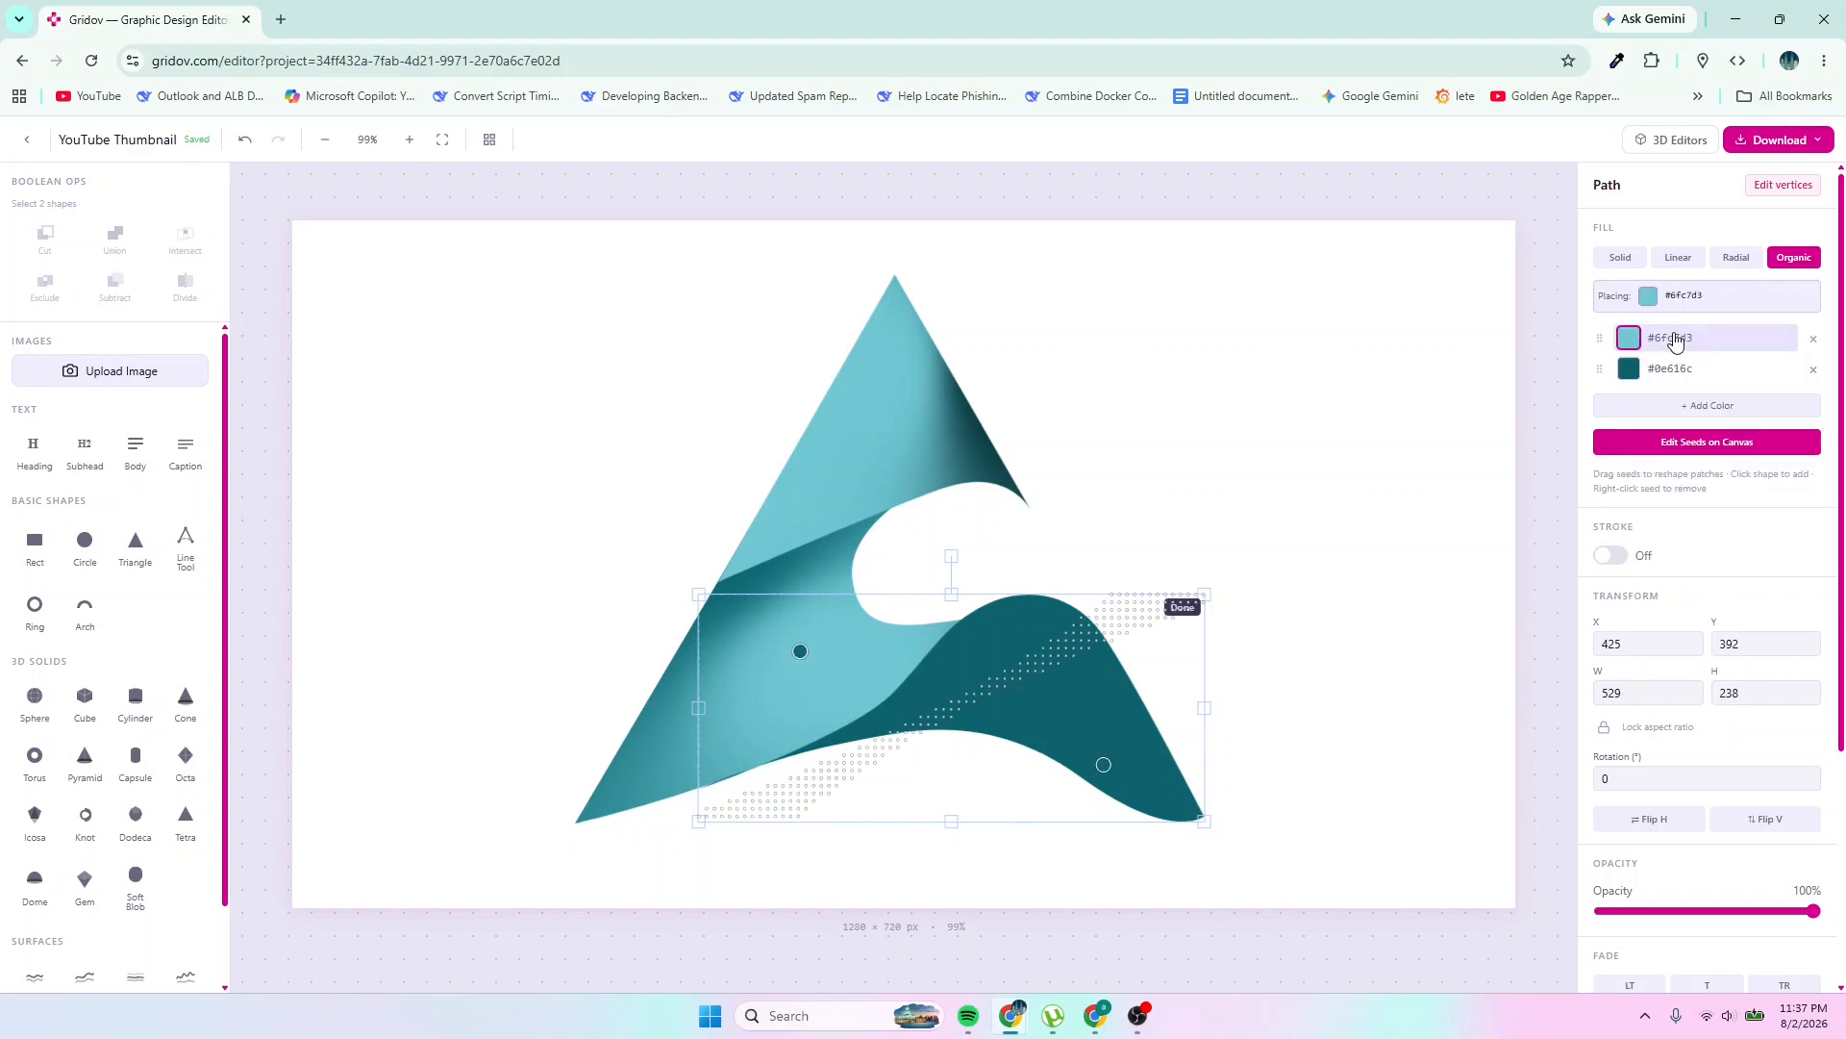
pyautogui.click(943, 663)
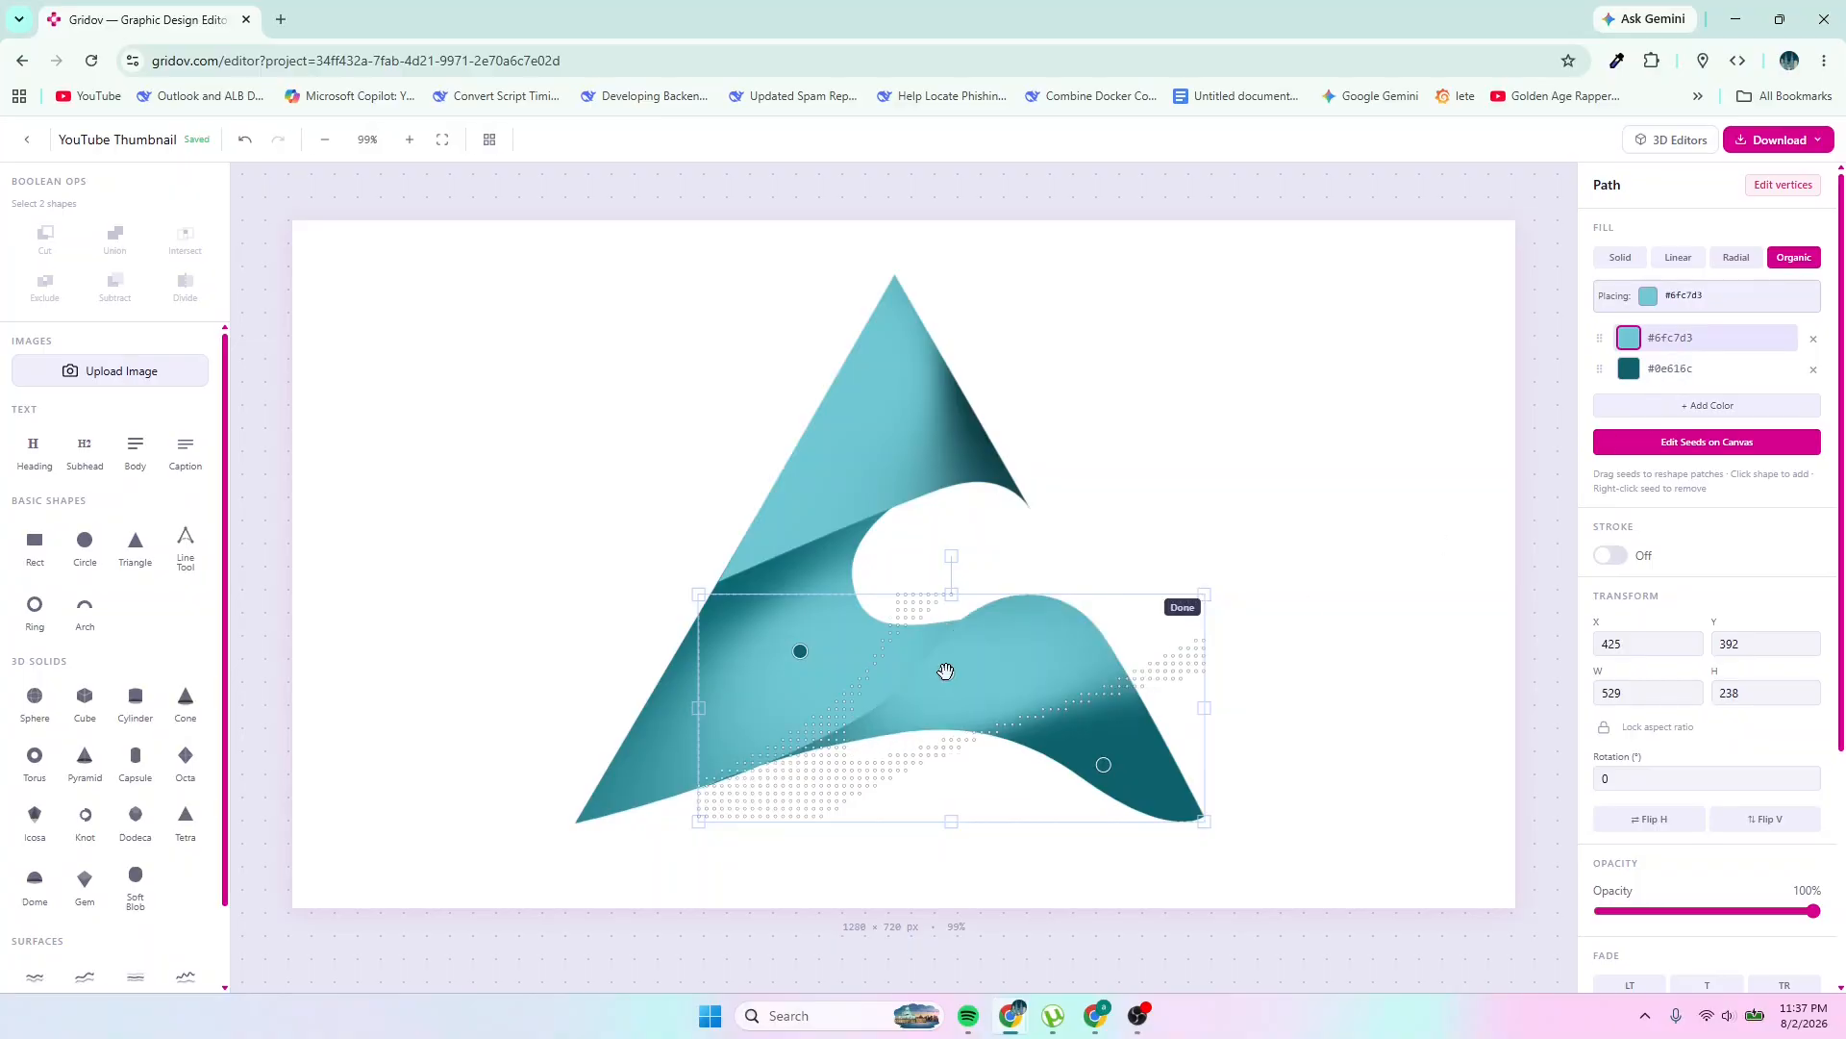
pyautogui.moveTo(945, 672); pyautogui.dragTo(928, 594)
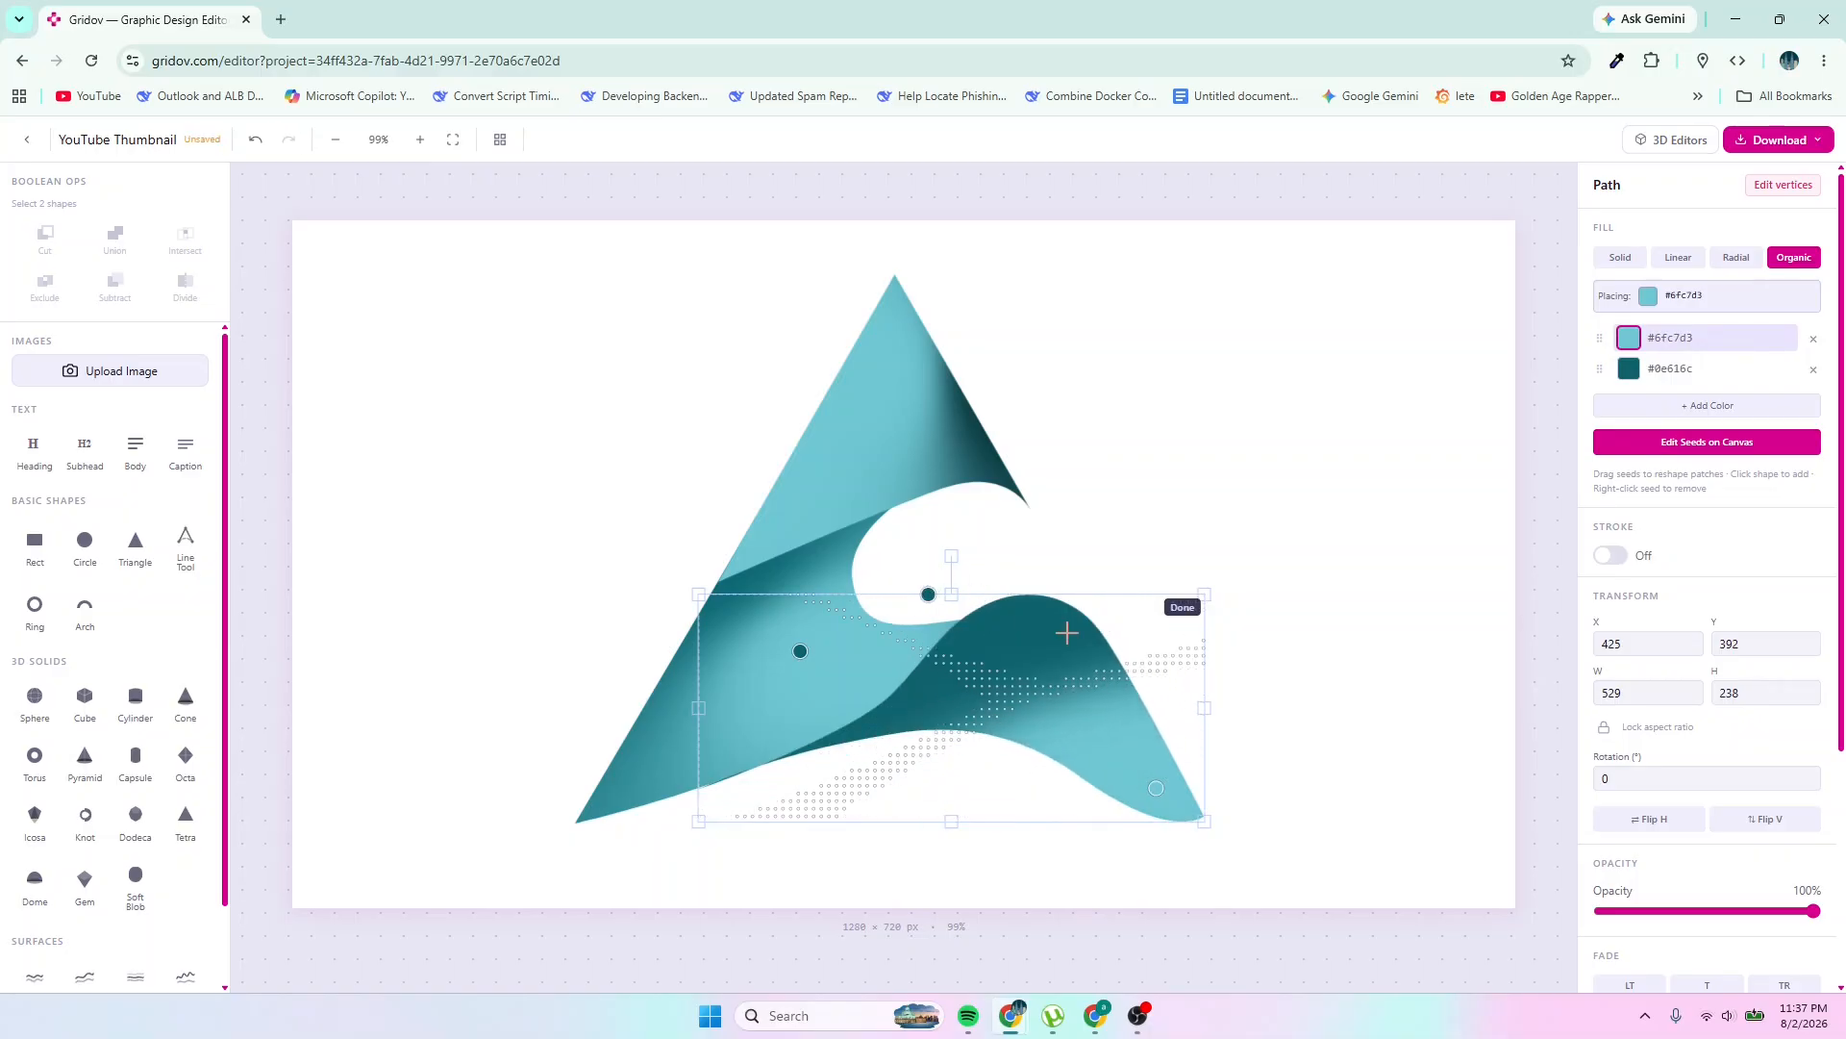
# Add a second #6fc7d3 seed in the middle of the bottom tier, shift it slightly left, and finish editing the seeds
pyautogui.click(1106, 701)
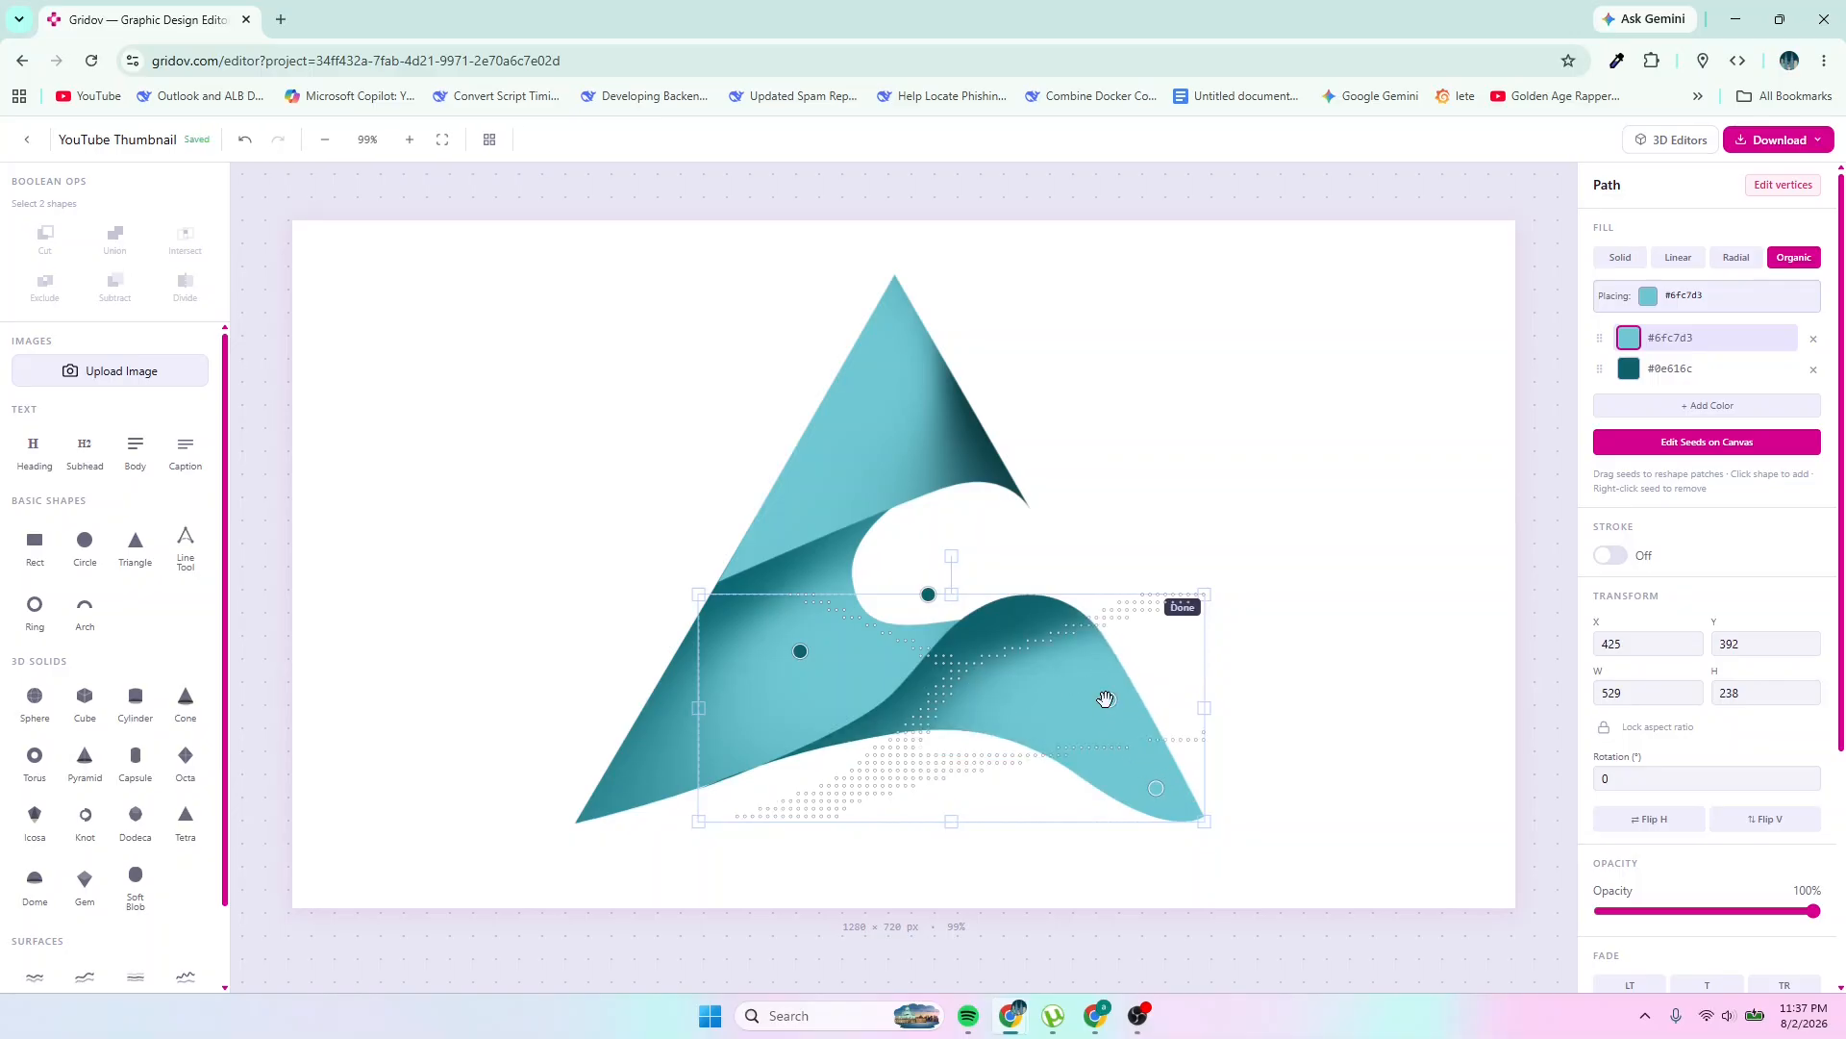
pyautogui.moveTo(1106, 699)
pyautogui.mouseDown()
pyautogui.moveTo(1100, 660)
pyautogui.moveTo(1055, 698)
pyautogui.mouseUp()
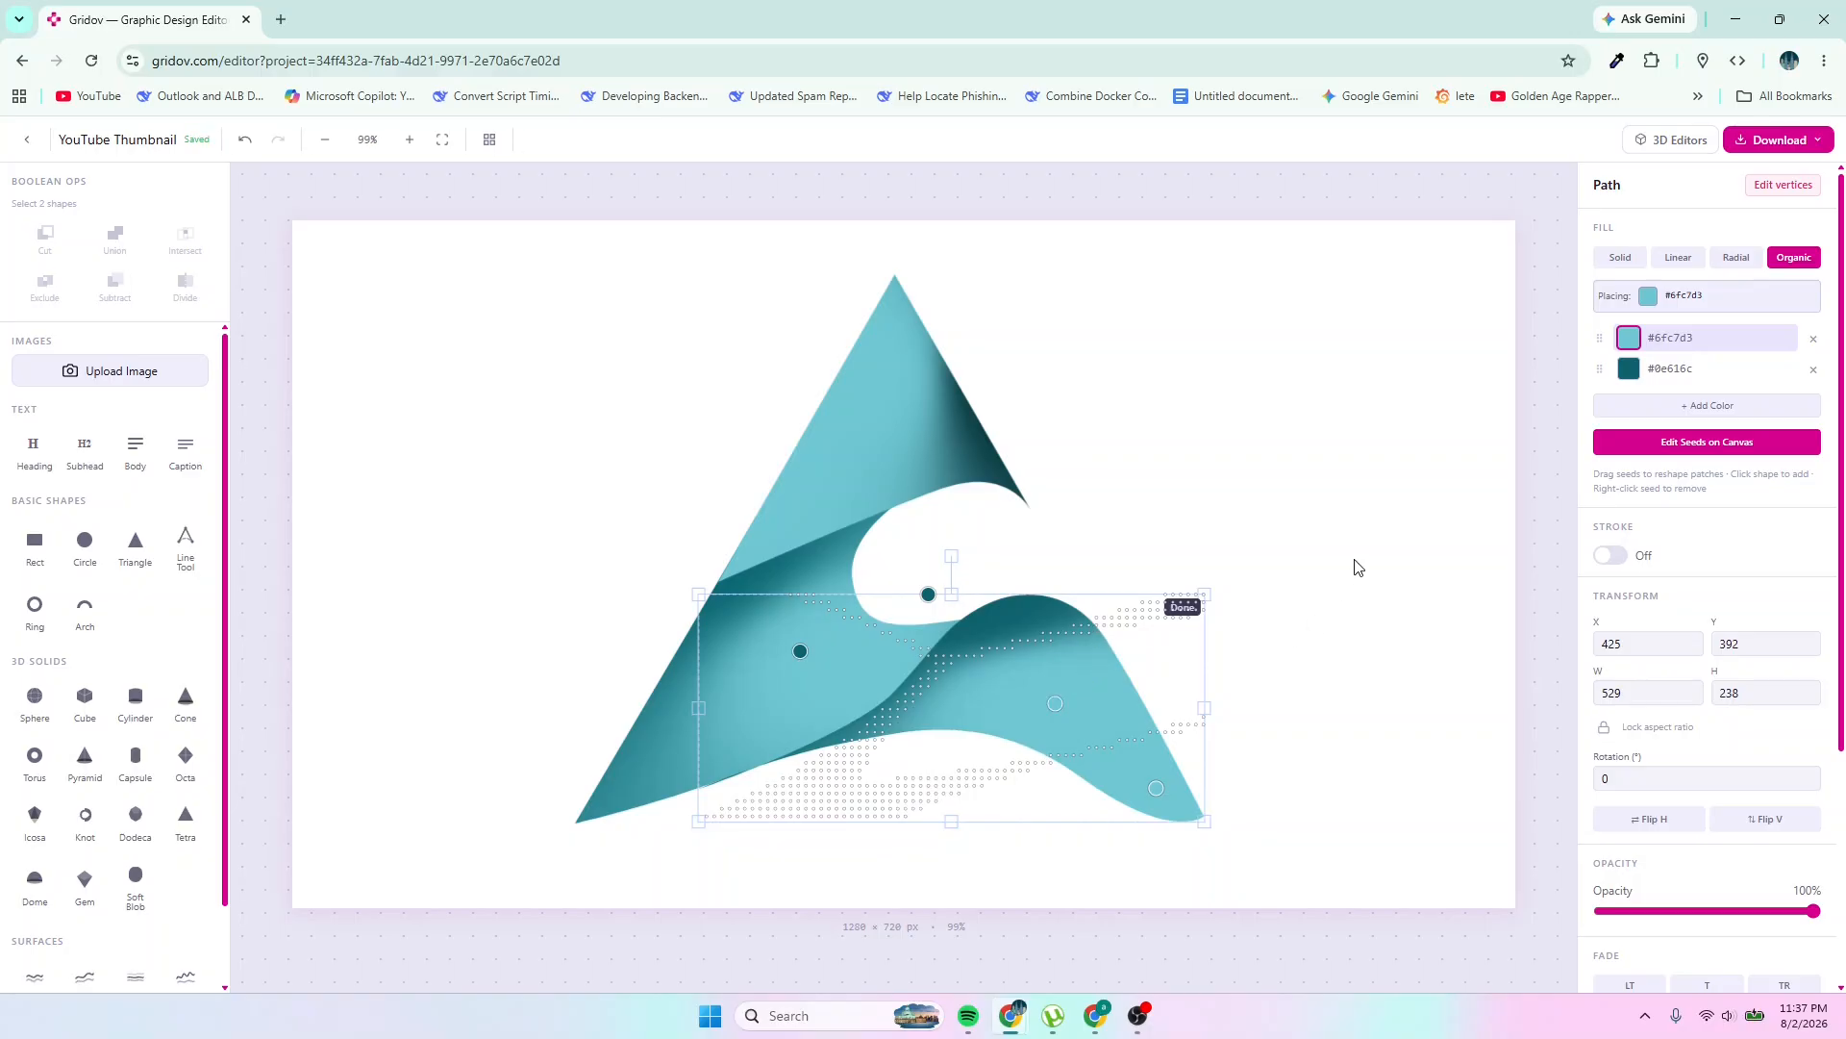
pyautogui.click(1687, 447)
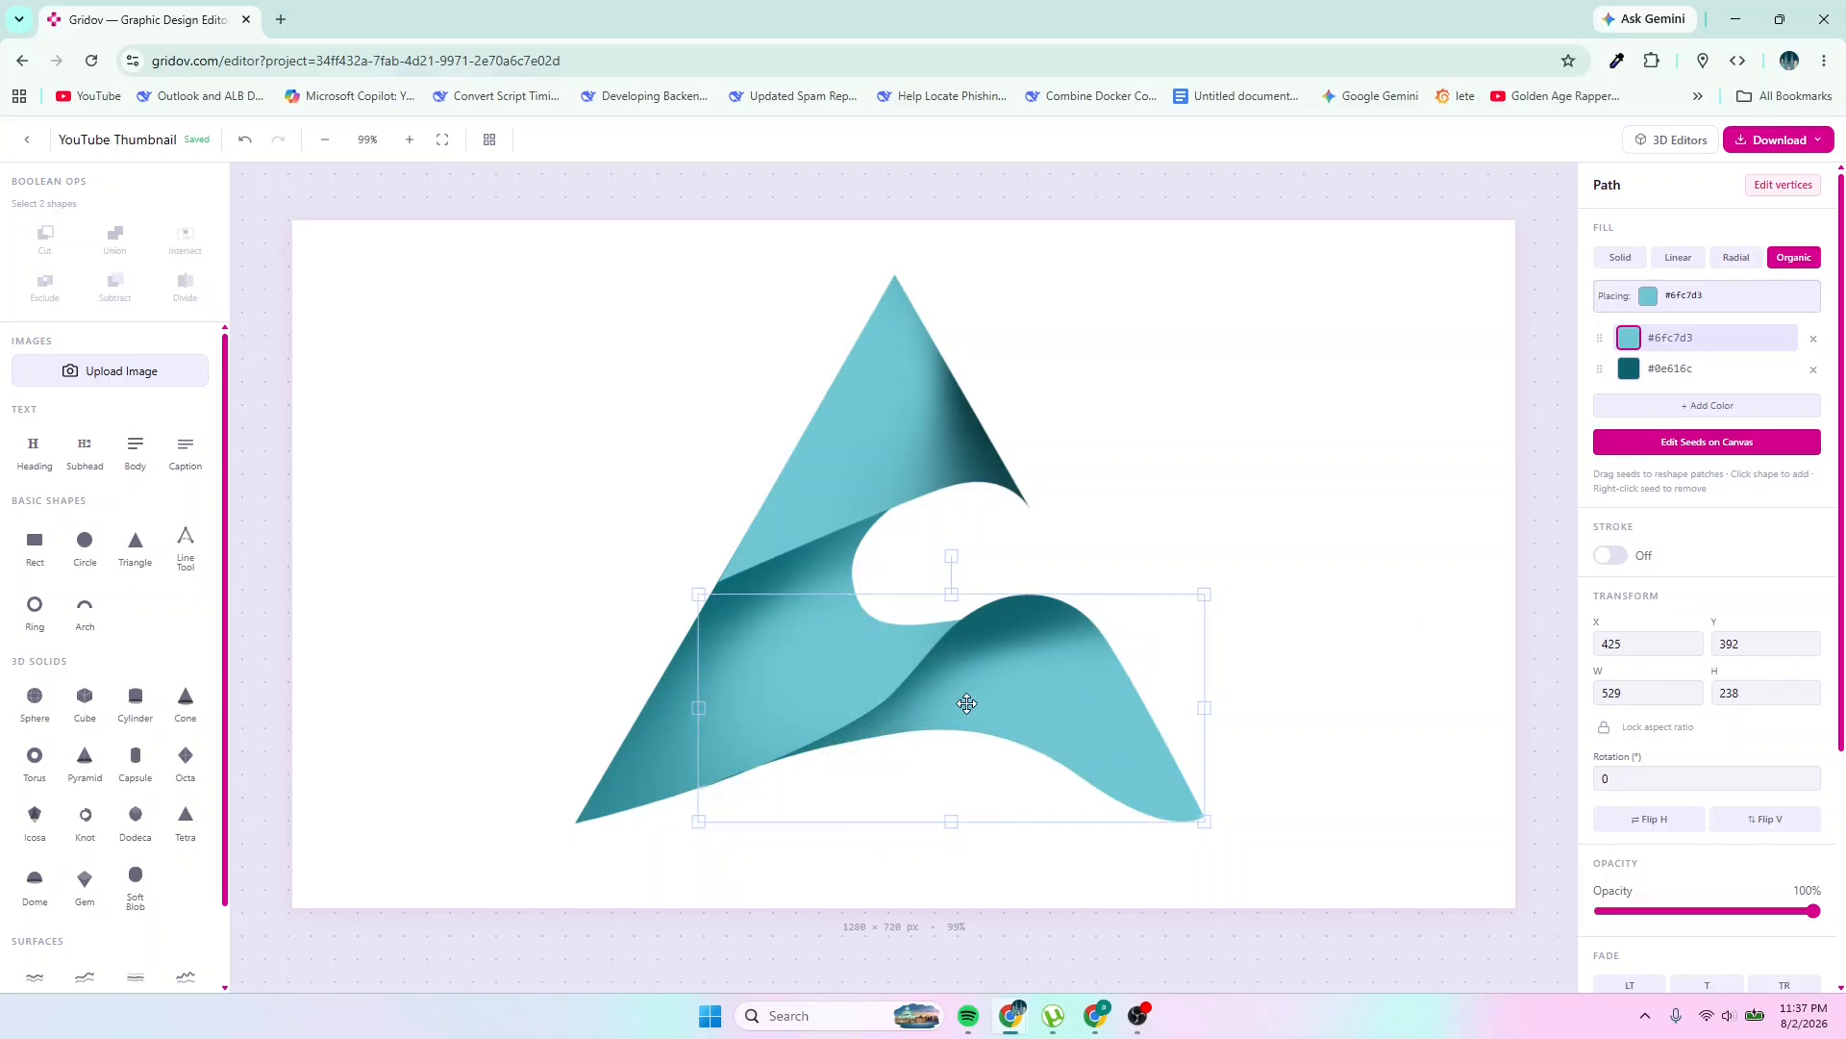
# Edit the bottom tier's nodes, moving the lower node on its upper edge down-left and adjusting curve handles to smooth its left sweep
pyautogui.rightClick(1011, 700)
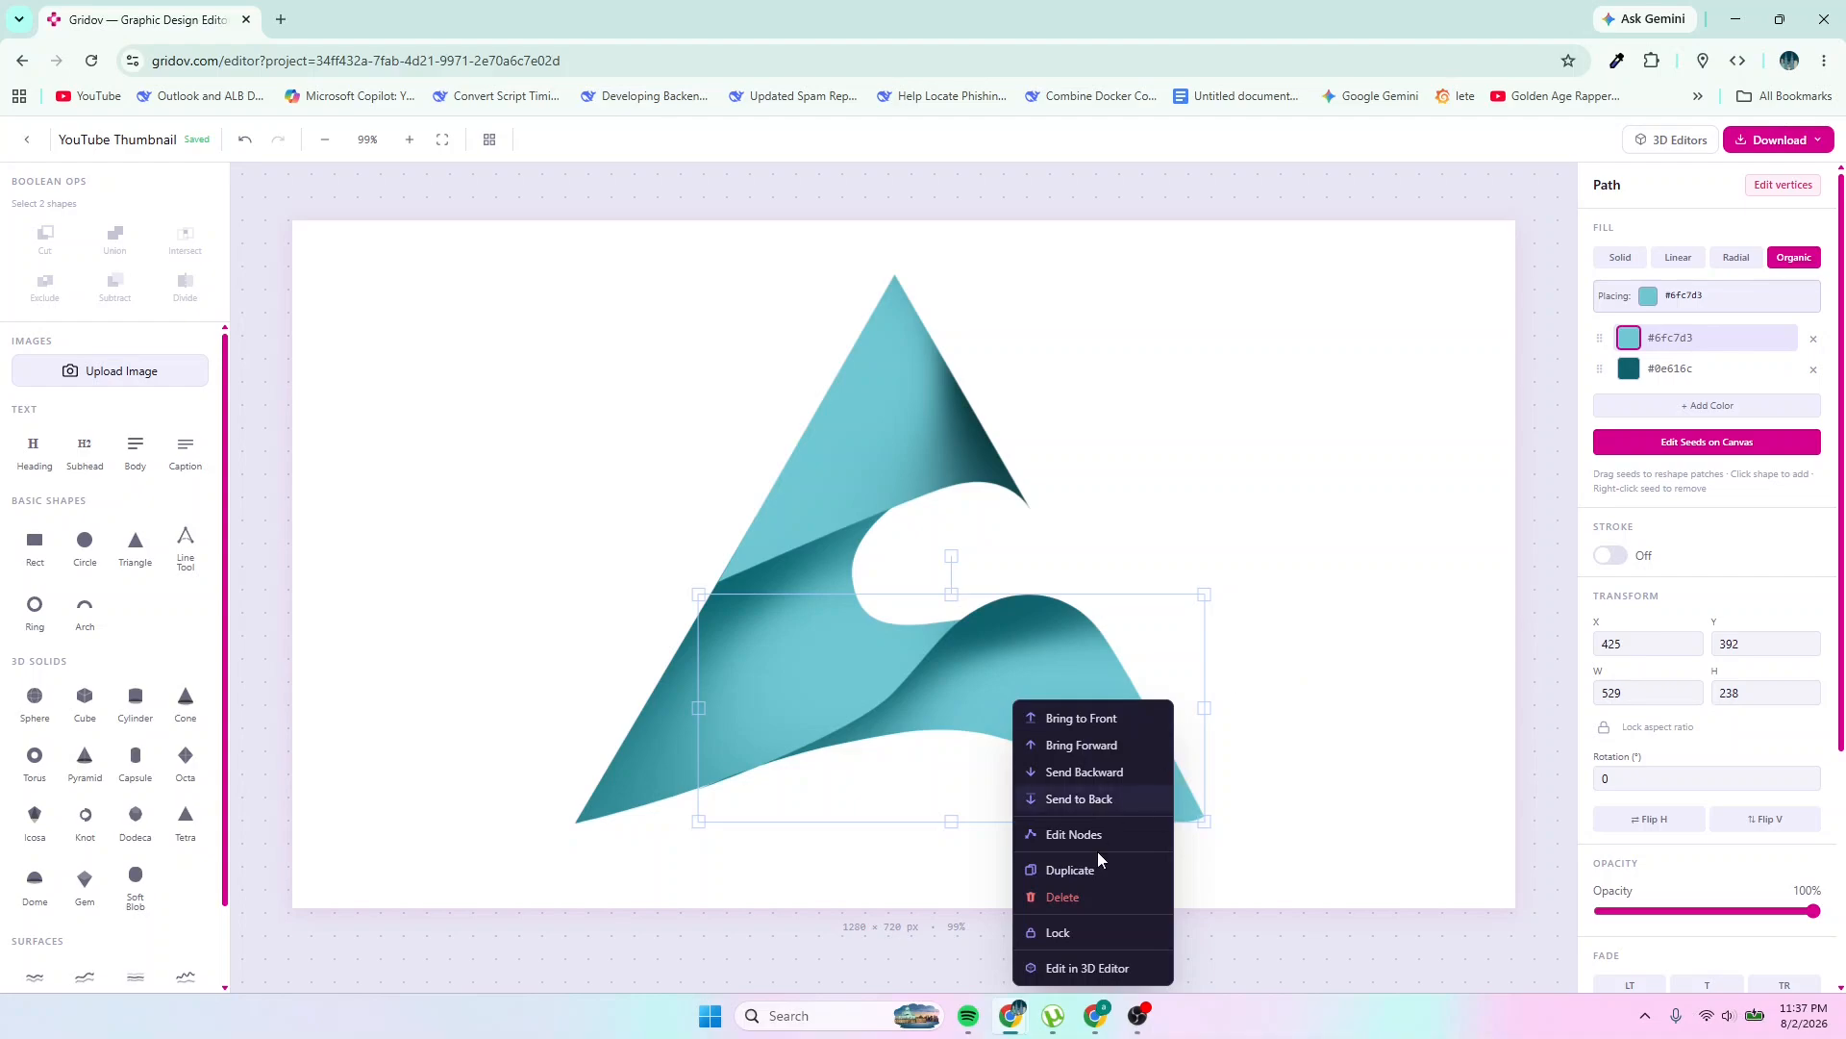
pyautogui.click(1069, 835)
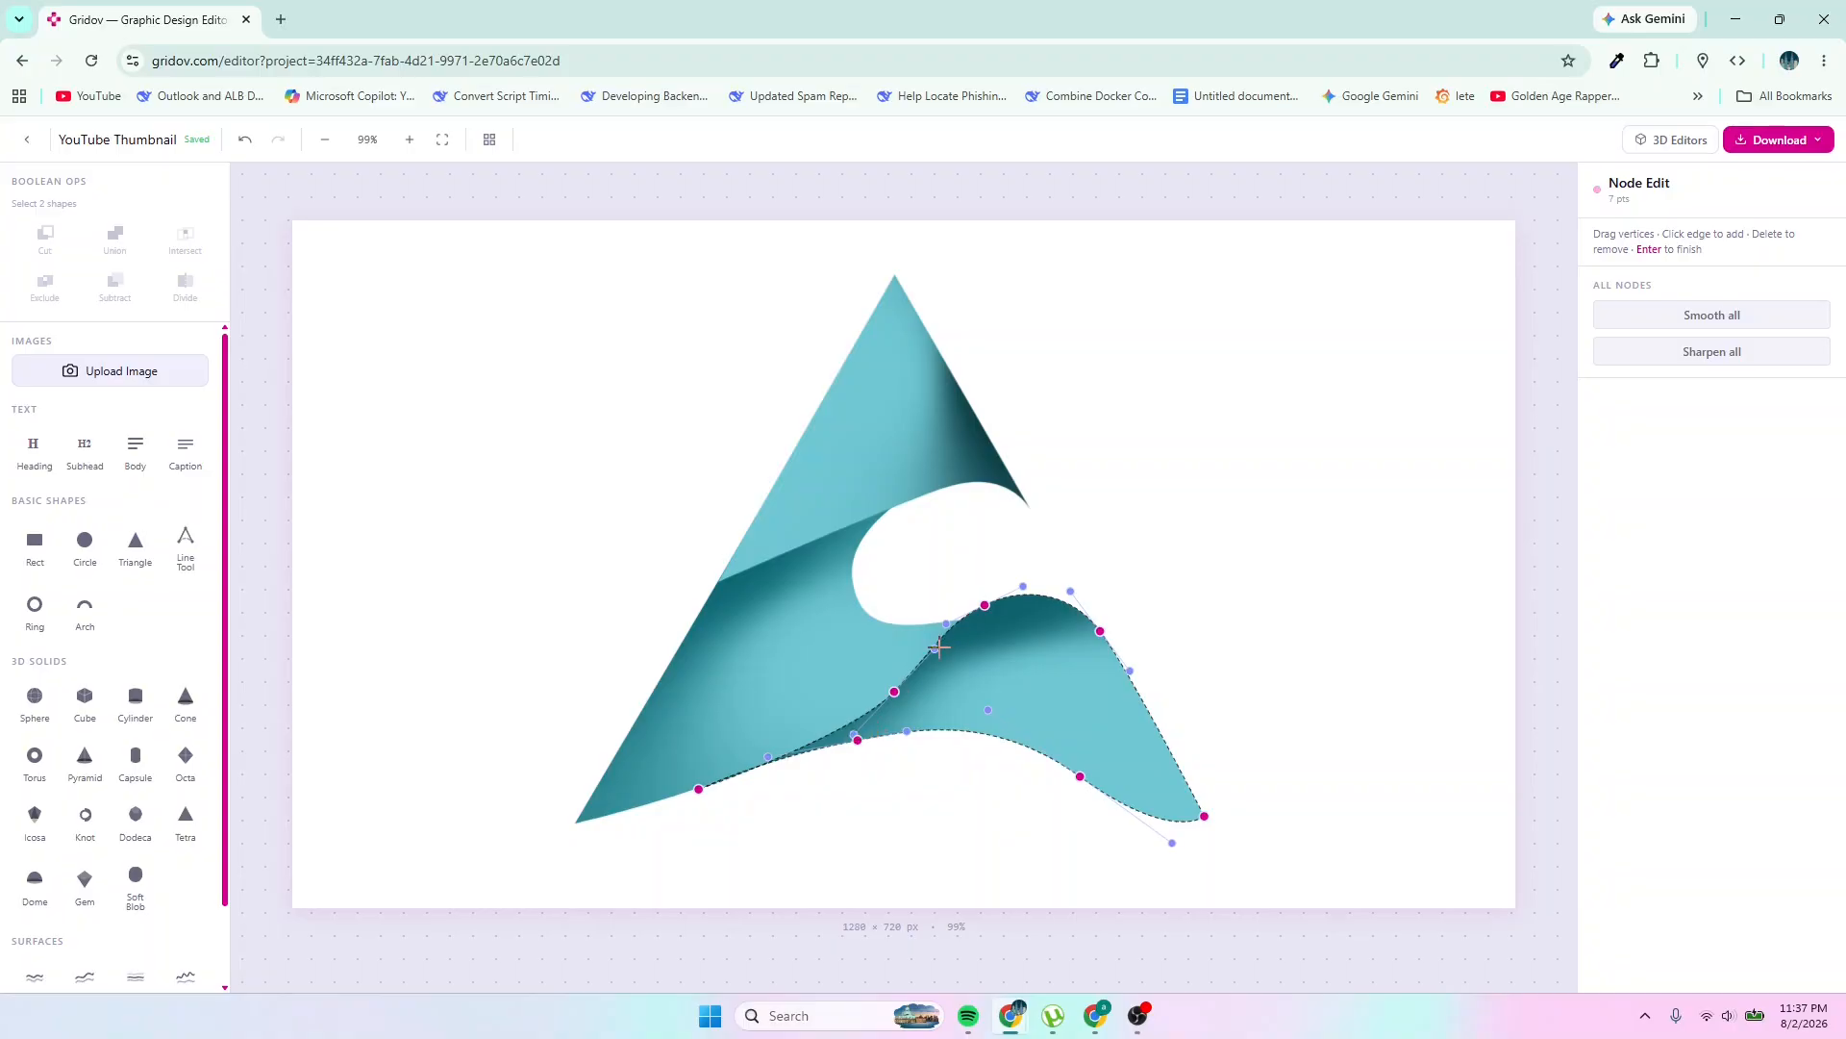
pyautogui.moveTo(935, 648); pyautogui.dragTo(855, 717)
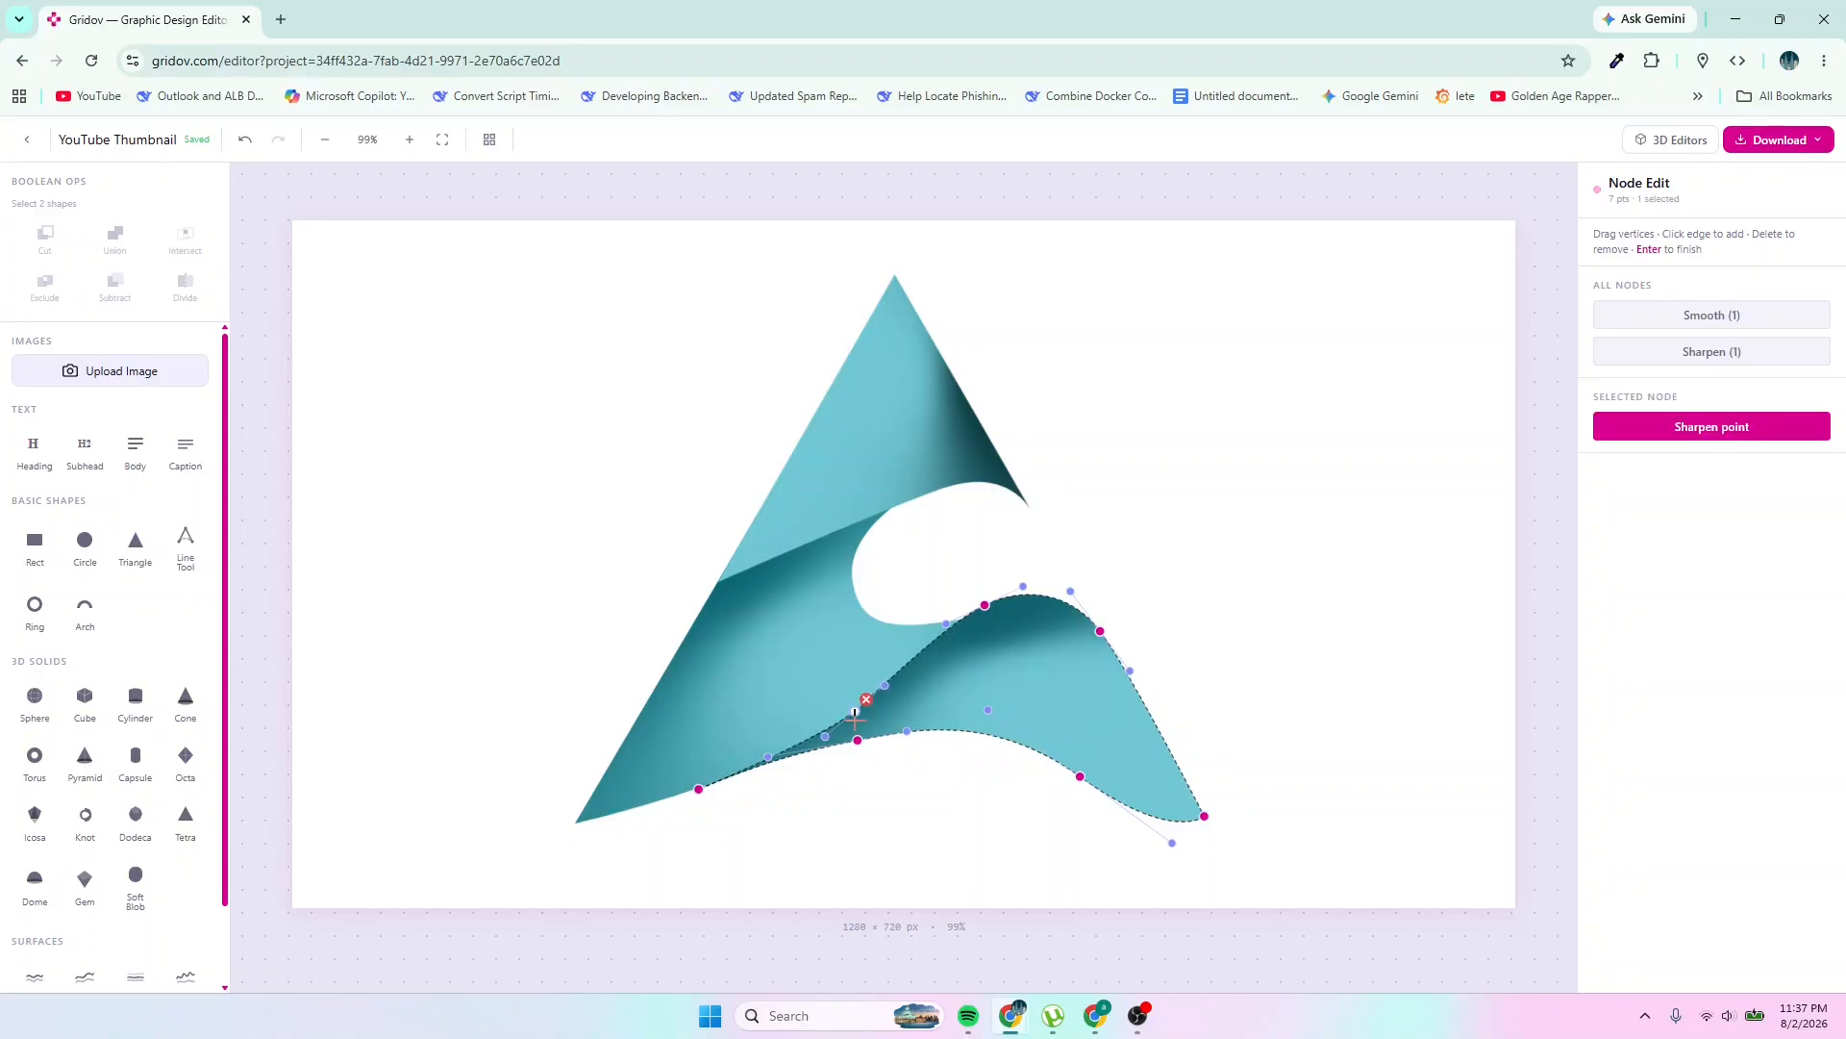
pyautogui.moveTo(768, 757); pyautogui.dragTo(764, 766)
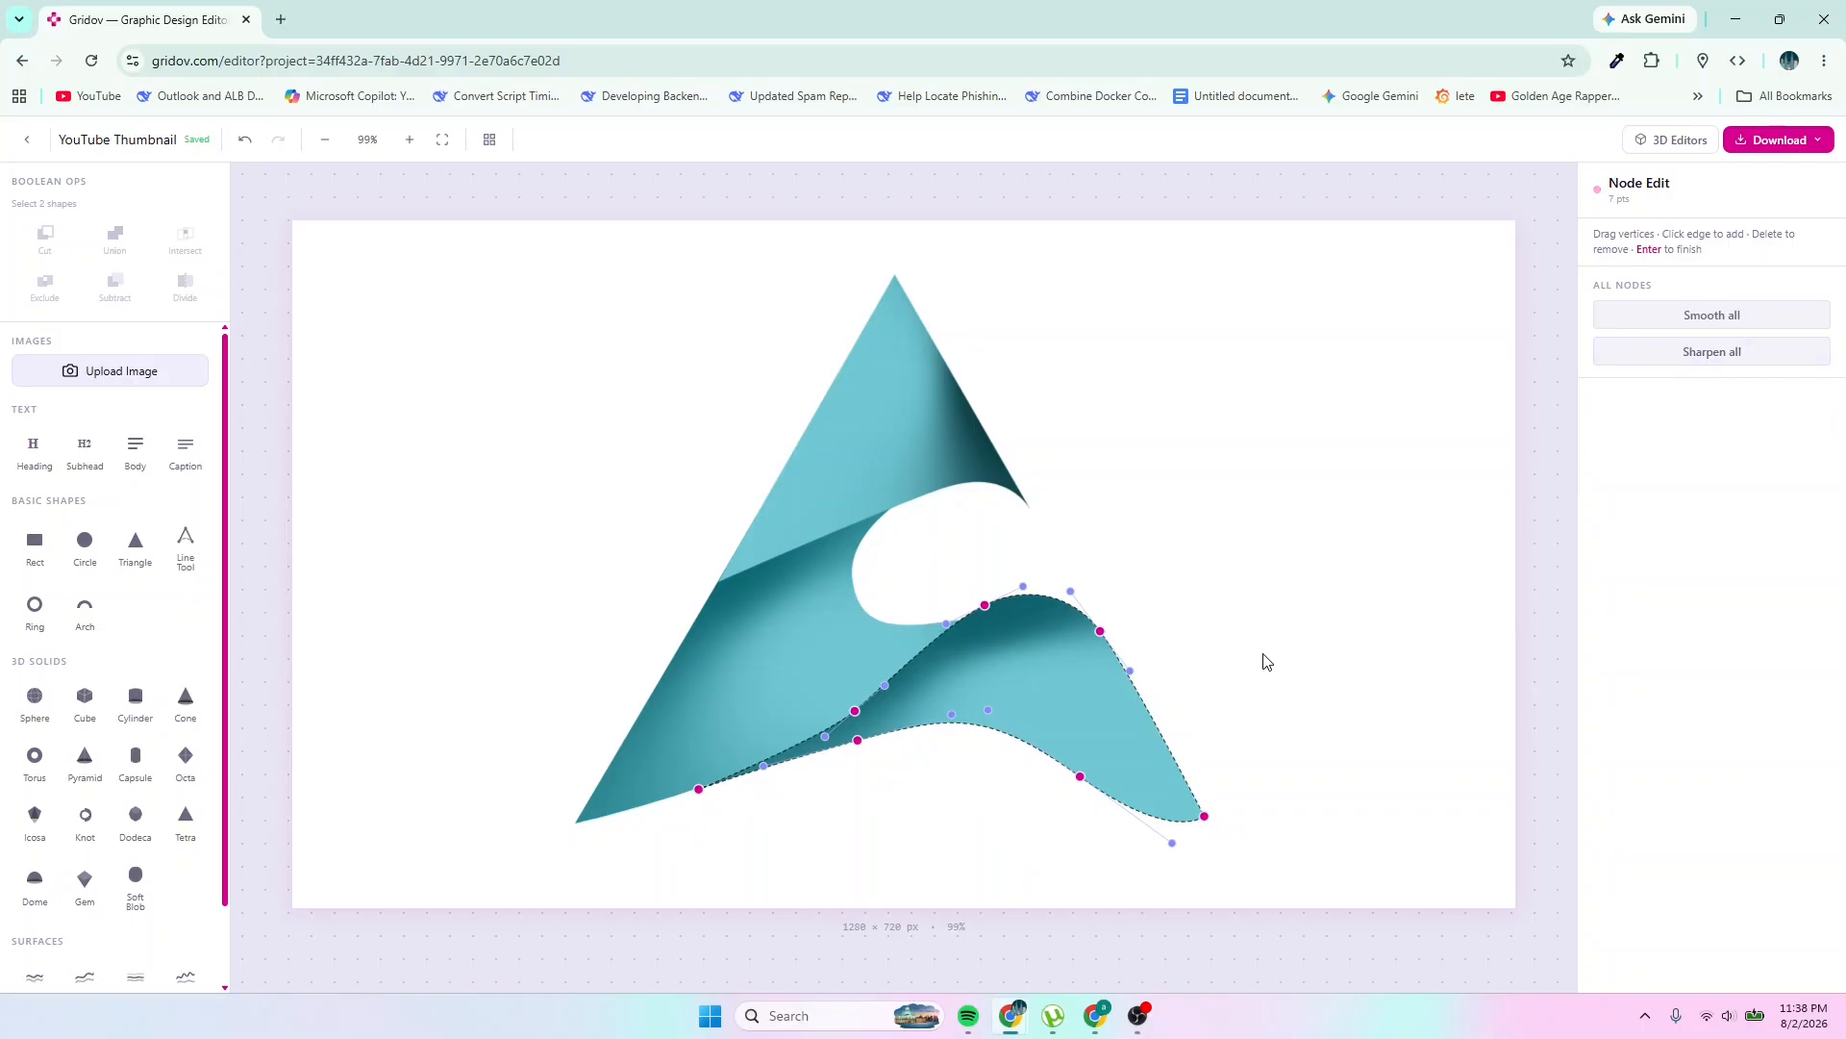
pyautogui.click(1121, 733)
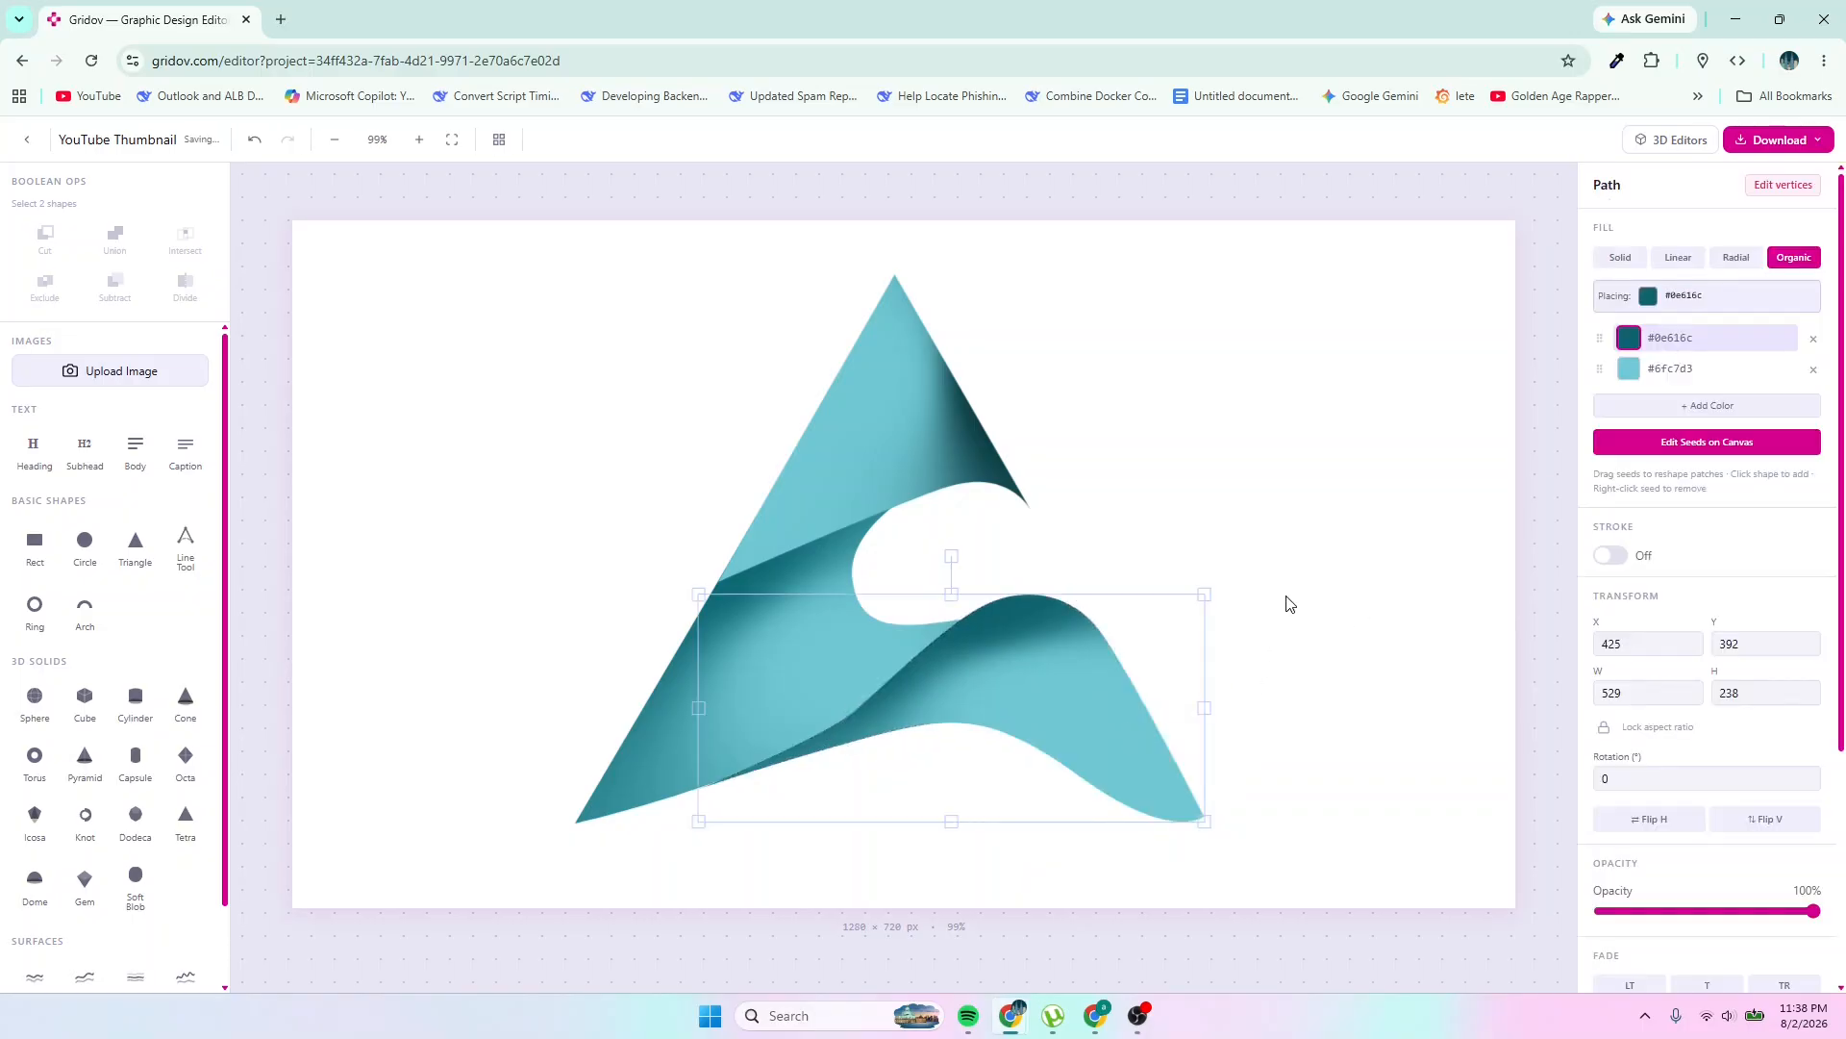
pyautogui.click(1288, 603)
# Add a heading centred beneath the logo's bottom curve and change its text to "aluku"
pyautogui.scroll(-5, 1335, 587)
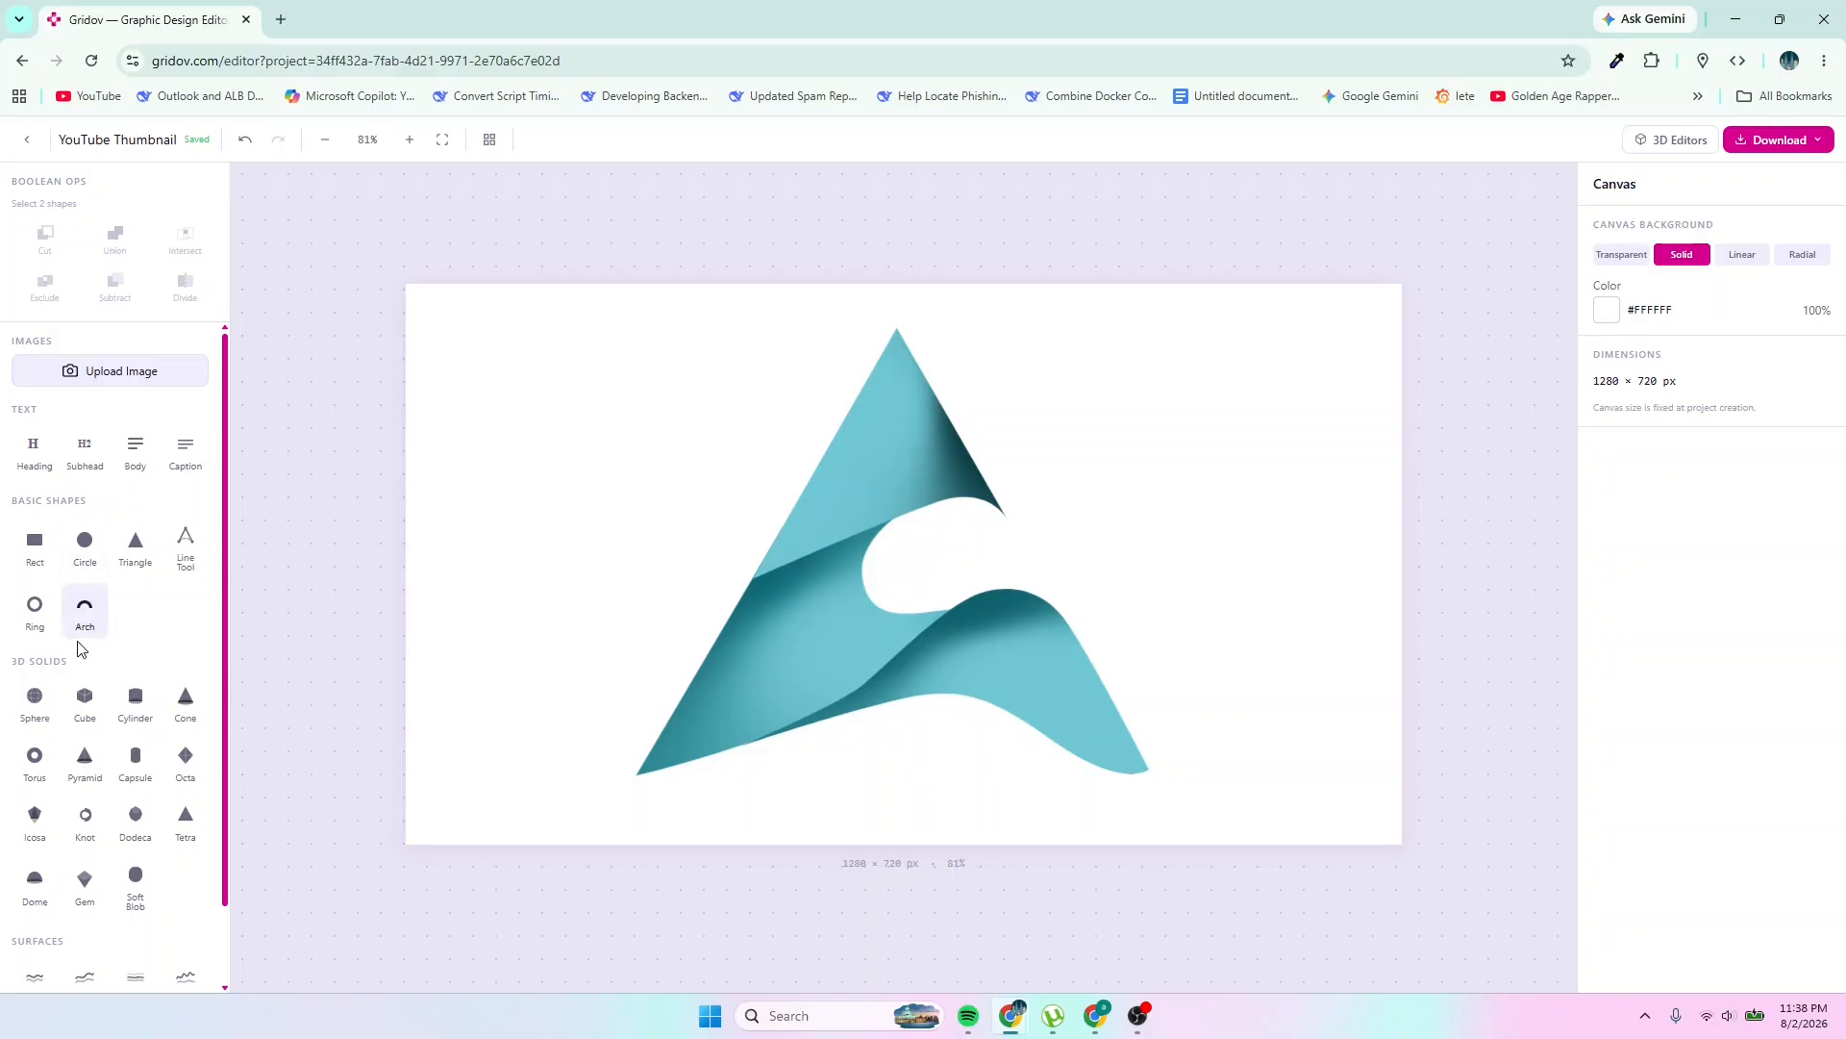
pyautogui.click(27, 460)
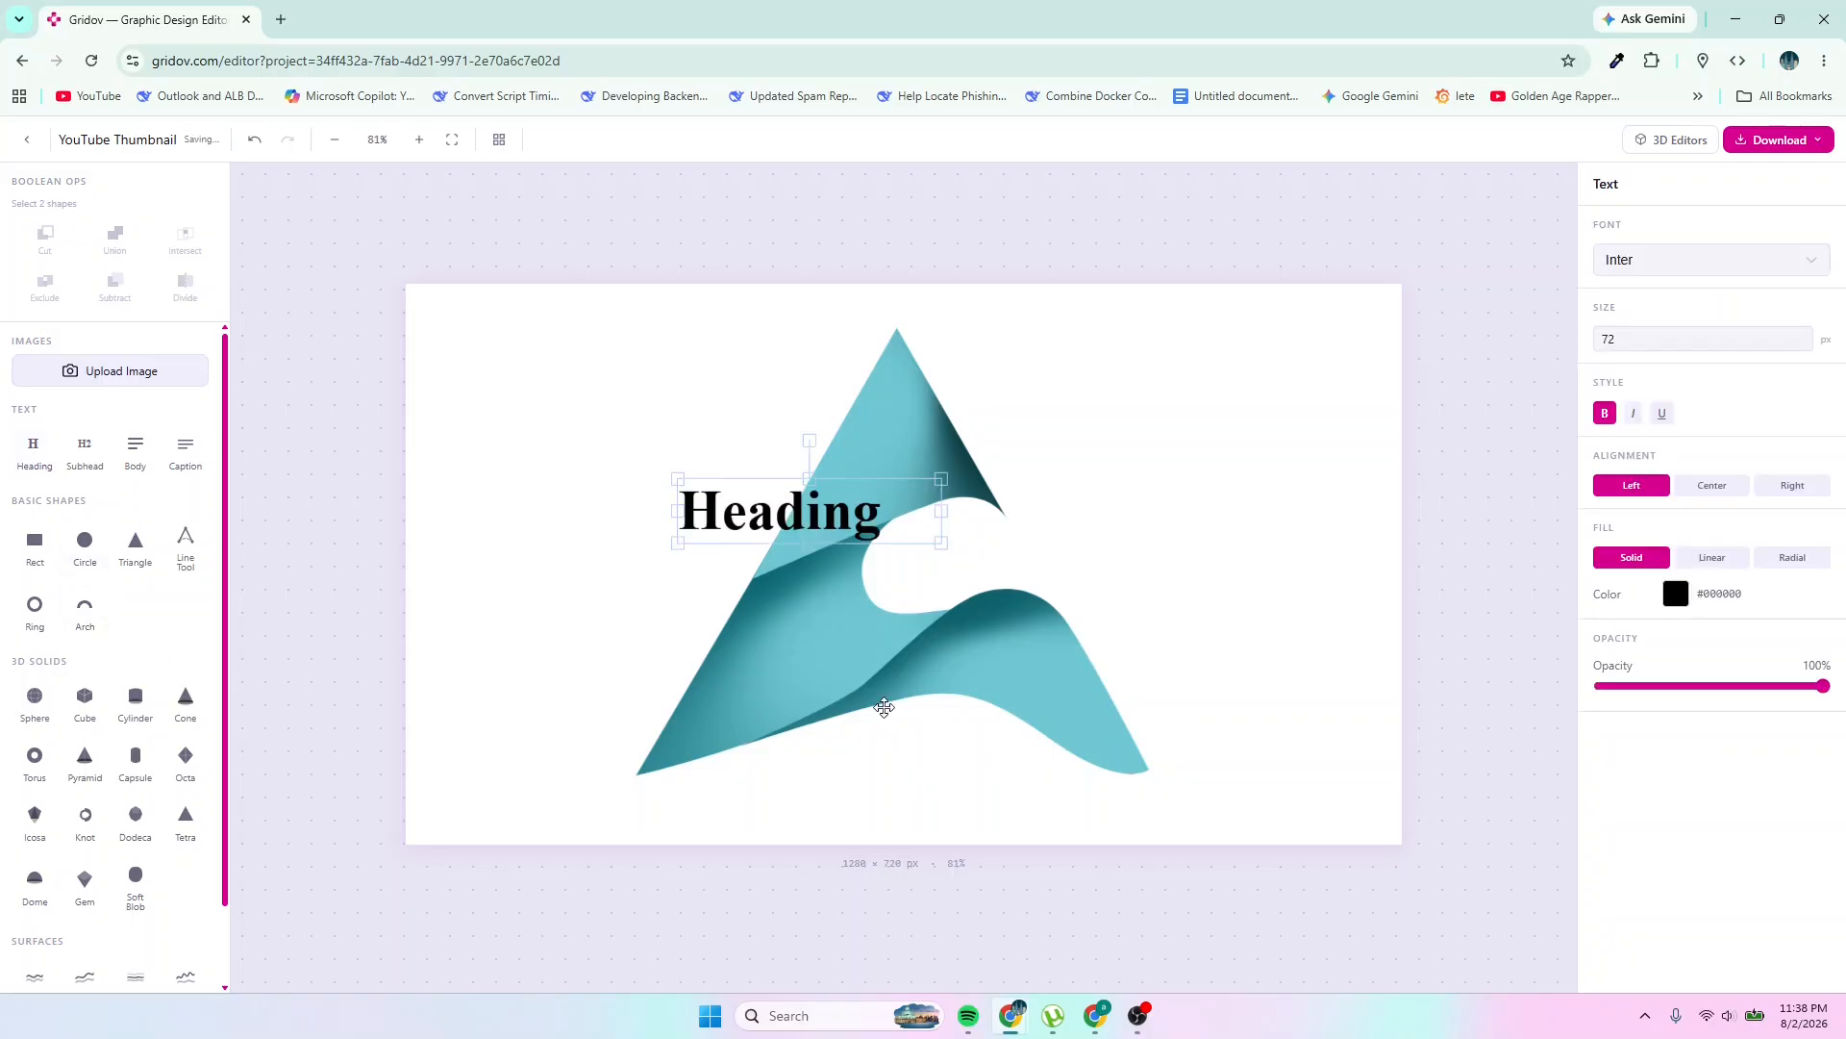
pyautogui.moveTo(797, 525); pyautogui.dragTo(935, 791)
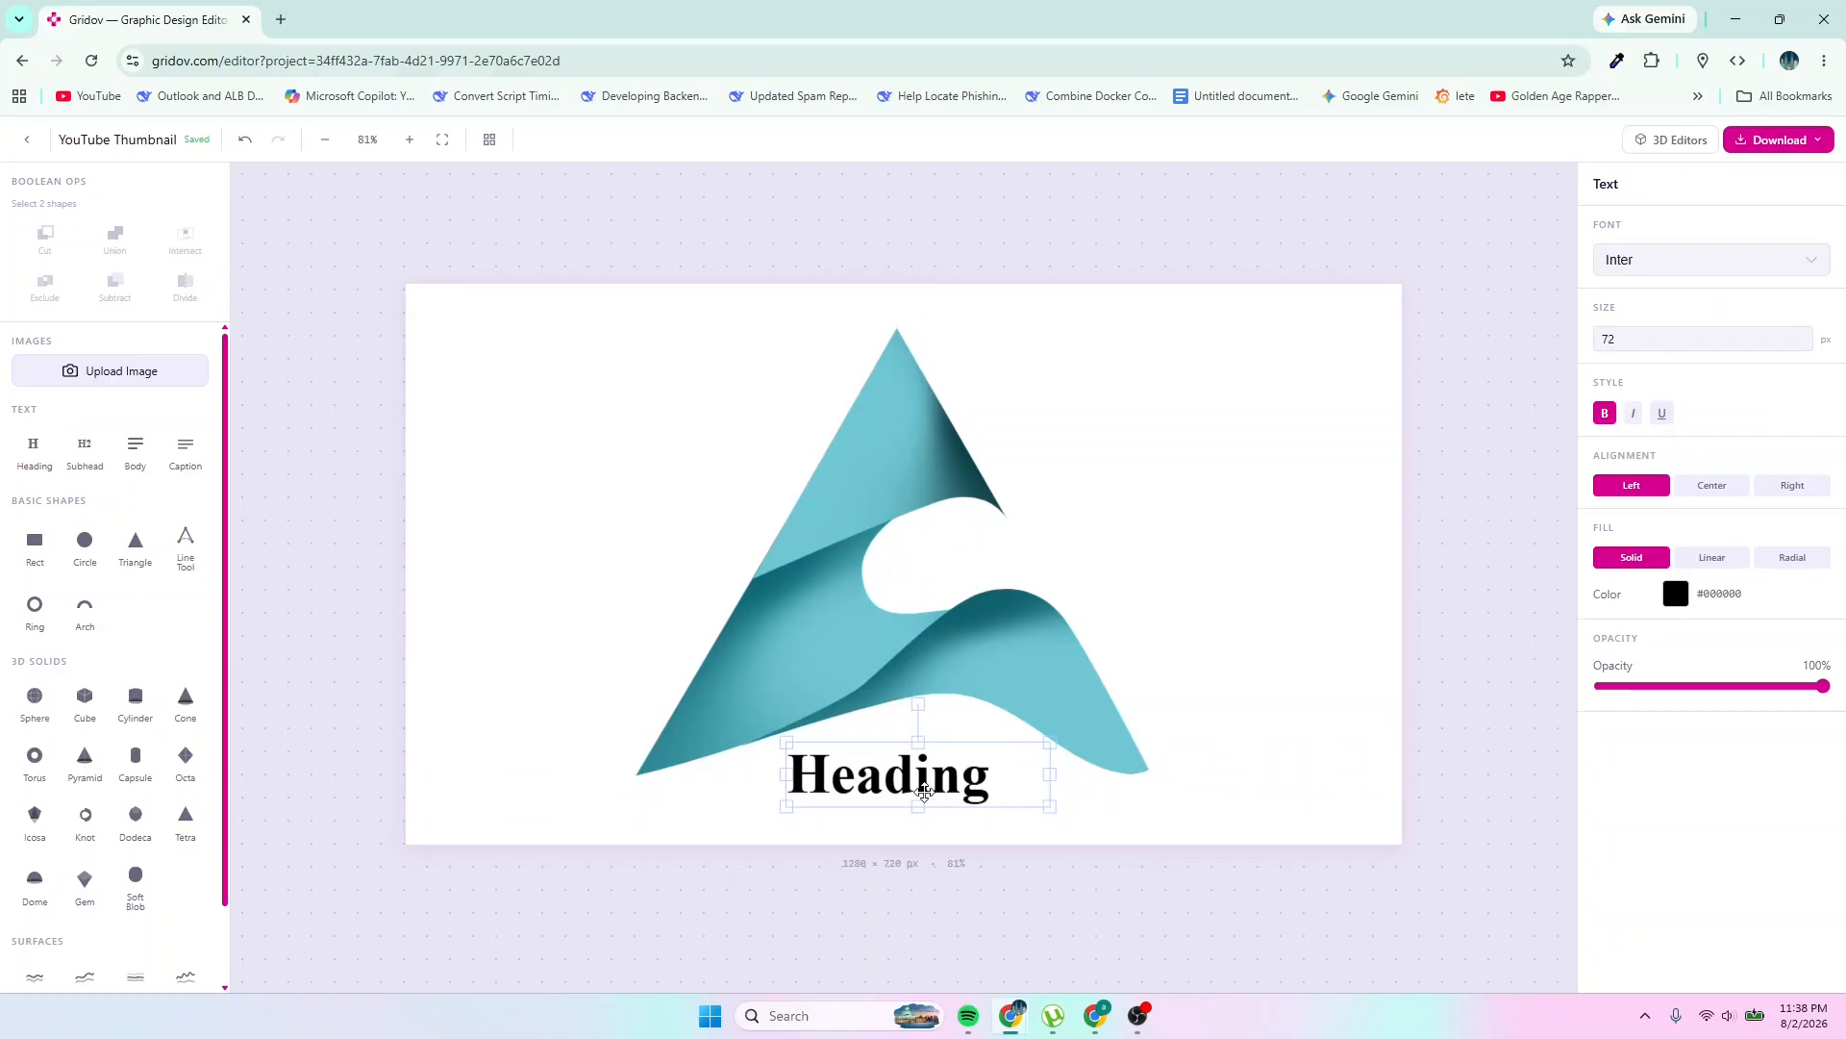
pyautogui.doubleClick(926, 792)
pyautogui.write('aluku')
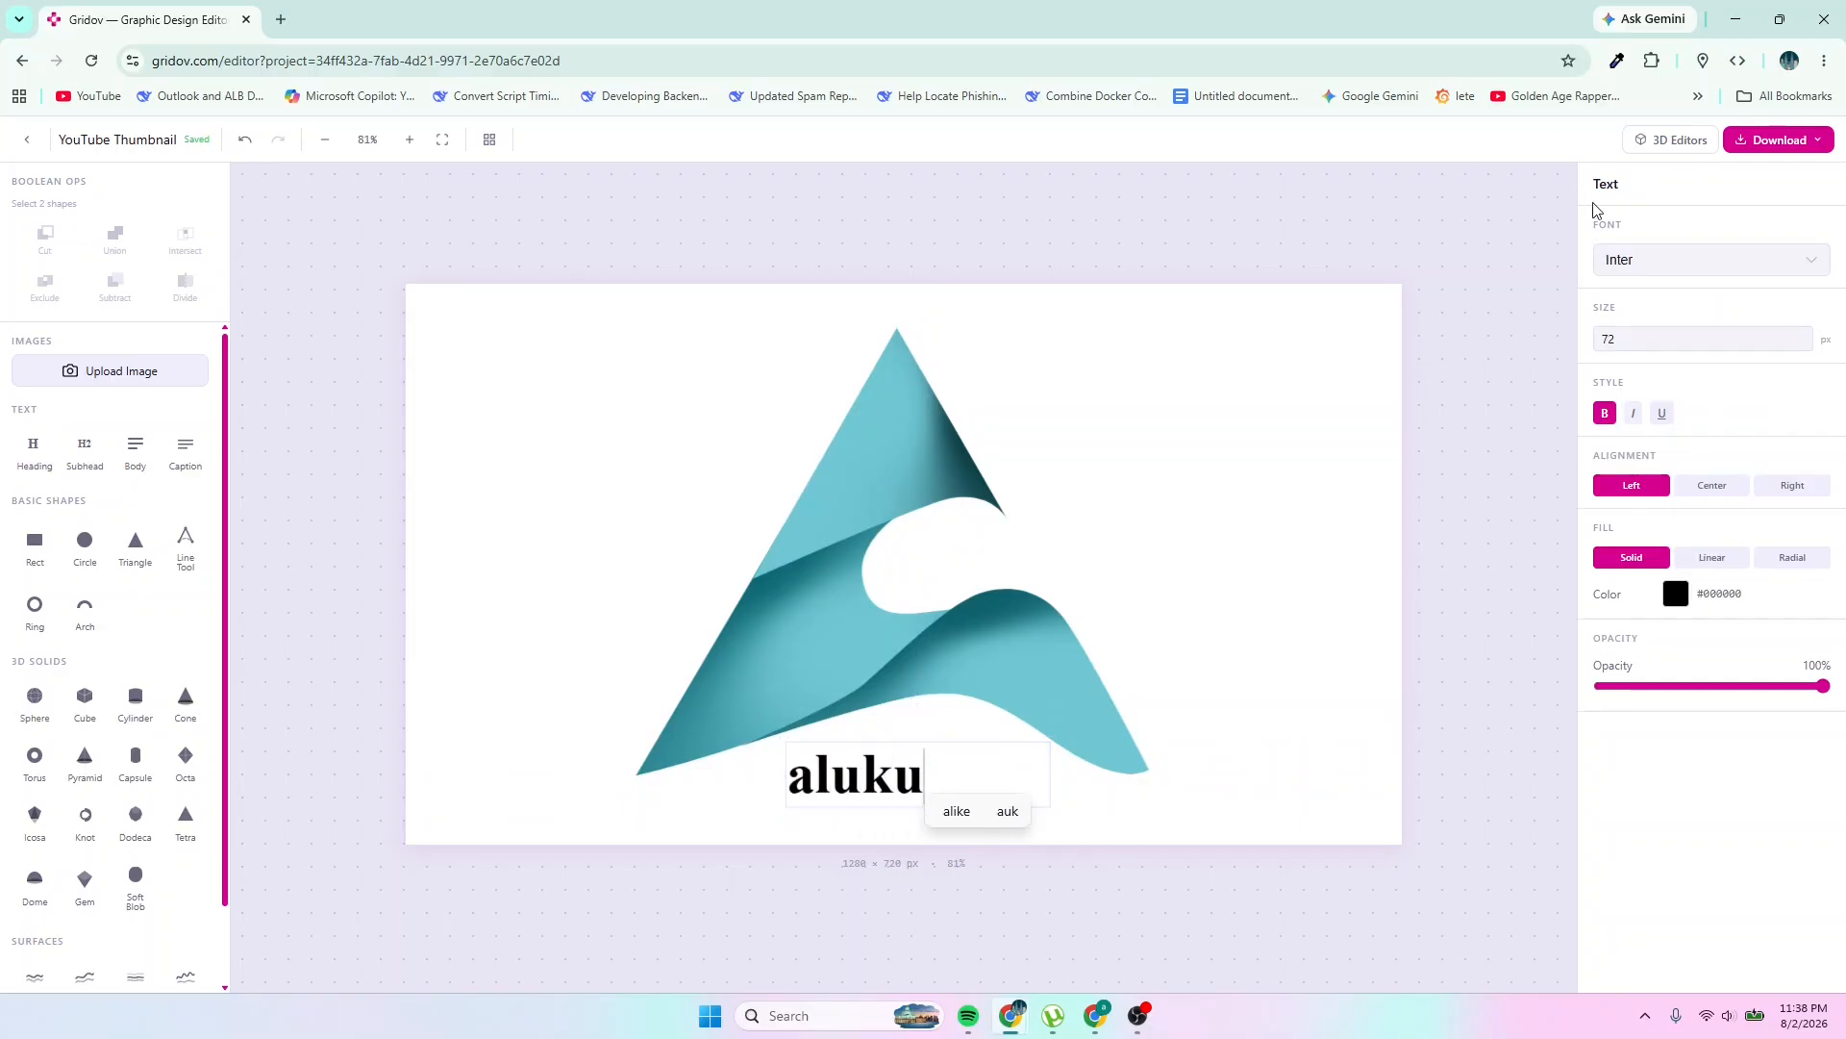
# Set the "aluku" text's font to Comfortaa and enlarge it to fill the space under the logo's bottom curve
pyautogui.click(1704, 258)
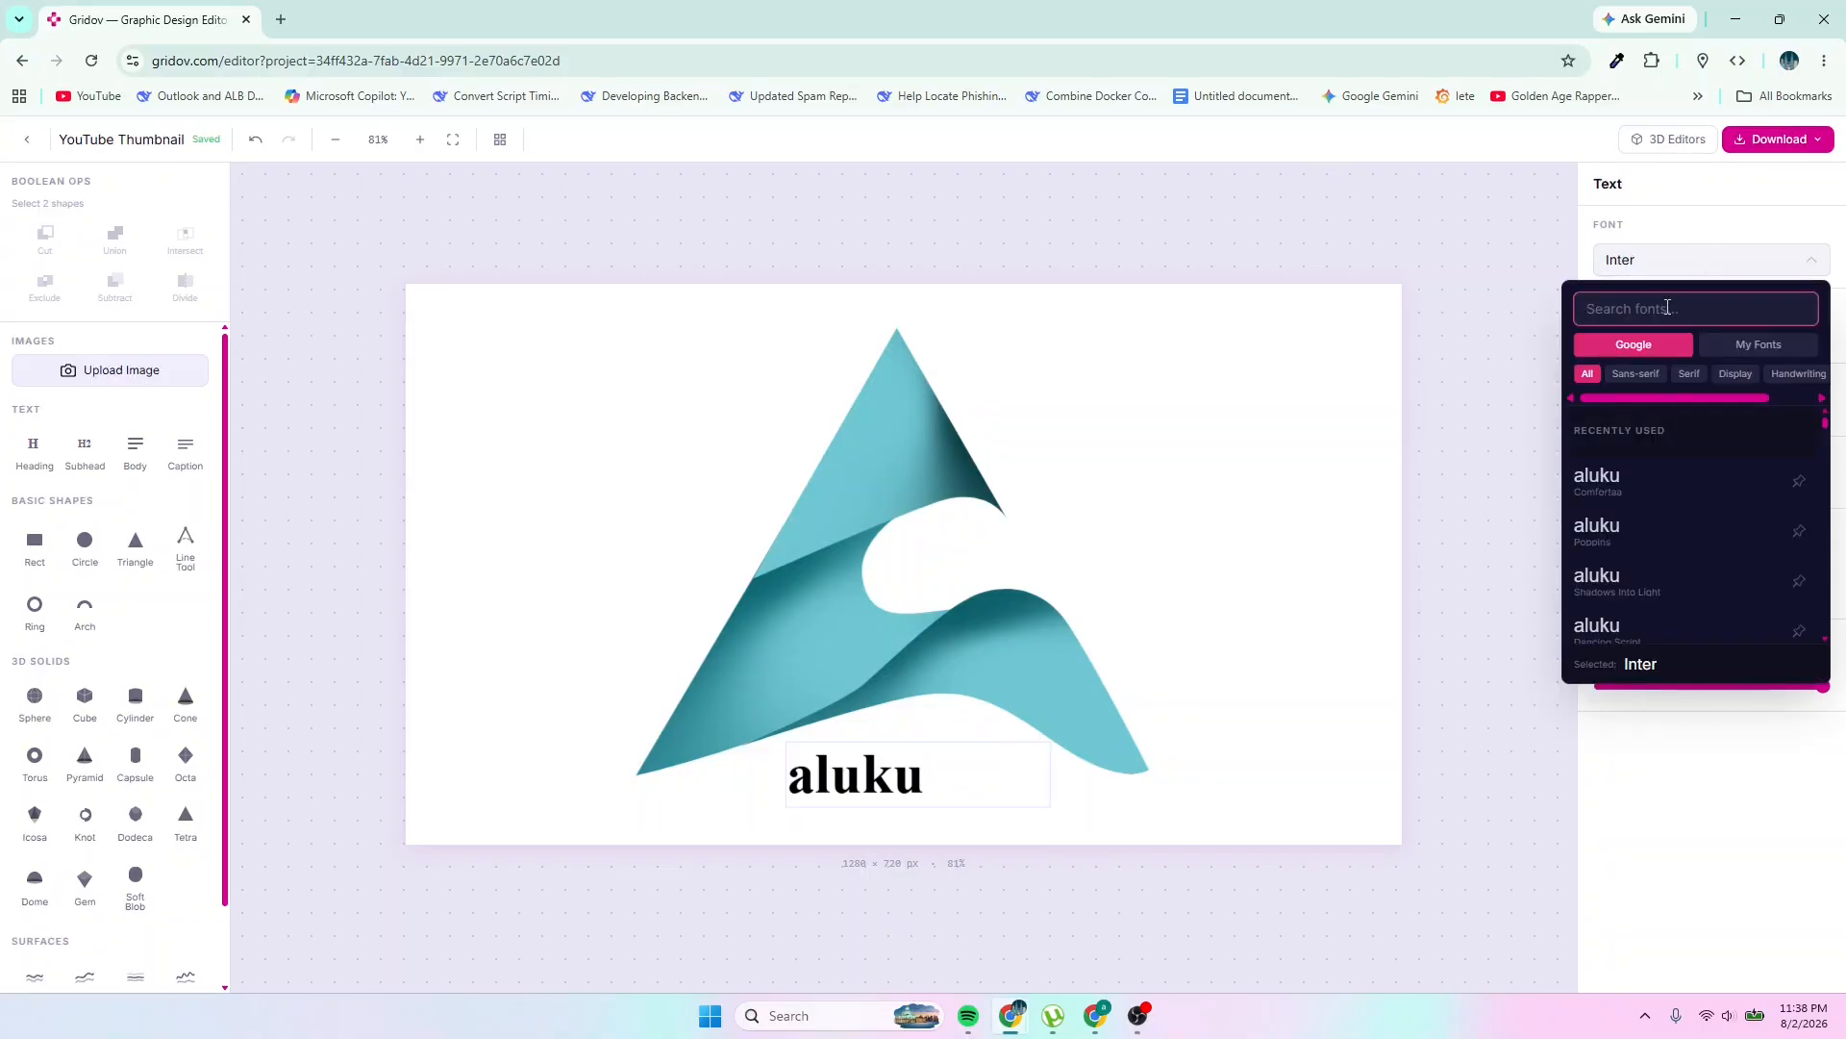
pyautogui.write('comf')
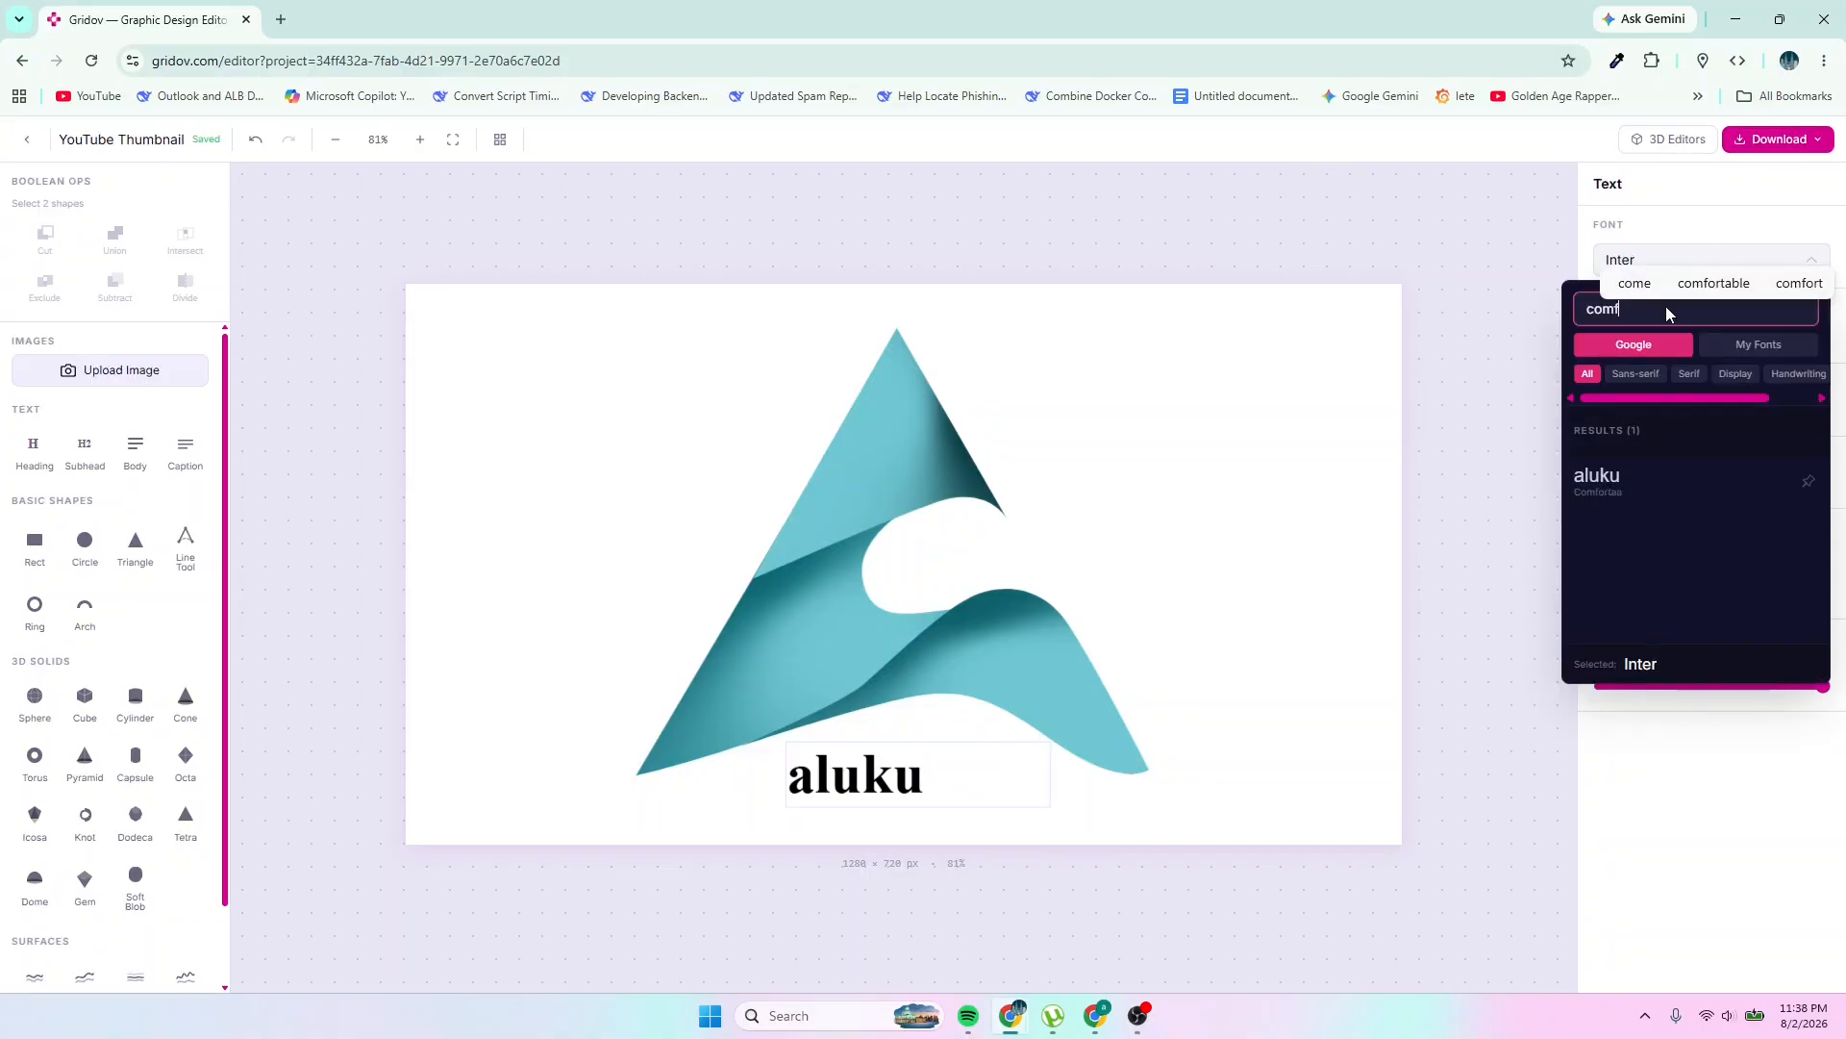
pyautogui.click(1616, 486)
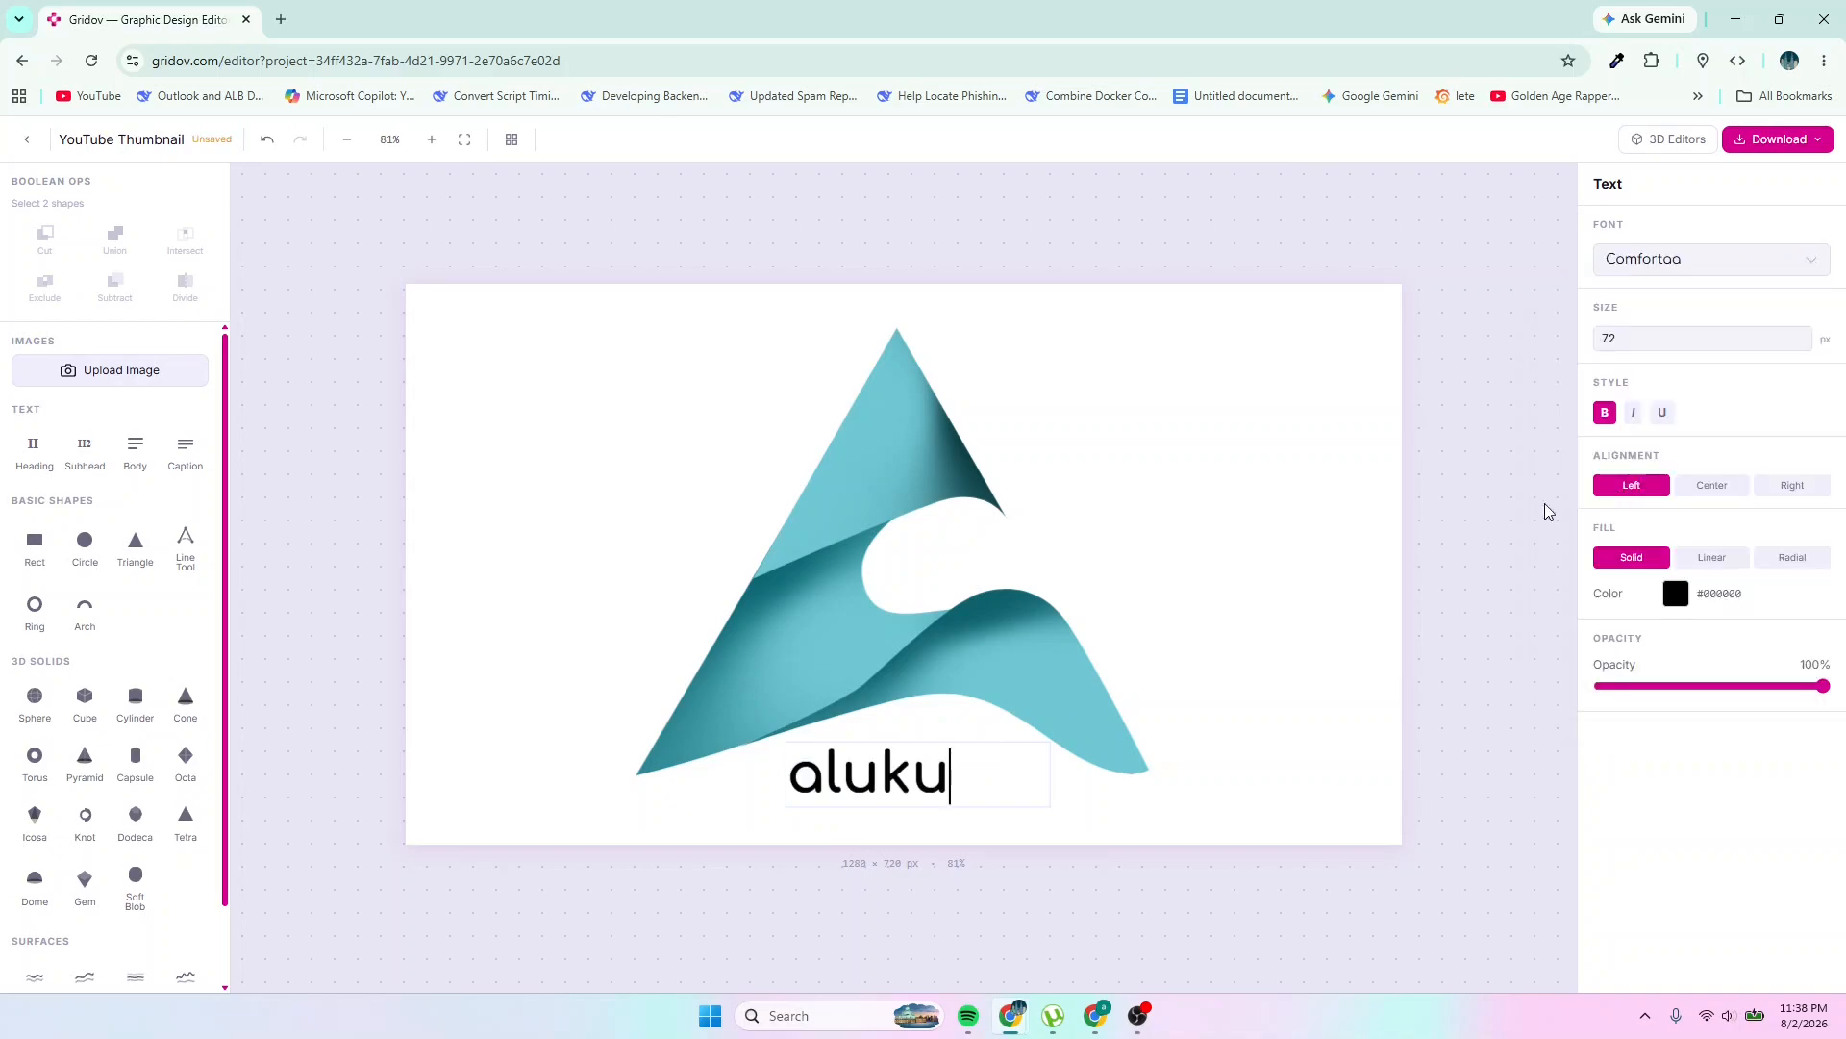
pyautogui.click(1068, 798)
pyautogui.click(1030, 782)
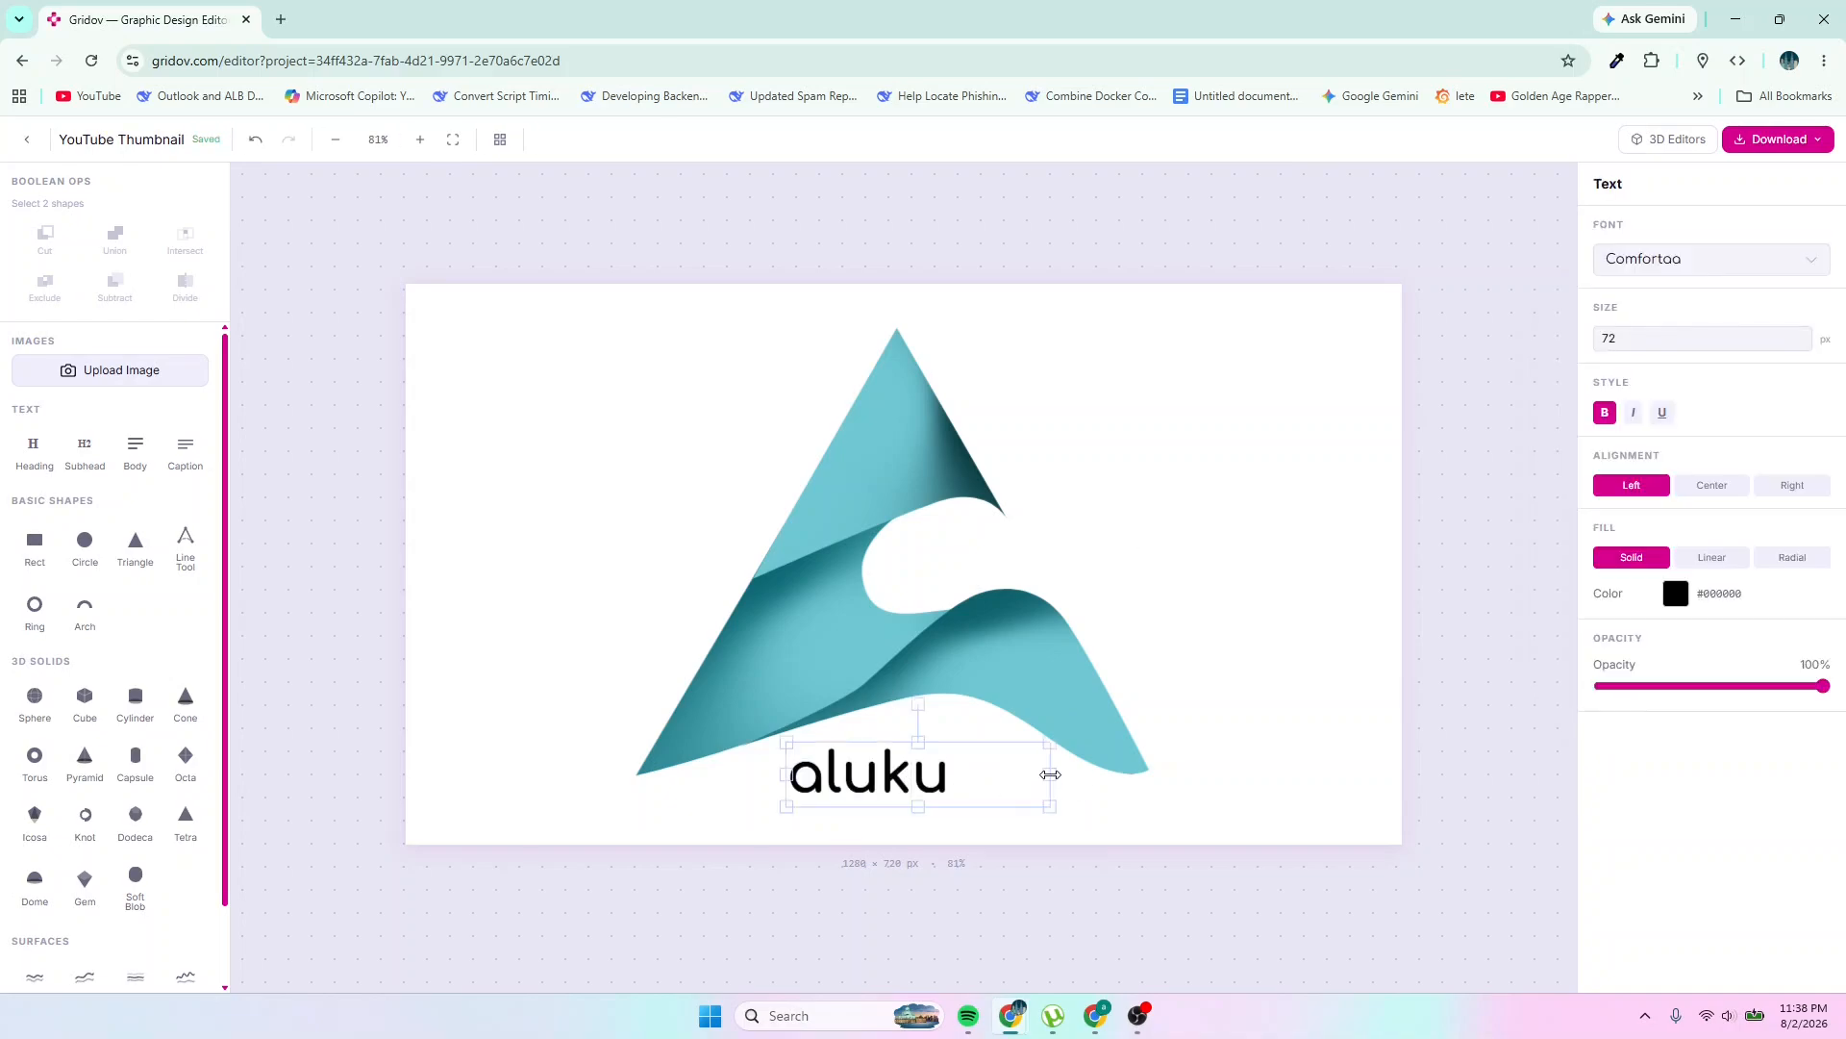
pyautogui.moveTo(1051, 779); pyautogui.dragTo(954, 800)
# Recolour the "aluku" text dark grey #404040, nudge it slightly right and down, and deselect it
pyautogui.click(1675, 594)
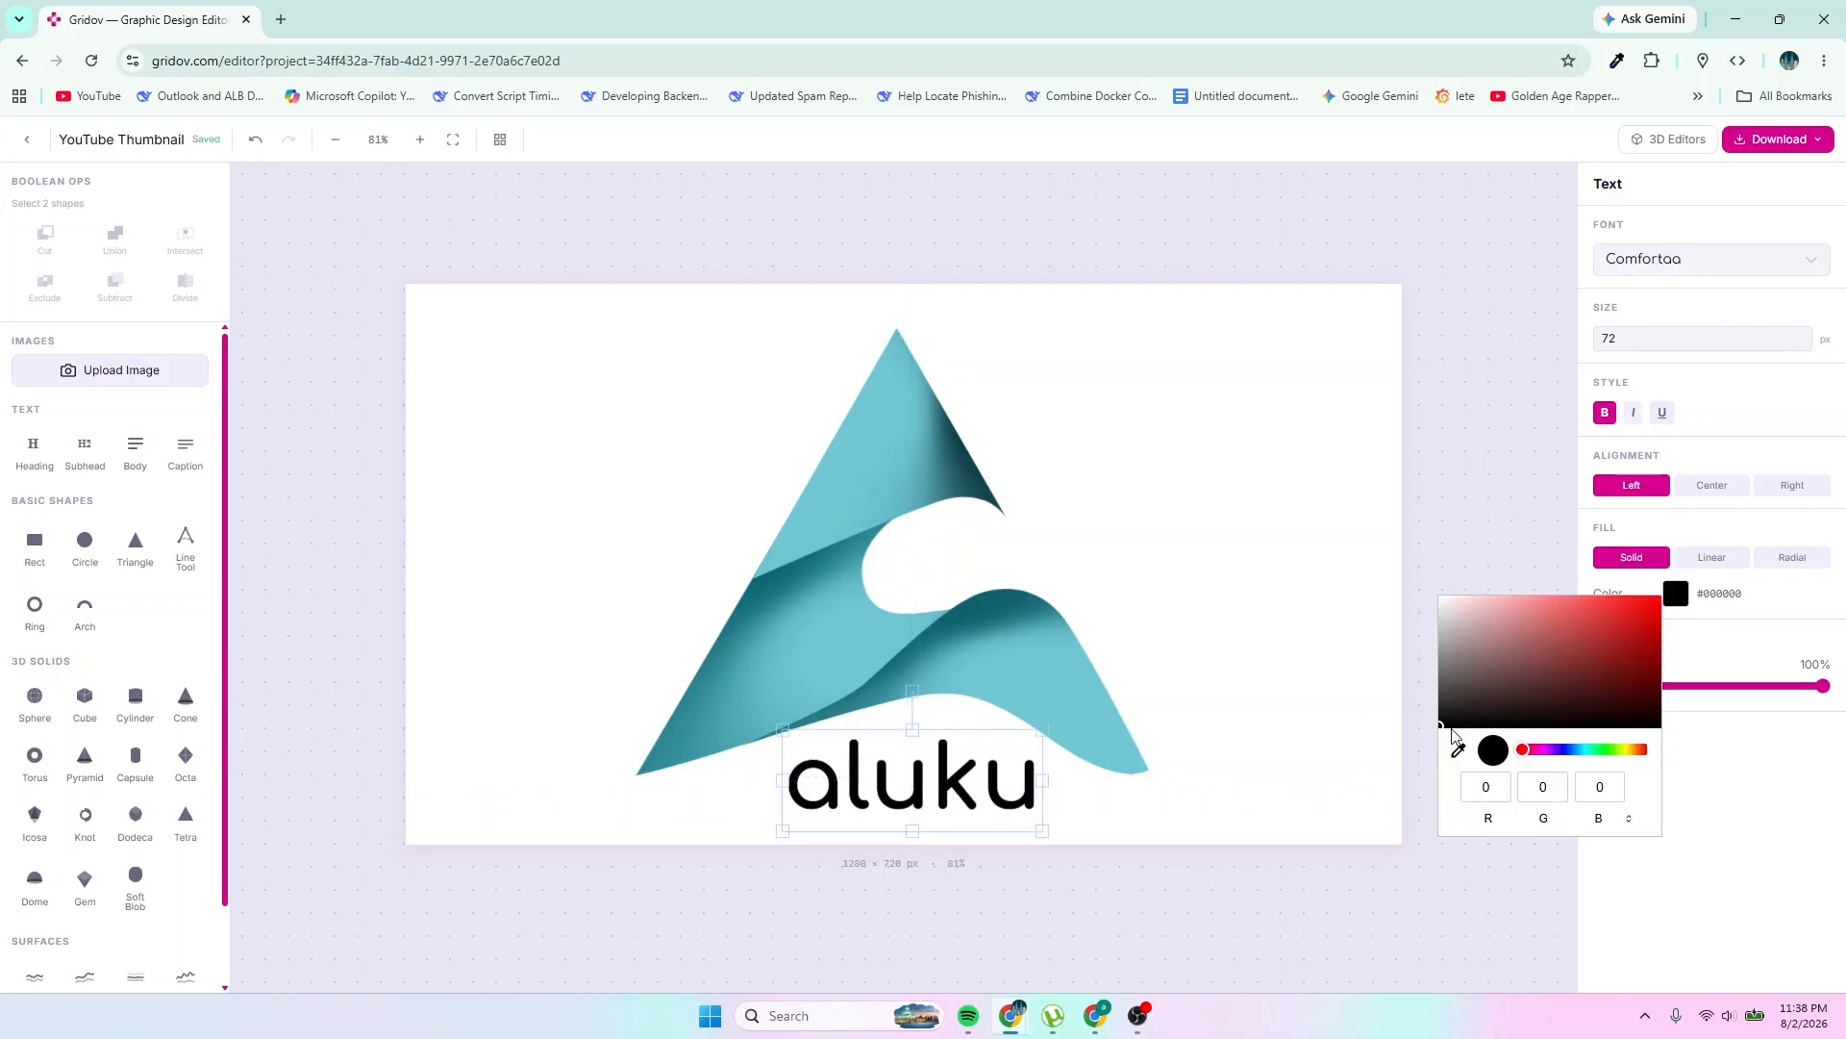
pyautogui.moveTo(1442, 725); pyautogui.dragTo(1440, 696)
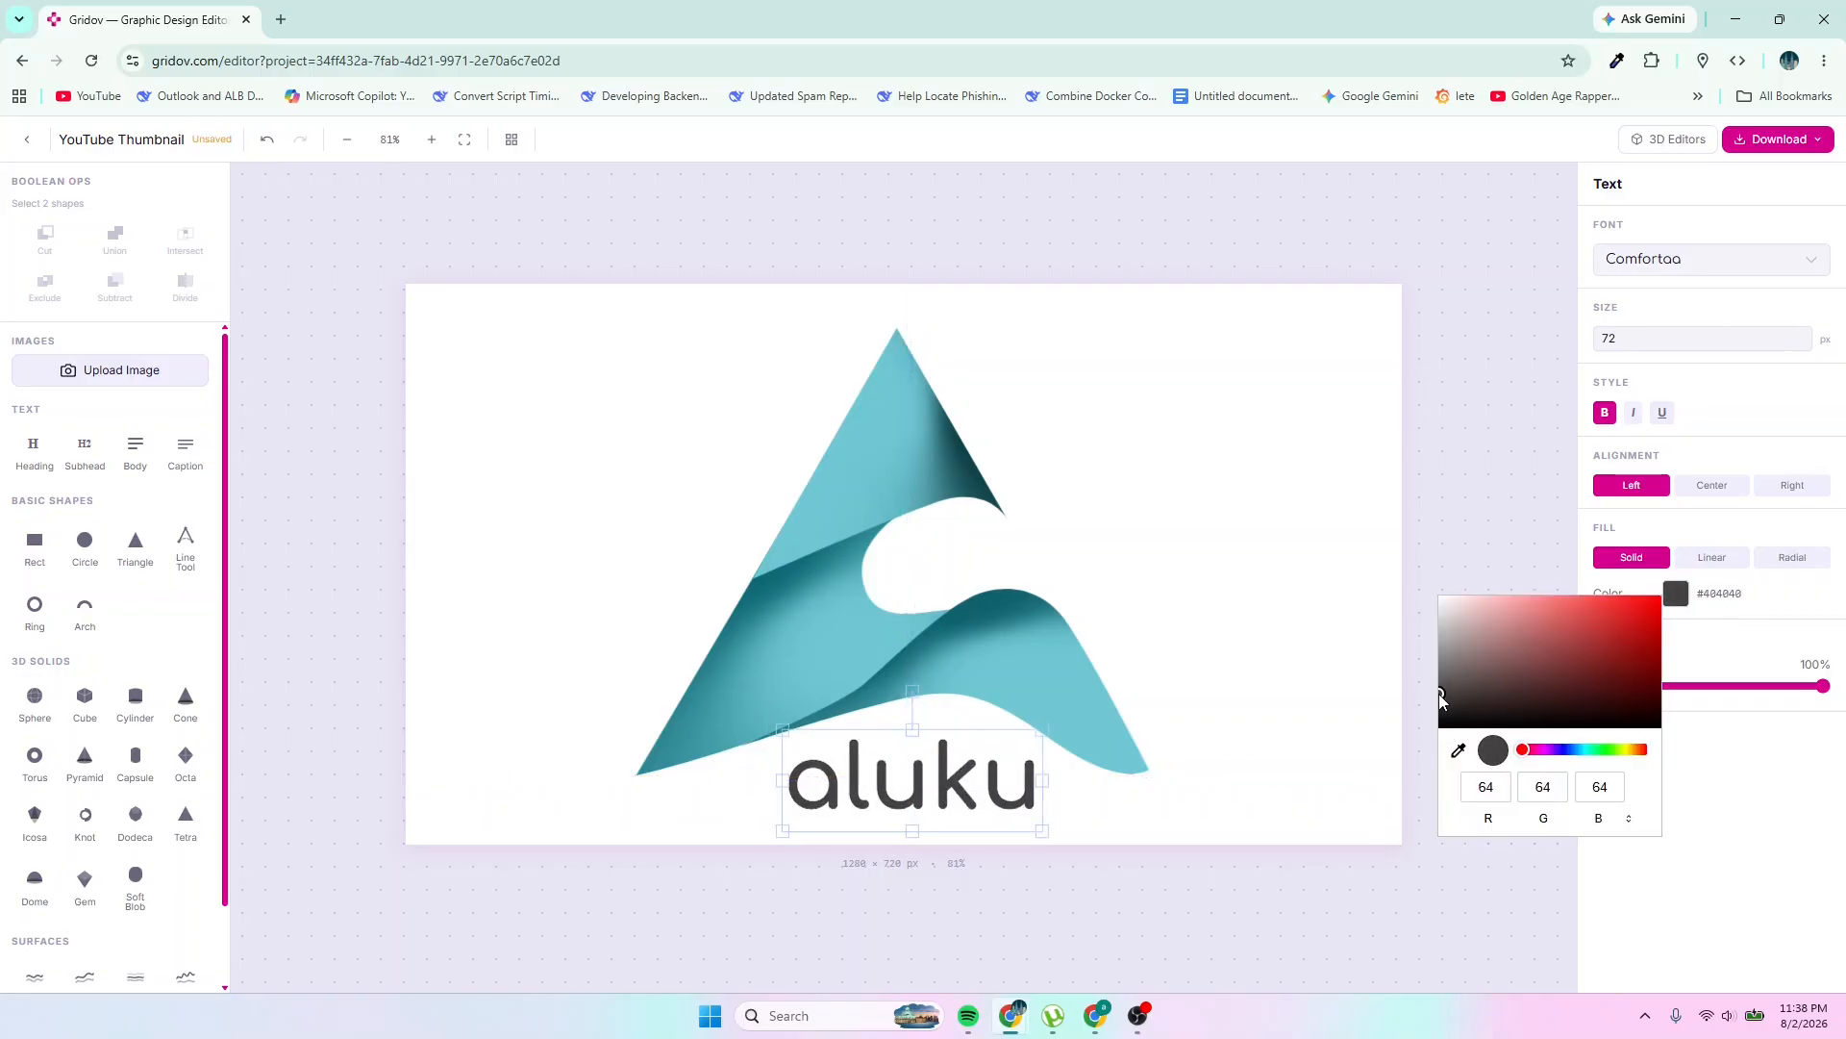
pyautogui.click(1428, 427)
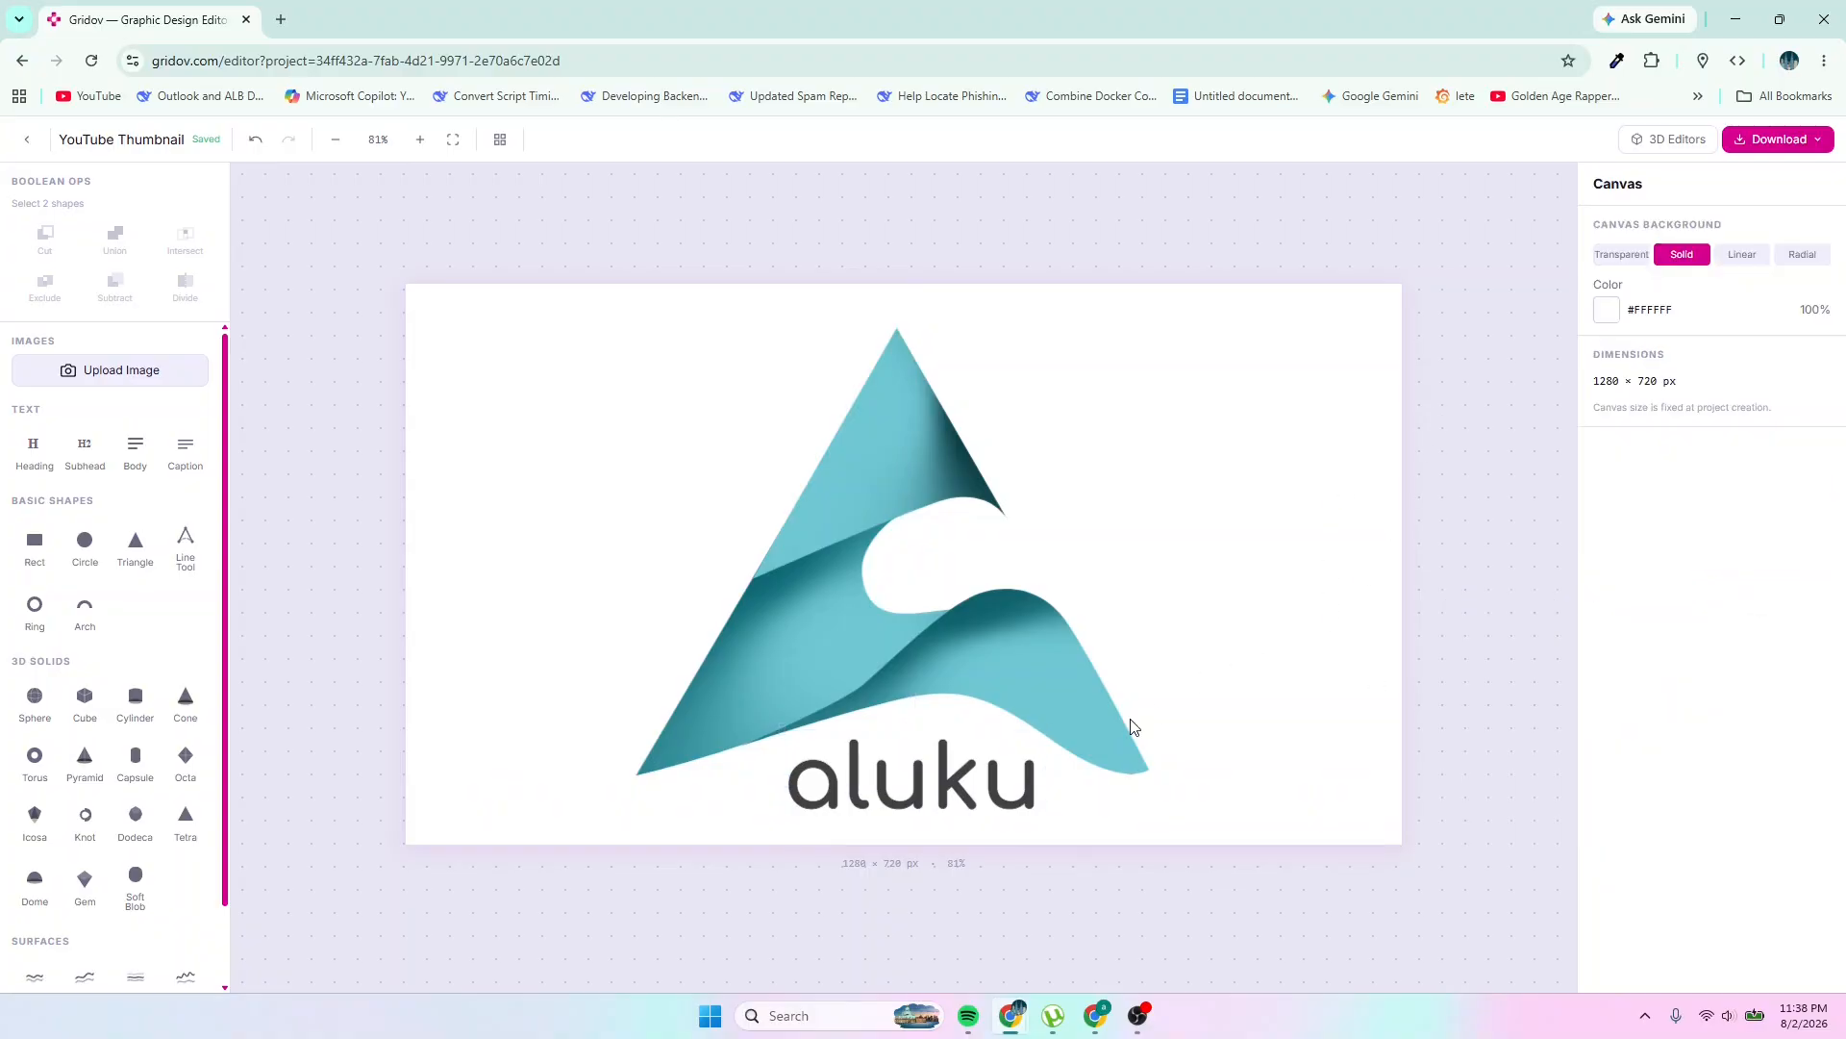
pyautogui.moveTo(963, 782); pyautogui.dragTo(972, 788)
pyautogui.click(1208, 495)
pyautogui.click(1270, 530)
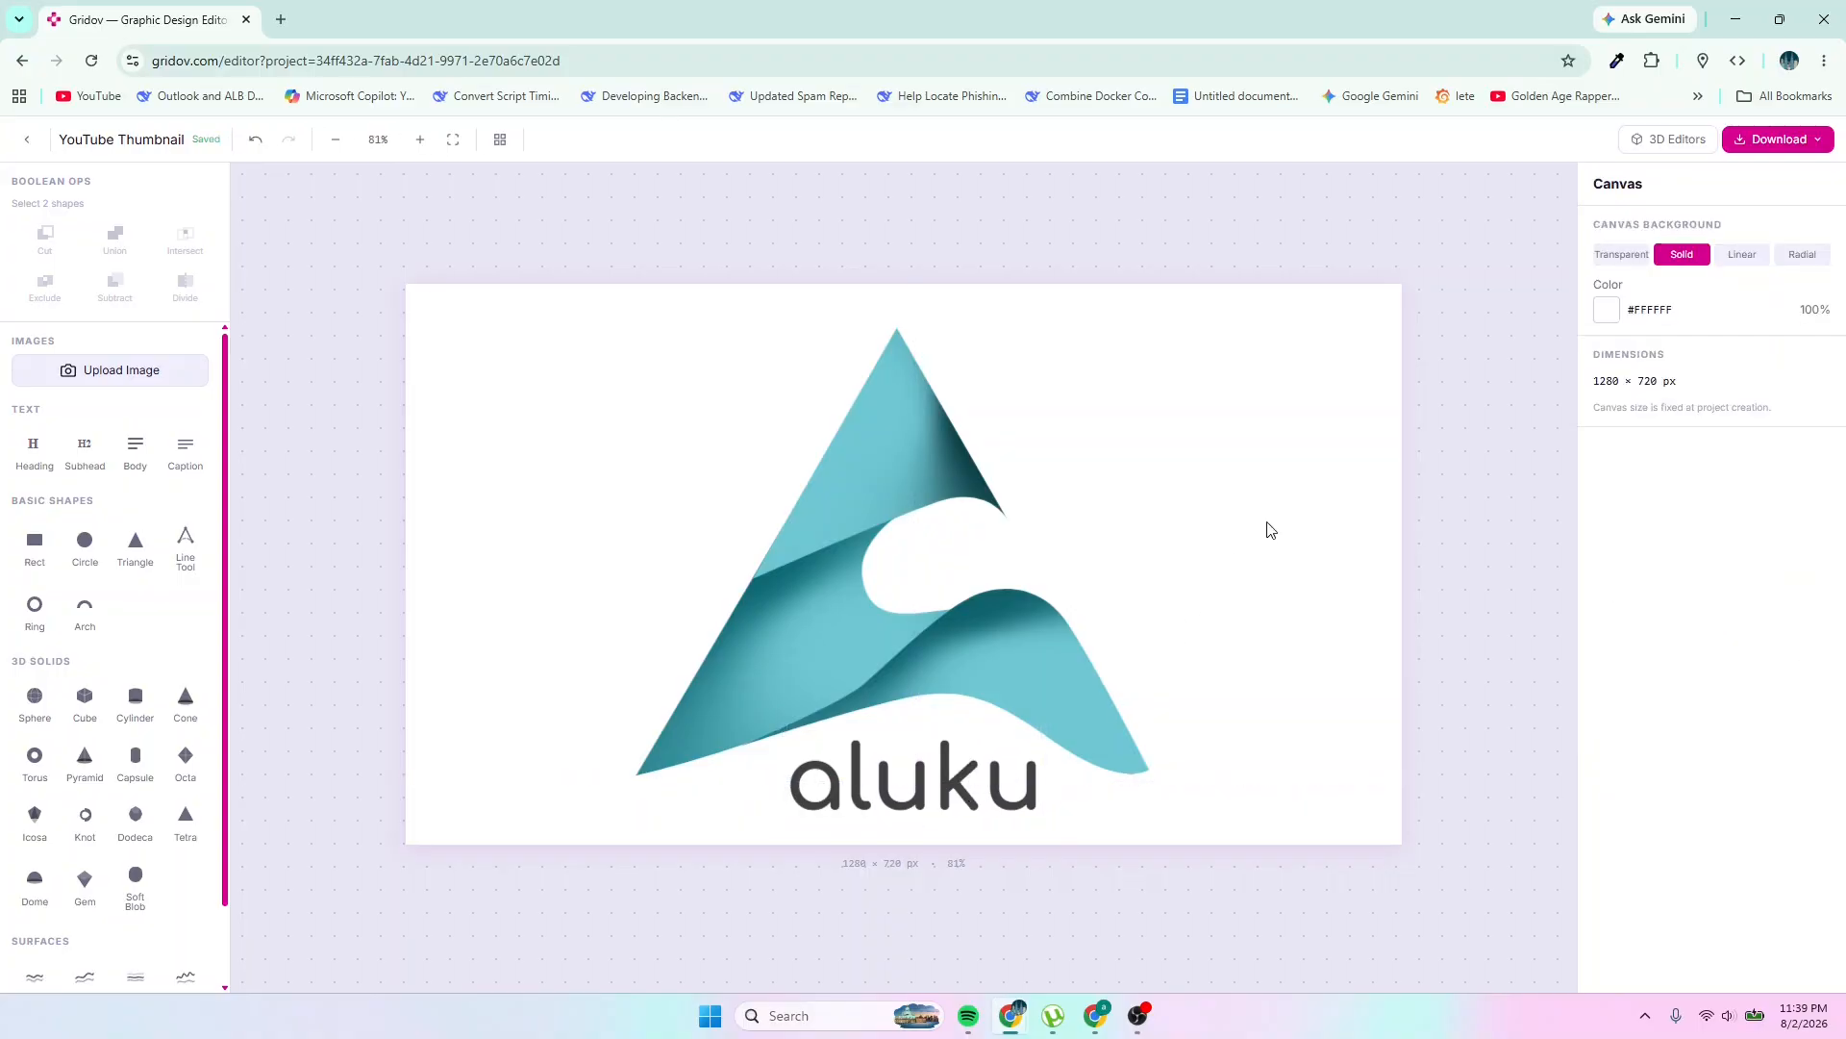